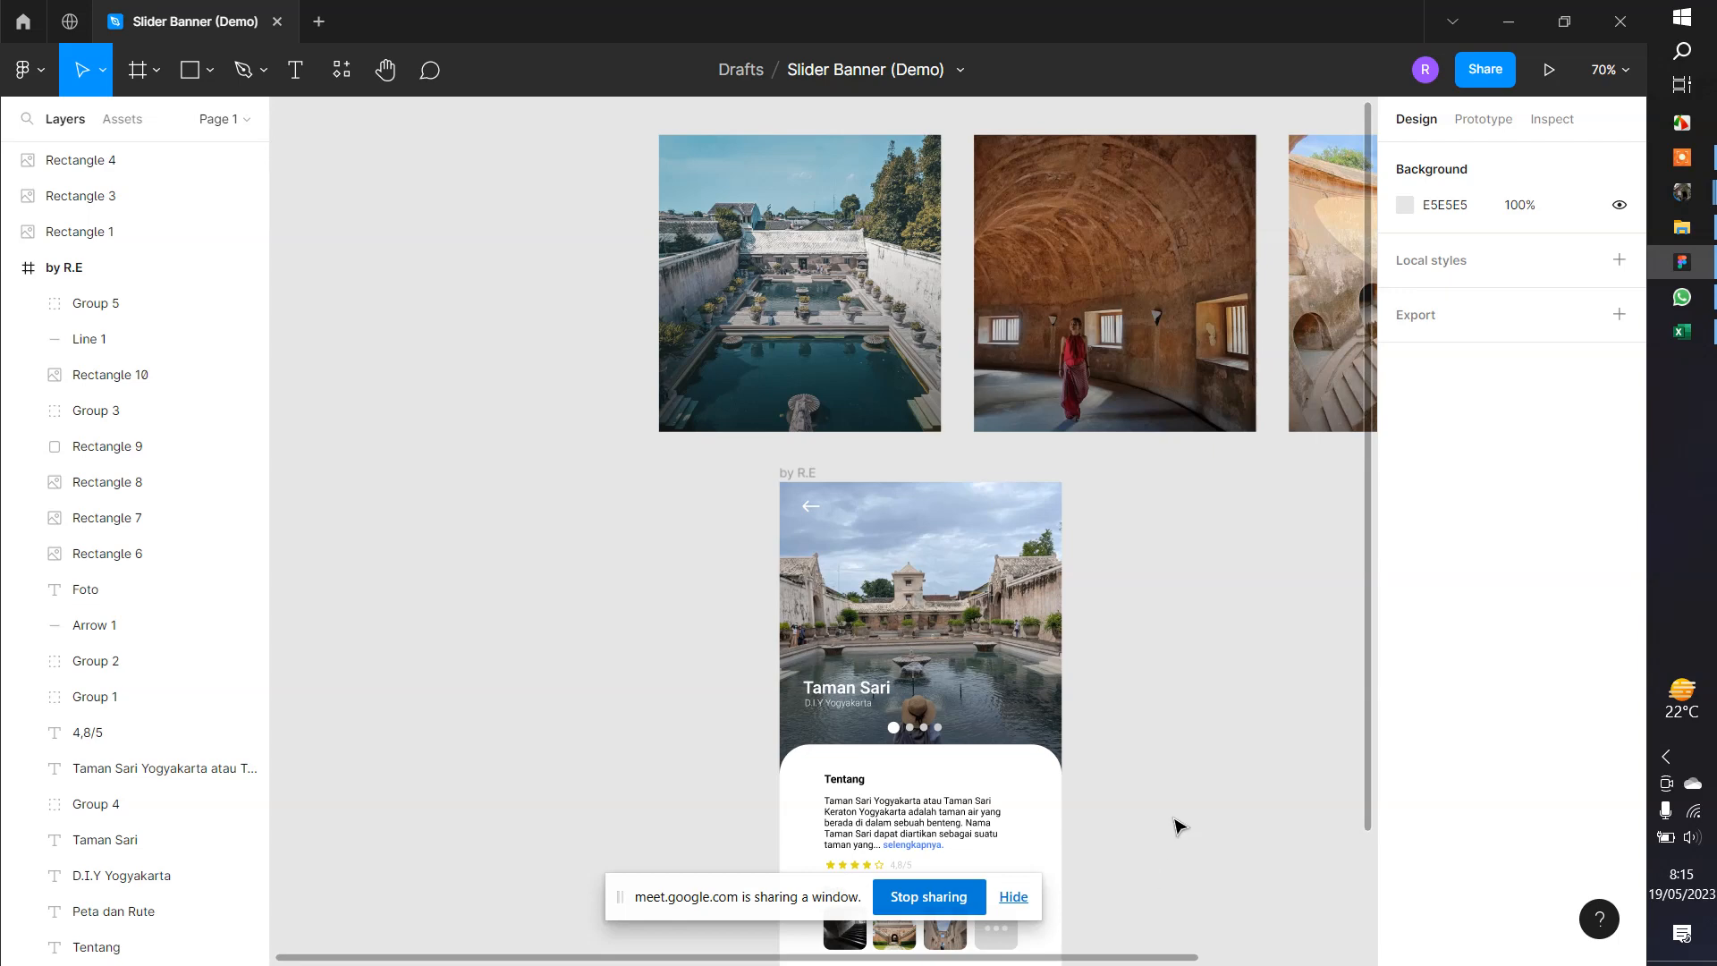
# Examine the three banner photos and the slider indicator dots in the by R.E frame
pyautogui.moveTo(837, 892); pyautogui.dragTo(833, 30)
pyautogui.scroll(-2, 1068, 662)
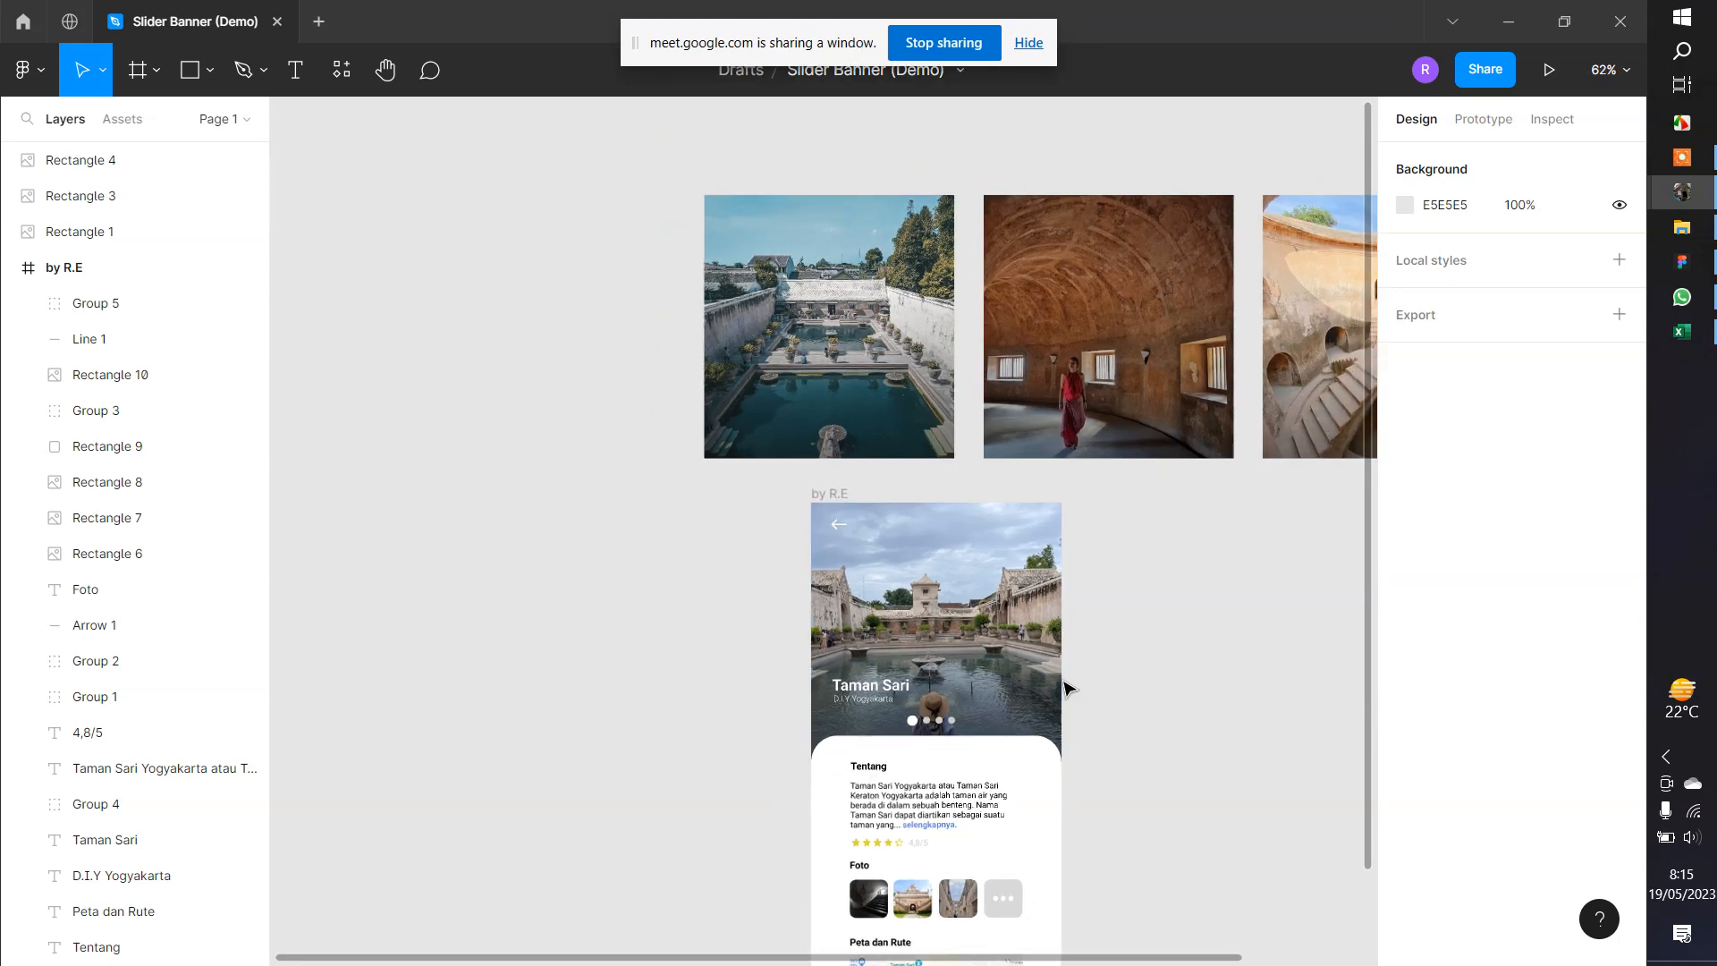
pyautogui.moveTo(1154, 763); pyautogui.dragTo(878, 724)
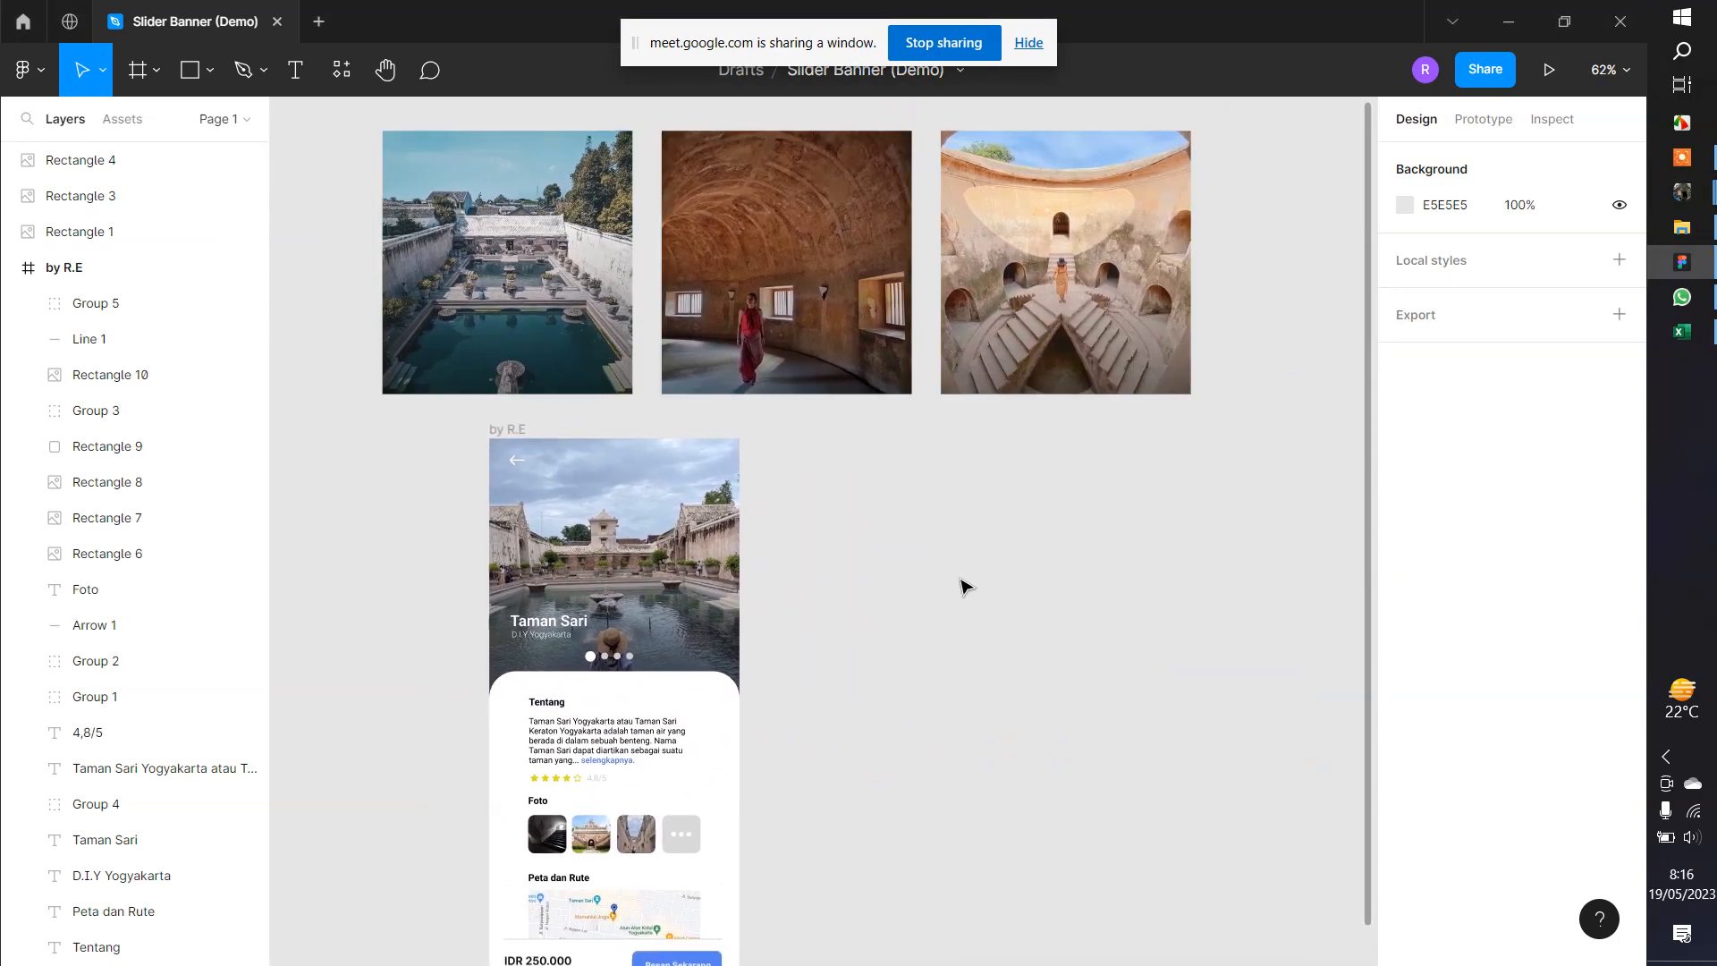
pyautogui.moveTo(832, 621); pyautogui.dragTo(882, 614)
pyautogui.hscroll(-3, 876, 648)
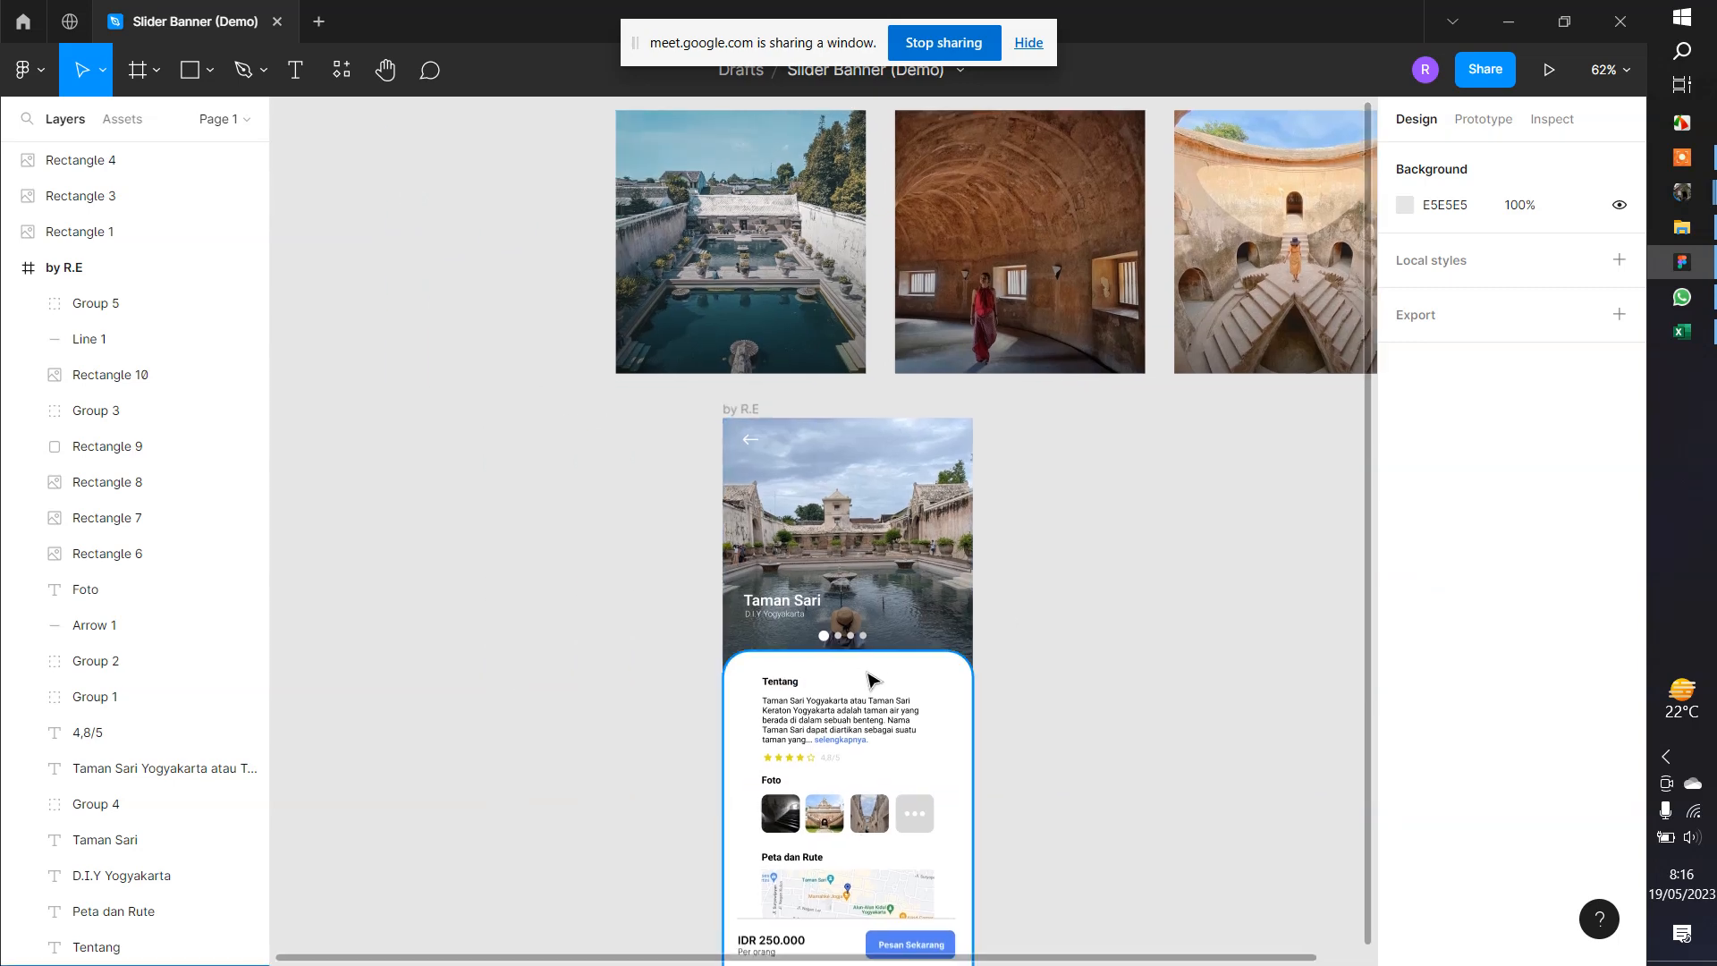
pyautogui.scroll(5, 866, 670)
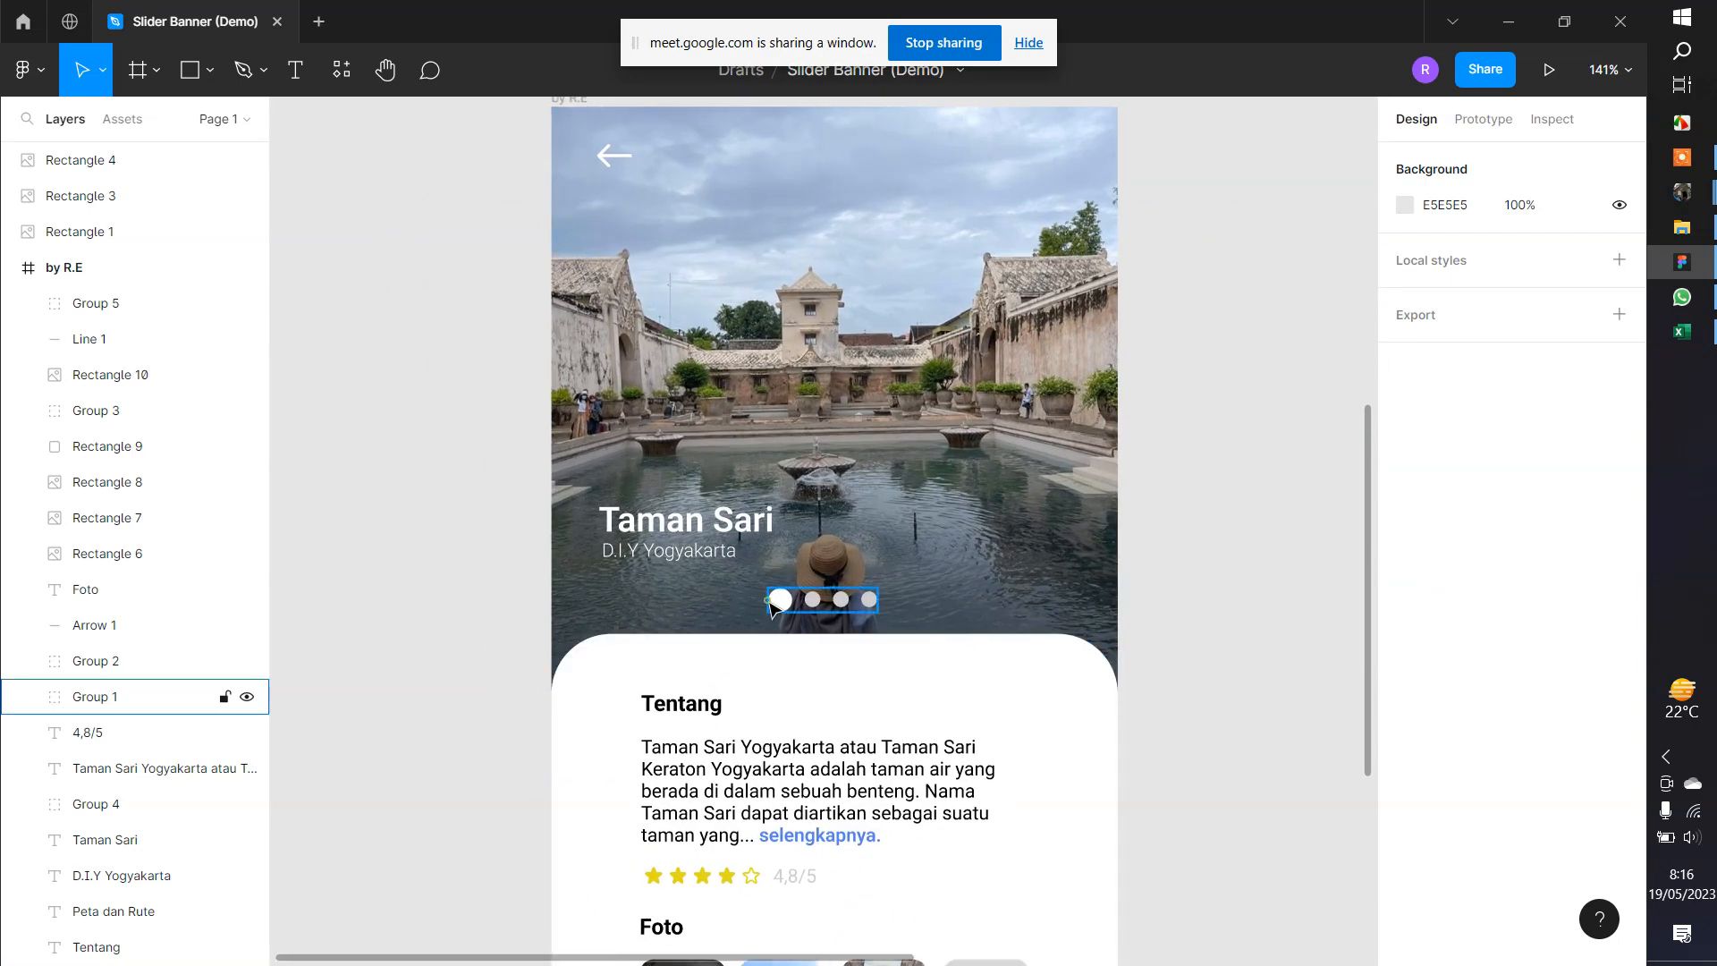
pyautogui.click(794, 611)
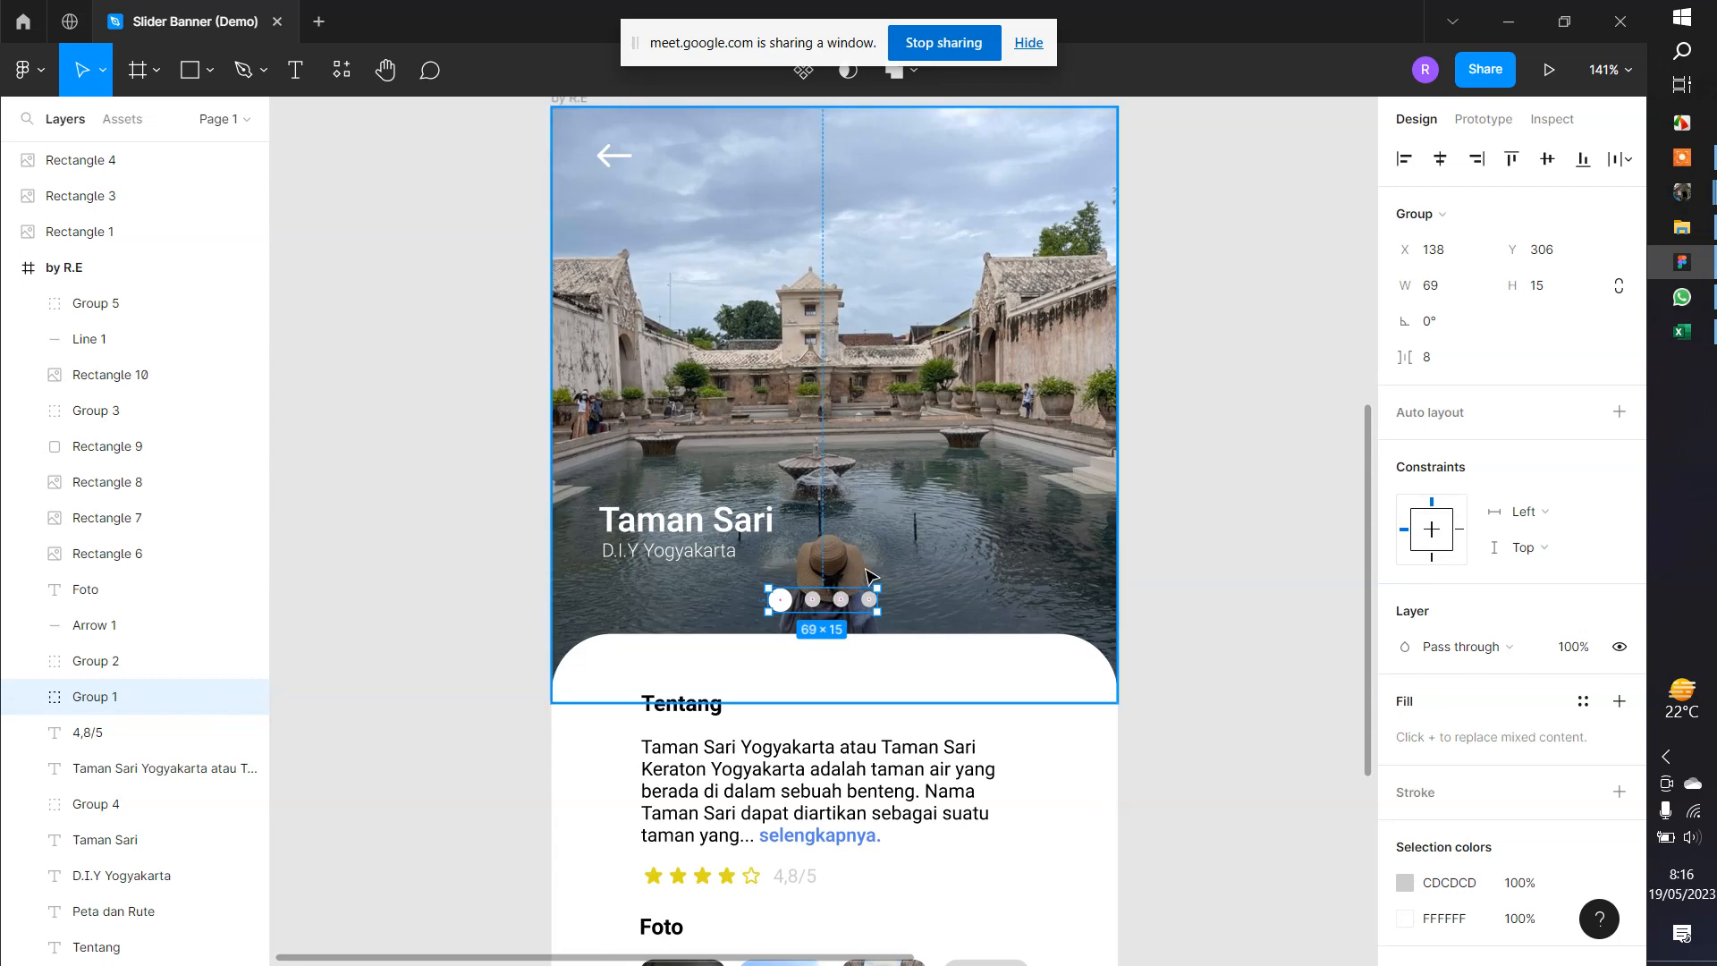
pyautogui.scroll(-5, 865, 572)
# Duplicate the frame's header photo together with its indicator dots and place the copy in line before the three banner photos
pyautogui.click(1045, 508)
pyautogui.click(928, 536)
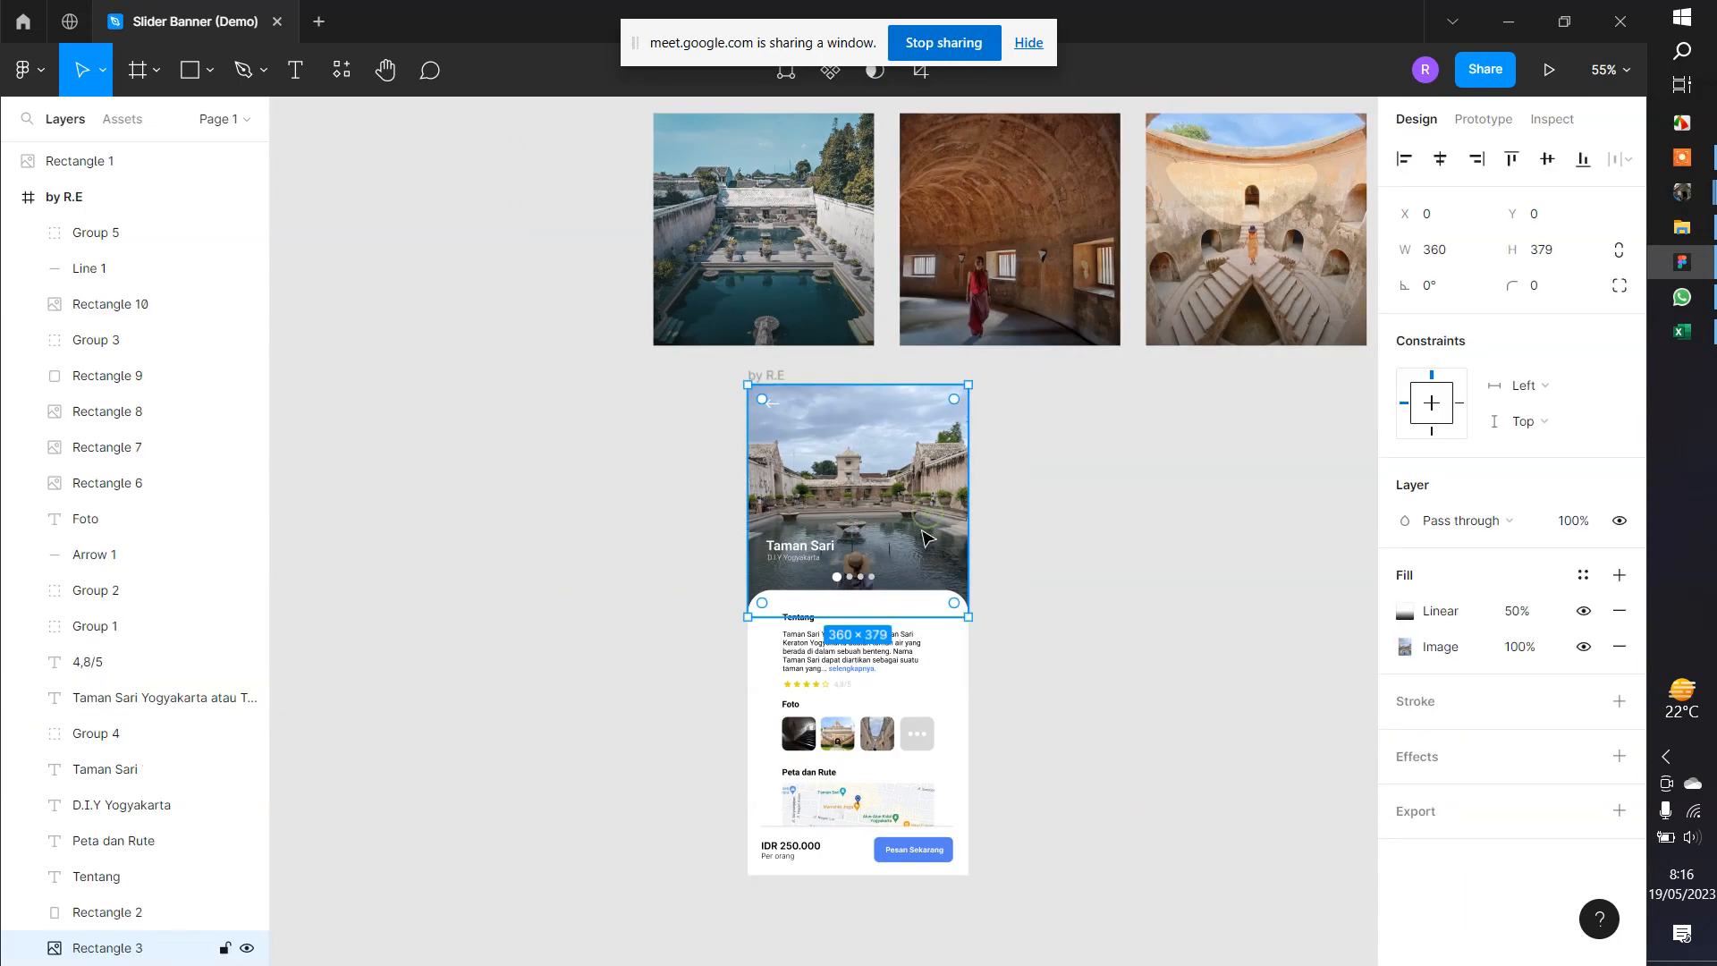
pyautogui.keyDown('shift'); pyautogui.click(871, 581); pyautogui.keyUp('shift')
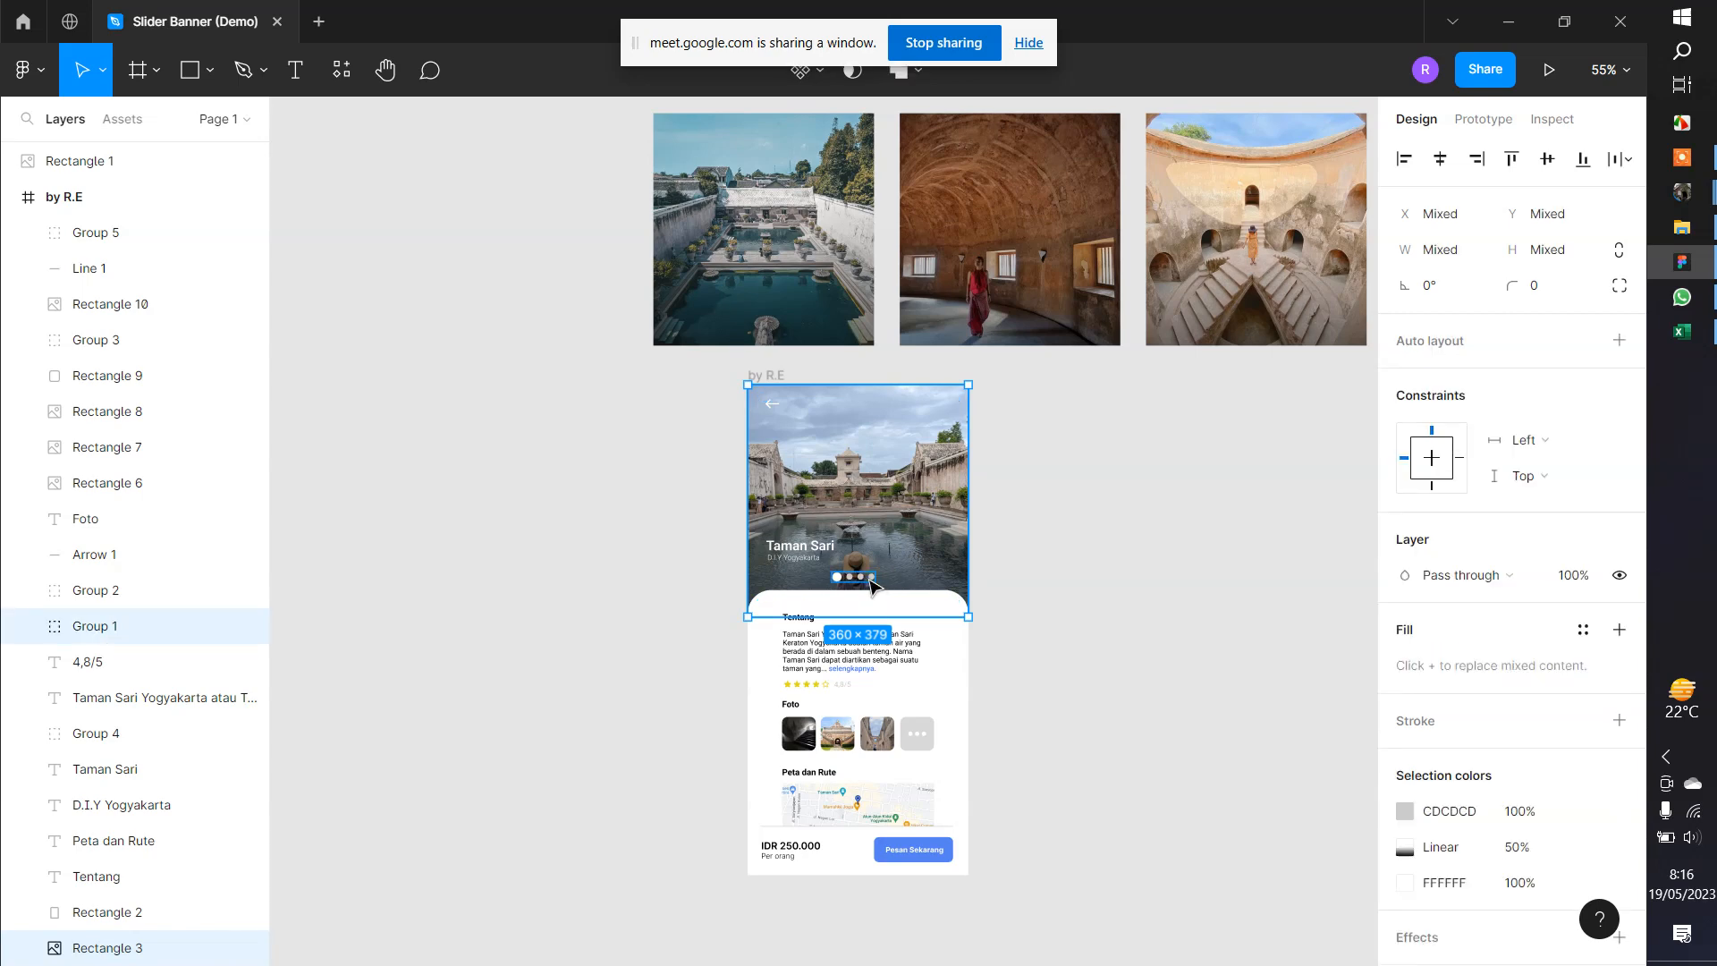
pyautogui.moveTo(871, 583); pyautogui.dragTo(535, 314)
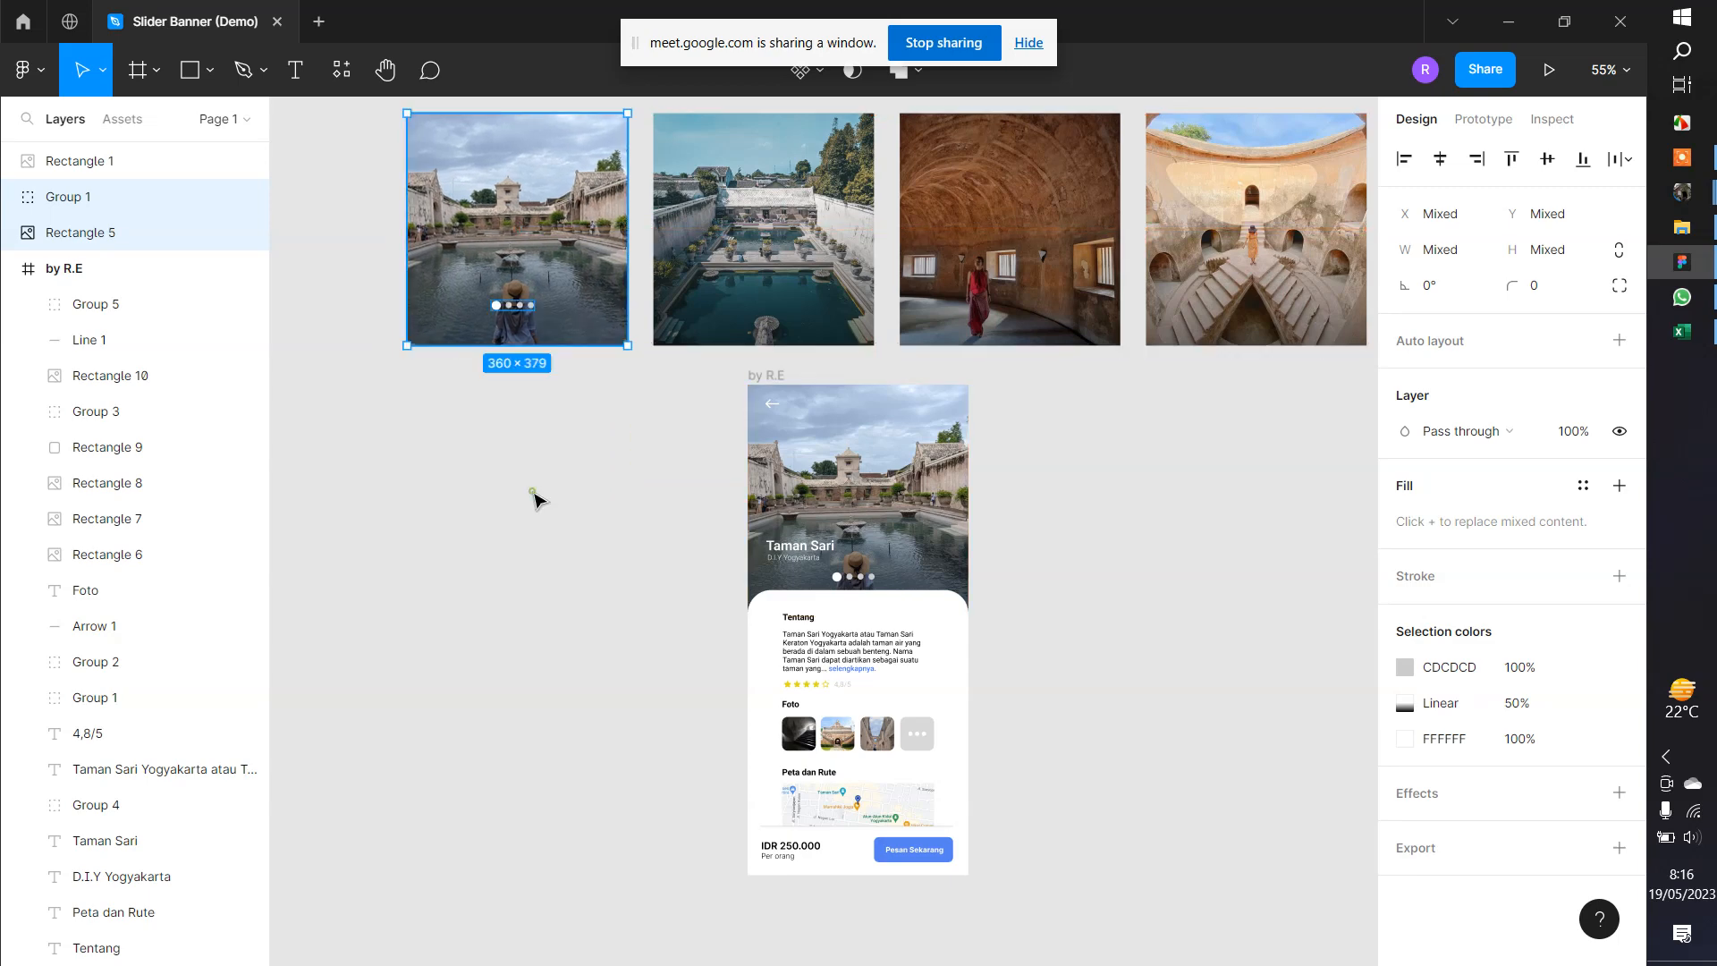
pyautogui.click(533, 495)
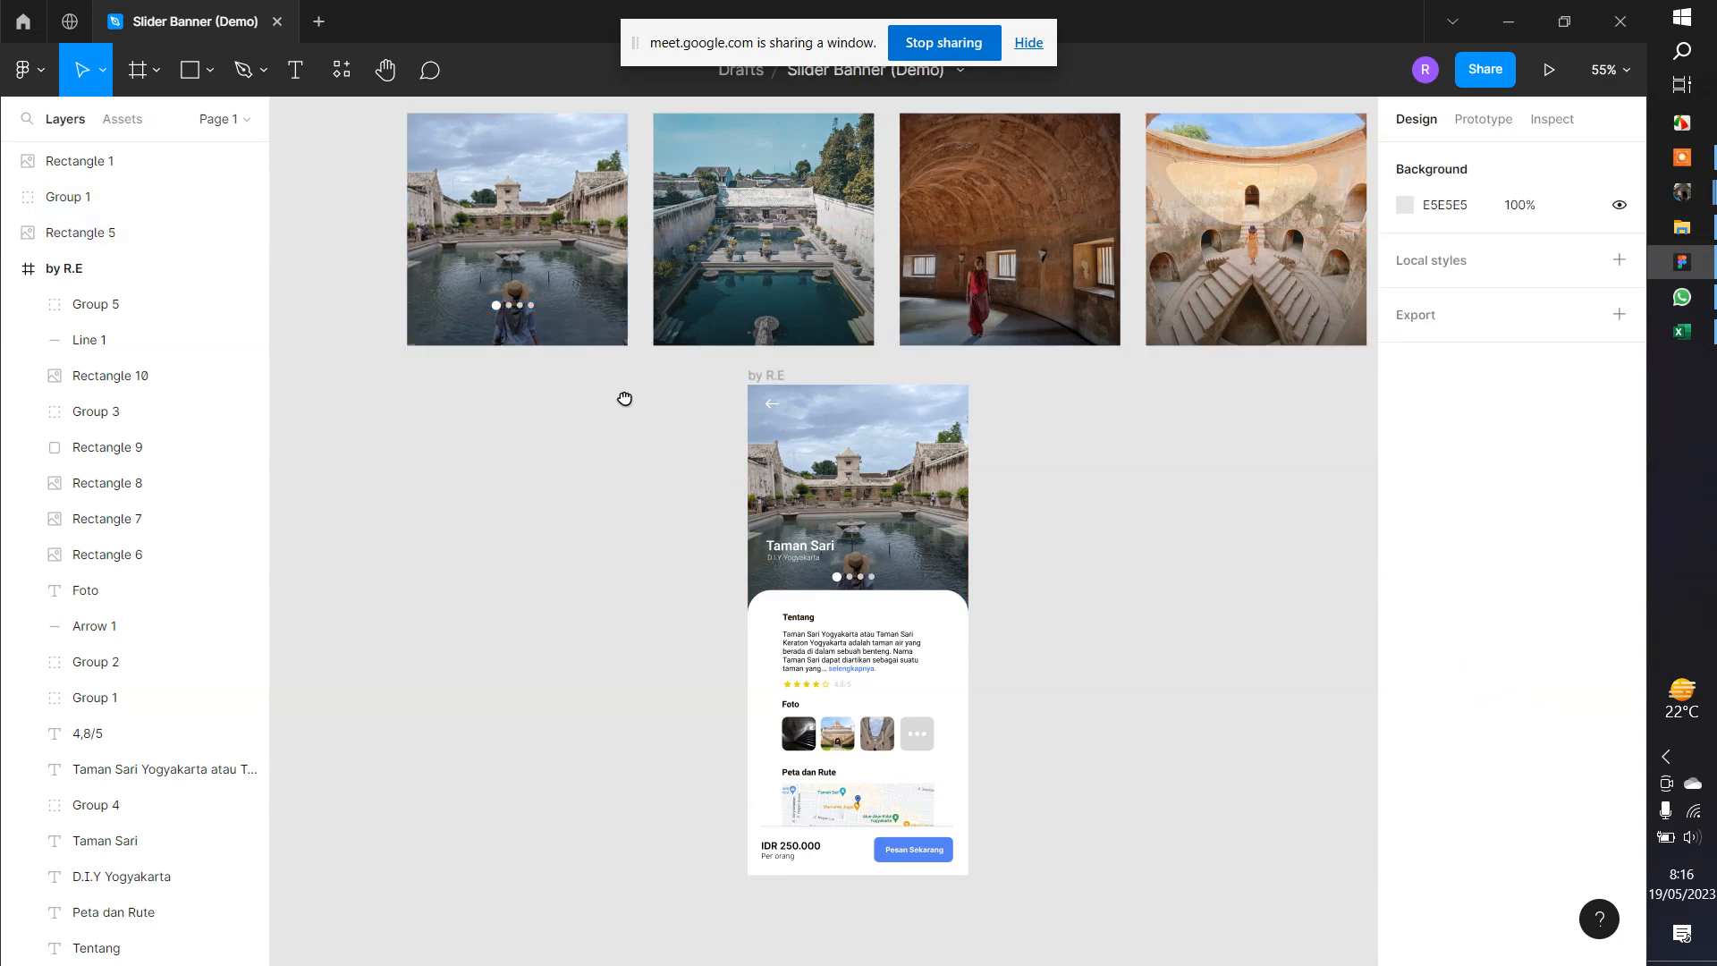
# Compare the copied header photo with its linear gradient fill hidden and shown
pyautogui.scroll(1, 617, 395)
pyautogui.click(595, 357)
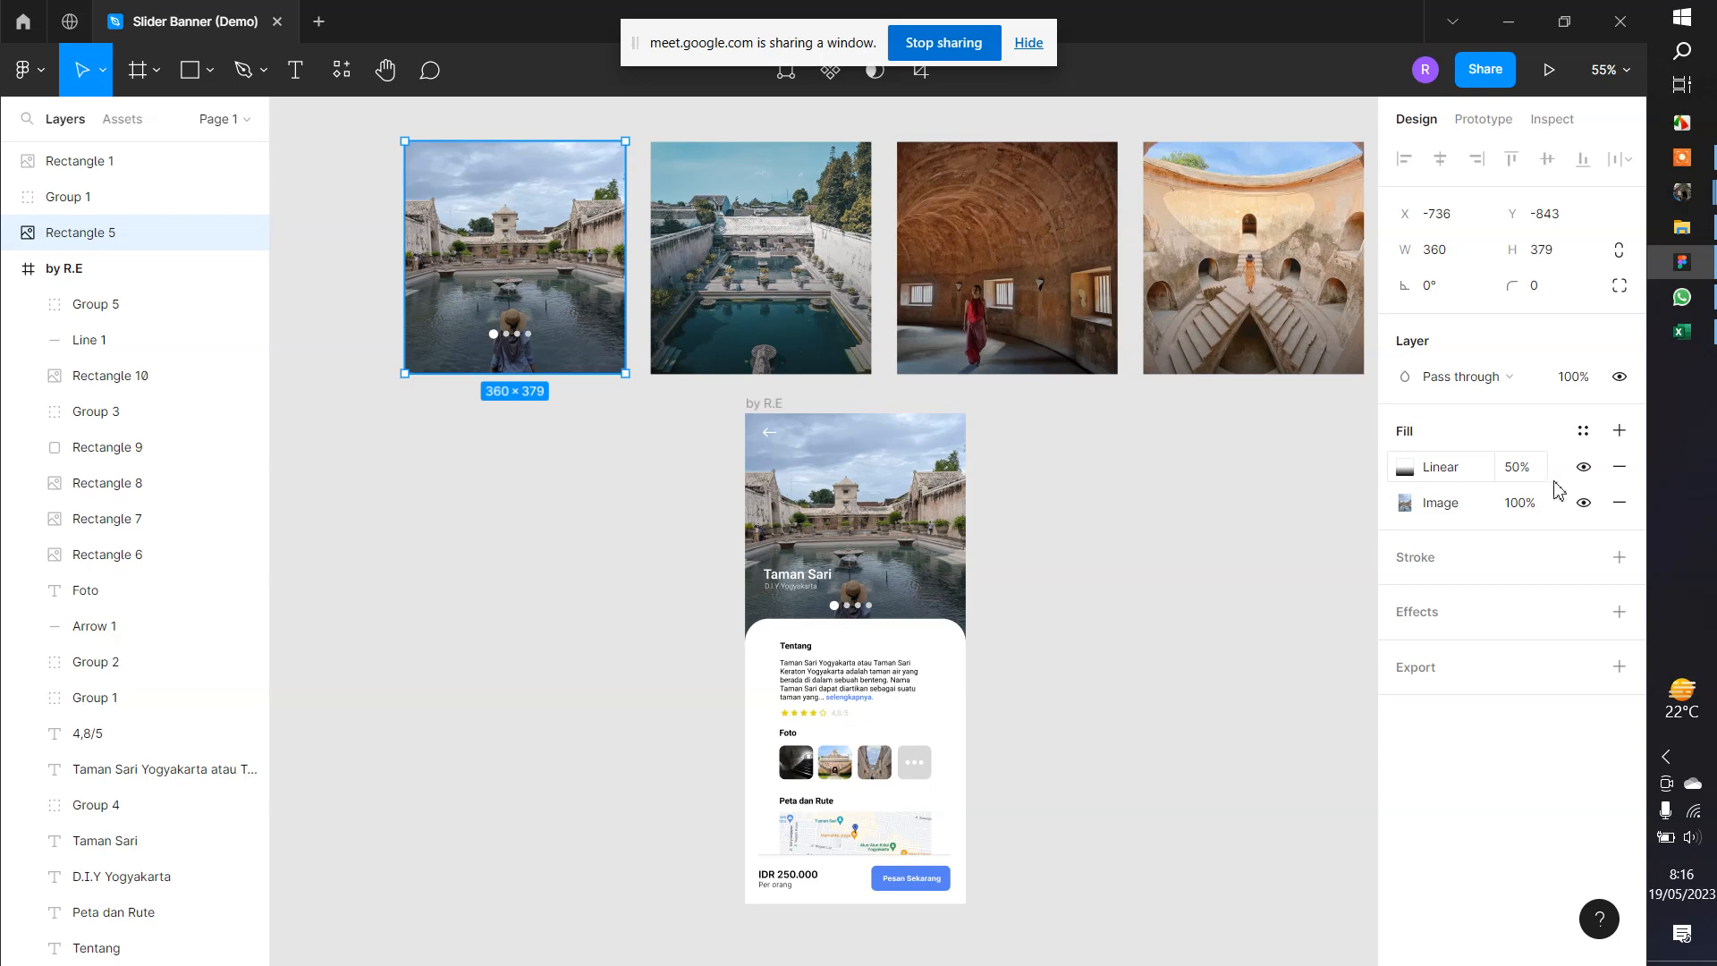
pyautogui.click(1587, 474)
pyautogui.click(1587, 474)
pyautogui.doubleClick(1588, 475)
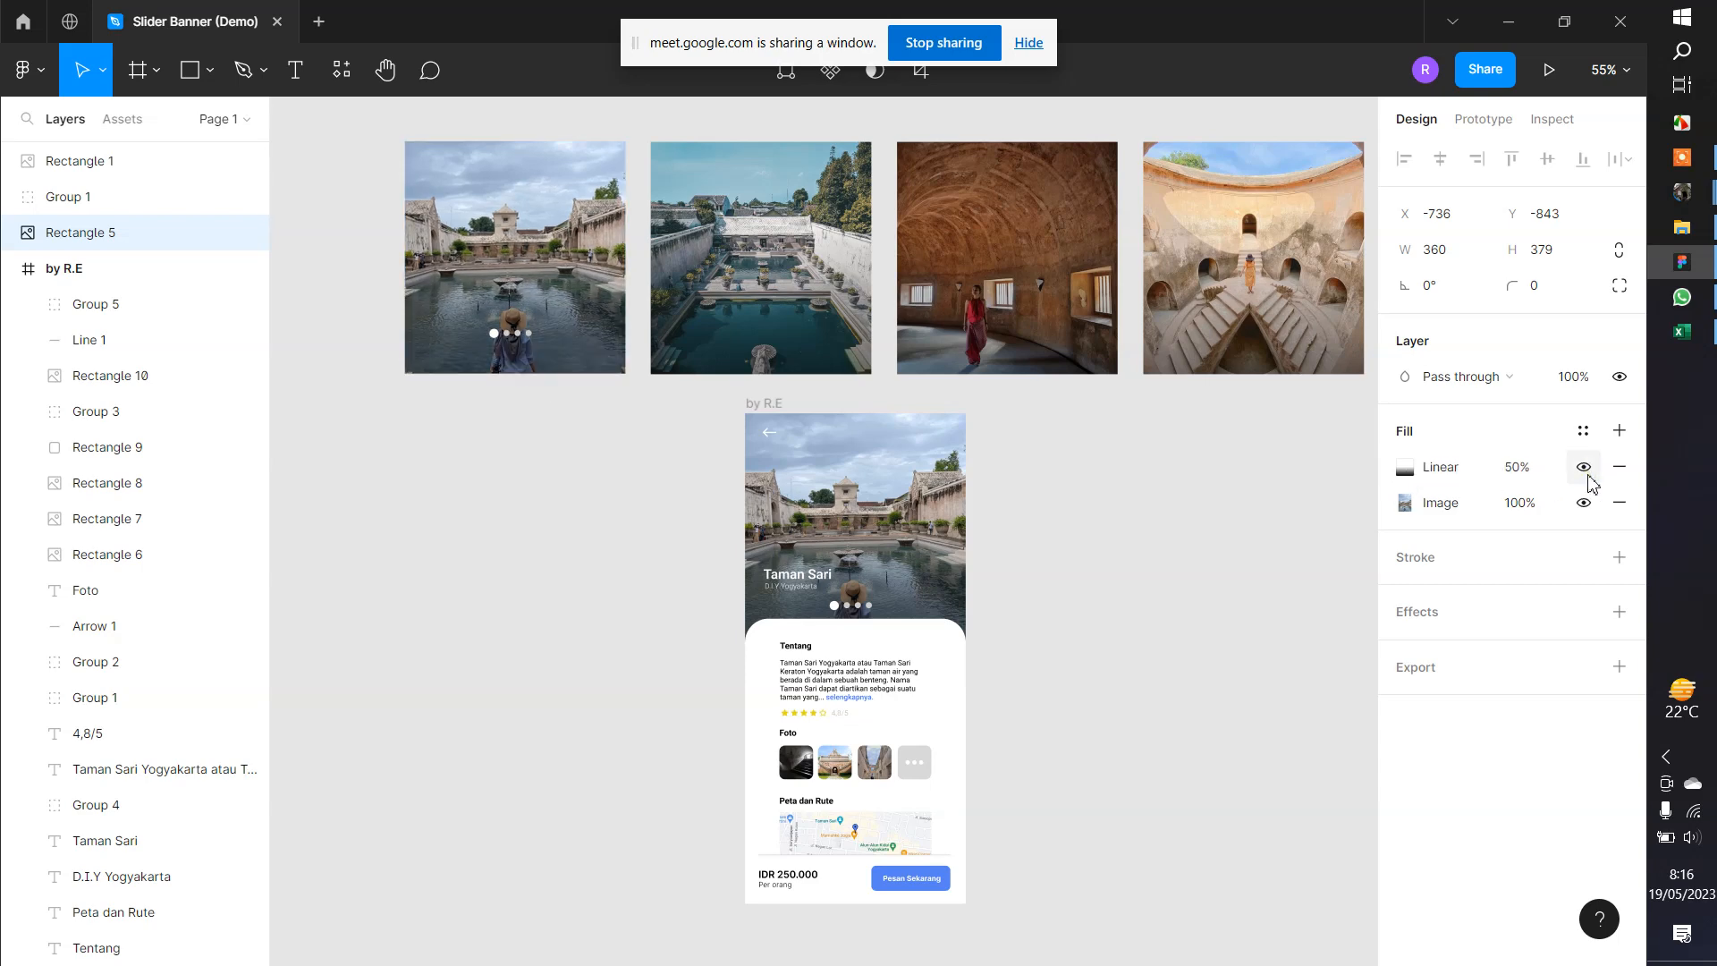
pyautogui.click(1588, 476)
pyautogui.click(1588, 476)
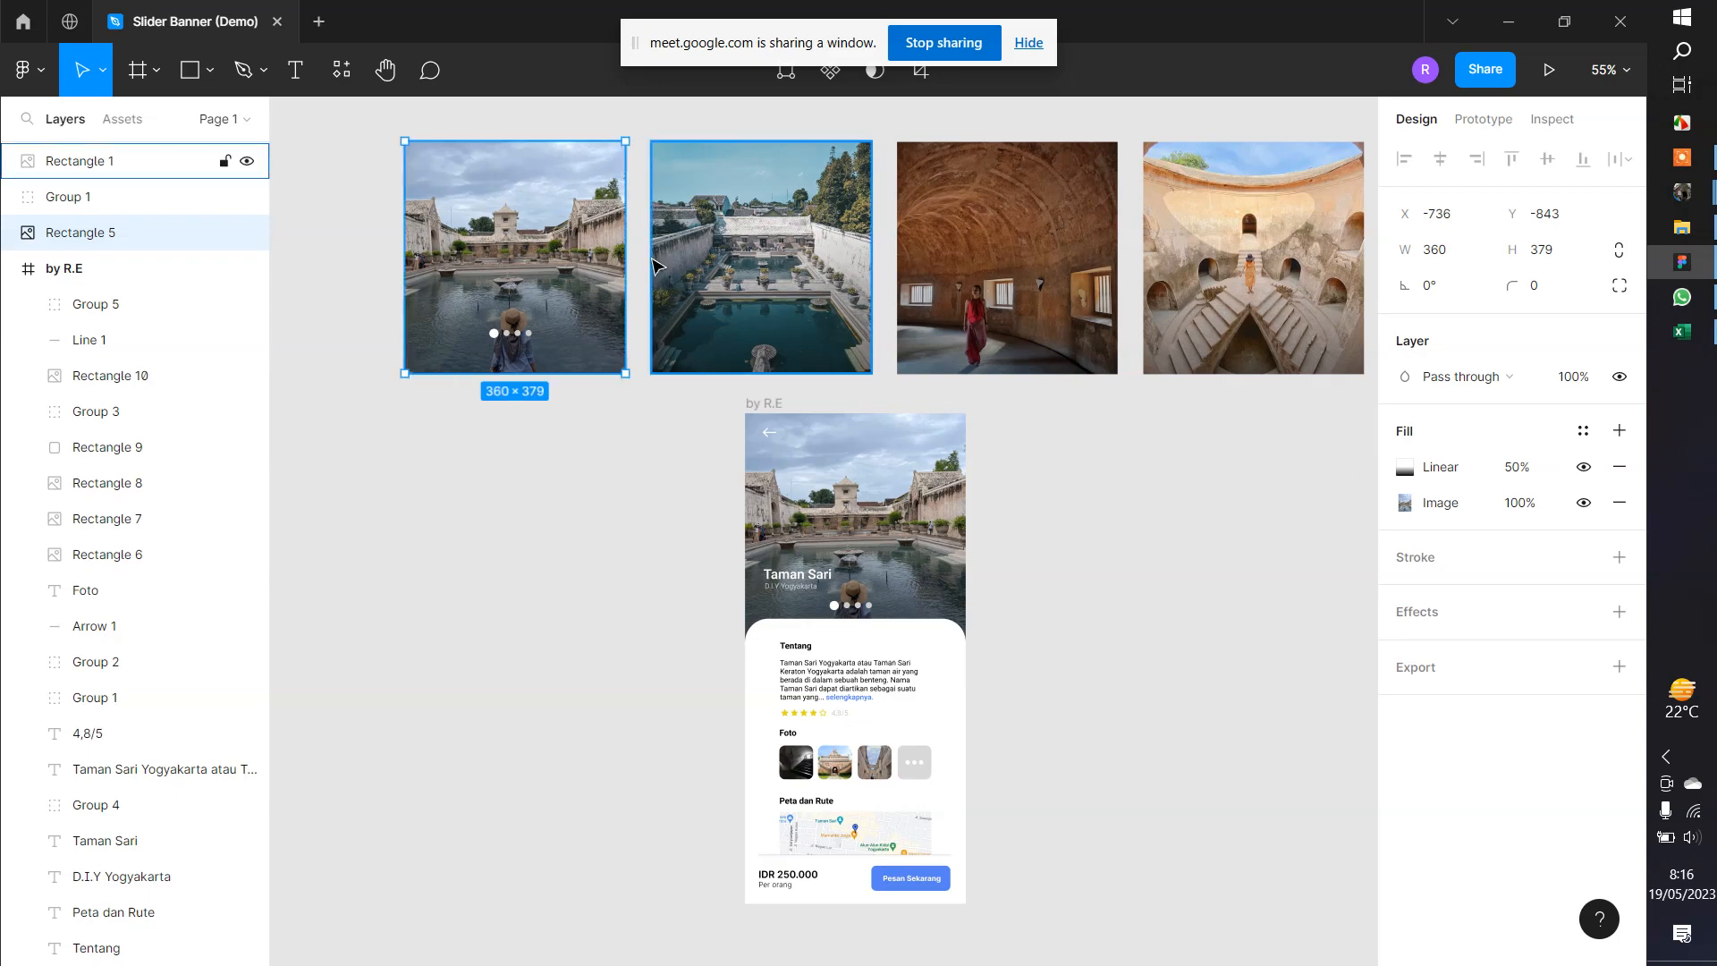
pyautogui.scroll(3, 464, 336)
pyautogui.scroll(3, 465, 336)
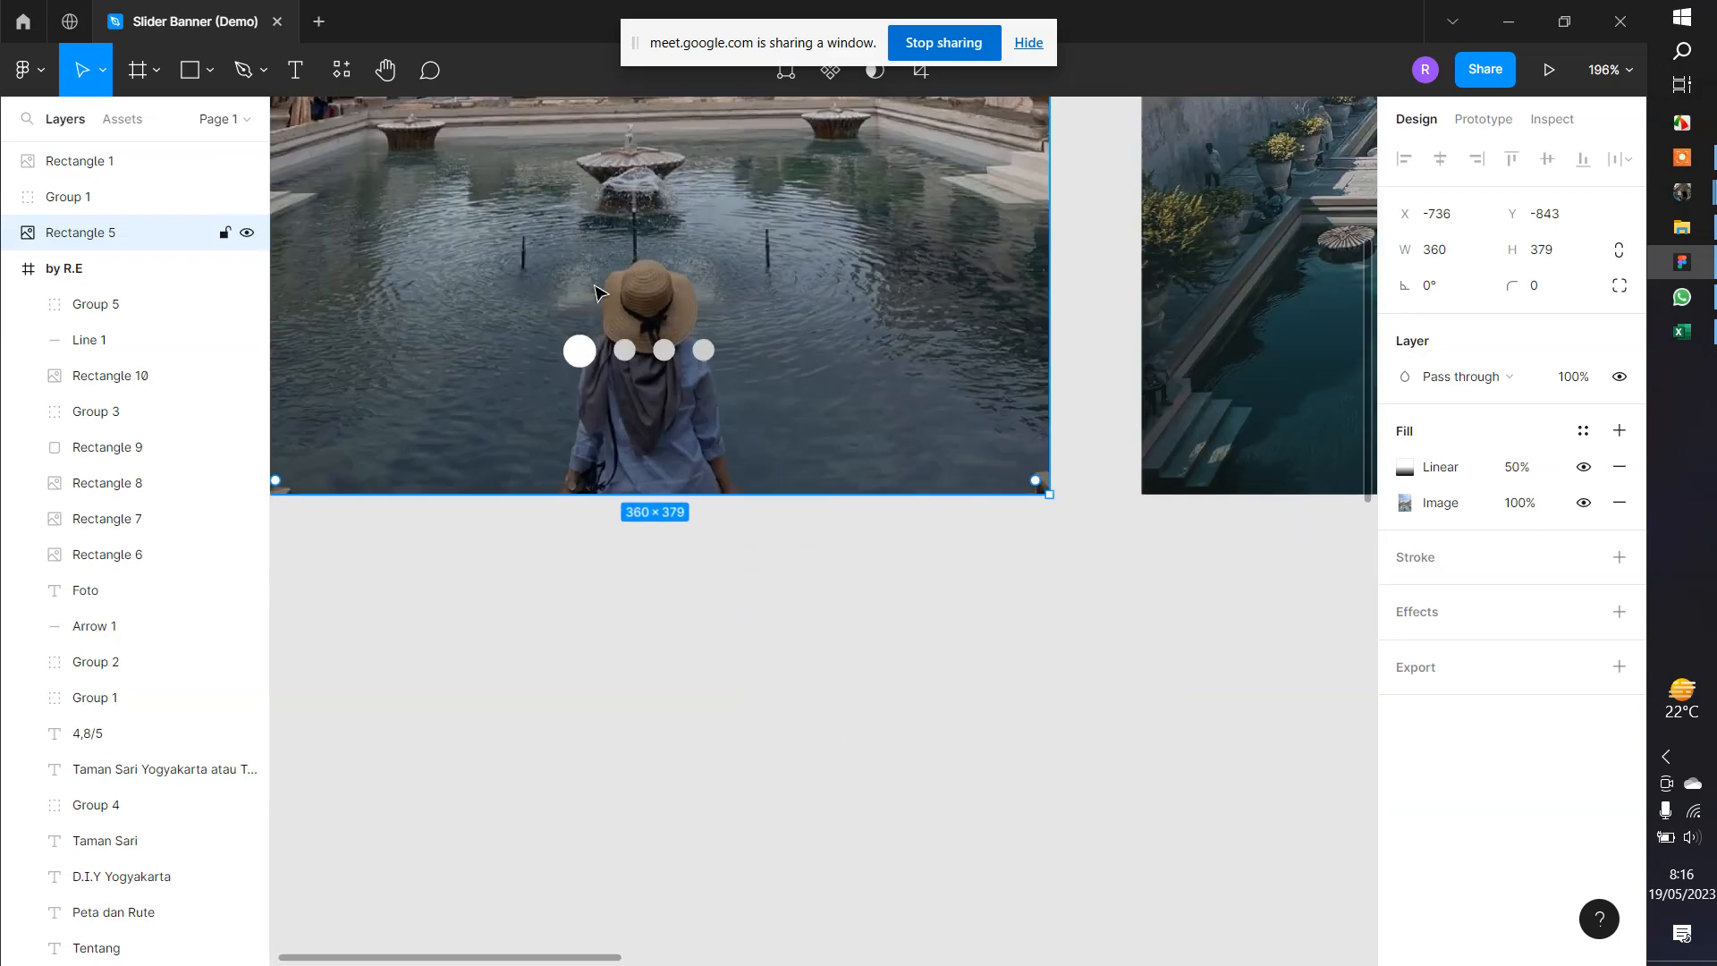
pyautogui.scroll(2, 594, 295)
pyautogui.hscroll(-2, 593, 295)
pyautogui.click(1589, 474)
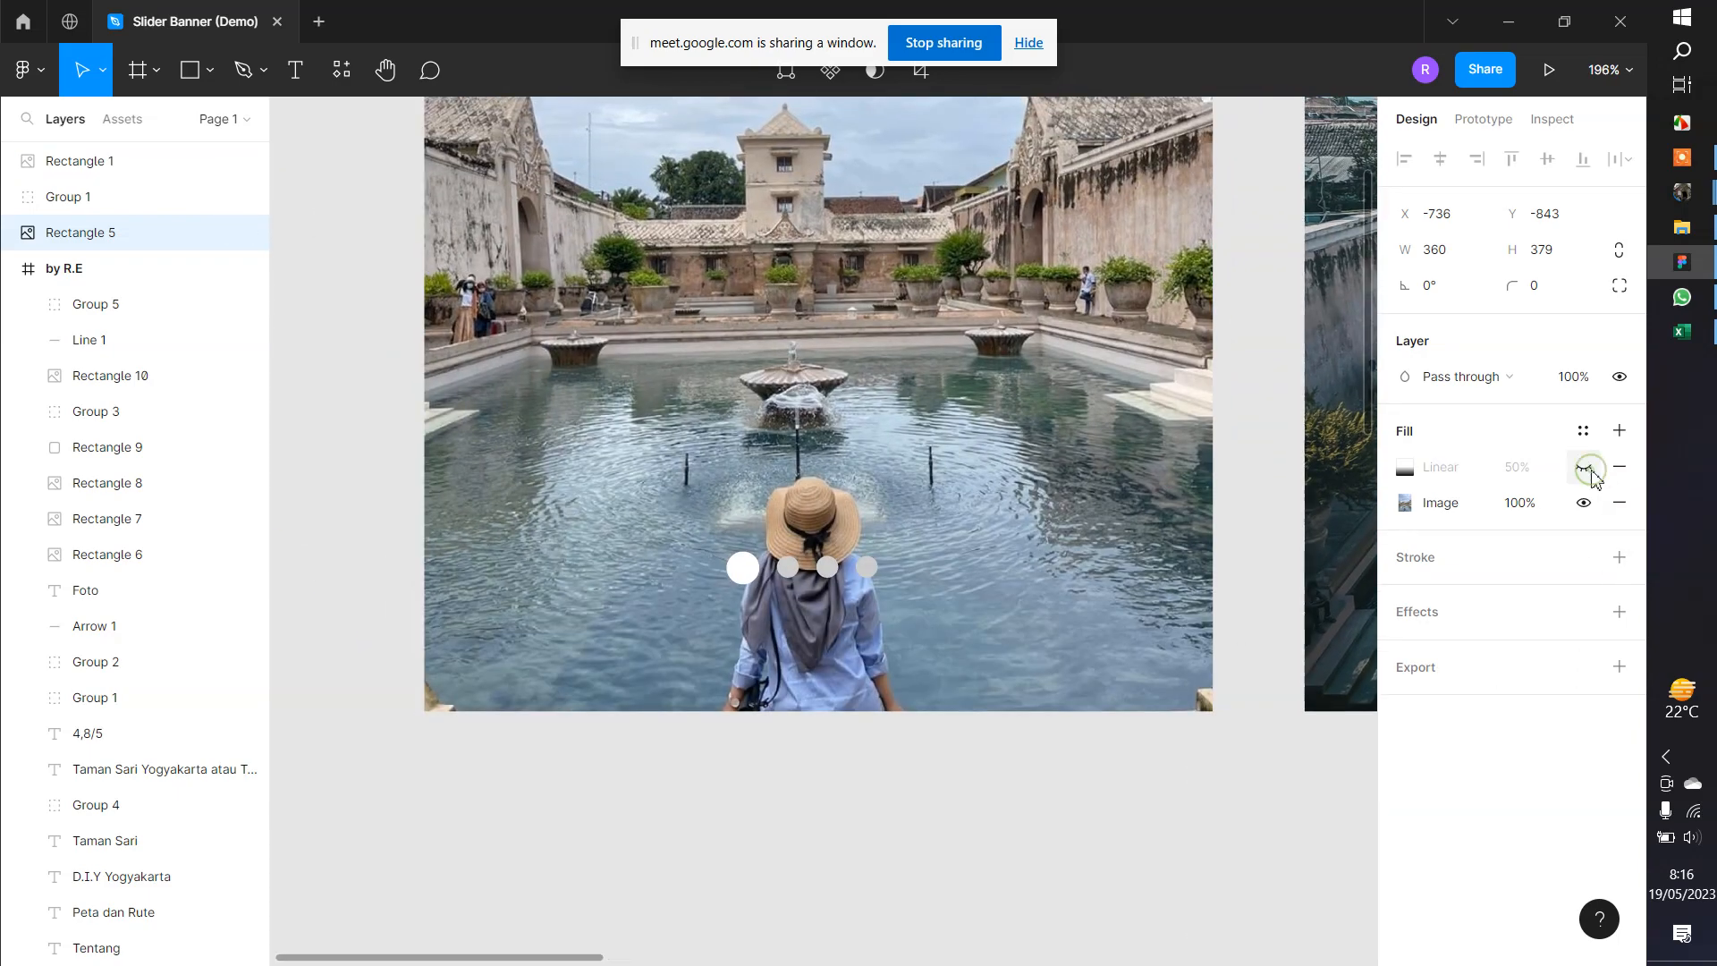
pyautogui.click(1589, 474)
pyautogui.scroll(-5, 1092, 602)
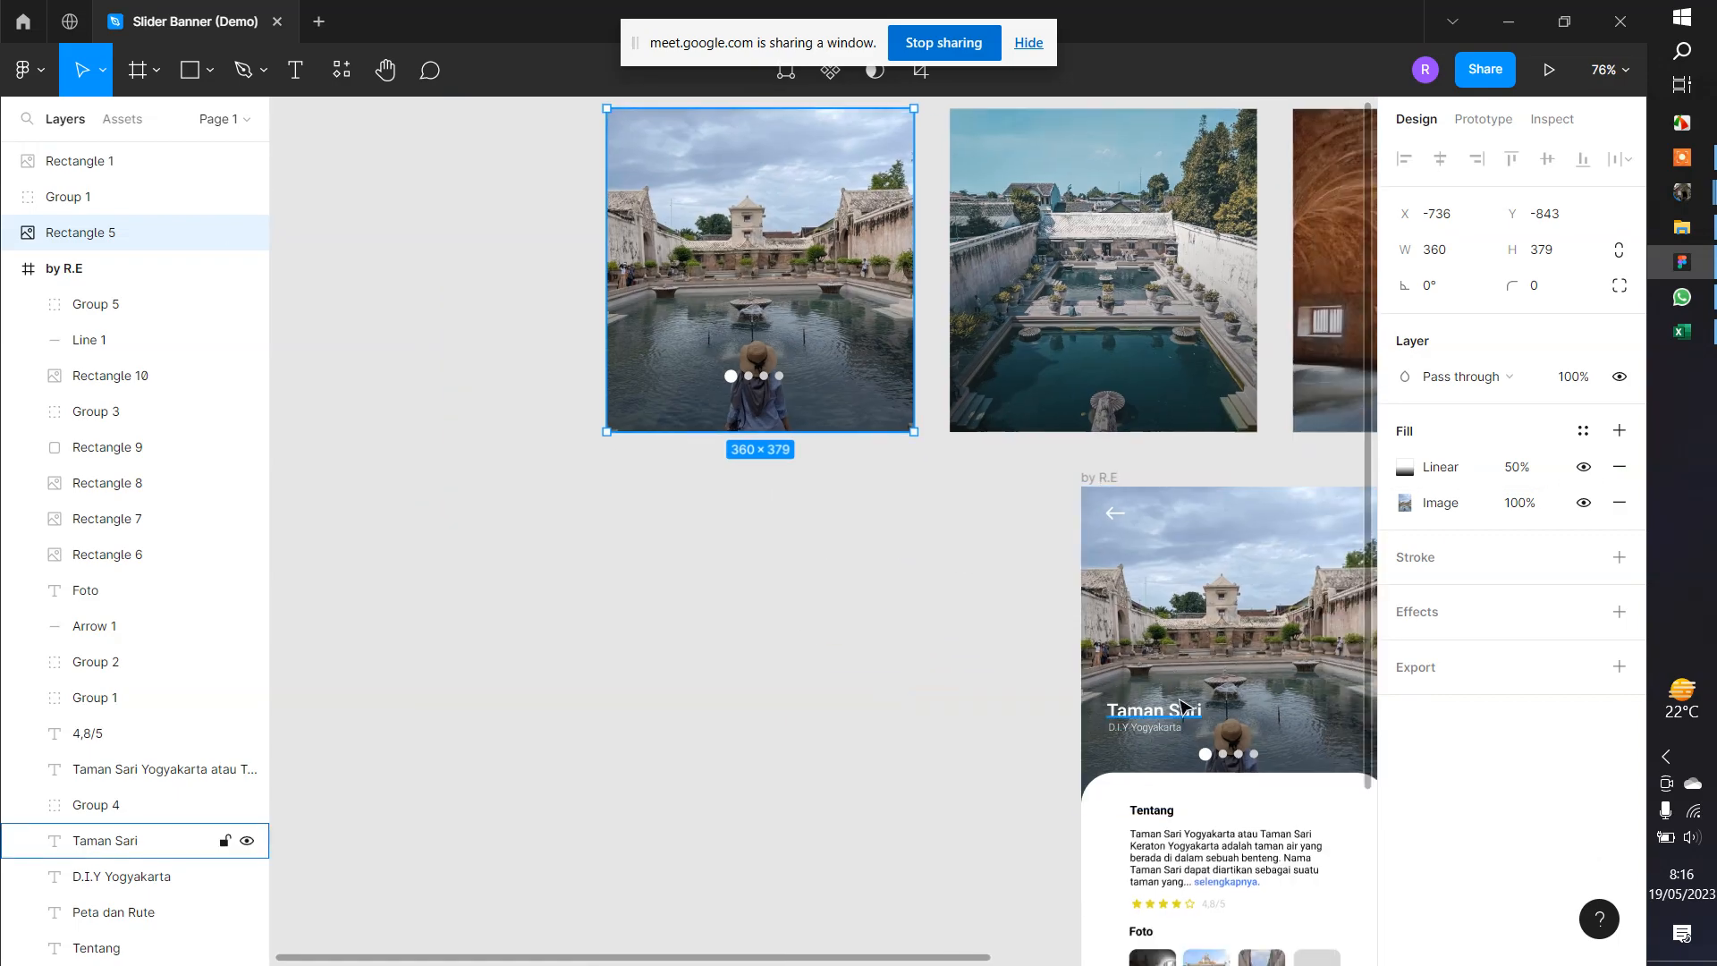
pyautogui.scroll(5, 695, 360)
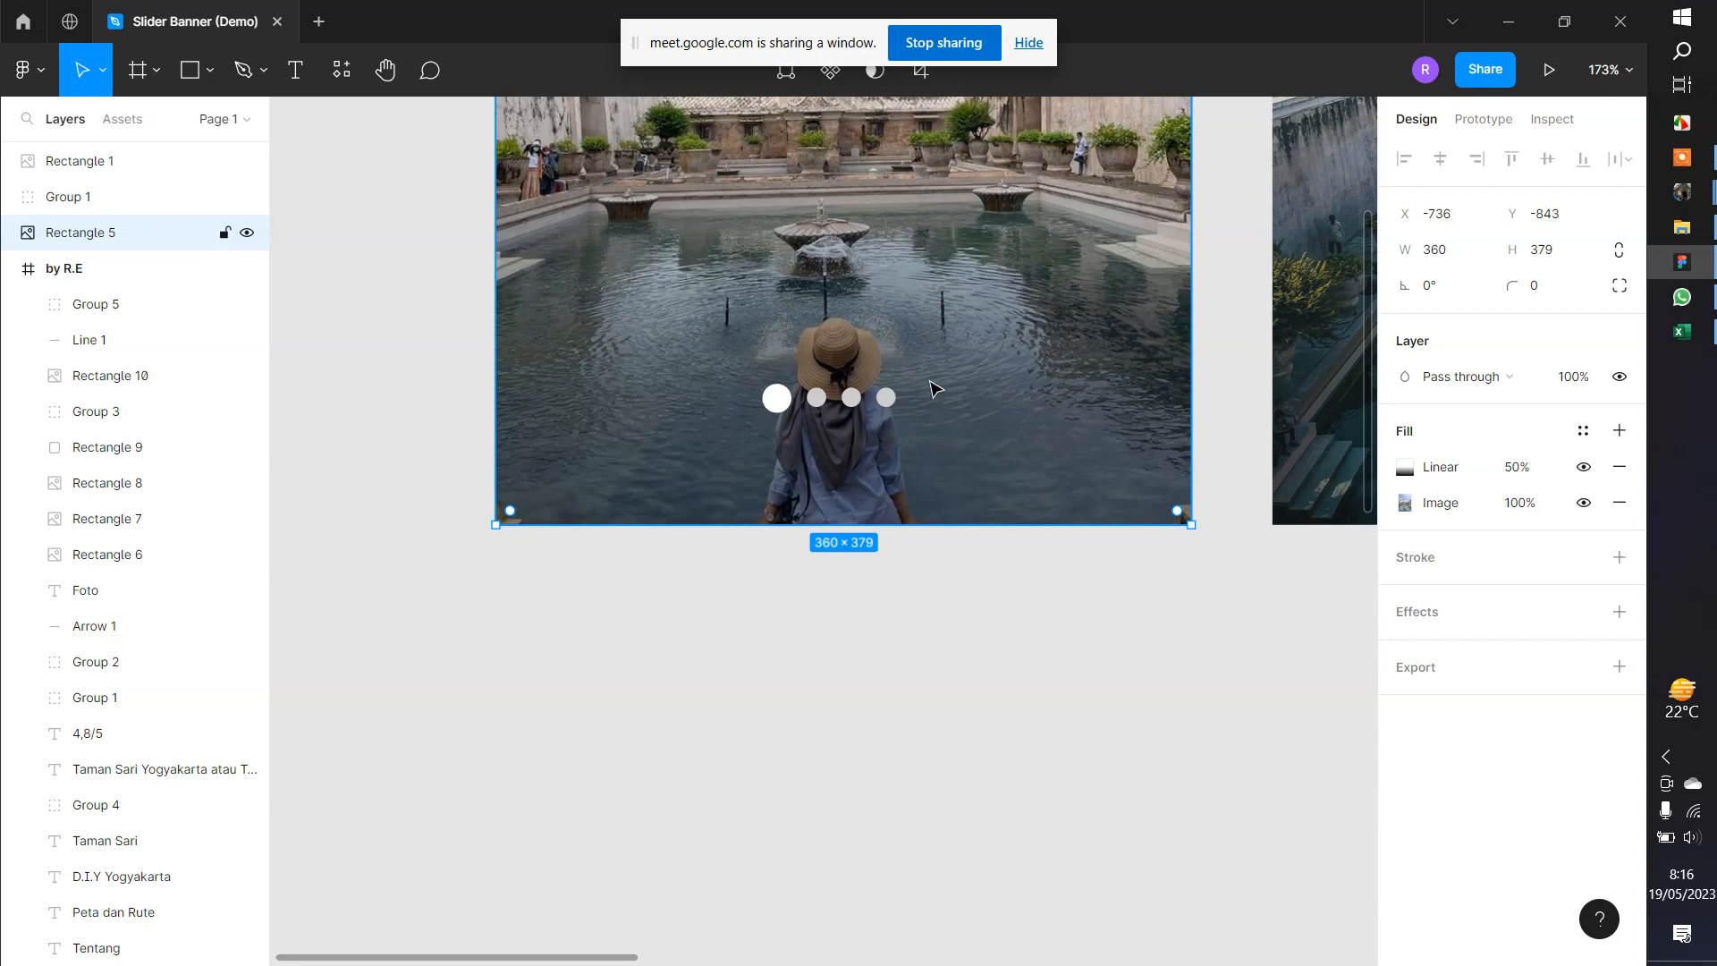
pyautogui.scroll(-5, 809, 420)
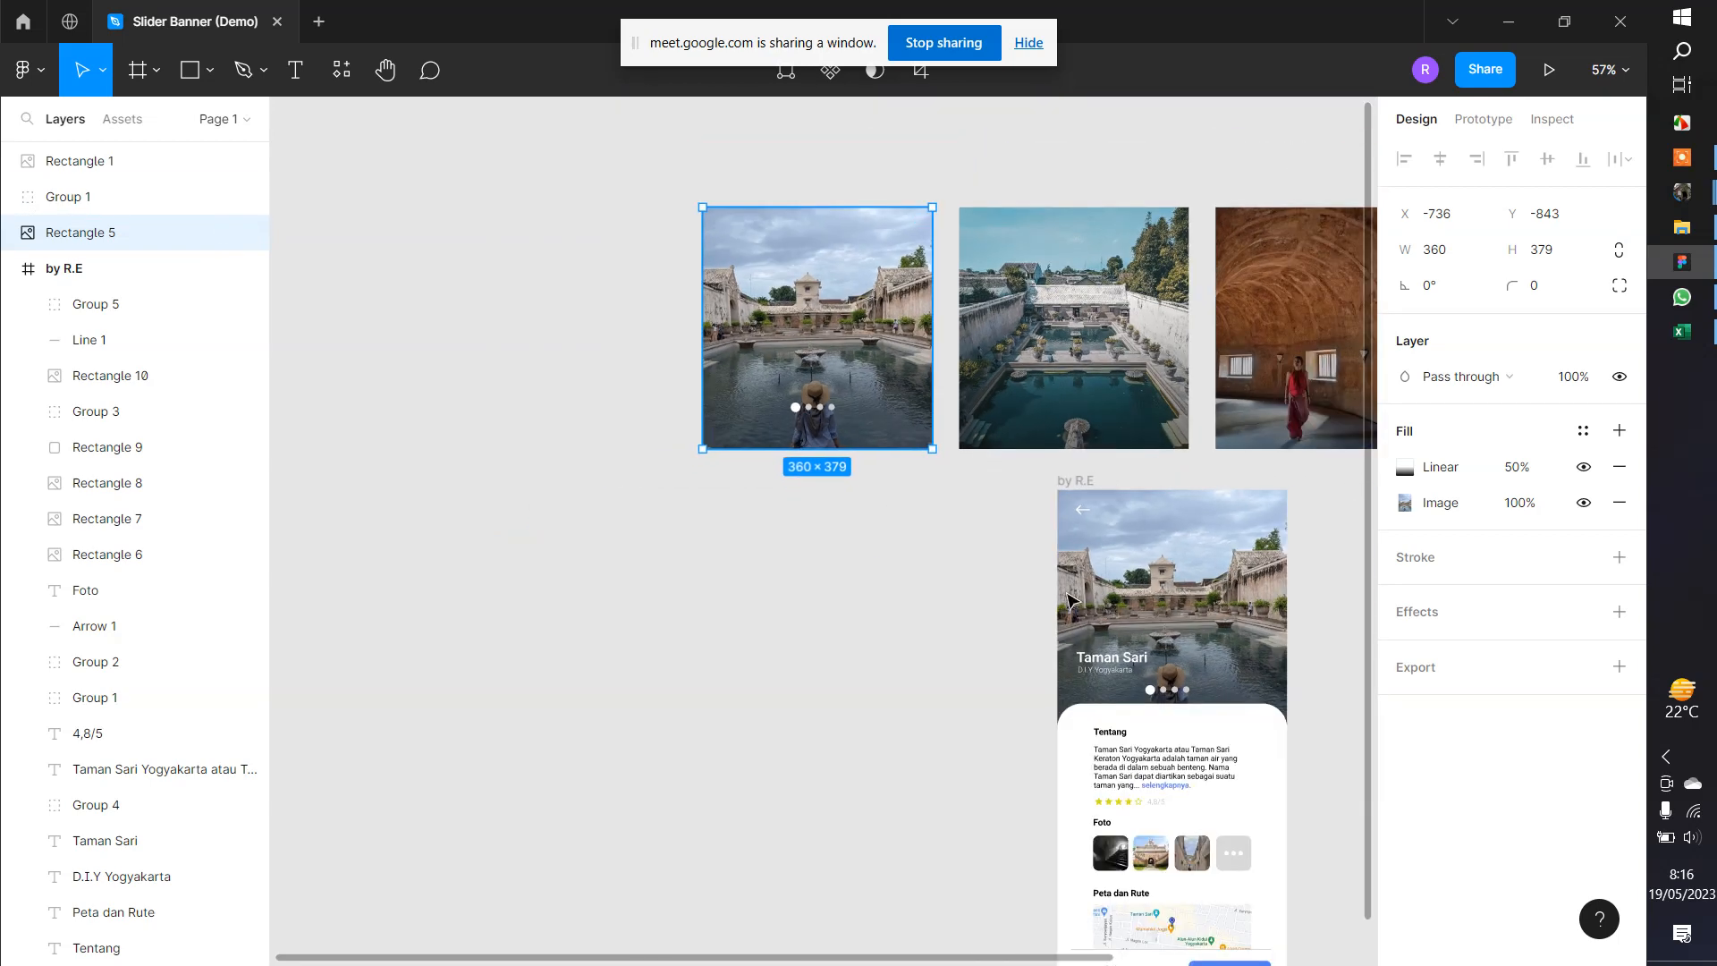
pyautogui.moveTo(985, 559); pyautogui.dragTo(613, 501)
pyautogui.click(1058, 527)
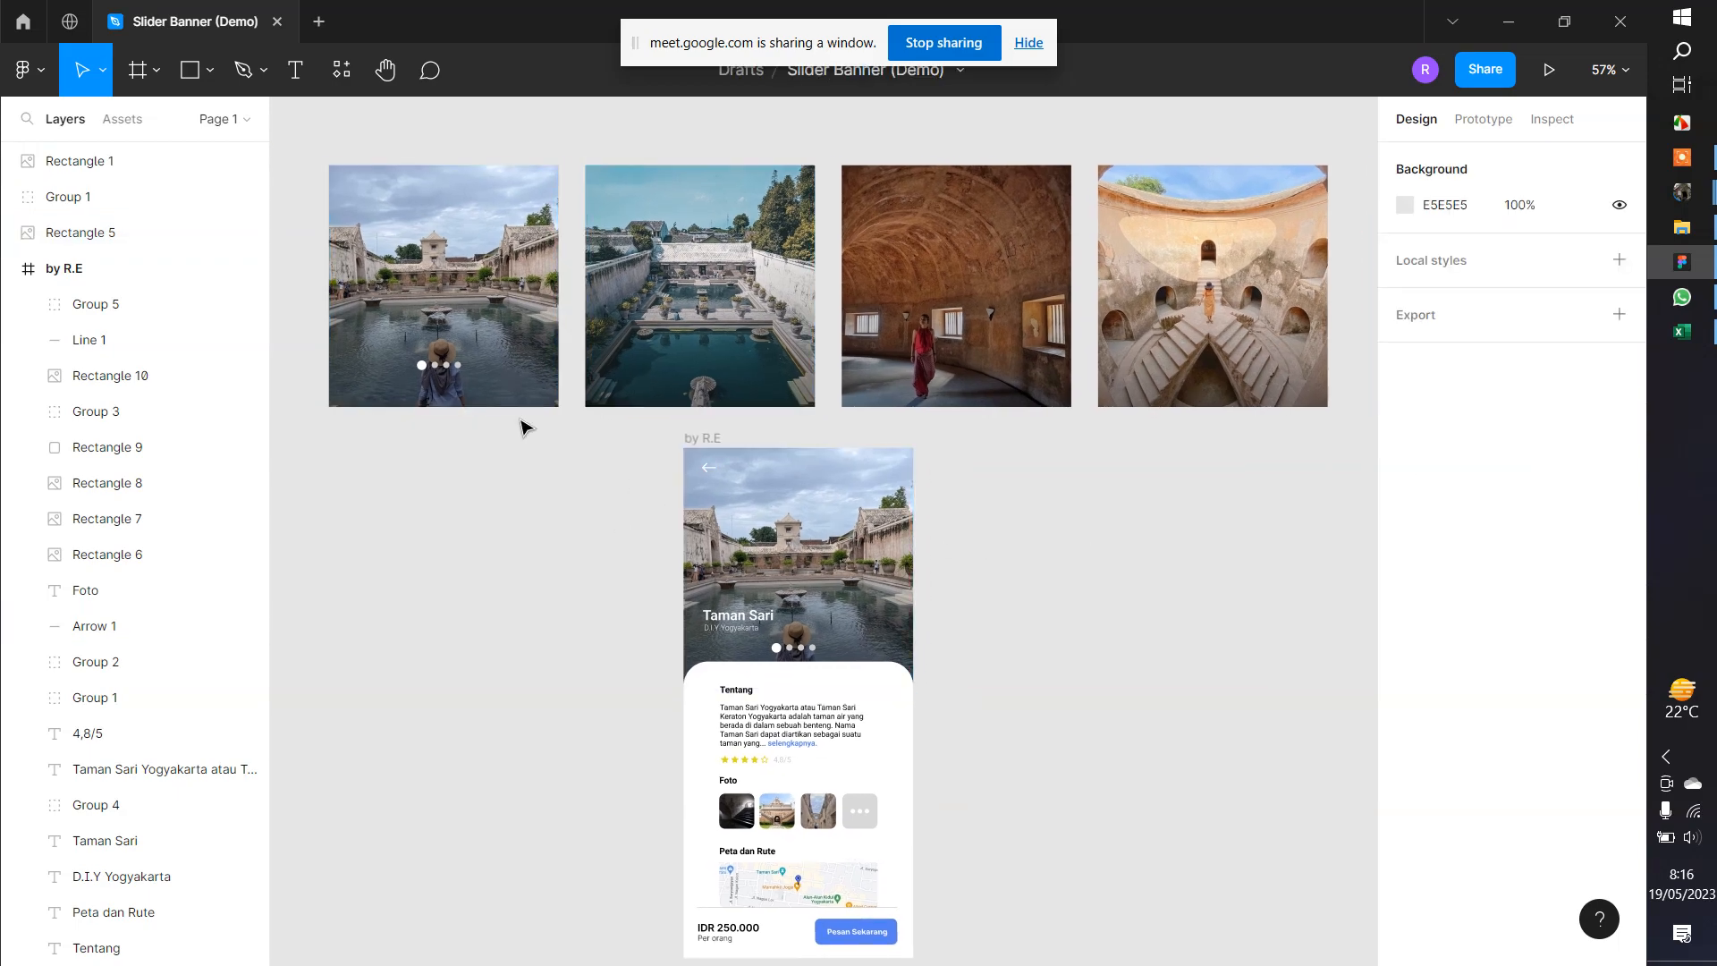
pyautogui.scroll(4, 483, 404)
pyautogui.click(476, 400)
pyautogui.scroll(-2, 483, 429)
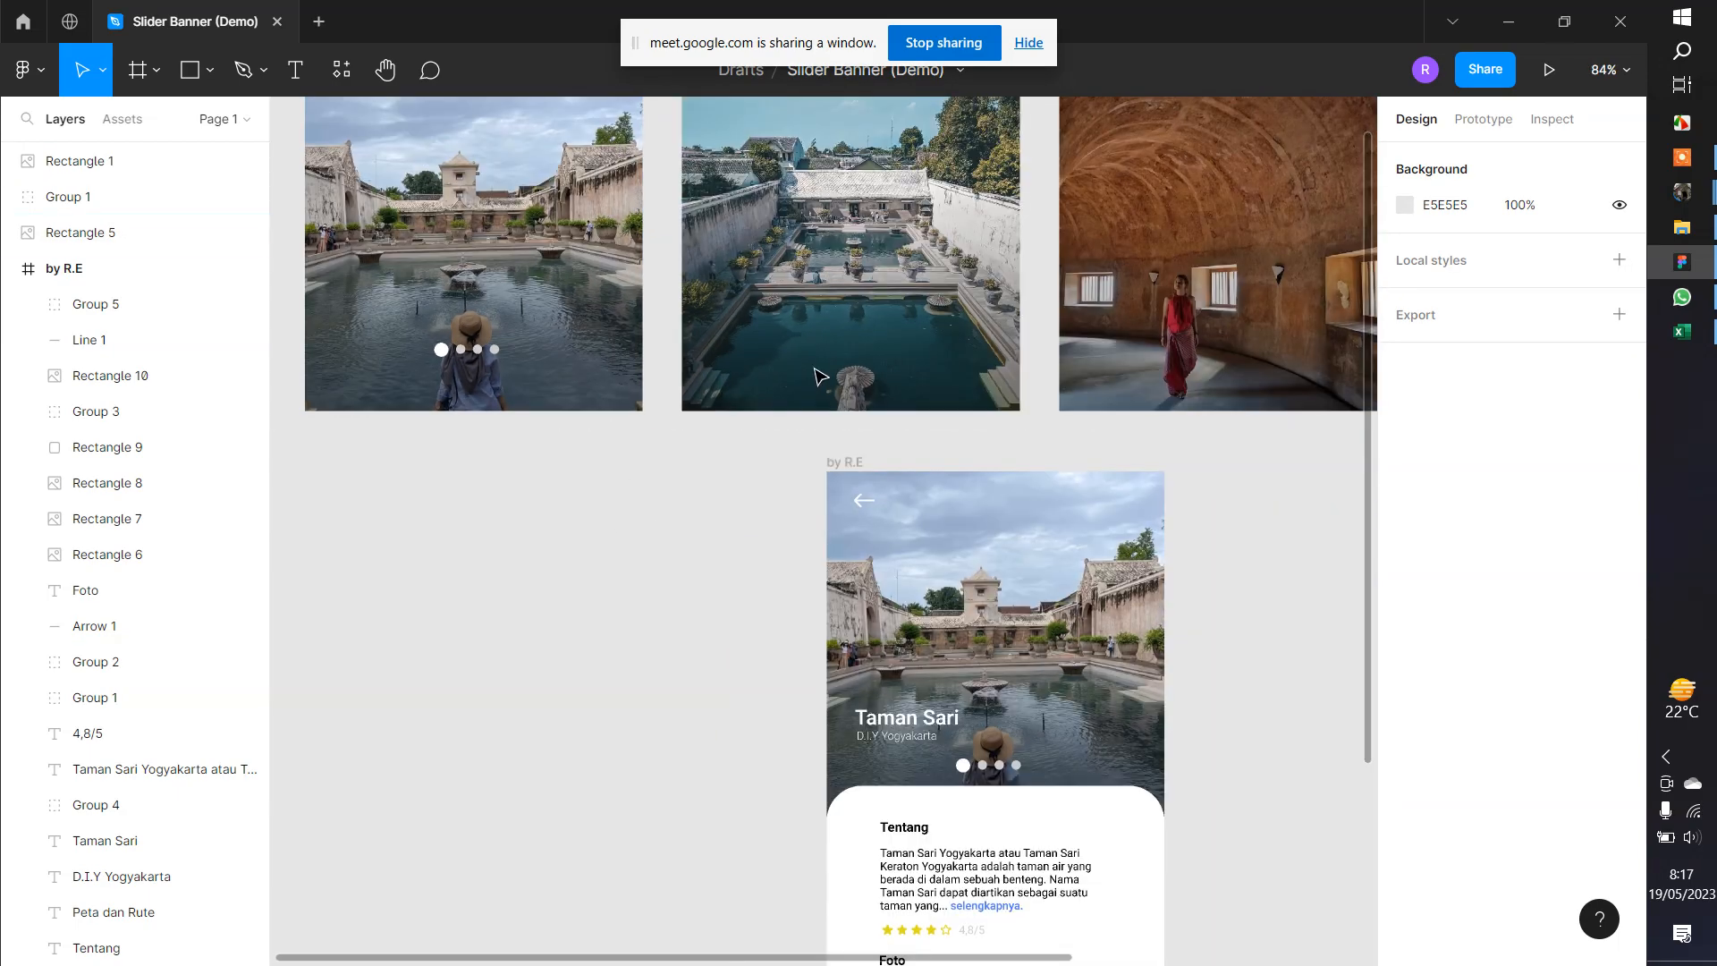
pyautogui.press('Escape')
# Duplicate the indicator dots from the first banner photo to the matching spot on the second banner photo
pyautogui.click(456, 447)
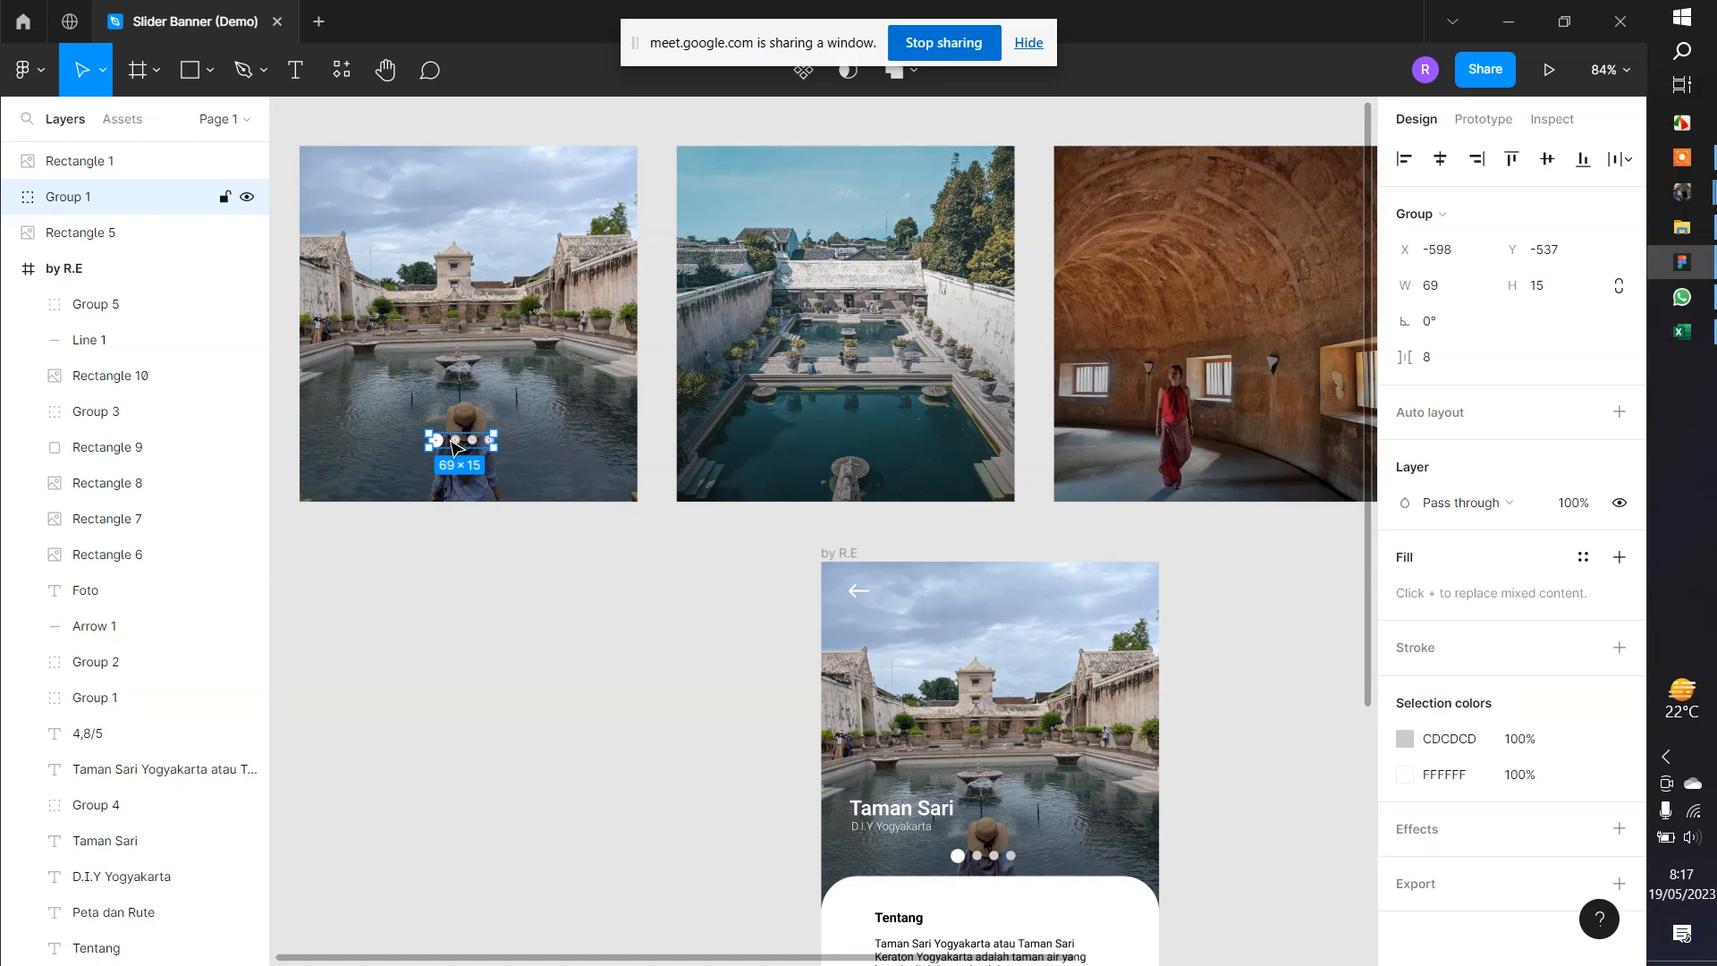
pyautogui.scroll(10, 451, 444)
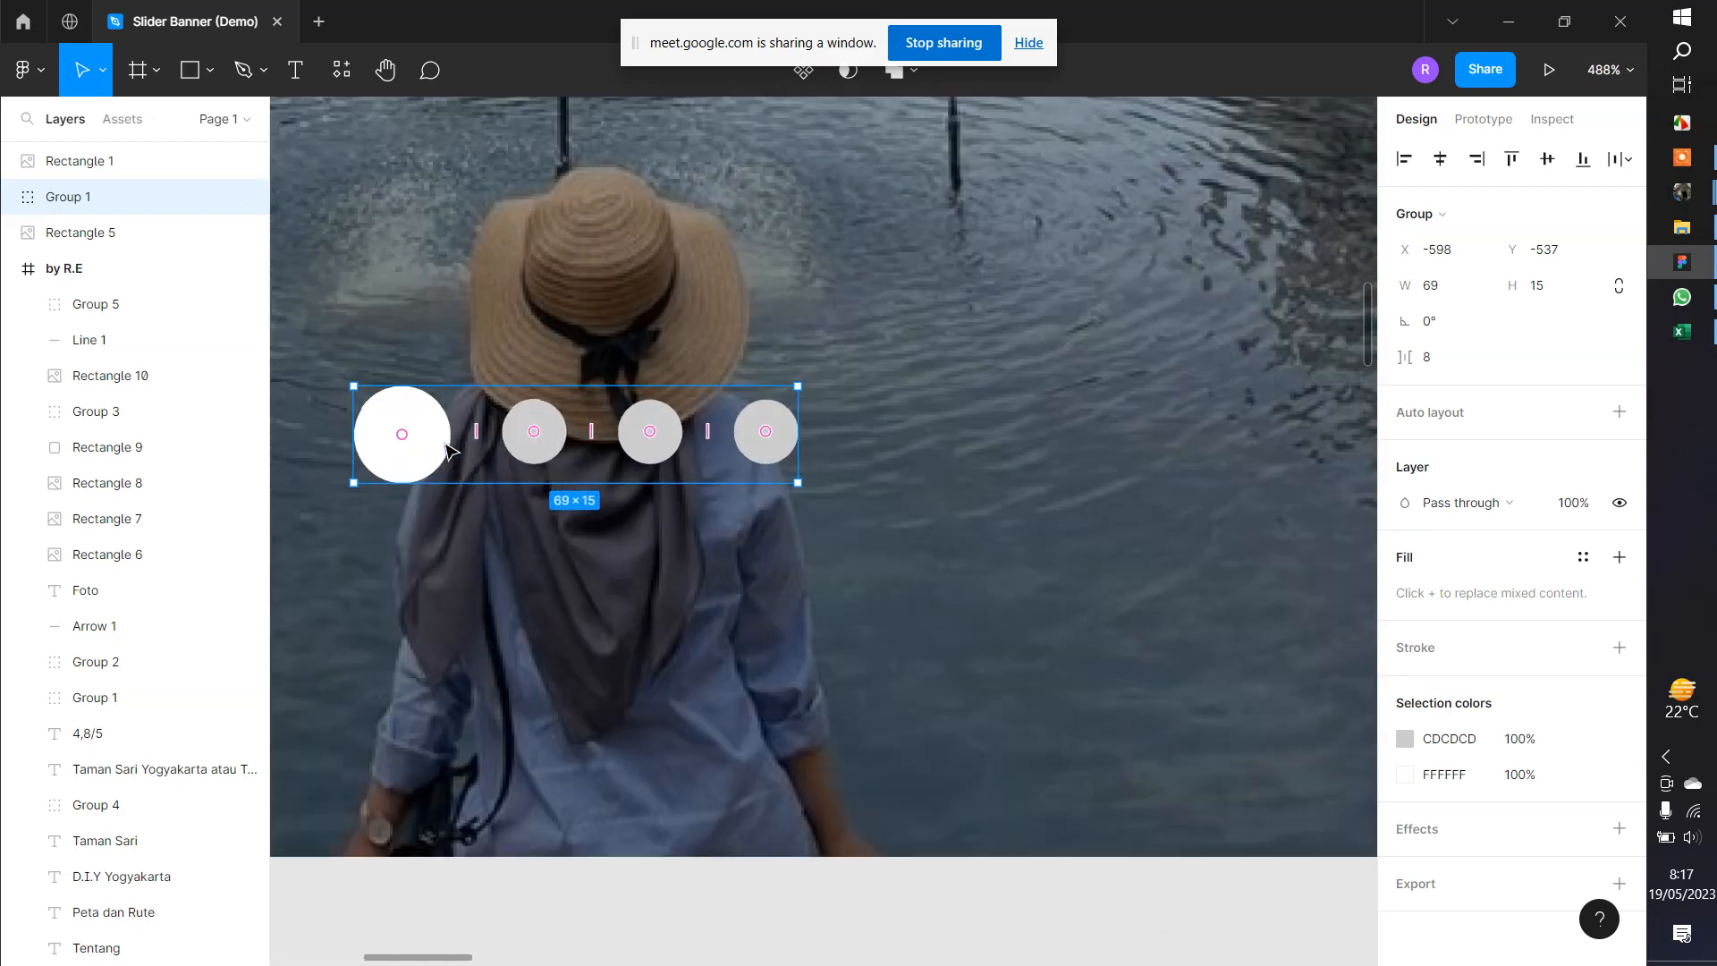
pyautogui.moveTo(469, 505); pyautogui.dragTo(616, 530)
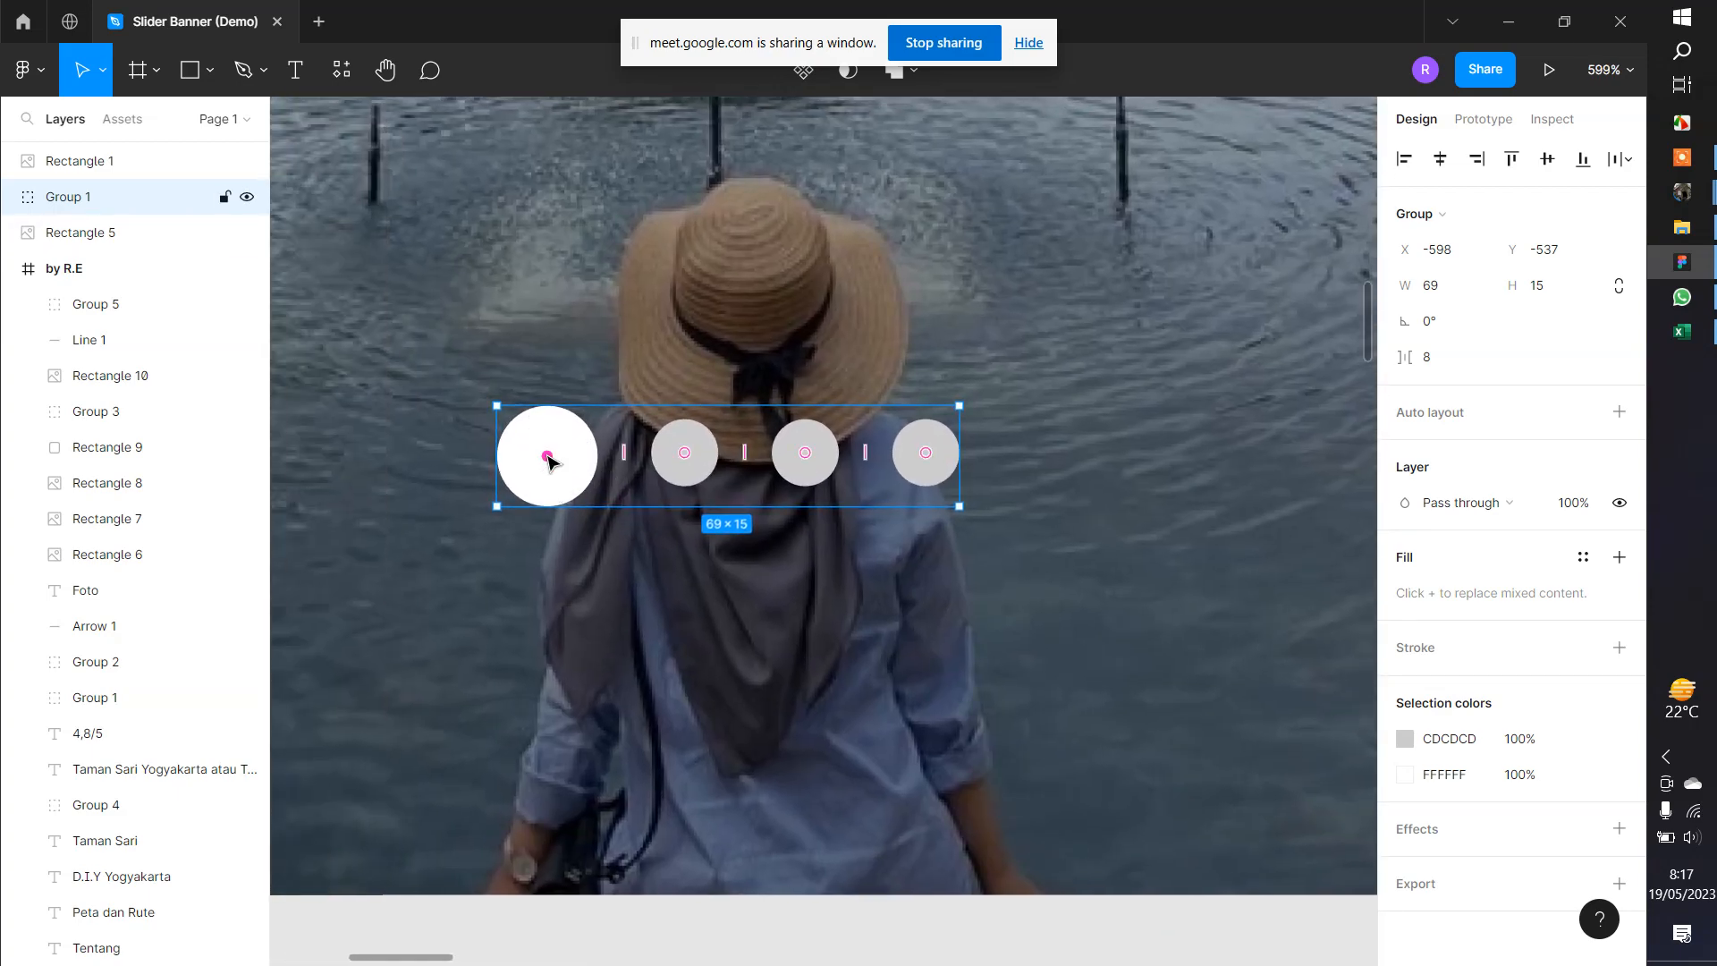
pyautogui.scroll(-2, 548, 460)
pyautogui.scroll(-5, 548, 459)
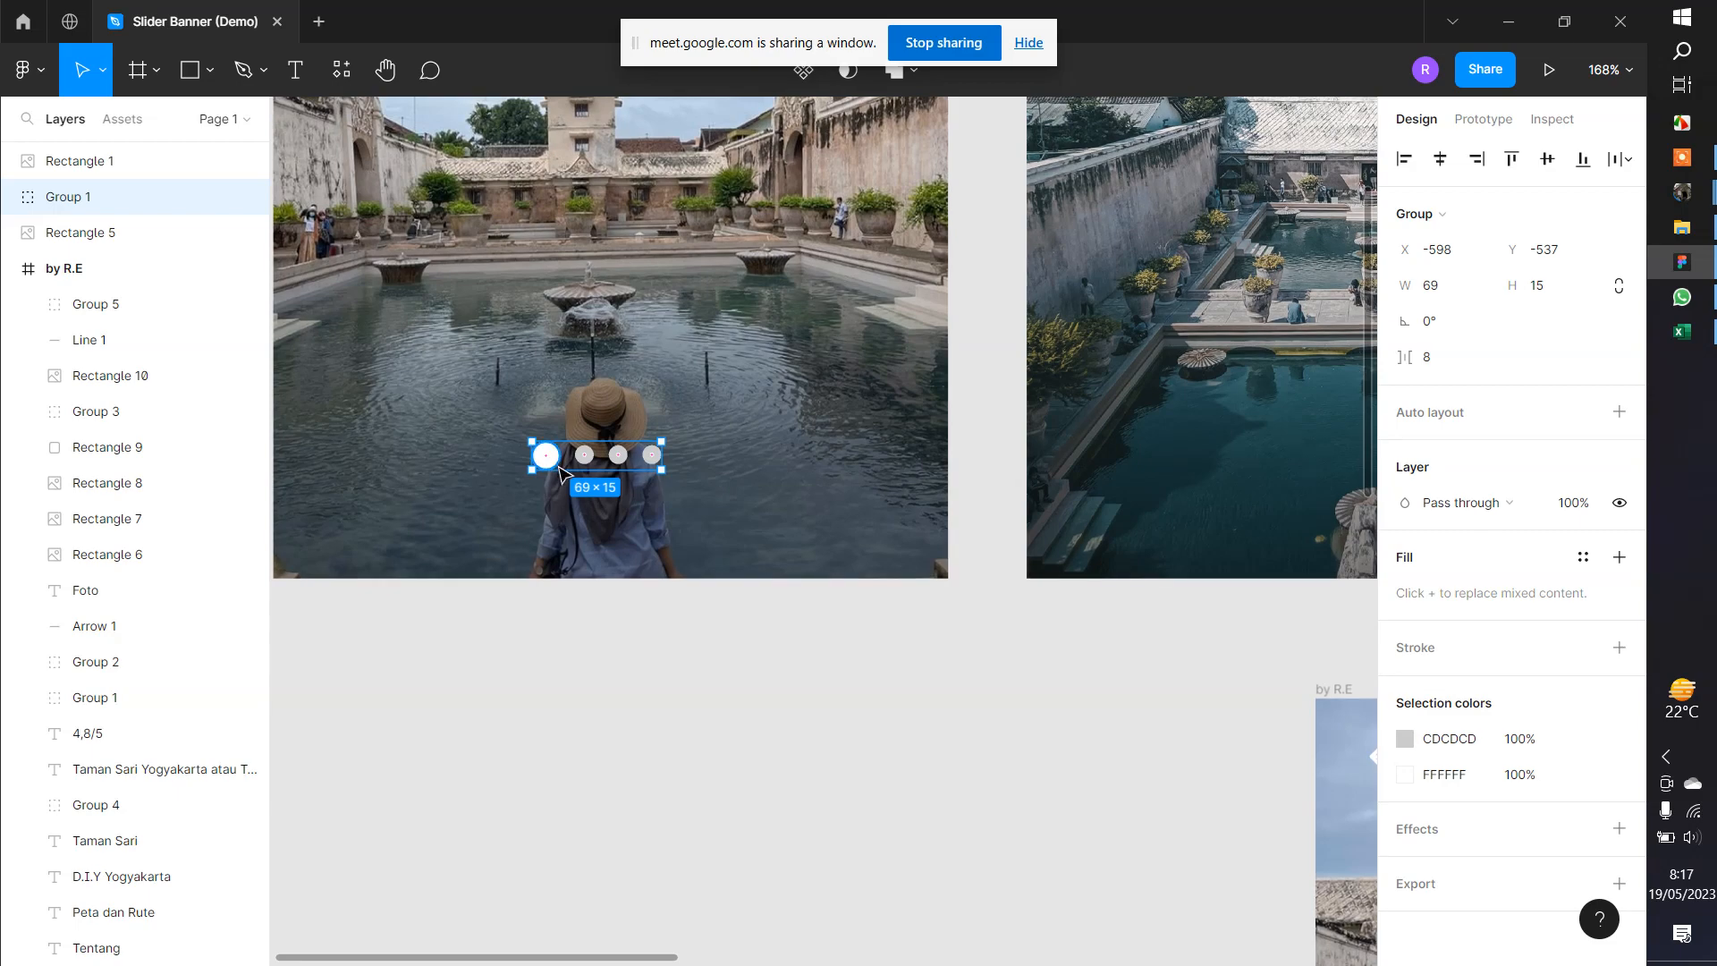
pyautogui.scroll(-3, 556, 468)
pyautogui.hscroll(2, 977, 506)
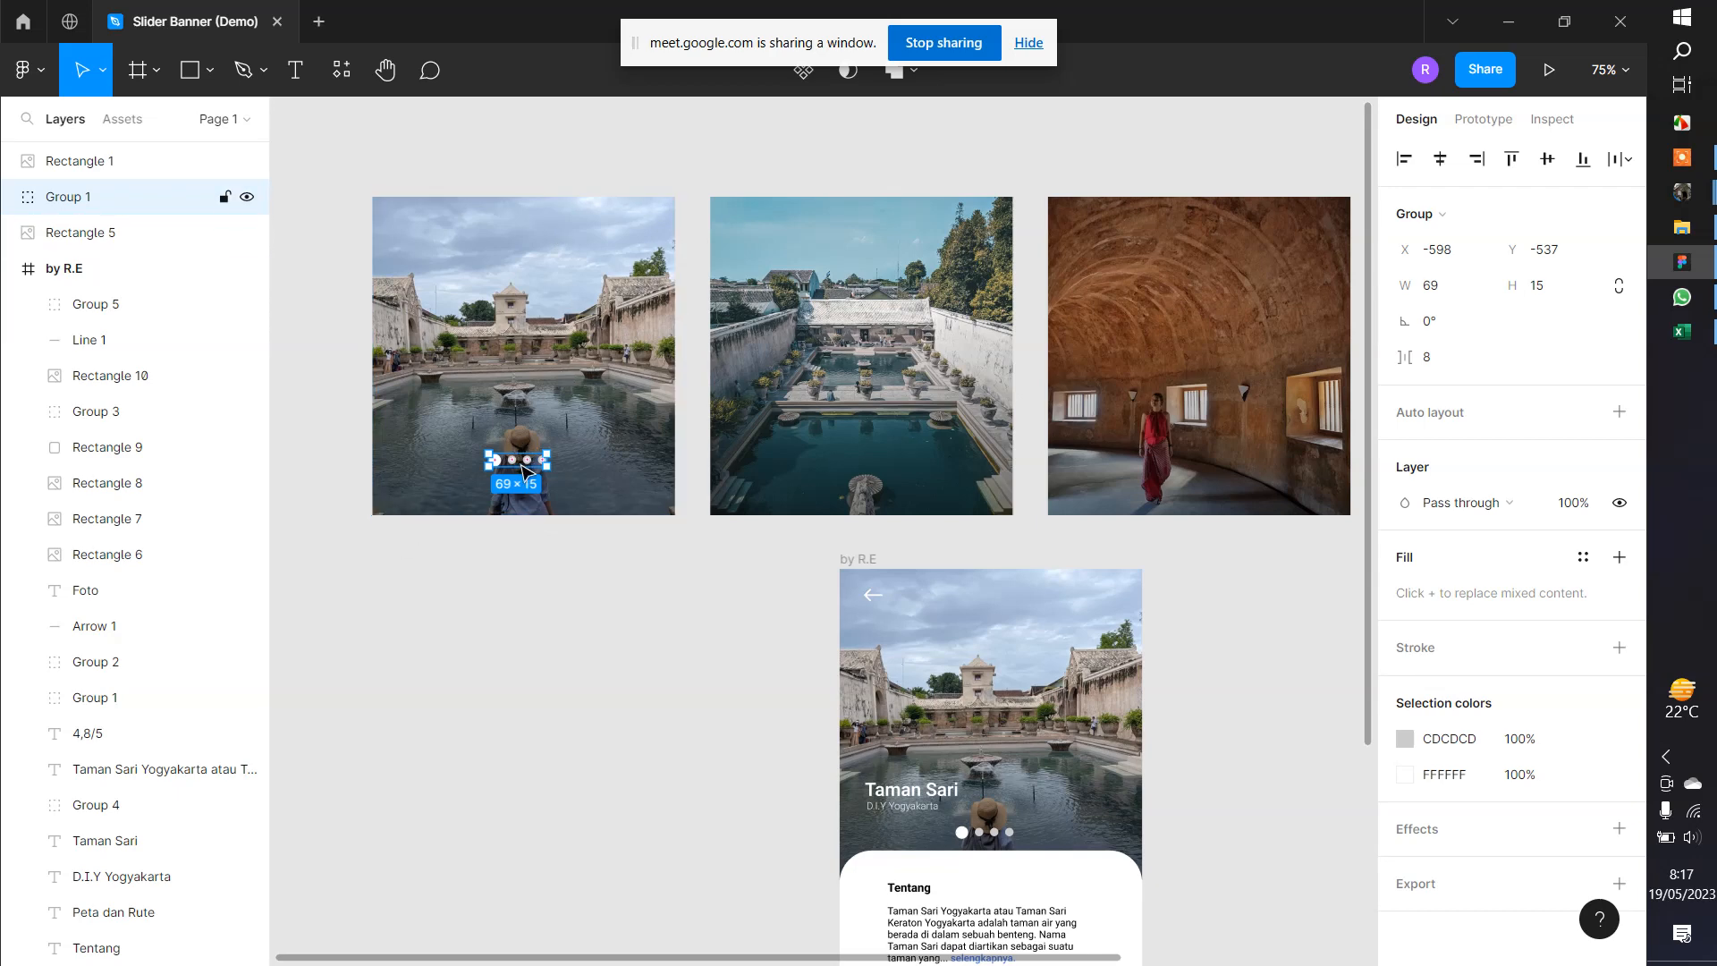
pyautogui.moveTo(530, 466); pyautogui.dragTo(868, 471)
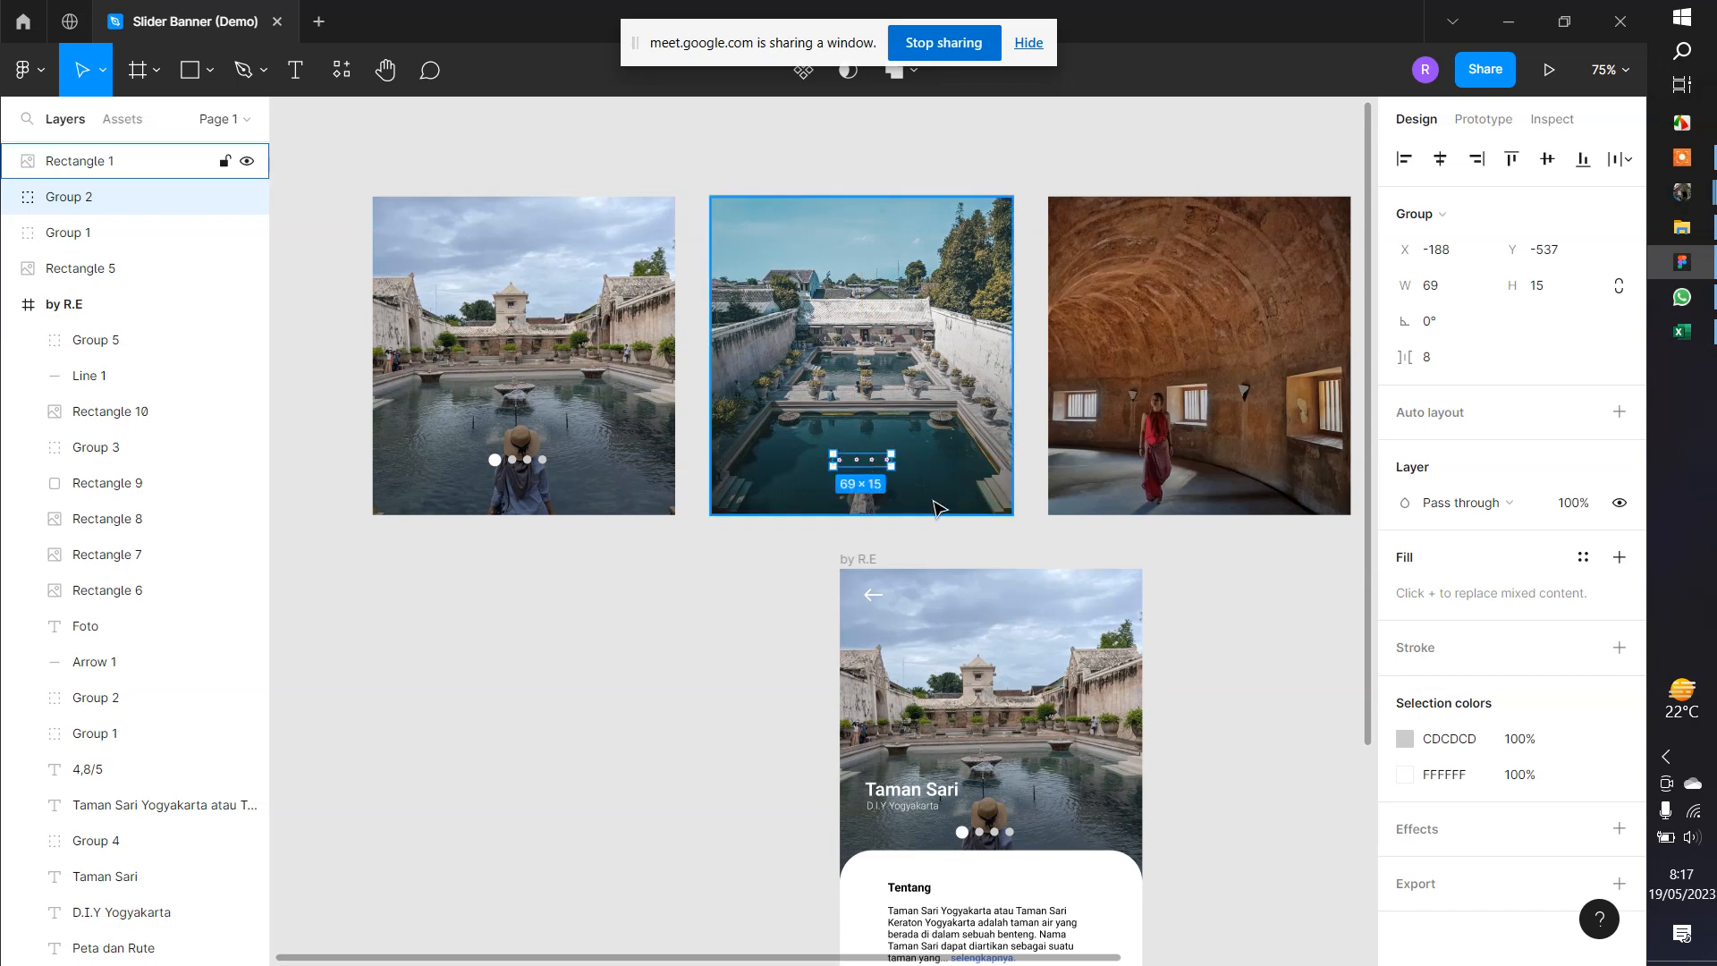
pyautogui.click(770, 547)
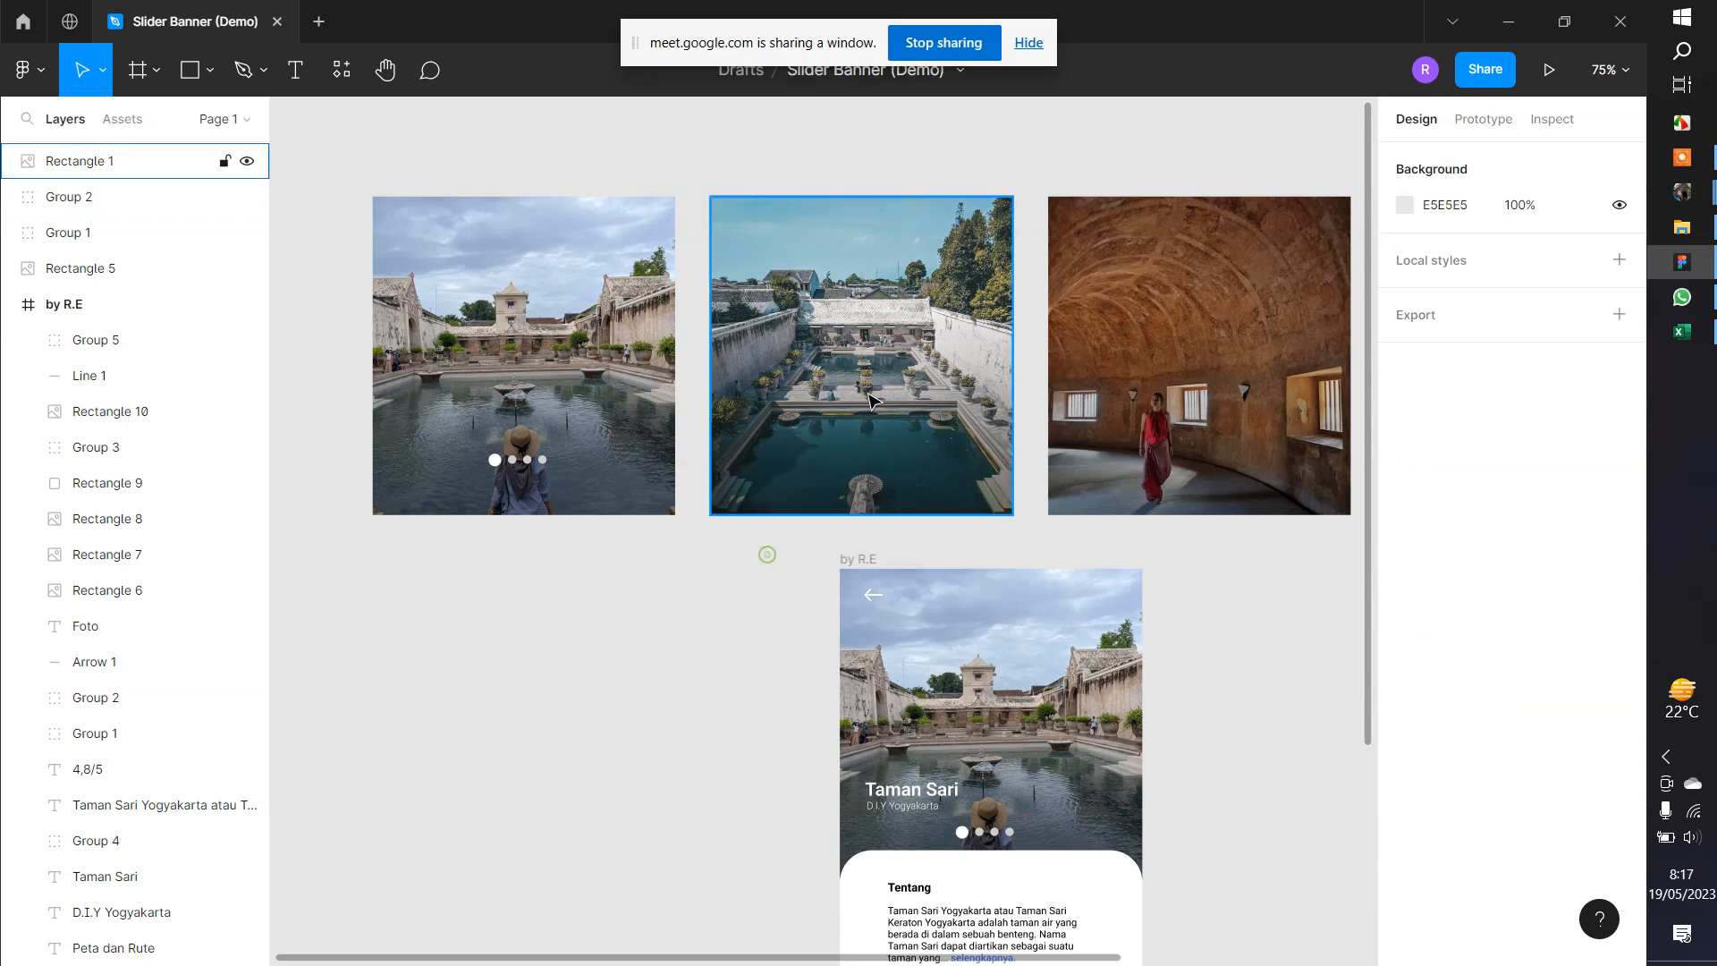
# Send the second banner photo backward so it sits behind its indicator dots
pyautogui.click(873, 361)
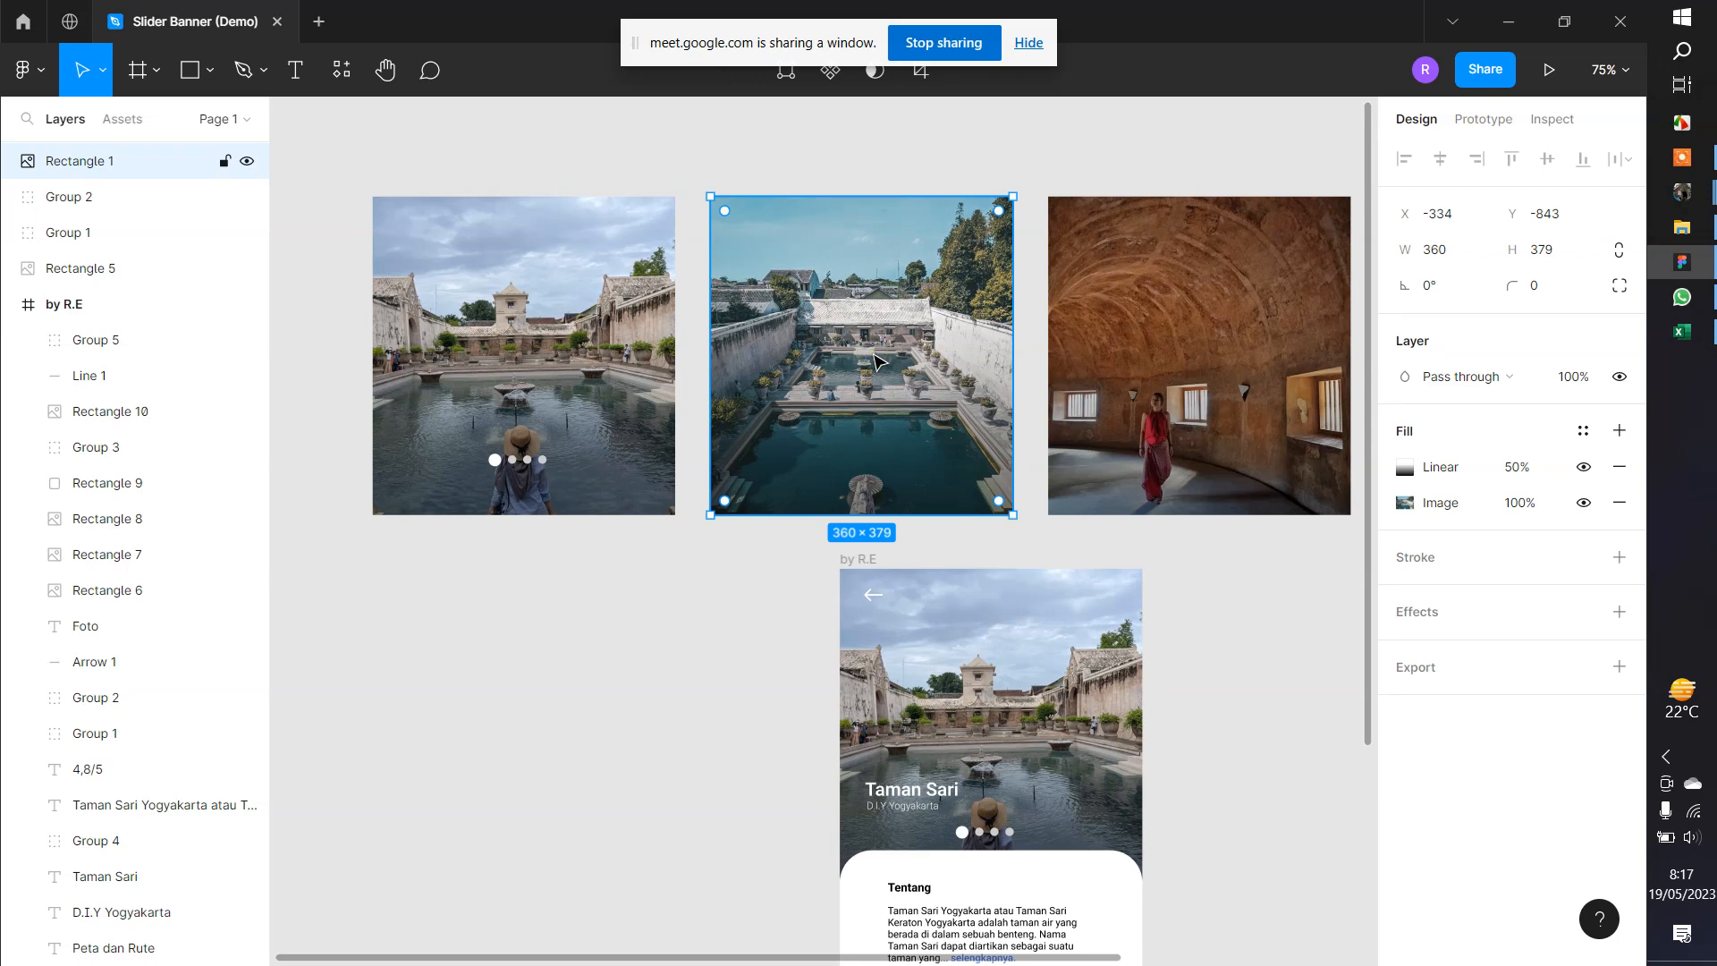
pyautogui.hotkey('ctrl', '[')
pyautogui.hotkey('ctrl', '[')
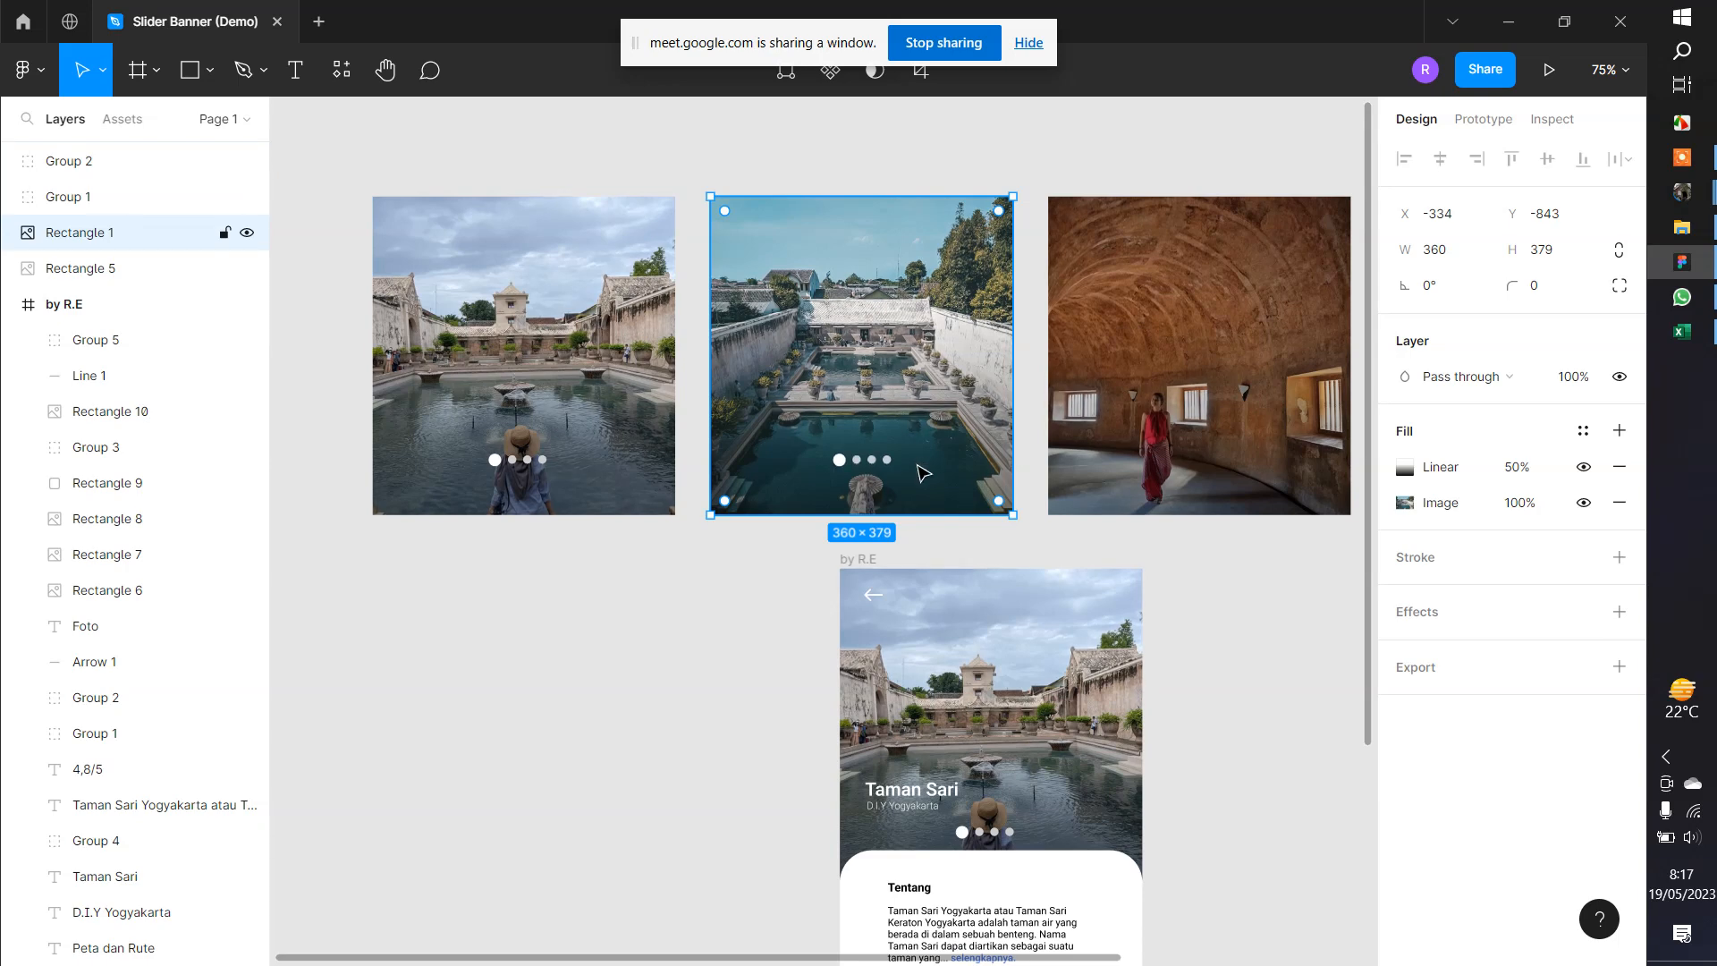
# Move the large white dot on the second banner onto the adjacent grey dot and send it behind that dot
pyautogui.scroll(2, 894, 537)
pyautogui.keyDown('ctrl'); pyautogui.scroll(6, 894, 561); pyautogui.keyUp('ctrl')
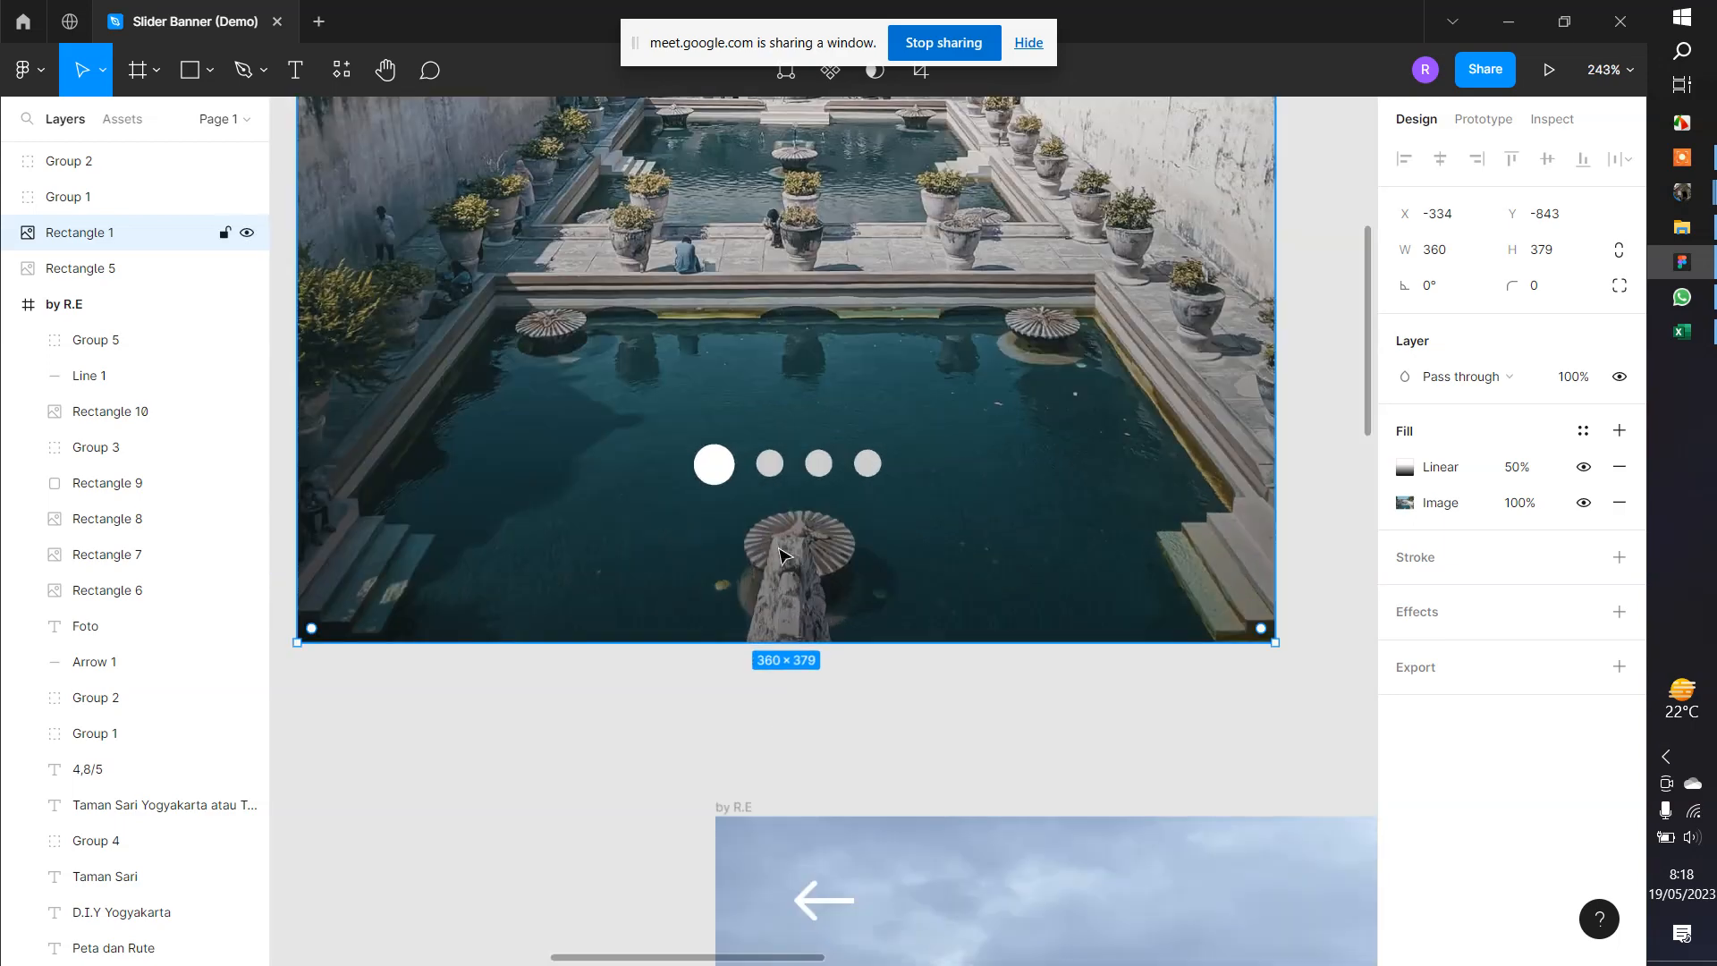
pyautogui.keyDown('ctrl'); pyautogui.scroll(5, 778, 555); pyautogui.keyUp('ctrl')
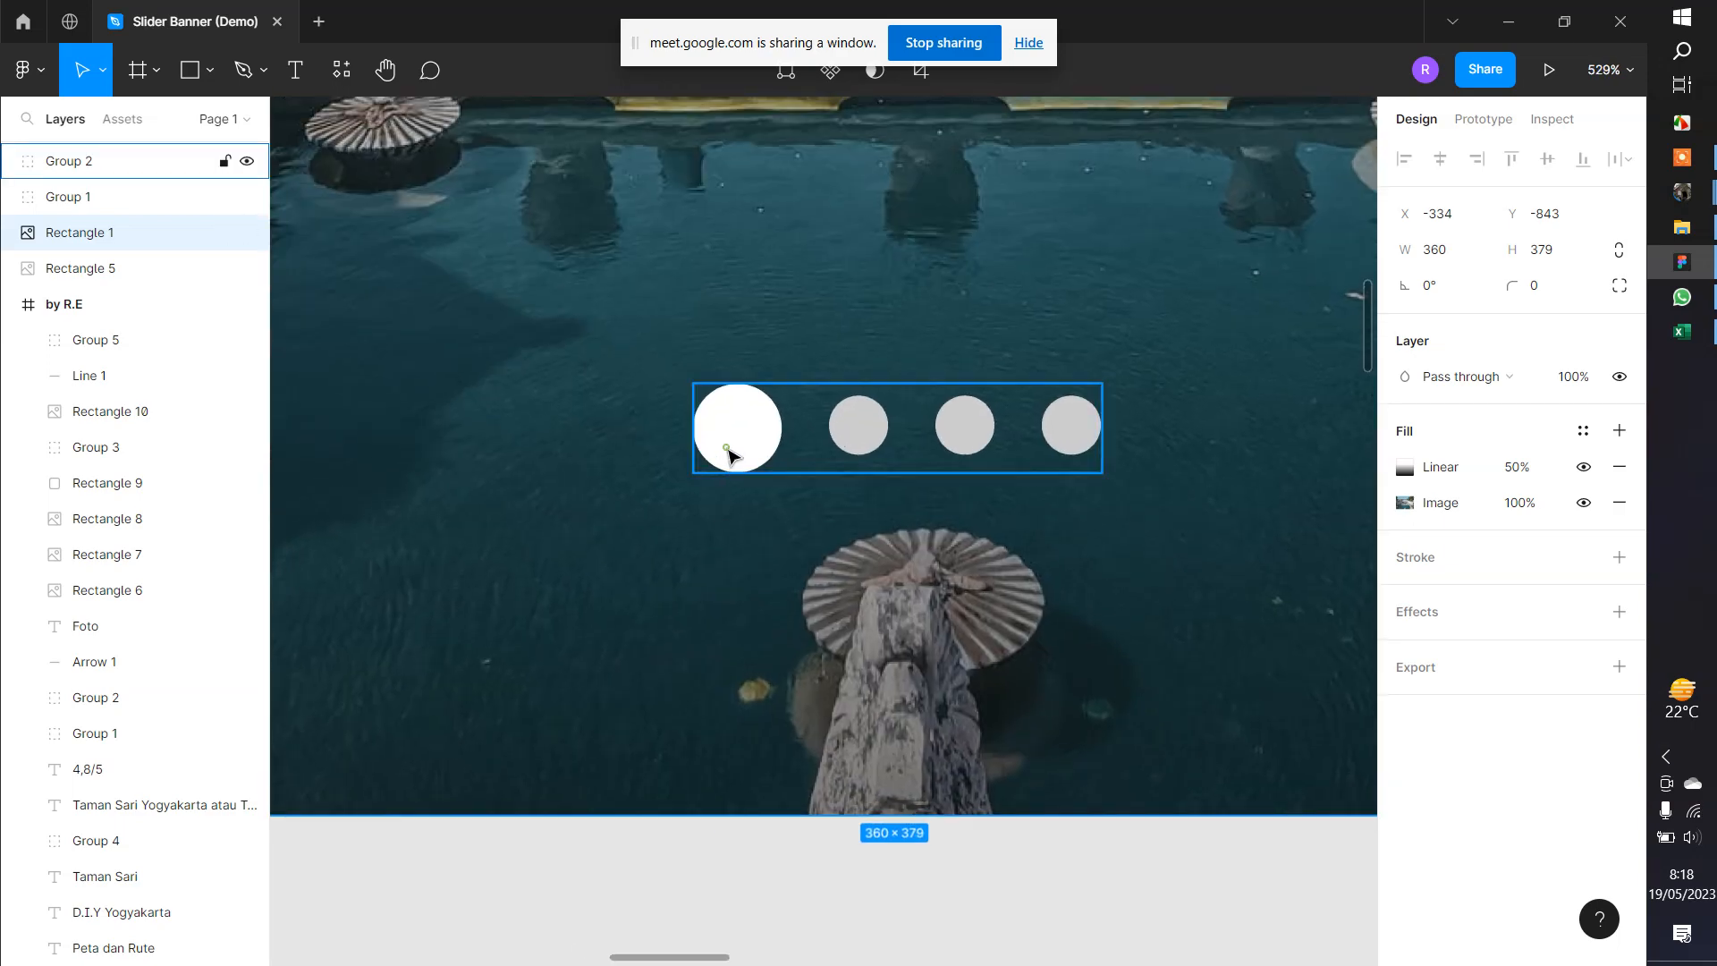
pyautogui.doubleClick(733, 445)
pyautogui.moveTo(738, 442); pyautogui.dragTo(856, 456)
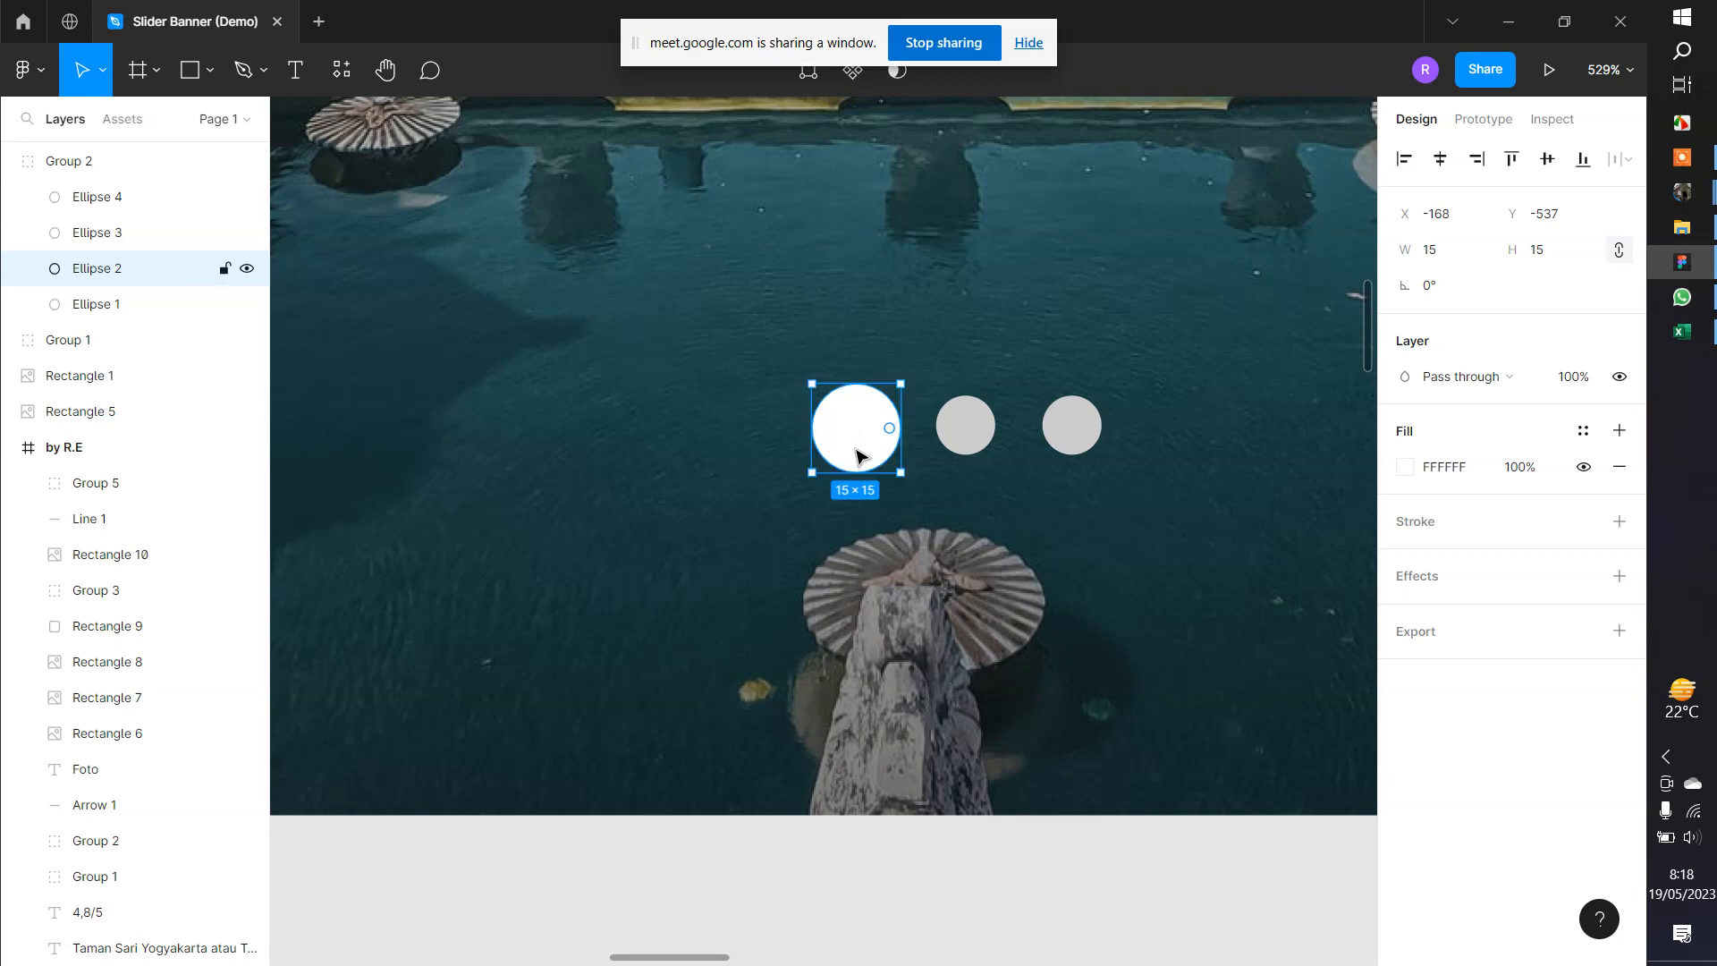
pyautogui.hotkey('ctrl', '[')
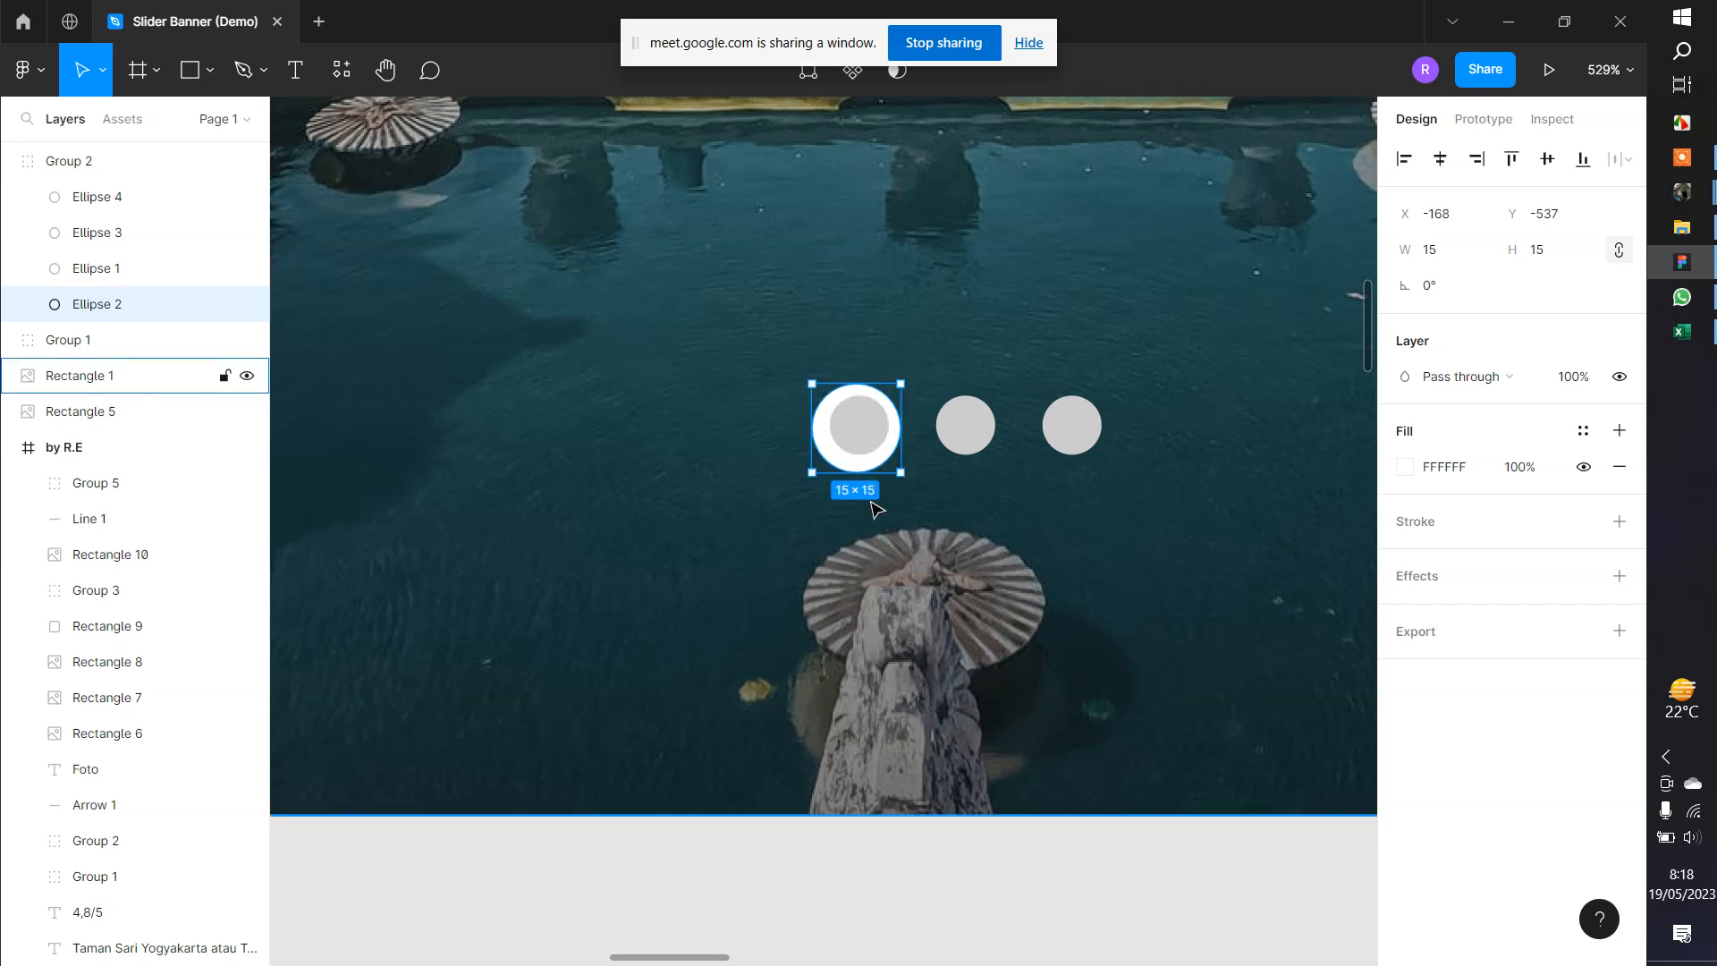
# Enlarge the white dot to 16 × 16 and centre it around the grey dot
pyautogui.moveTo(867, 466); pyautogui.dragTo(855, 461)
pyautogui.scroll(10, 872, 466)
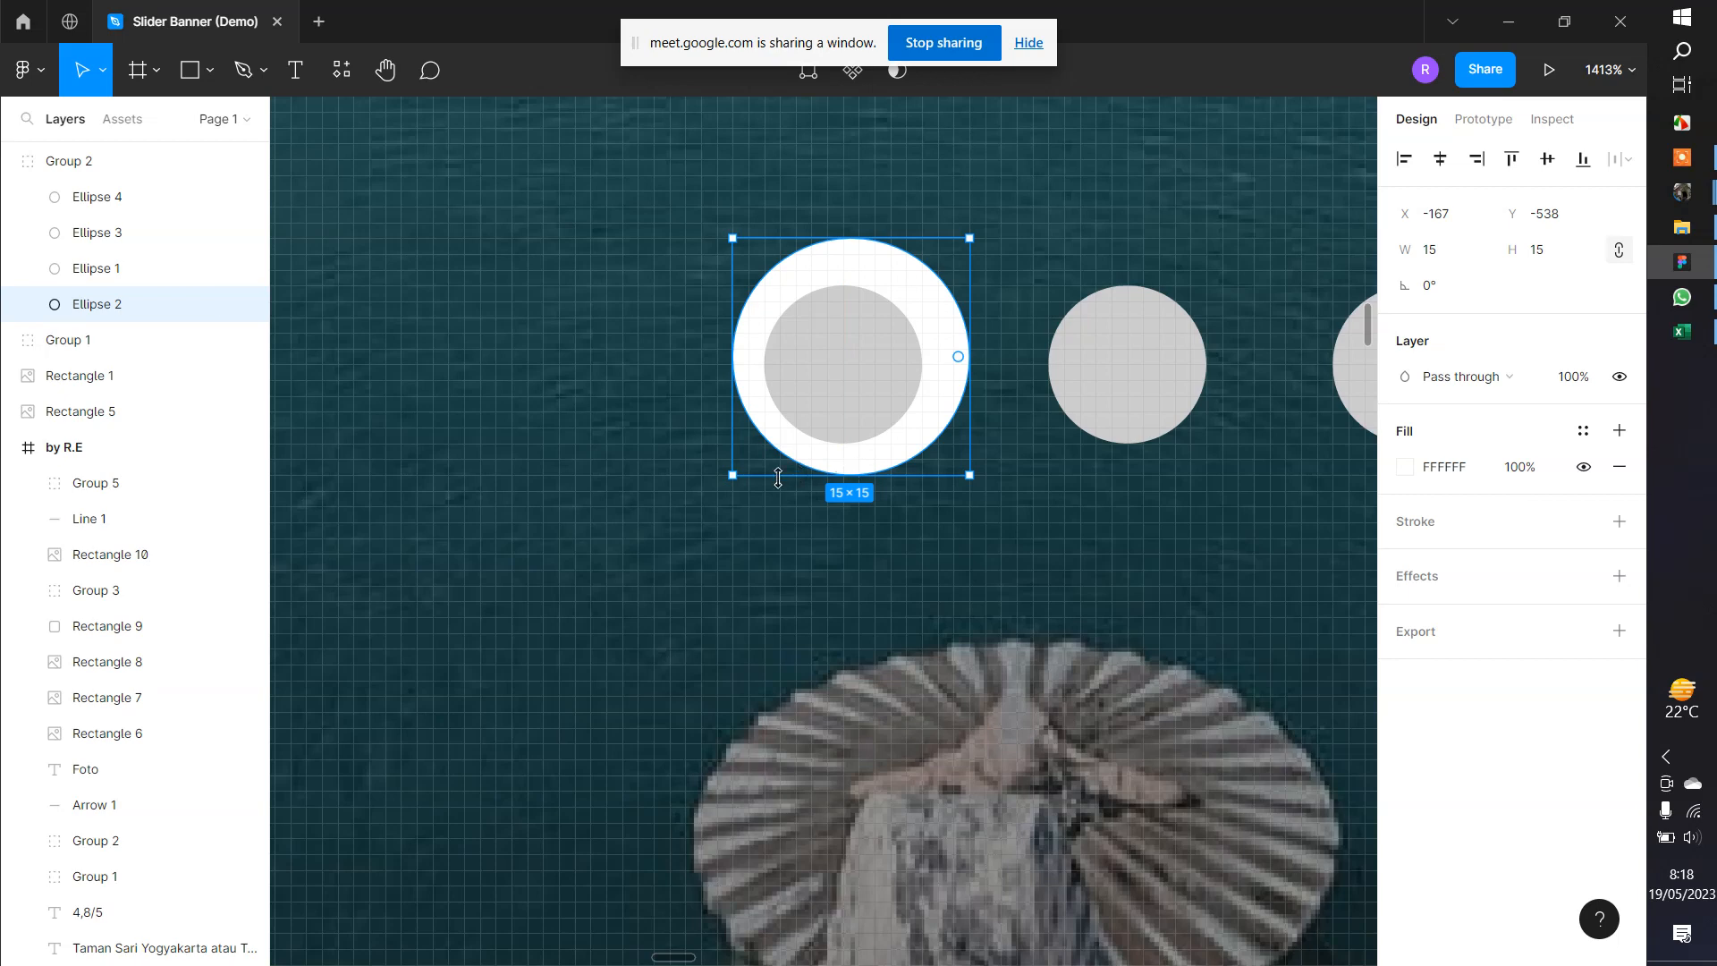
pyautogui.moveTo(732, 474); pyautogui.dragTo(720, 491)
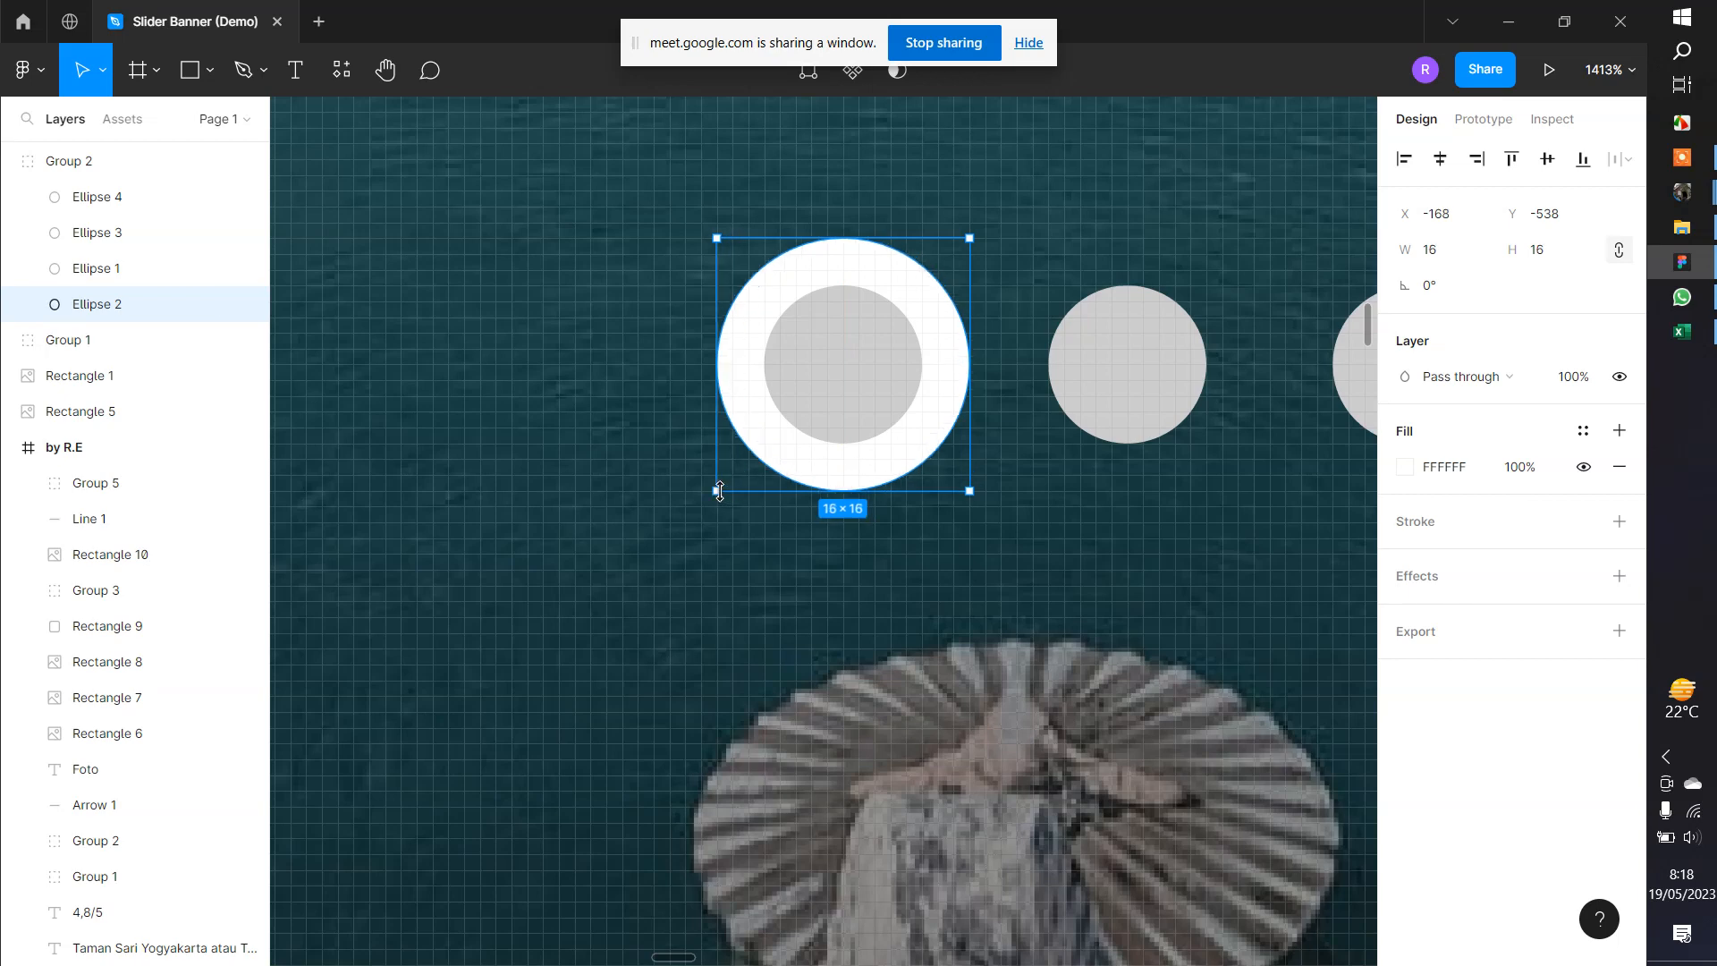
# Move the grey dot out of the large white dot to the first position in the second banner's indicator row
pyautogui.scroll(-4, 809, 465)
pyautogui.click(823, 431)
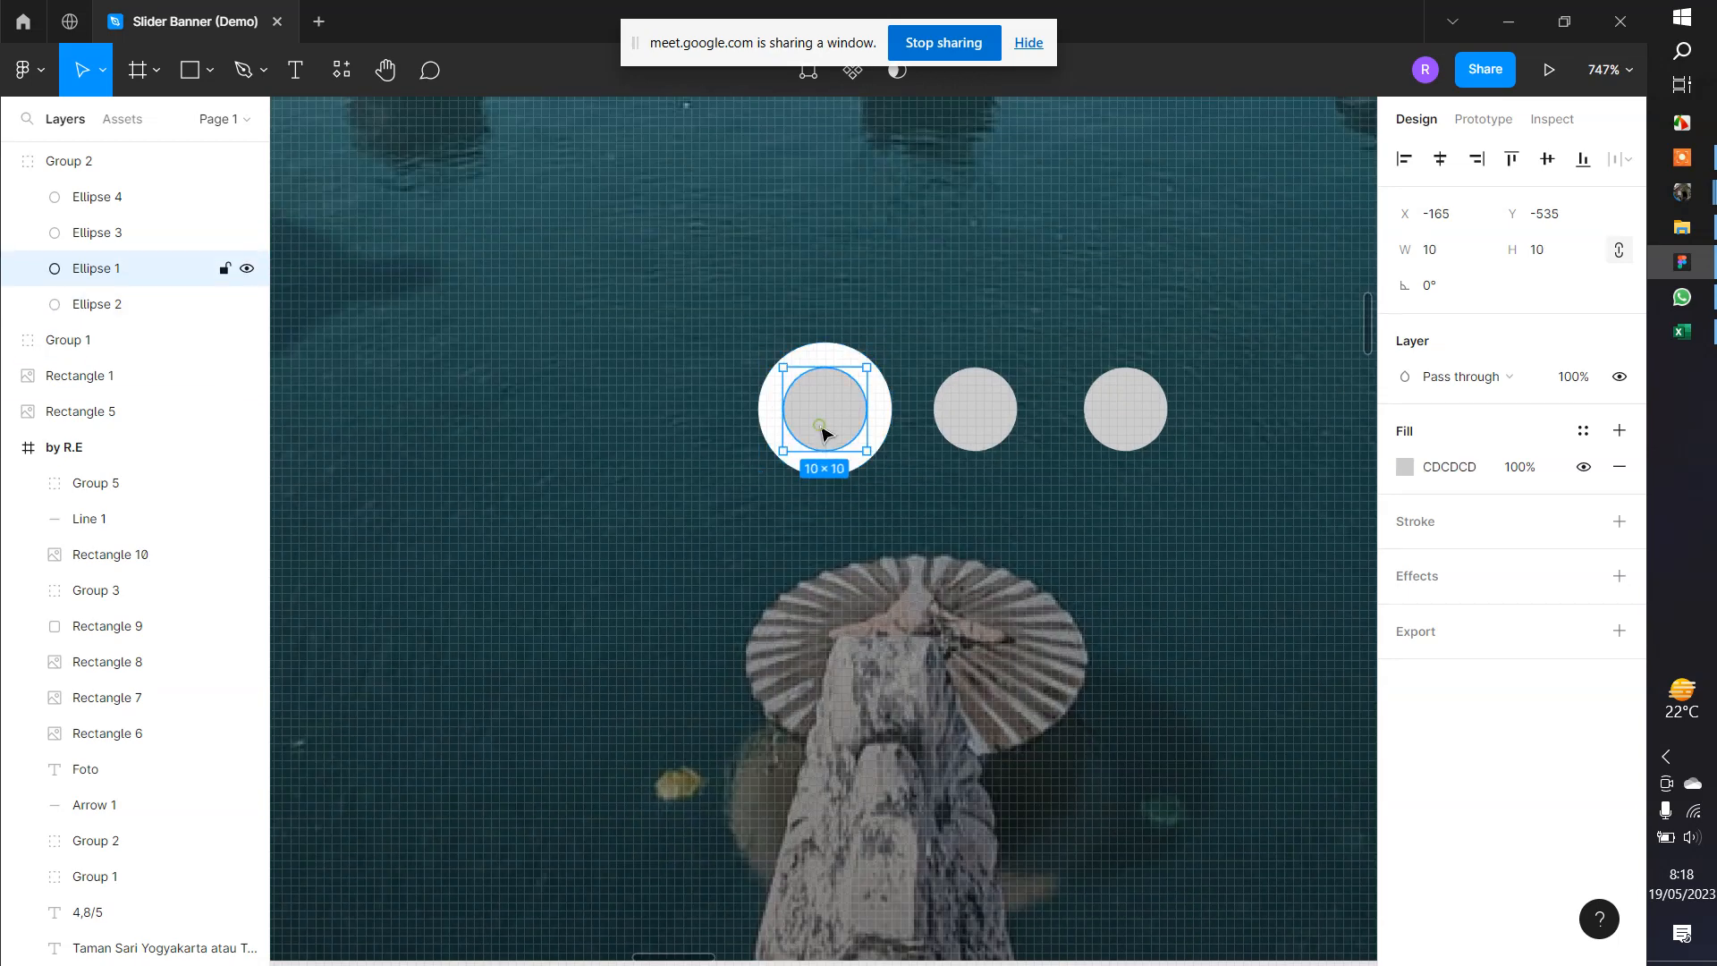
pyautogui.moveTo(830, 421); pyautogui.dragTo(689, 432)
pyautogui.click(937, 556)
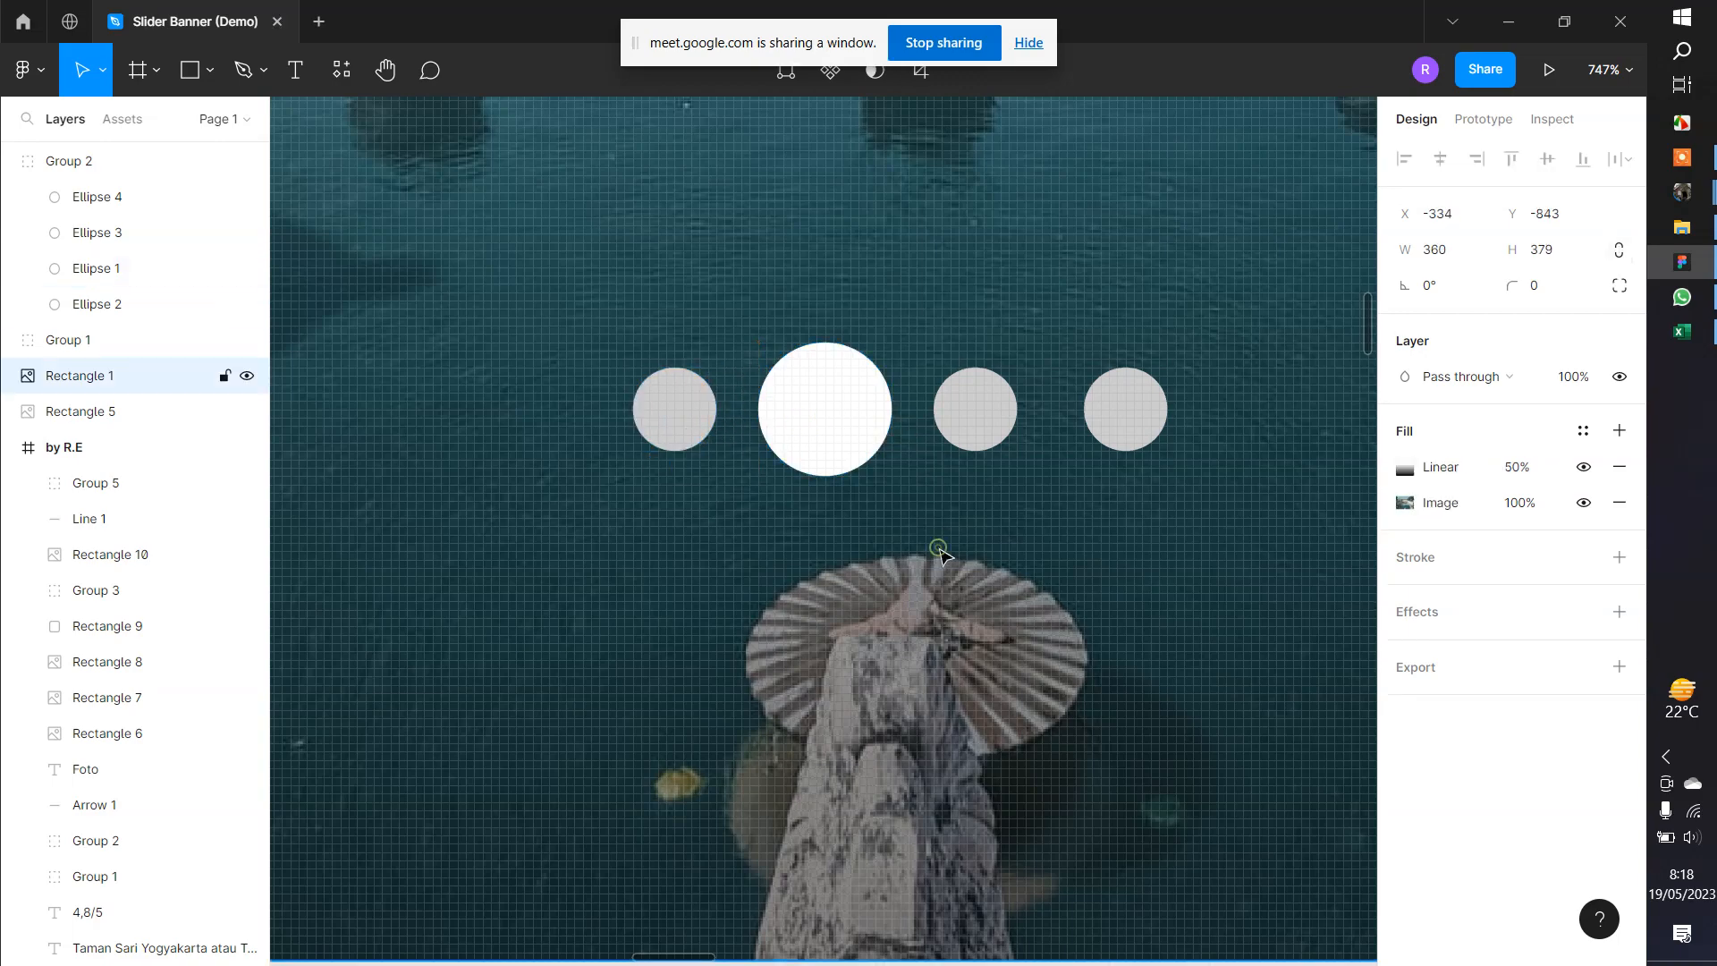
# Place the first banner's large white dot behind the adjacent grey dot and enlarge it to 16 × 16
pyautogui.scroll(-3, 821, 541)
pyautogui.scroll(-5, 821, 543)
pyautogui.moveTo(625, 625); pyautogui.dragTo(845, 619)
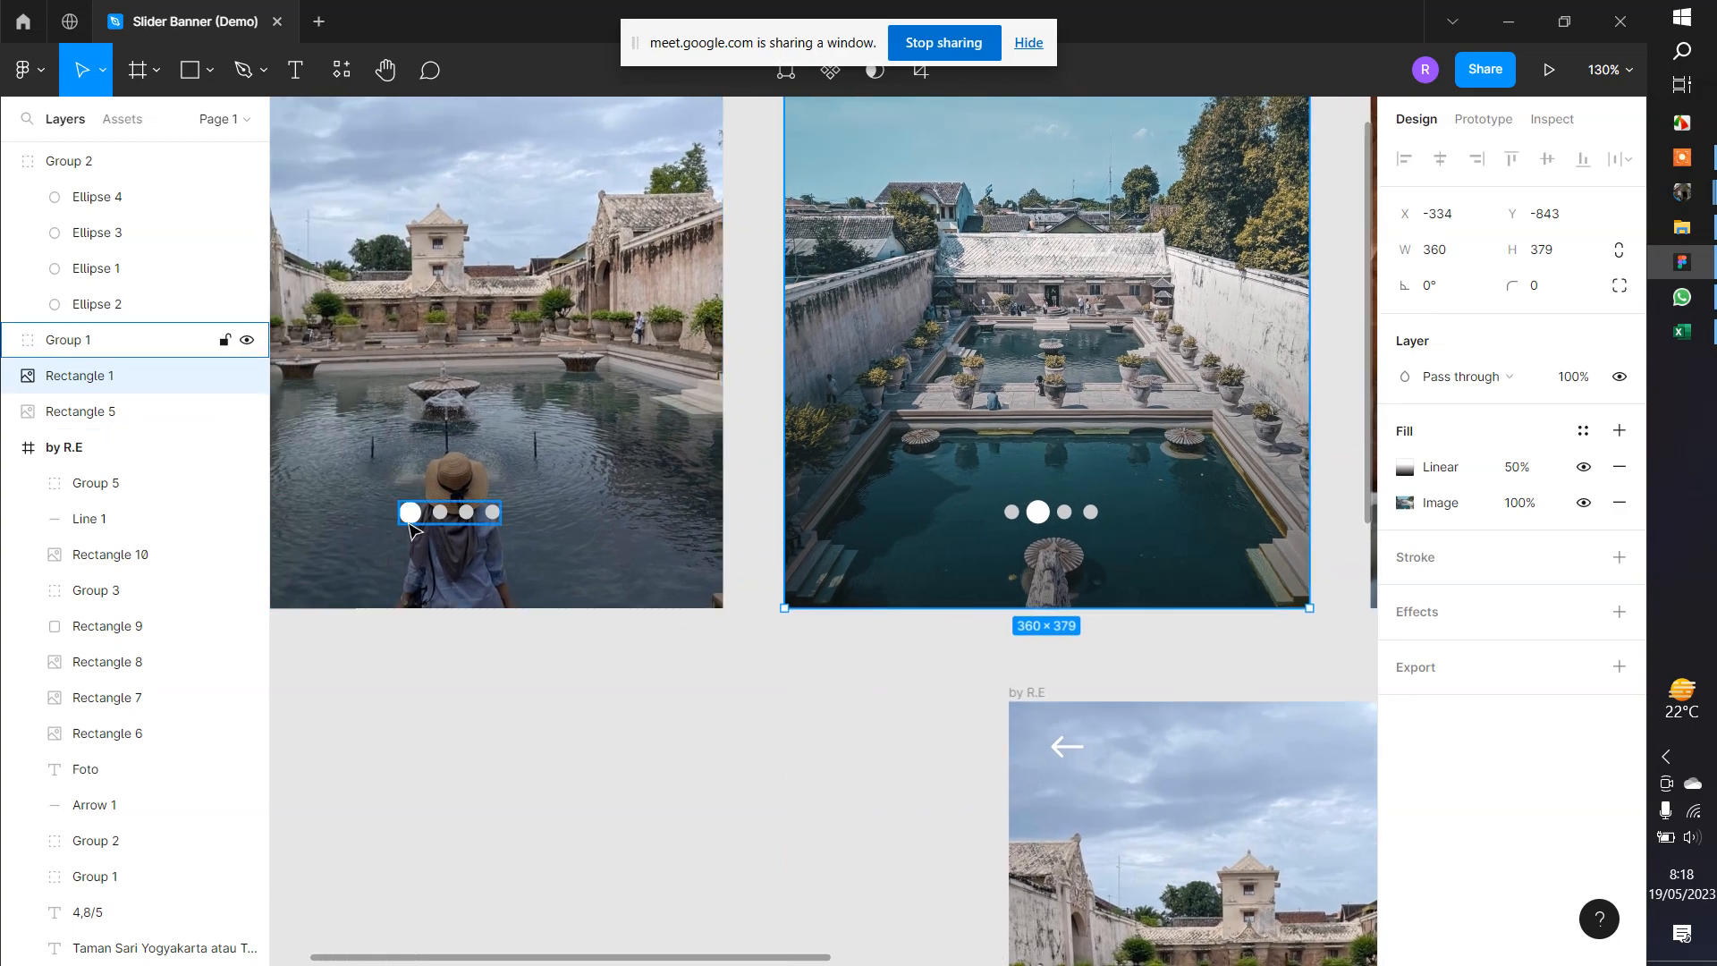
pyautogui.scroll(10, 416, 518)
pyautogui.click(435, 476)
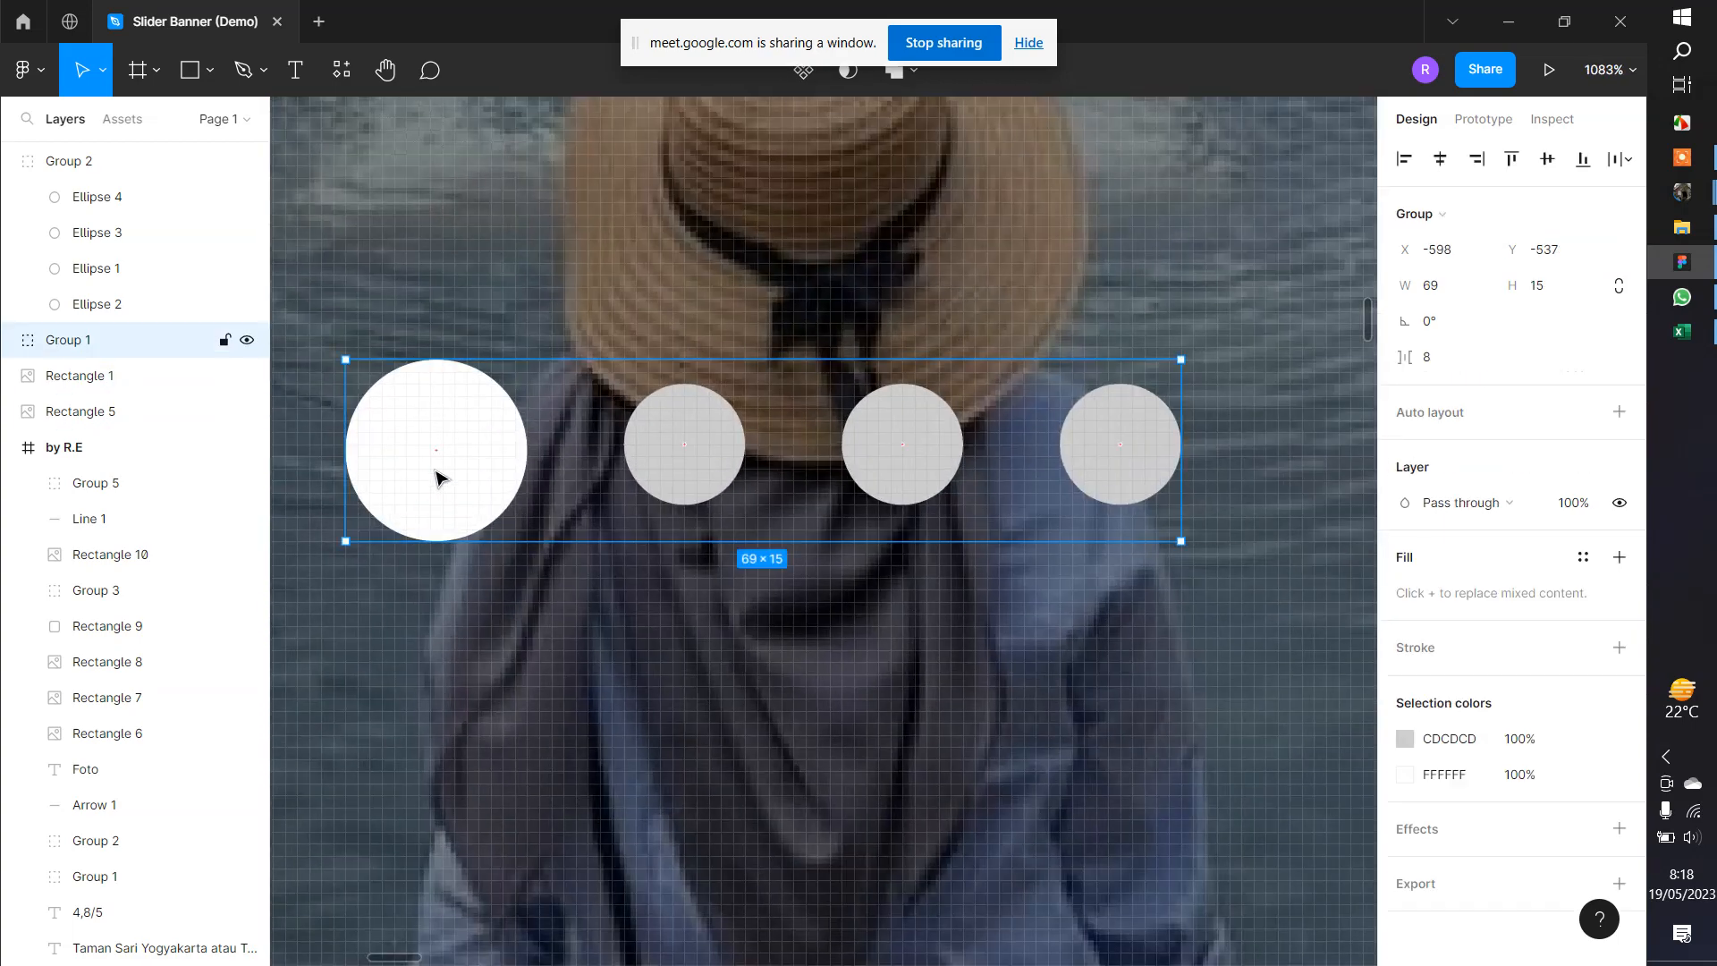
pyautogui.click(435, 477)
pyautogui.moveTo(435, 476); pyautogui.dragTo(670, 511)
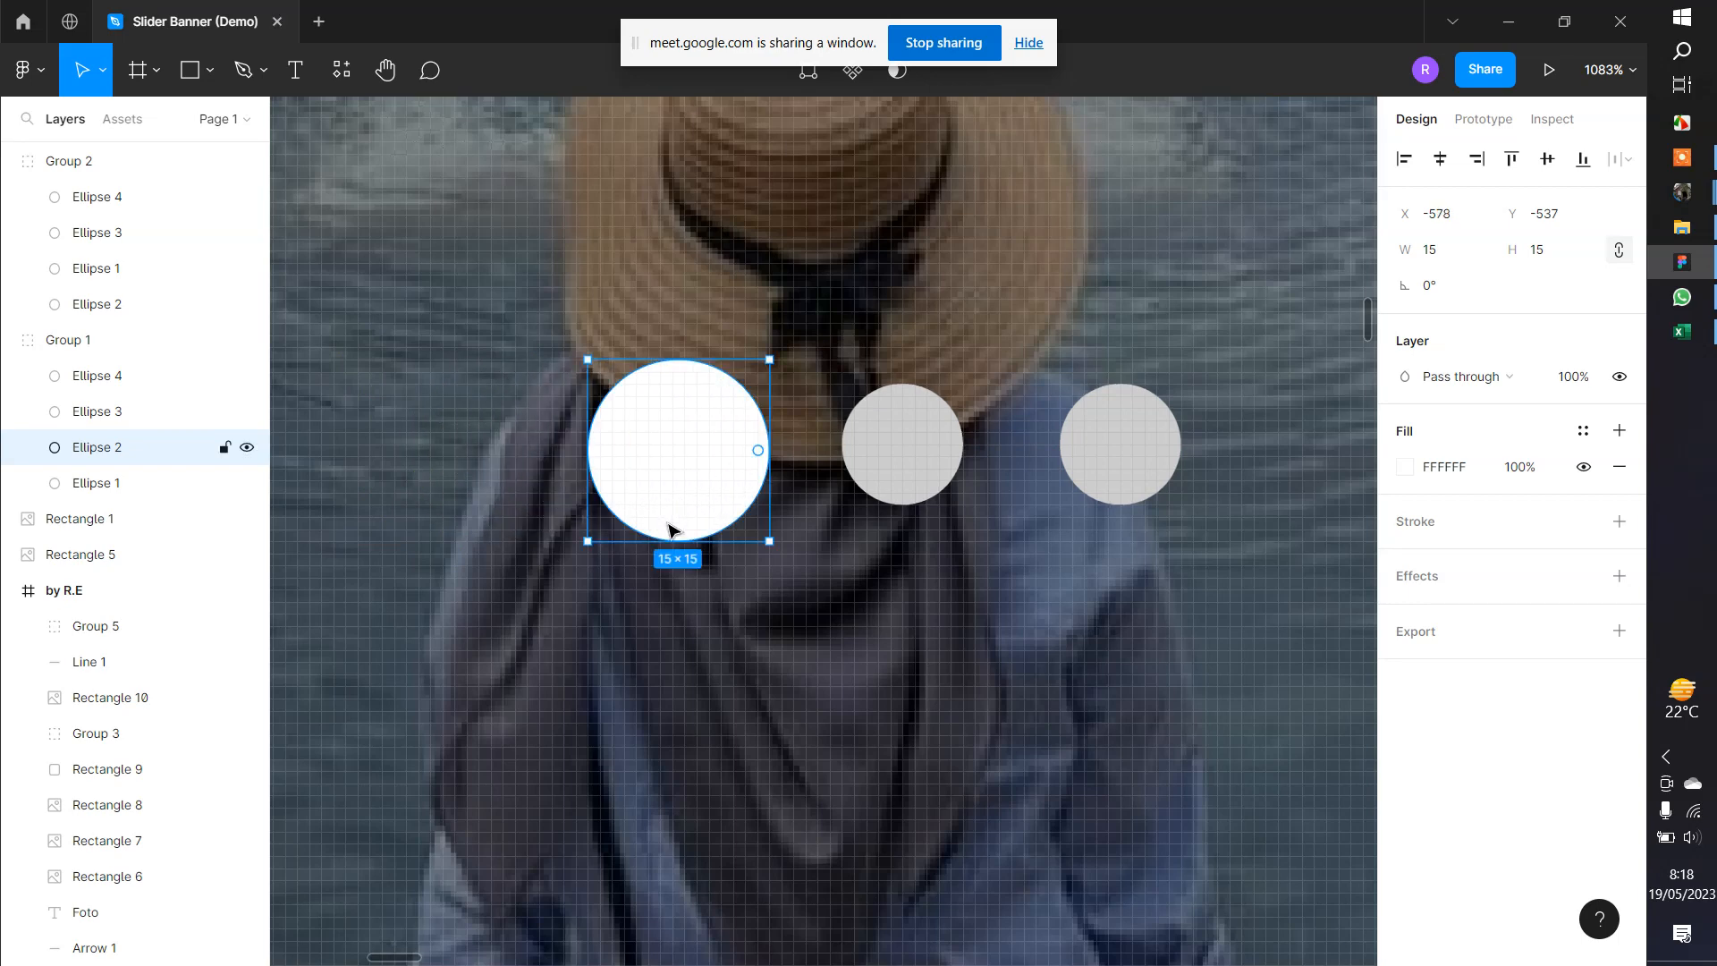
pyautogui.hotkey('ctrl', '[')
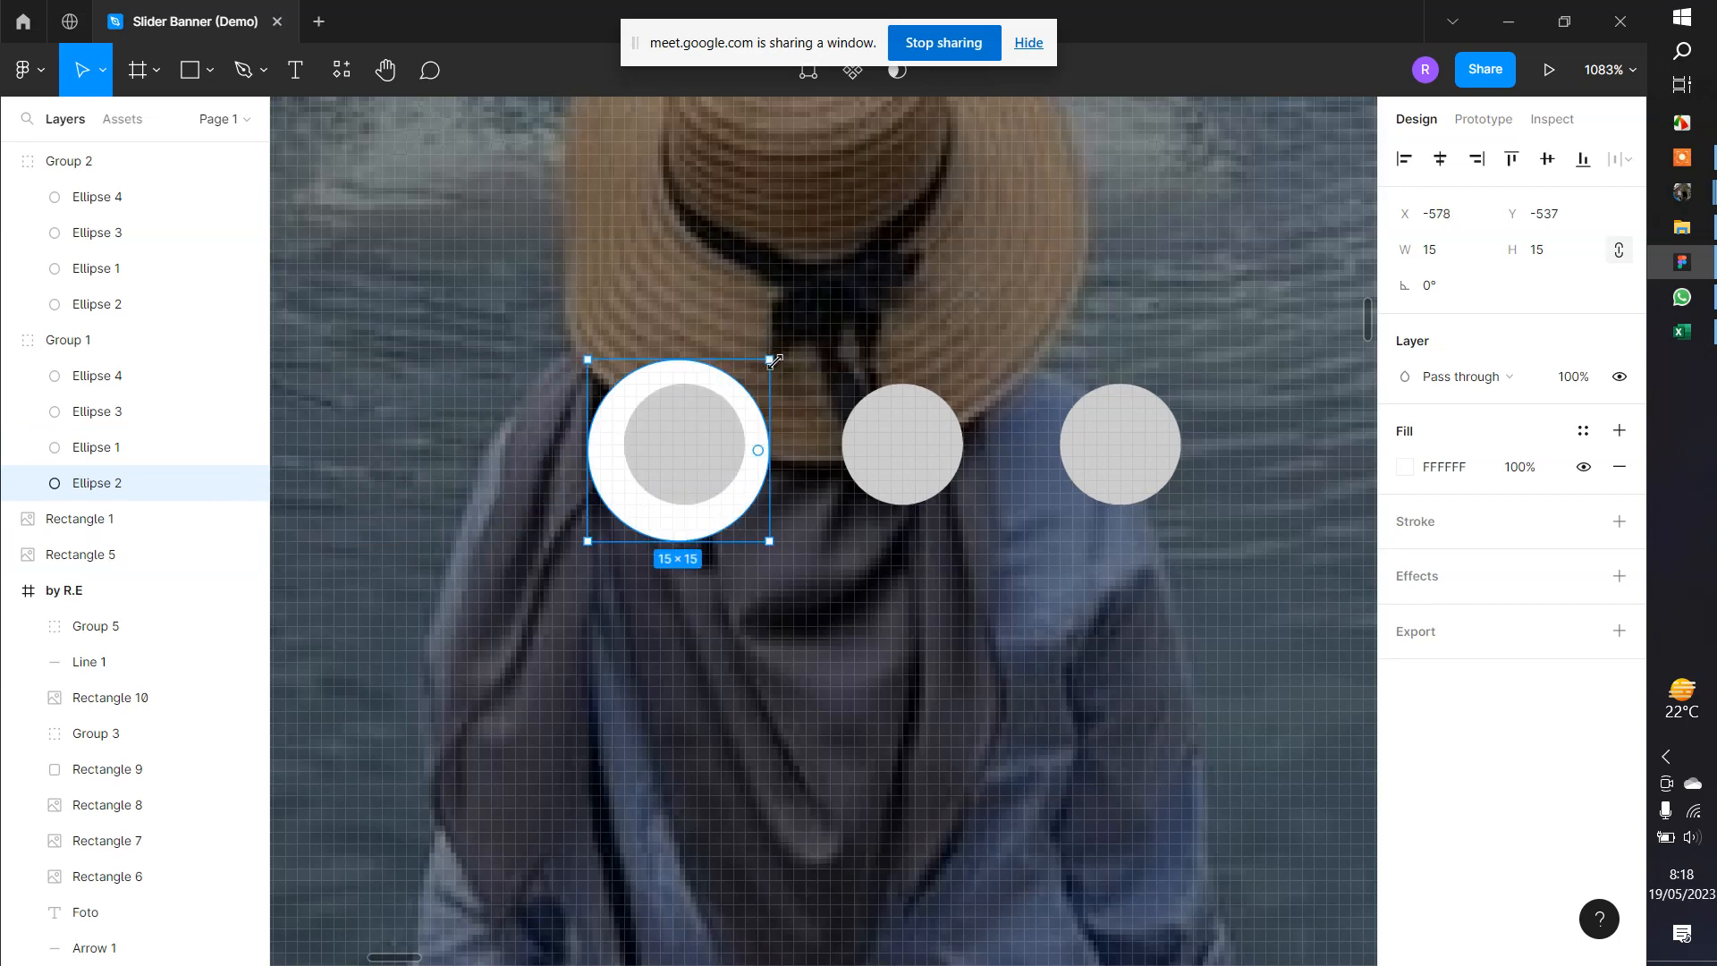
pyautogui.moveTo(769, 359); pyautogui.dragTo(782, 347)
# Move the first banner's large white dot back to the first position in its indicator row, at X -598
pyautogui.scroll(-5, 720, 444)
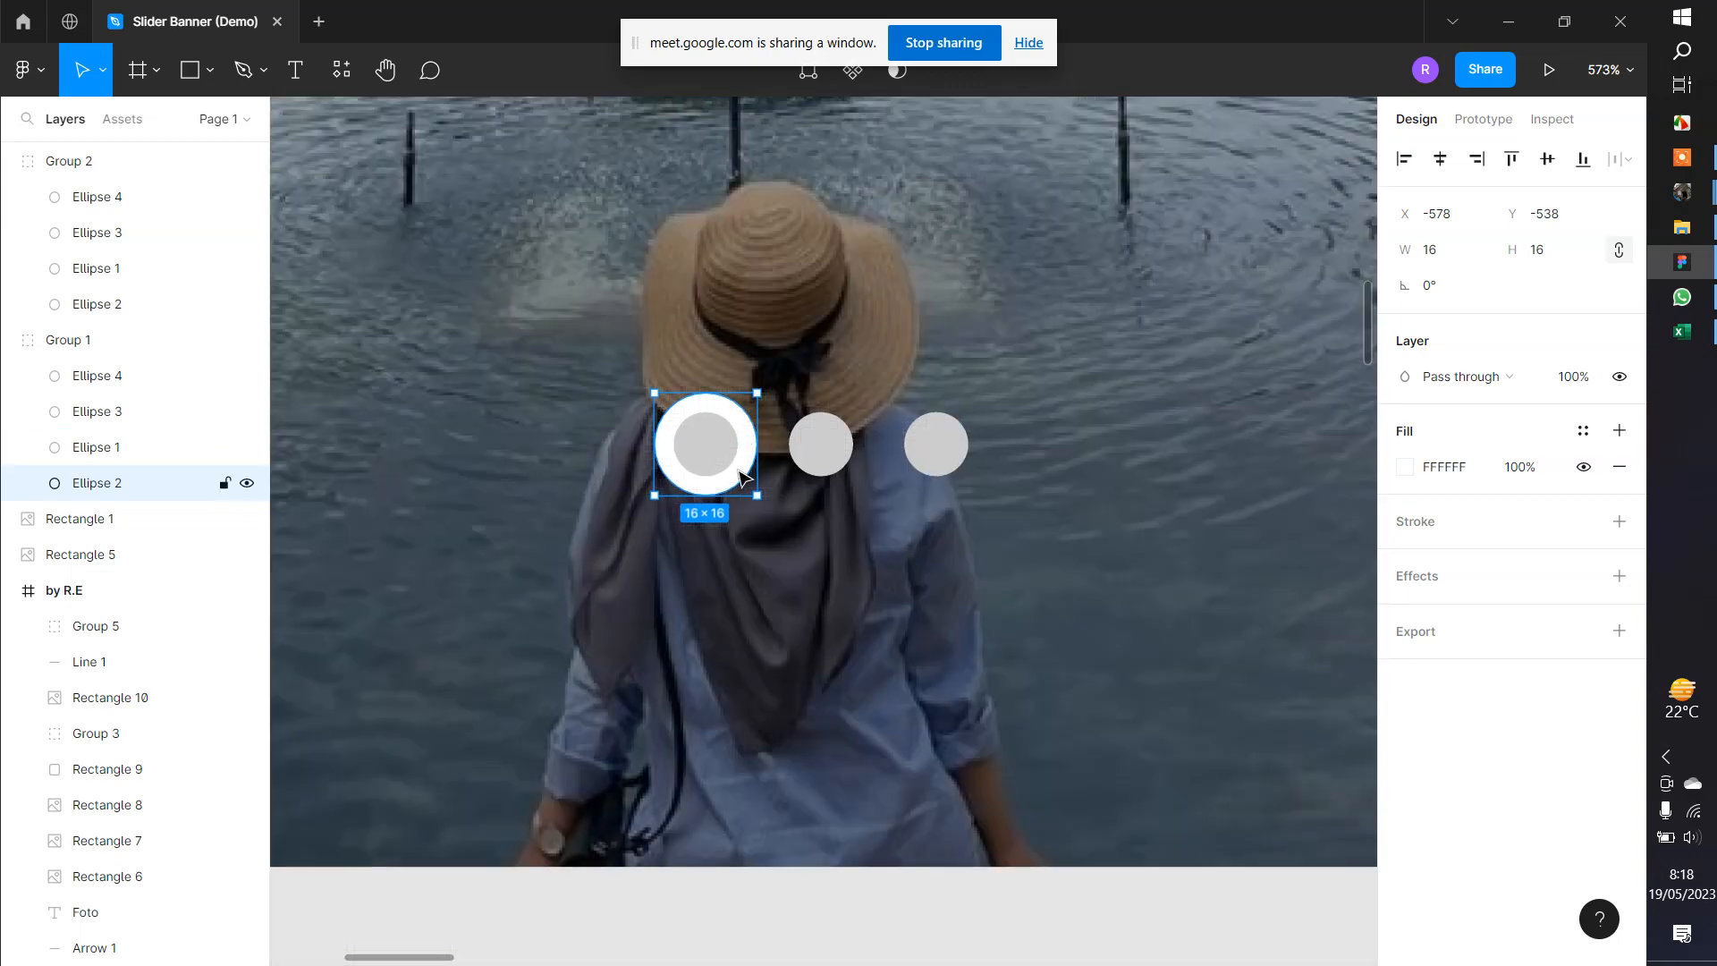
pyautogui.moveTo(733, 472); pyautogui.dragTo(643, 467)
pyautogui.scroll(8, 699, 463)
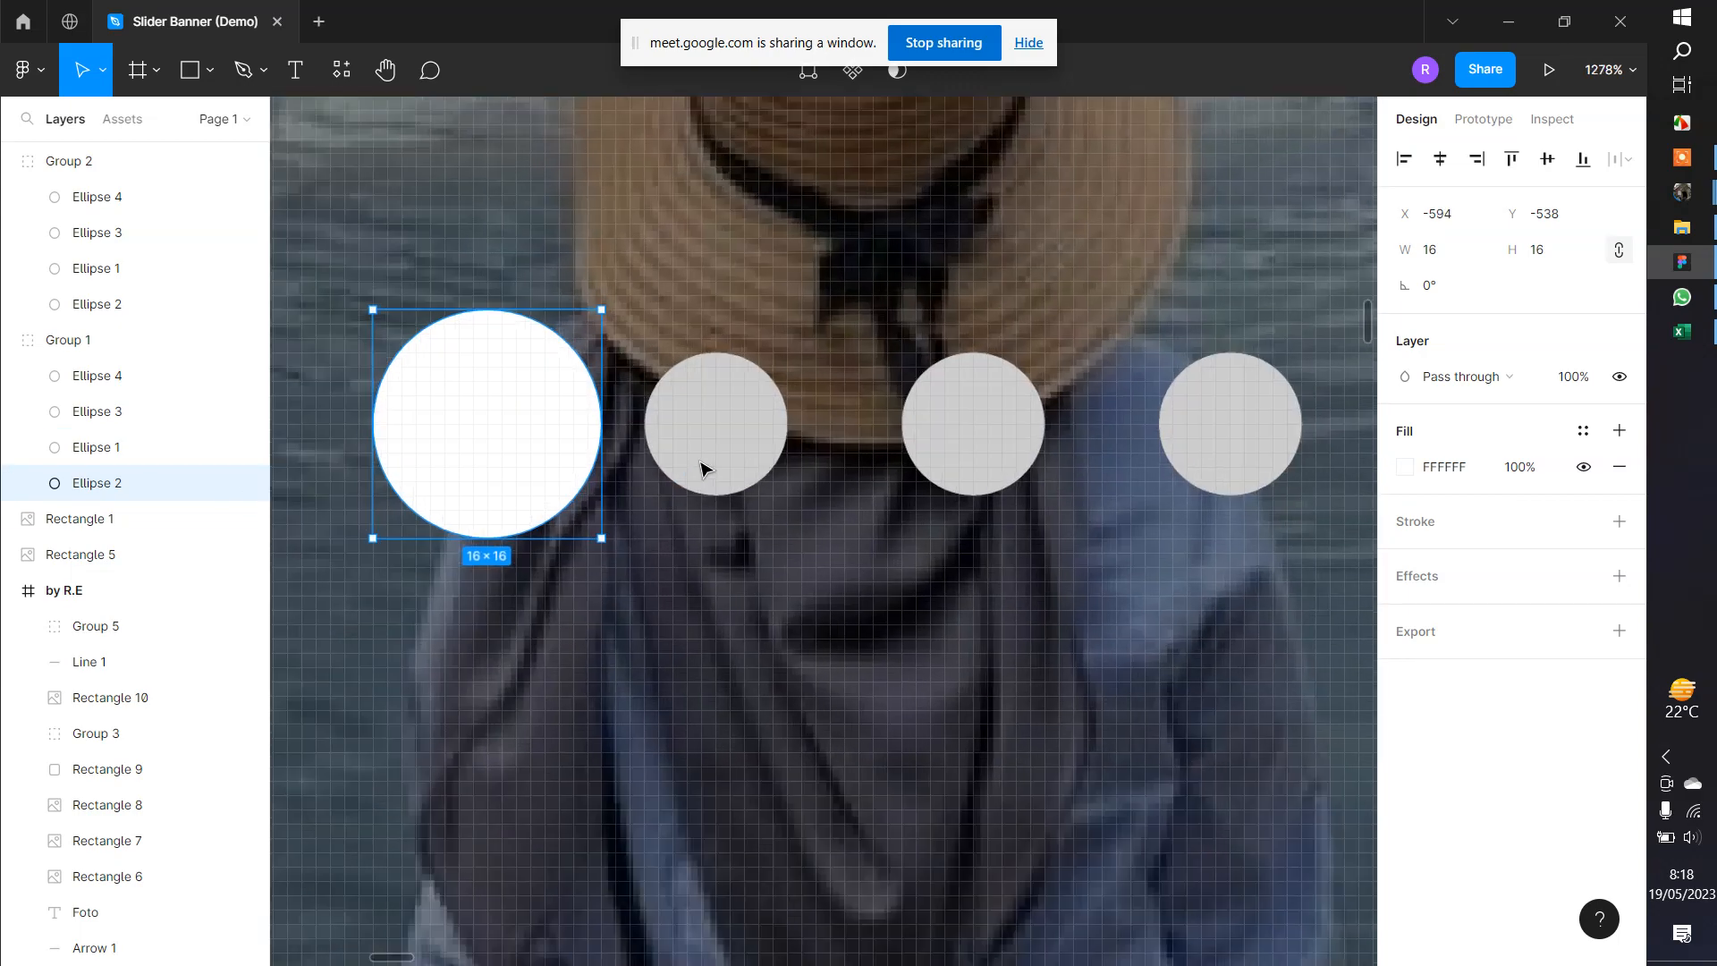
pyautogui.moveTo(456, 450); pyautogui.dragTo(432, 447)
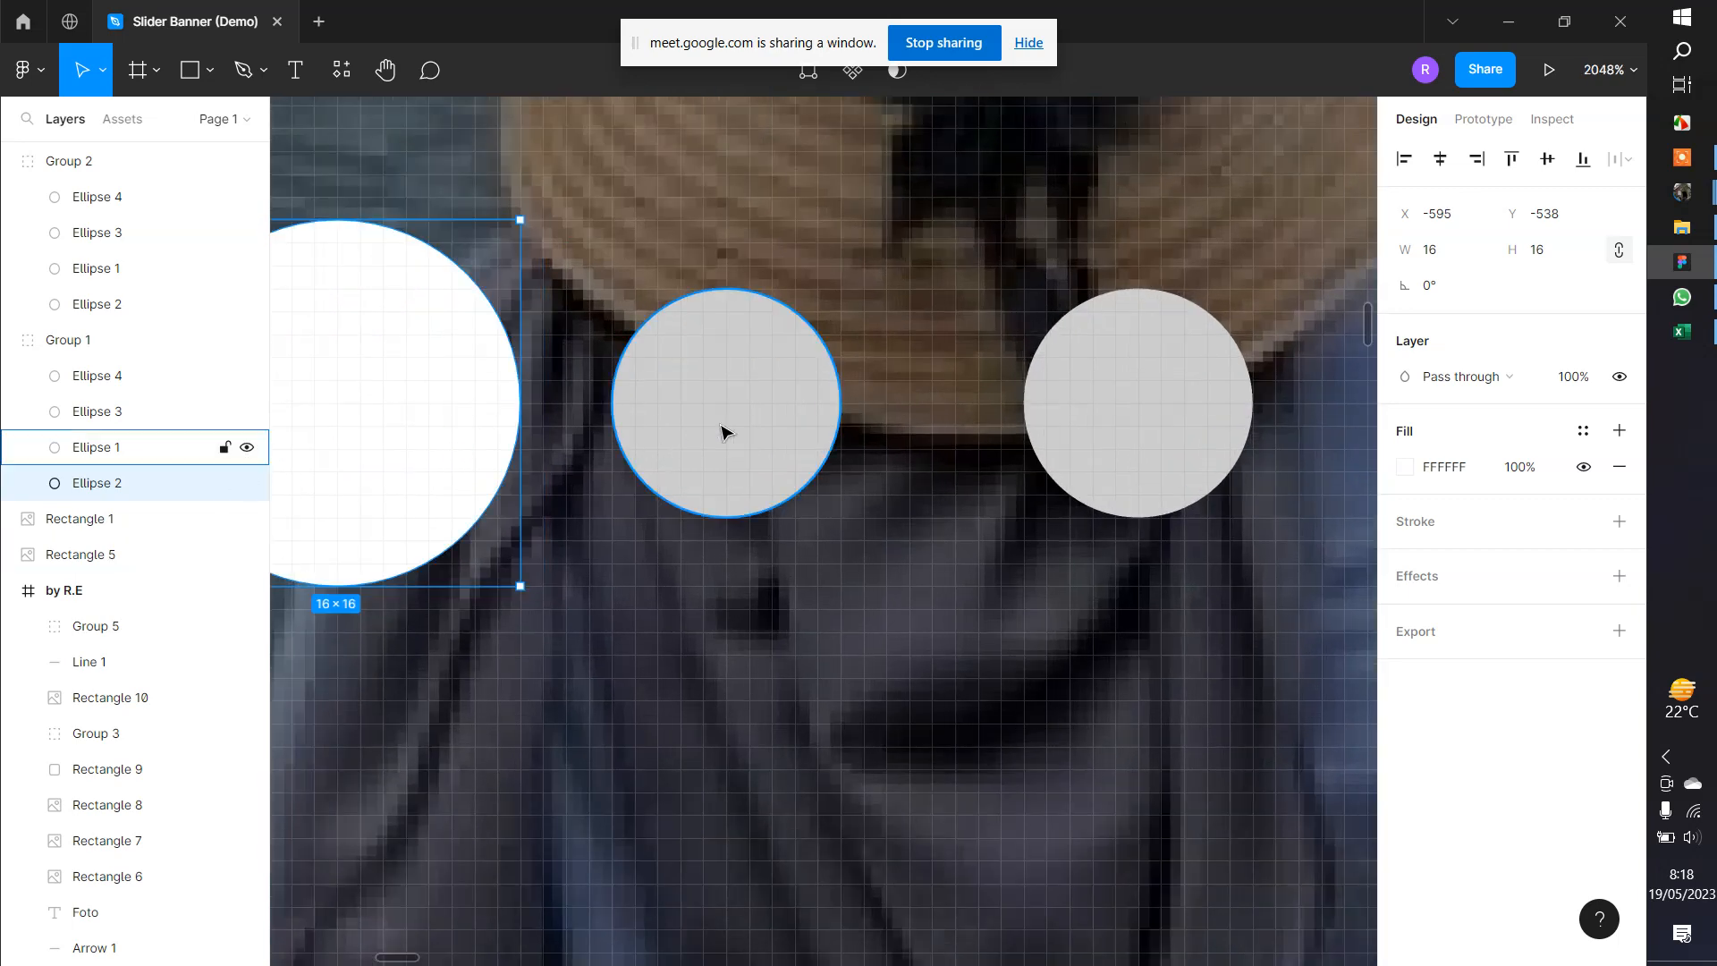
pyautogui.click(1011, 411)
pyautogui.moveTo(751, 417); pyautogui.dragTo(764, 418)
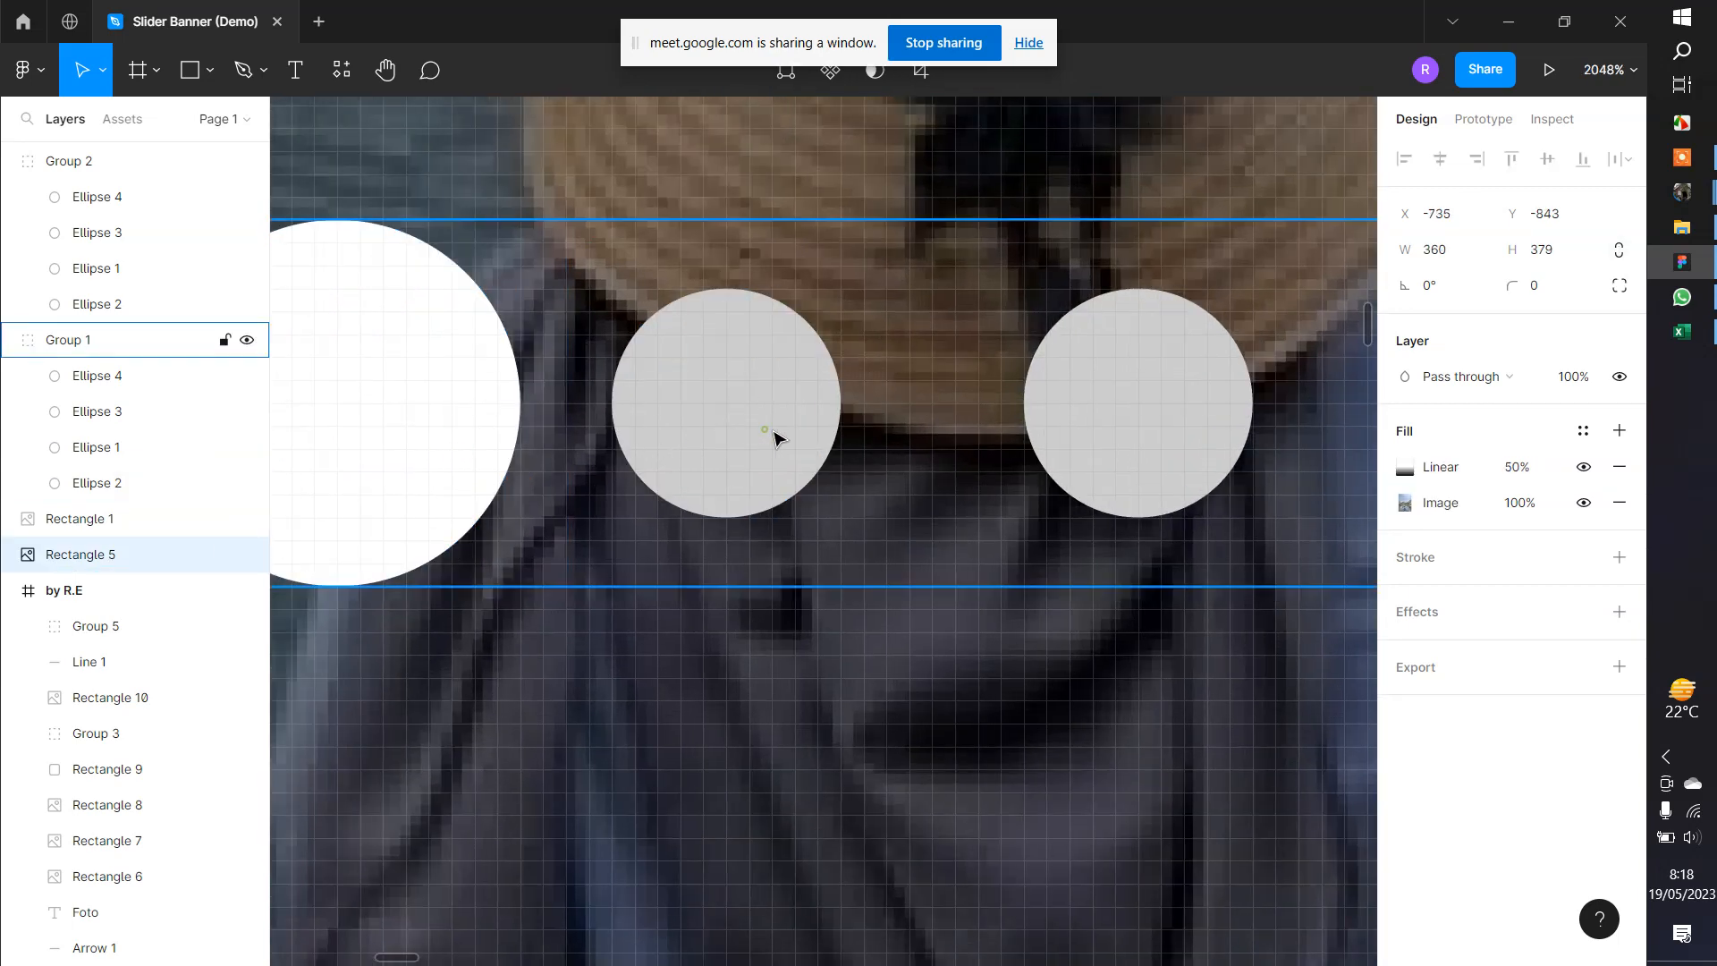
pyautogui.doubleClick(743, 431)
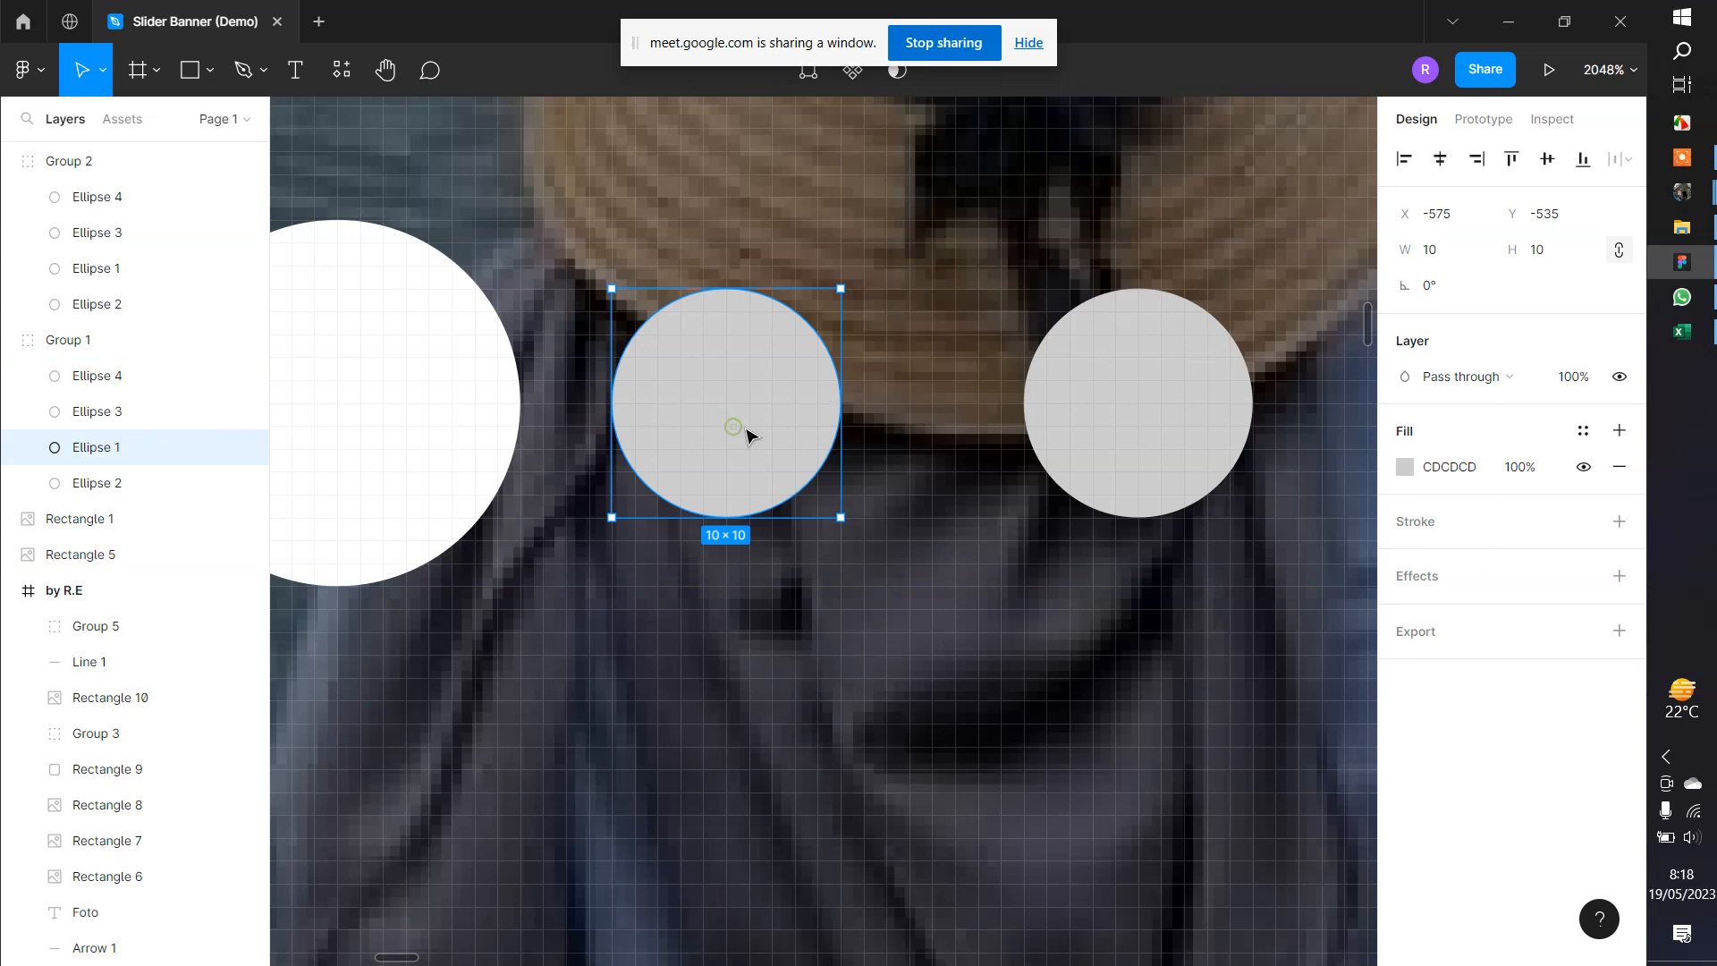
pyautogui.moveTo(751, 433)
pyautogui.mouseDown()
pyautogui.moveTo(775, 438)
pyautogui.moveTo(748, 438)
pyautogui.mouseUp()
pyautogui.moveTo(601, 470); pyautogui.dragTo(946, 530)
pyautogui.click(728, 483)
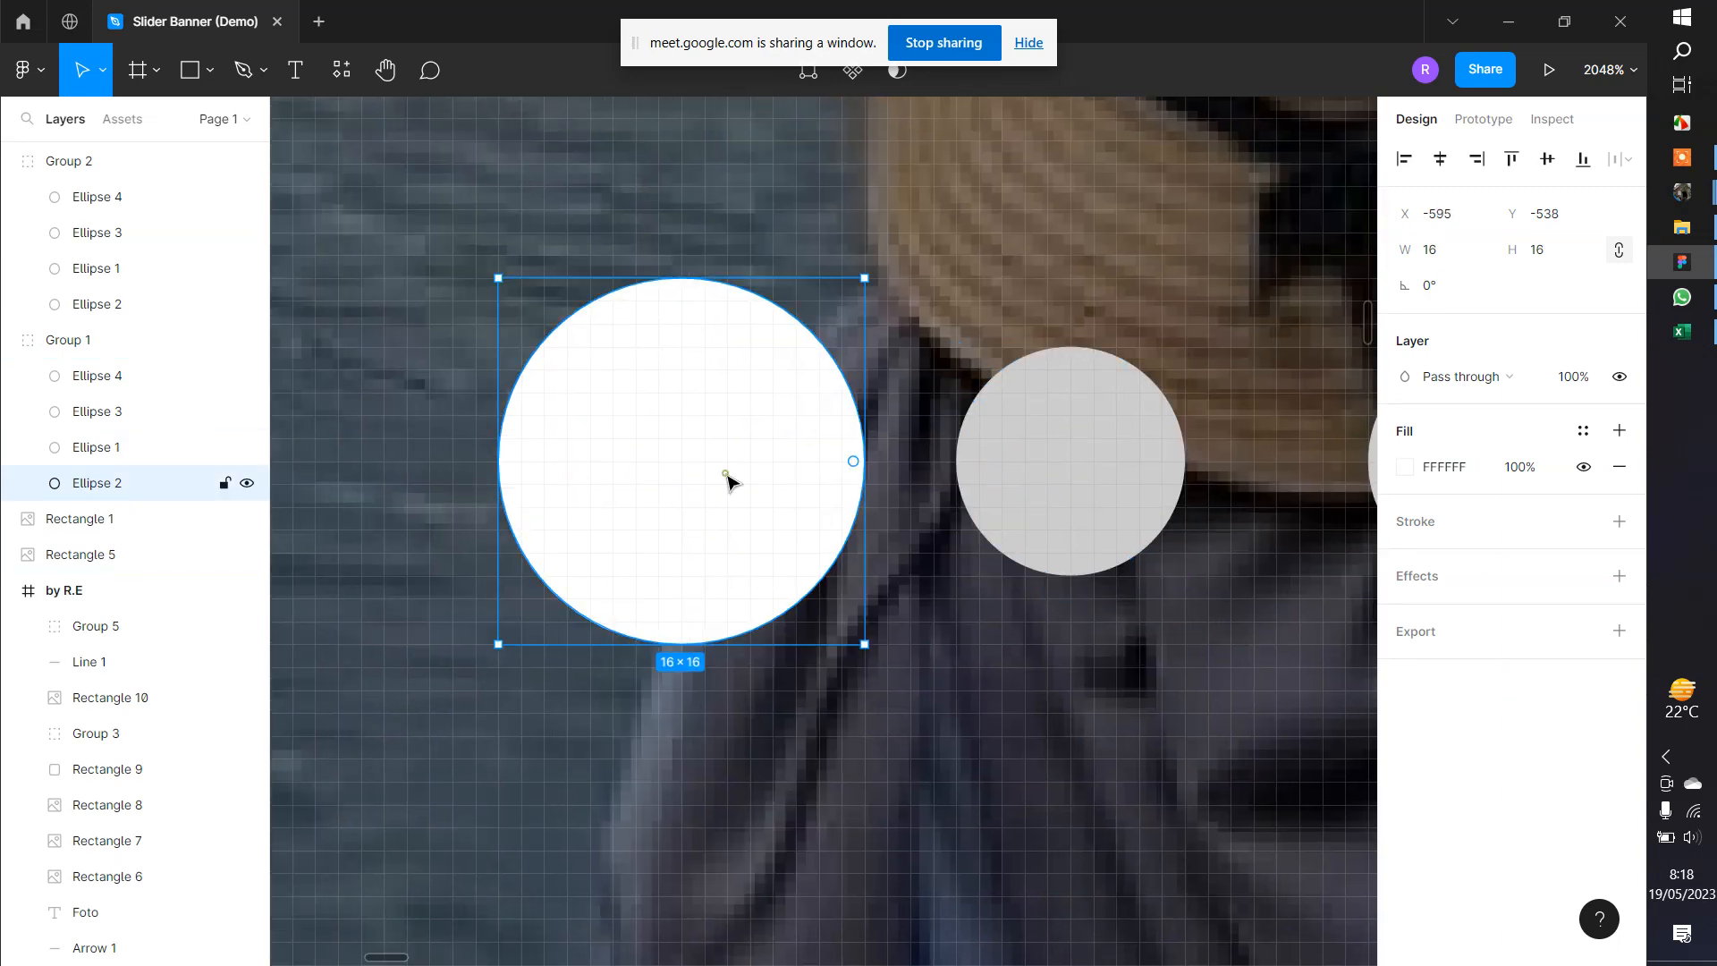
pyautogui.moveTo(762, 483); pyautogui.dragTo(709, 483)
pyautogui.scroll(-5, 776, 524)
pyautogui.scroll(-3, 776, 524)
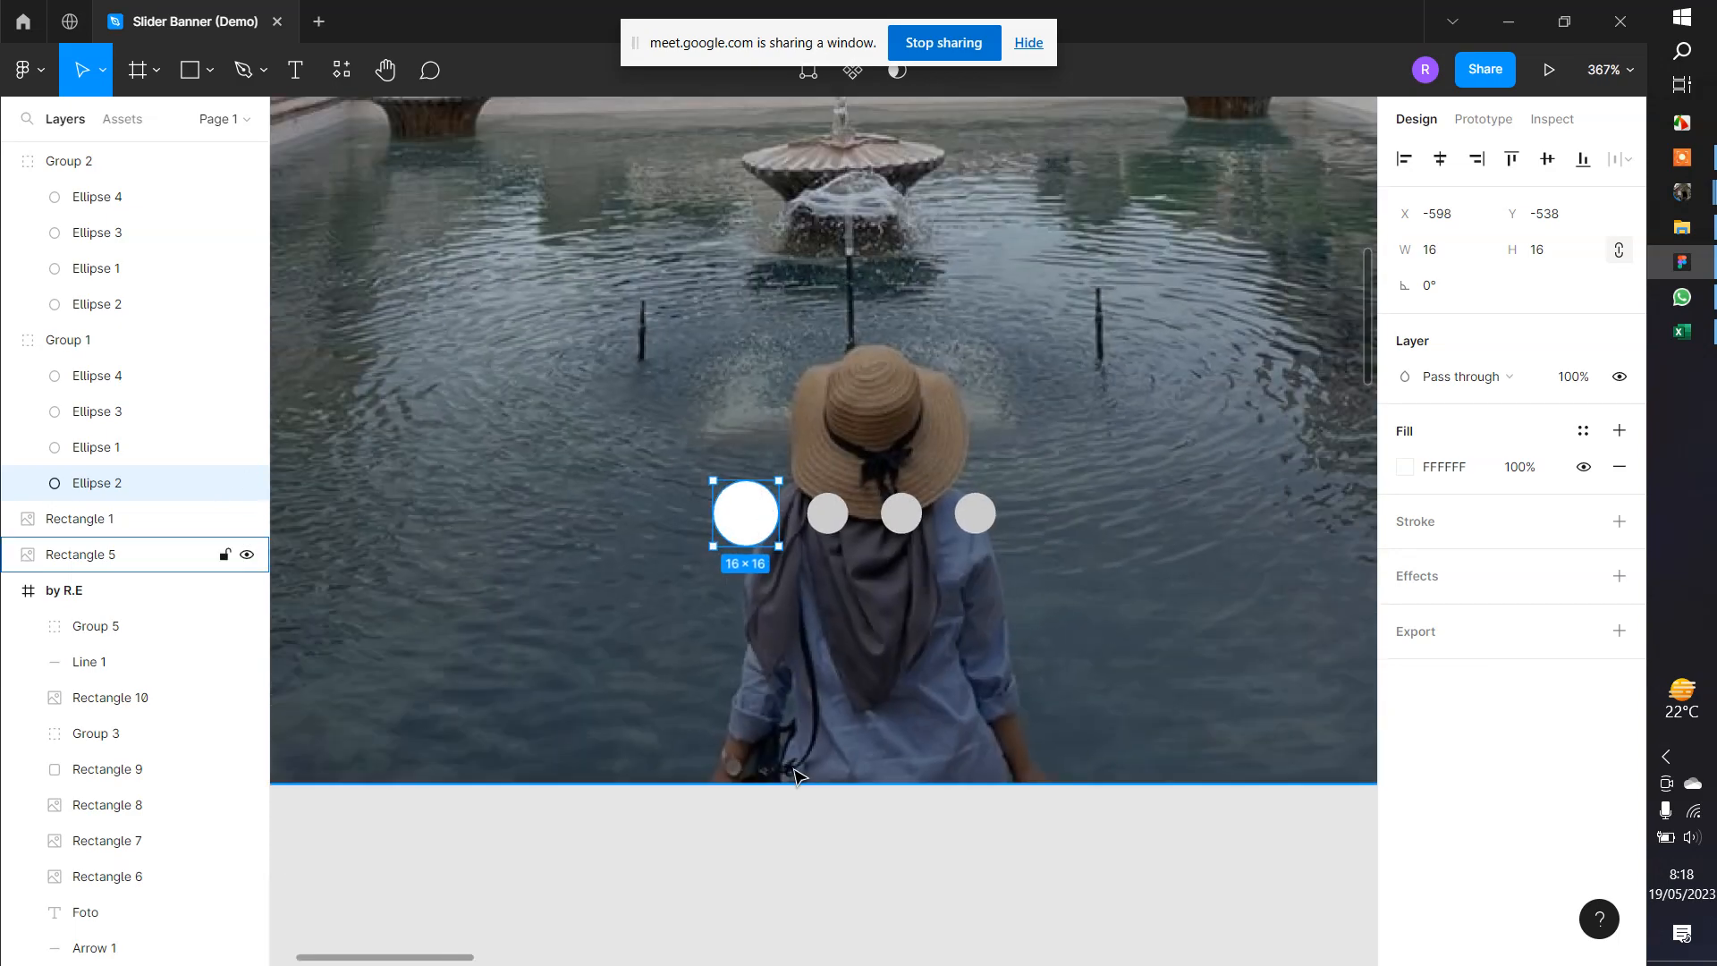
pyautogui.click(794, 809)
# Duplicate the indicator dots from the second banner to the matching spot on the third banner, in front of its photo
pyautogui.scroll(-3, 866, 804)
pyautogui.scroll(-3, 936, 803)
pyautogui.hscroll(5, 936, 803)
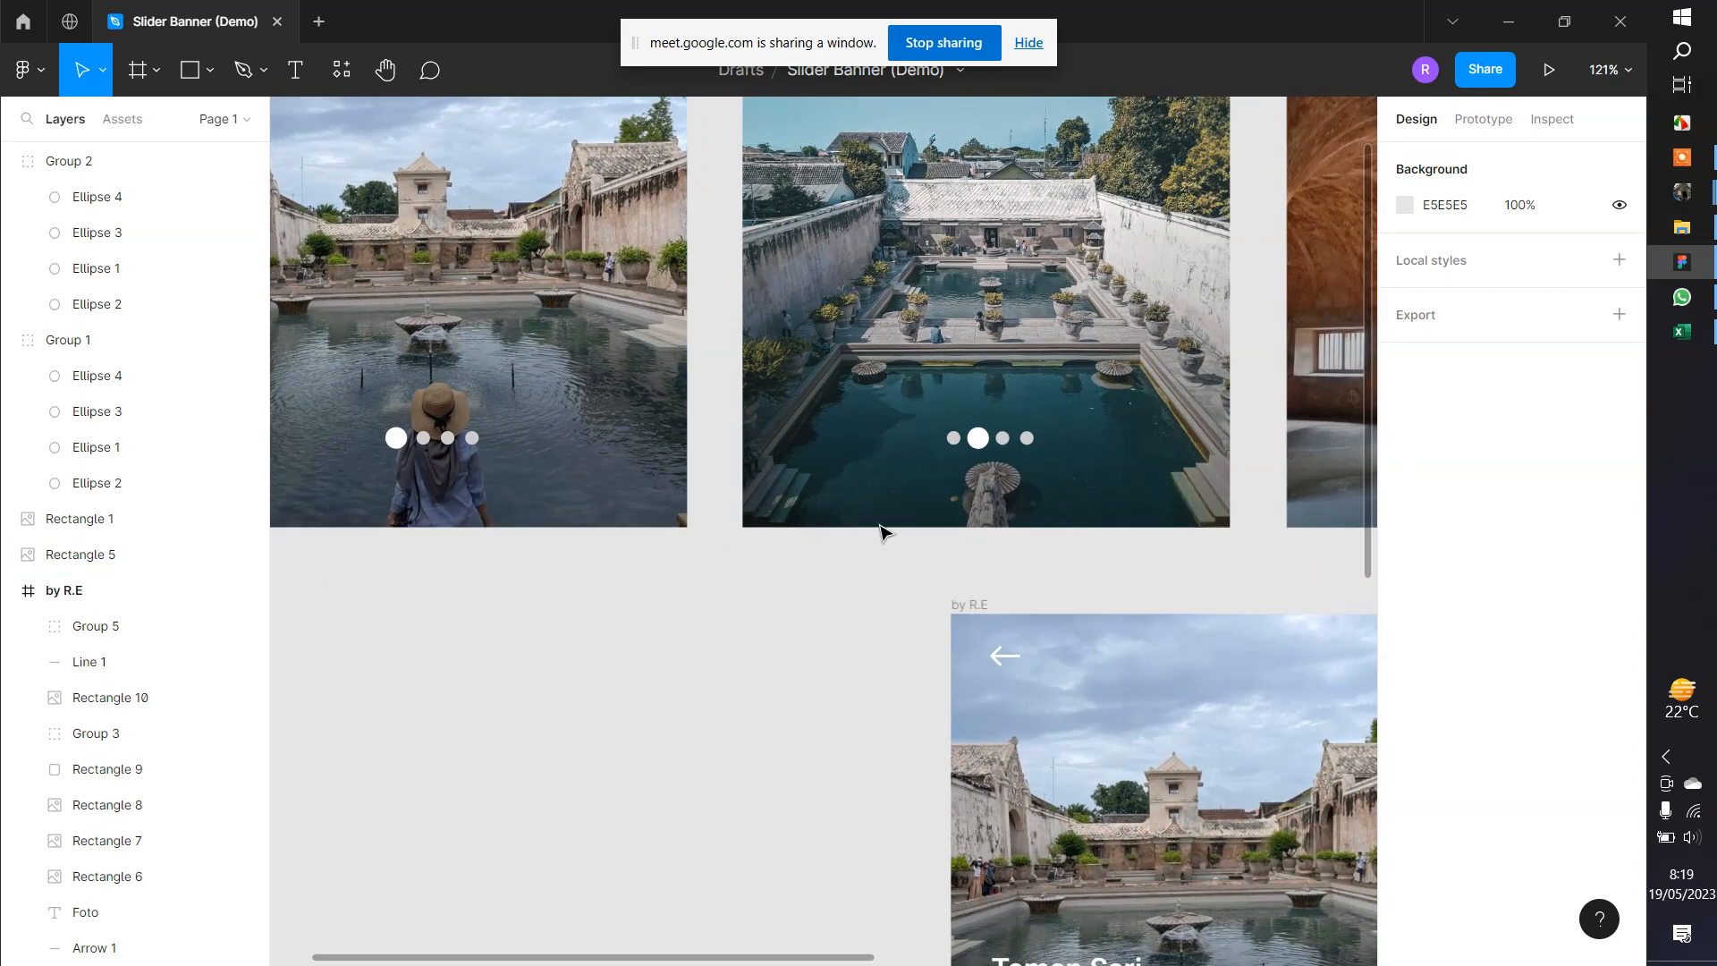
pyautogui.moveTo(881, 534); pyautogui.dragTo(326, 521)
pyautogui.click(413, 440)
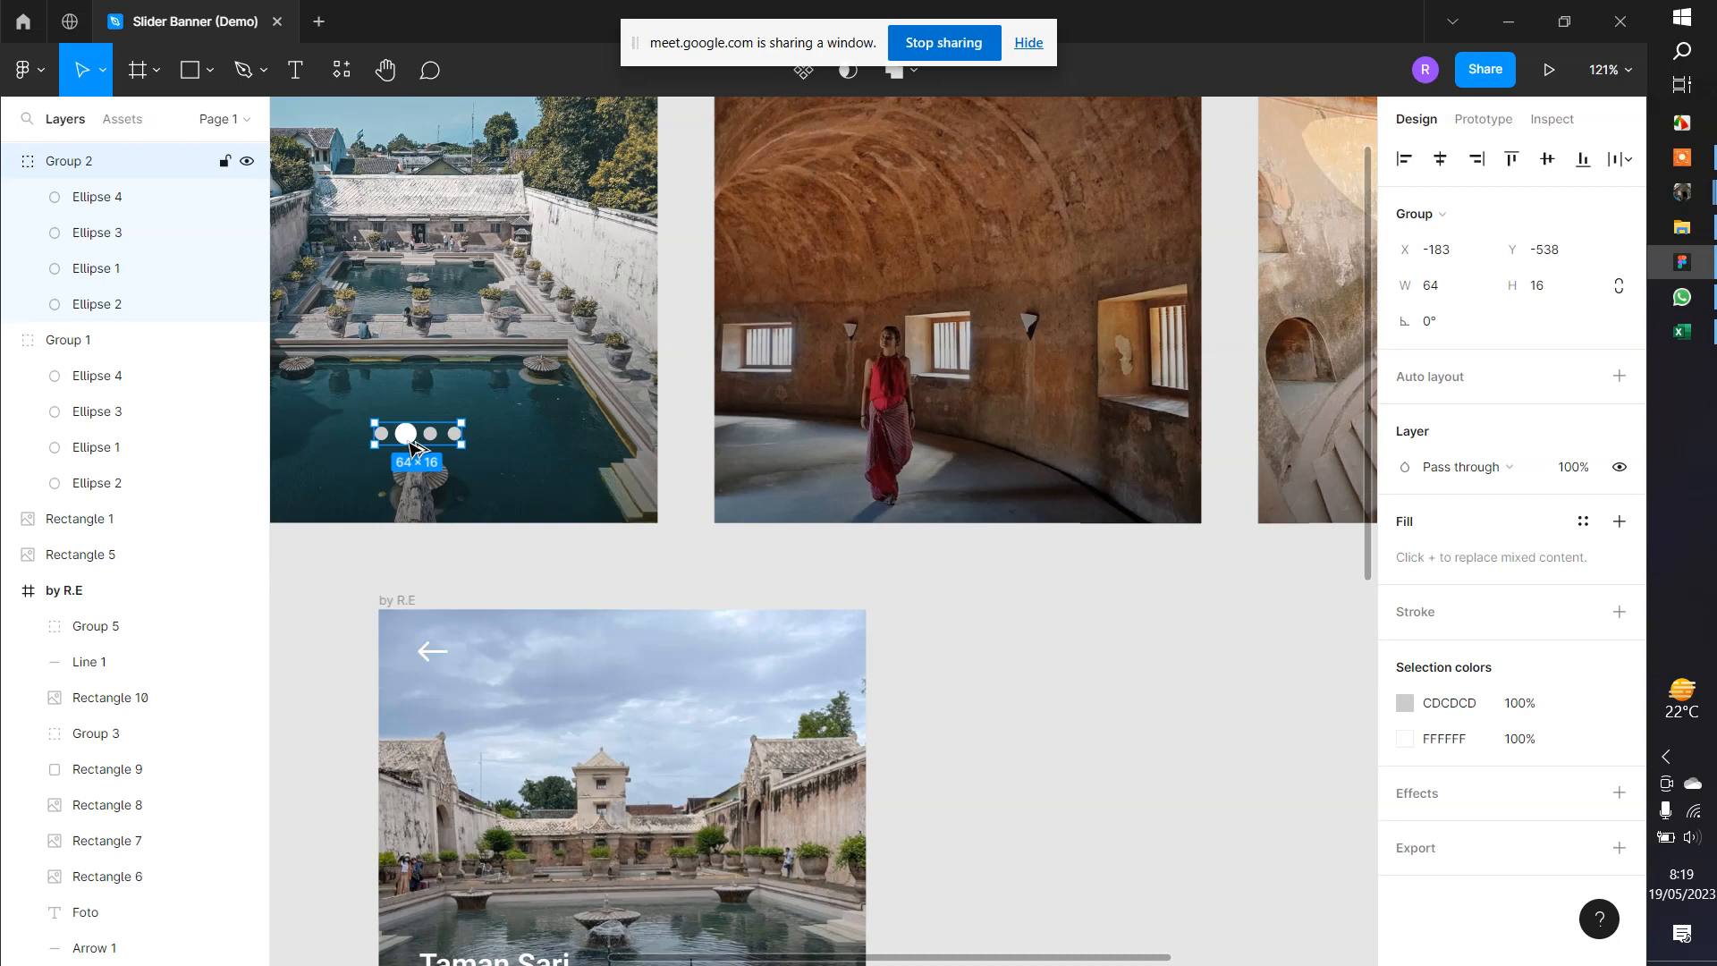
pyautogui.moveTo(413, 440); pyautogui.dragTo(952, 453)
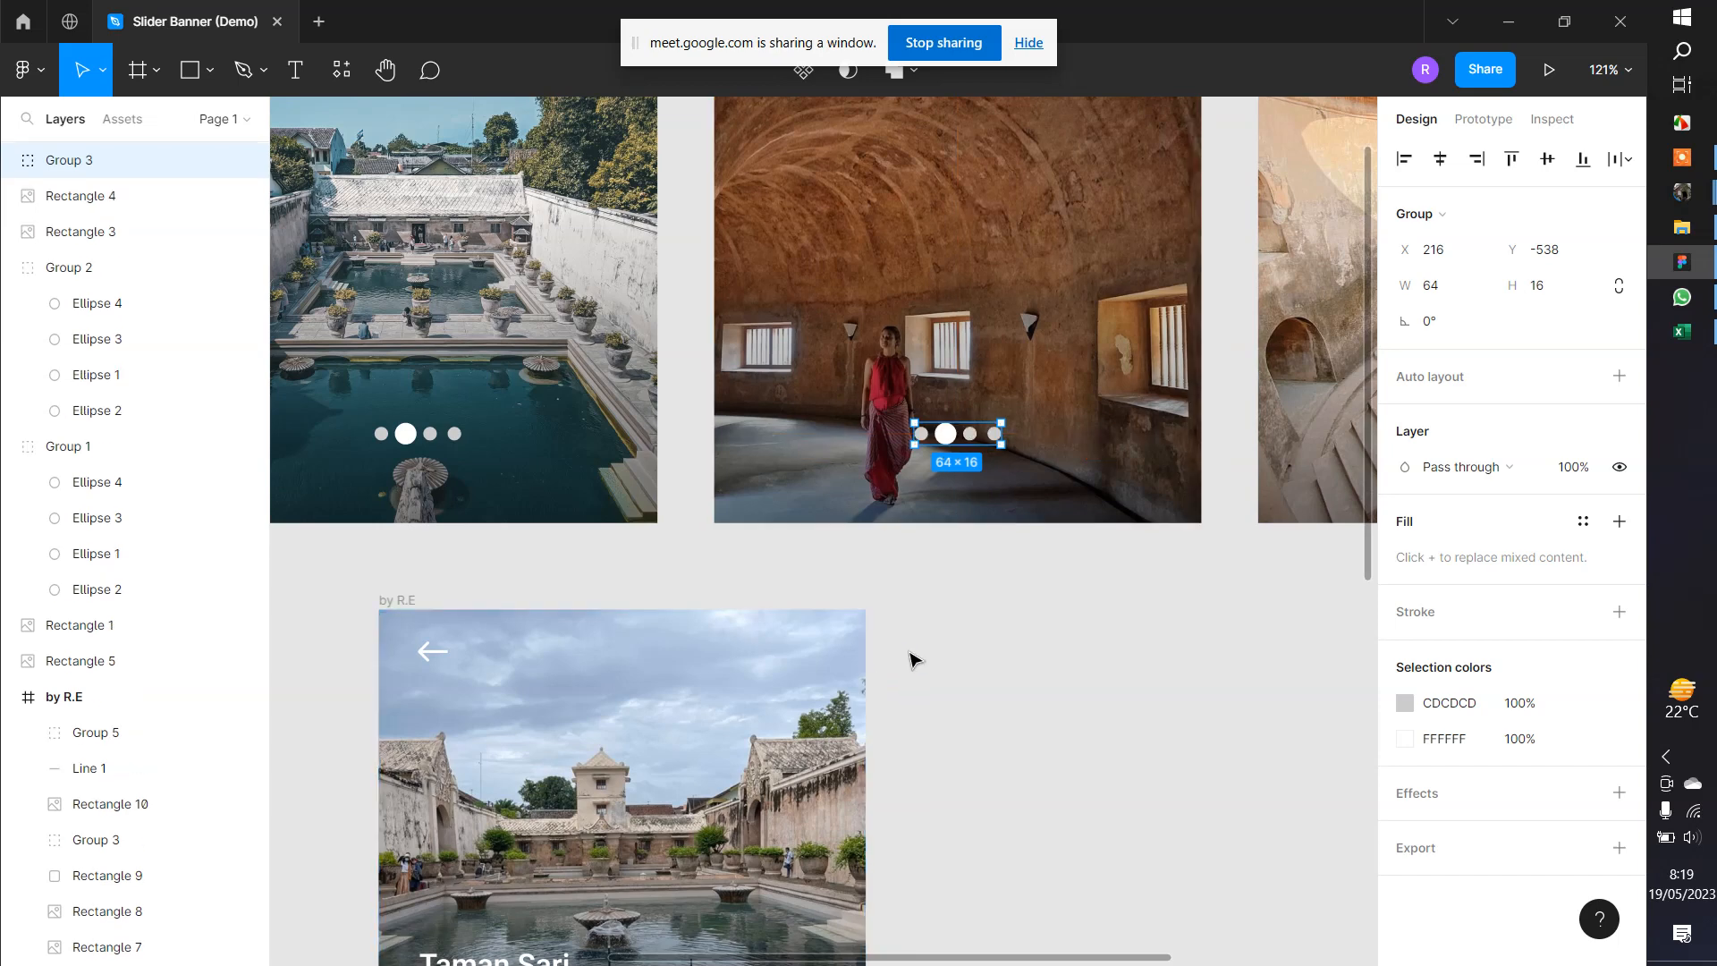
# Swap the large white dot and the adjacent grey dot on the third banner so the third position is marked active
pyautogui.scroll(6, 996, 456)
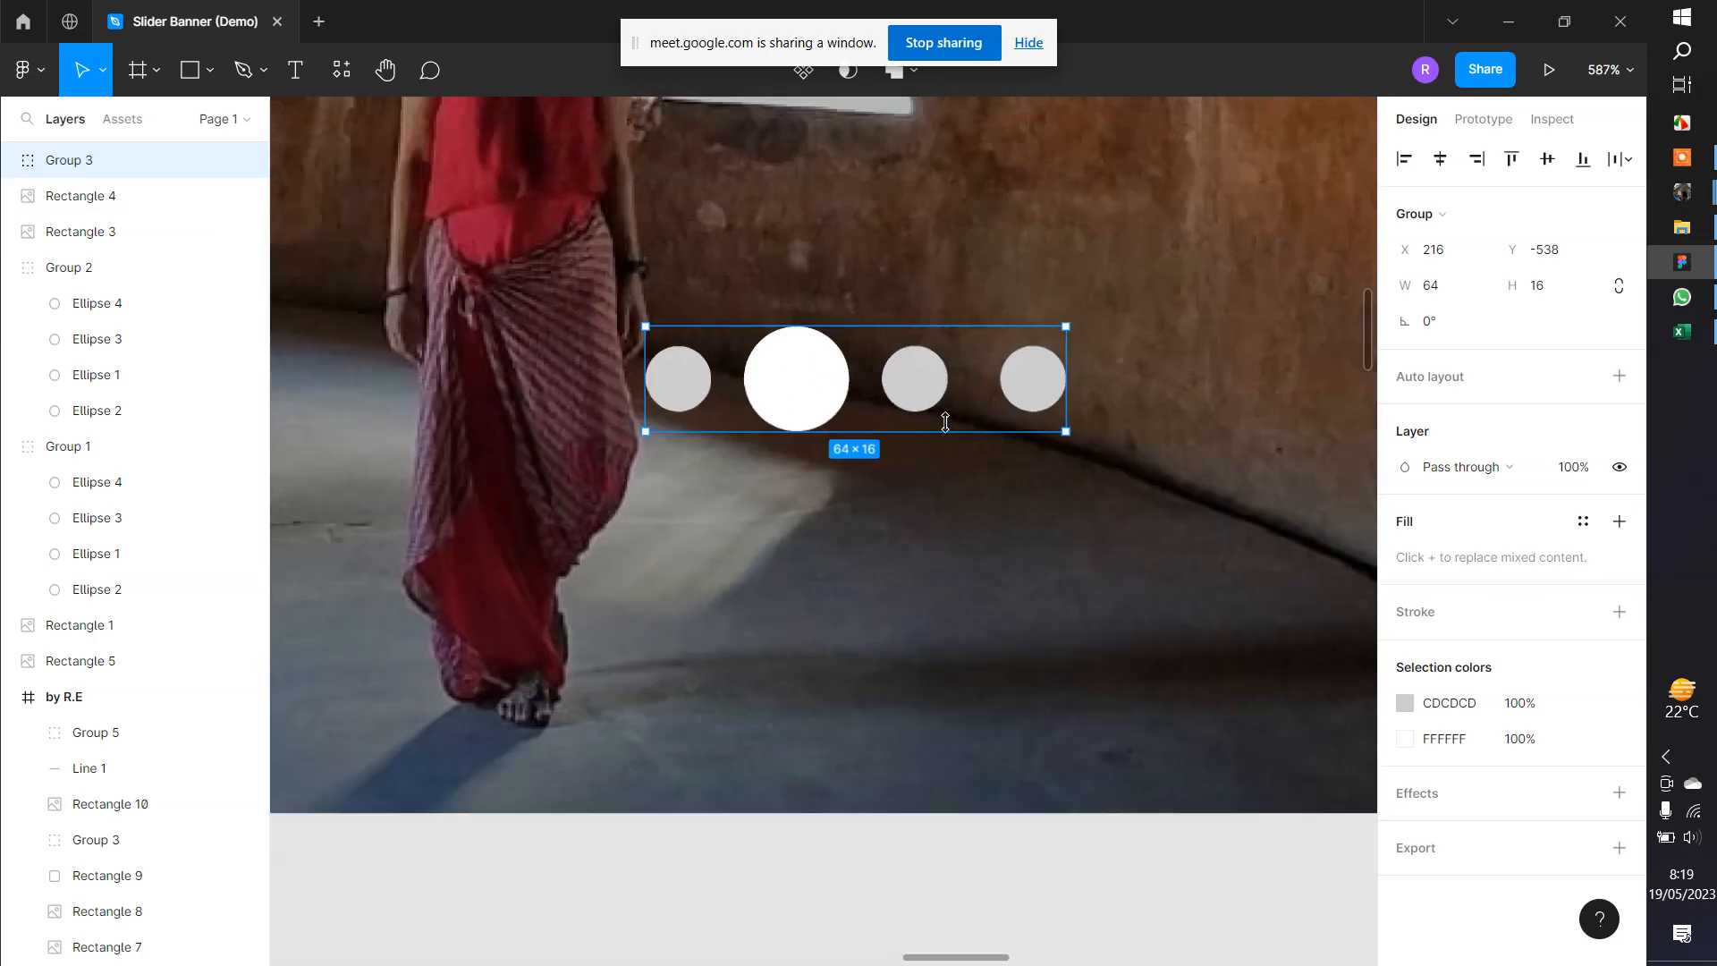
pyautogui.doubleClick(799, 414)
pyautogui.moveTo(802, 418); pyautogui.dragTo(912, 418)
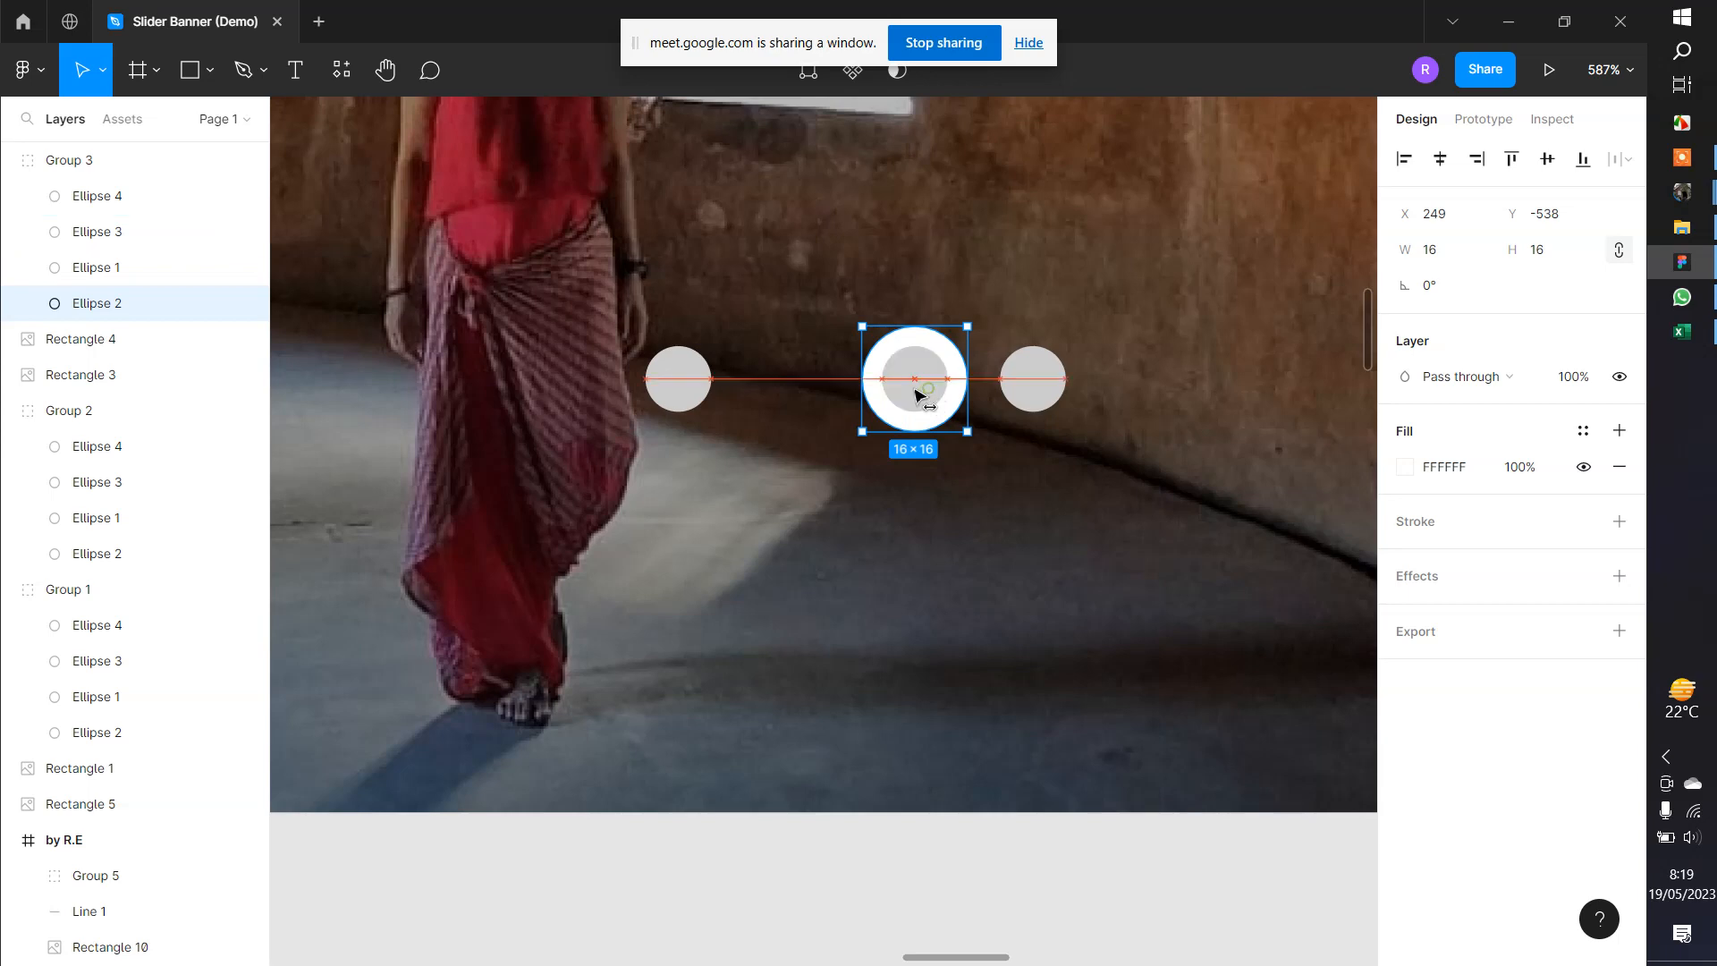
pyautogui.click(920, 395)
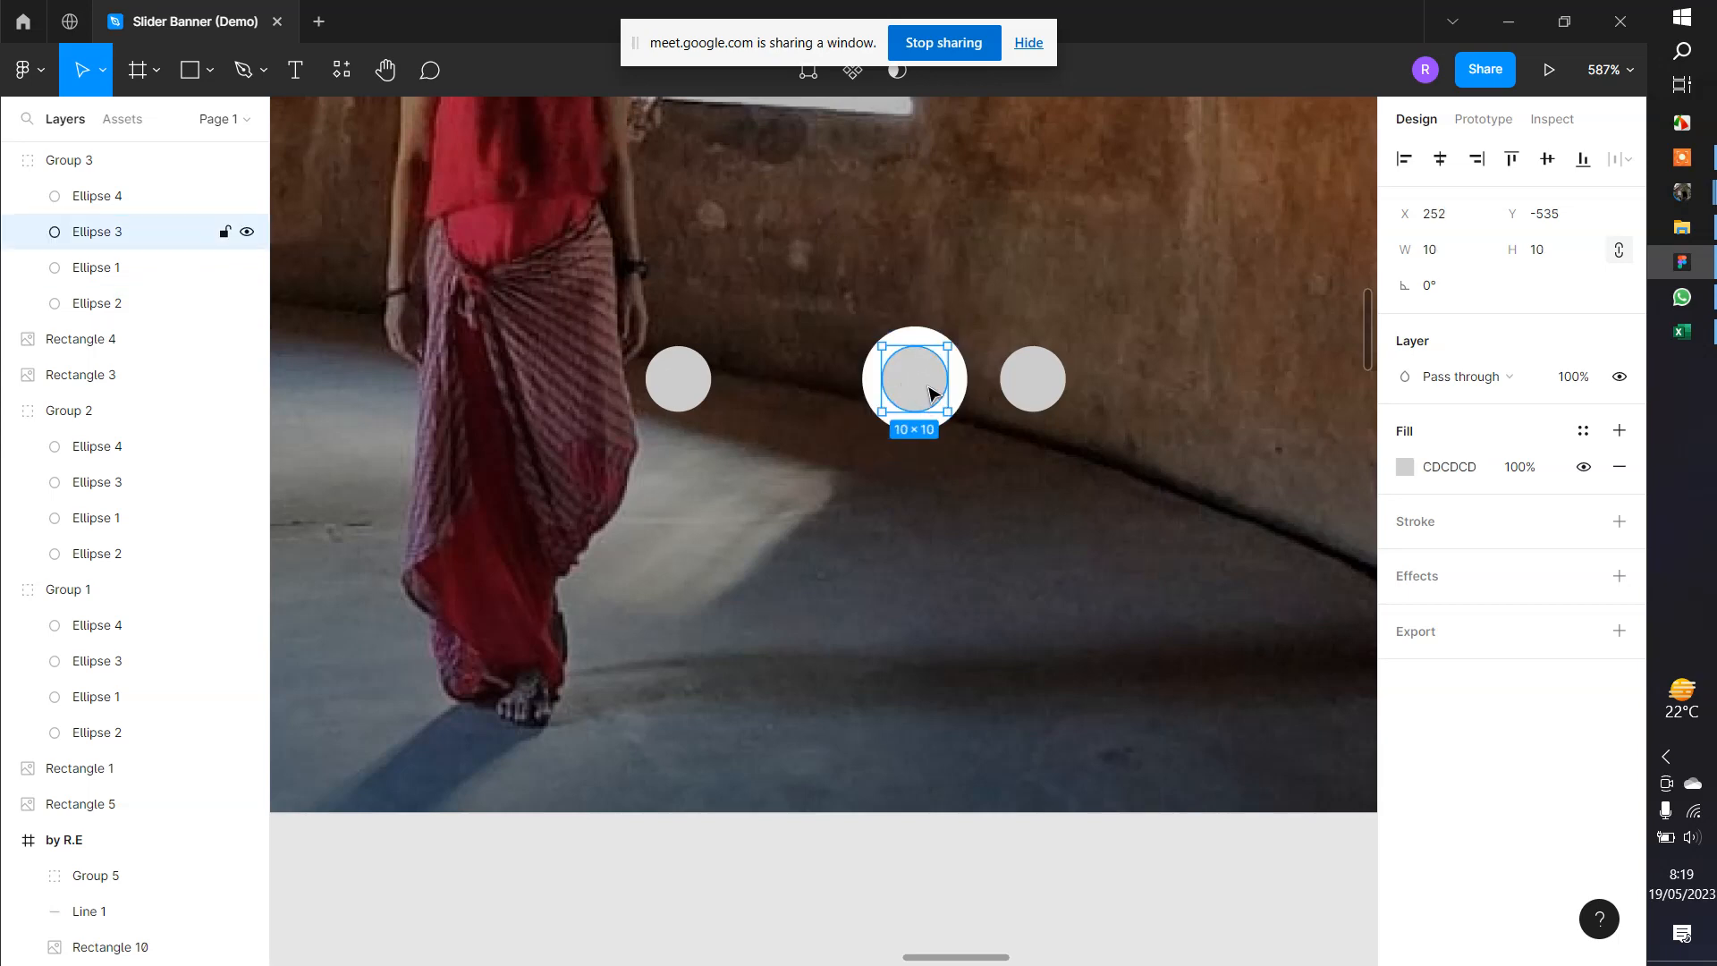
pyautogui.moveTo(930, 394); pyautogui.dragTo(805, 390)
pyautogui.scroll(-5, 810, 398)
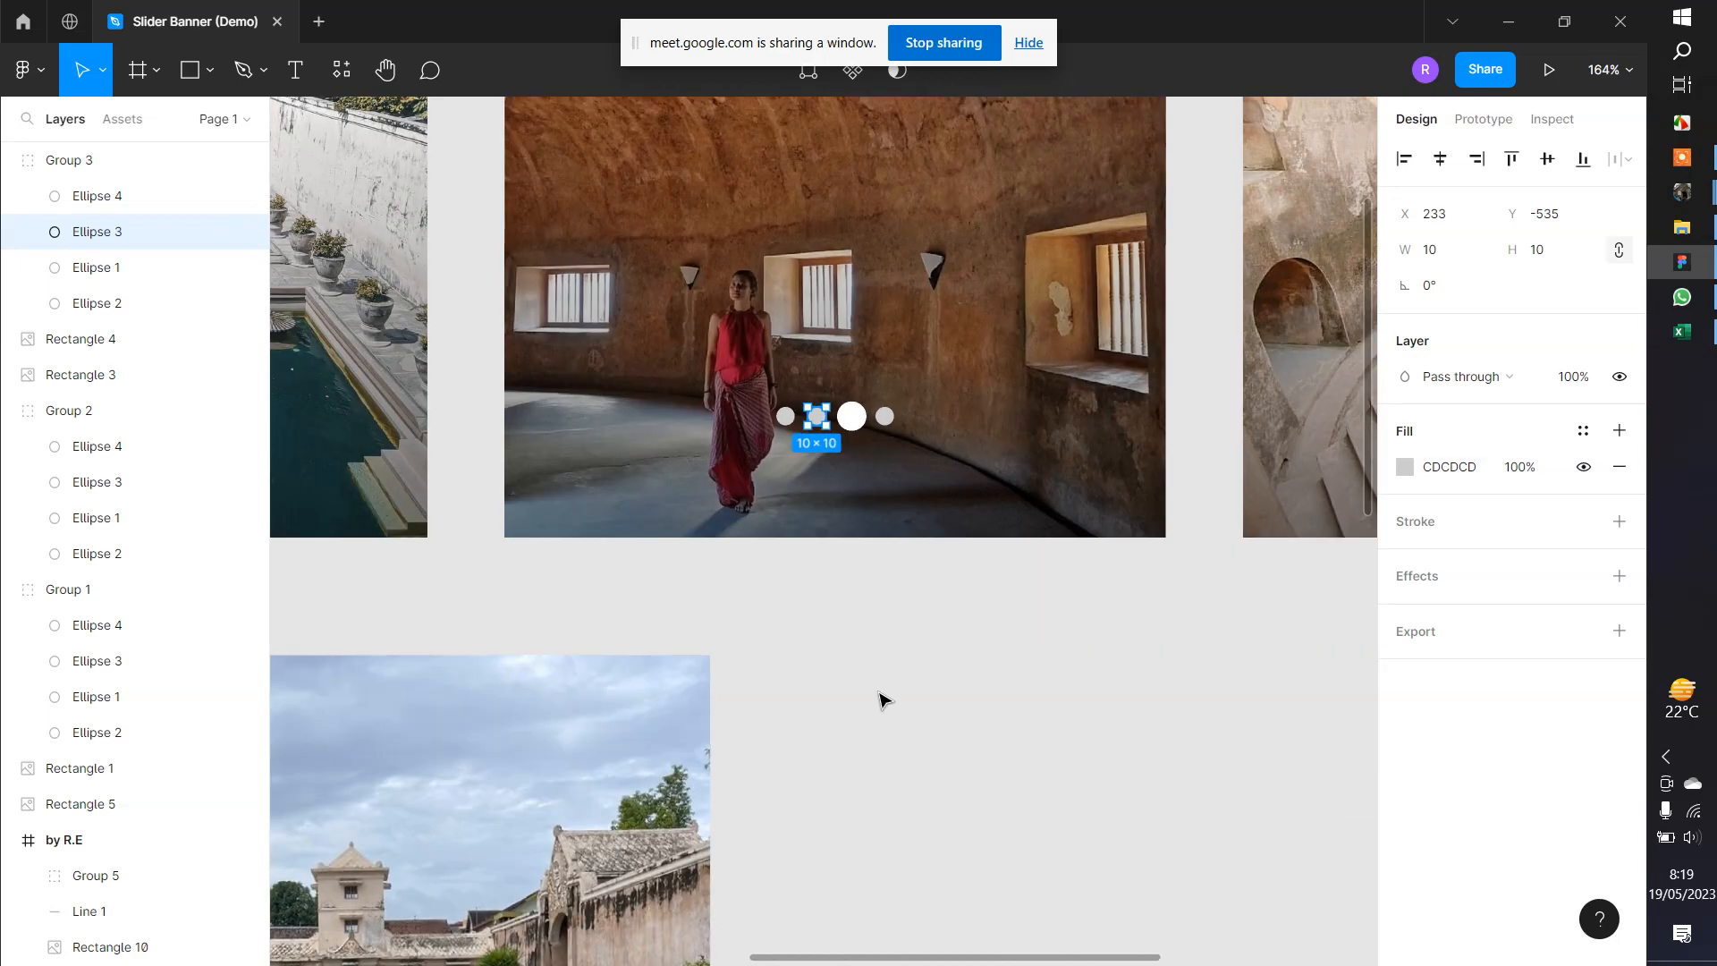
pyautogui.click(877, 691)
# Duplicate the indicator dots from the third banner to the matching spot on the fourth banner photo
pyautogui.scroll(-4, 1054, 643)
pyautogui.hscroll(1, 850, 545)
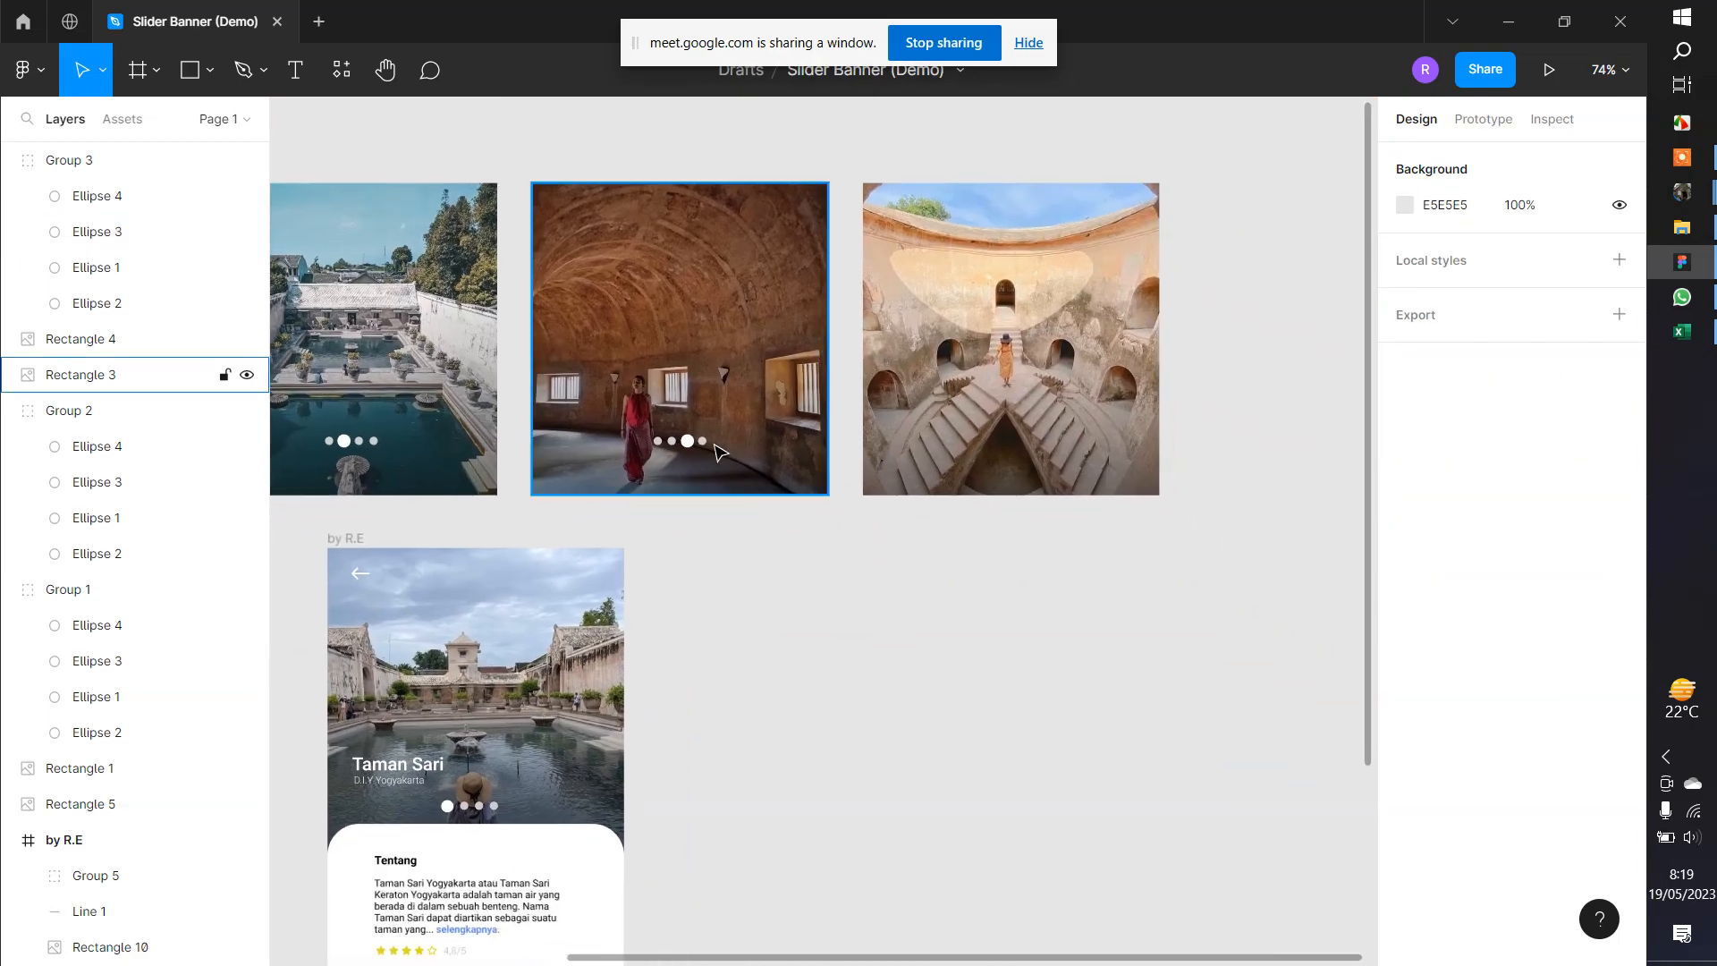
pyautogui.click(699, 453)
pyautogui.moveTo(699, 452); pyautogui.dragTo(1026, 452)
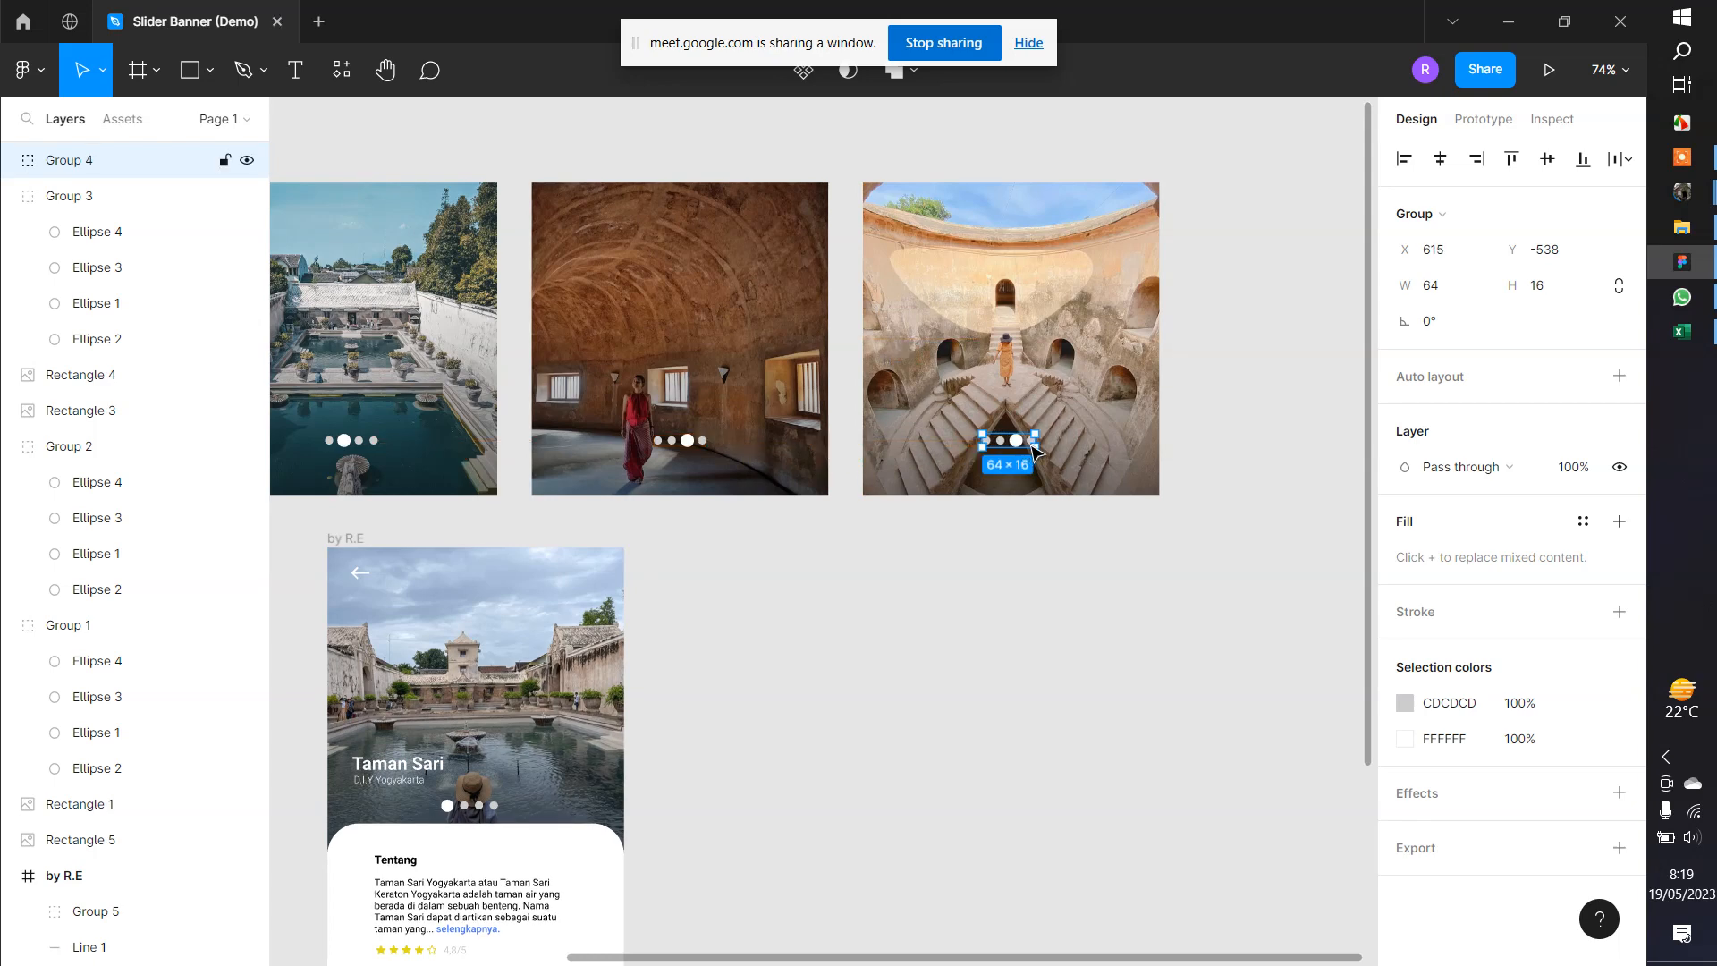
# Swap the large white dot and the last grey dot on the fourth banner so the fourth position is marked active
pyautogui.scroll(10, 1033, 450)
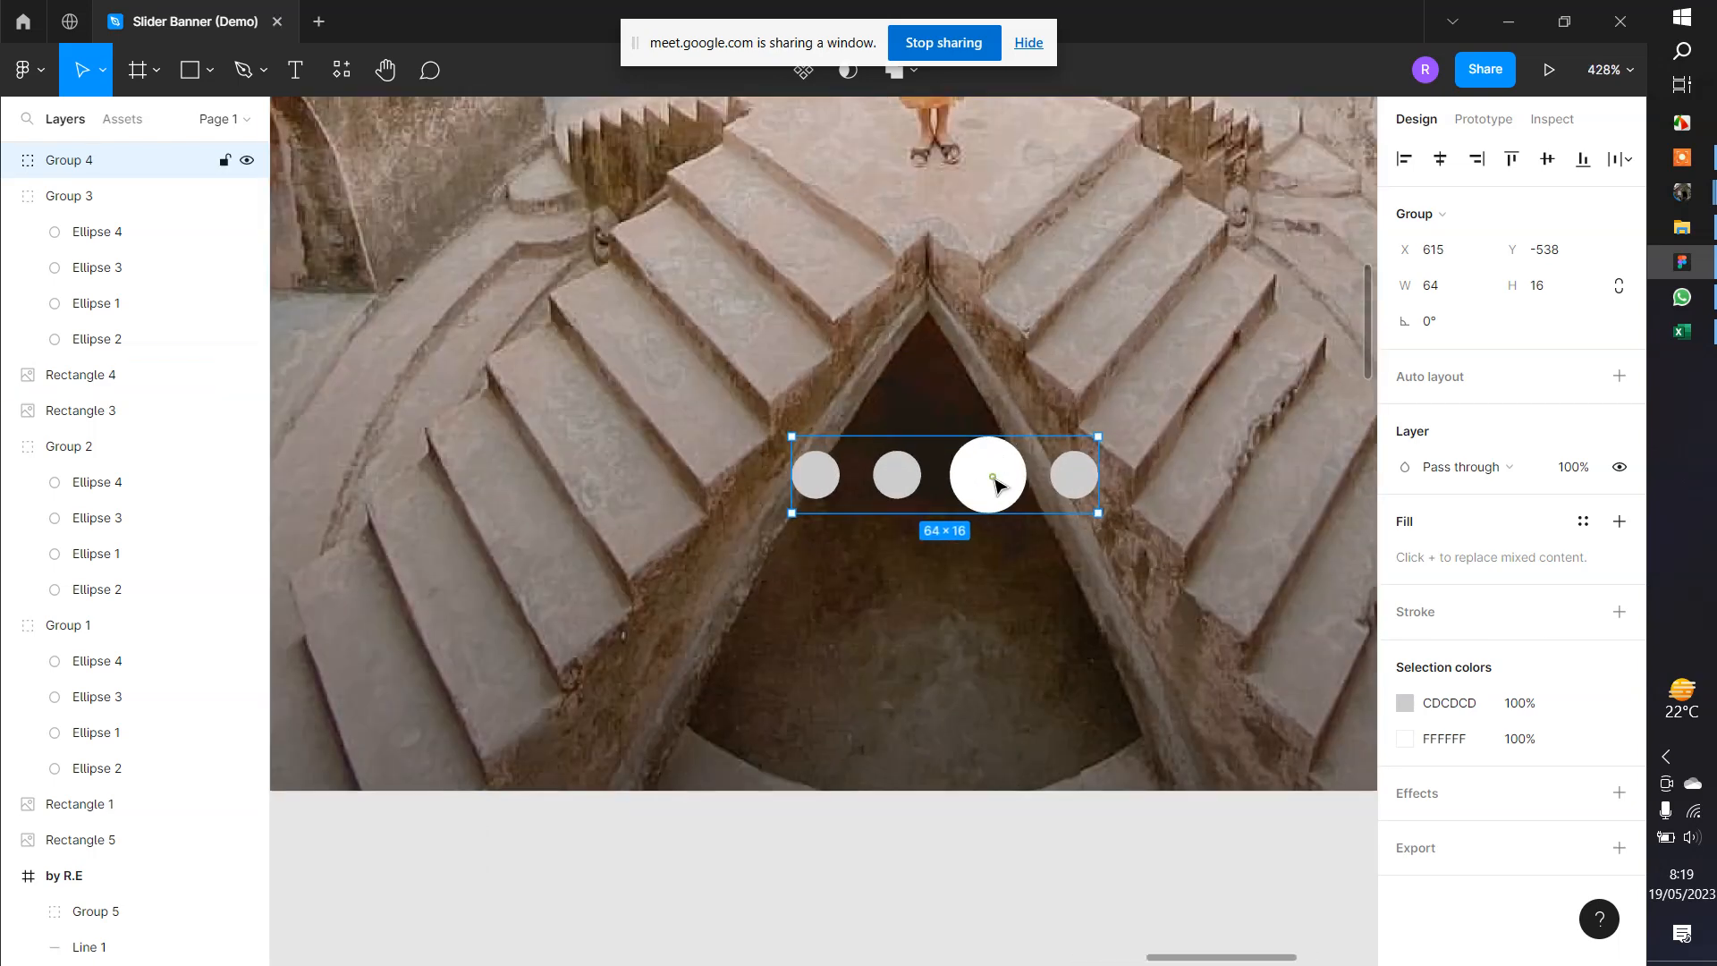
pyautogui.doubleClick(995, 484)
pyautogui.moveTo(1016, 499); pyautogui.dragTo(984, 483)
pyautogui.click(1082, 483)
pyautogui.scroll(-10, 983, 482)
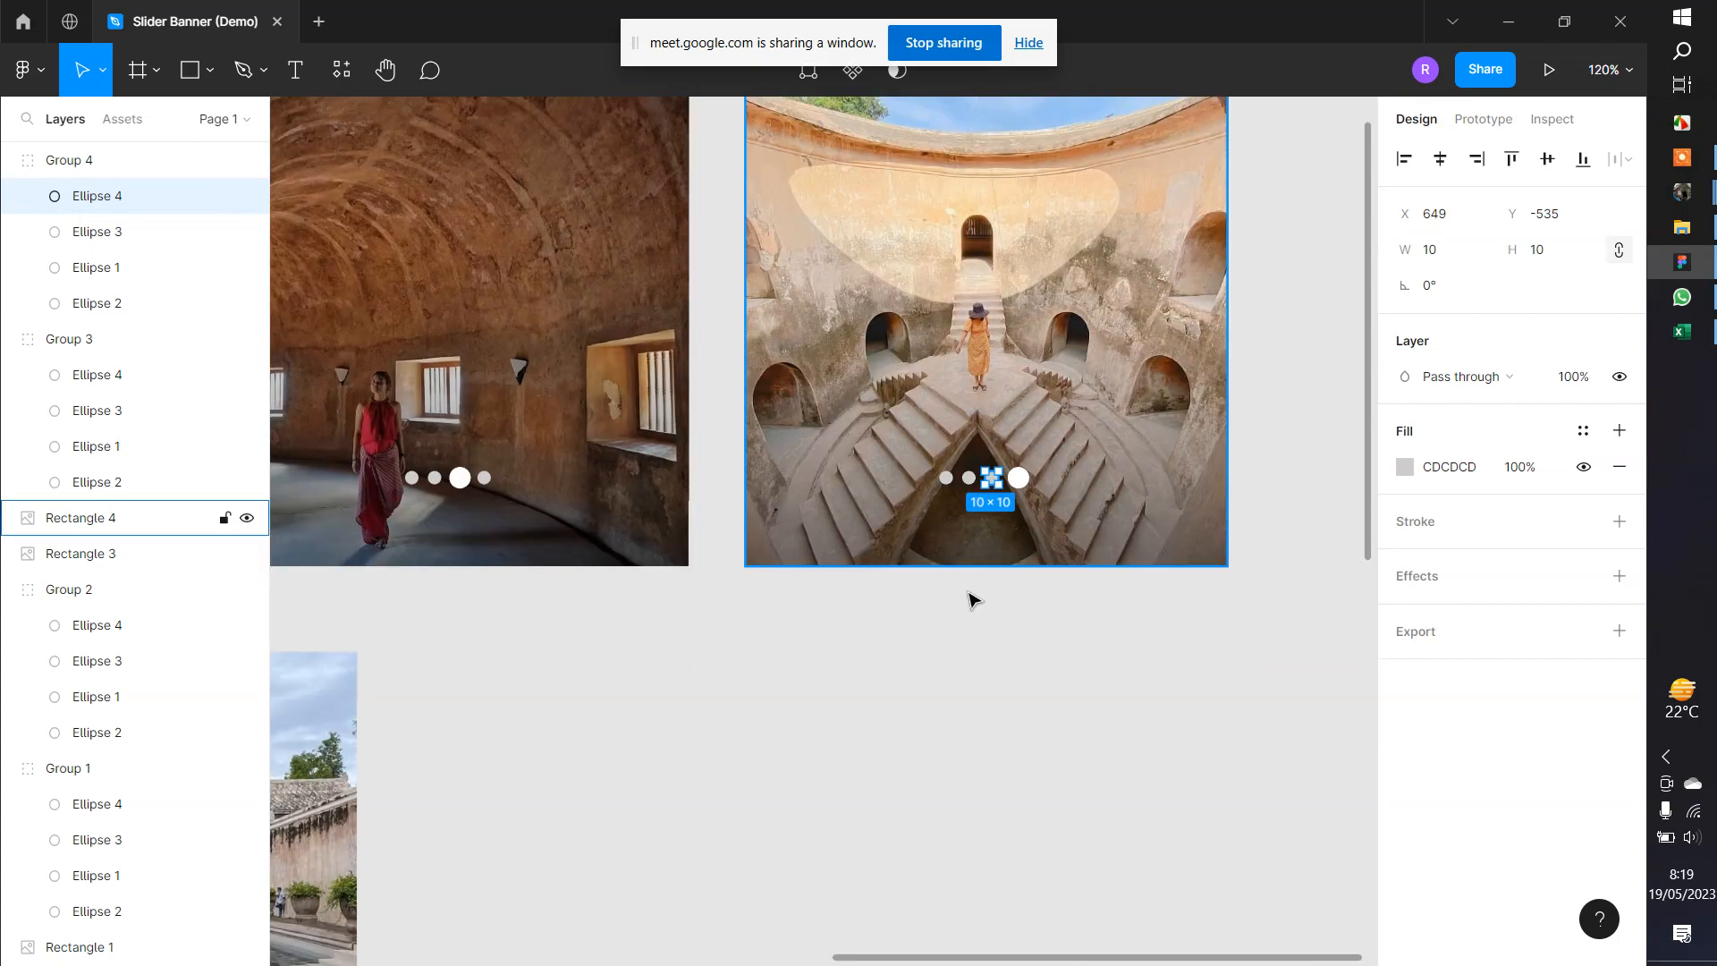
# Examine the indicator dots on the finished banner photos and compare them with the Taman Sari mobile screen
pyautogui.scroll(6, 626, 552)
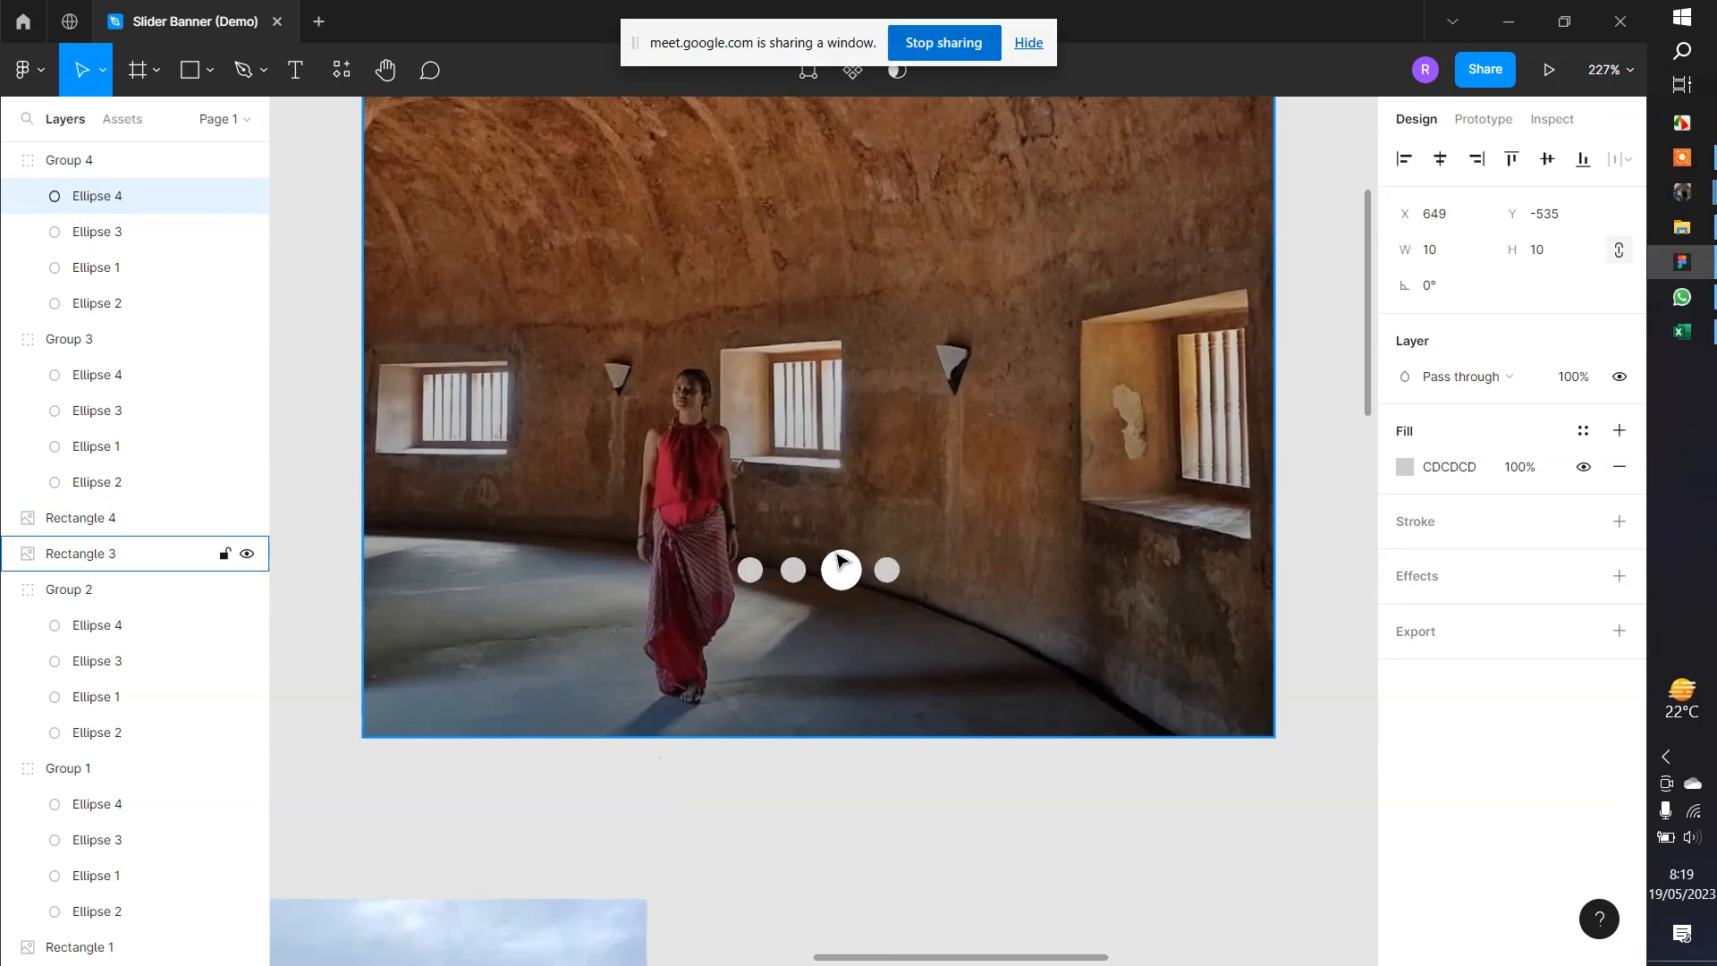
pyautogui.scroll(-4, 700, 581)
pyautogui.hscroll(-5, 769, 579)
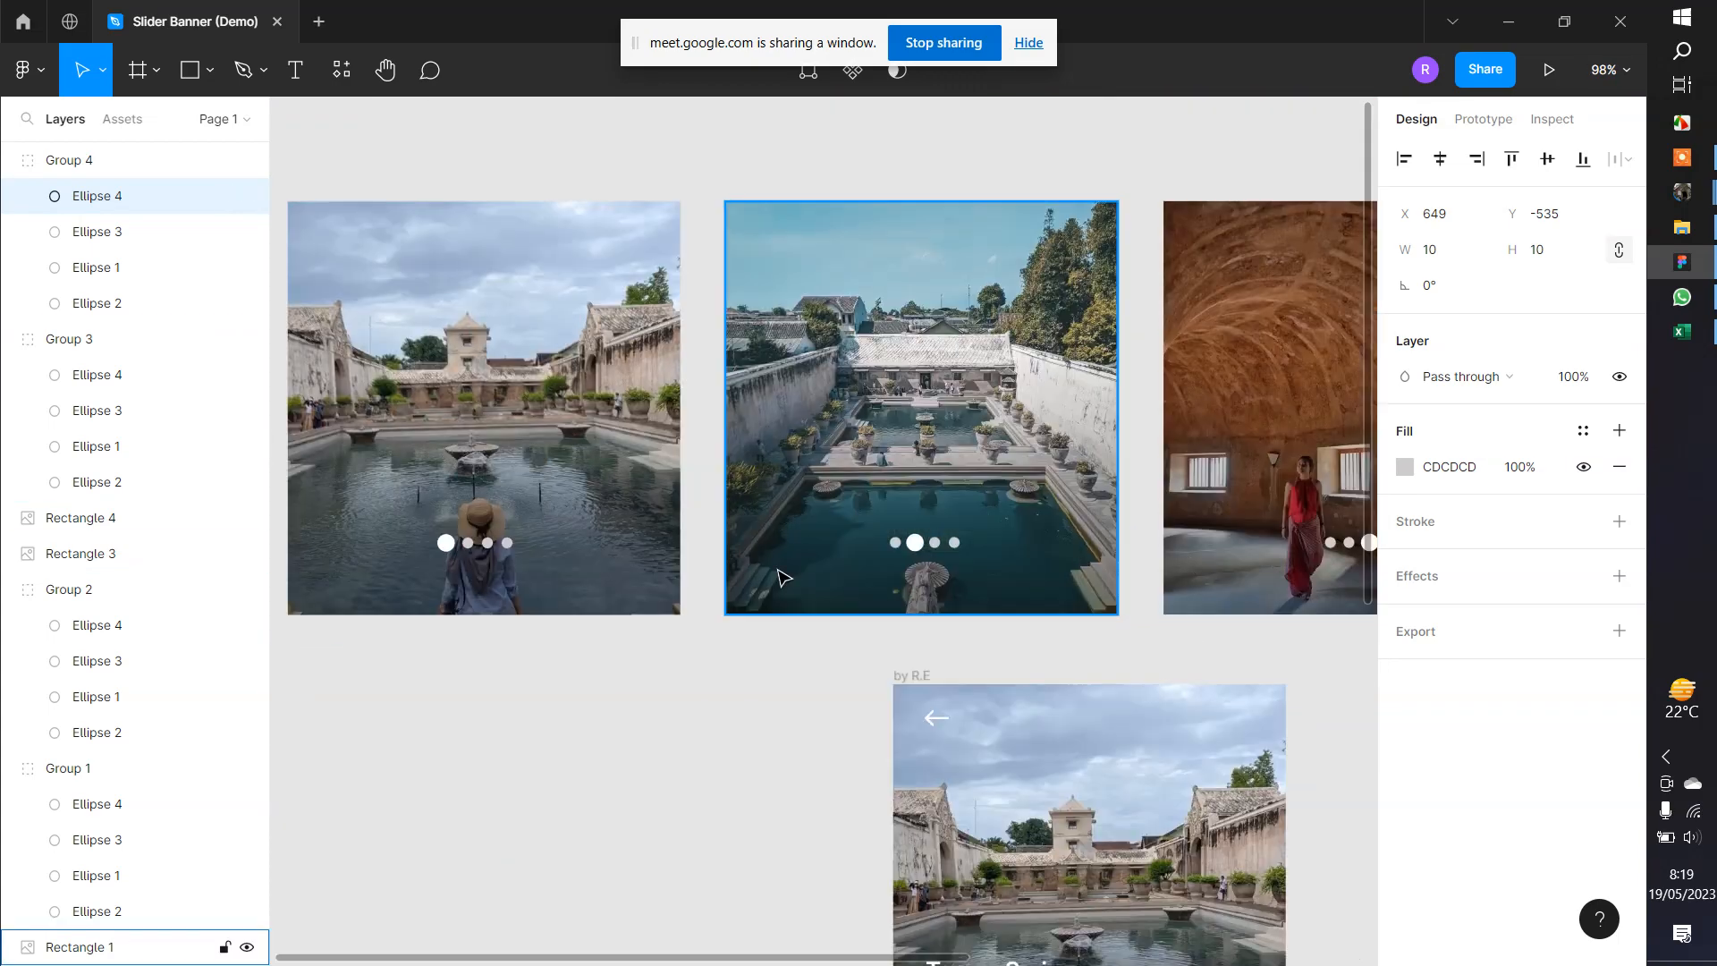
pyautogui.hscroll(-3, 997, 616)
pyautogui.scroll(-4, 948, 603)
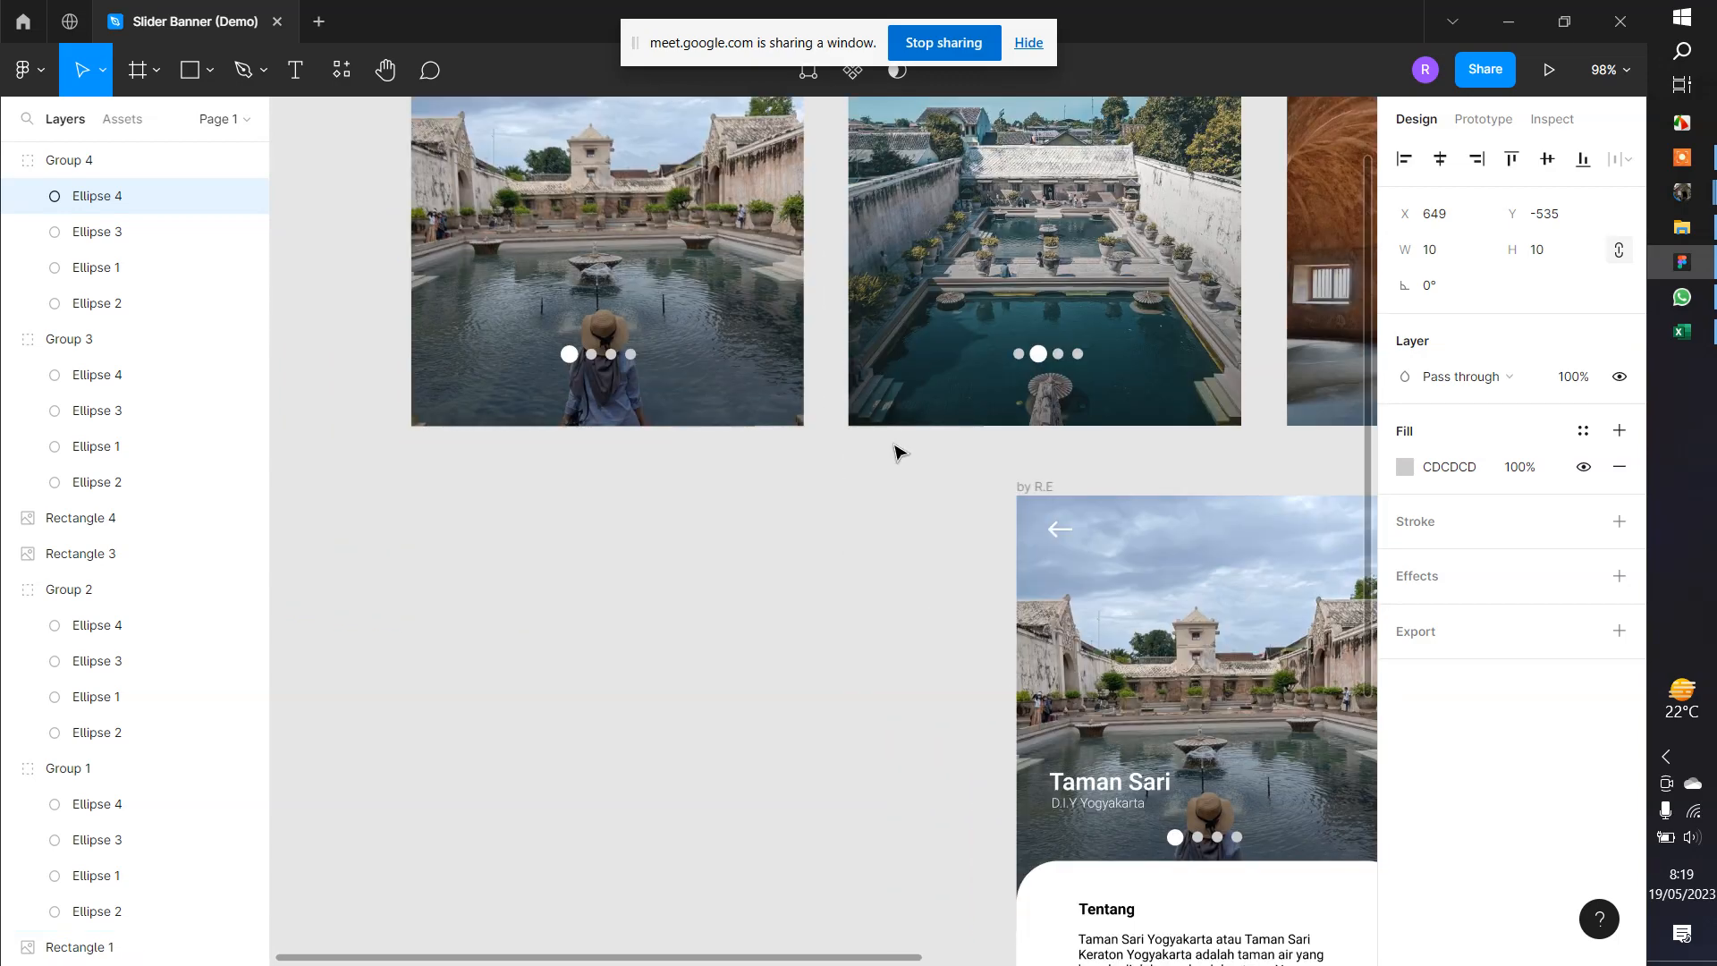
pyautogui.scroll(-6, 897, 452)
pyautogui.scroll(14, 915, 448)
pyautogui.scroll(-2, 807, 387)
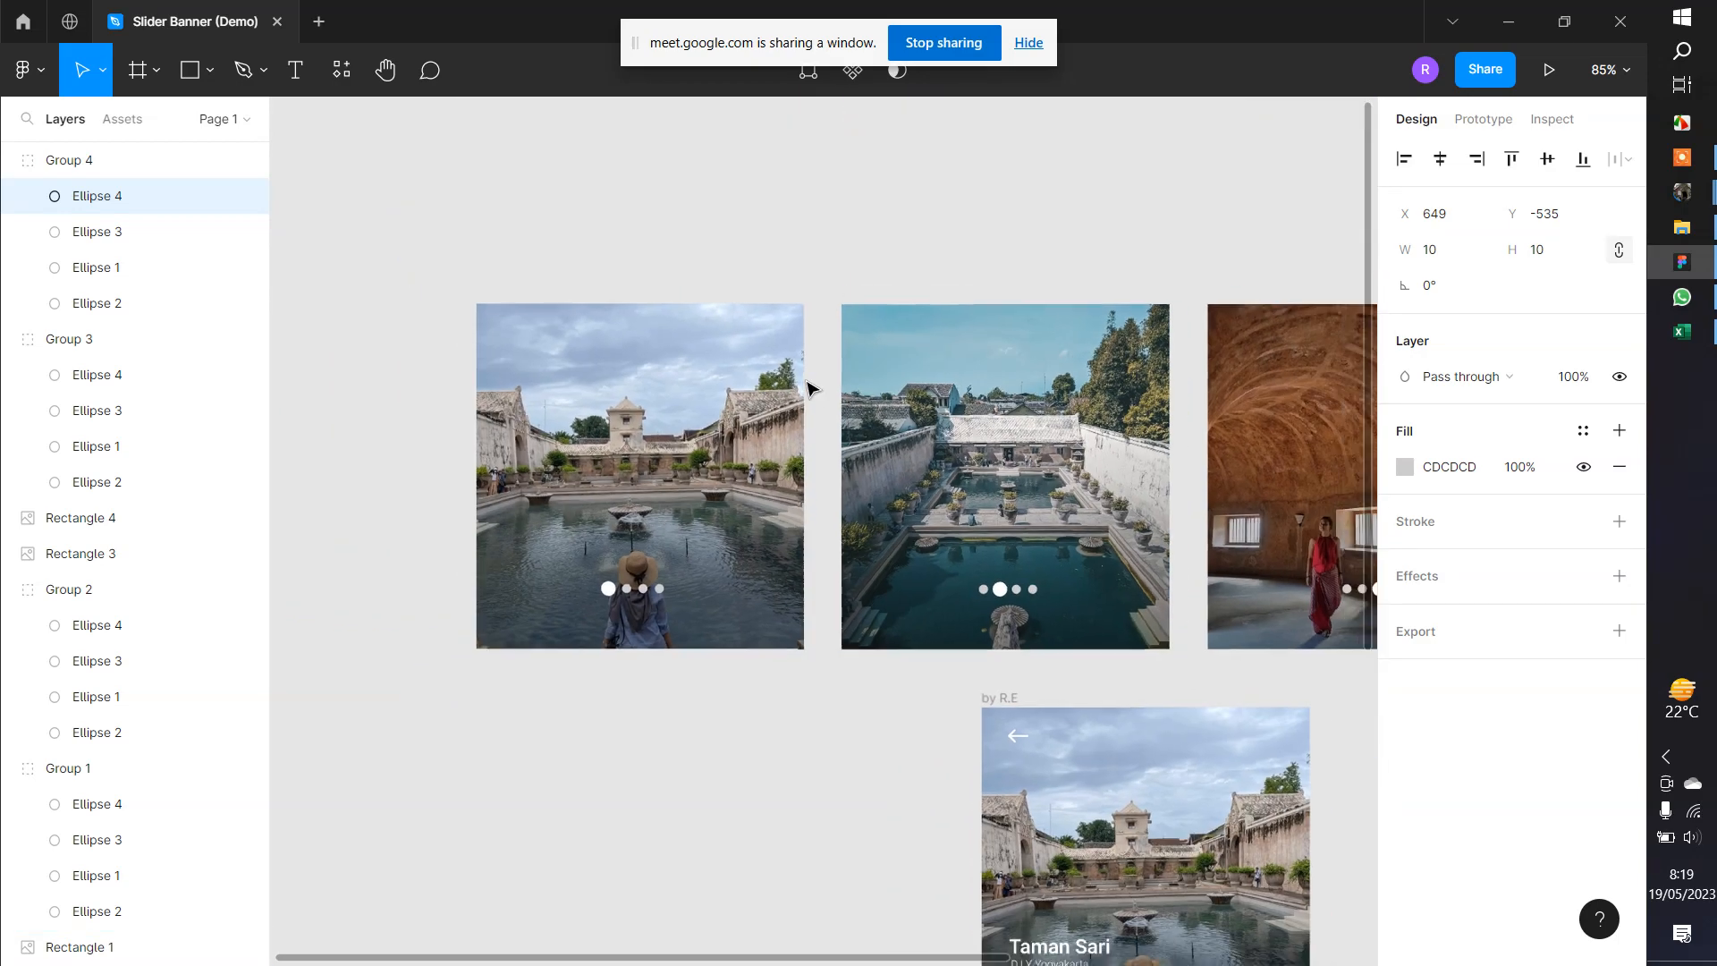
# Group the first banner photo together with its indicator dots
pyautogui.scroll(-5, 807, 387)
pyautogui.moveTo(676, 306); pyautogui.dragTo(793, 510)
pyautogui.click(736, 580)
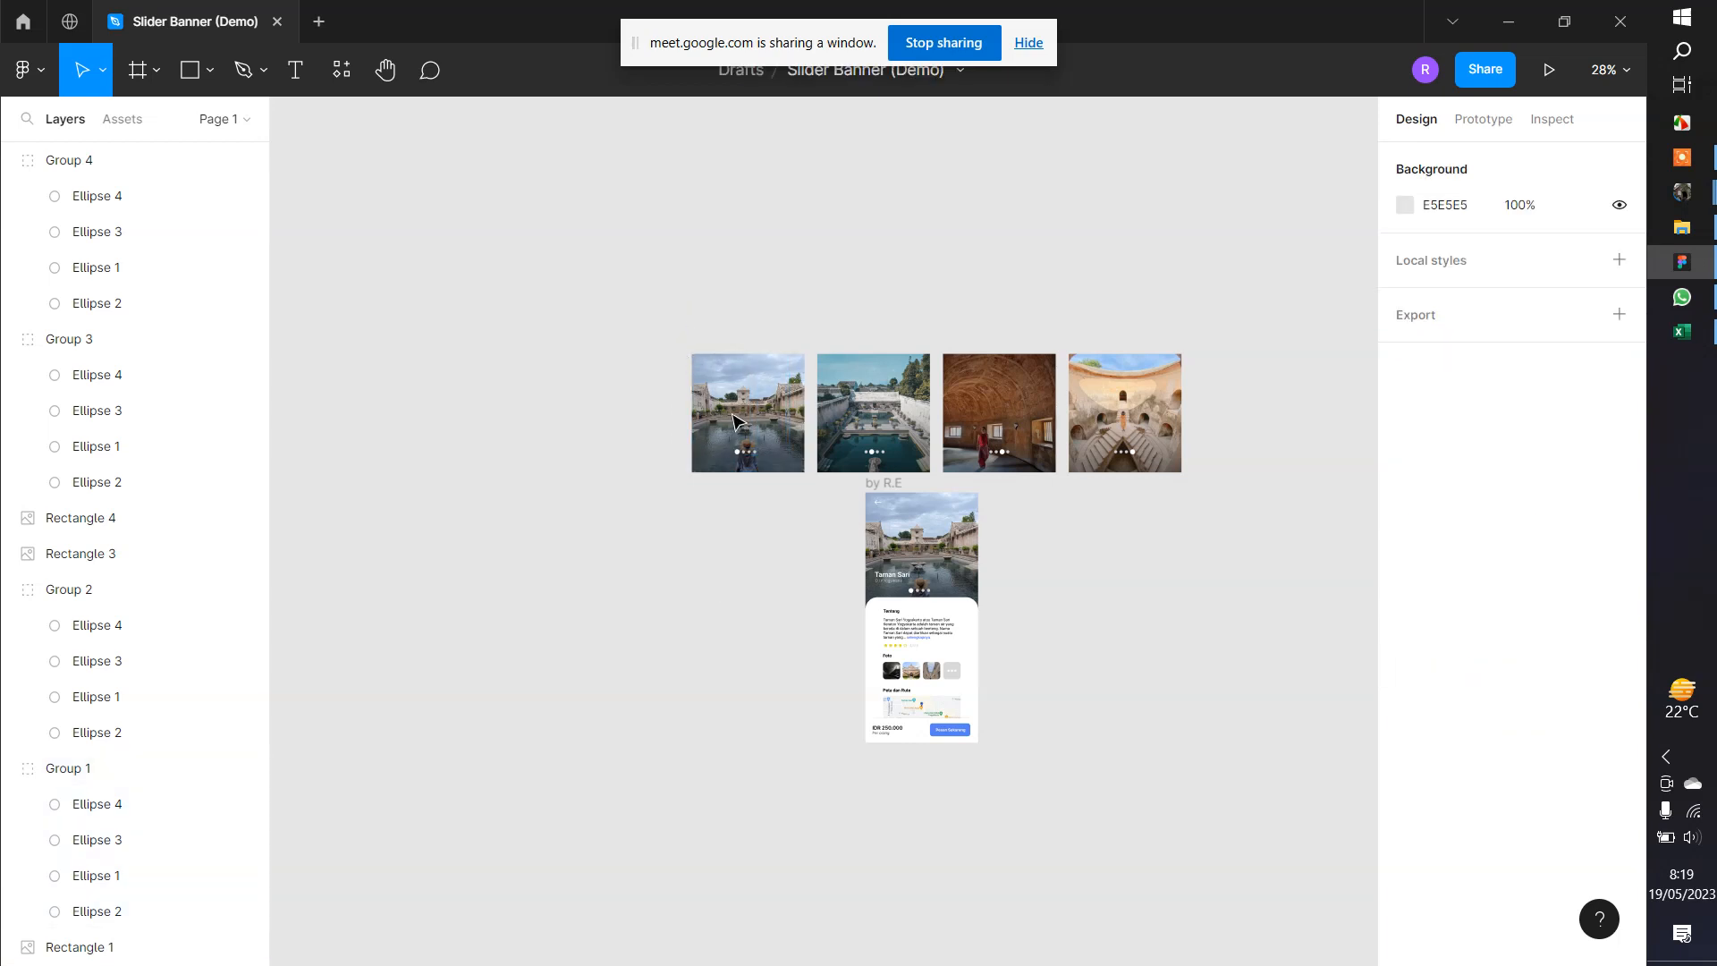
pyautogui.click(733, 420)
pyautogui.click(741, 450)
pyautogui.click(662, 337)
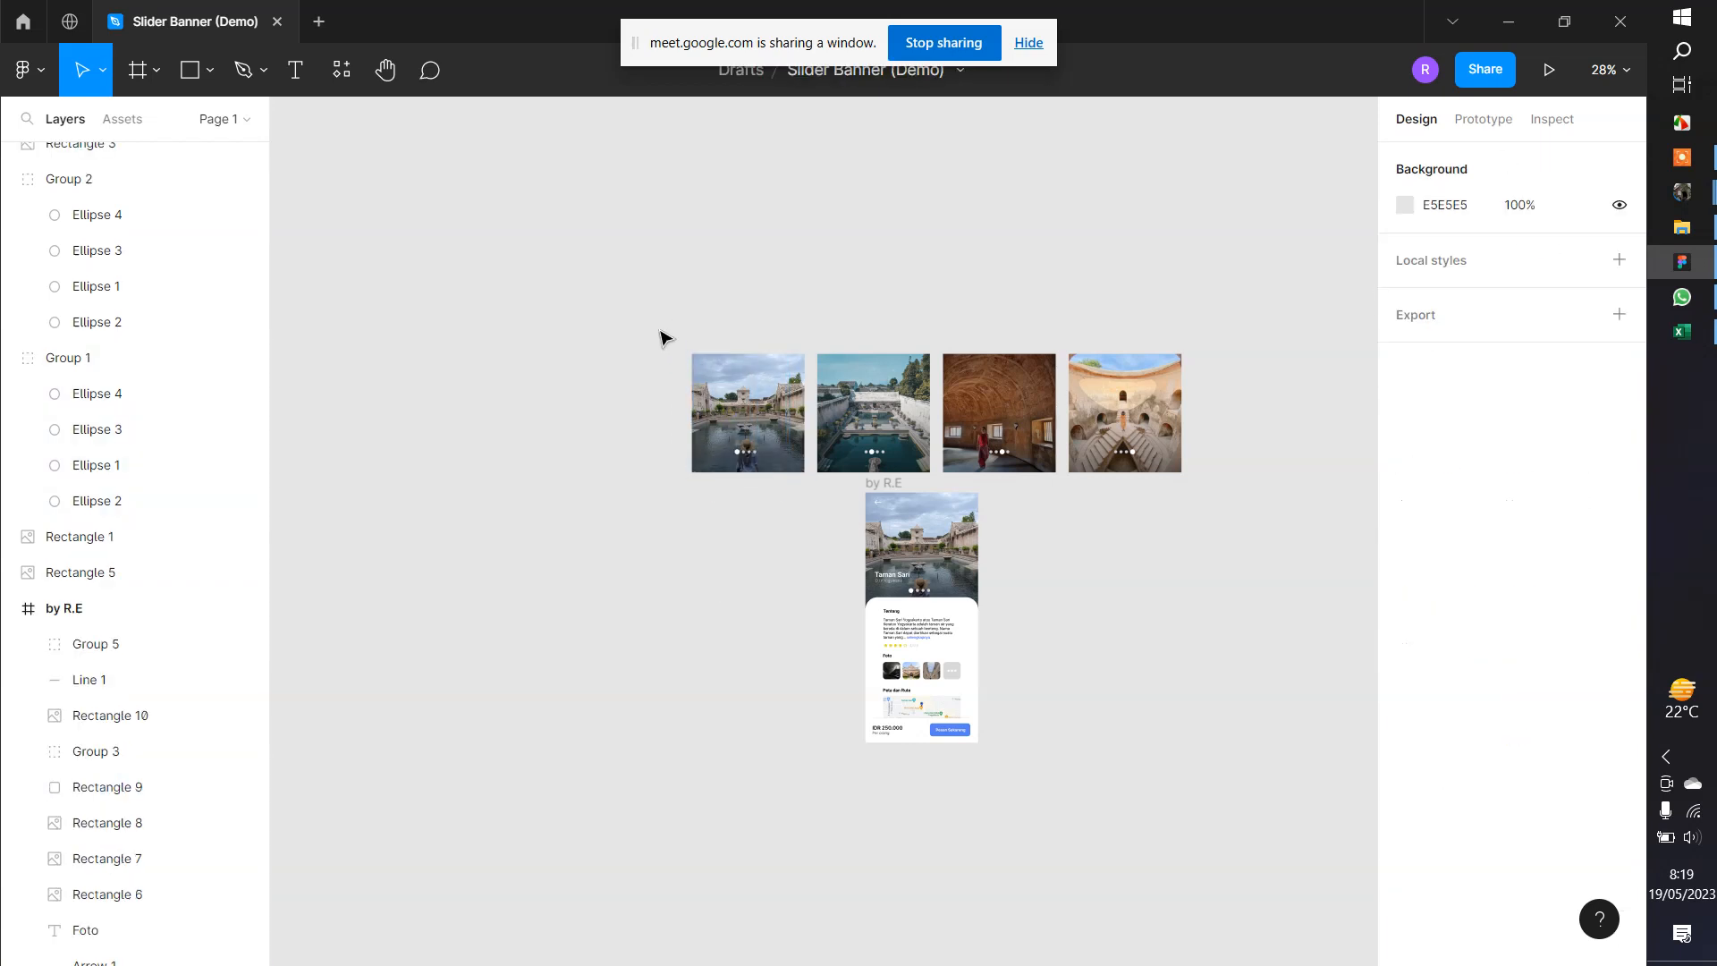
pyautogui.moveTo(662, 338); pyautogui.dragTo(793, 517)
pyautogui.scroll(10, 795, 451)
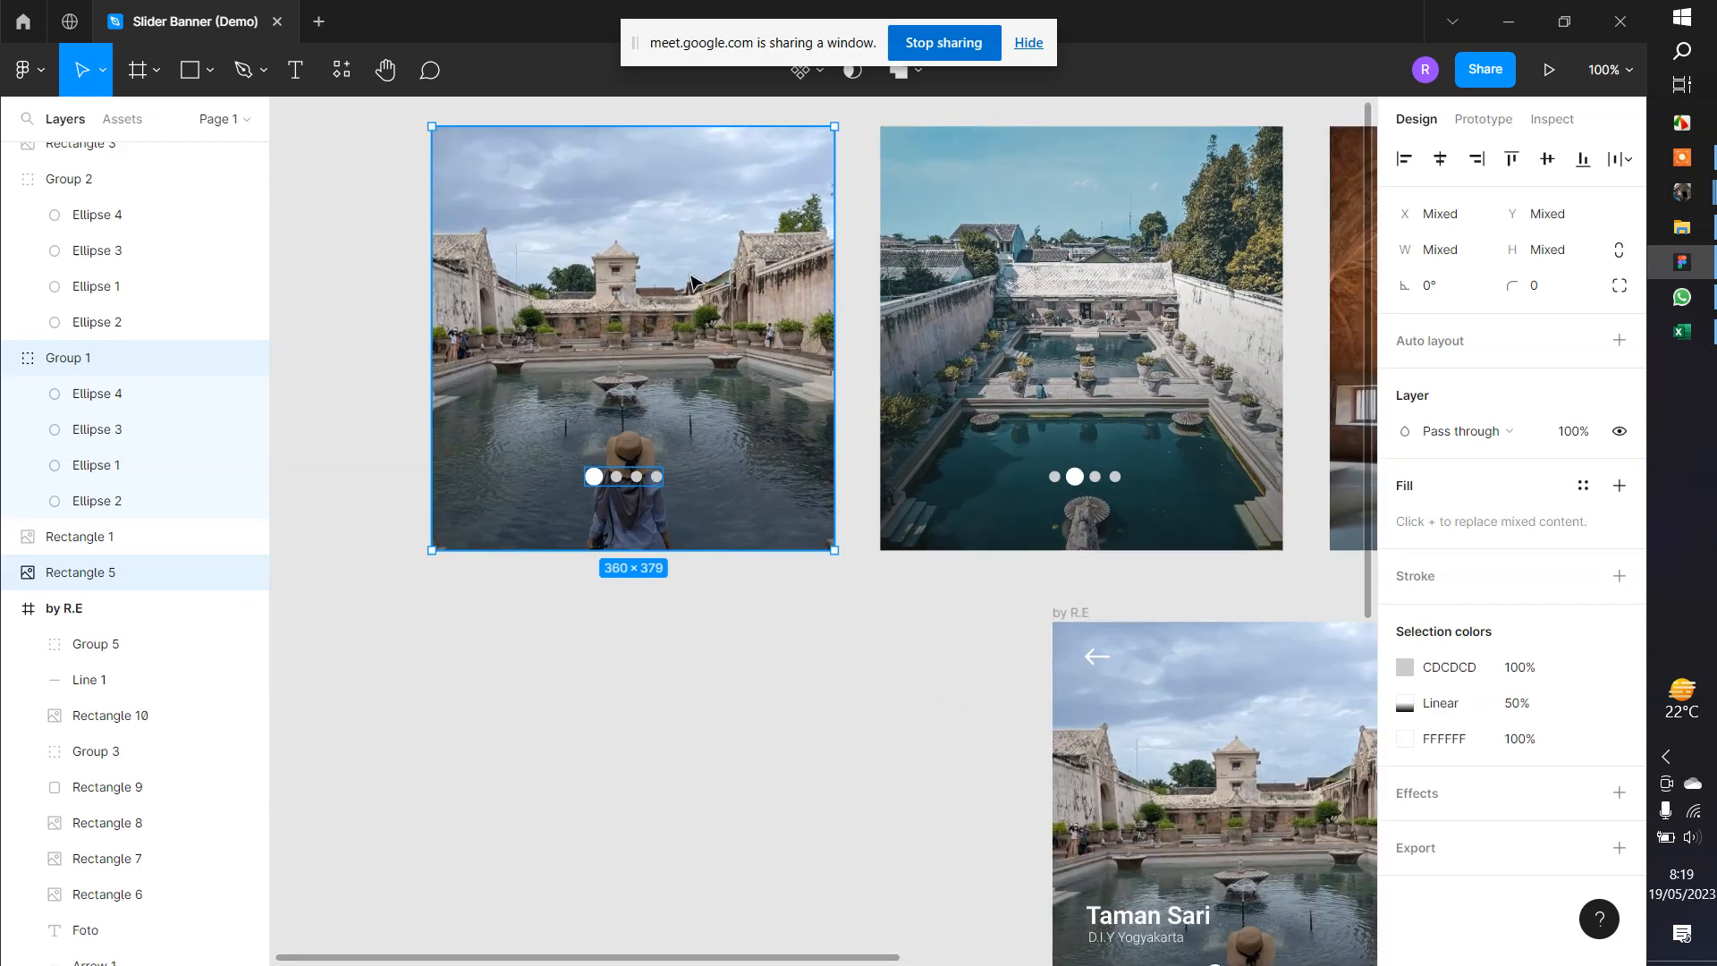
pyautogui.moveTo(691, 282); pyautogui.dragTo(726, 403)
pyautogui.hotkey('ctrl', 'g')
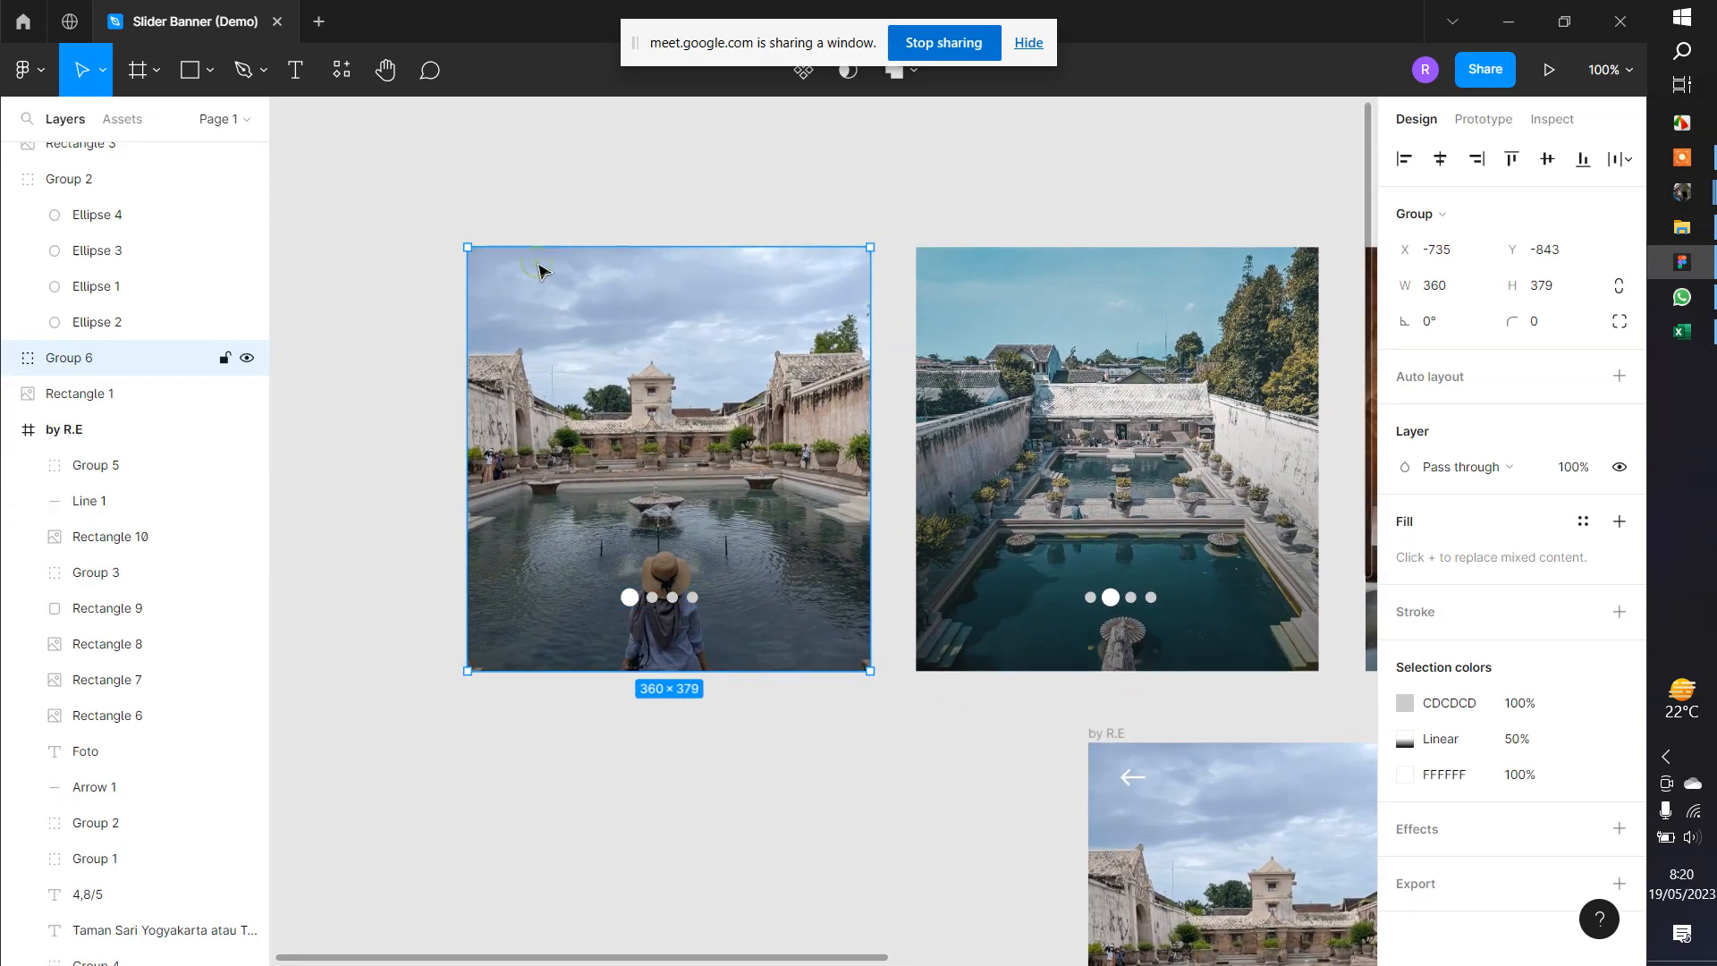
# Rename the first banner's group as Slide 1
pyautogui.doubleClick(78, 362)
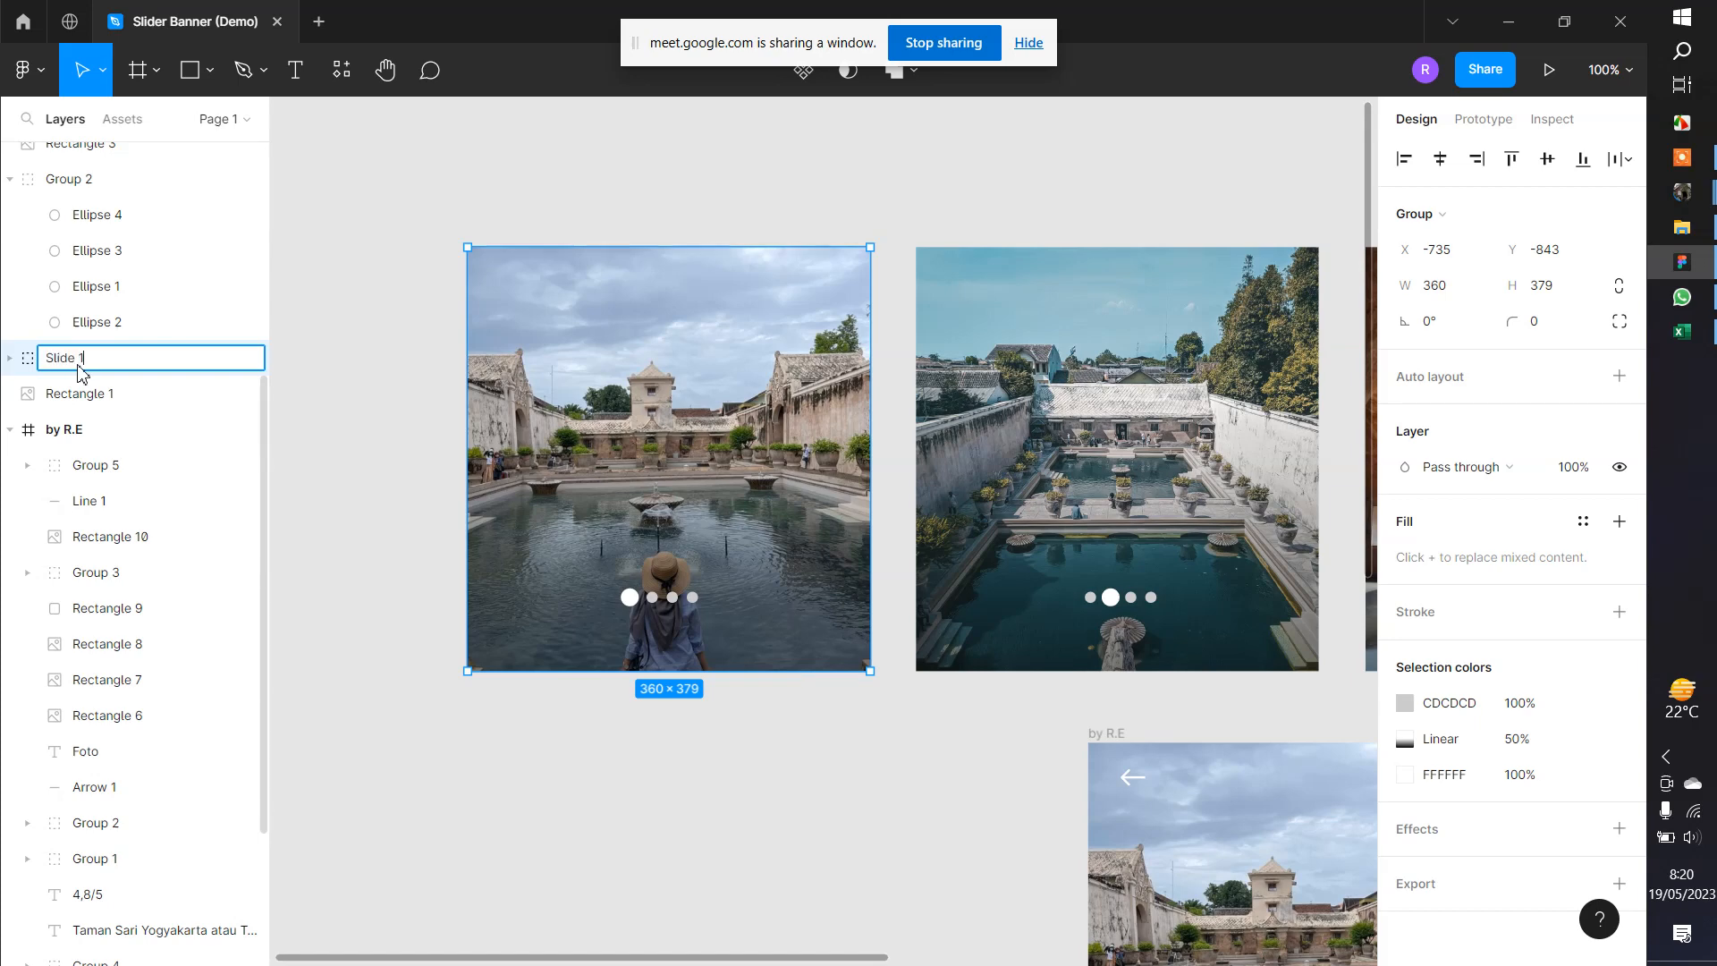
pyautogui.press('Return')
pyautogui.click(955, 176)
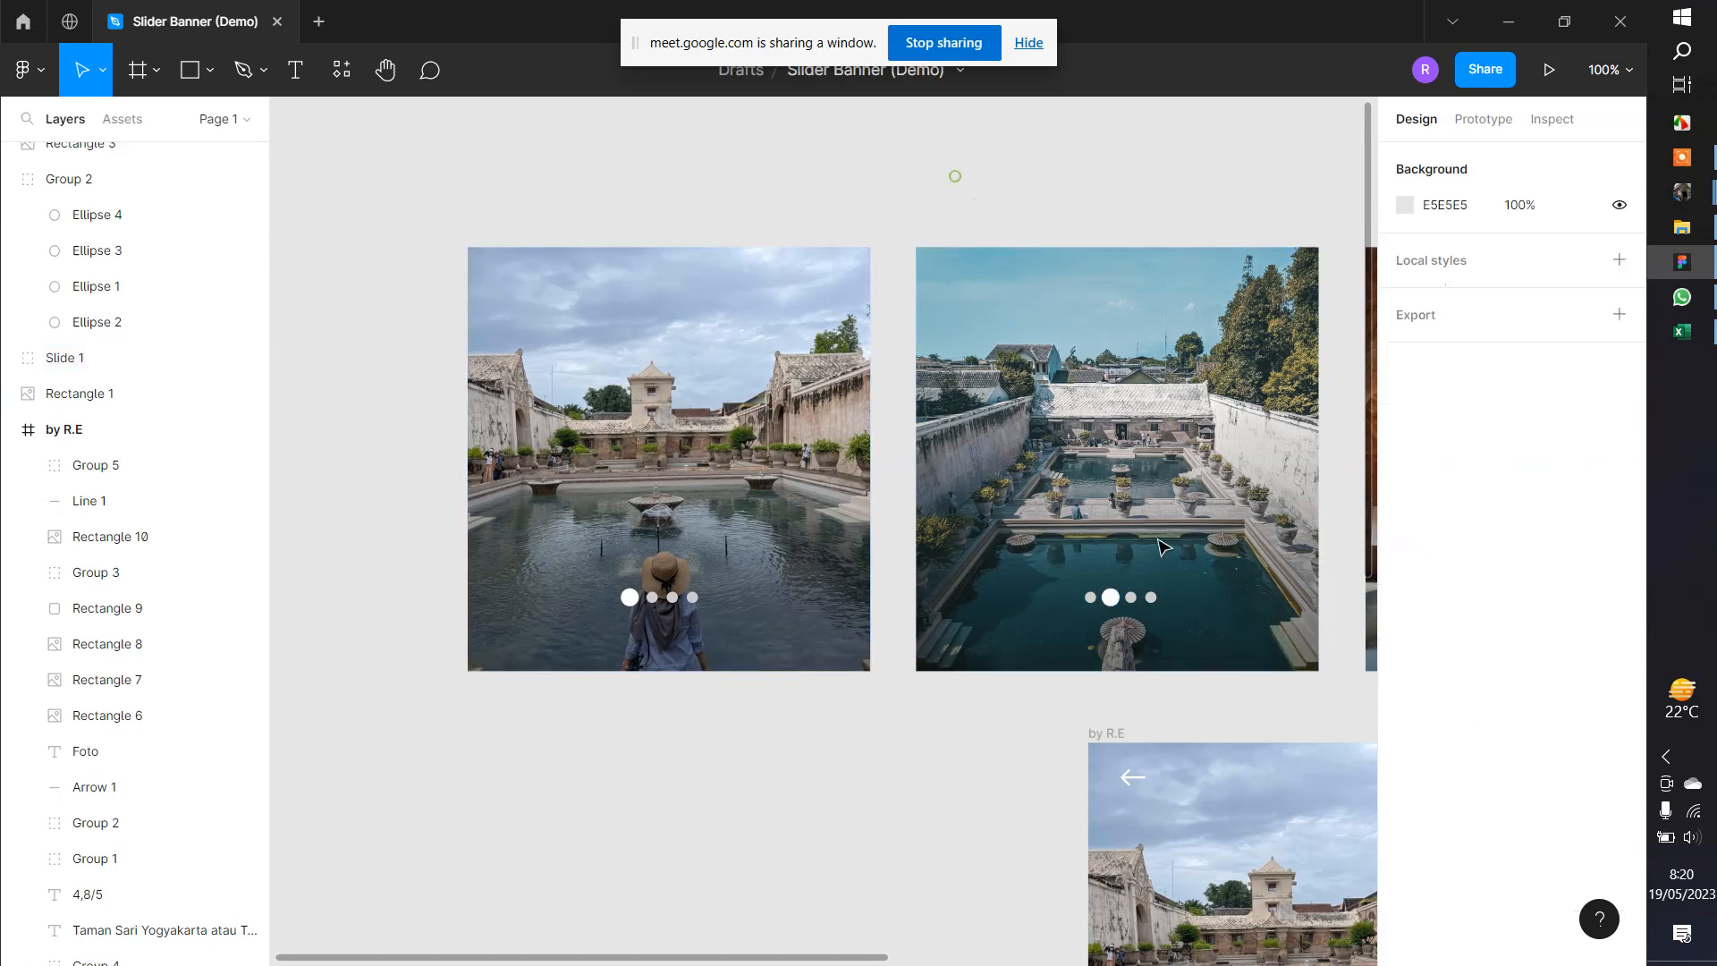
# Group the second banner photo with its indicator dots and rename the group as slide 2
pyautogui.moveTo(1158, 545); pyautogui.dragTo(1234, 615)
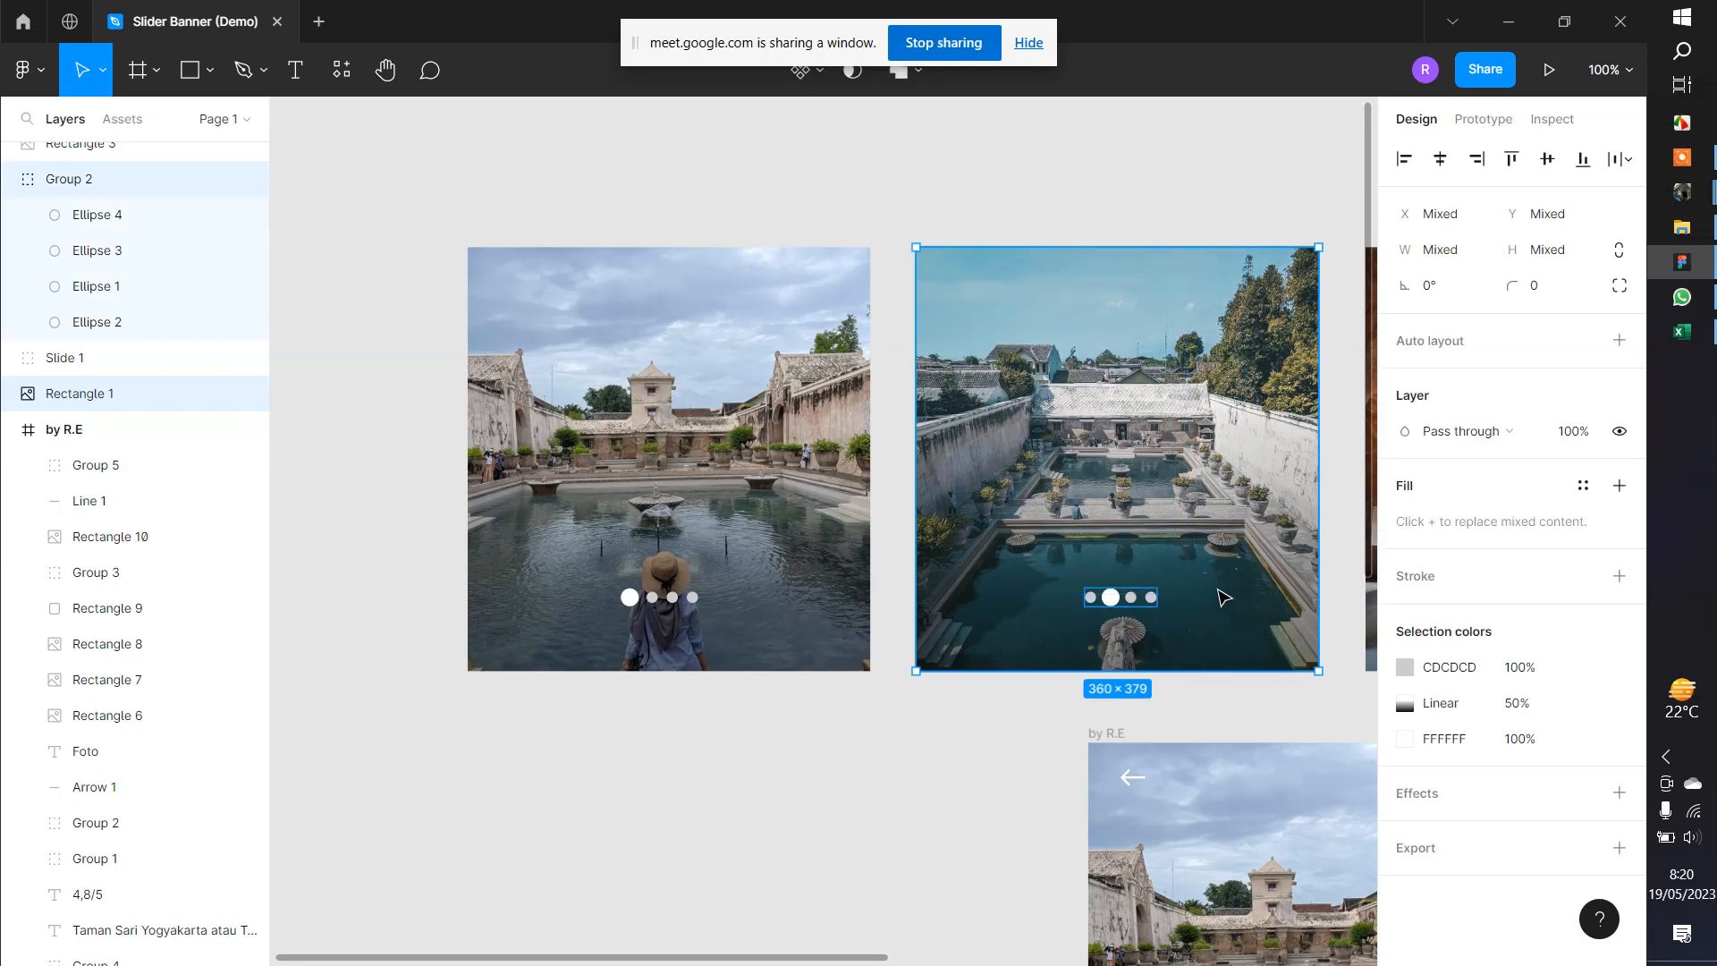
pyautogui.hotkey('ctrl', 'g')
pyautogui.hscroll(2, 1118, 402)
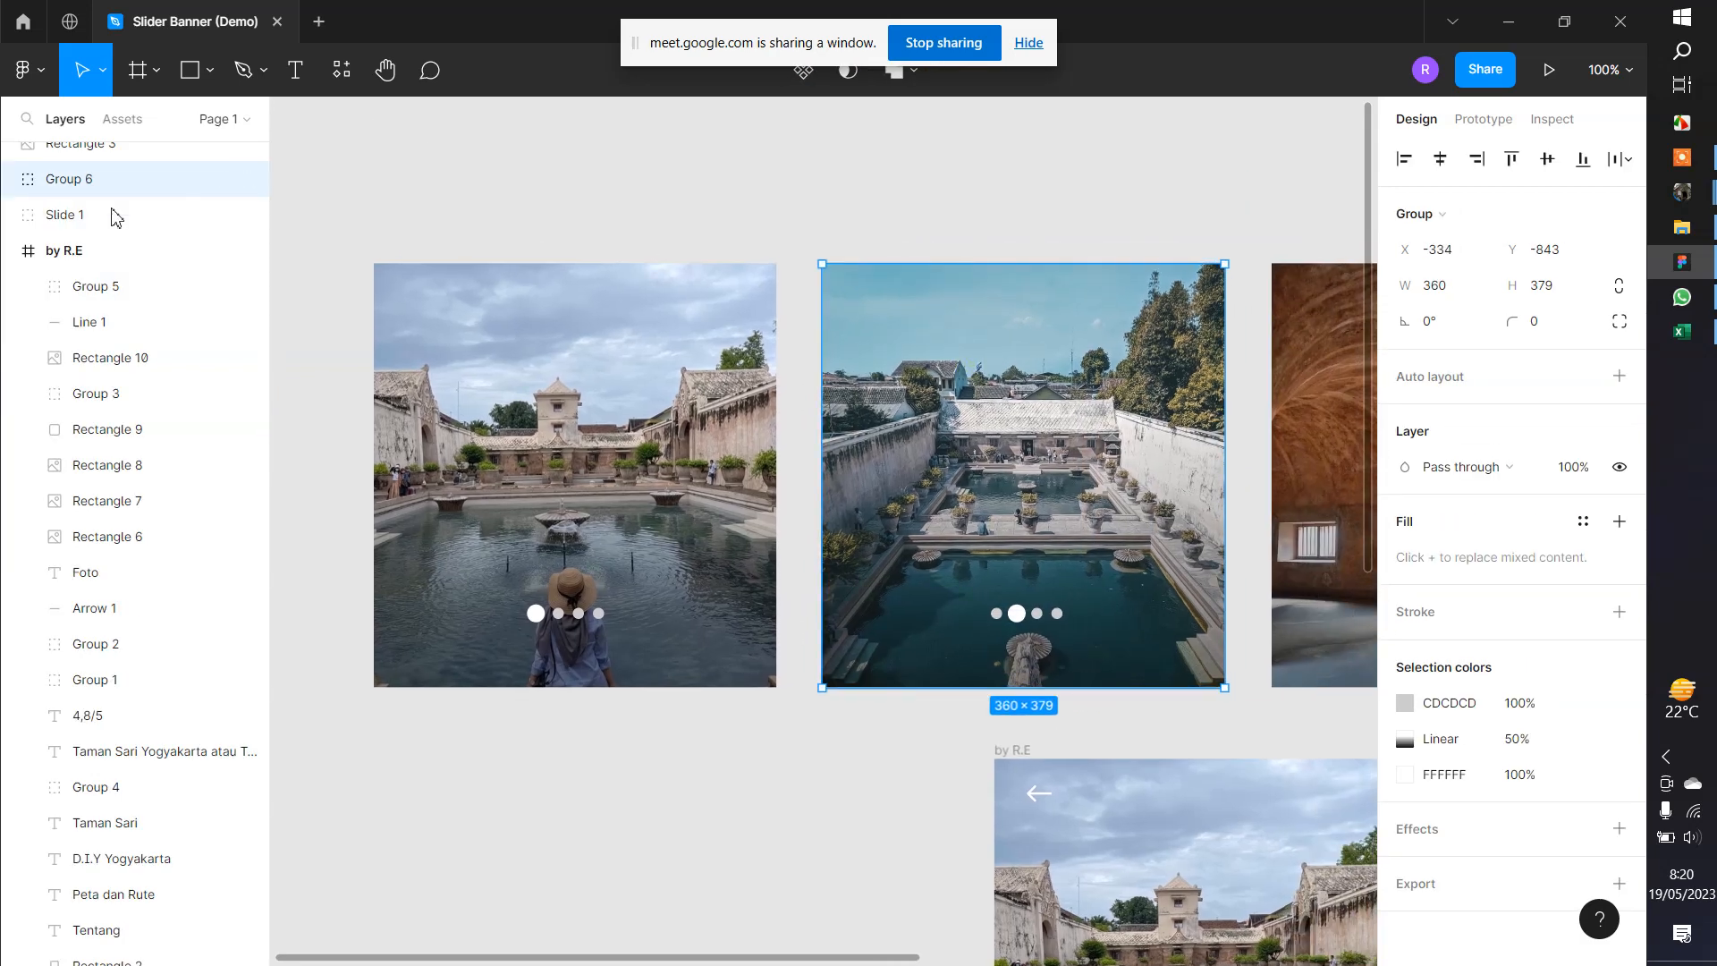
pyautogui.doubleClick(81, 181)
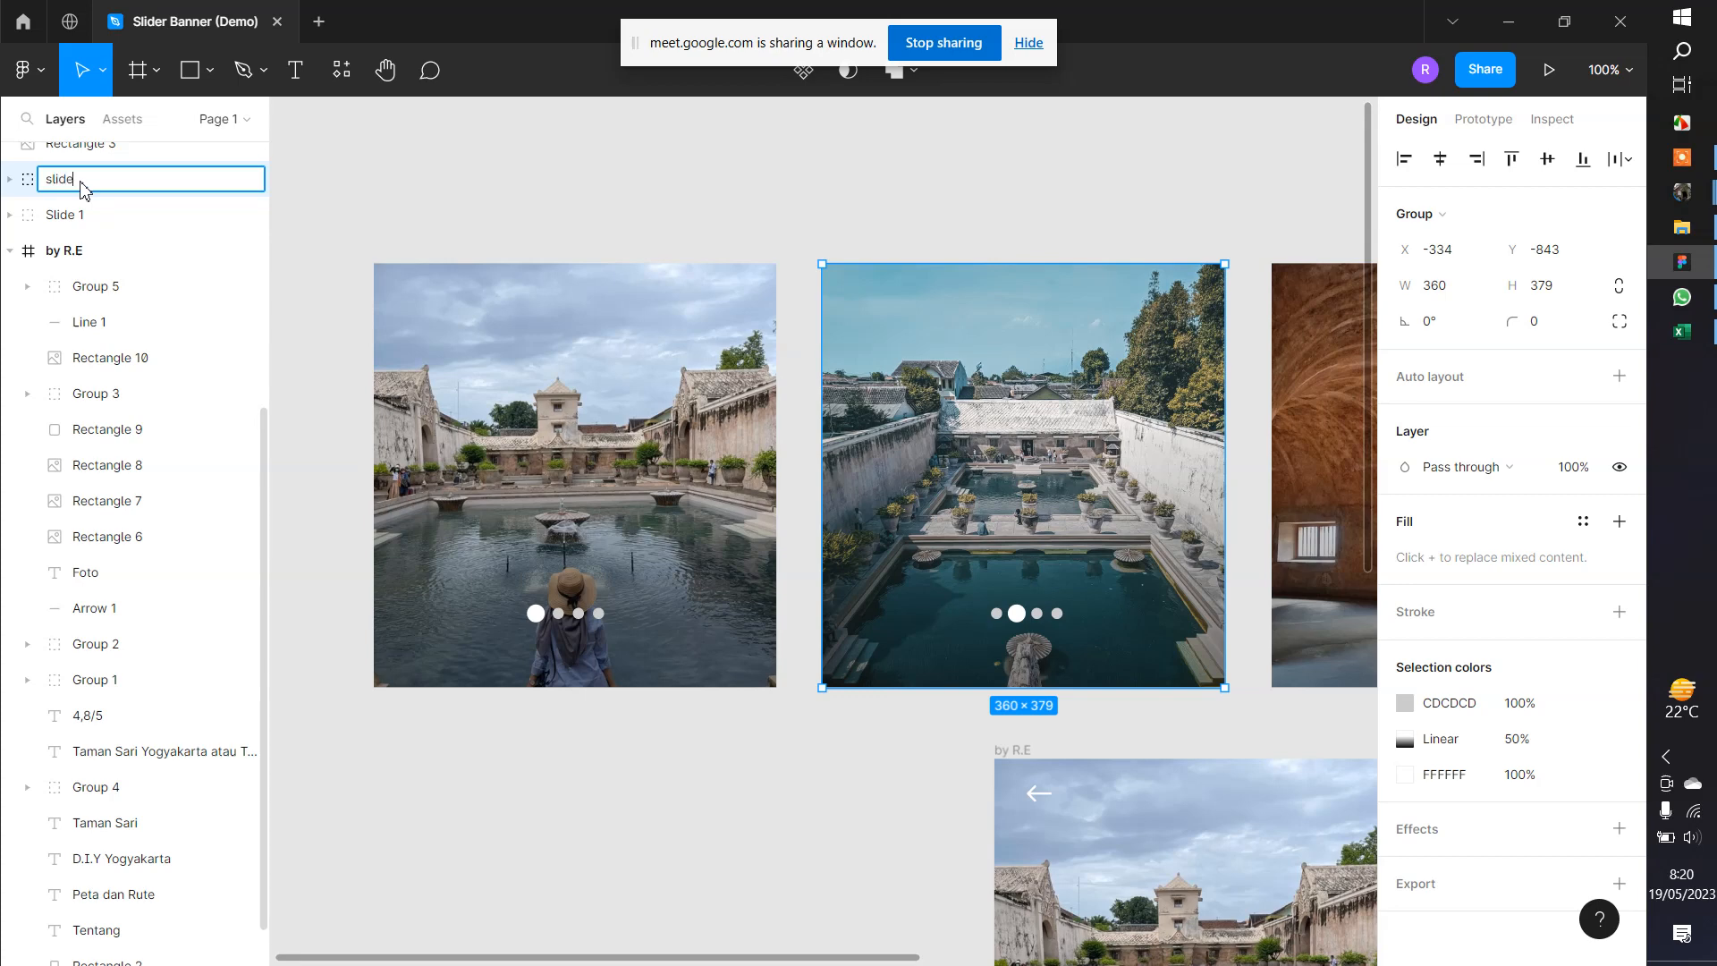
pyautogui.press('Return')
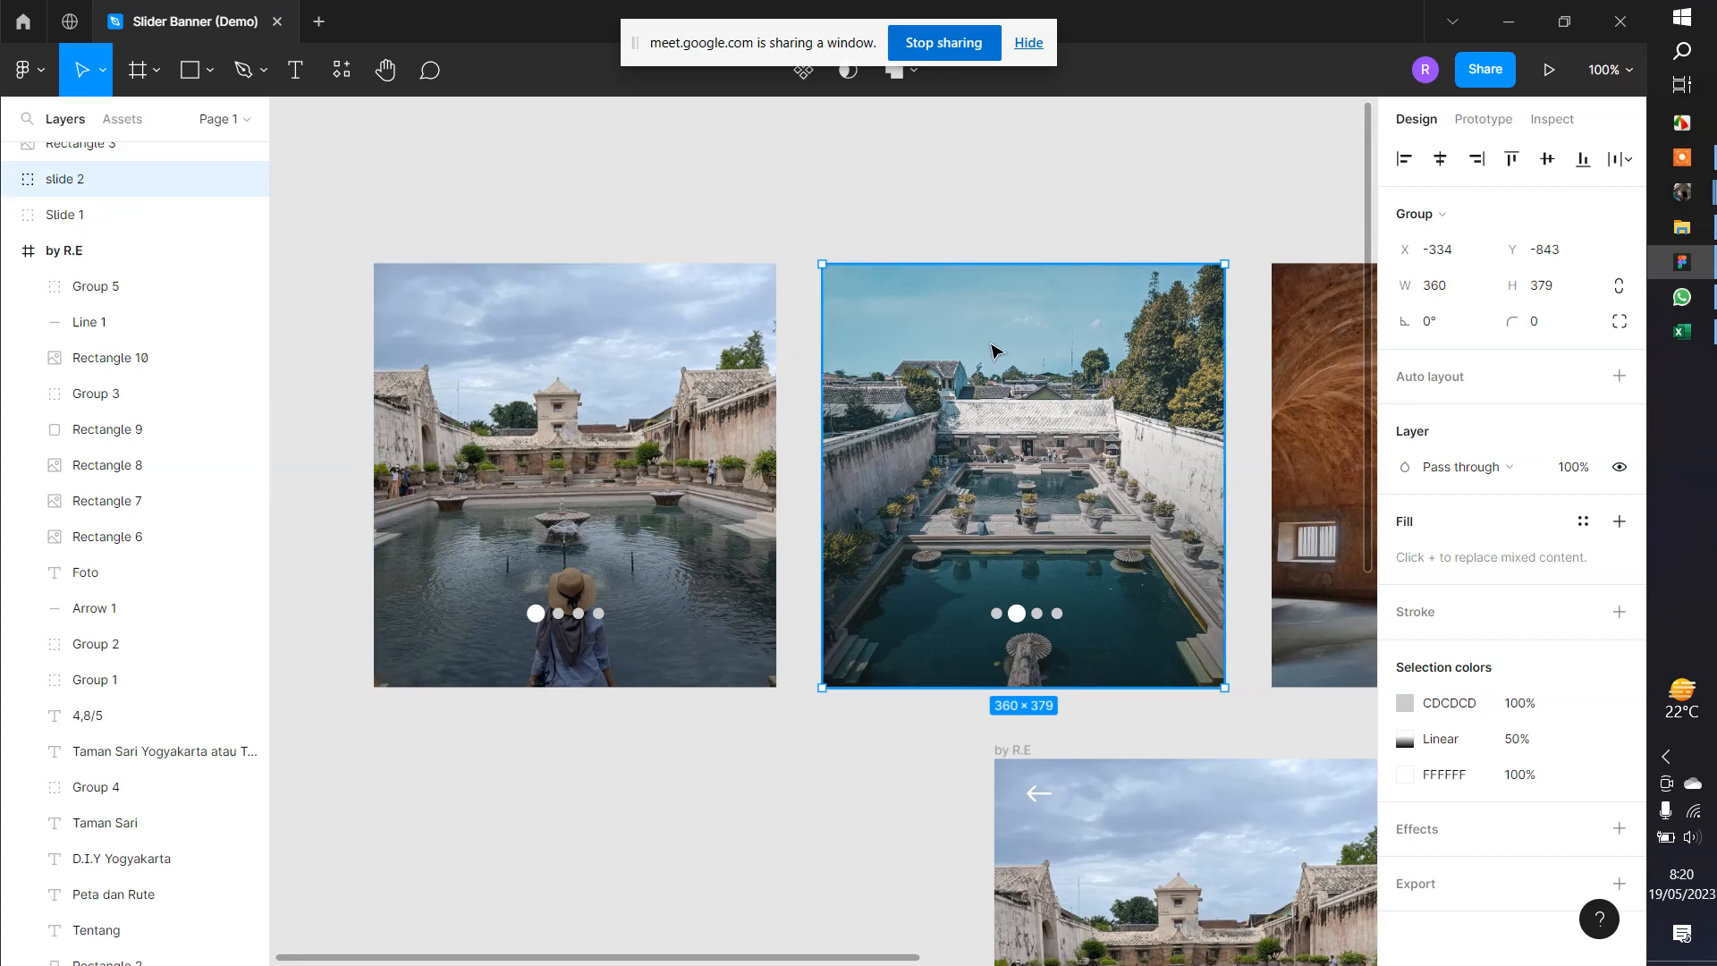
# Group the third banner photo with its indicator dots and rename the group as Slide 3
pyautogui.keyDown('ctrl'); pyautogui.scroll(-3, 1001, 353); pyautogui.keyUp('ctrl')
pyautogui.hscroll(3, 943, 382)
pyautogui.click(941, 383)
pyautogui.moveTo(937, 245); pyautogui.dragTo(1099, 593)
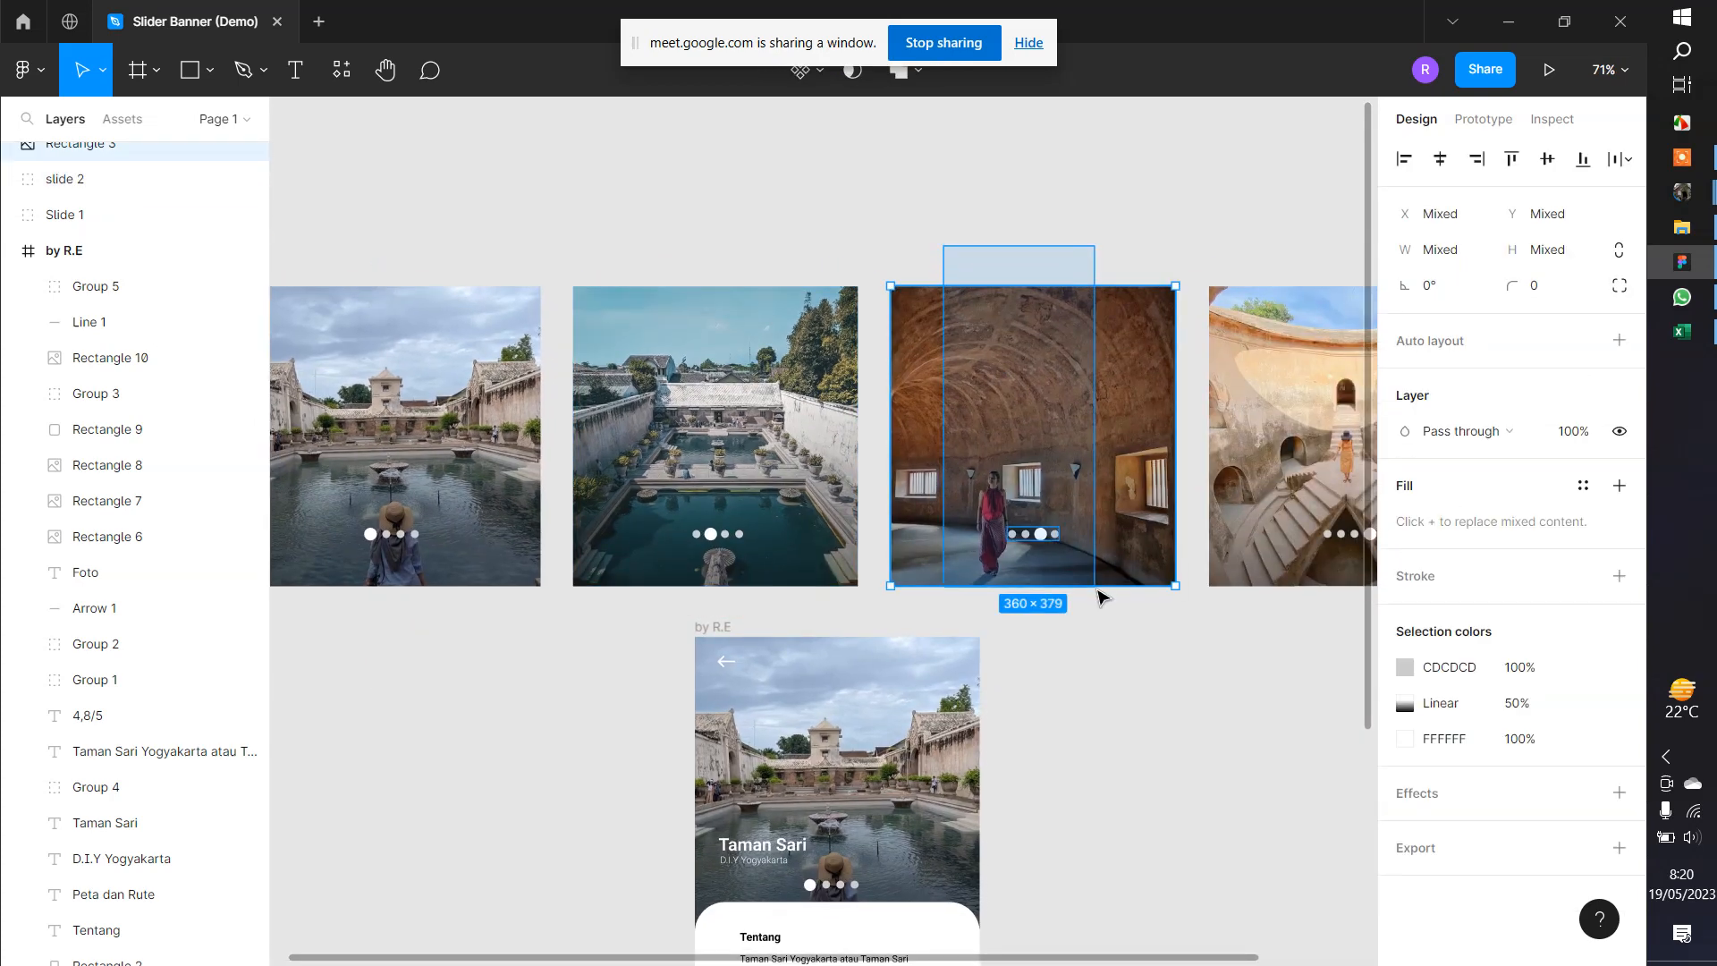
pyautogui.click(955, 416)
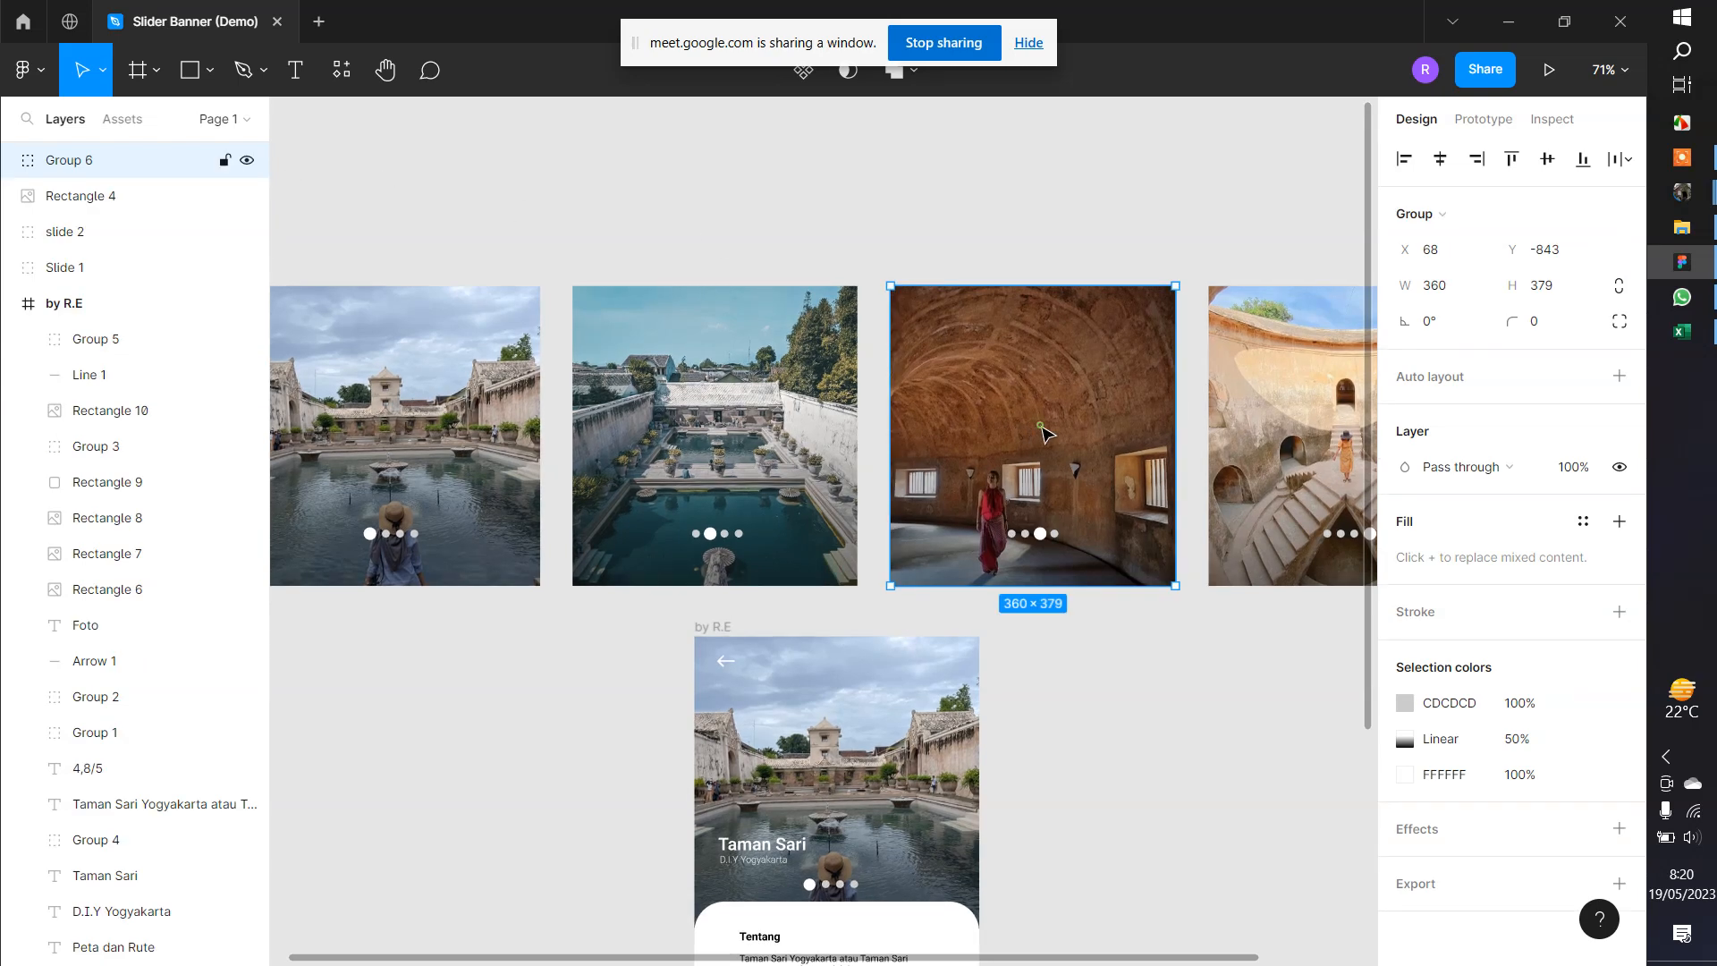
pyautogui.doubleClick(70, 161)
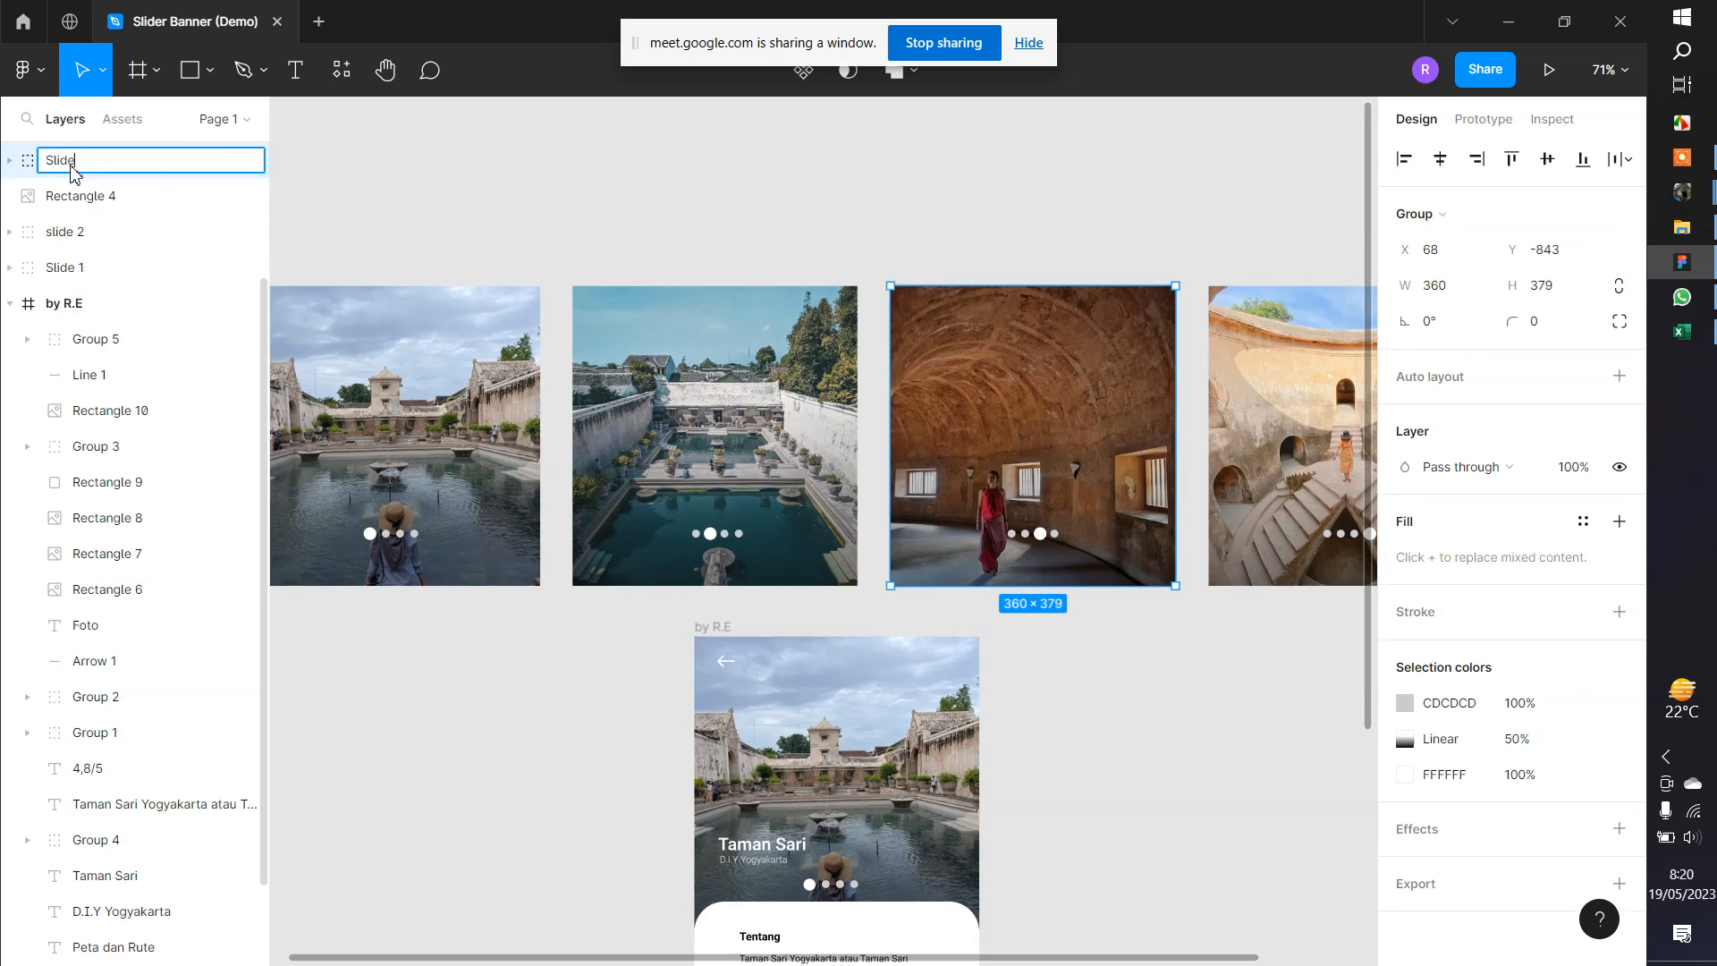
pyautogui.press('Return')
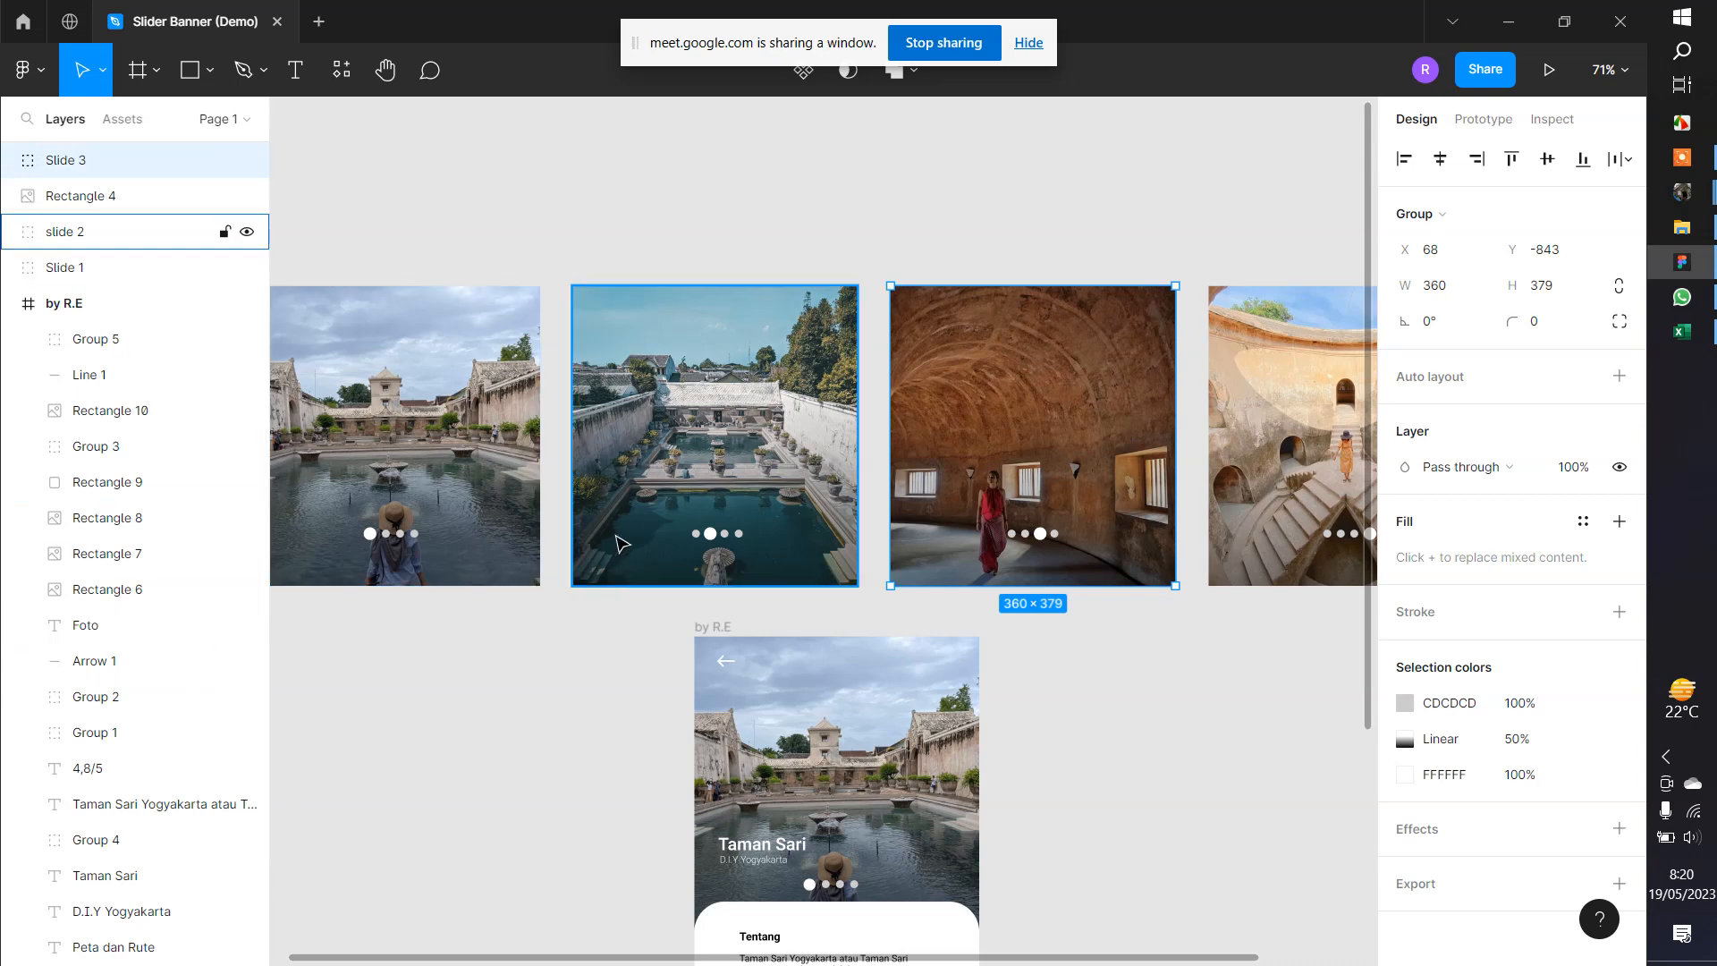
# Group the fourth banner photo with its indicator dots and rename the group as Slide 4
pyautogui.moveTo(1231, 533); pyautogui.dragTo(1153, 524)
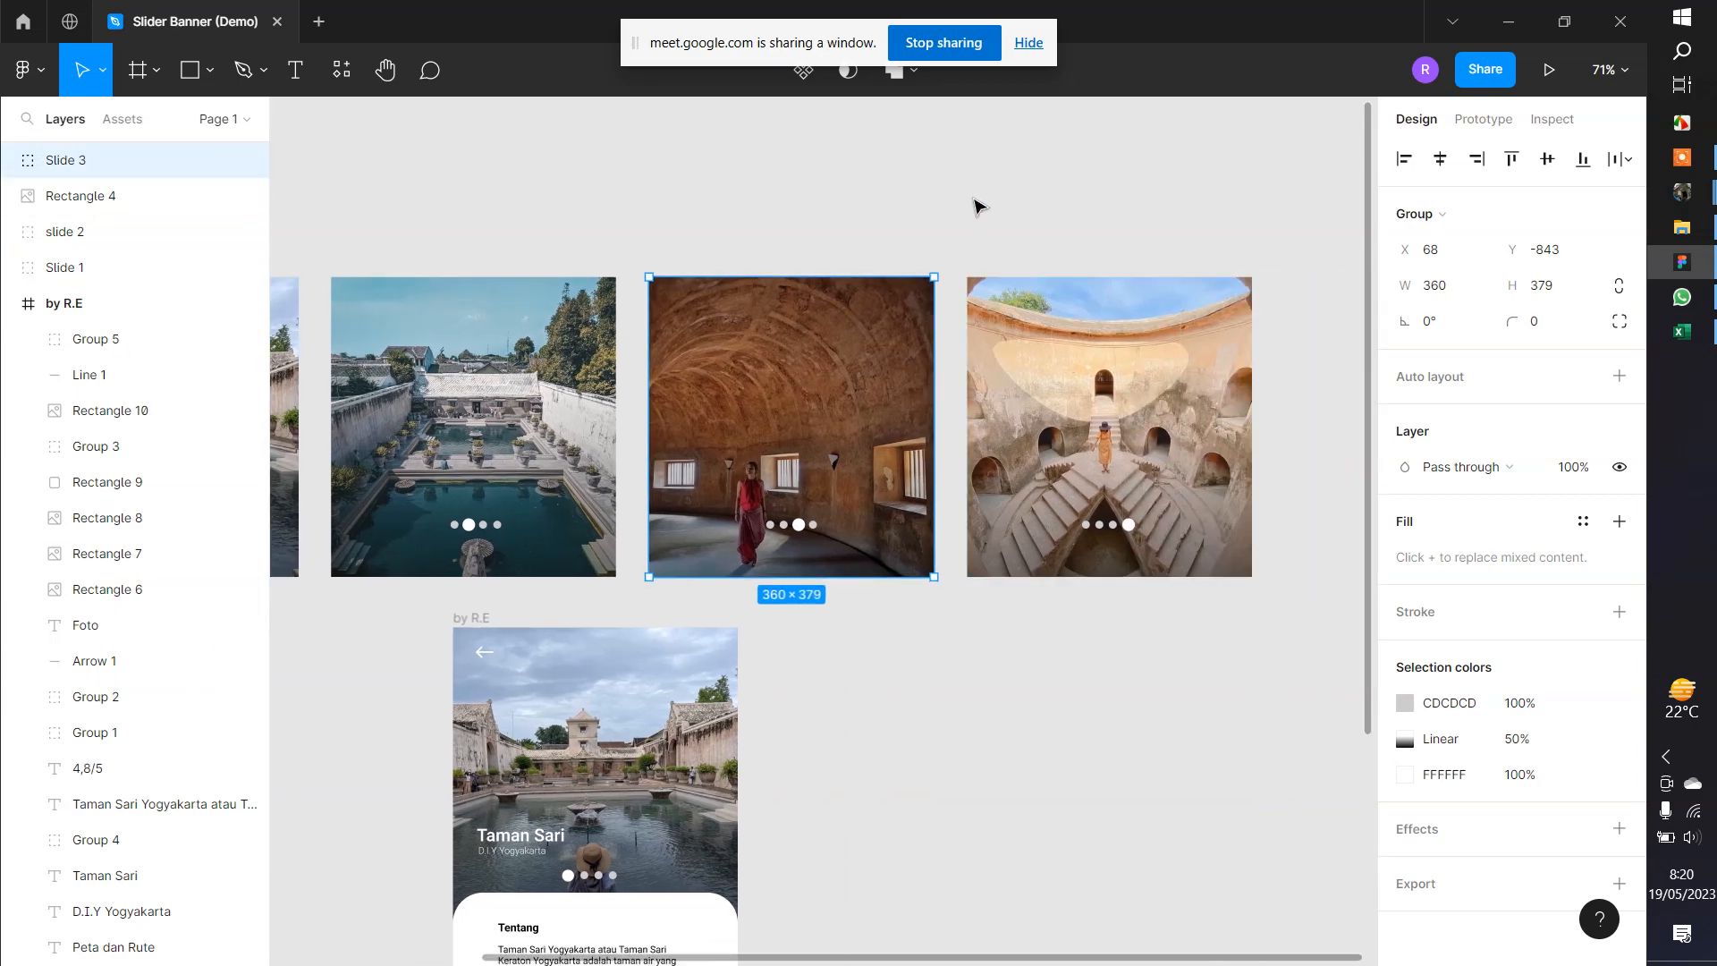
pyautogui.moveTo(970, 201); pyautogui.dragTo(1120, 606)
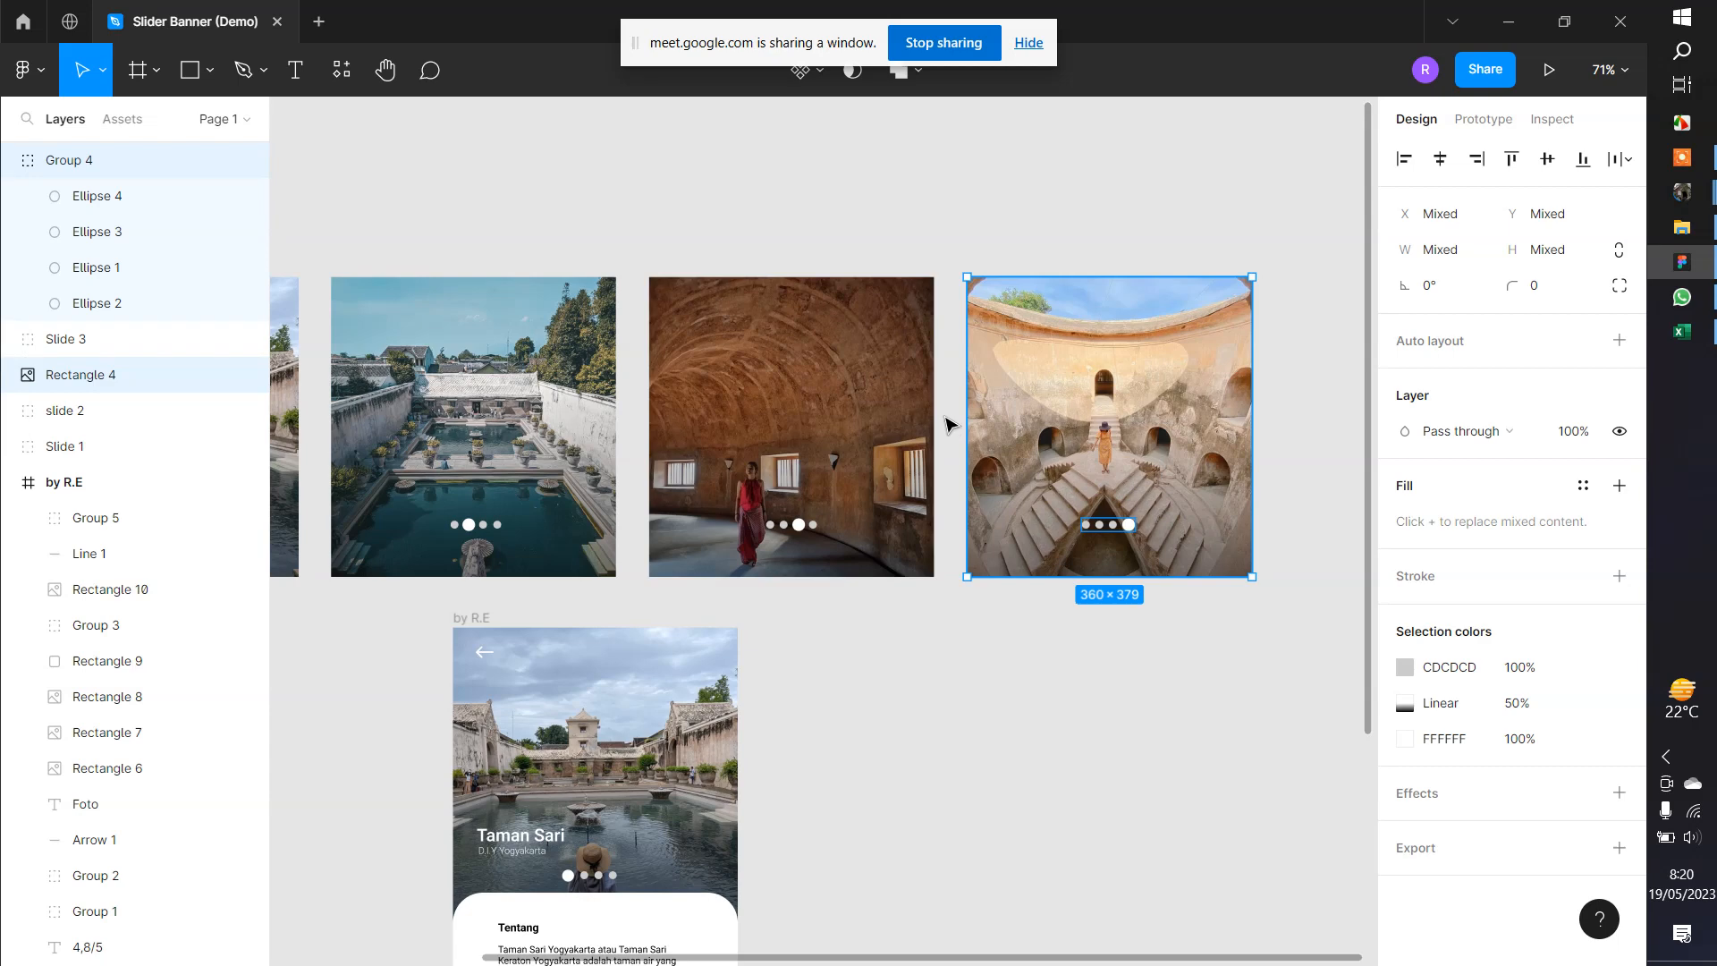
pyautogui.hotkey('ctrl', 'g')
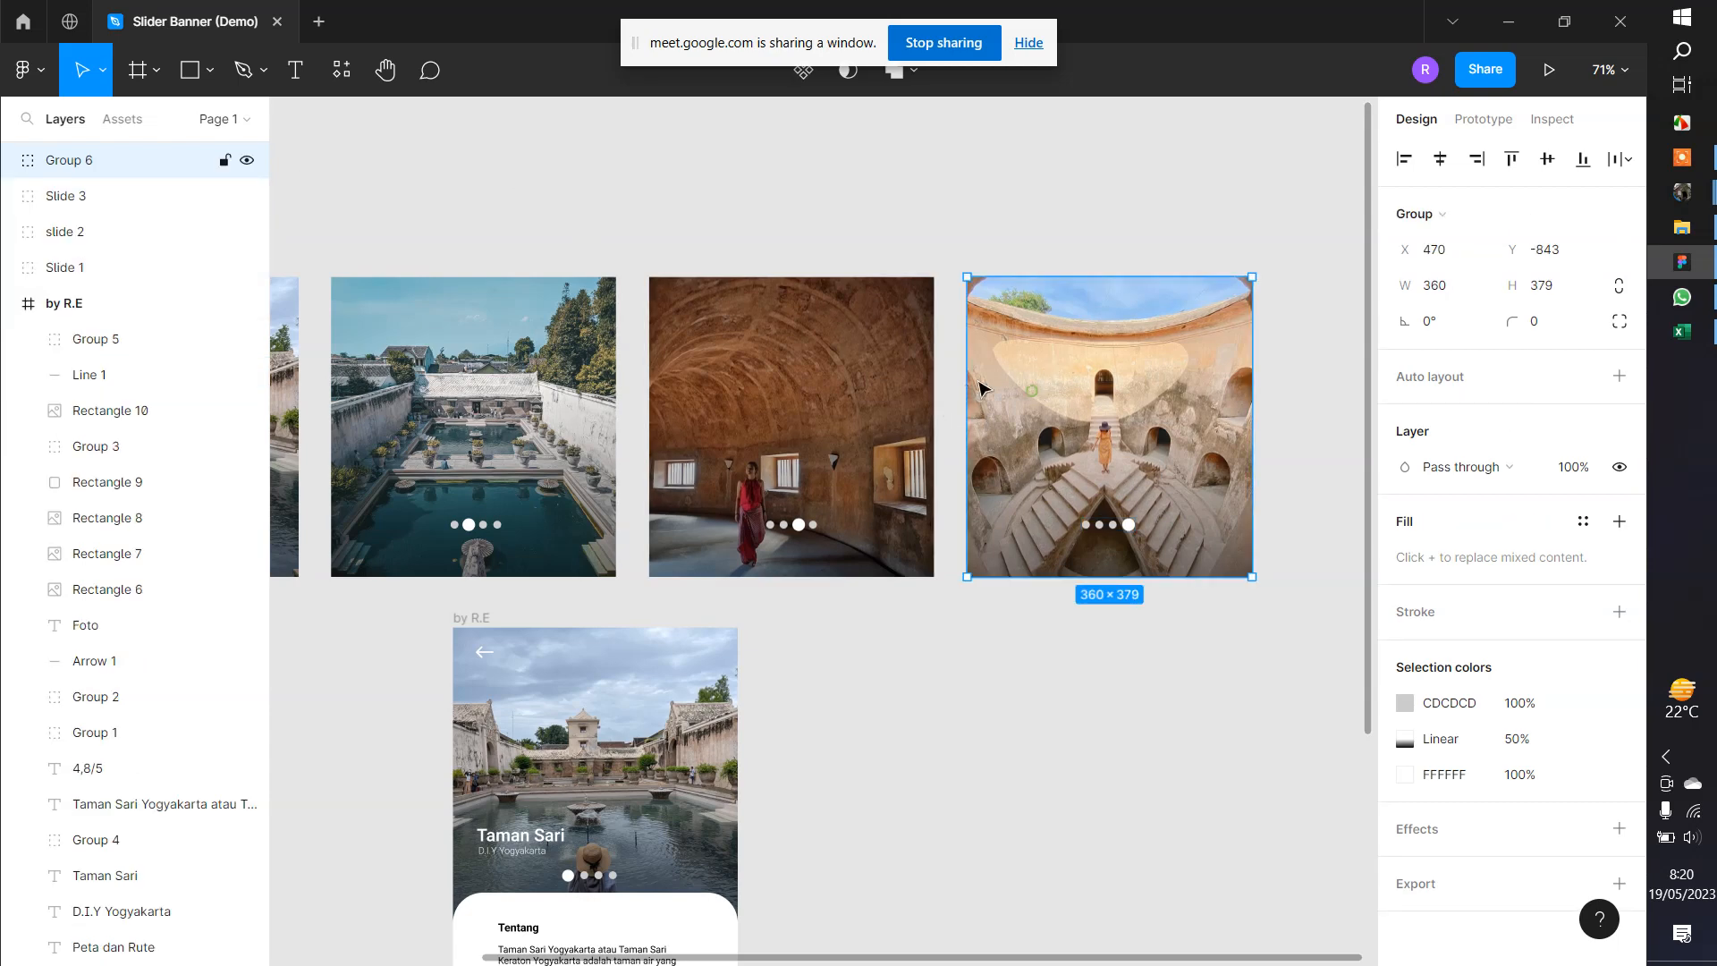
pyautogui.doubleClick(71, 167)
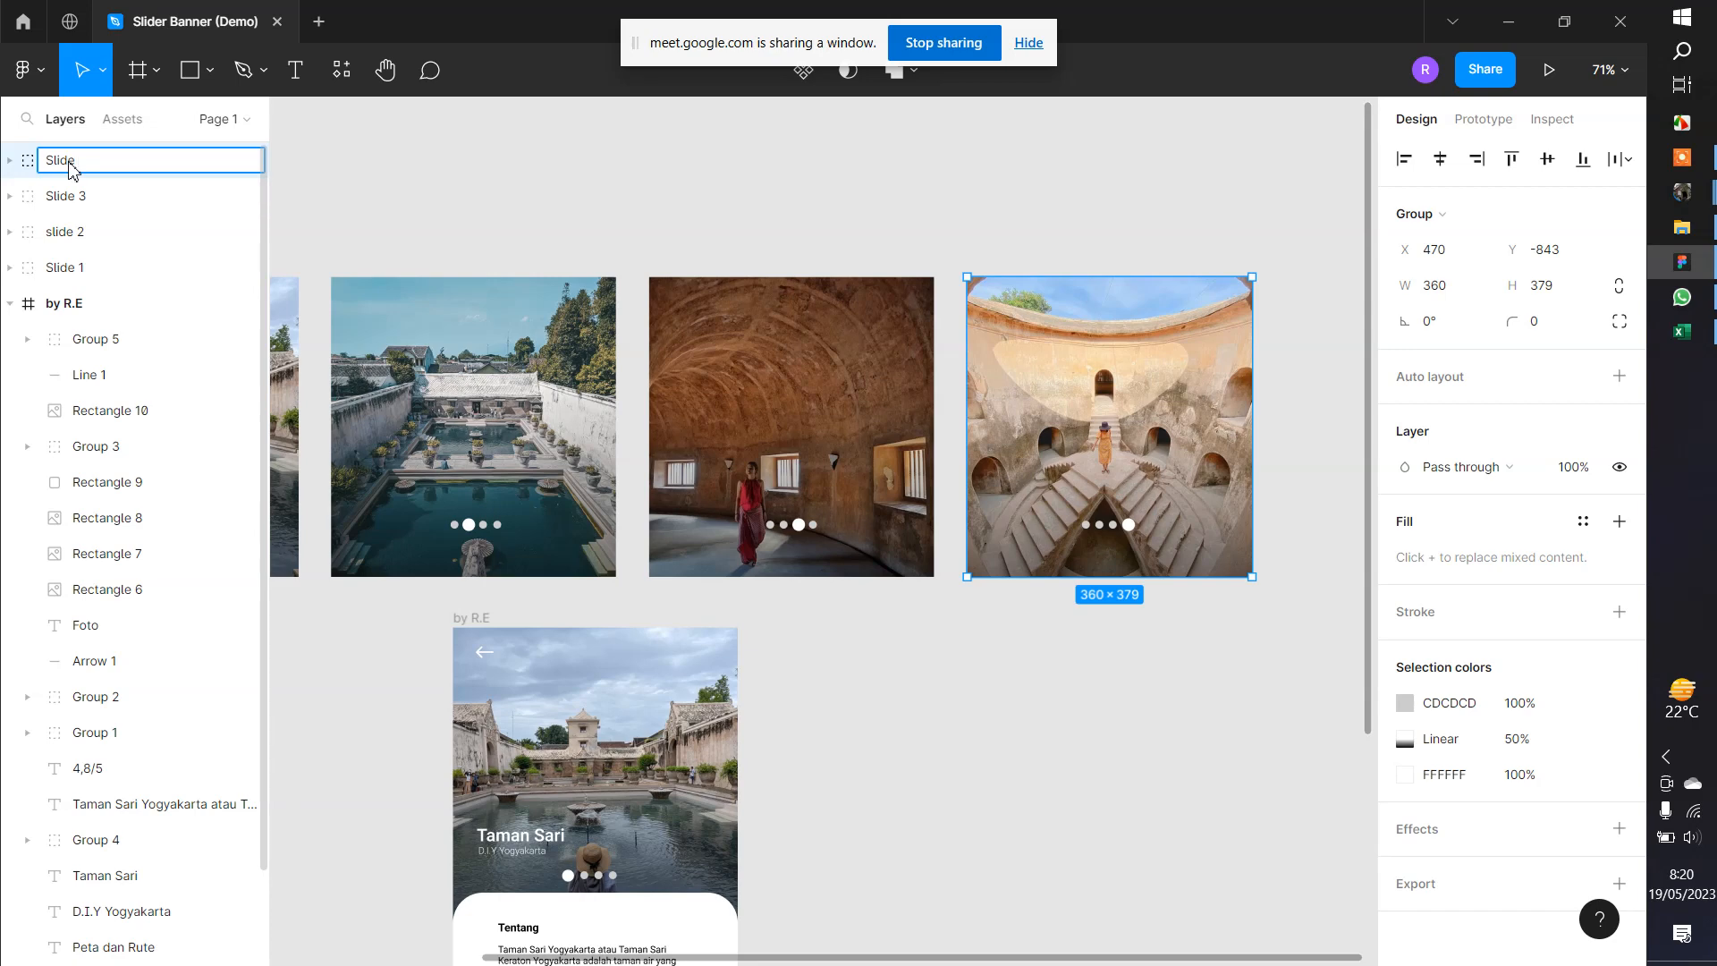
pyautogui.write('Slide 4')
pyautogui.press('Return')
# Delete the header photo and its indicator dots from the Taman Sari mobile screen
pyautogui.scroll(-2, 517, 317)
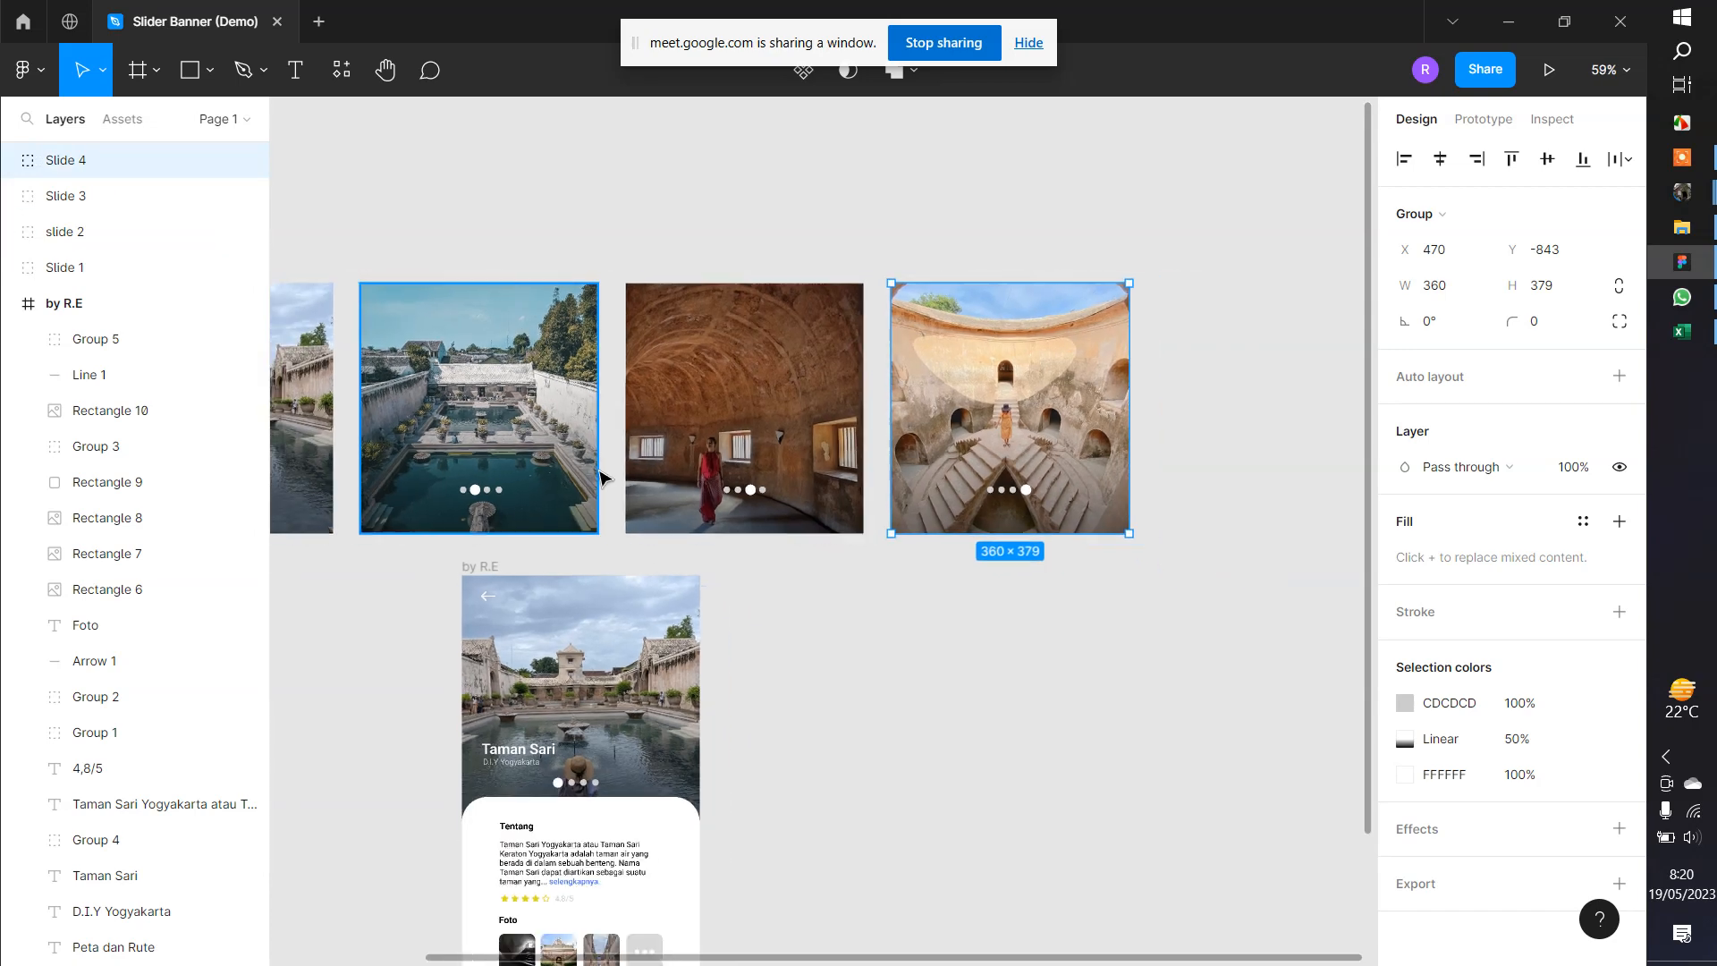
pyautogui.scroll(-3, 590, 523)
pyautogui.hscroll(-5, 590, 523)
pyautogui.moveTo(595, 453); pyautogui.dragTo(747, 499)
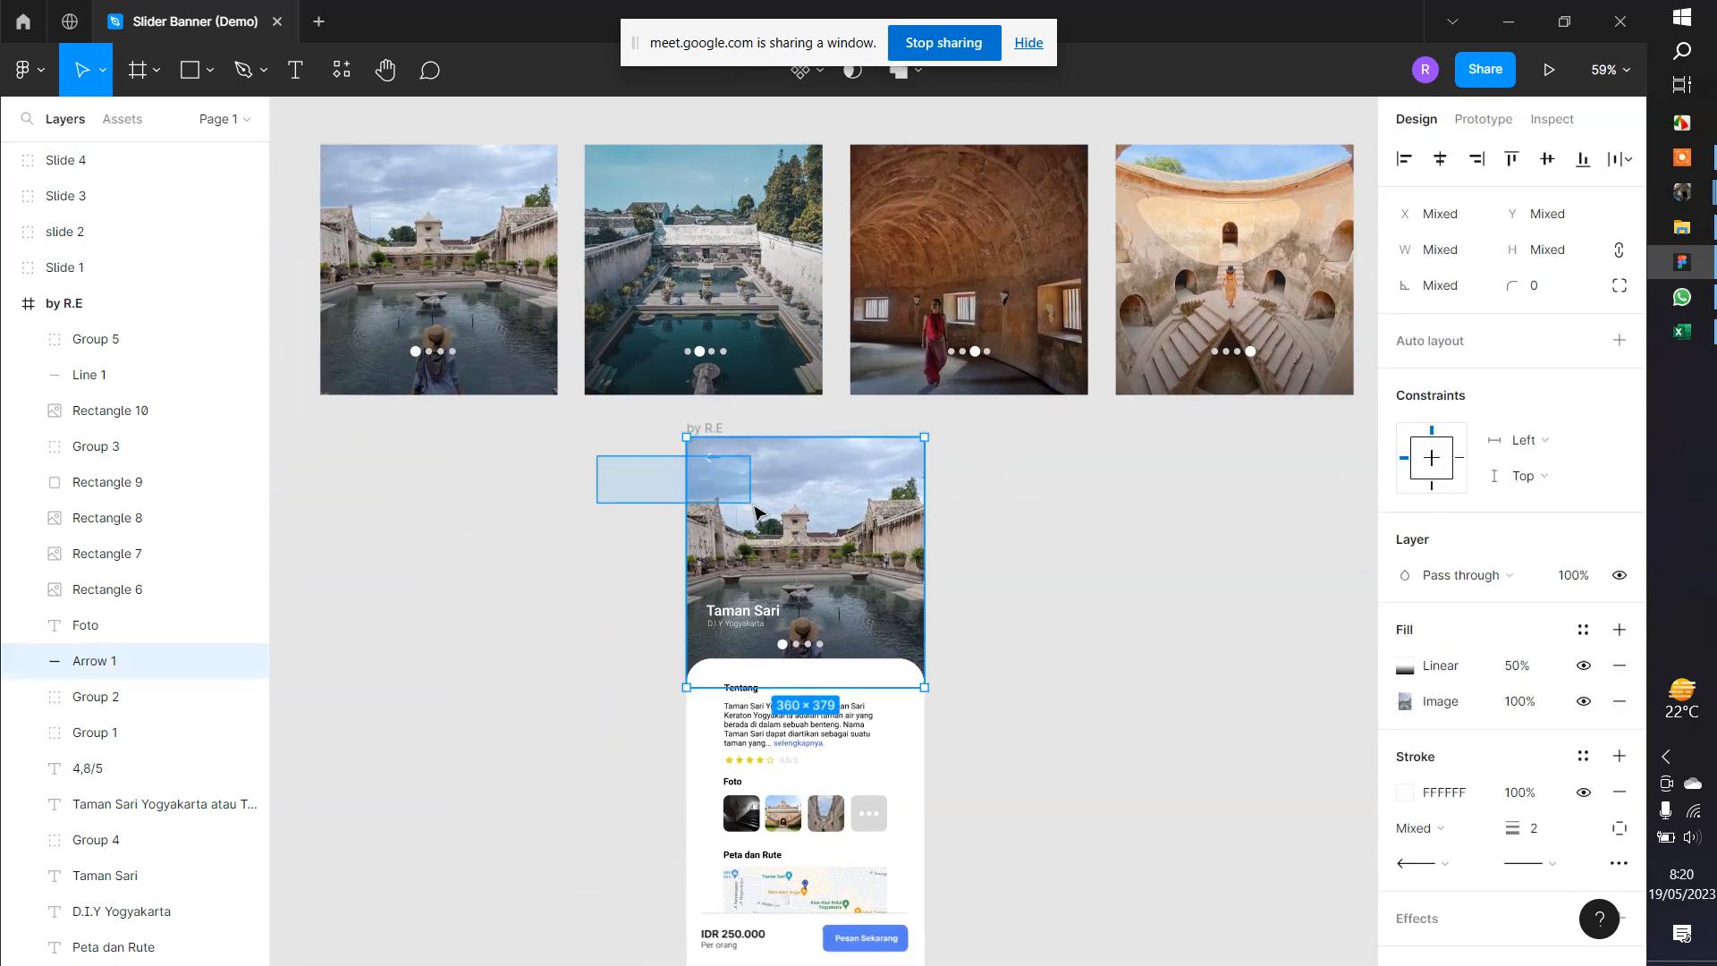
pyautogui.moveTo(971, 642); pyautogui.dragTo(823, 609)
pyautogui.scroll(-3, 829, 604)
pyautogui.scroll(-3, 832, 608)
pyautogui.press('Delete')
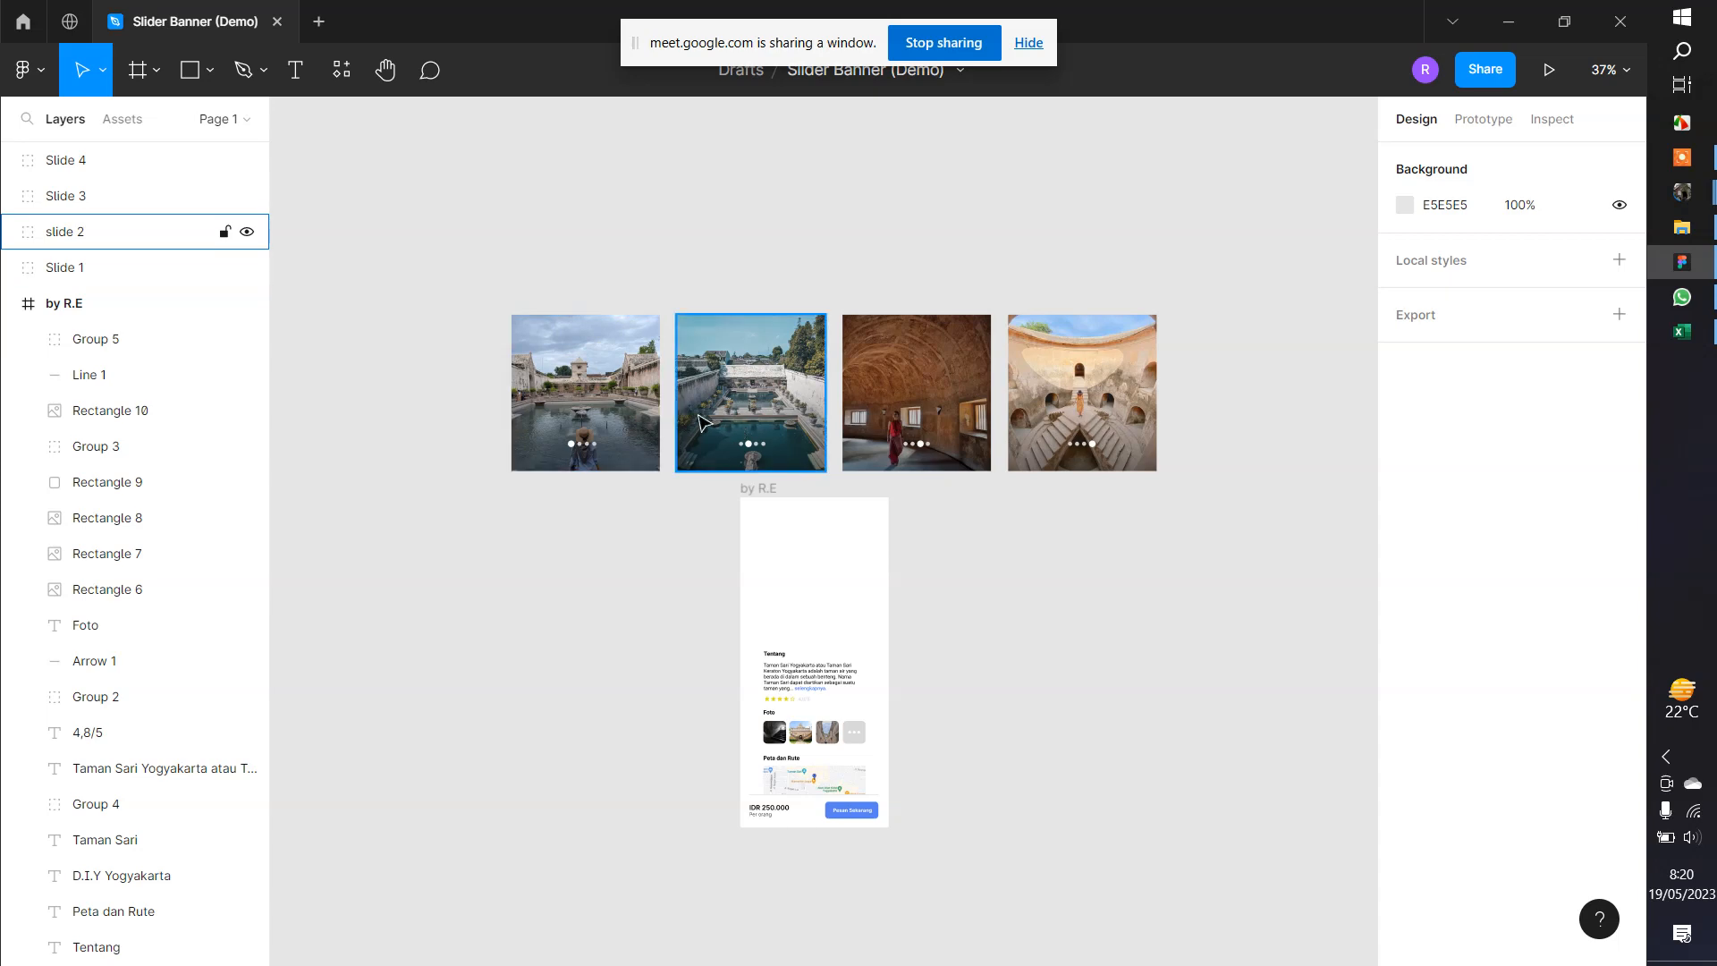
# Move the four slide groups together farther above the mobile screen, to Y -1064
pyautogui.scroll(2, 605, 377)
pyautogui.scroll(-3, 590, 410)
pyautogui.moveTo(521, 268); pyautogui.dragTo(1028, 358)
pyautogui.click(1252, 502)
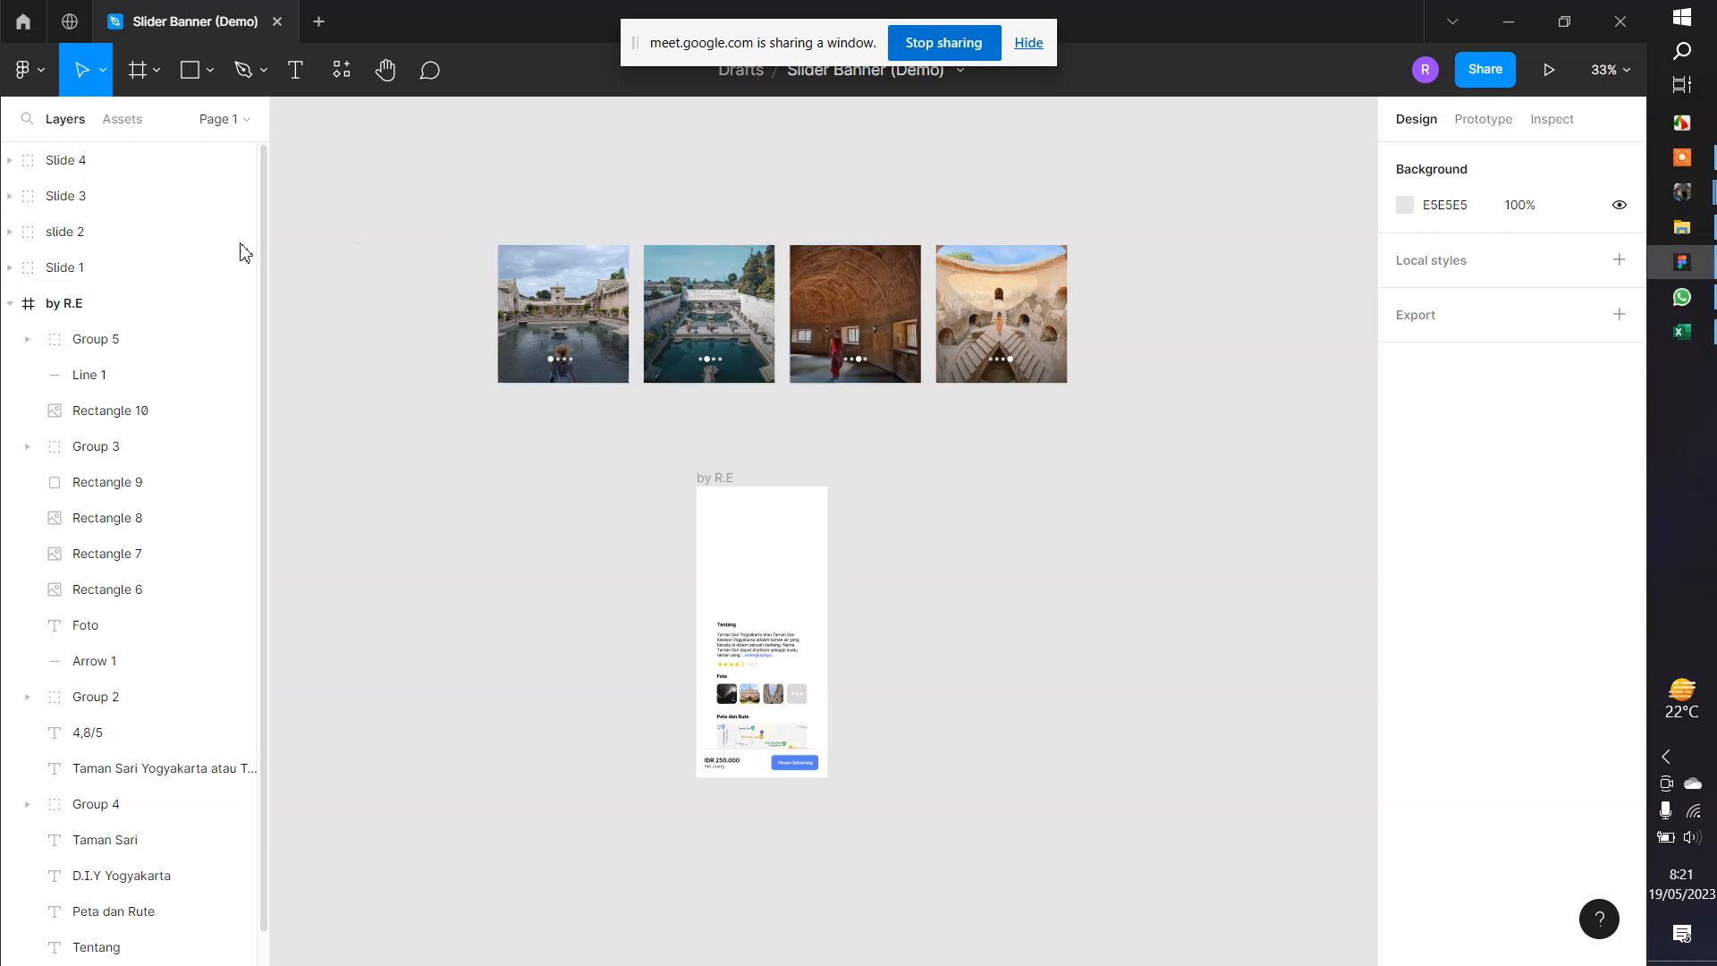
pyautogui.click(563, 313)
pyautogui.click(709, 313)
pyautogui.click(855, 313)
pyautogui.click(968, 313)
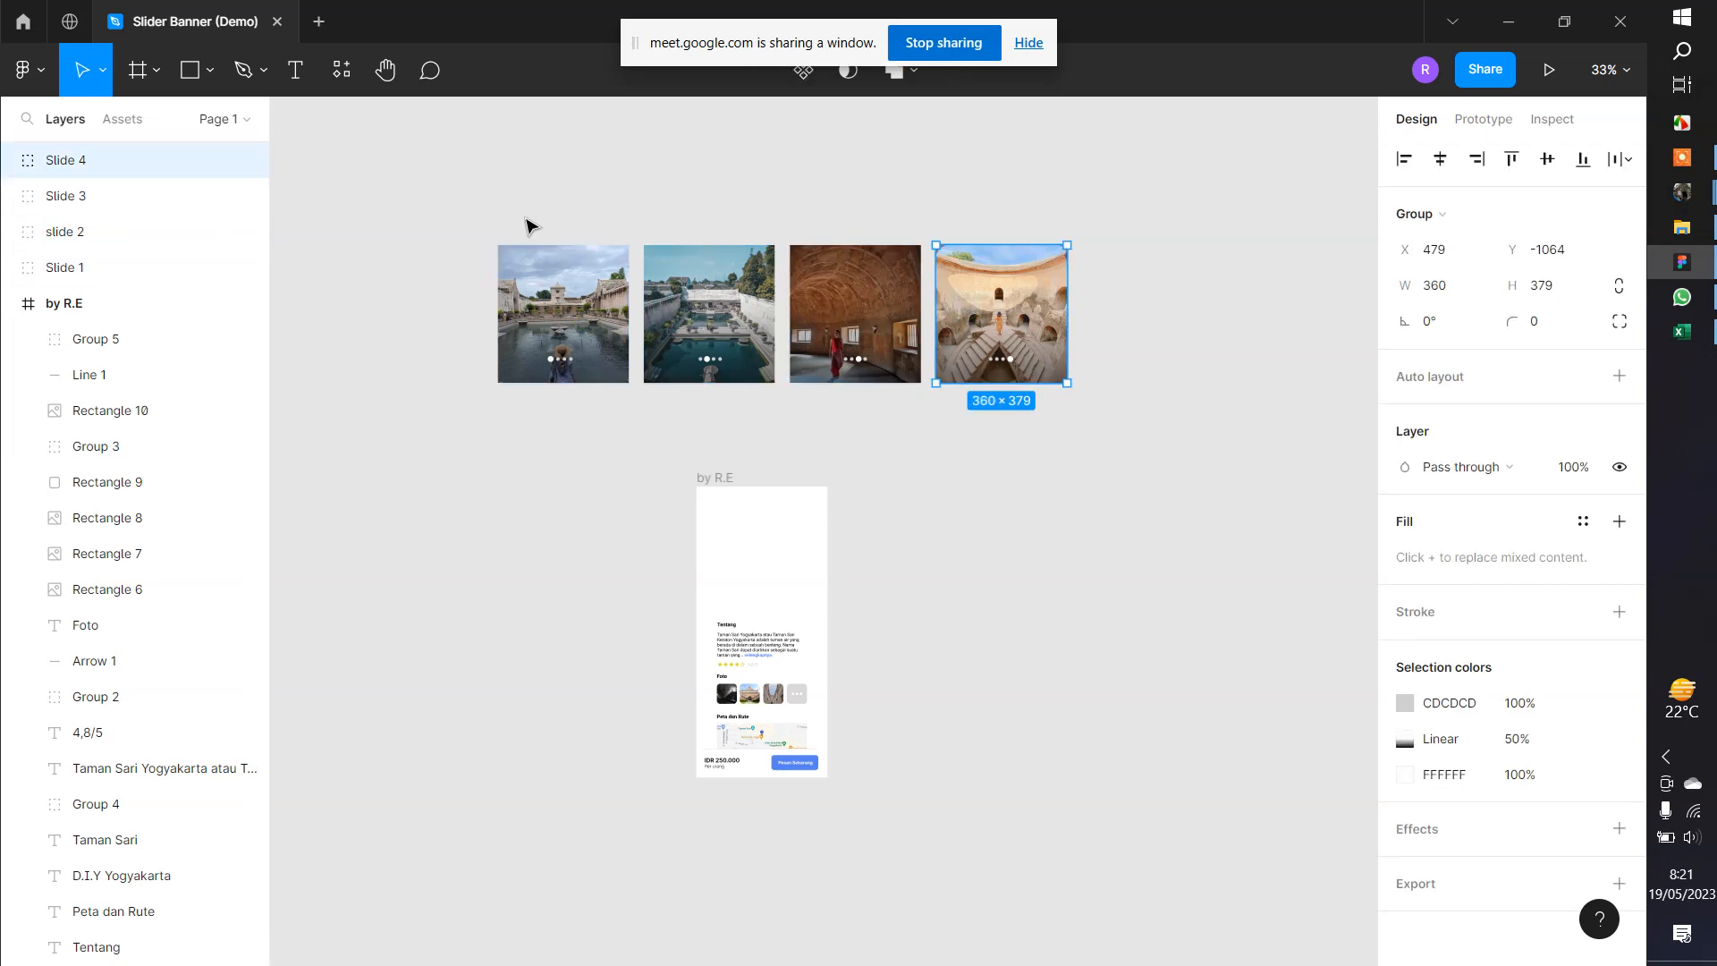
# Move the screen-sharing notice aside and turn the Slide 1 group into a component
pyautogui.scroll(5, 527, 223)
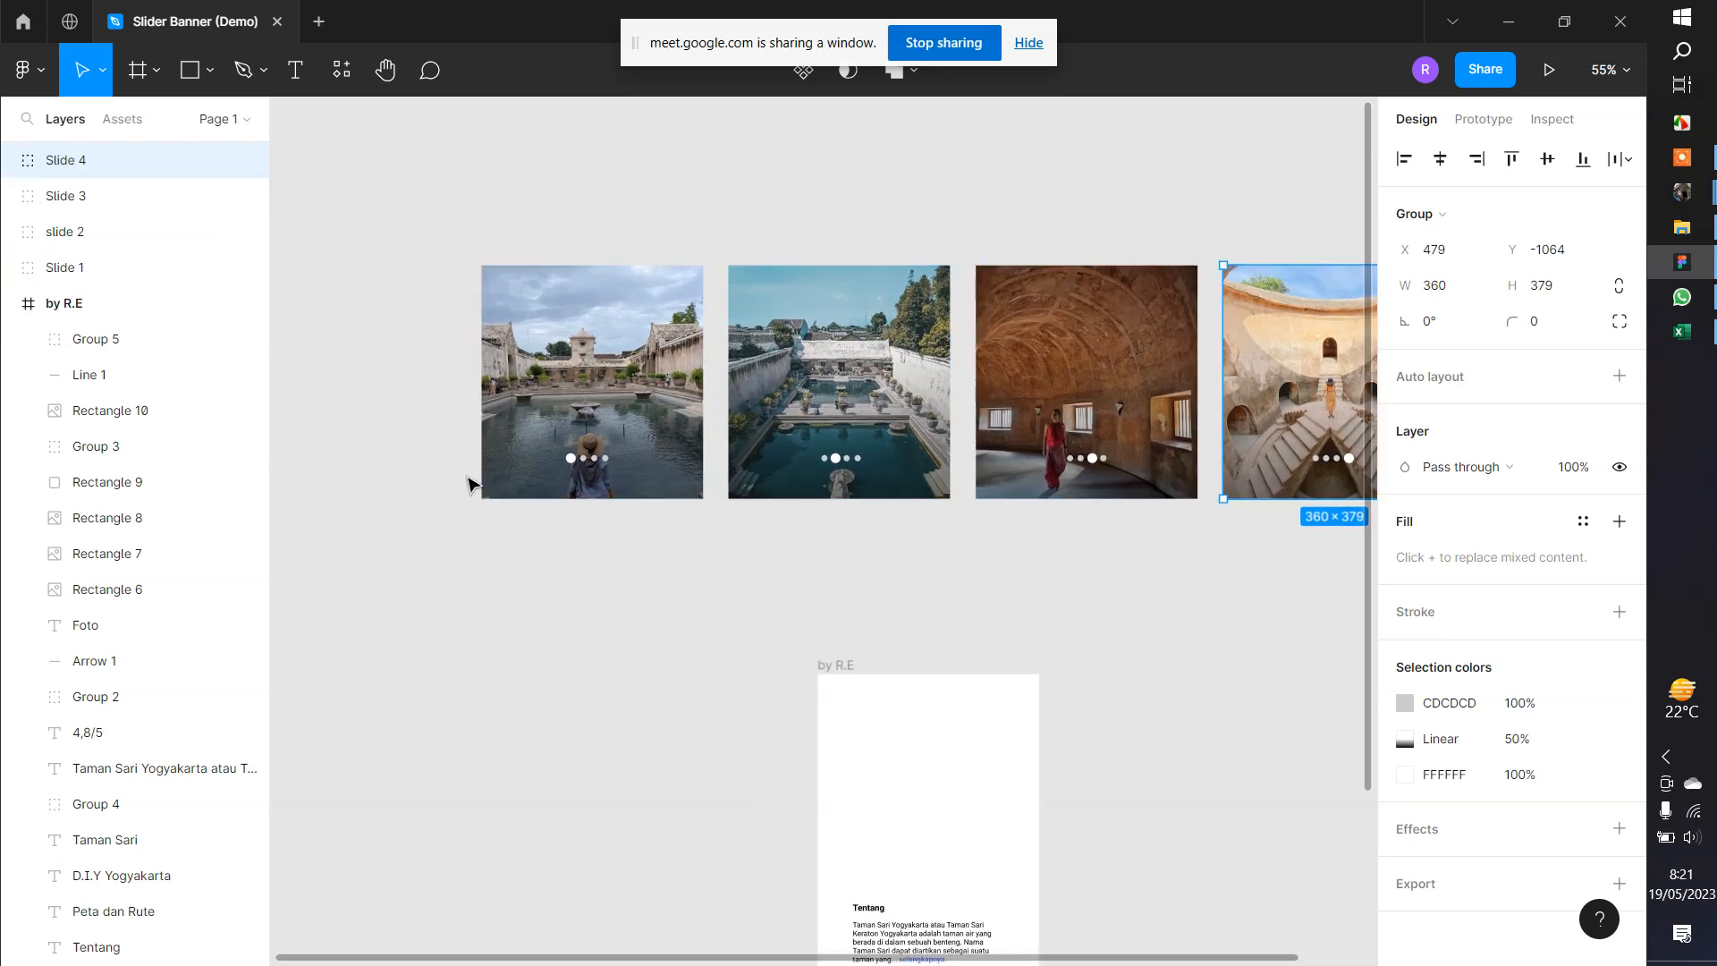
pyautogui.scroll(3, 626, 429)
pyautogui.click(438, 487)
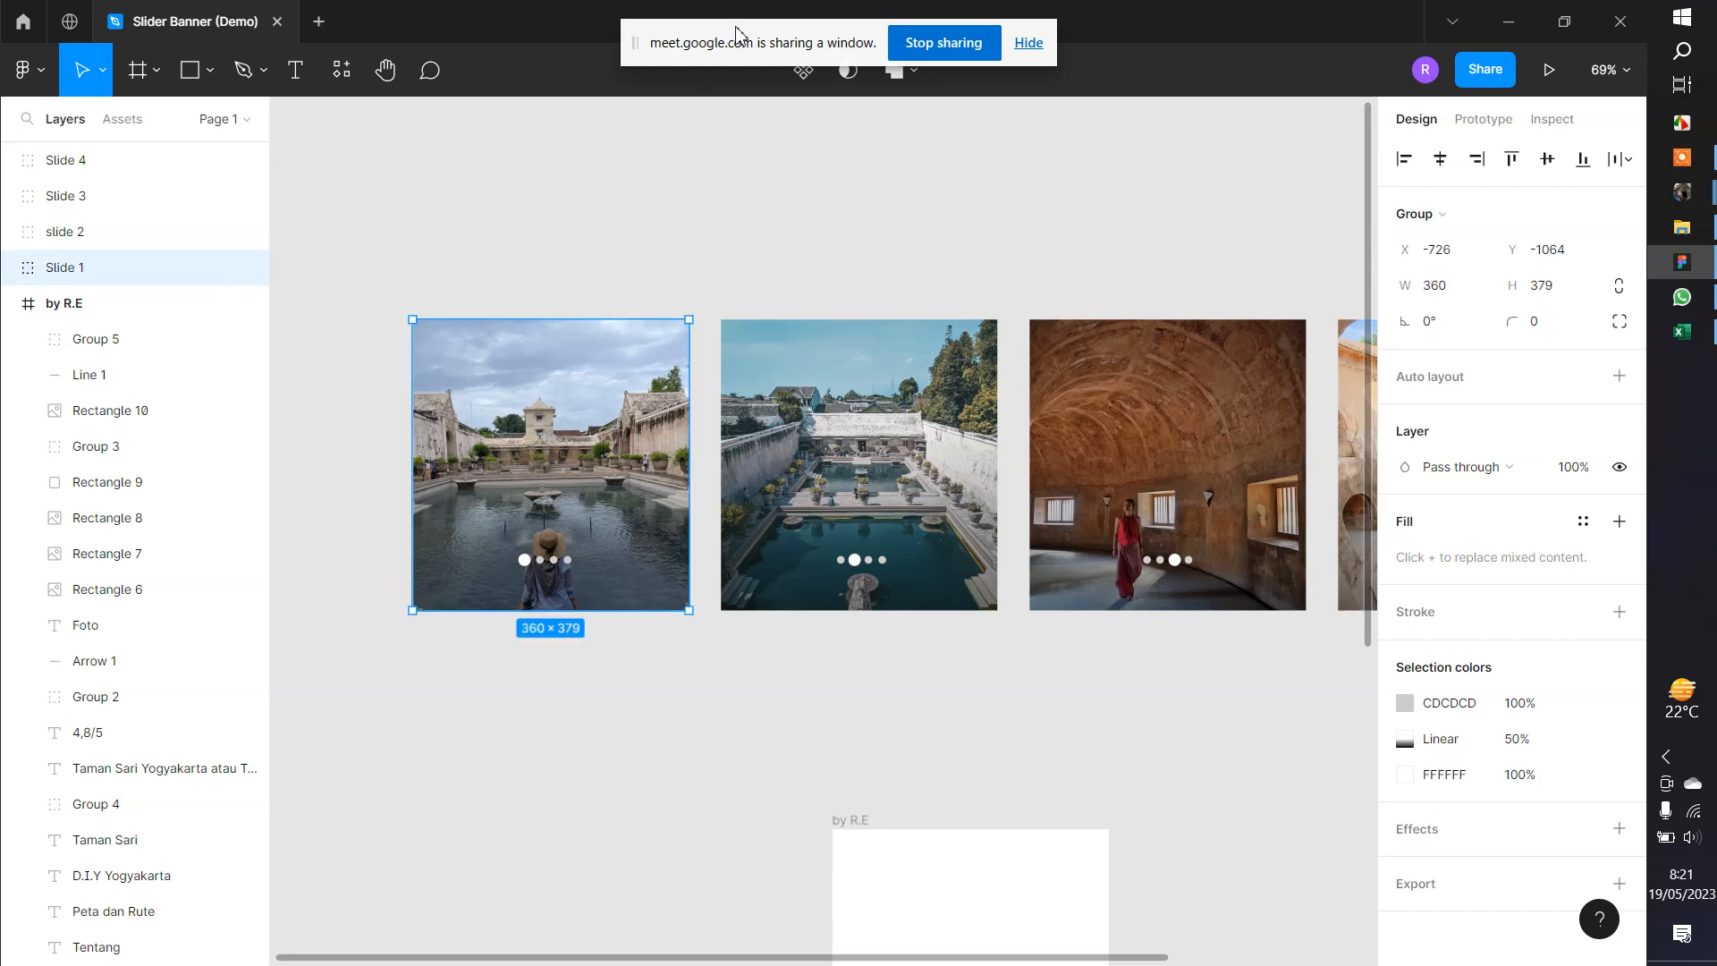
pyautogui.moveTo(736, 34); pyautogui.dragTo(1081, 42)
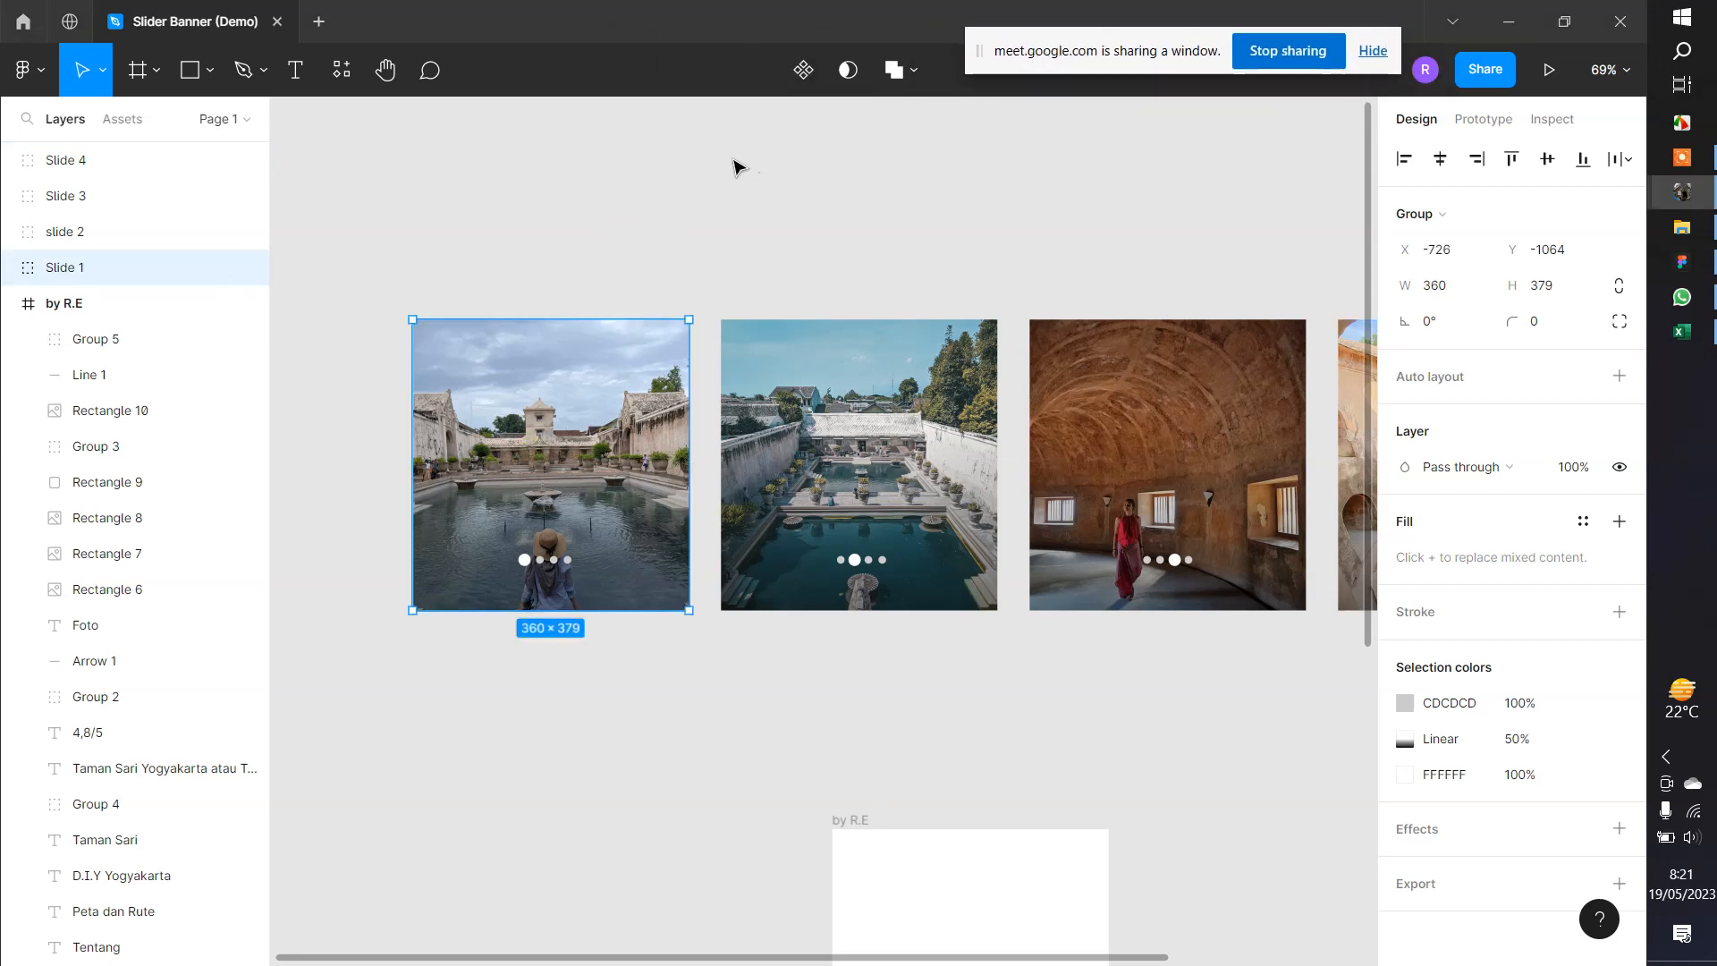
pyautogui.click(582, 407)
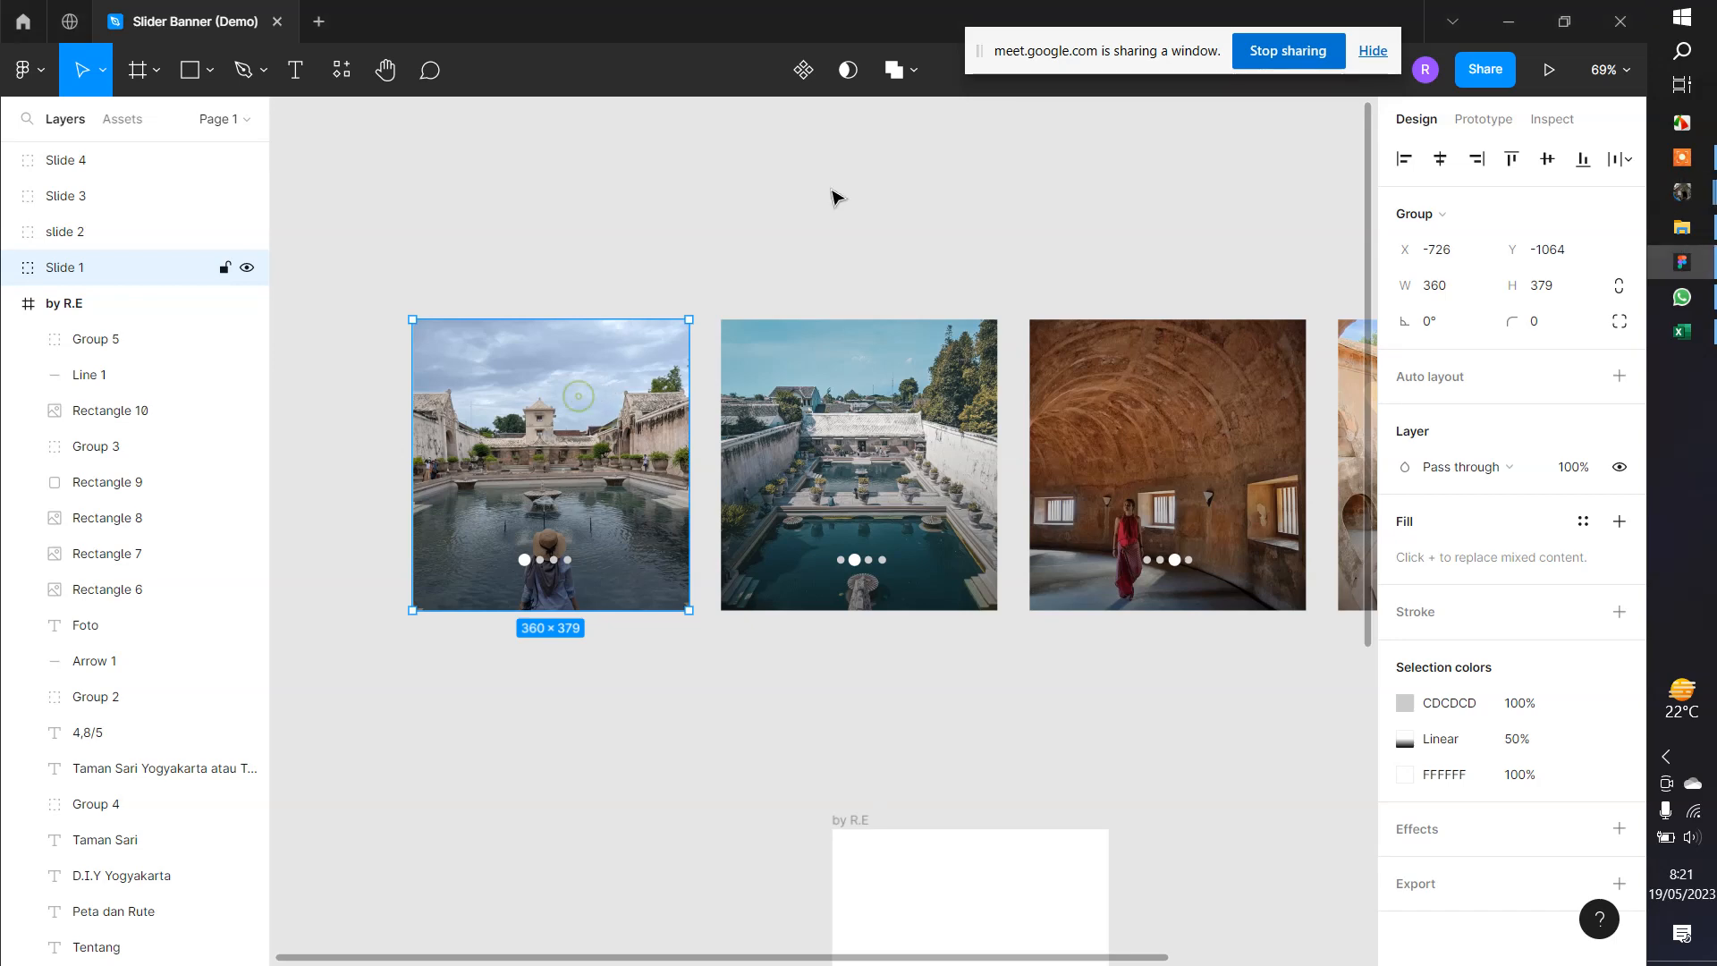
pyautogui.click(804, 72)
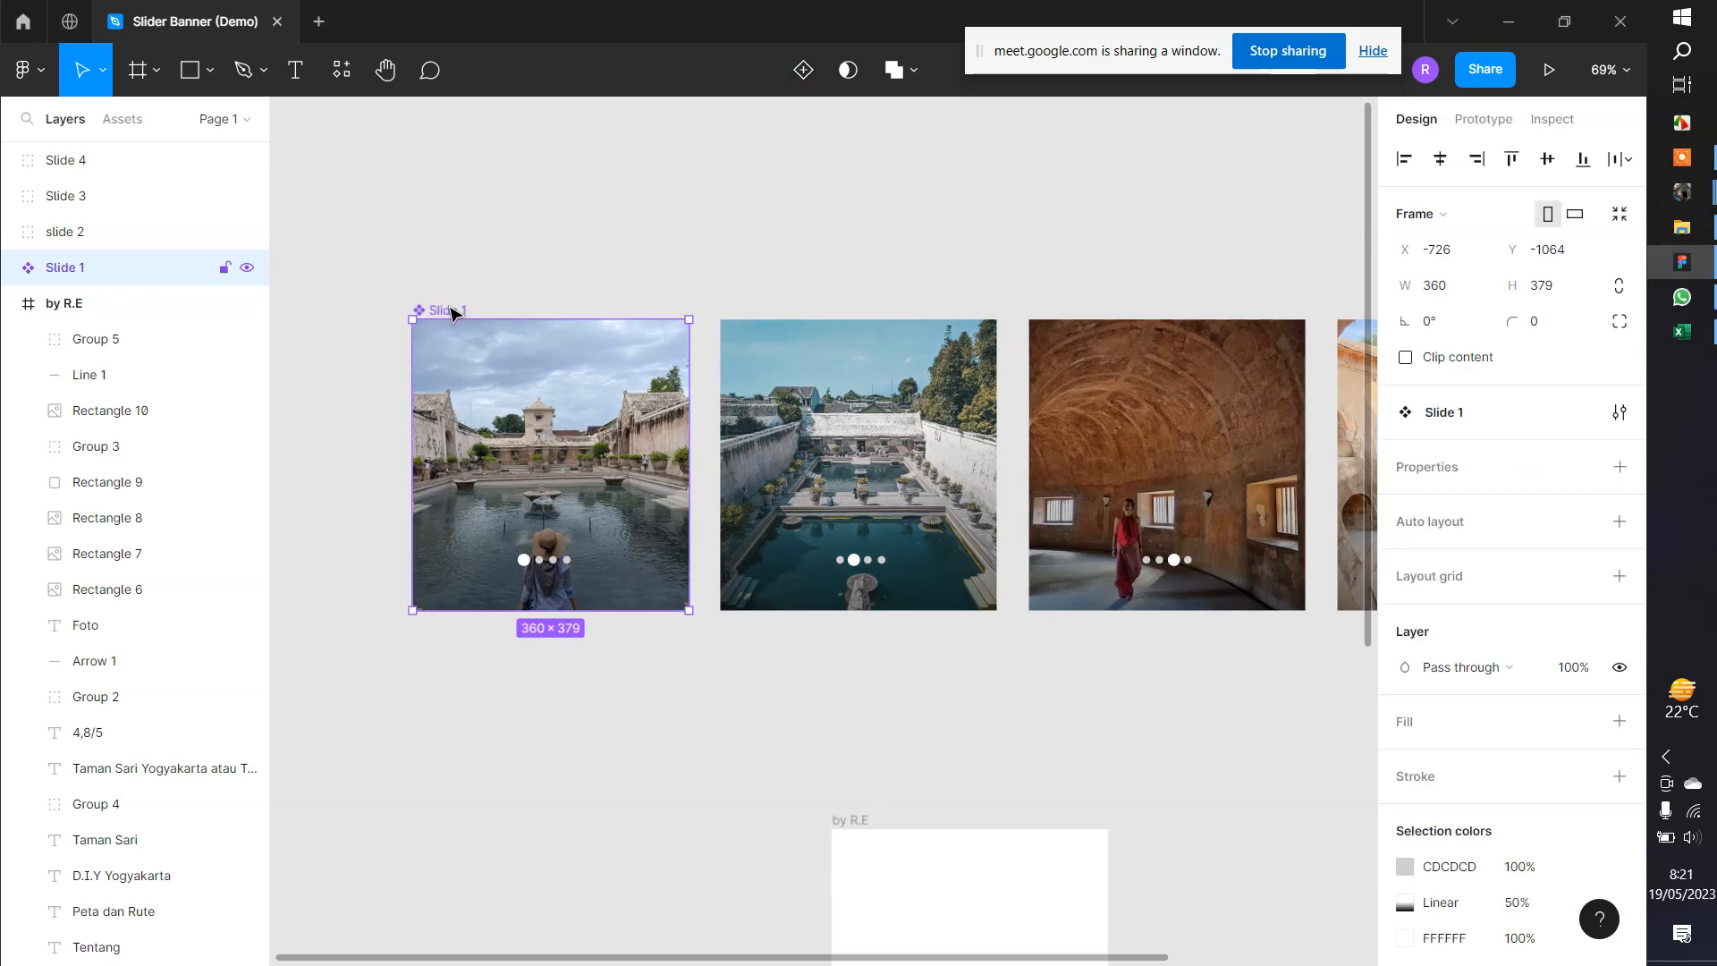
# Turn the slide 2, Slide 3 and Slide 4 groups each into a separate component
pyautogui.hscroll(2, 781, 364)
pyautogui.click(759, 367)
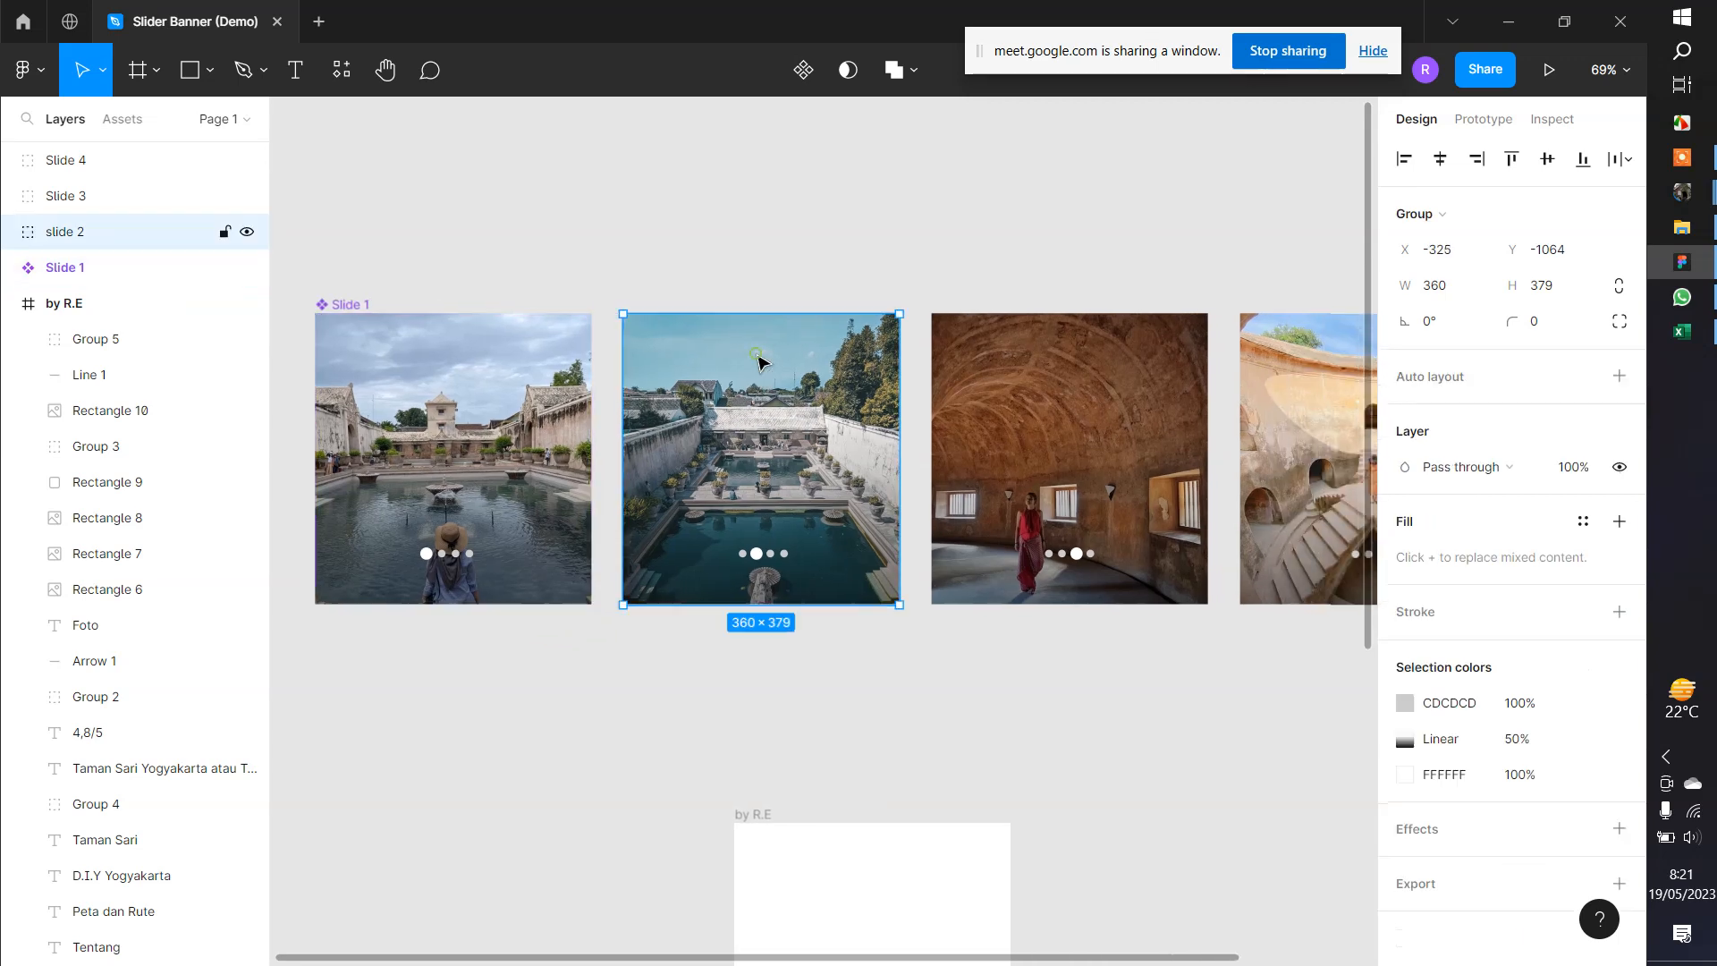
pyautogui.click(804, 72)
pyautogui.hscroll(3, 951, 319)
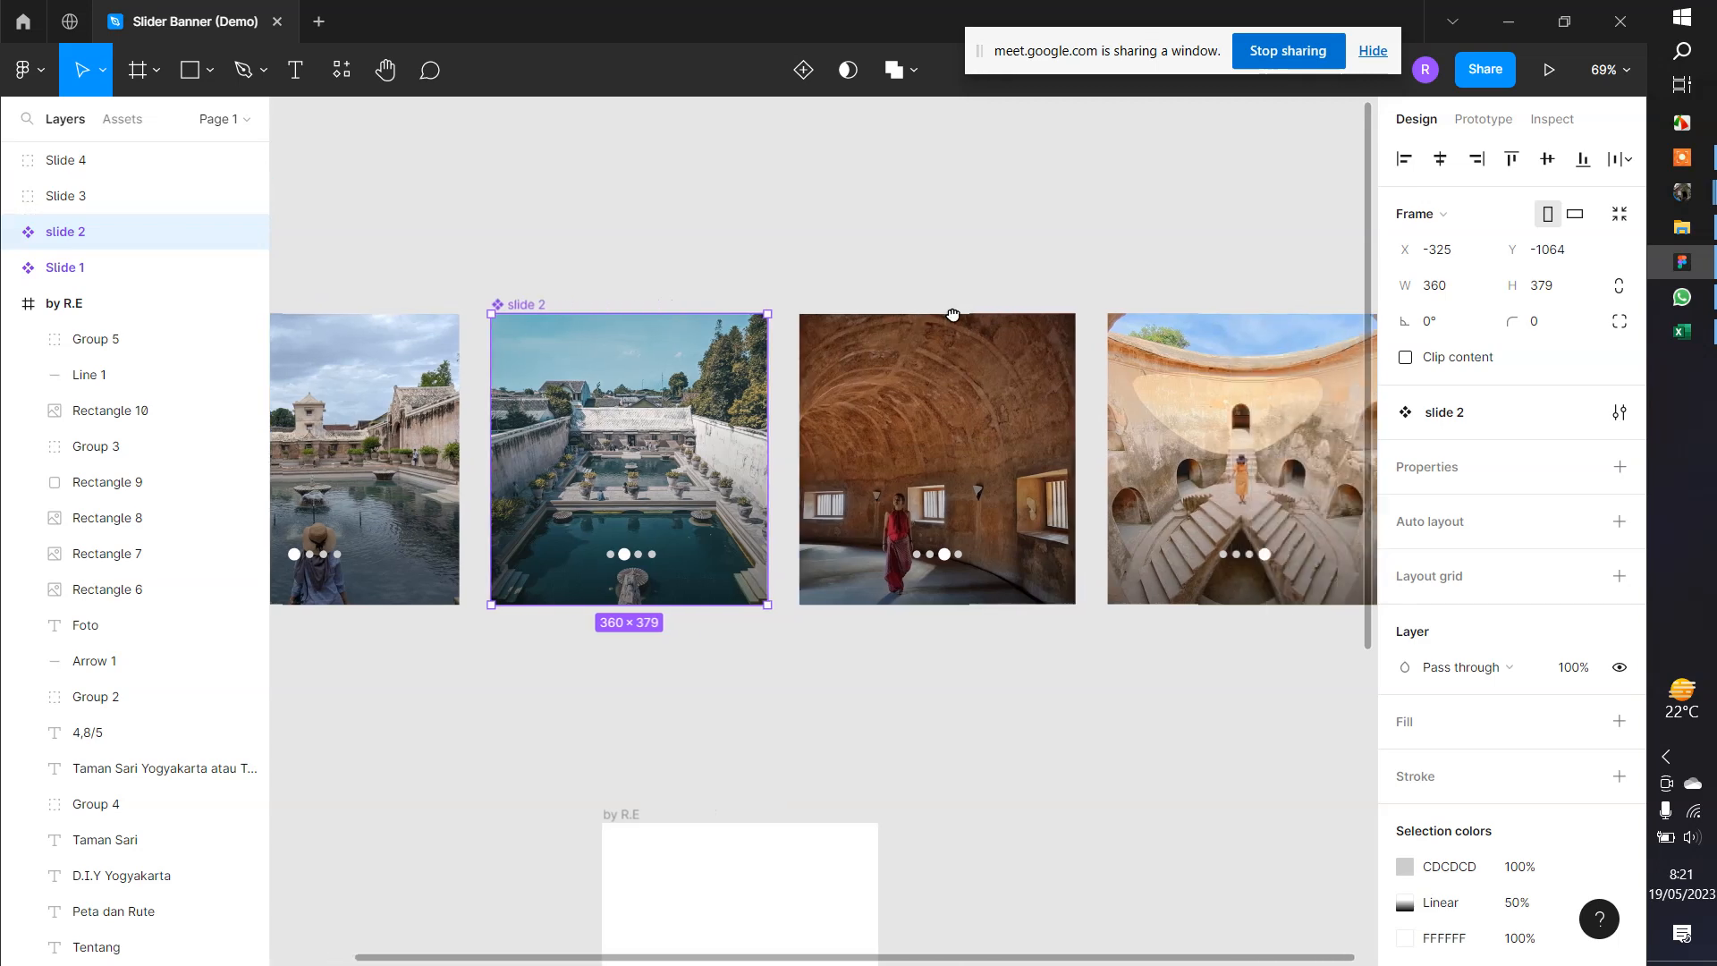
pyautogui.click(899, 409)
pyautogui.click(803, 69)
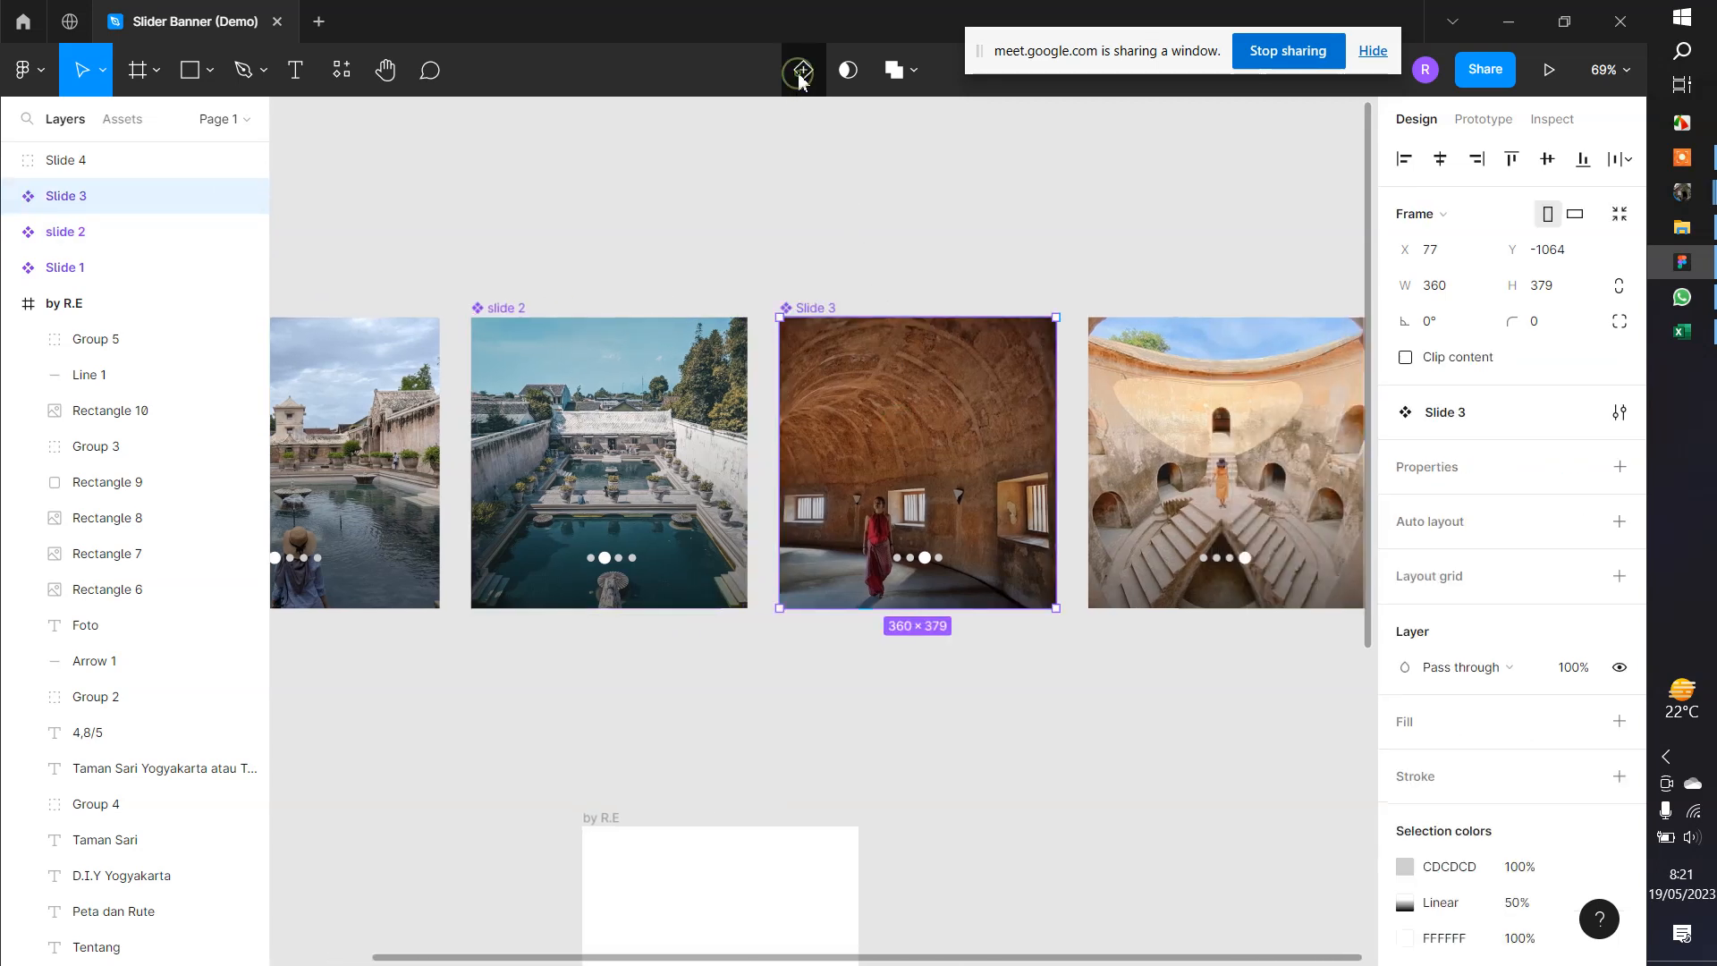
pyautogui.hscroll(4, 1092, 410)
pyautogui.click(1135, 407)
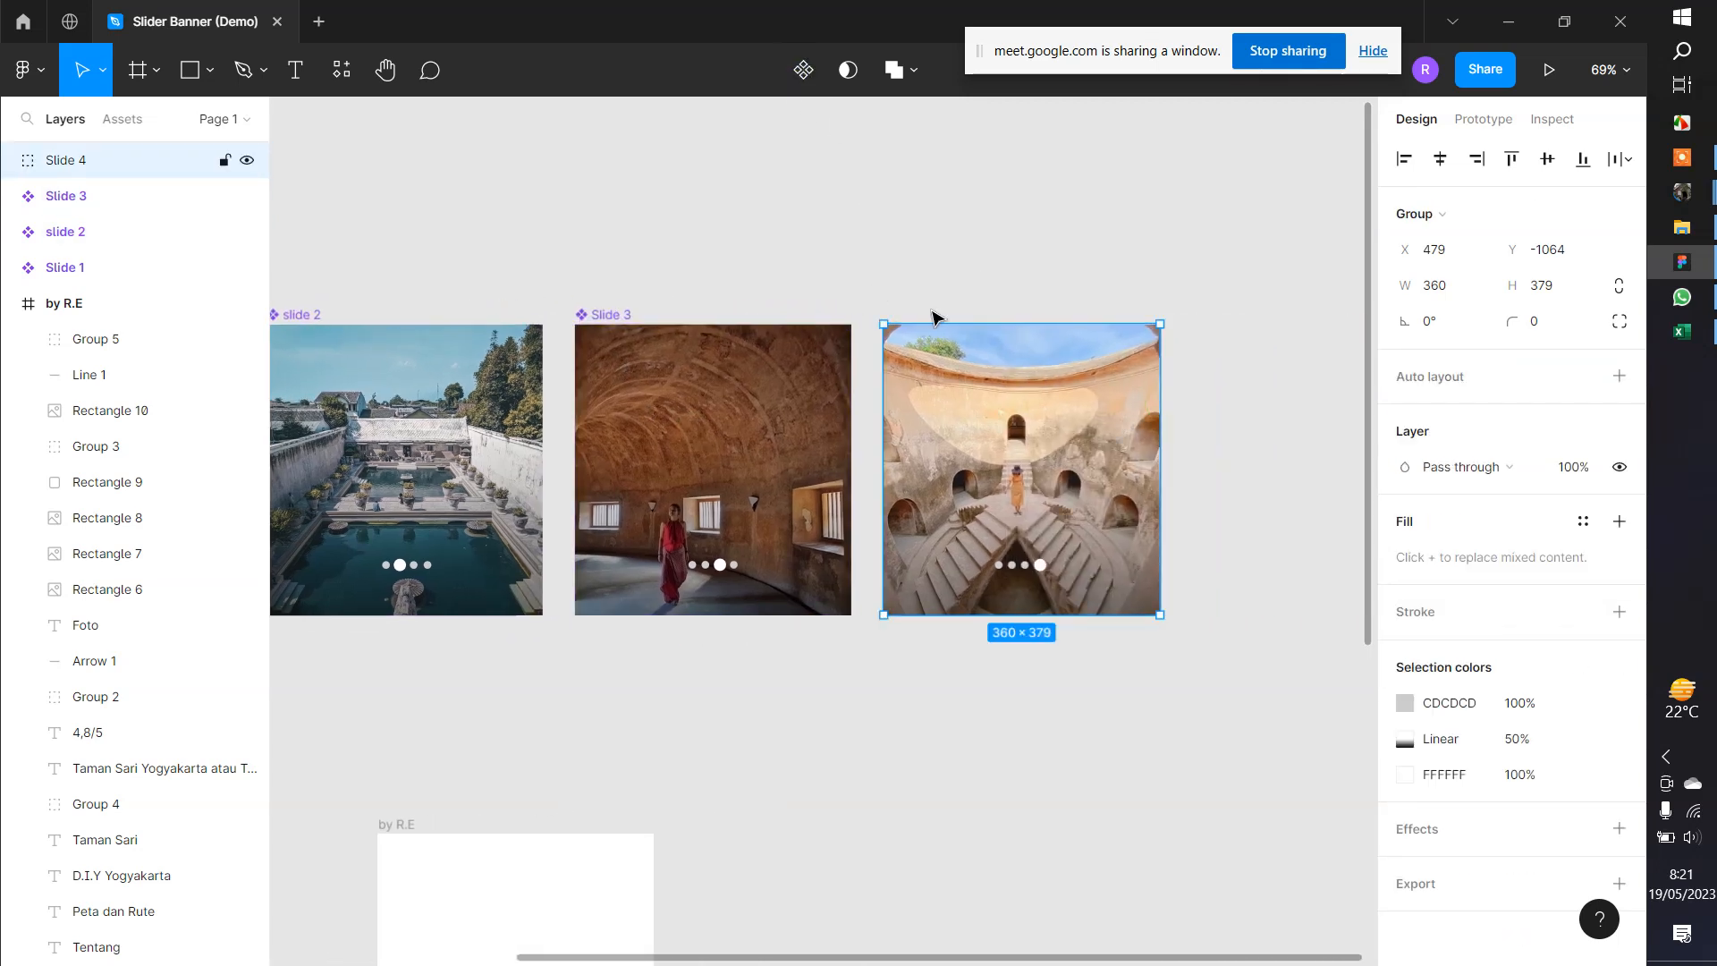
pyautogui.click(803, 70)
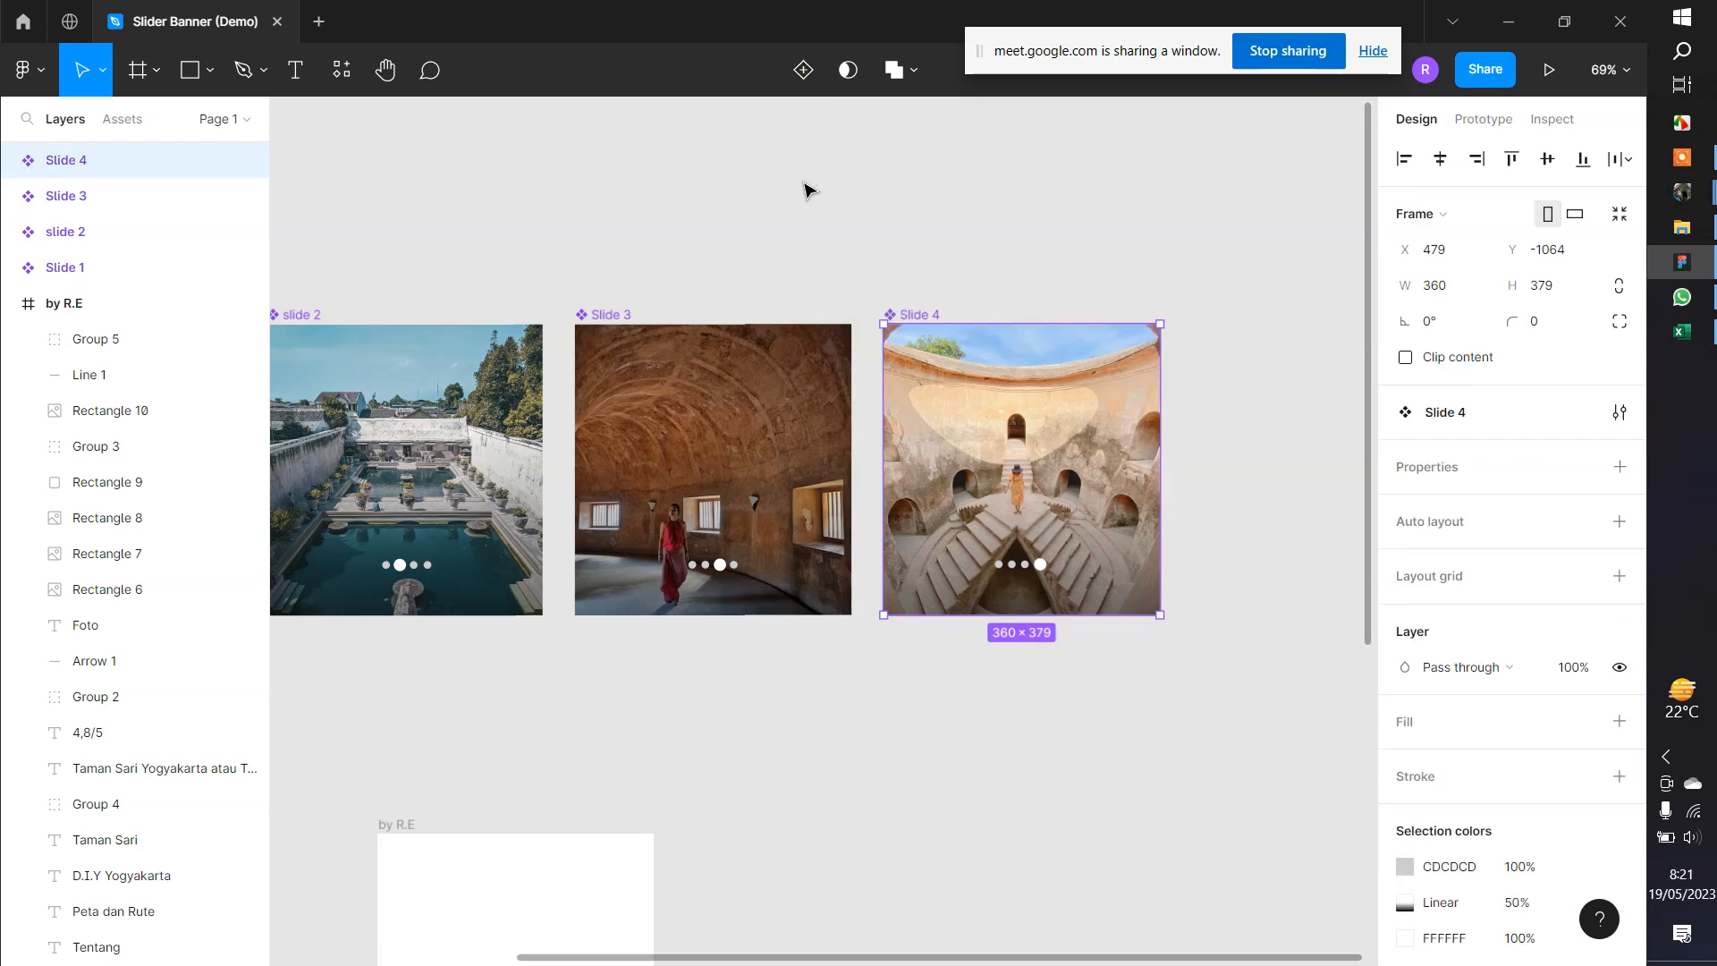
# Combine the four slide components as variants of one component set
pyautogui.scroll(-3, 805, 190)
pyautogui.scroll(-2, 806, 207)
pyautogui.scroll(1, 441, 280)
pyautogui.hscroll(-1, 441, 280)
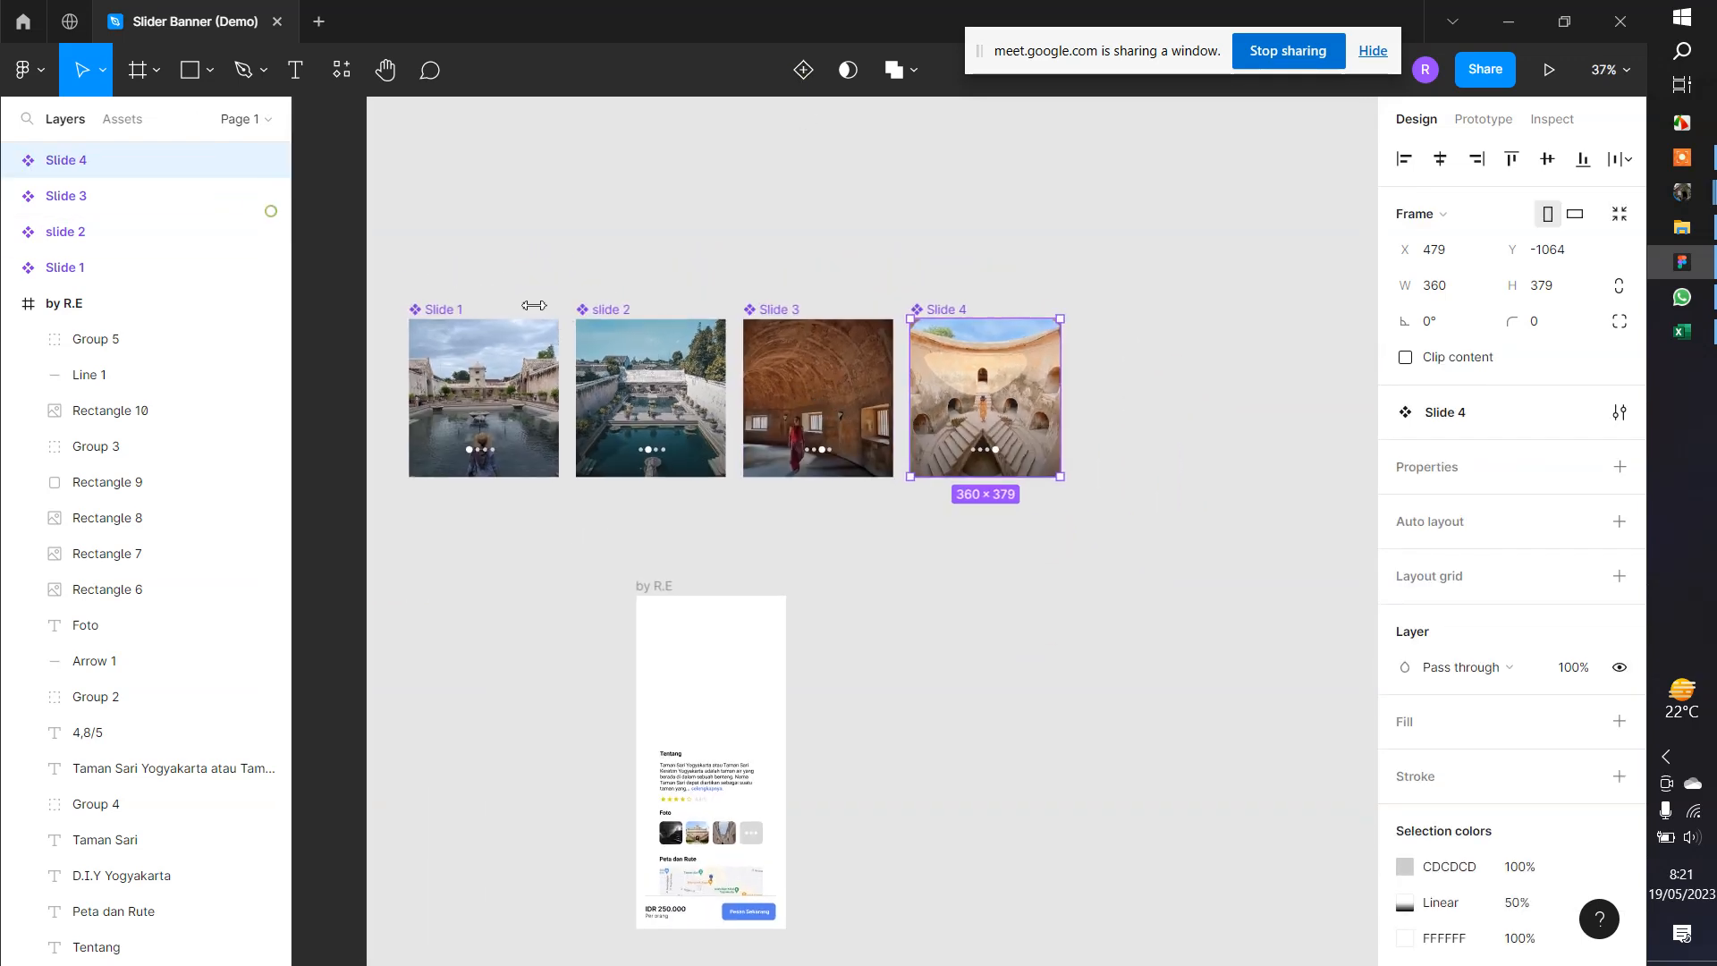
pyautogui.moveTo(269, 223); pyautogui.dragTo(134, 300)
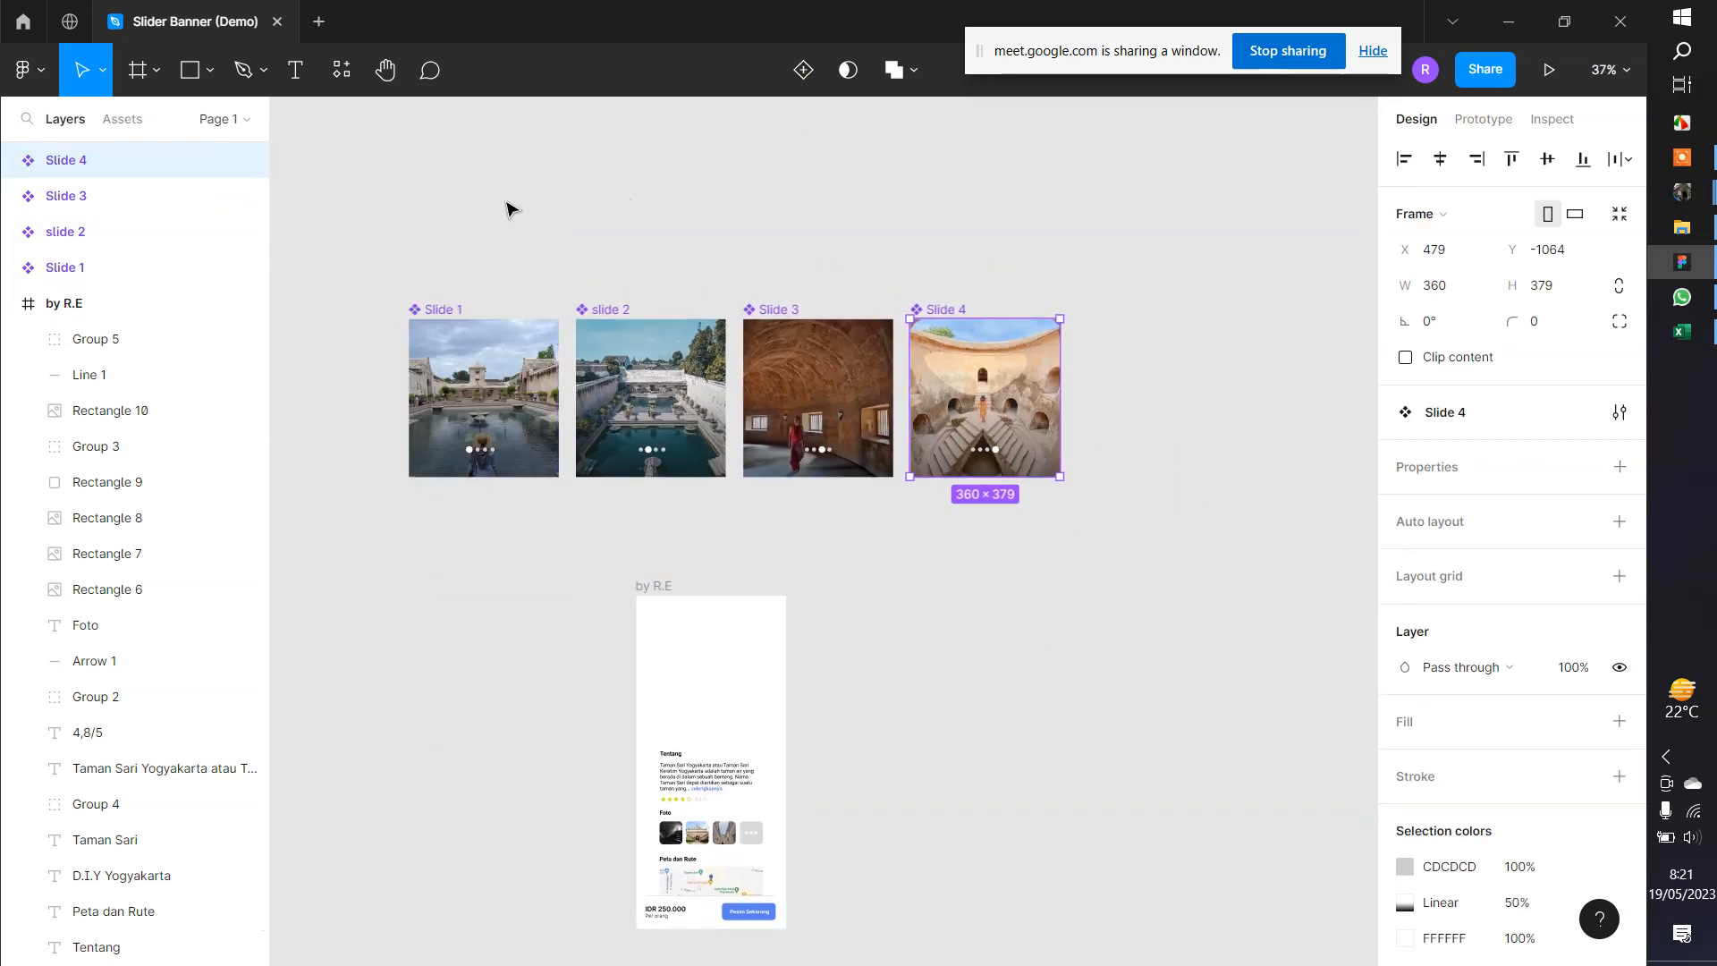
pyautogui.moveTo(338, 237); pyautogui.dragTo(1109, 533)
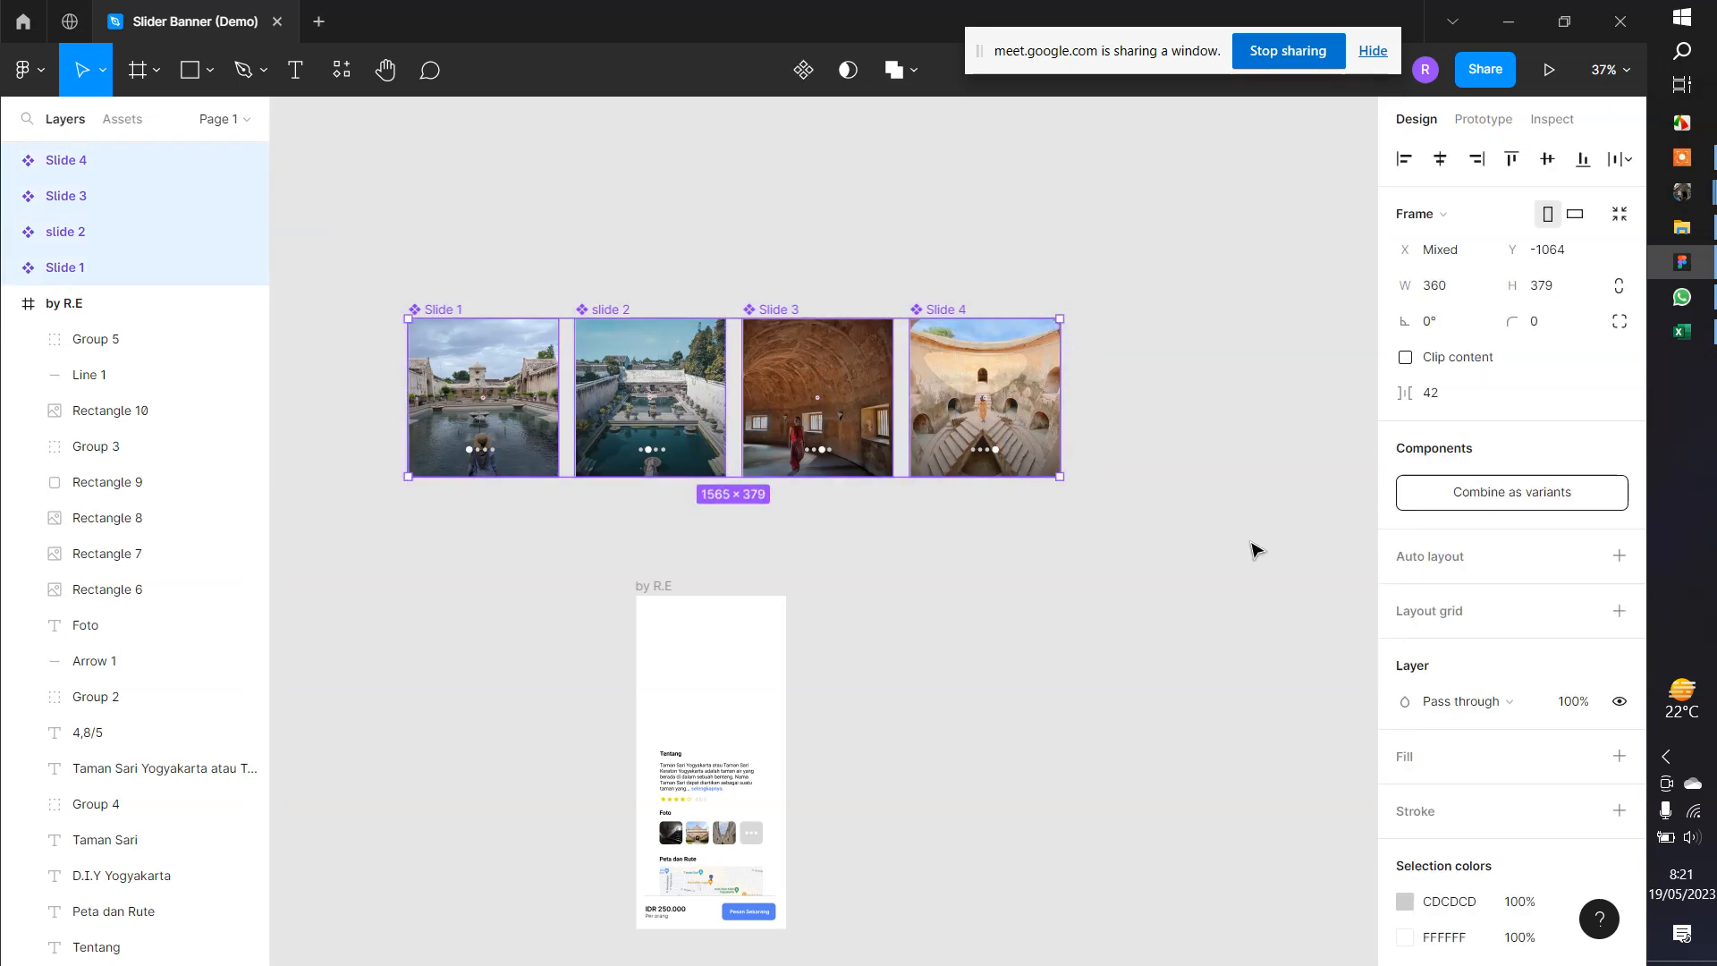
pyautogui.click(1520, 502)
# Rename the new component set as SLIDER
pyautogui.doubleClick(489, 307)
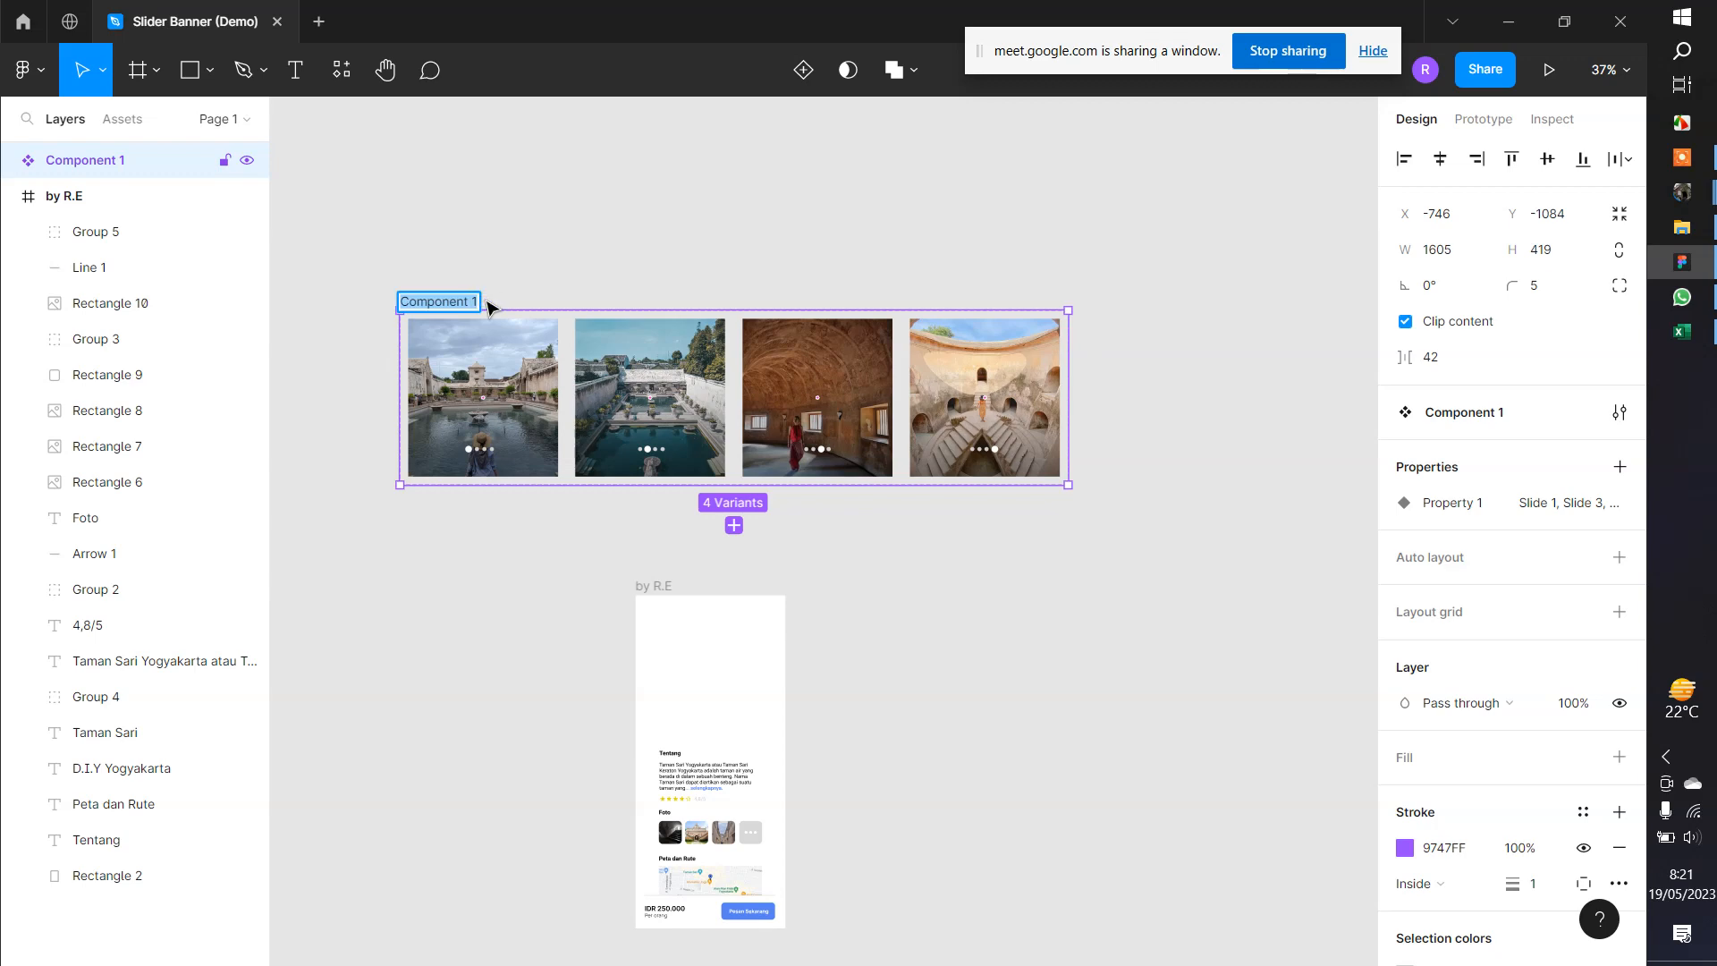
pyautogui.write('SLIDER')
pyautogui.press('Return')
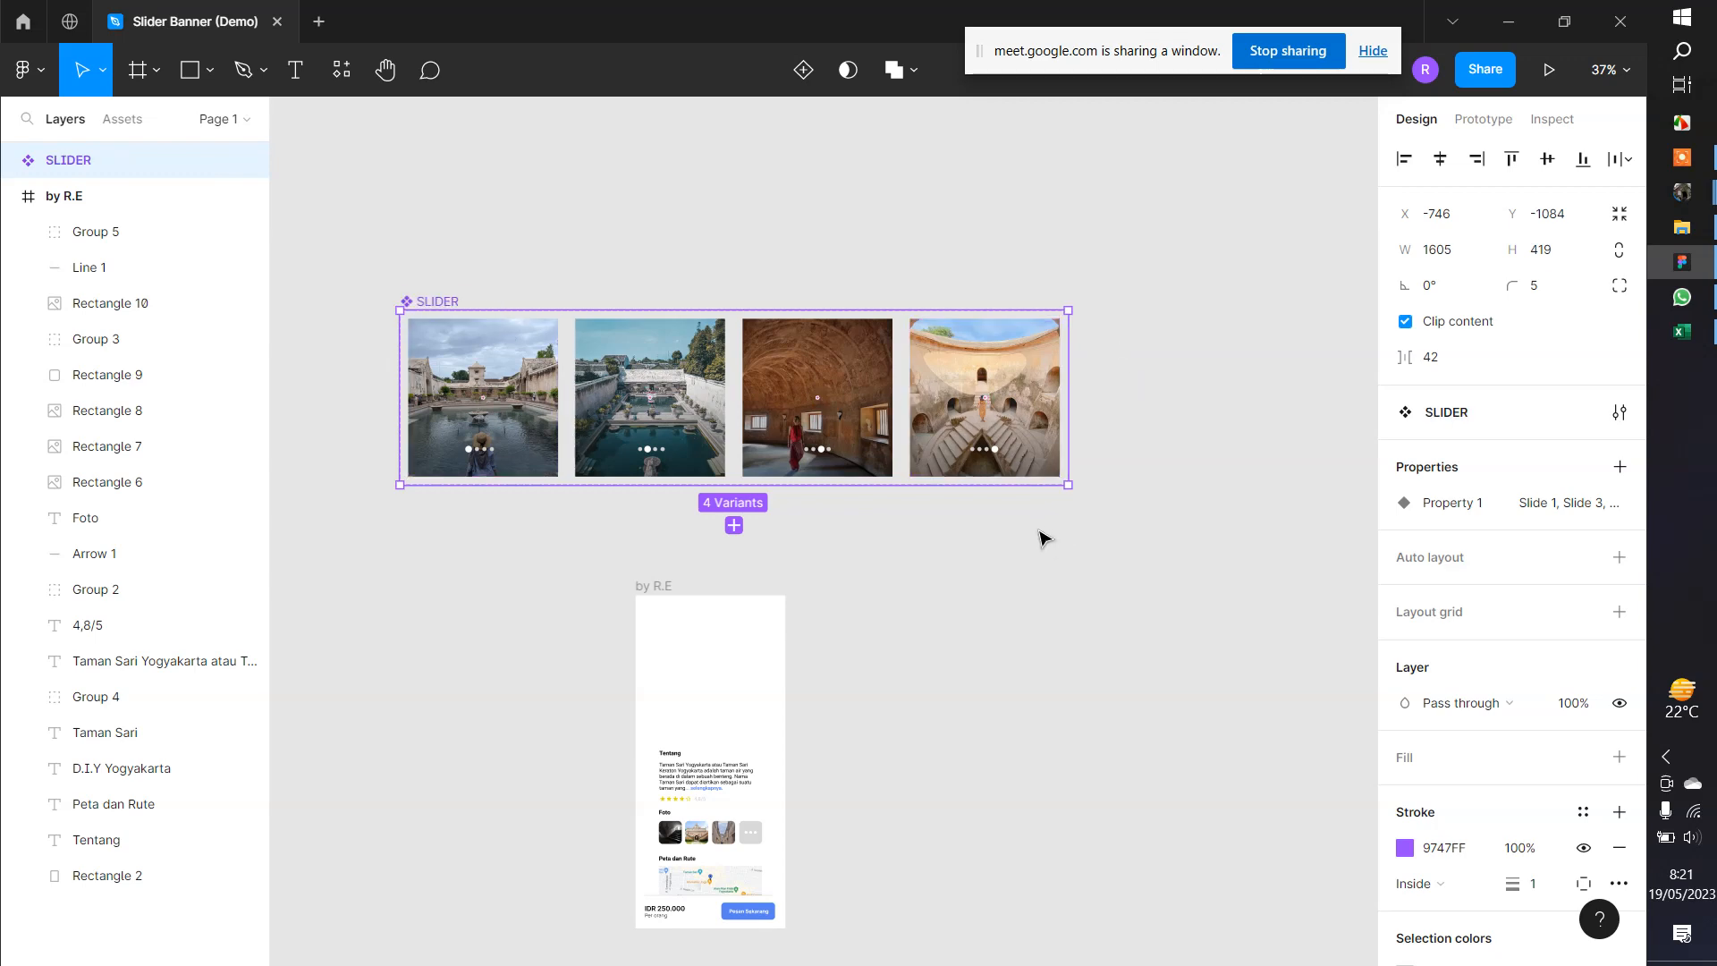
pyautogui.scroll(-1, 1042, 536)
pyautogui.click(1011, 559)
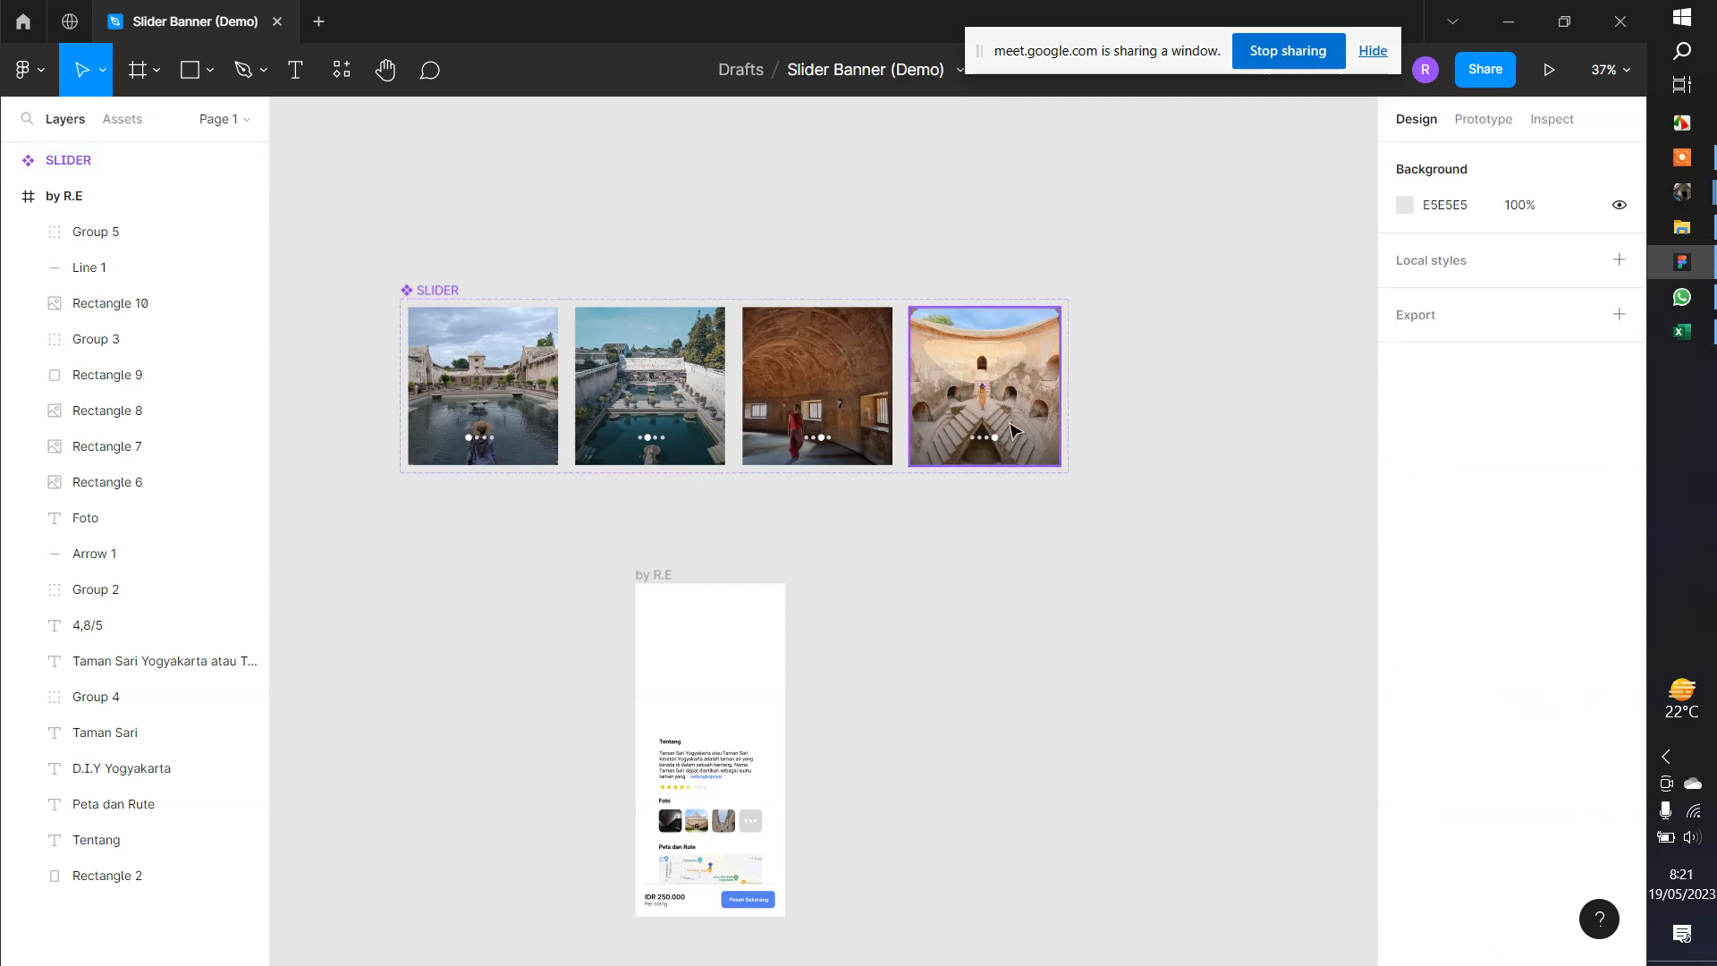
# Enlarge the SLIDER component set's frame to about 1949 × 469, keeping its upper-left corner in place
pyautogui.click(1013, 430)
pyautogui.click(438, 290)
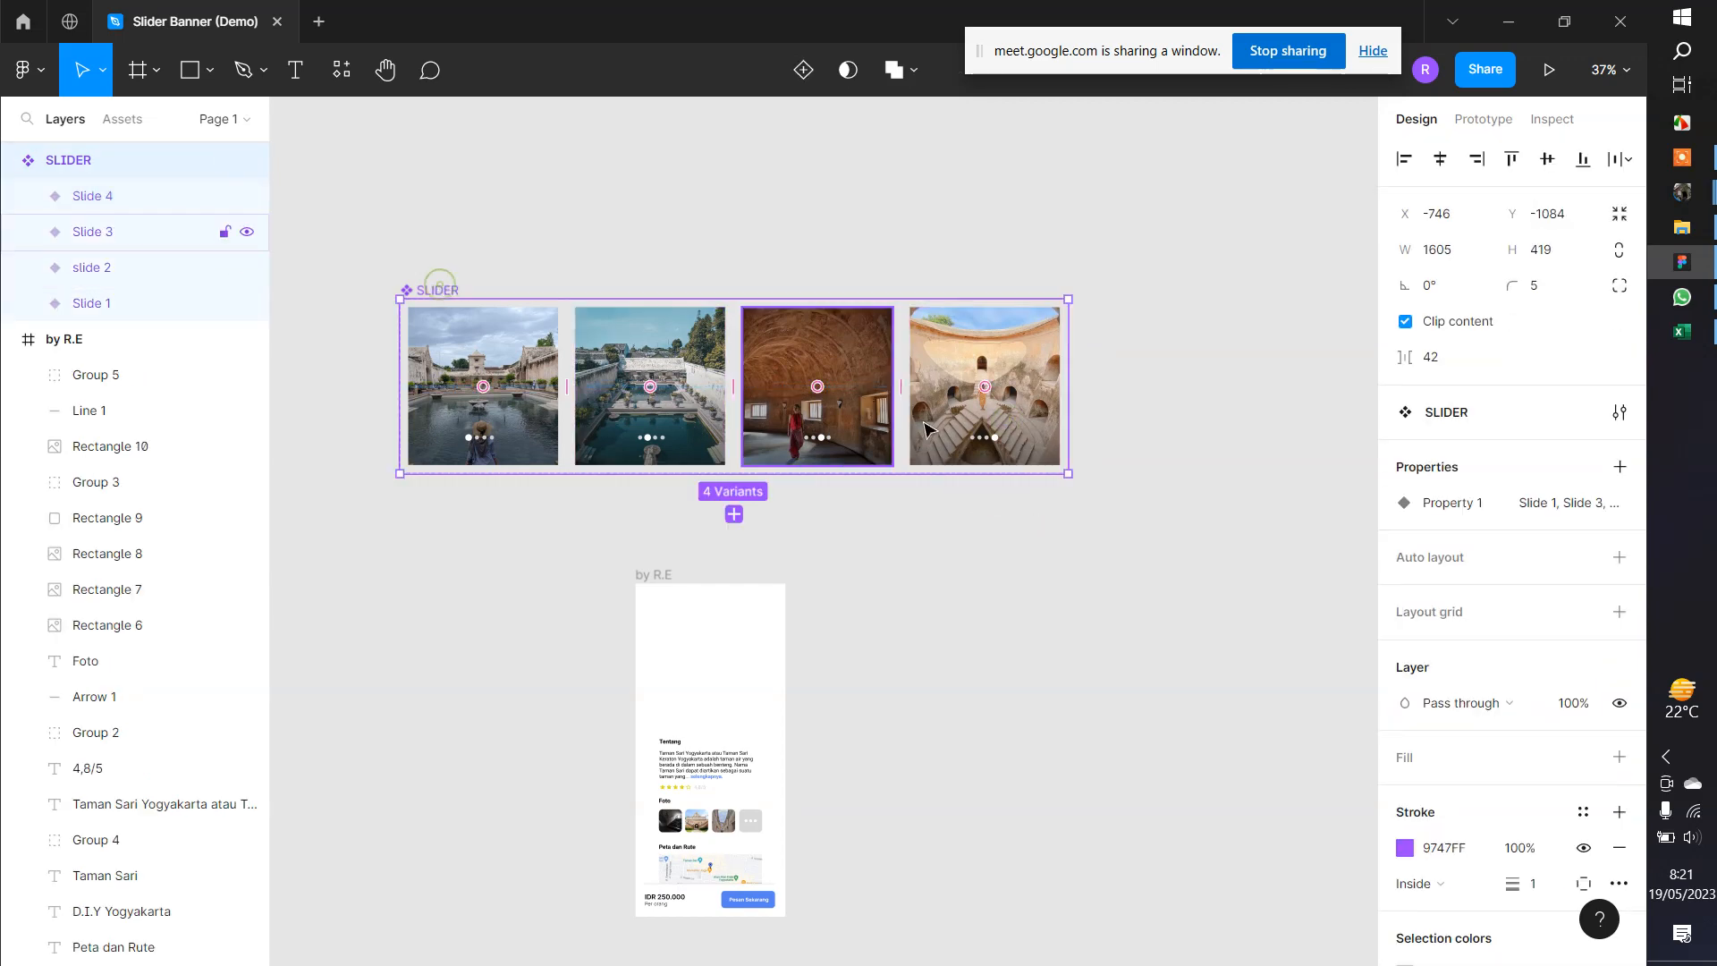
pyautogui.moveTo(1069, 474); pyautogui.dragTo(1211, 491)
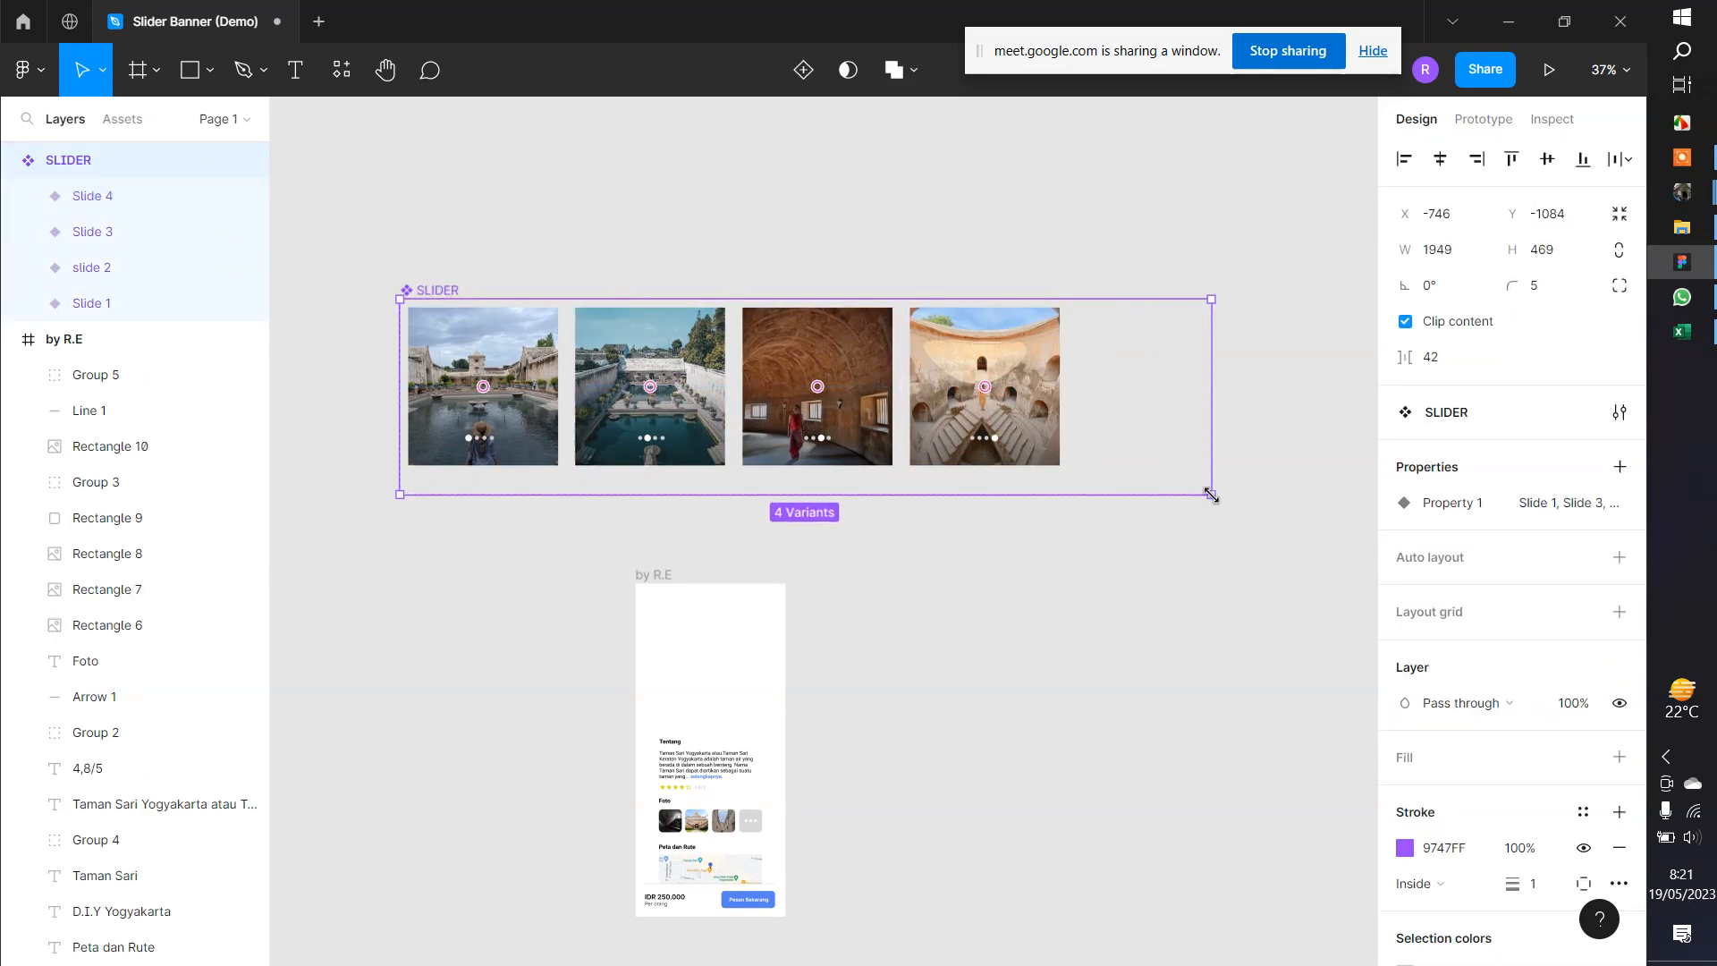
# Spread slide 2, Slide 3 and Slide 4 apart horizontally across the full width of the SLIDER component set
pyautogui.click(1180, 550)
pyautogui.moveTo(1051, 421); pyautogui.dragTo(1161, 420)
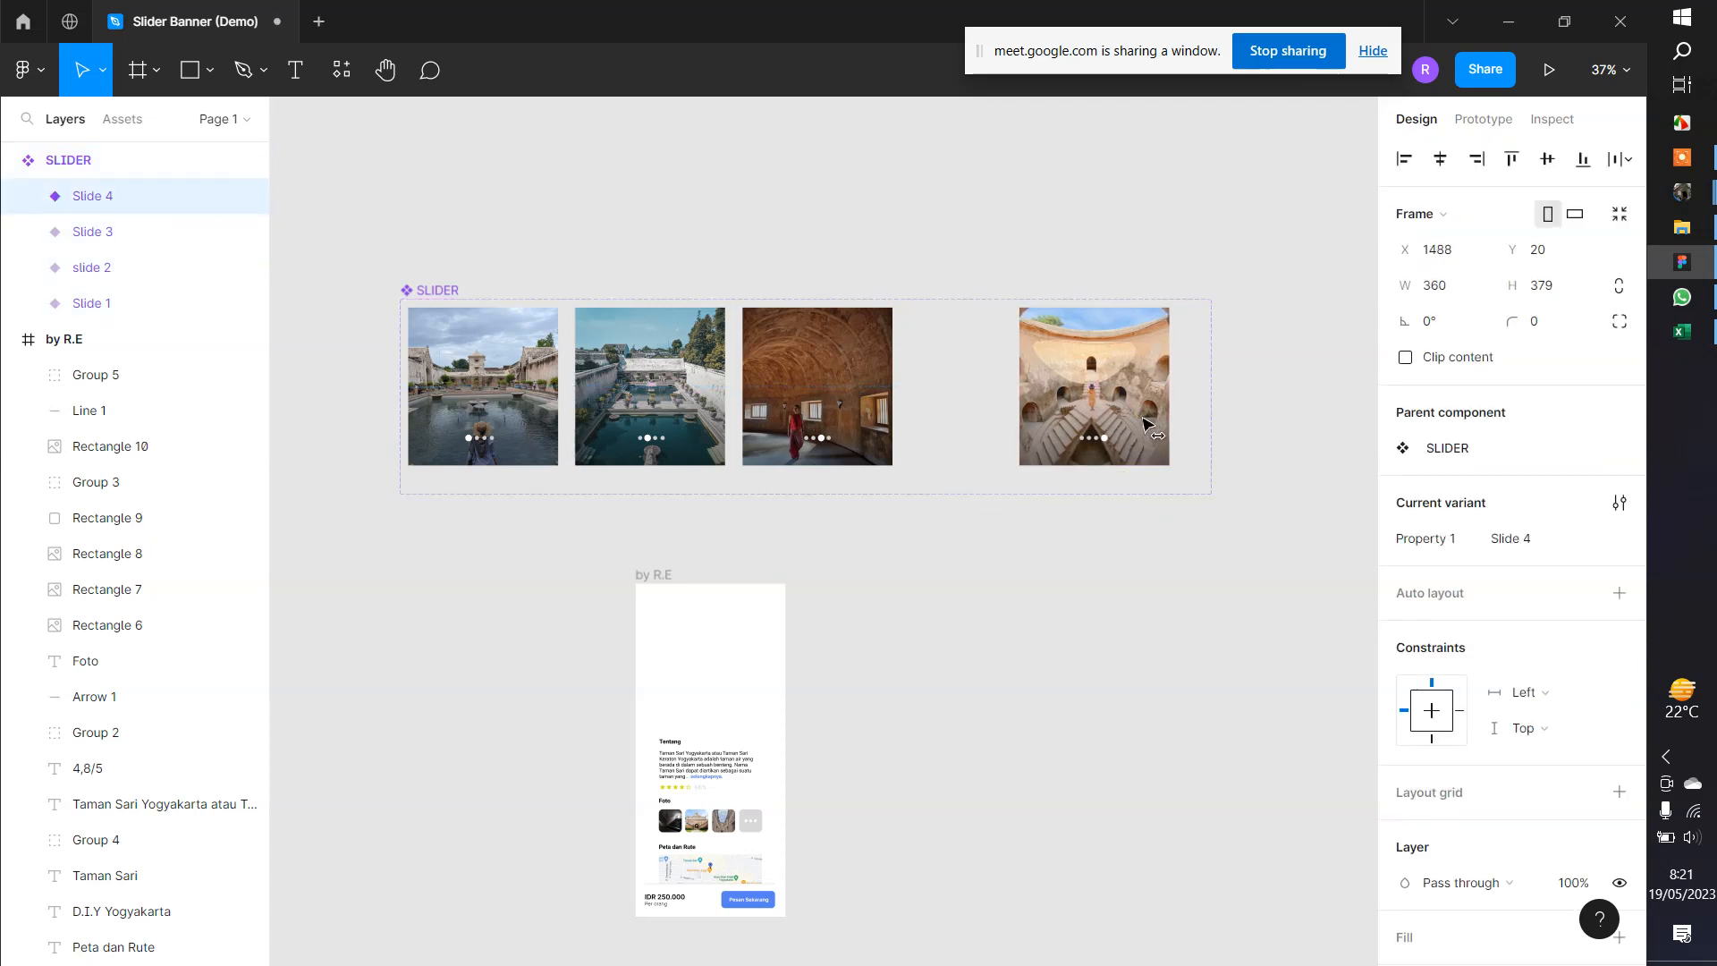
pyautogui.moveTo(860, 358); pyautogui.dragTo(954, 366)
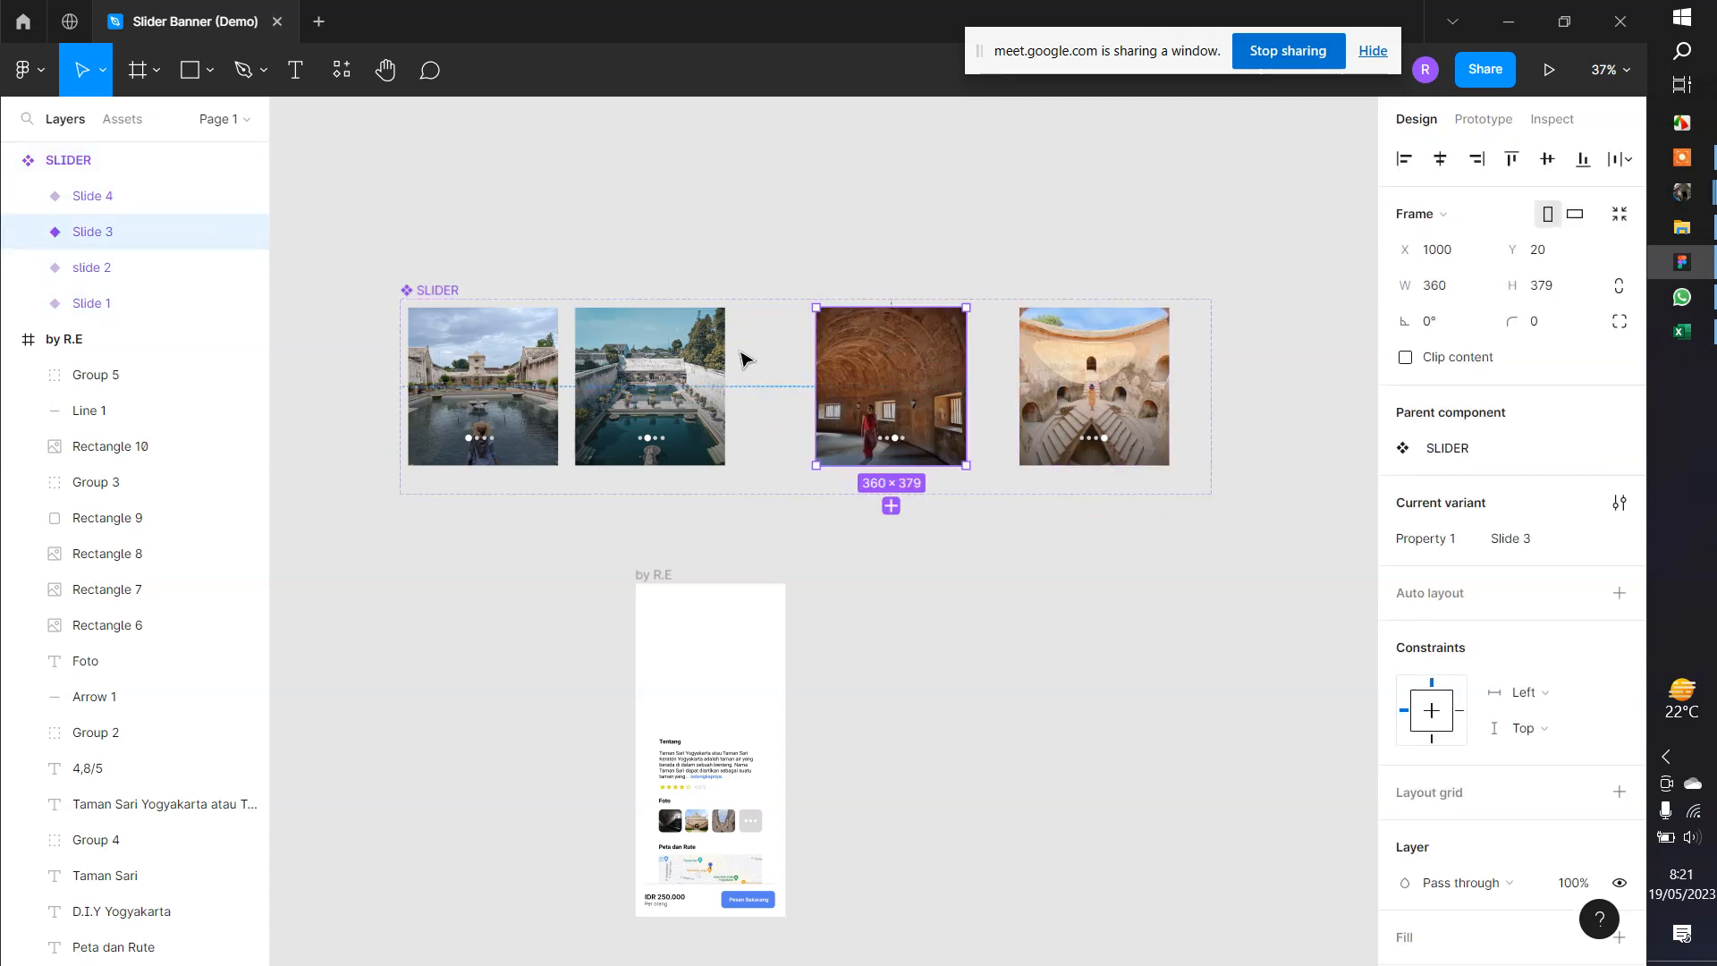
pyautogui.moveTo(676, 384); pyautogui.dragTo(713, 385)
pyautogui.moveTo(1045, 451); pyautogui.dragTo(1050, 451)
pyautogui.click(989, 537)
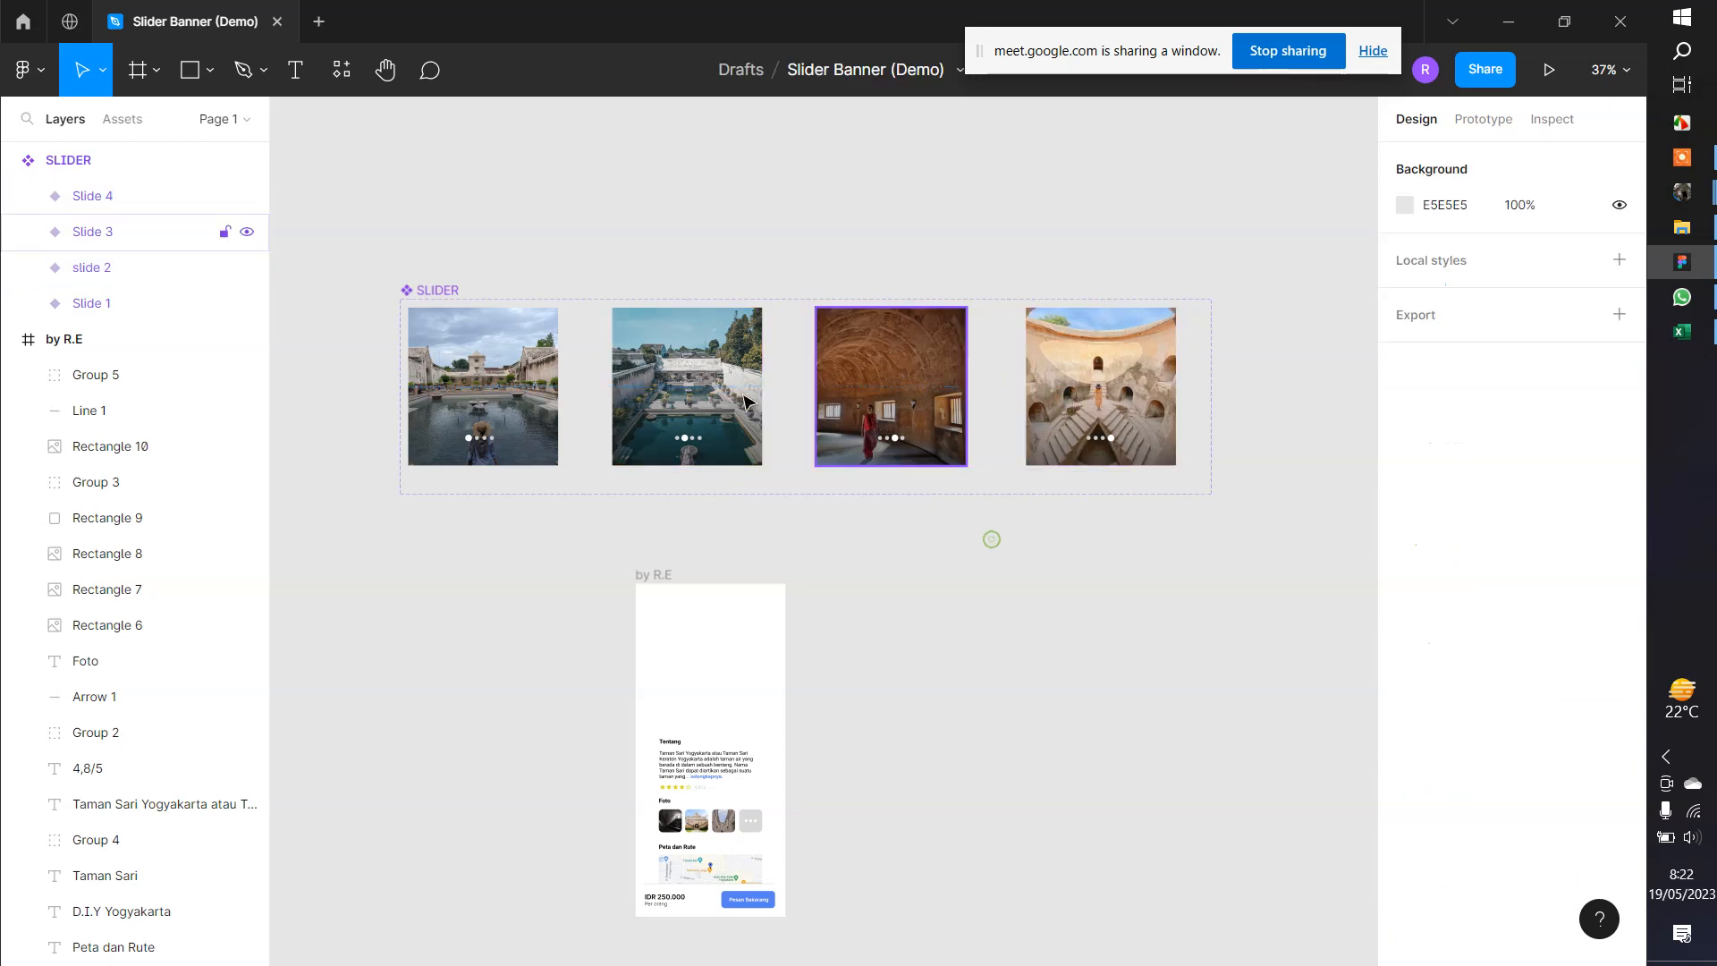
# Extend the SLIDER component set's frame upward and move all four slides down to its vertical middle
pyautogui.click(422, 290)
pyautogui.moveTo(727, 293); pyautogui.dragTo(729, 222)
pyautogui.click(504, 294)
pyautogui.keyDown('shift'); pyautogui.click(686, 310); pyautogui.keyUp('shift')
pyautogui.keyDown('shift'); pyautogui.click(890, 310); pyautogui.keyUp('shift')
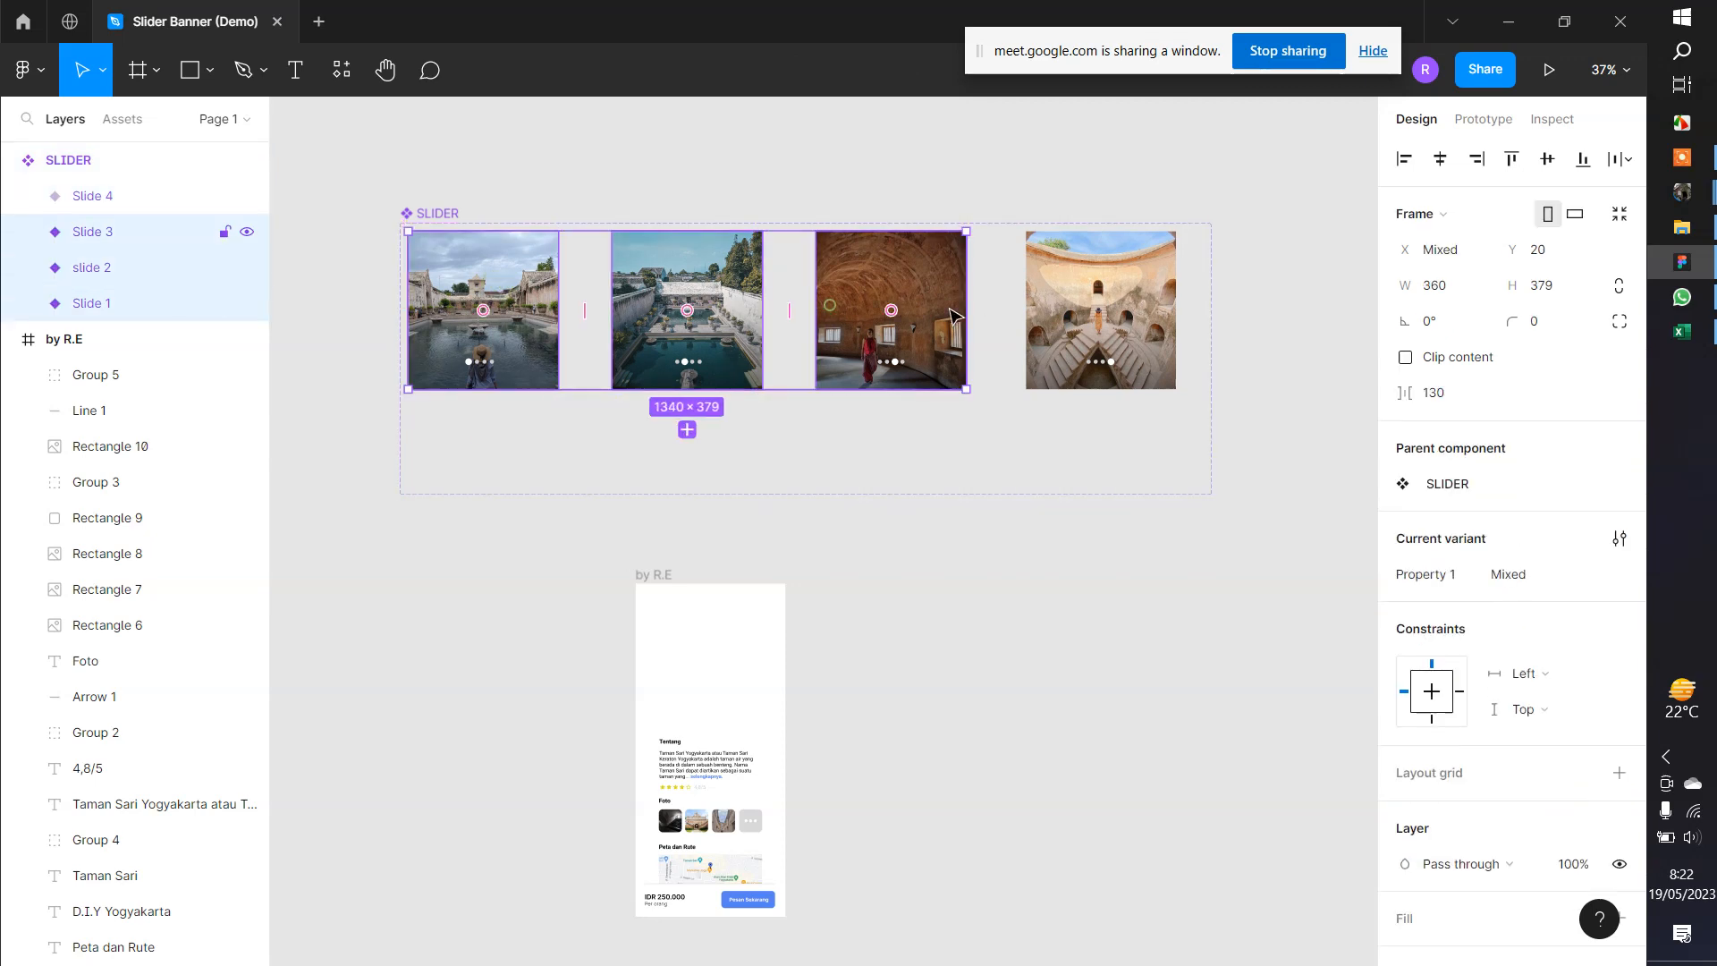
pyautogui.keyDown('shift'); pyautogui.click(1100, 309); pyautogui.keyUp('shift')
pyautogui.moveTo(1059, 313); pyautogui.dragTo(1060, 356)
pyautogui.click(1090, 526)
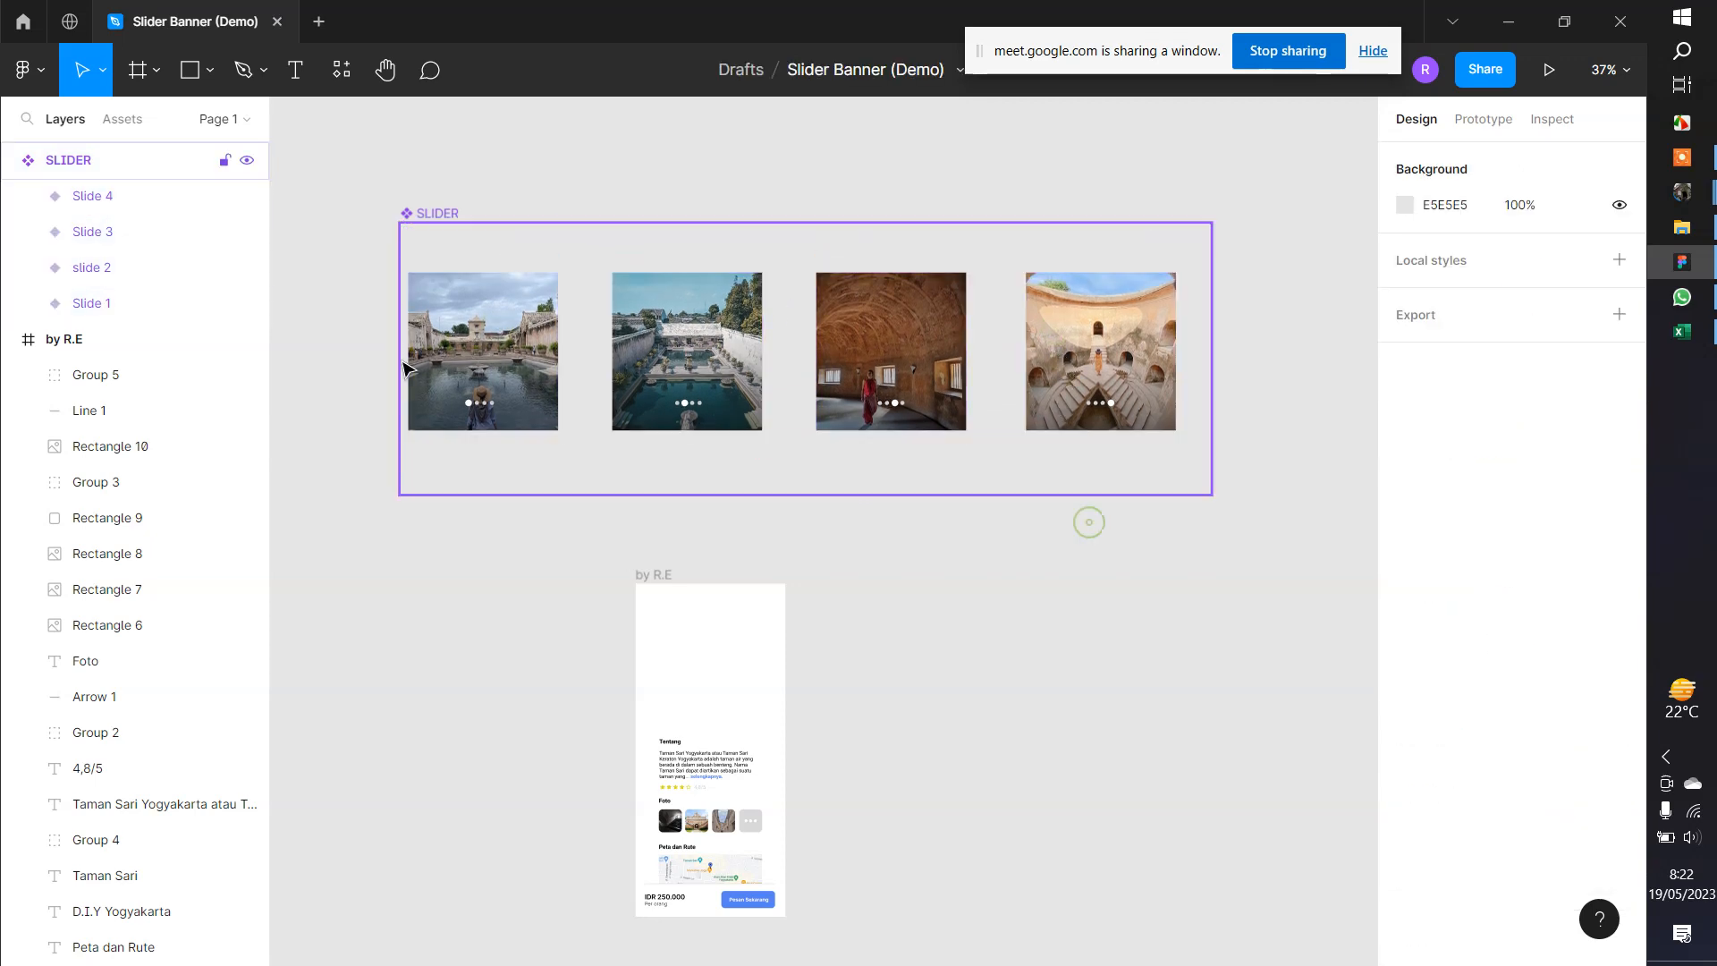
# Add a prototype interaction to Slide 1 that triggers after a delay of 1000 ms
pyautogui.scroll(2, 420, 356)
pyautogui.click(503, 355)
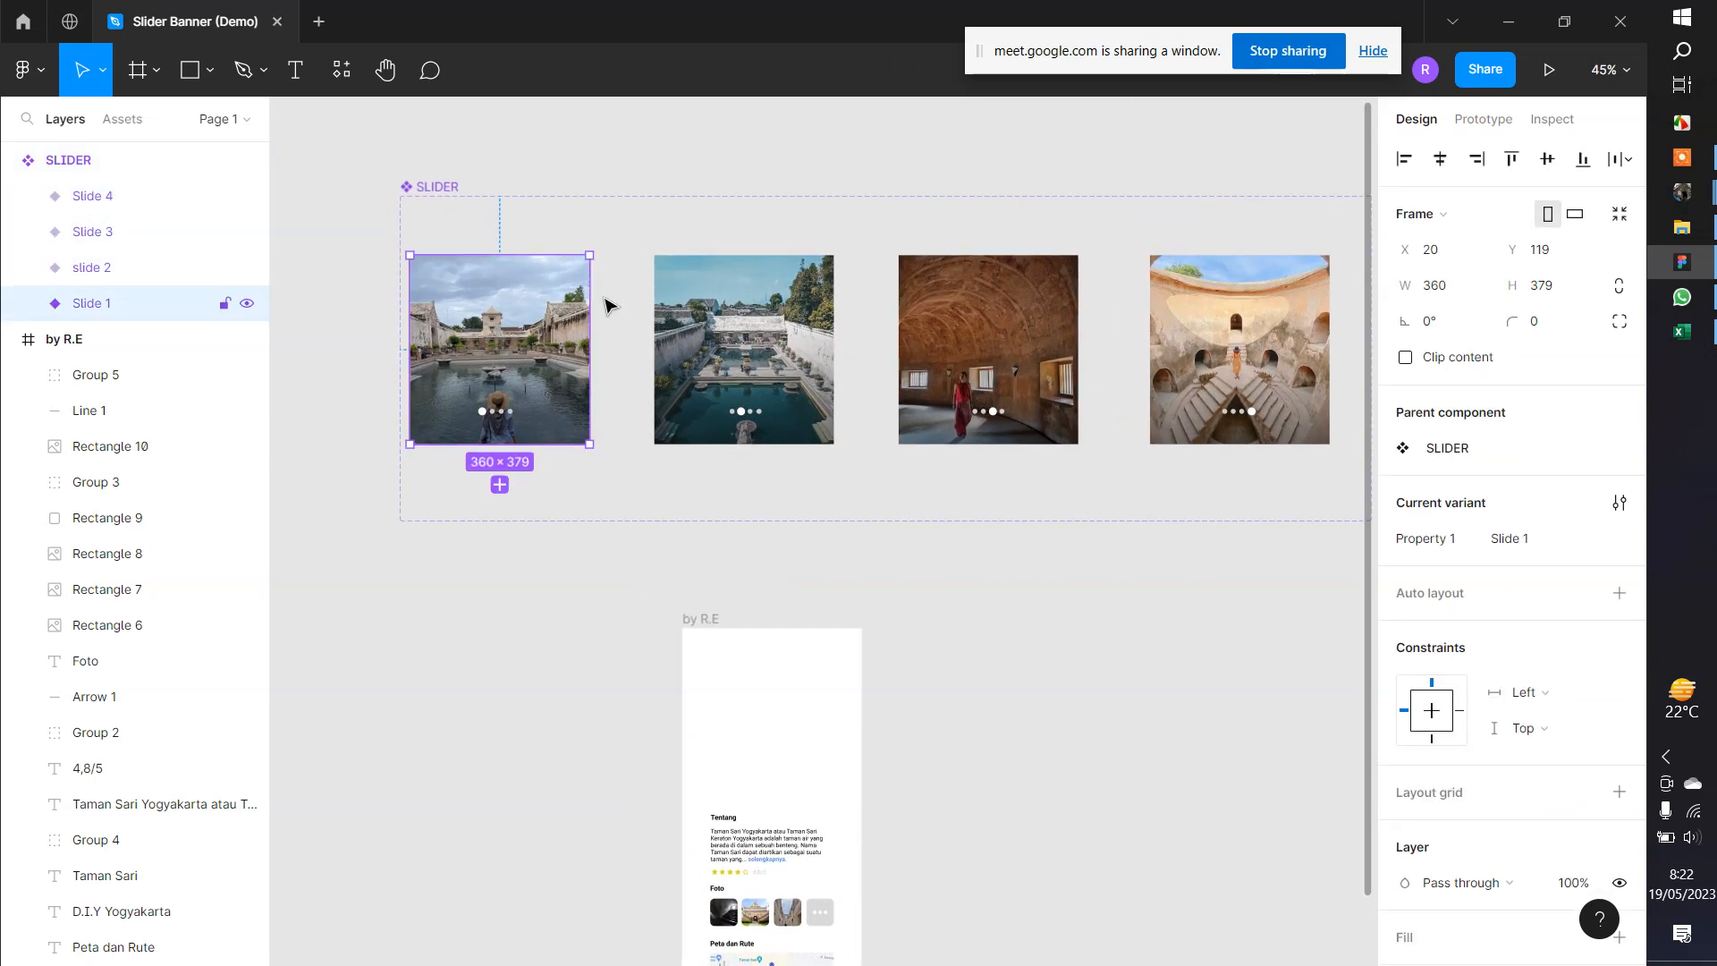
pyautogui.click(1105, 645)
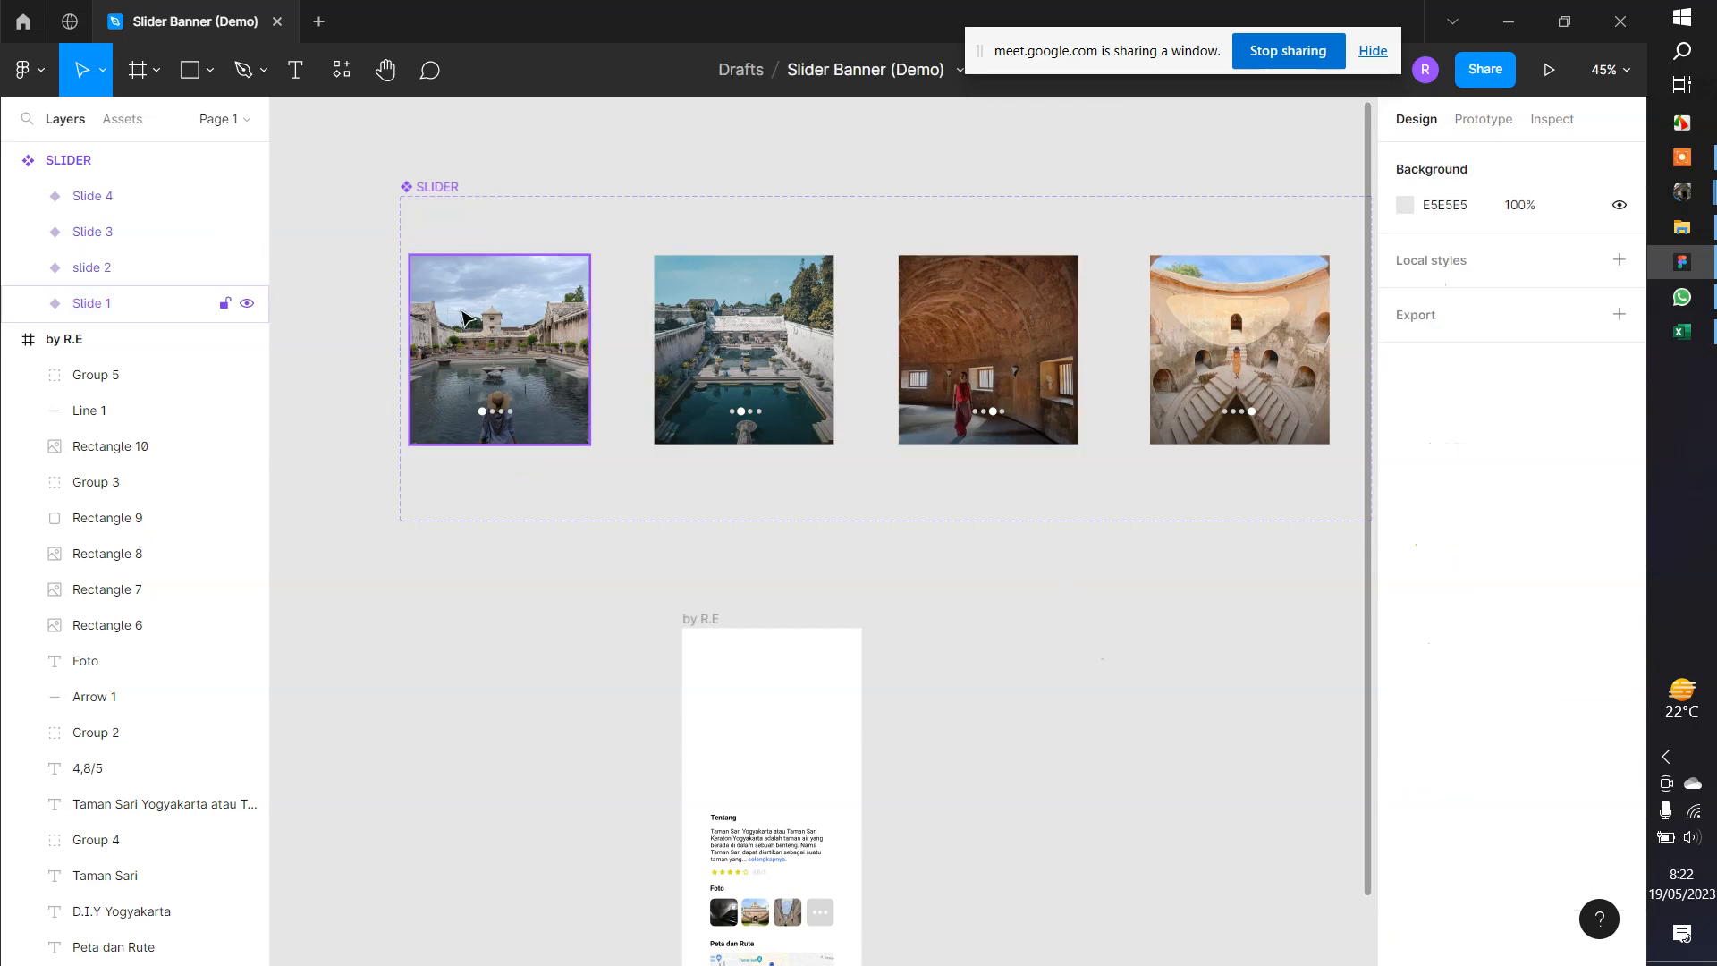
pyautogui.click(500, 349)
pyautogui.click(1485, 122)
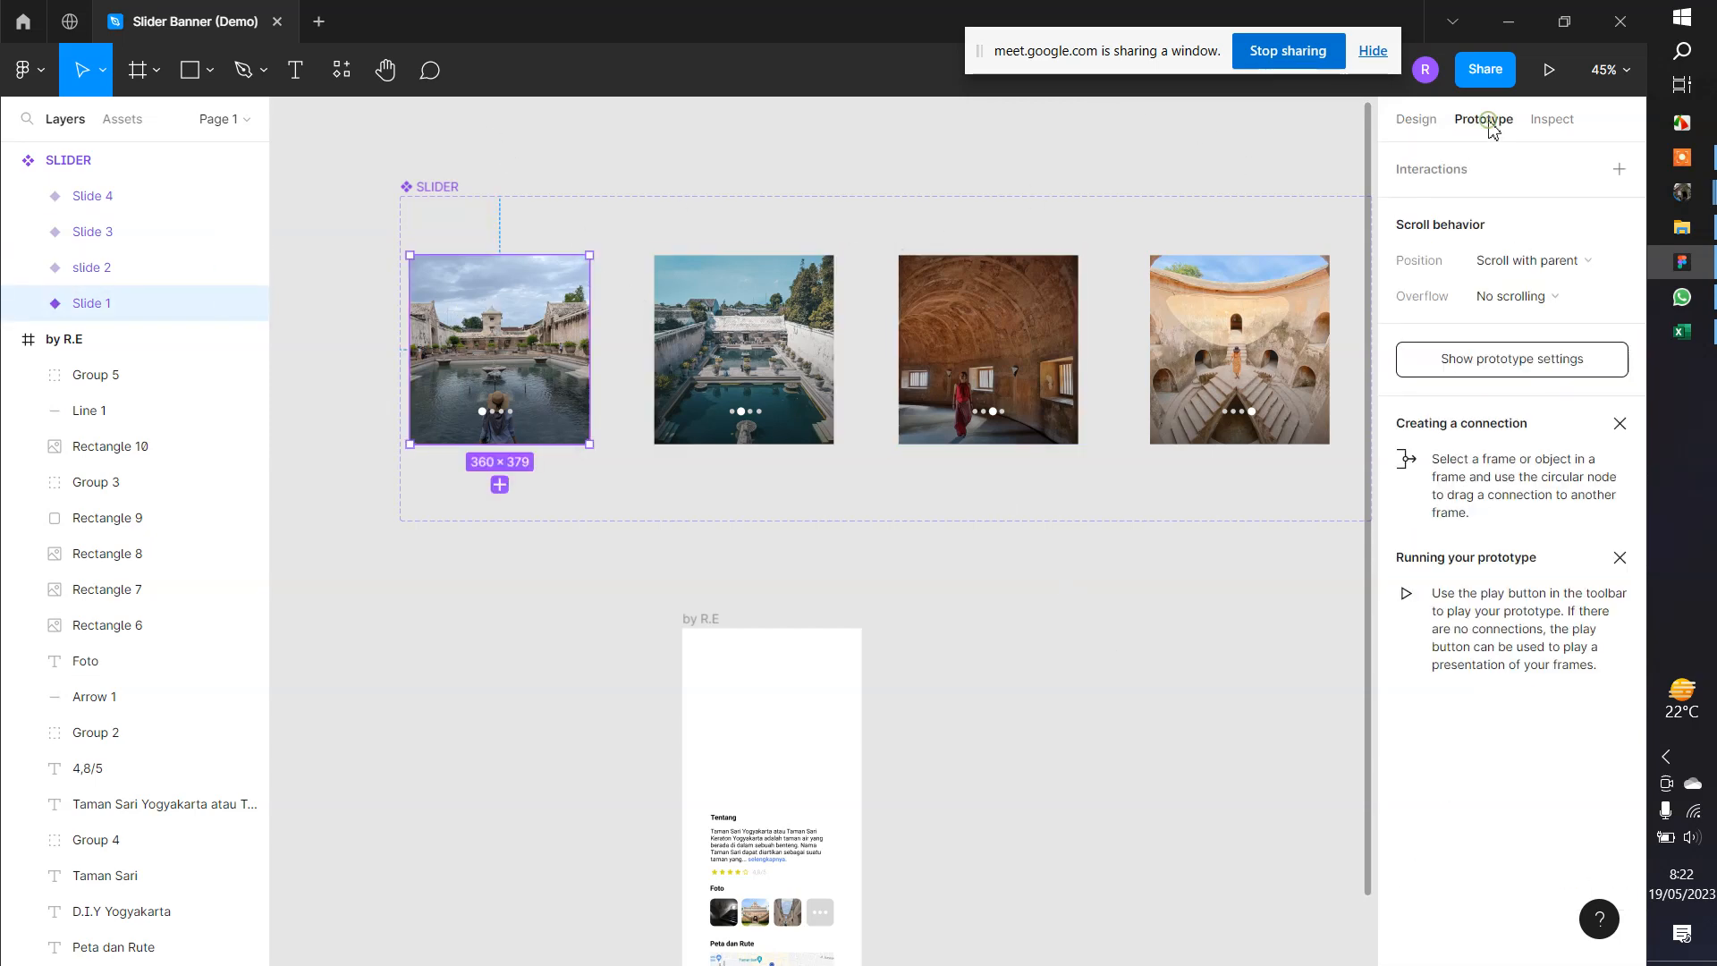
pyautogui.click(1619, 170)
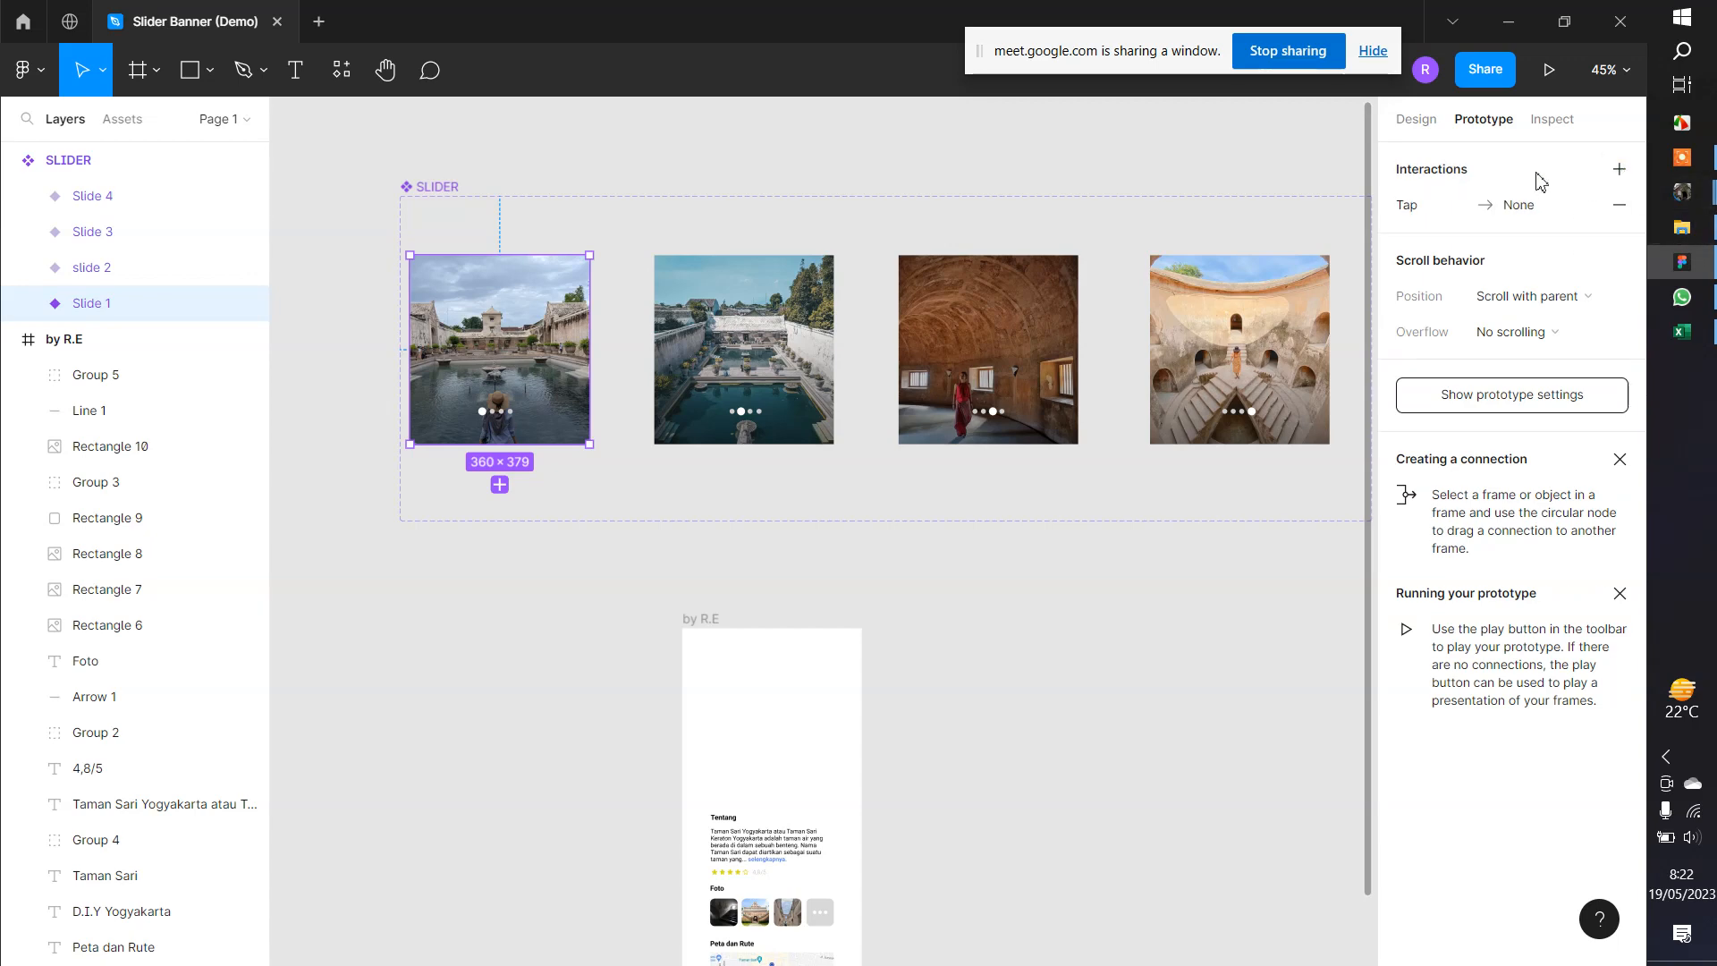
pyautogui.click(1413, 218)
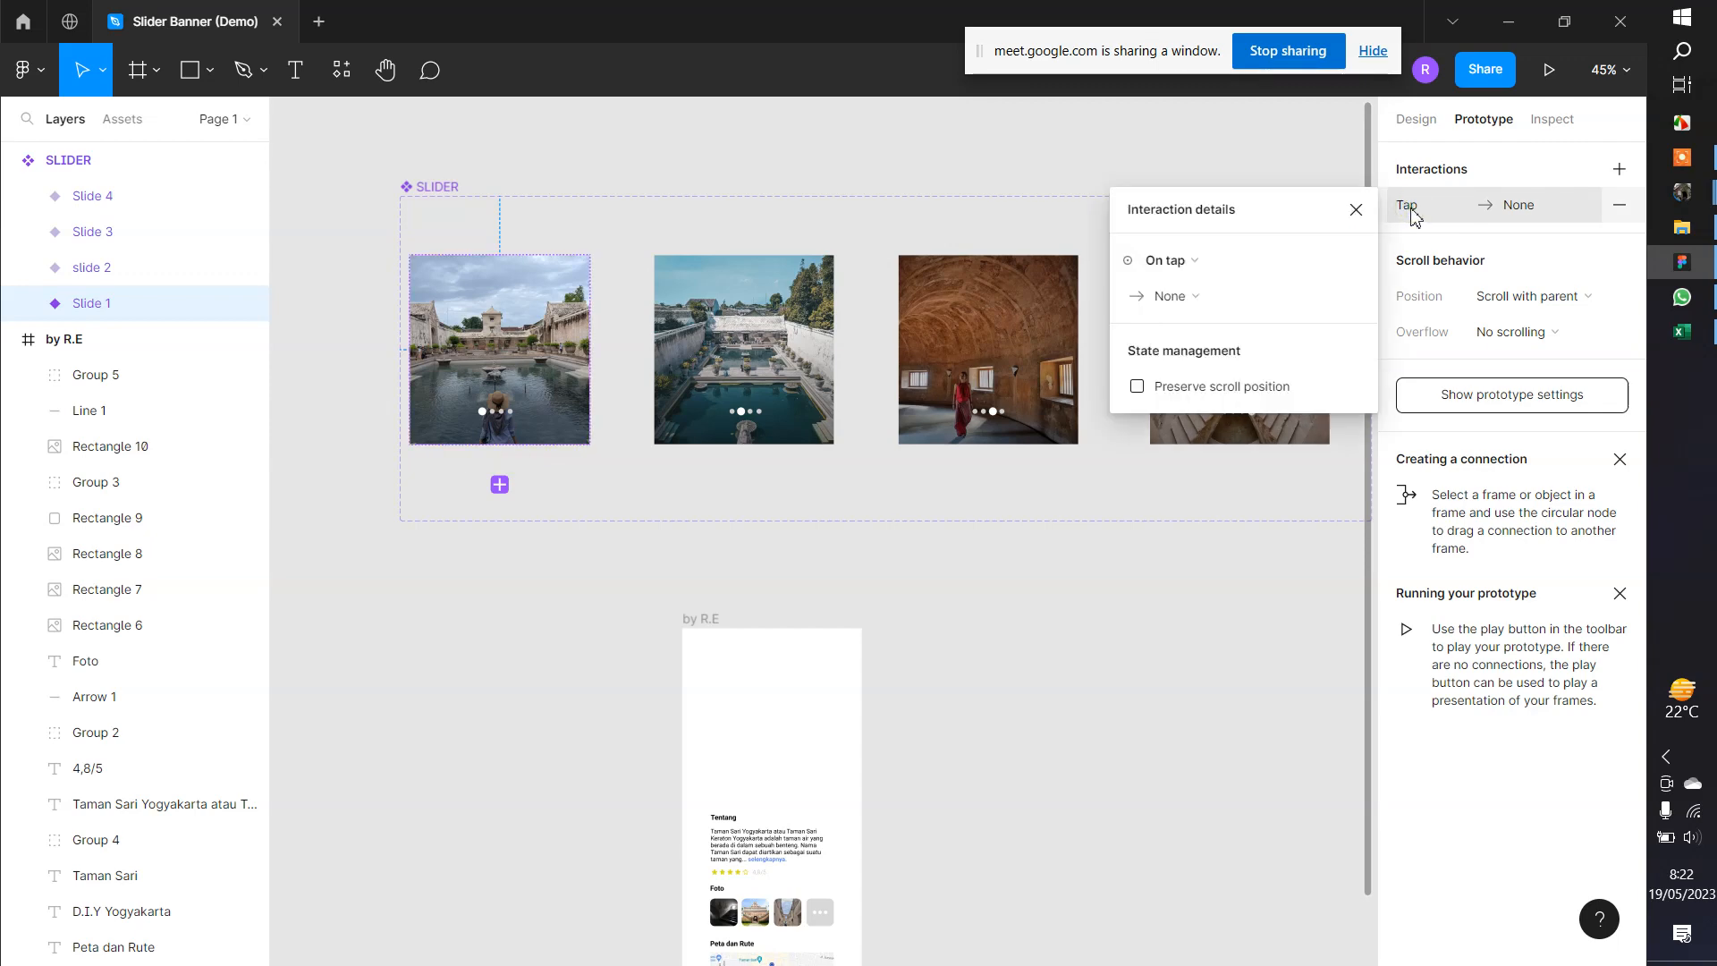
pyautogui.click(1198, 261)
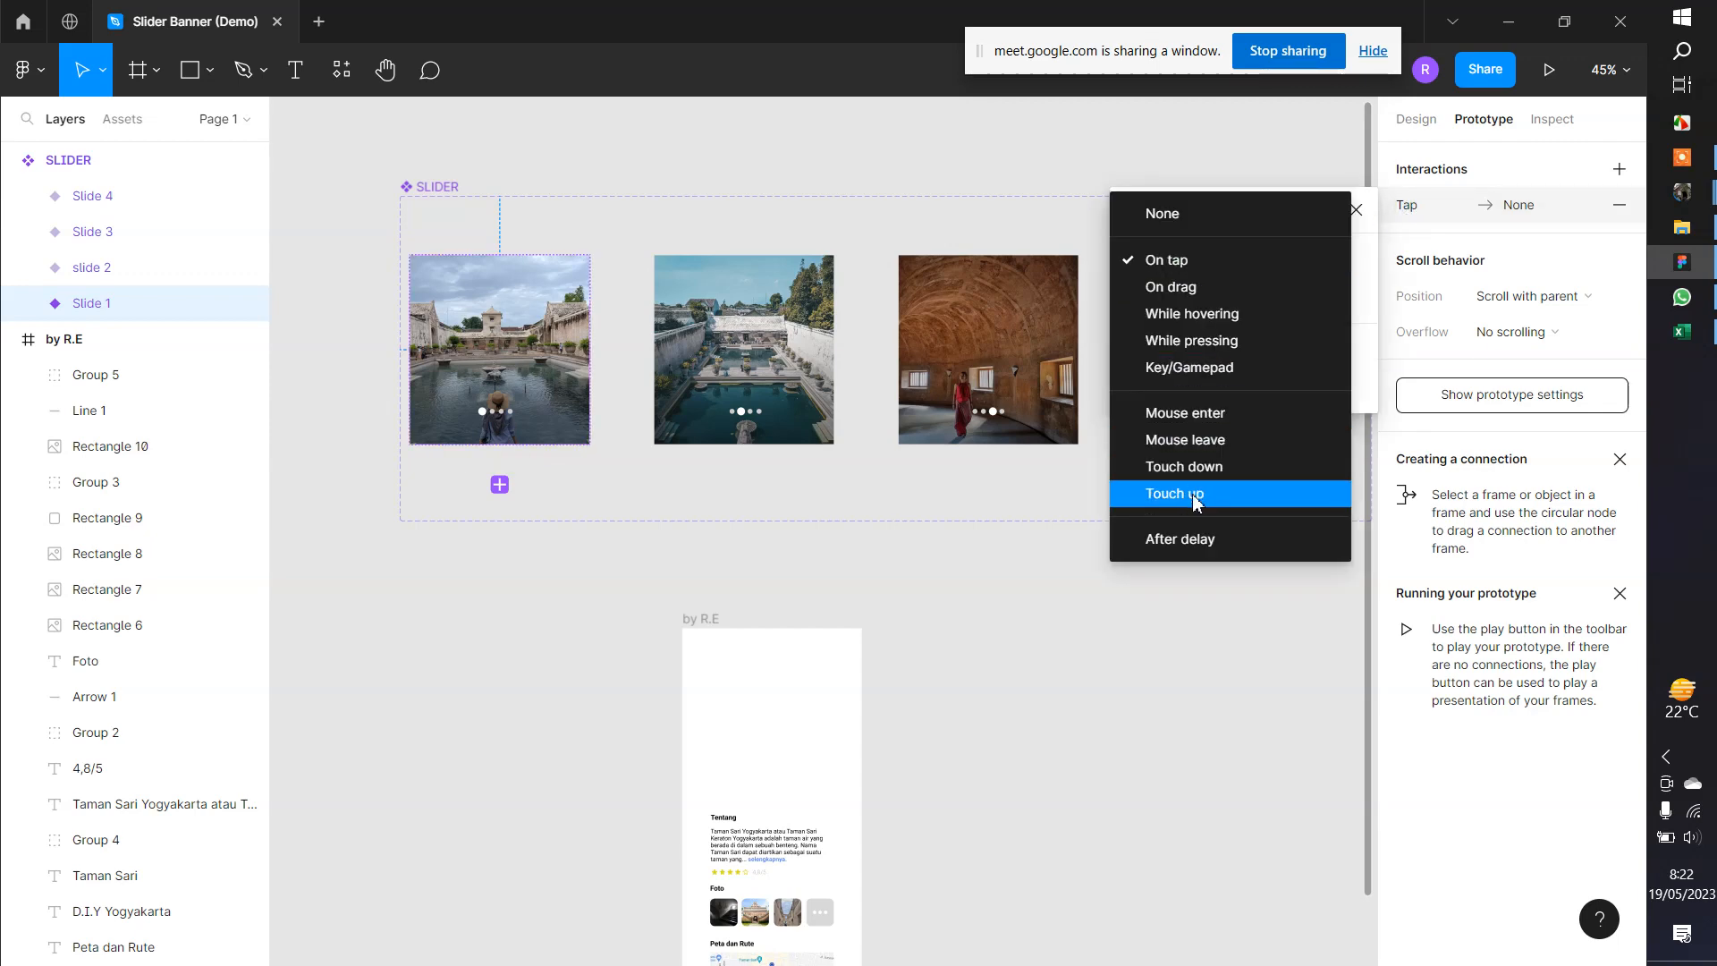
pyautogui.click(1203, 539)
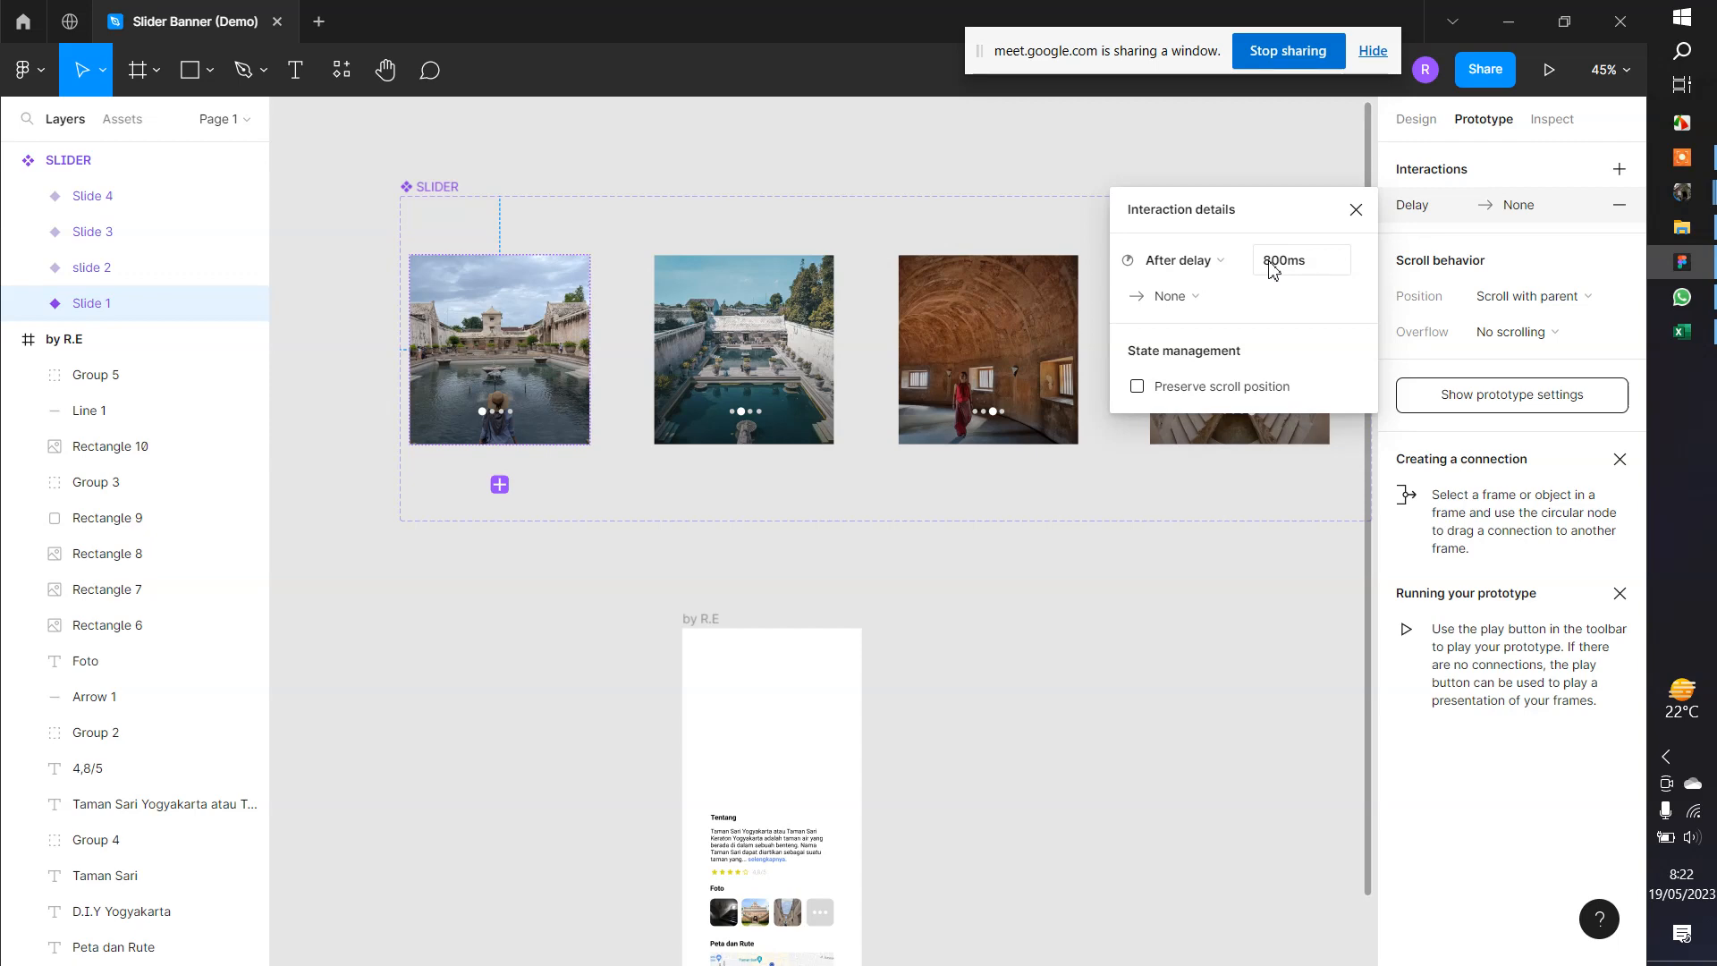
pyautogui.click(1271, 269)
pyautogui.write('10')
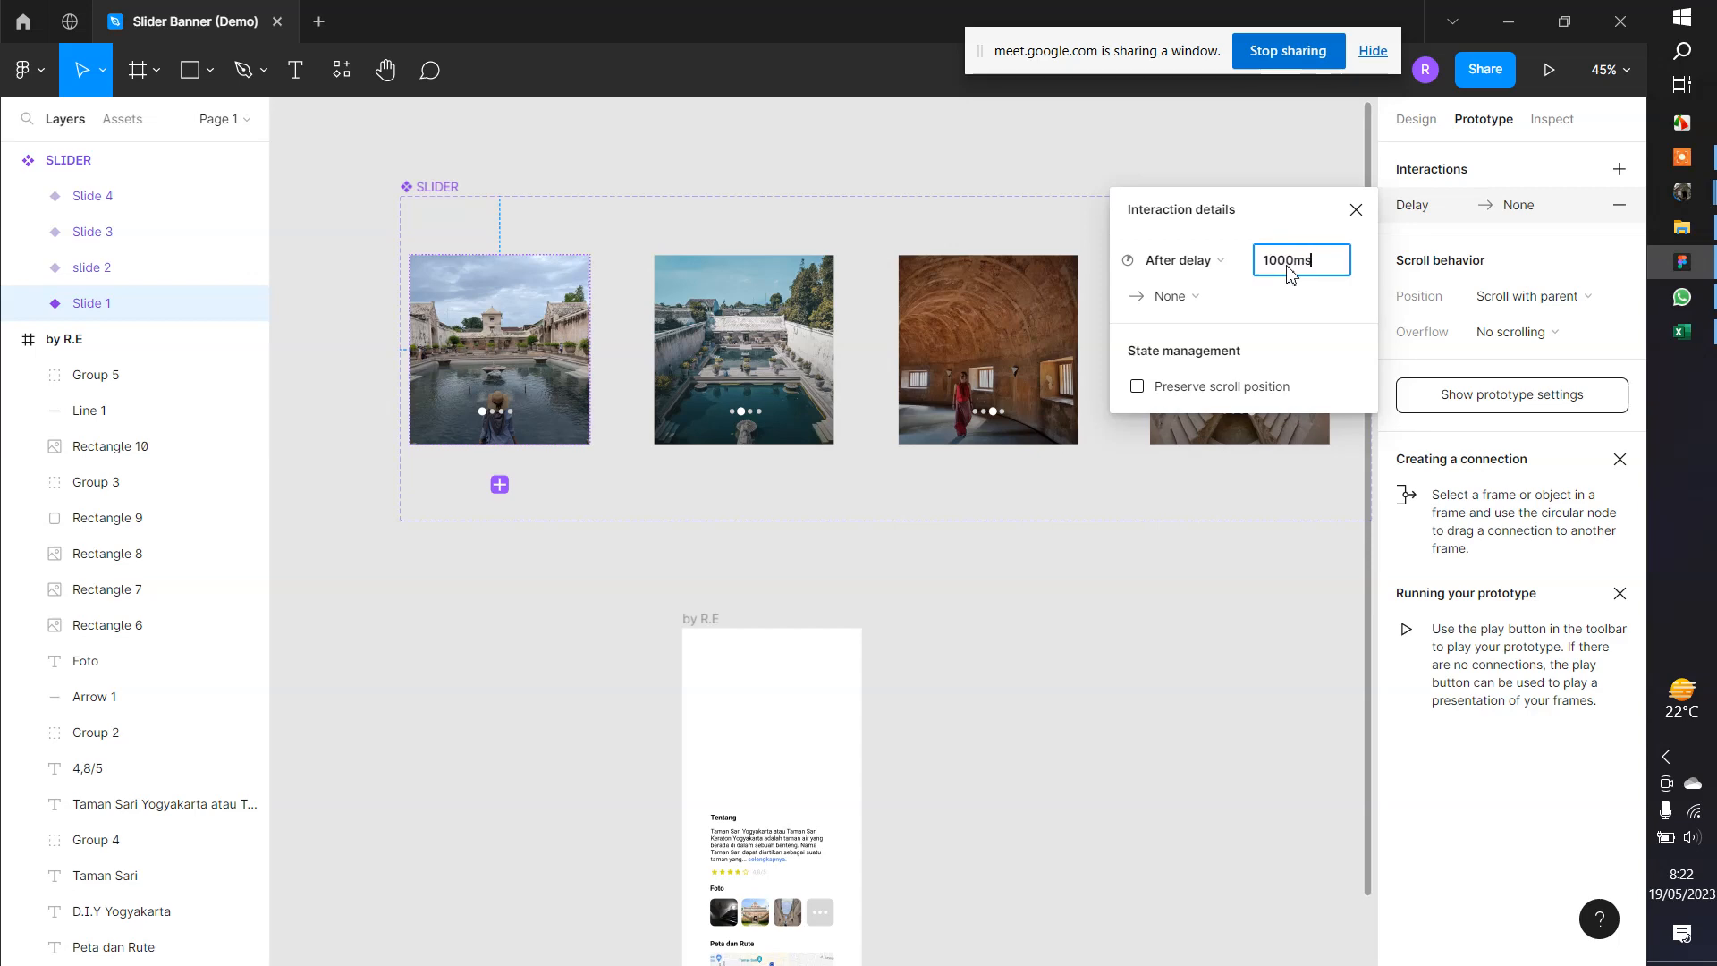
pyautogui.press('Return')
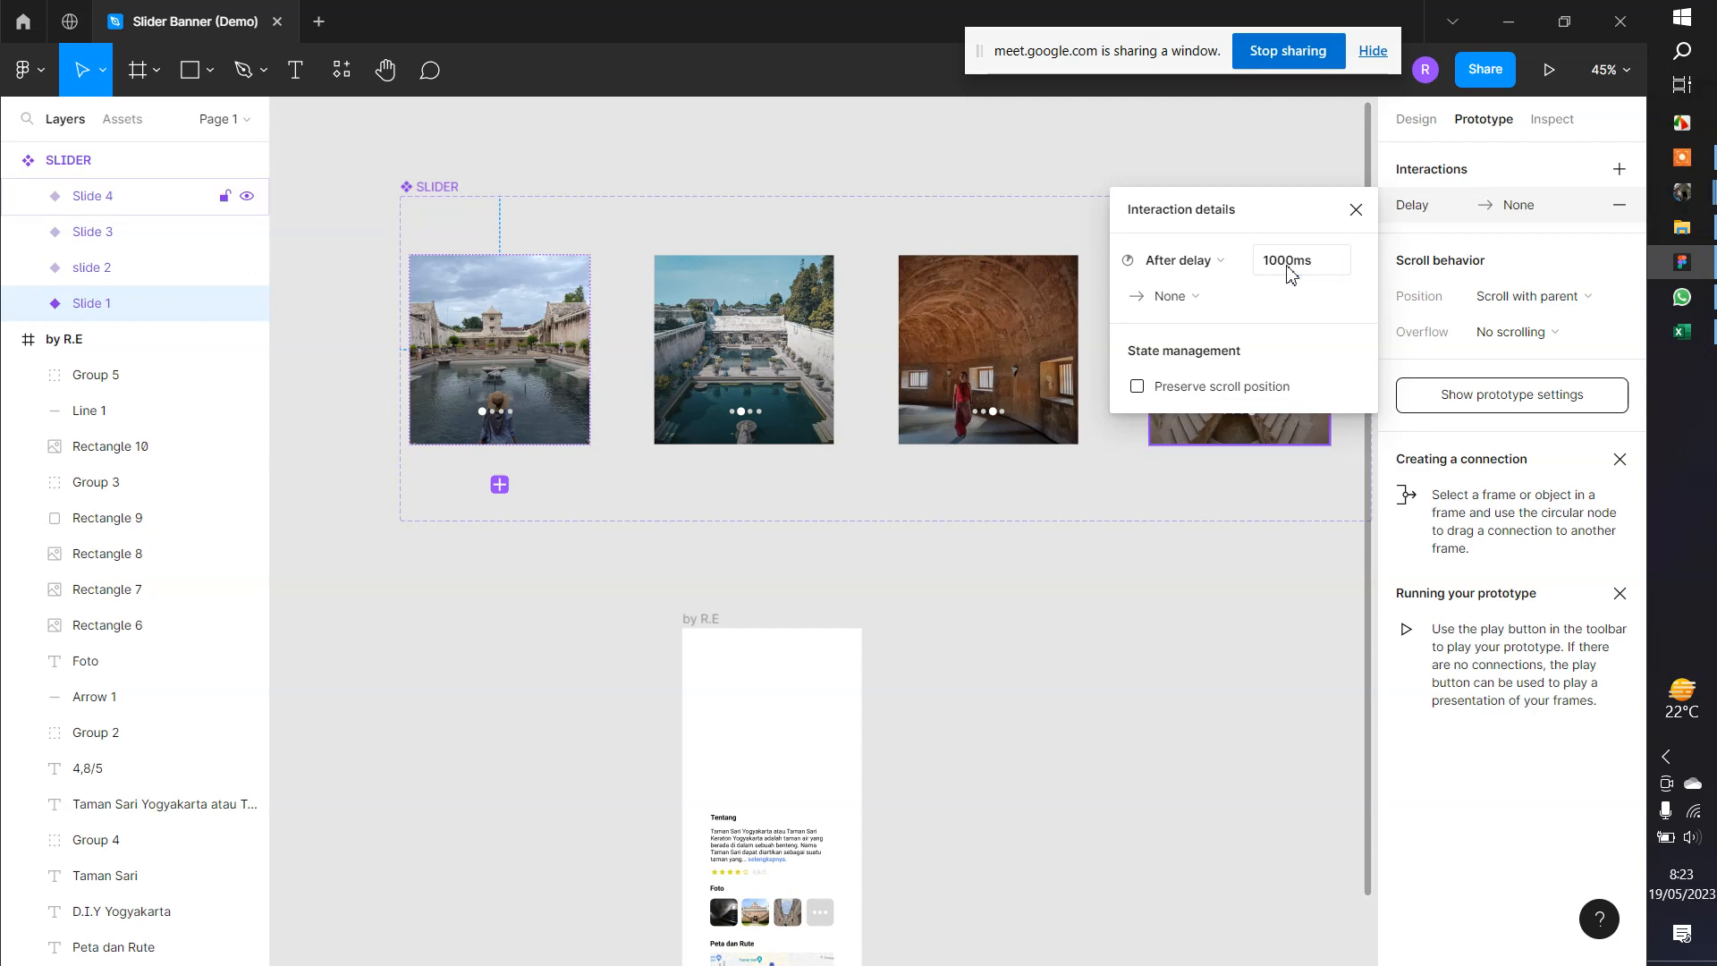
# Set the Slide 1 interaction's delay to 1500 ms and its action to Change to
pyautogui.click(1290, 273)
pyautogui.click(1287, 263)
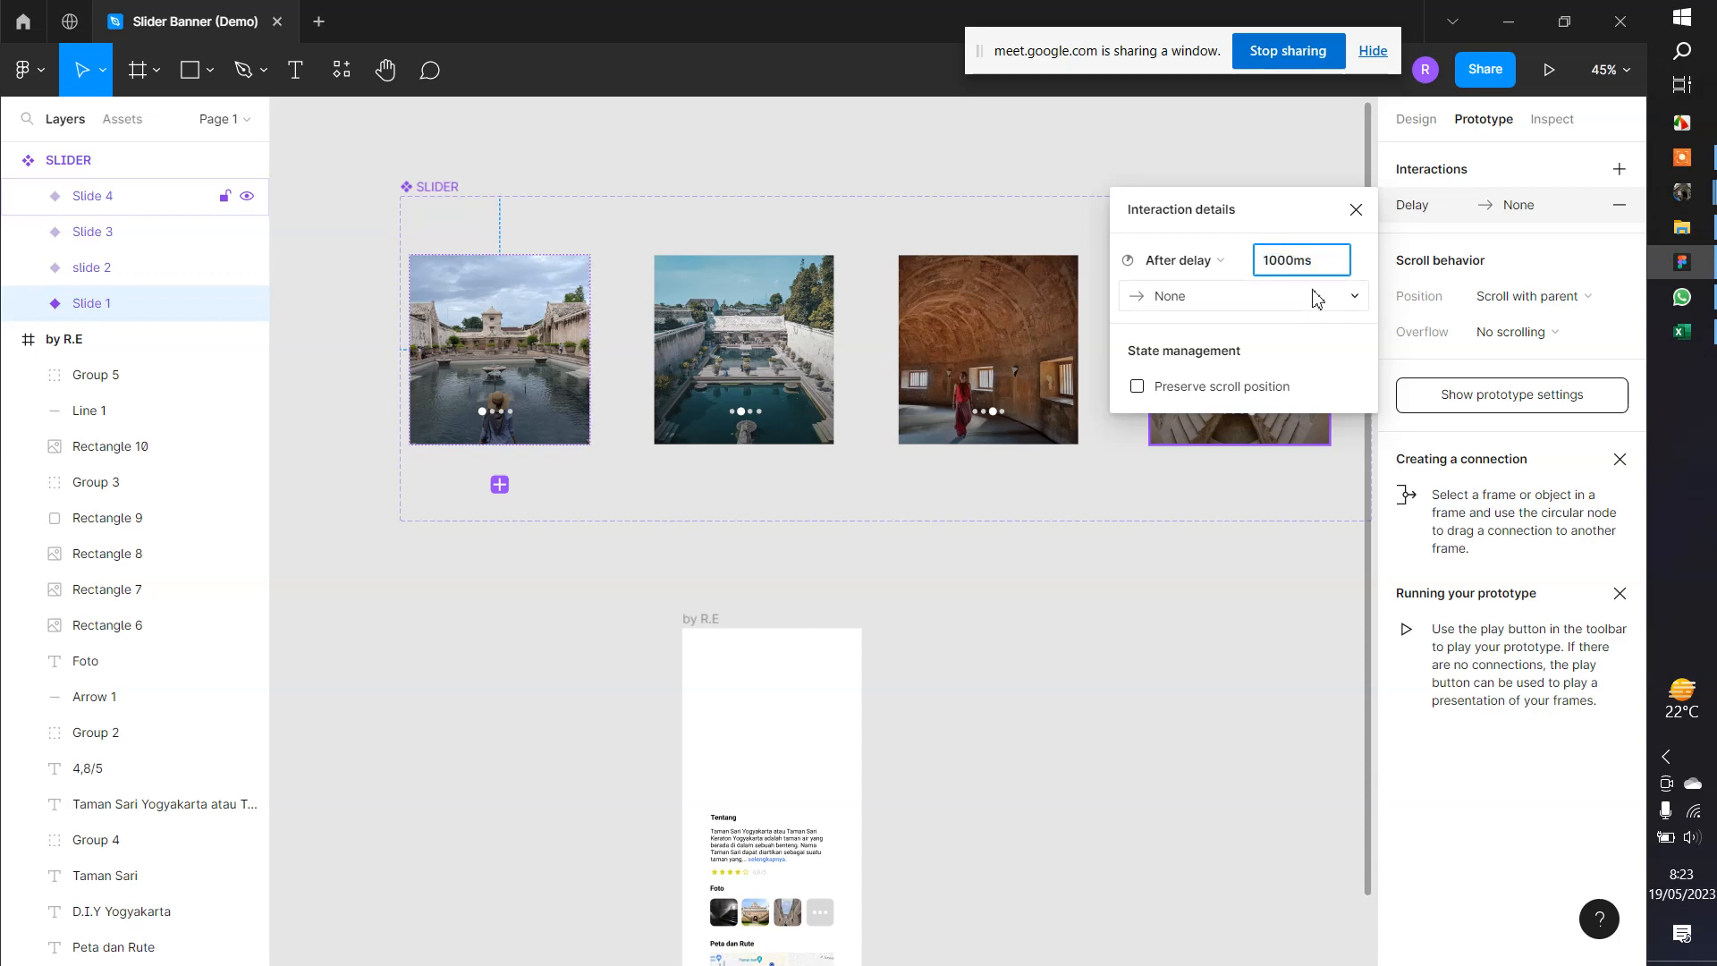
pyautogui.press('BackSpace')
pyautogui.press('BackSpace')
pyautogui.write('15')
pyautogui.press('Return')
pyautogui.click(1312, 298)
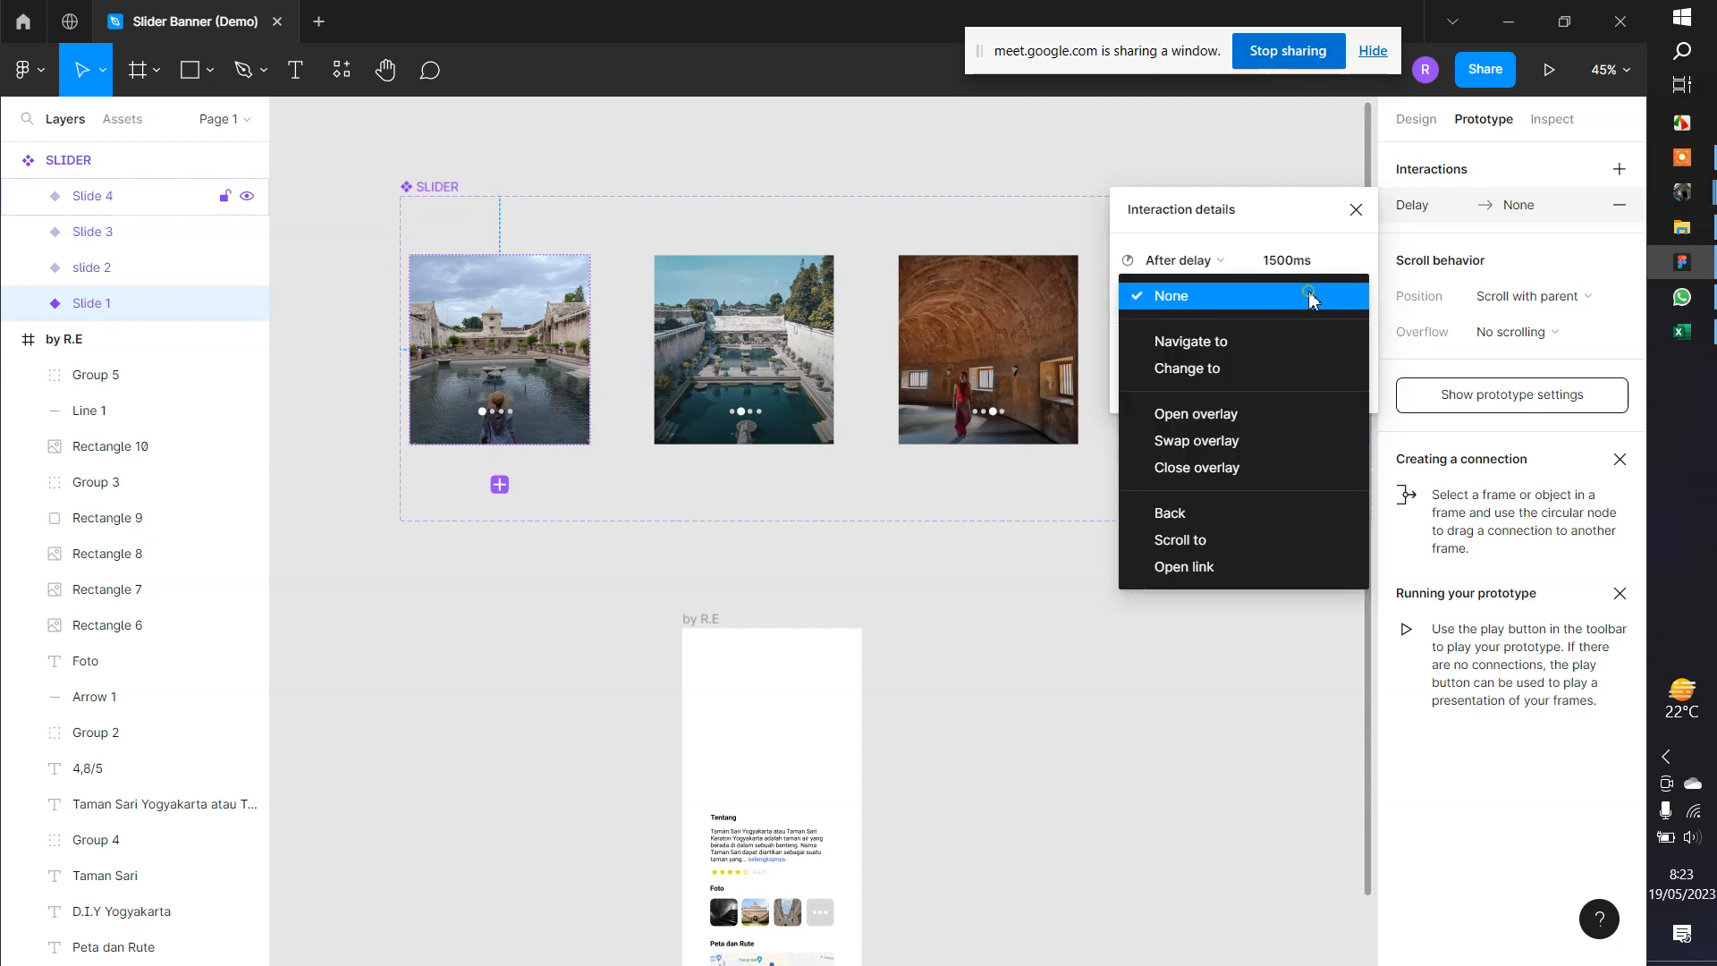
pyautogui.click(1215, 367)
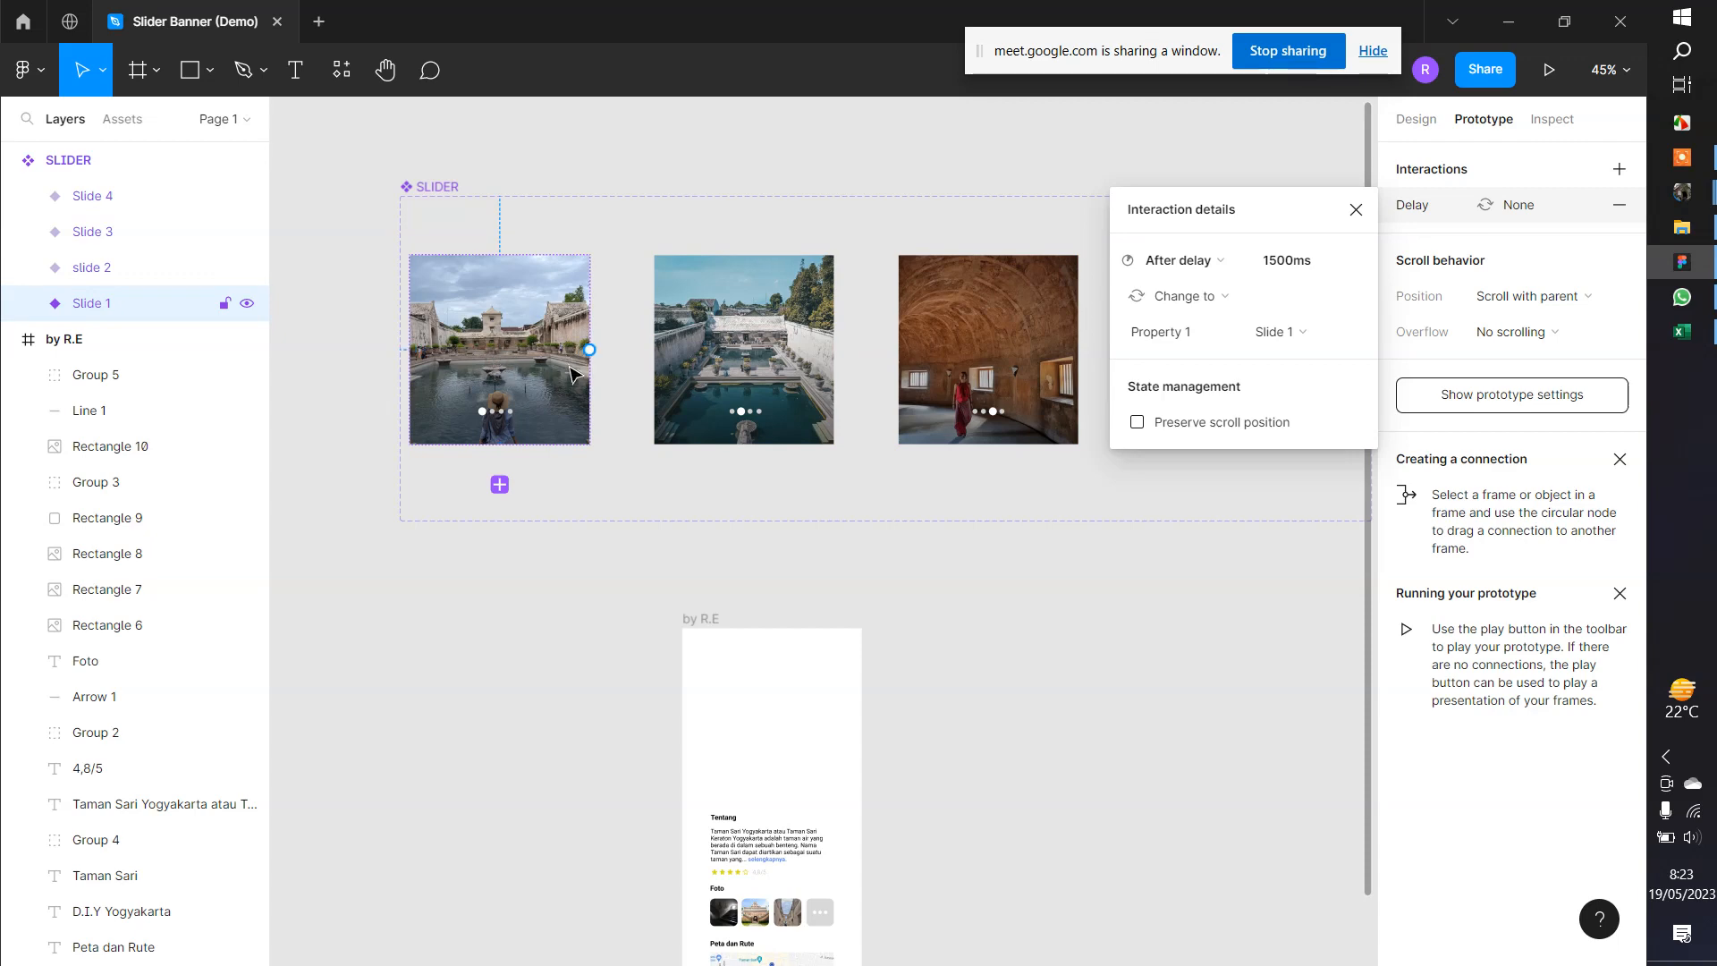
pyautogui.click(1232, 297)
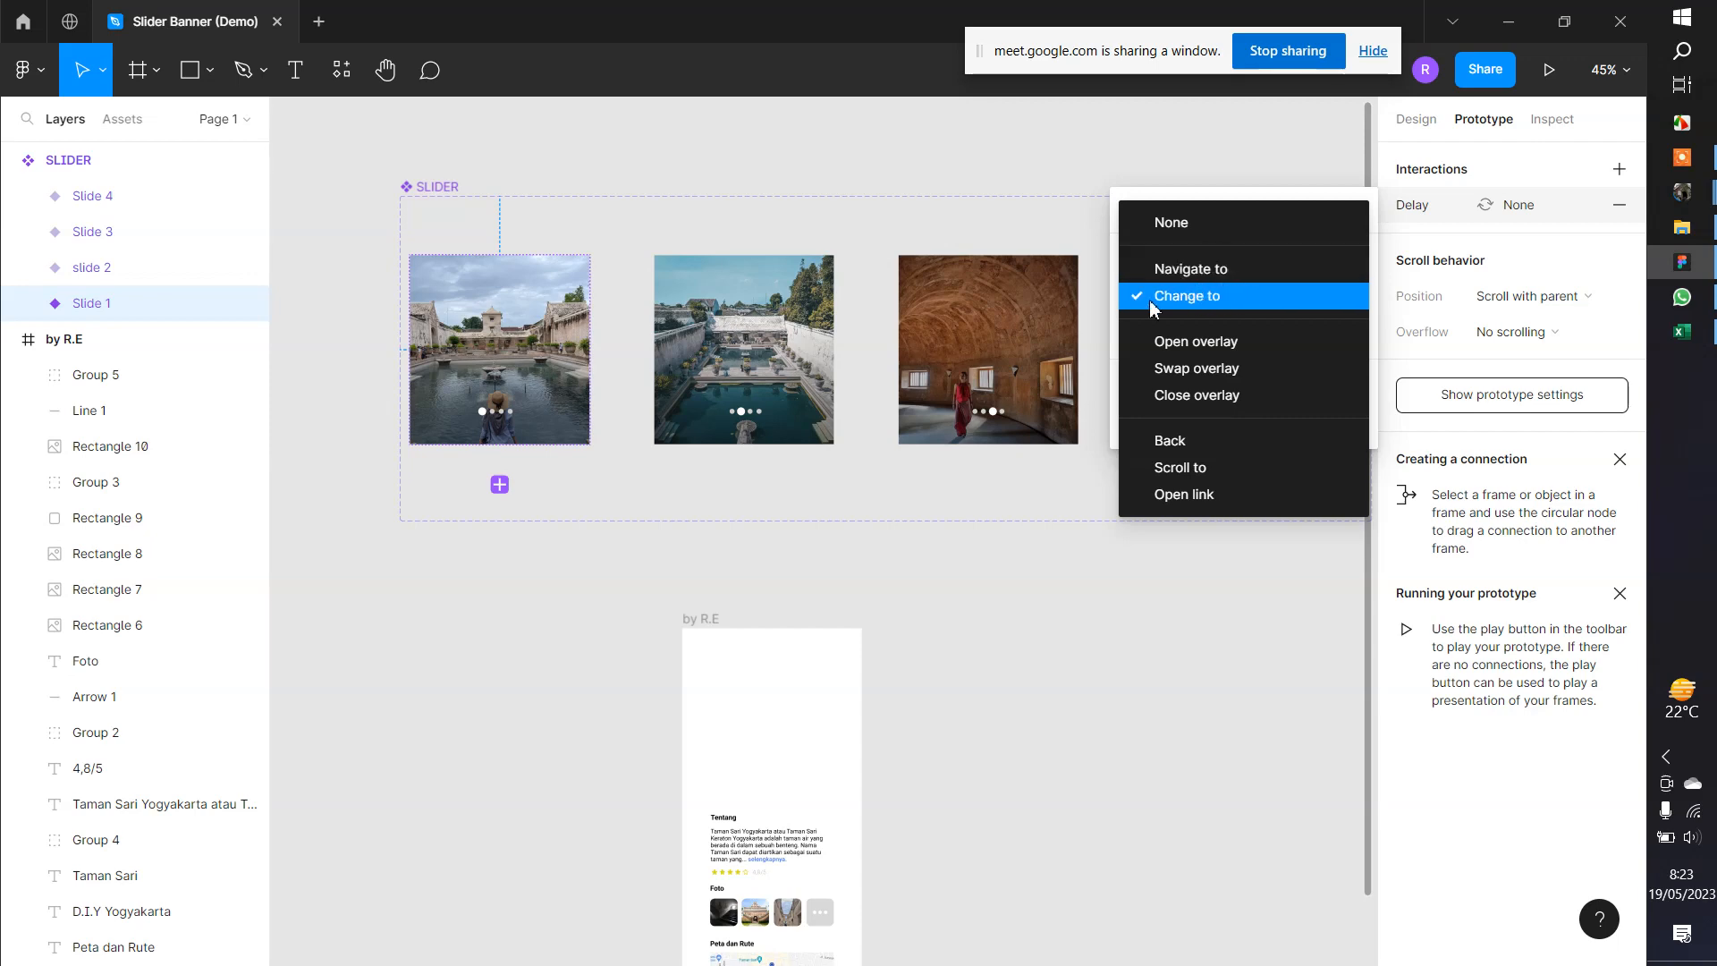
pyautogui.click(1193, 297)
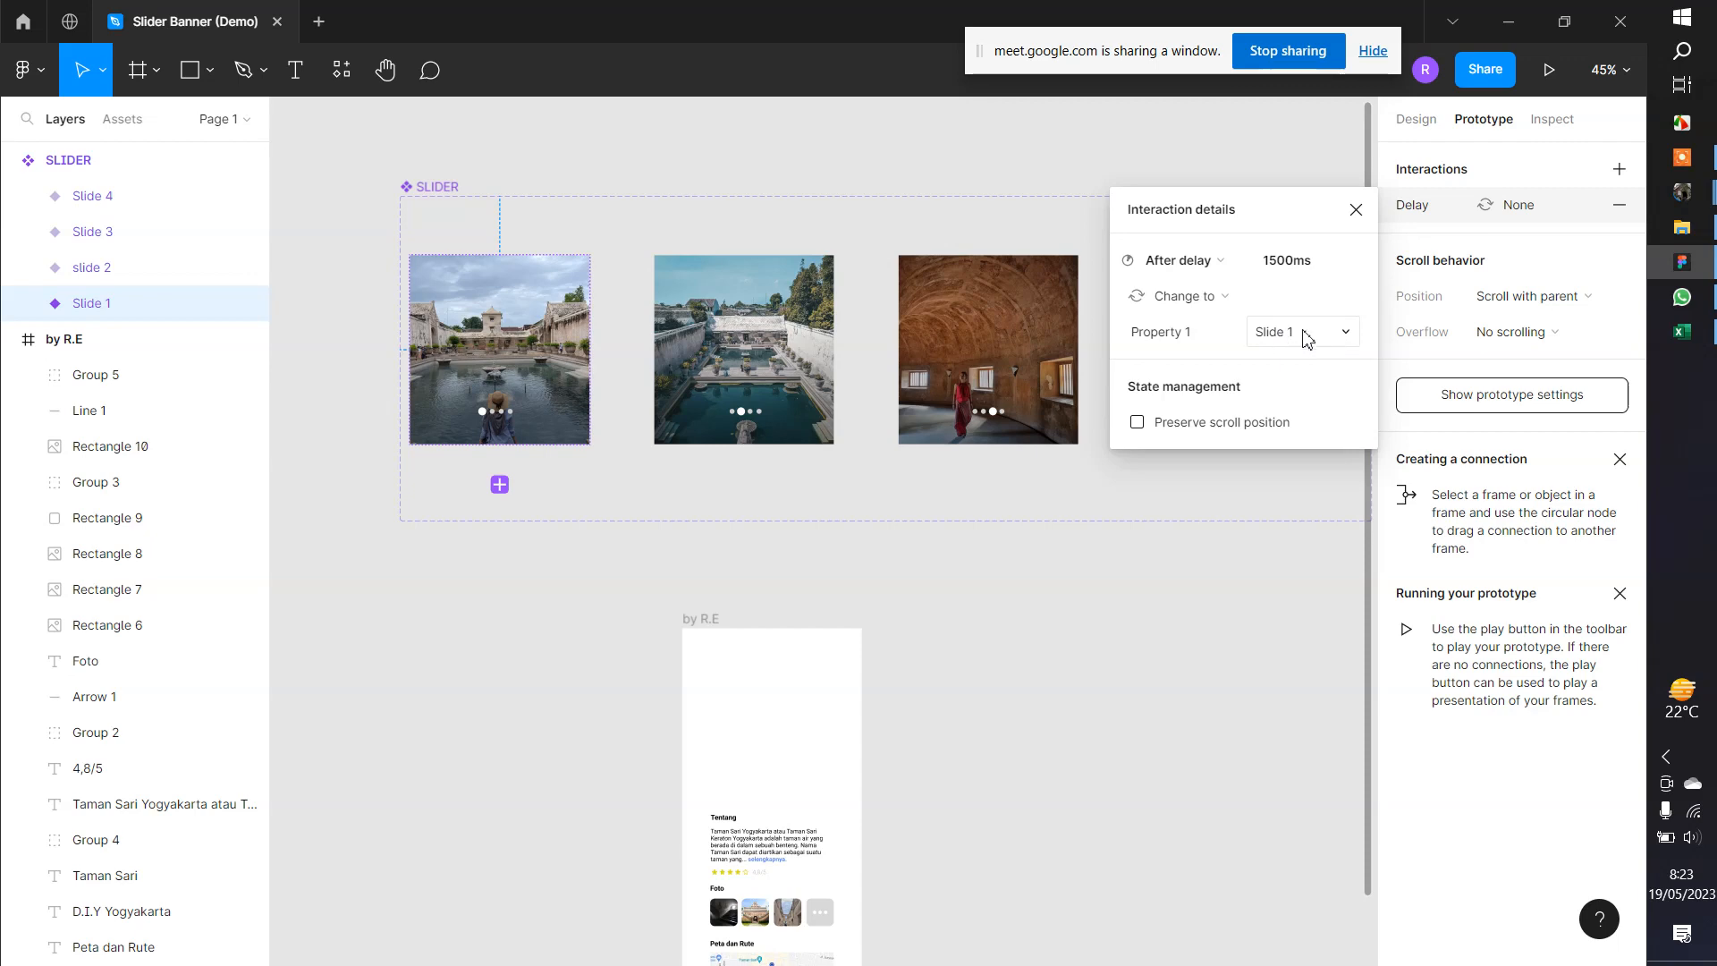
# Try to link Slide 1 to slide 2 with a prototype connection
pyautogui.click(543, 317)
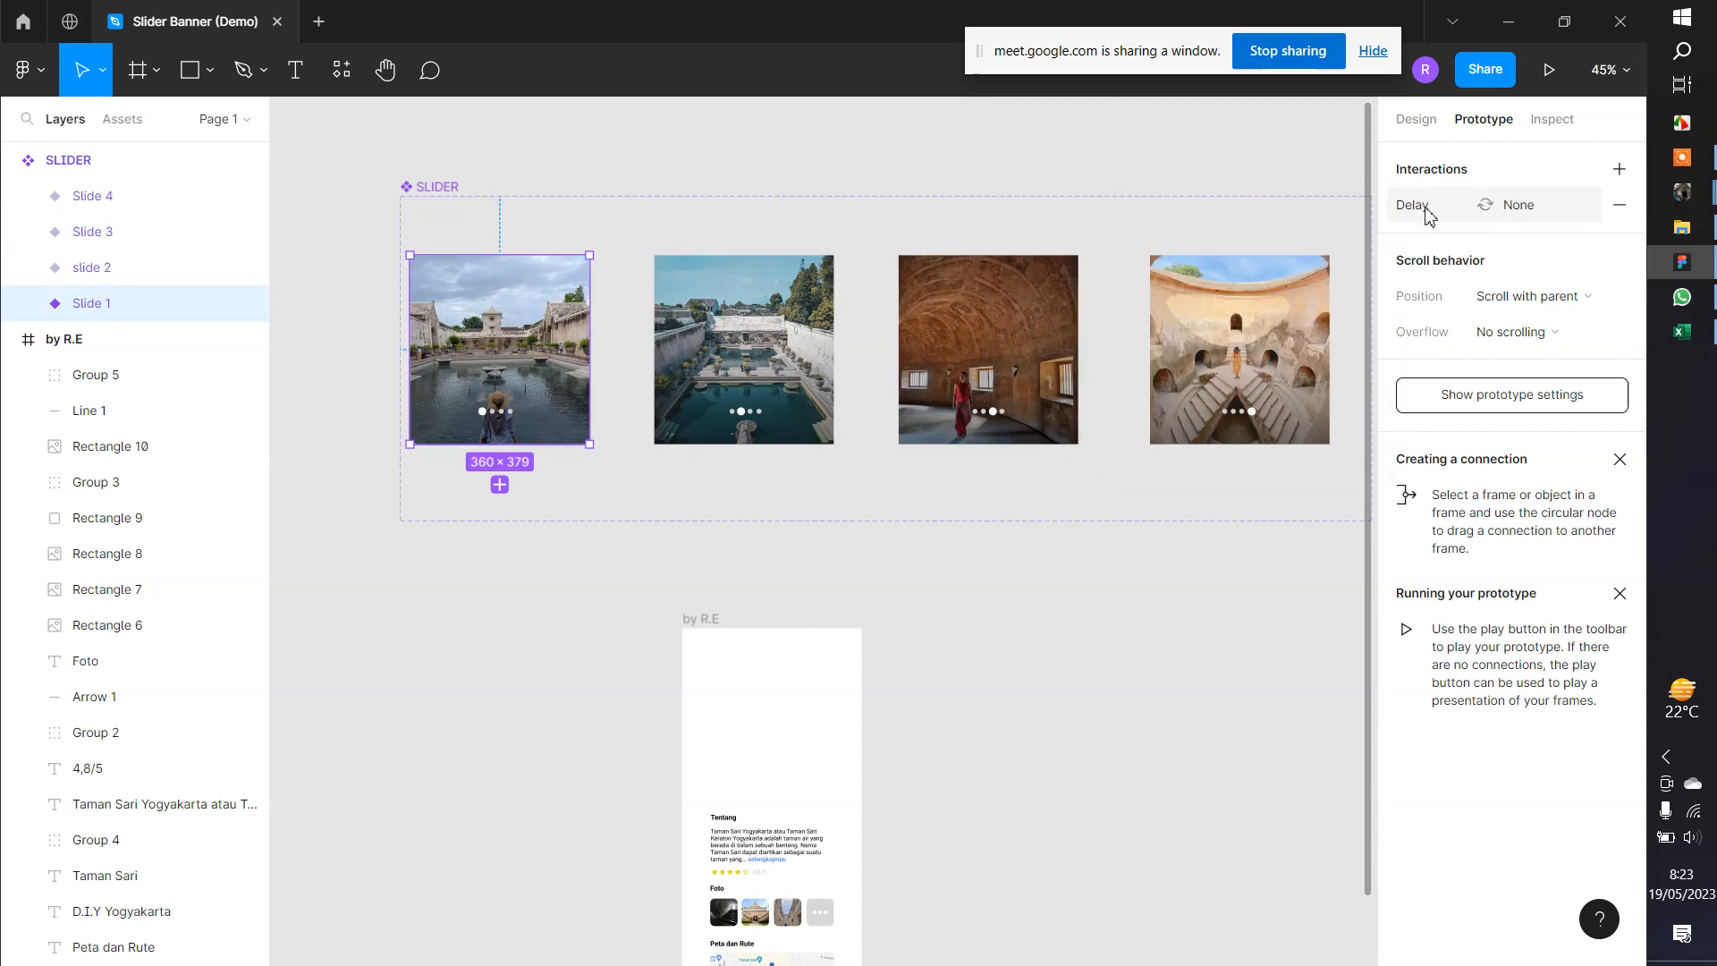
pyautogui.click(1520, 207)
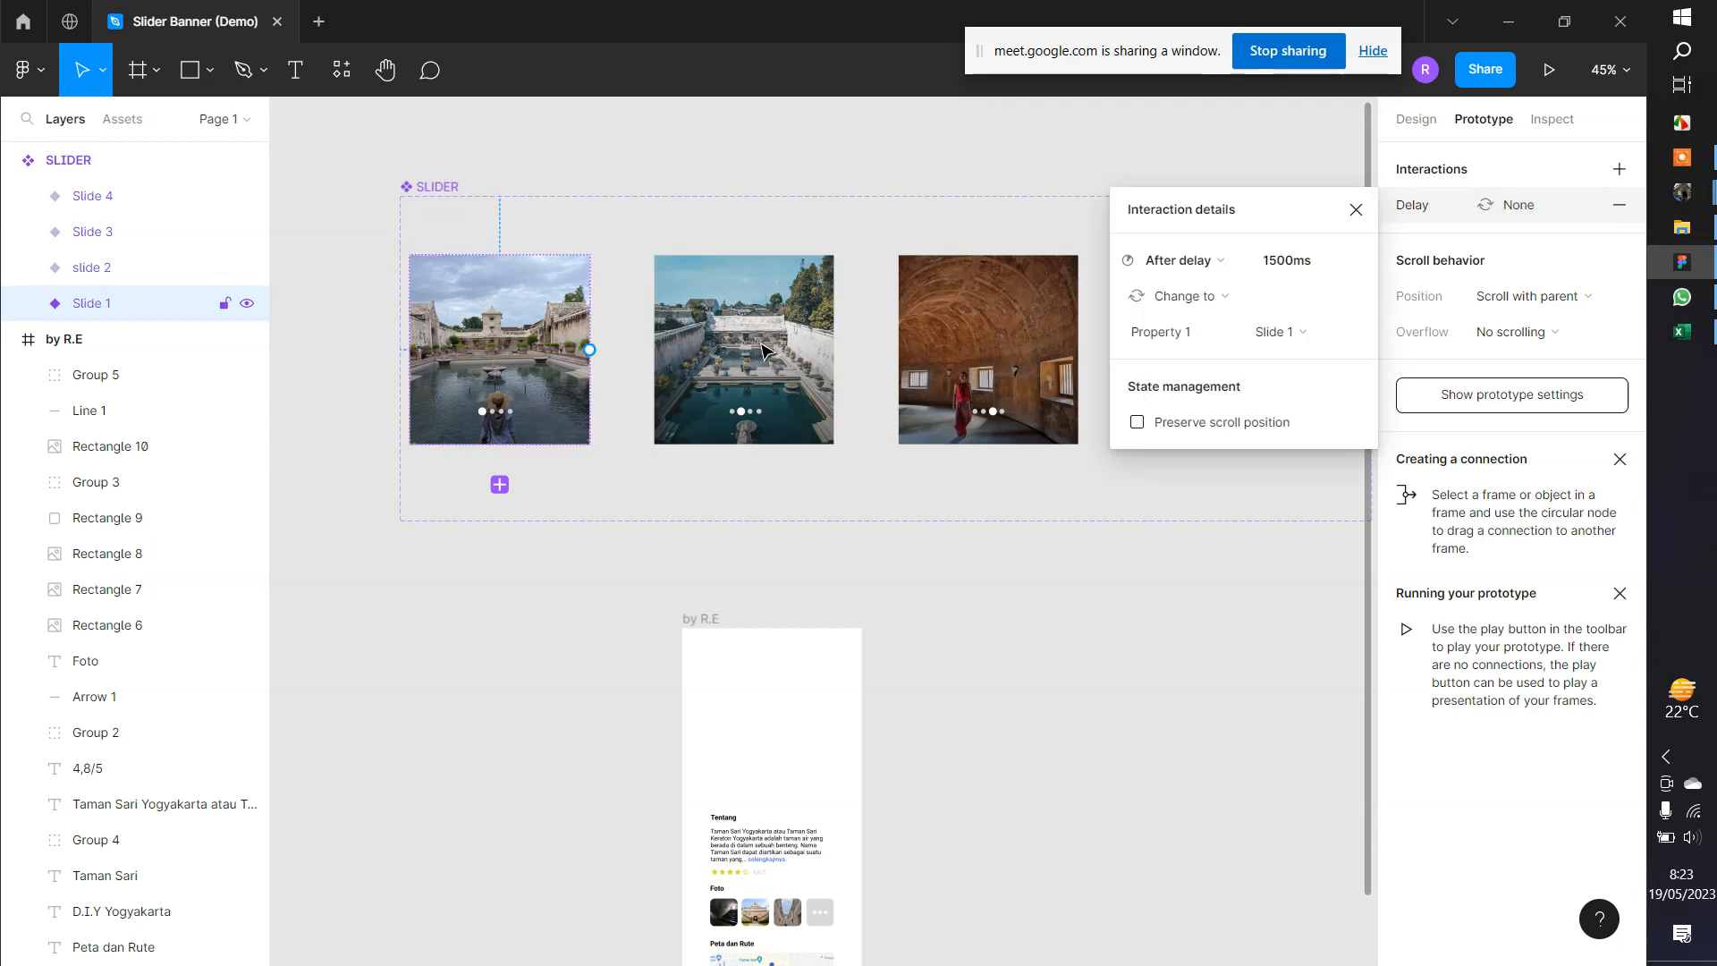
pyautogui.click(1281, 334)
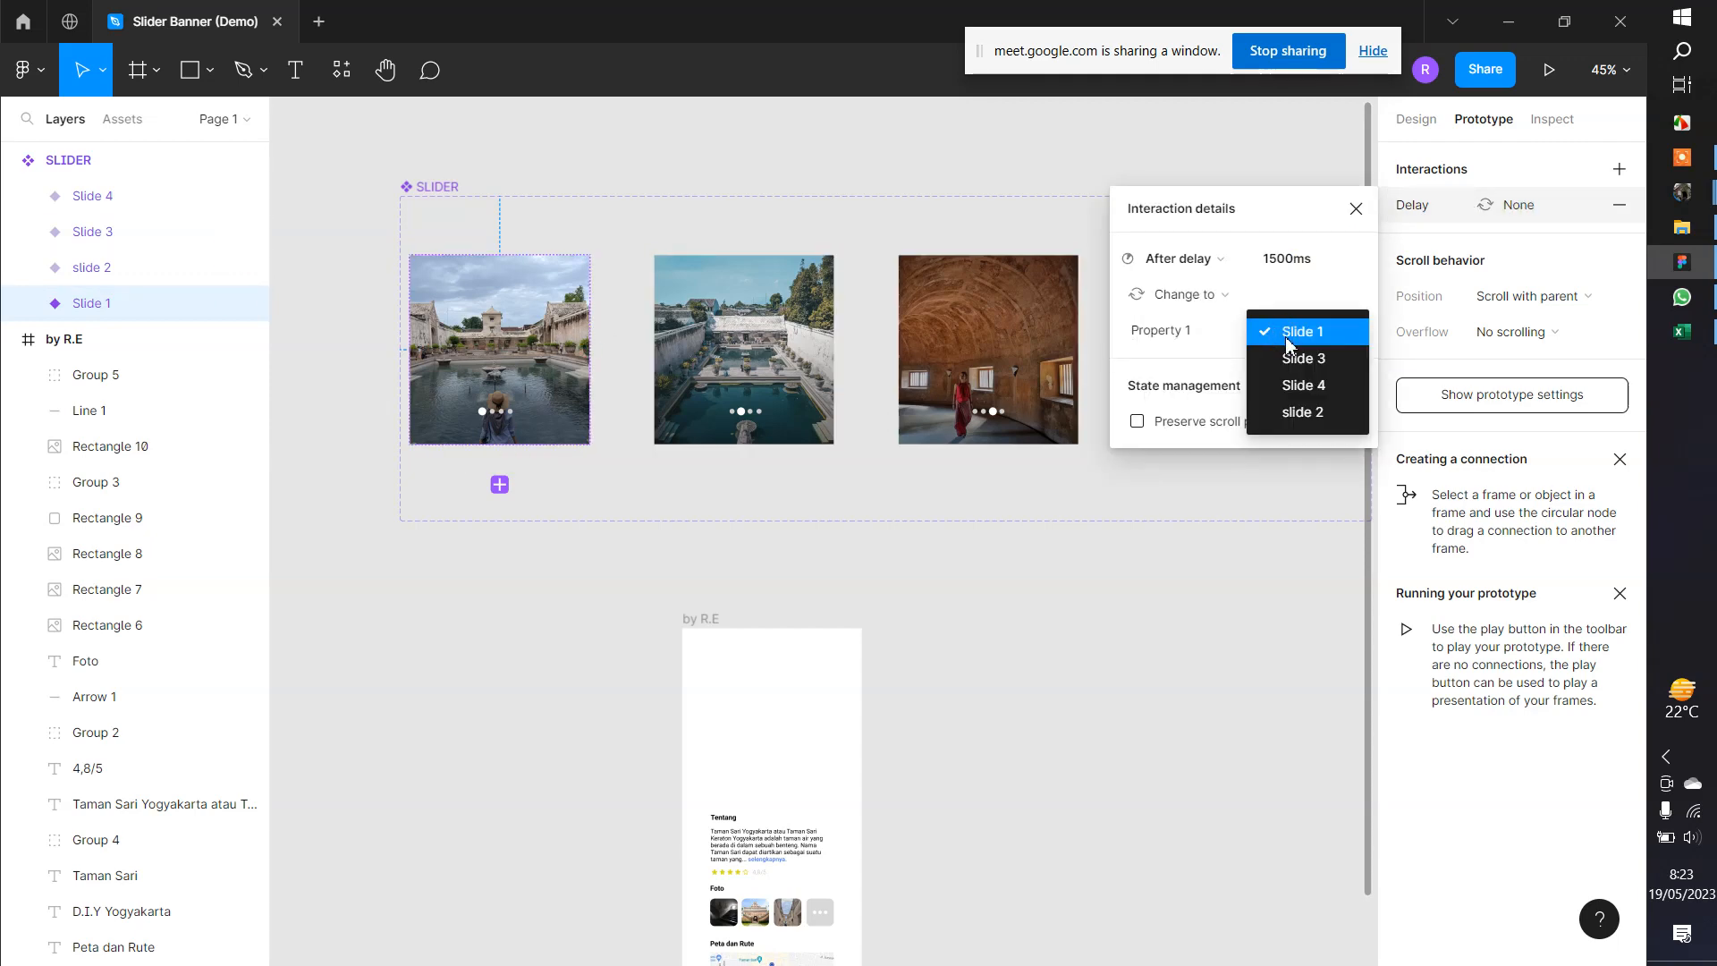
pyautogui.click(548, 360)
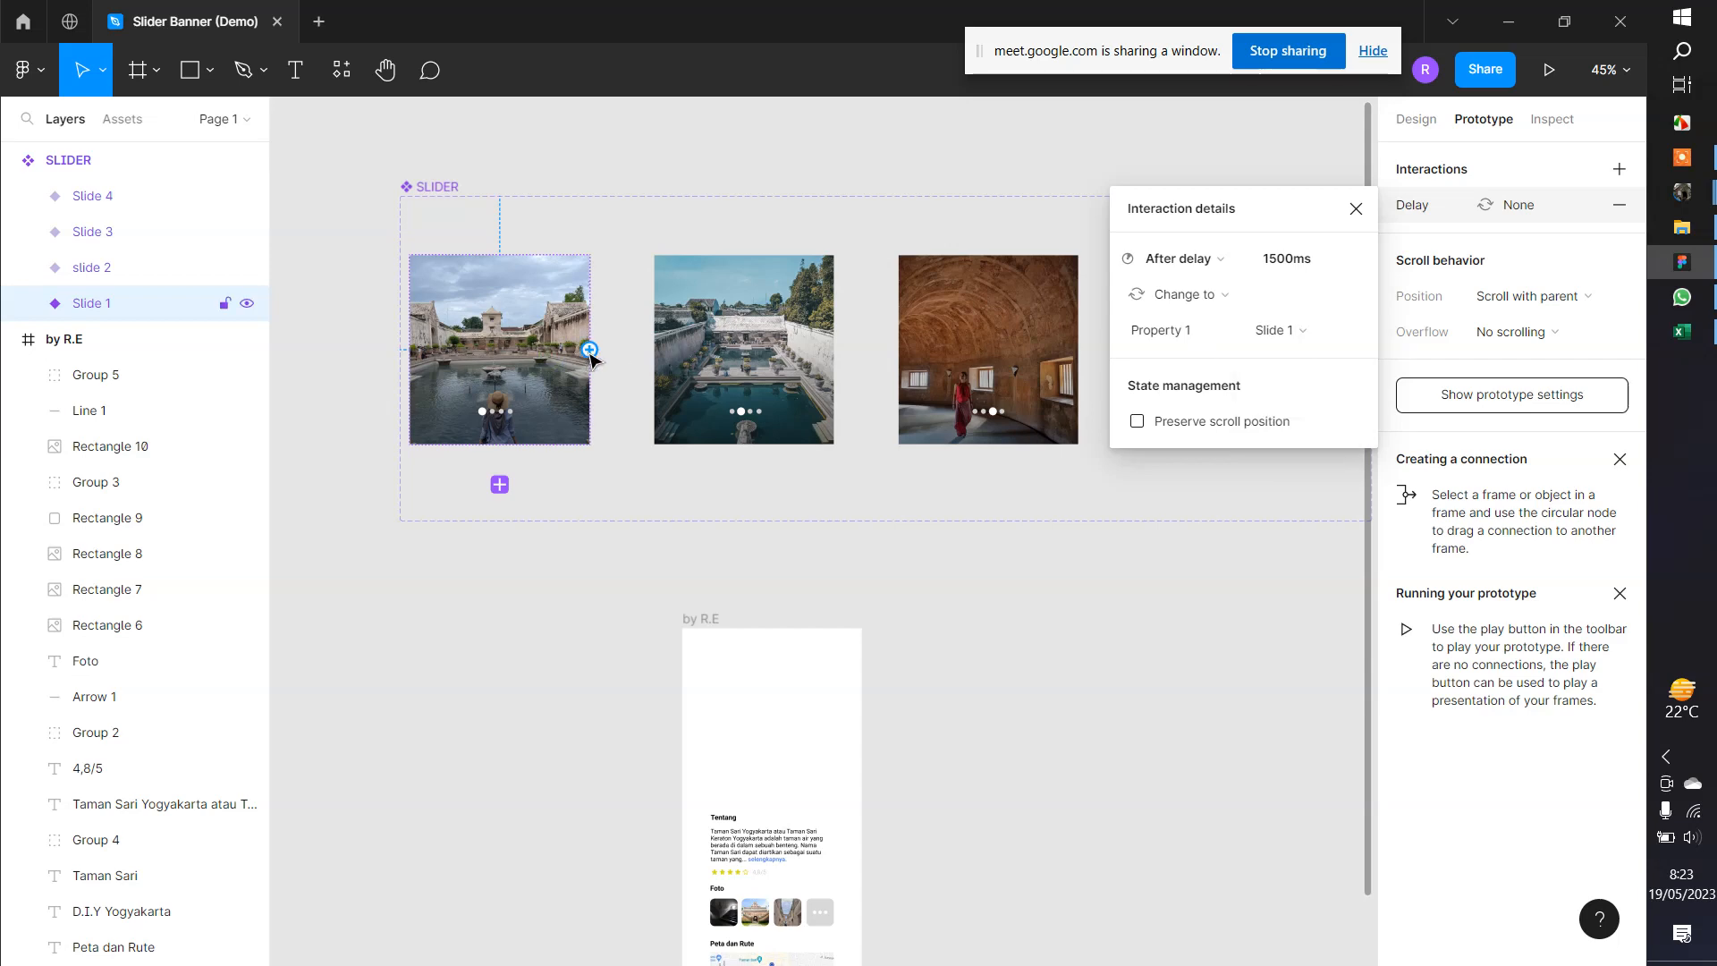
pyautogui.moveTo(589, 350); pyautogui.dragTo(676, 349)
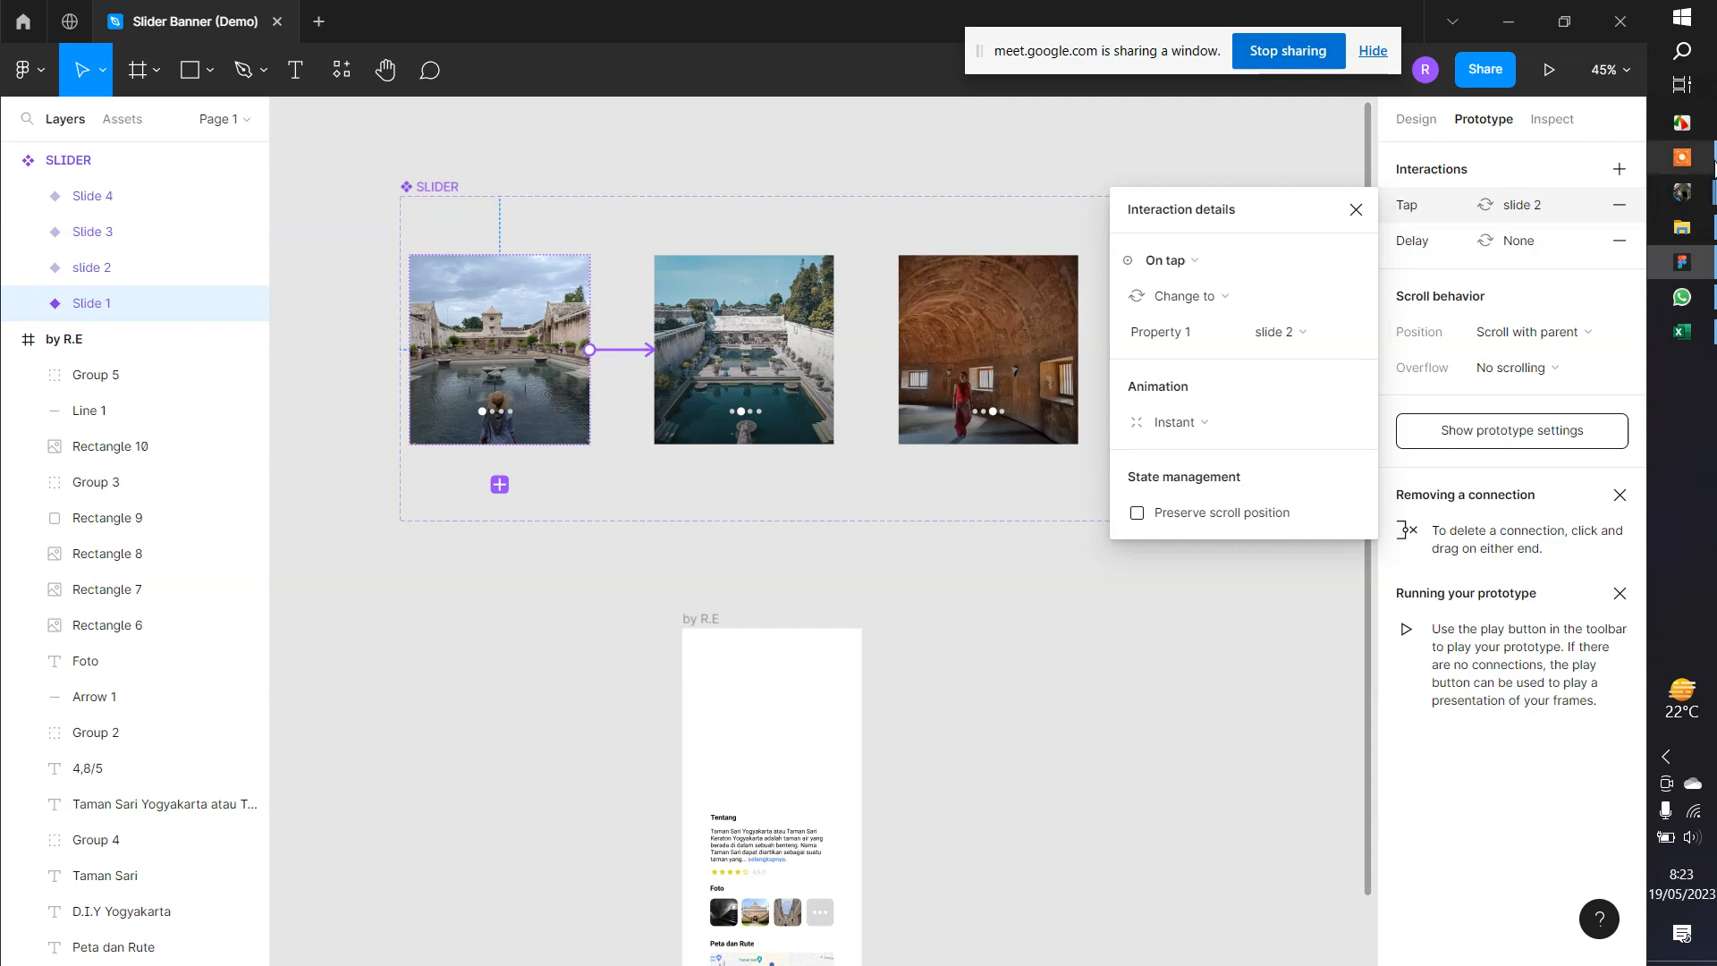
# Remove both the tap and the delay interactions from Slide 1
pyautogui.click(1619, 205)
pyautogui.click(1620, 205)
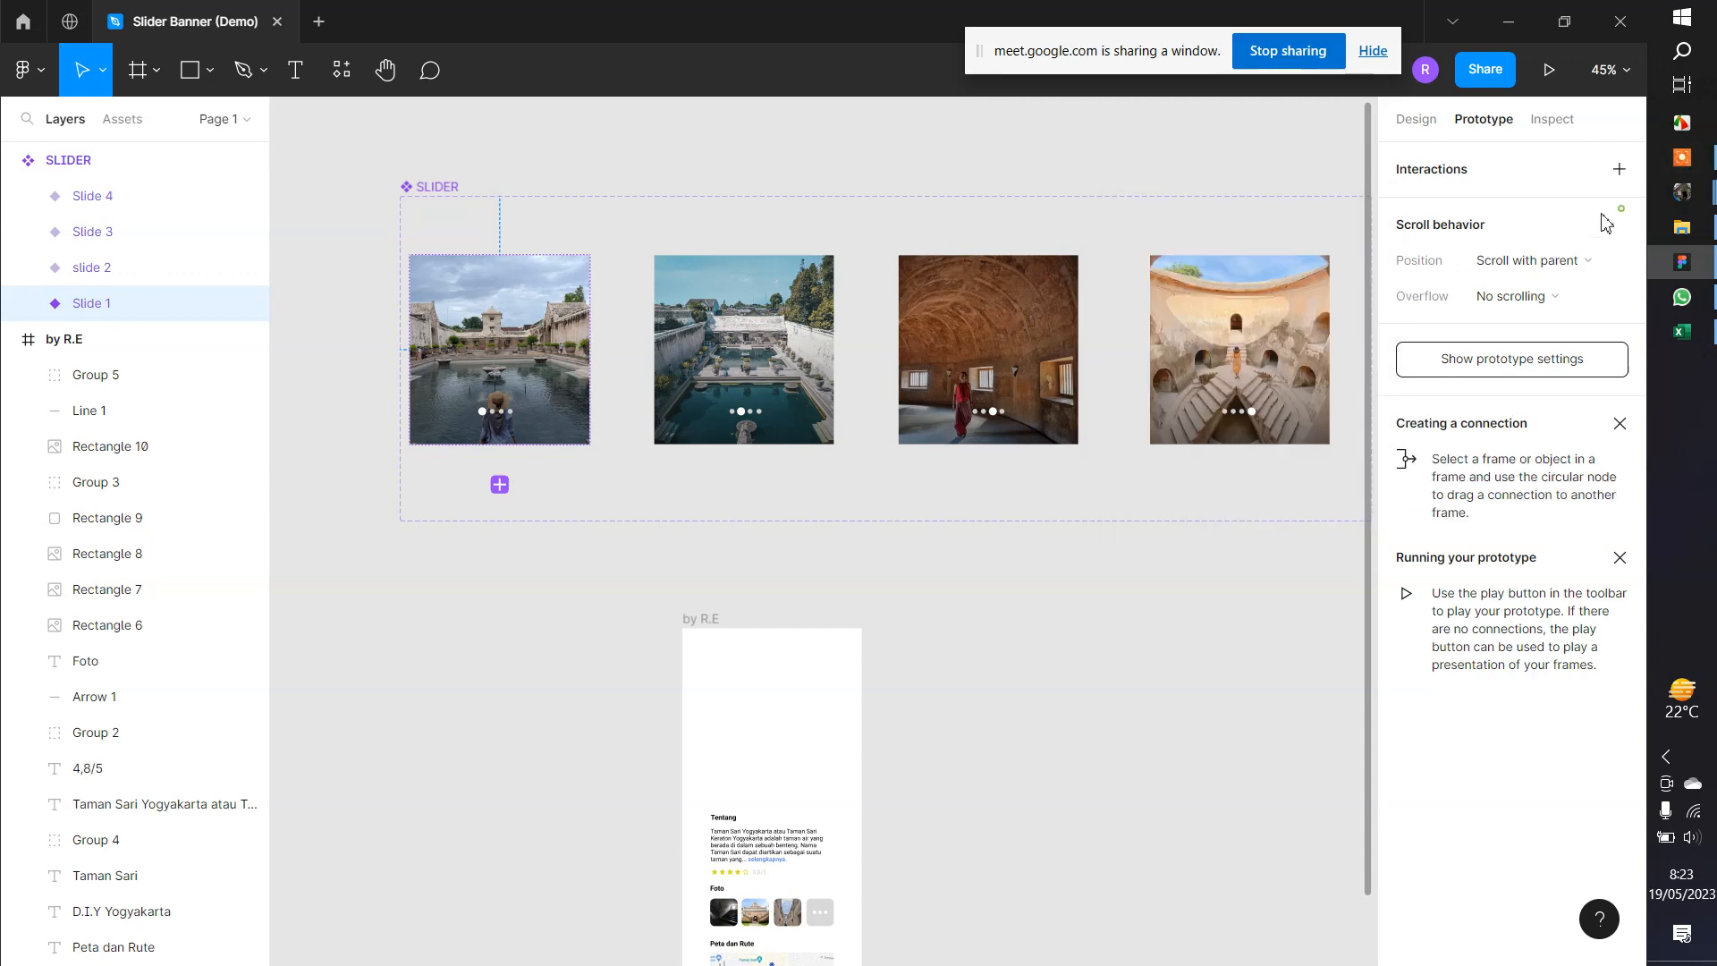
pyautogui.click(1080, 610)
# Add an On drag interaction to Slide 1 that changes Property 1 to slide 2
pyautogui.click(499, 349)
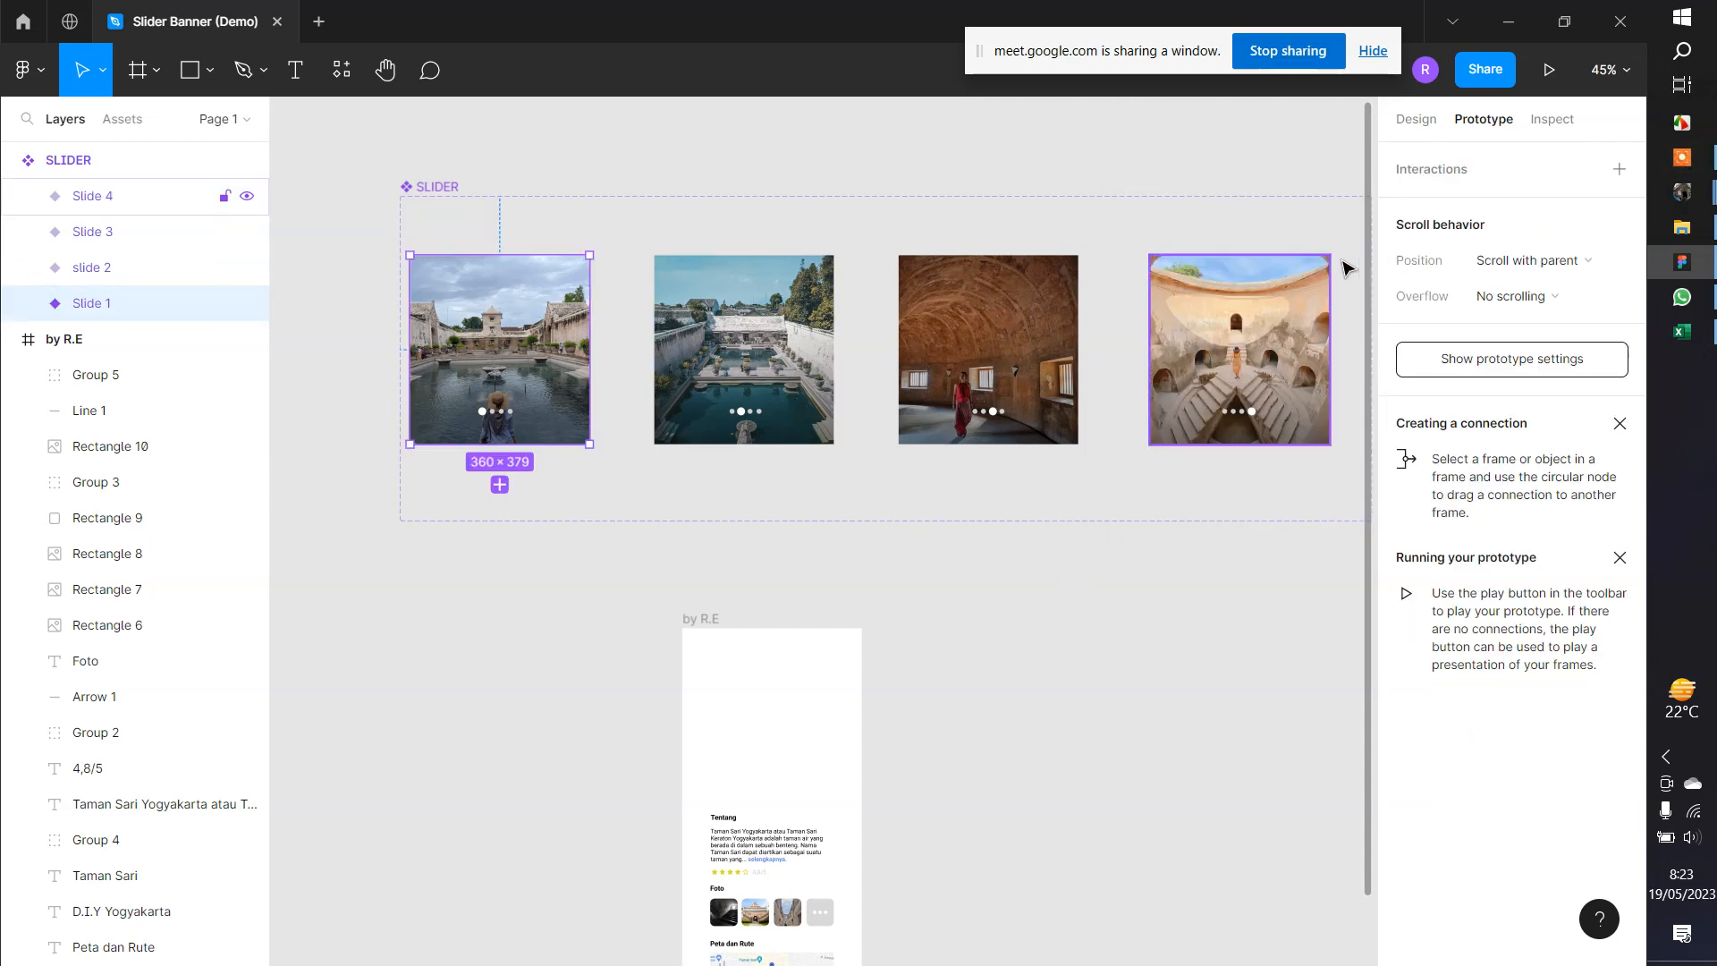
pyautogui.click(1619, 169)
pyautogui.click(1428, 208)
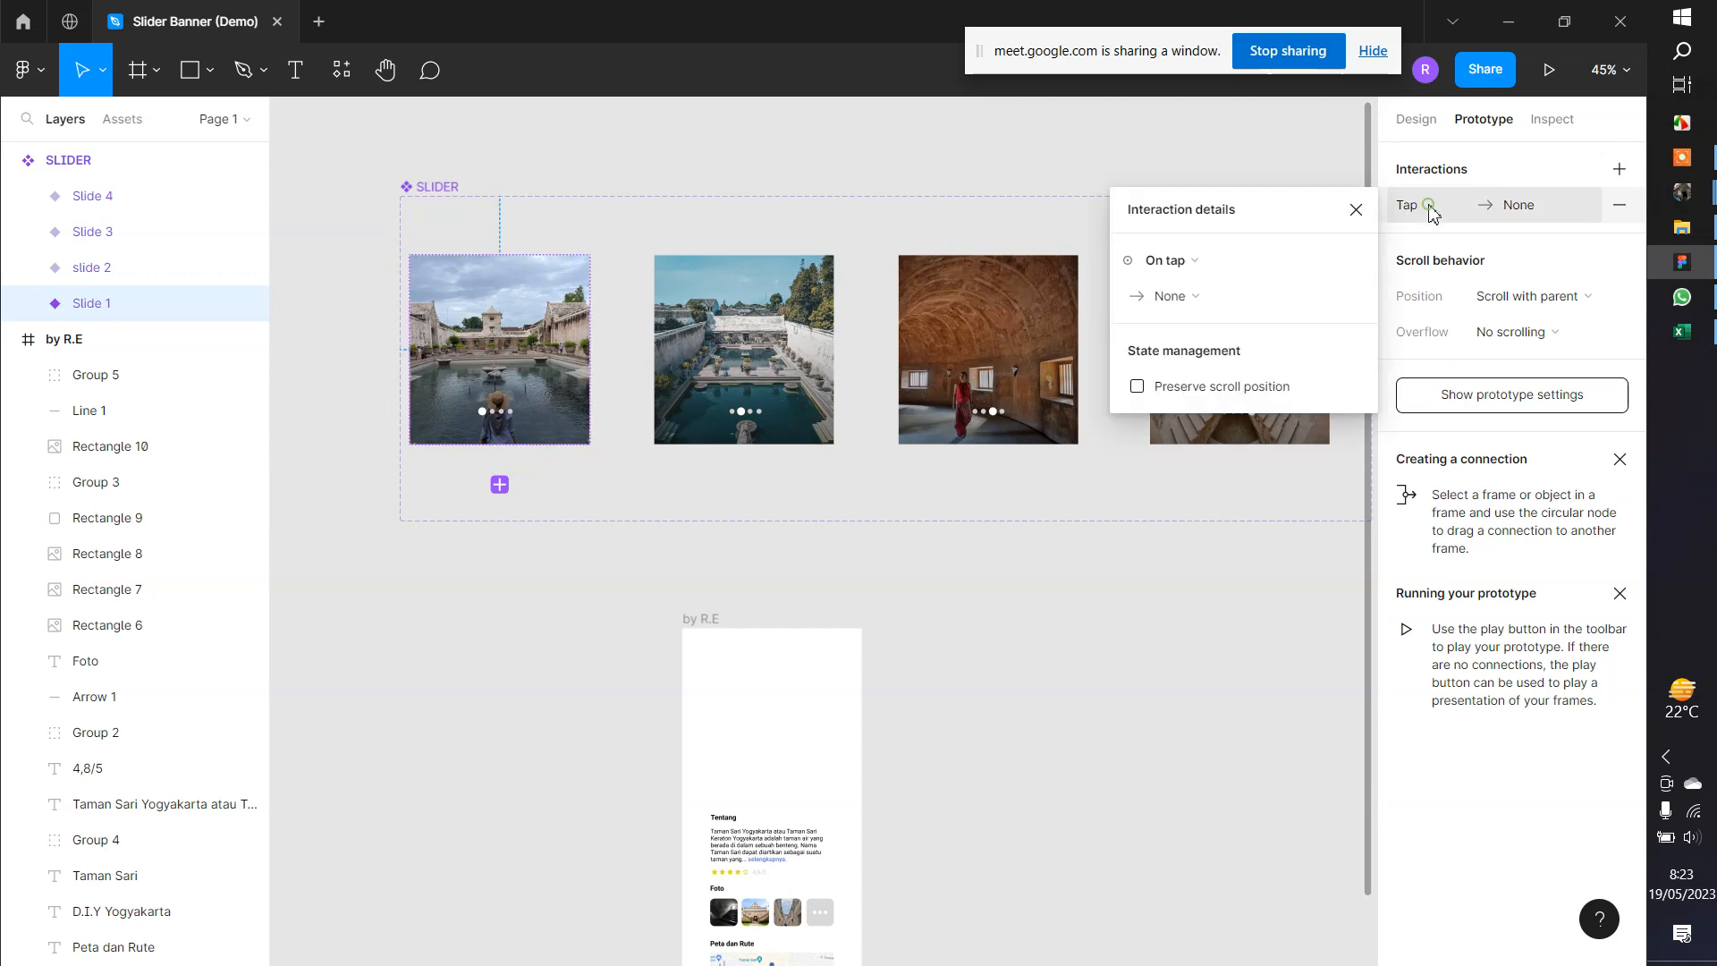
pyautogui.click(1169, 261)
pyautogui.click(1196, 288)
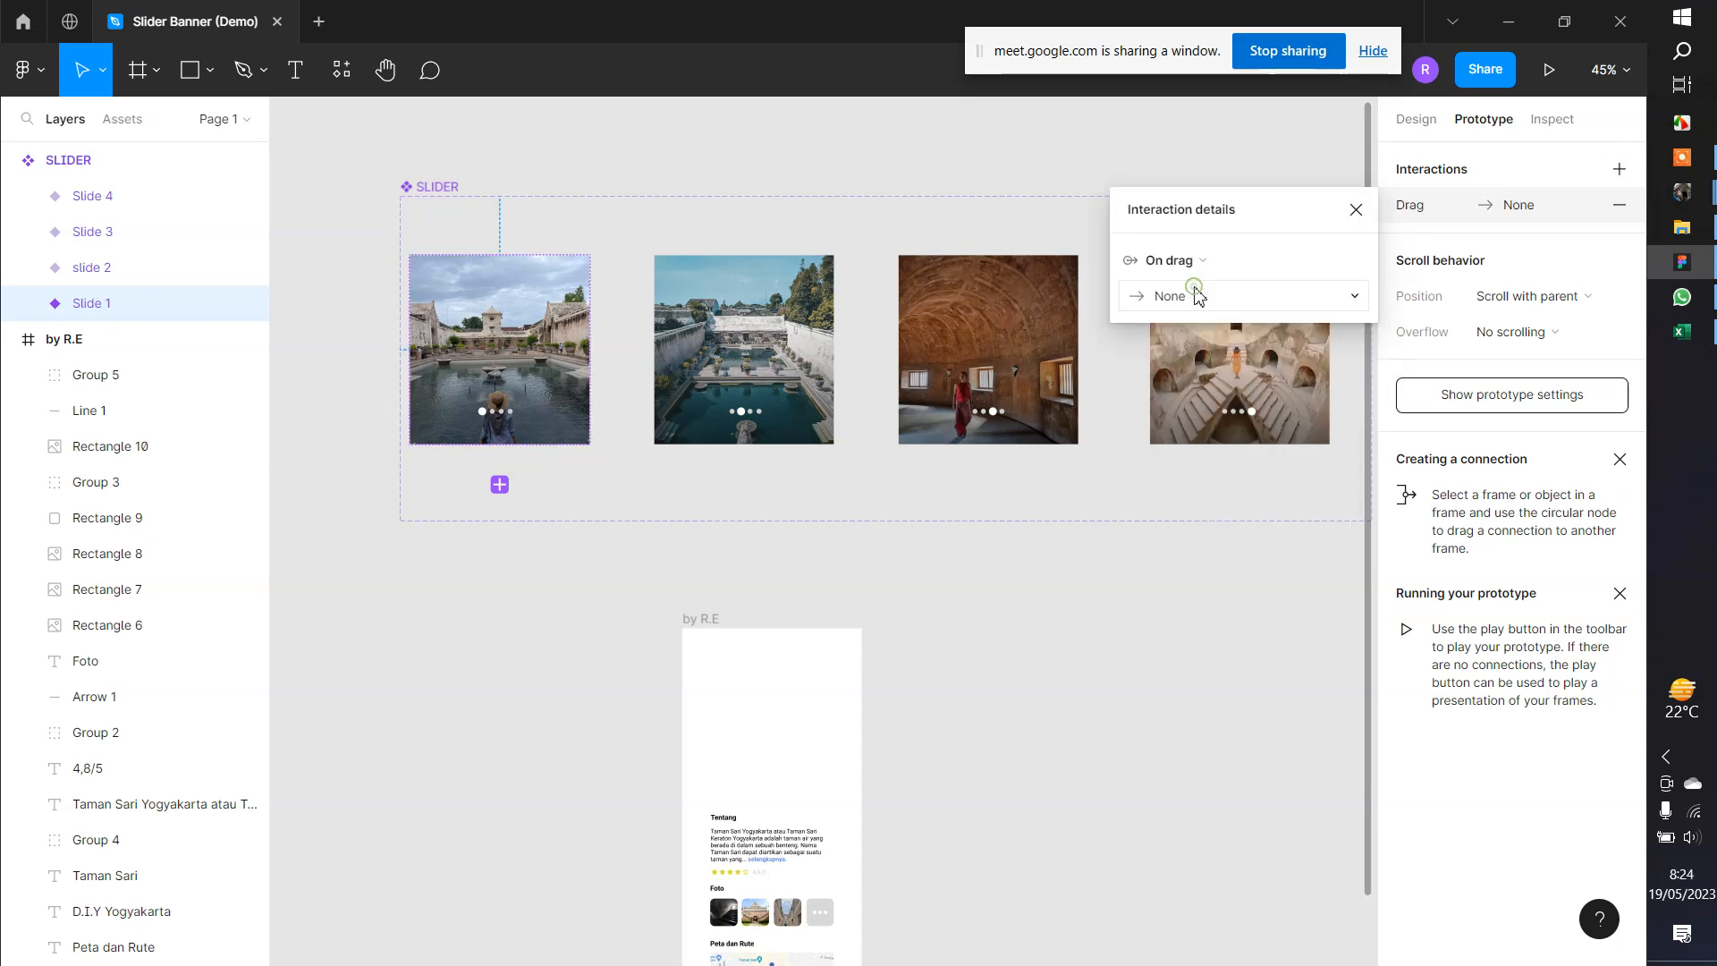
pyautogui.click(1199, 295)
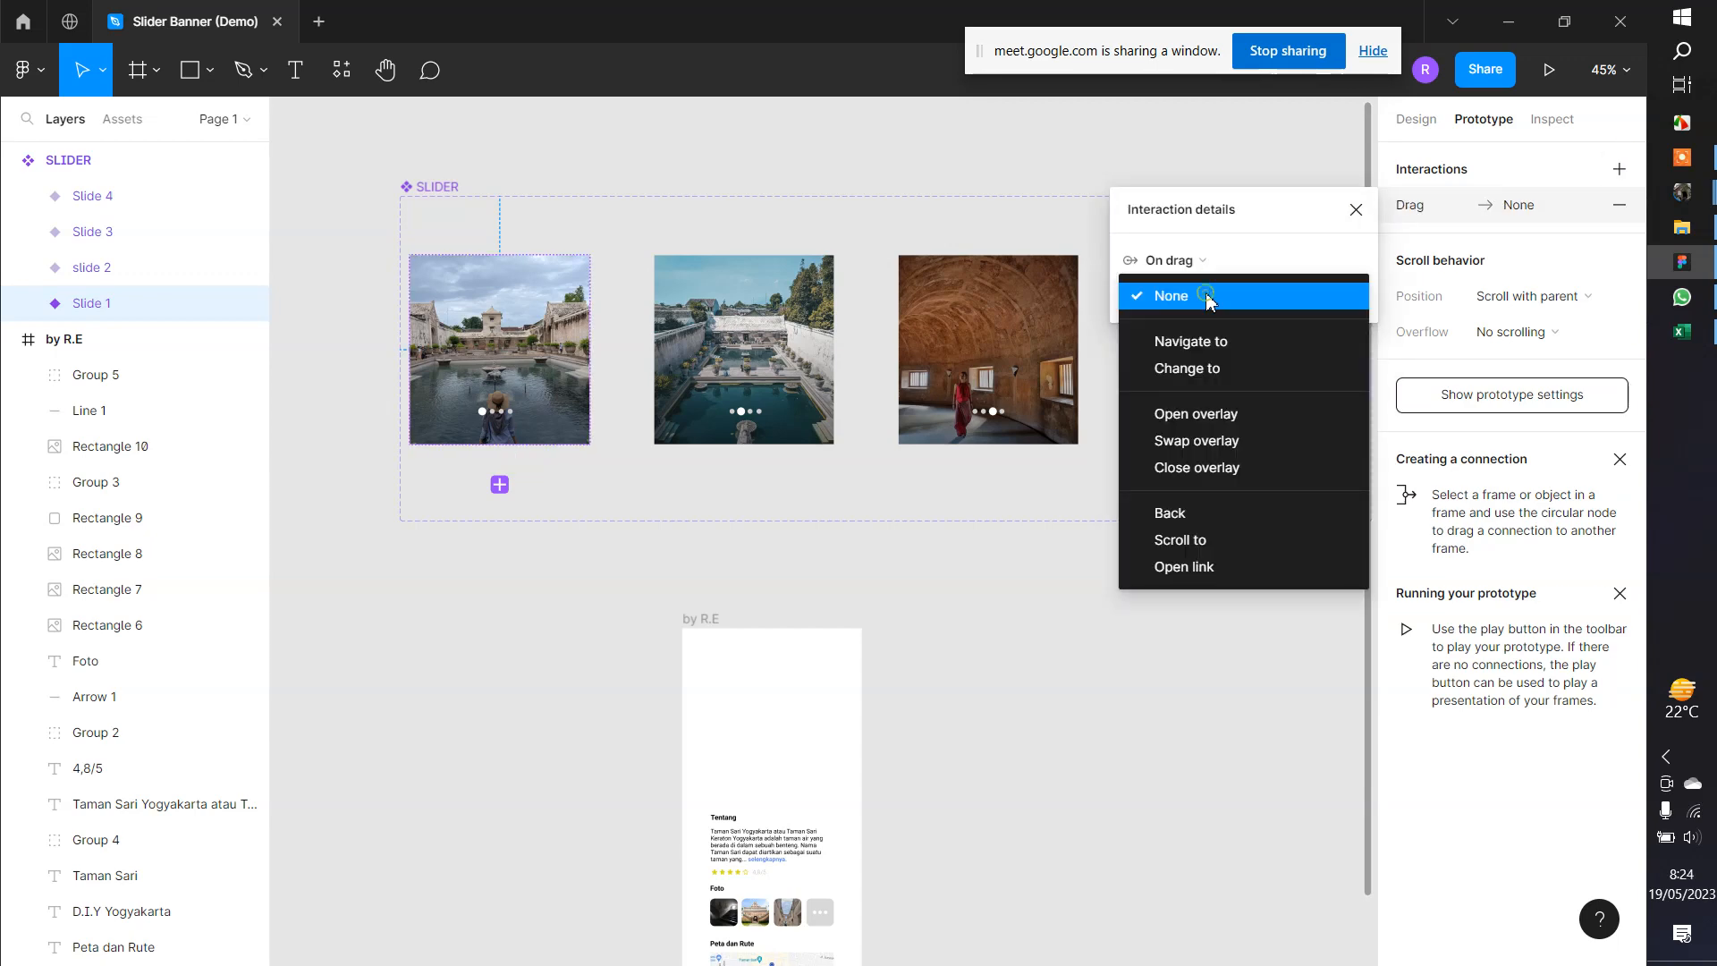
pyautogui.click(1204, 369)
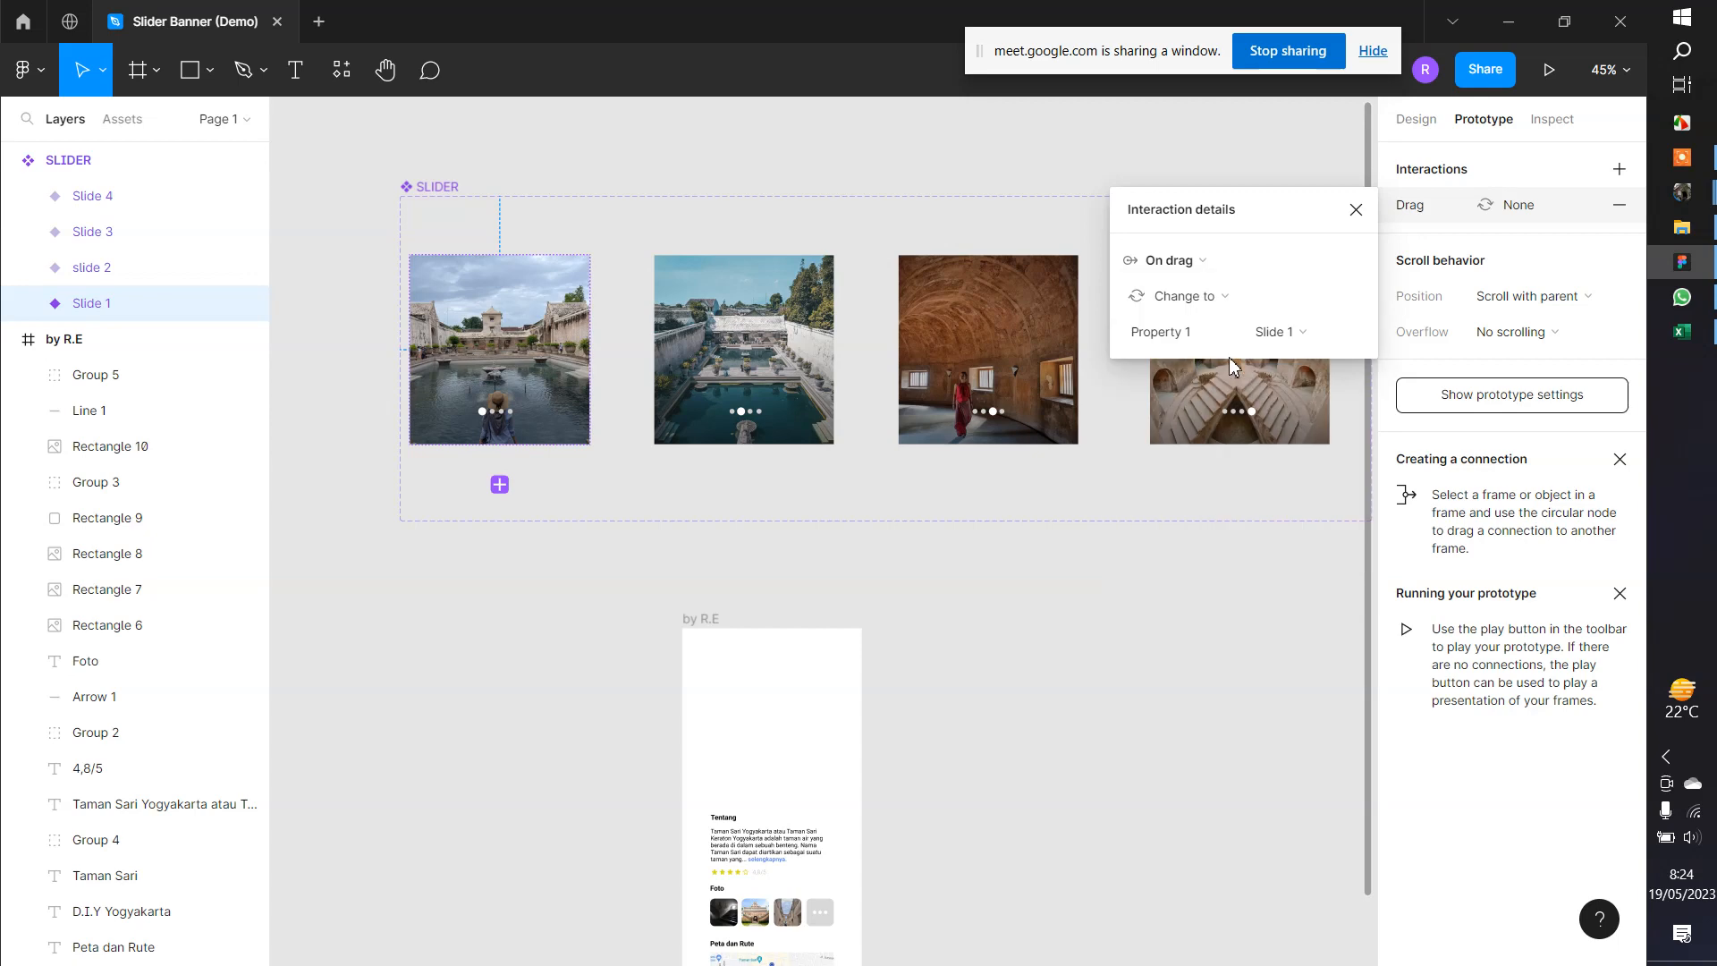
pyautogui.click(1277, 331)
pyautogui.click(1301, 413)
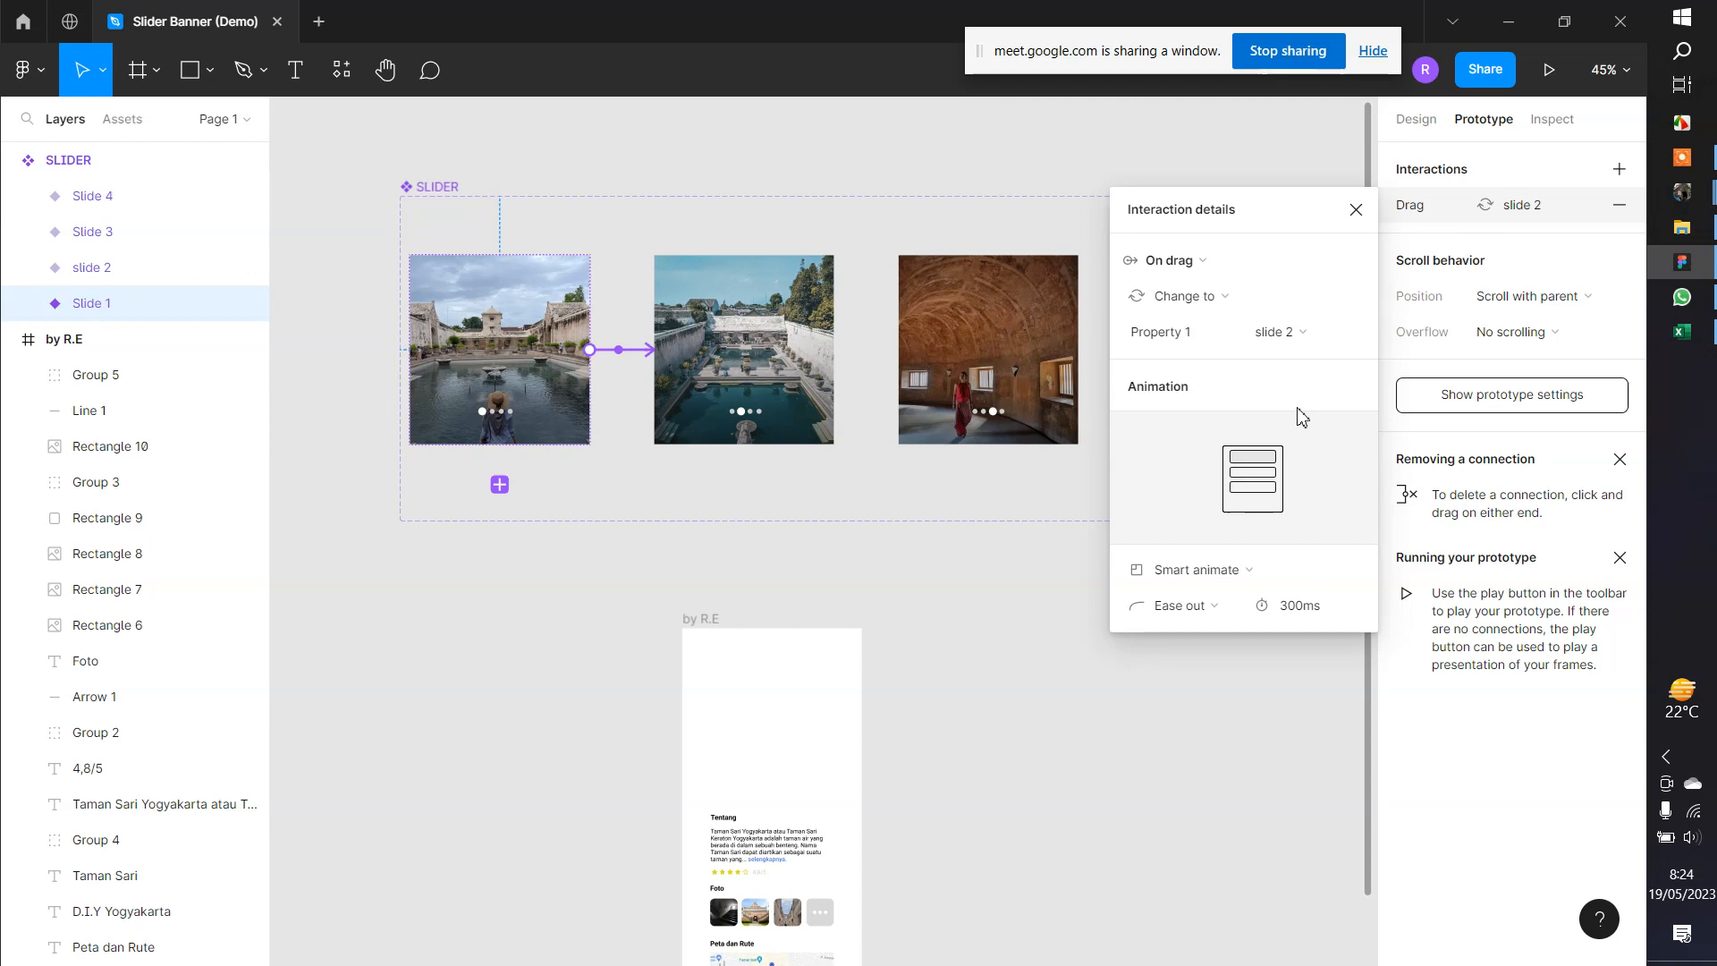
# Switch the trigger of Slide 1's interaction to After delay, with a delay of 1000 ms
pyautogui.click(1165, 269)
pyautogui.click(1189, 510)
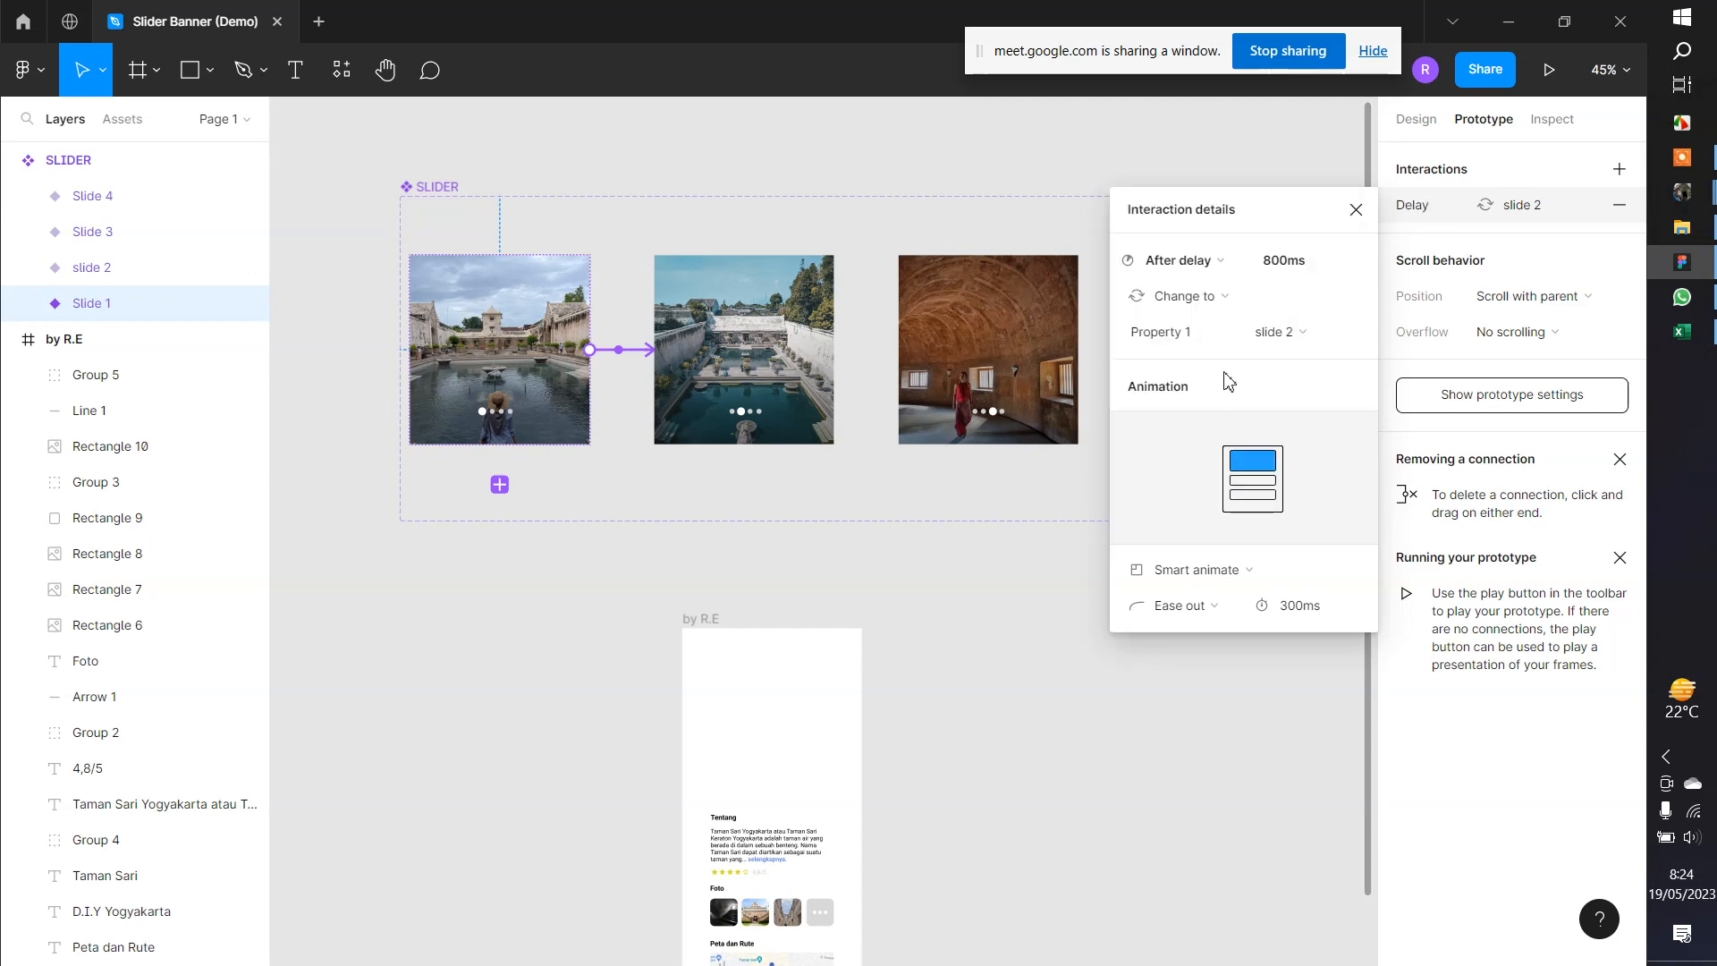
pyautogui.click(1280, 263)
pyautogui.write('1')
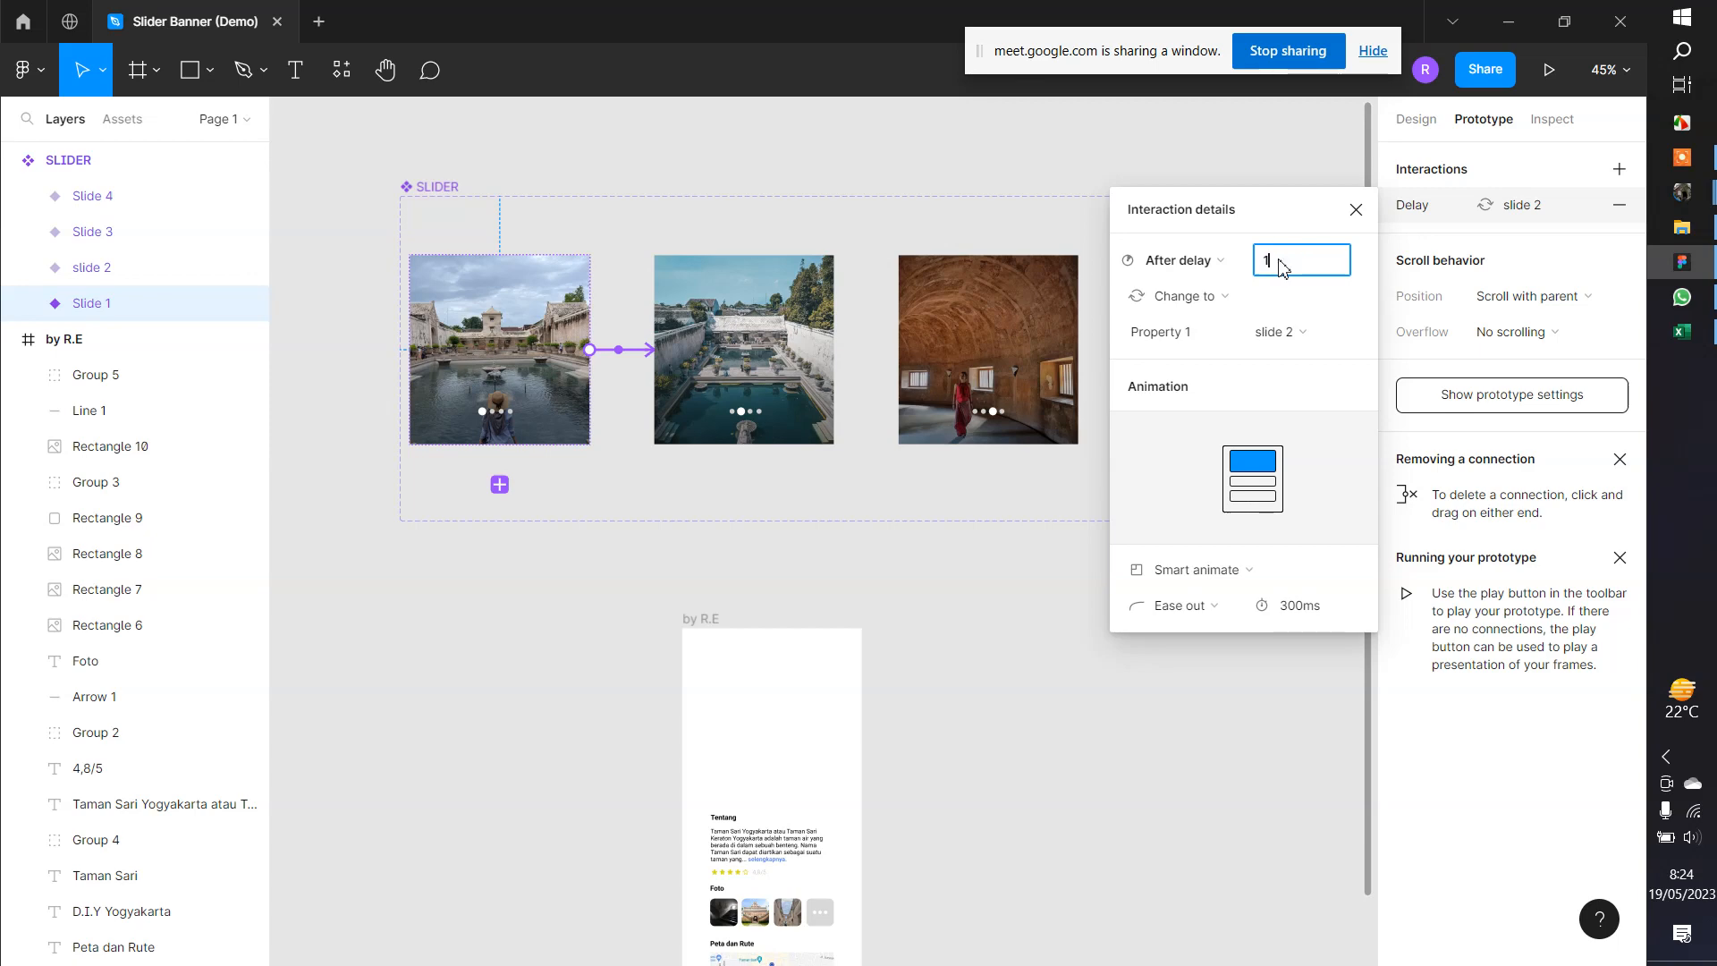
pyautogui.write('000')
pyautogui.write('0ms')
pyautogui.press('Return')
pyautogui.click(904, 548)
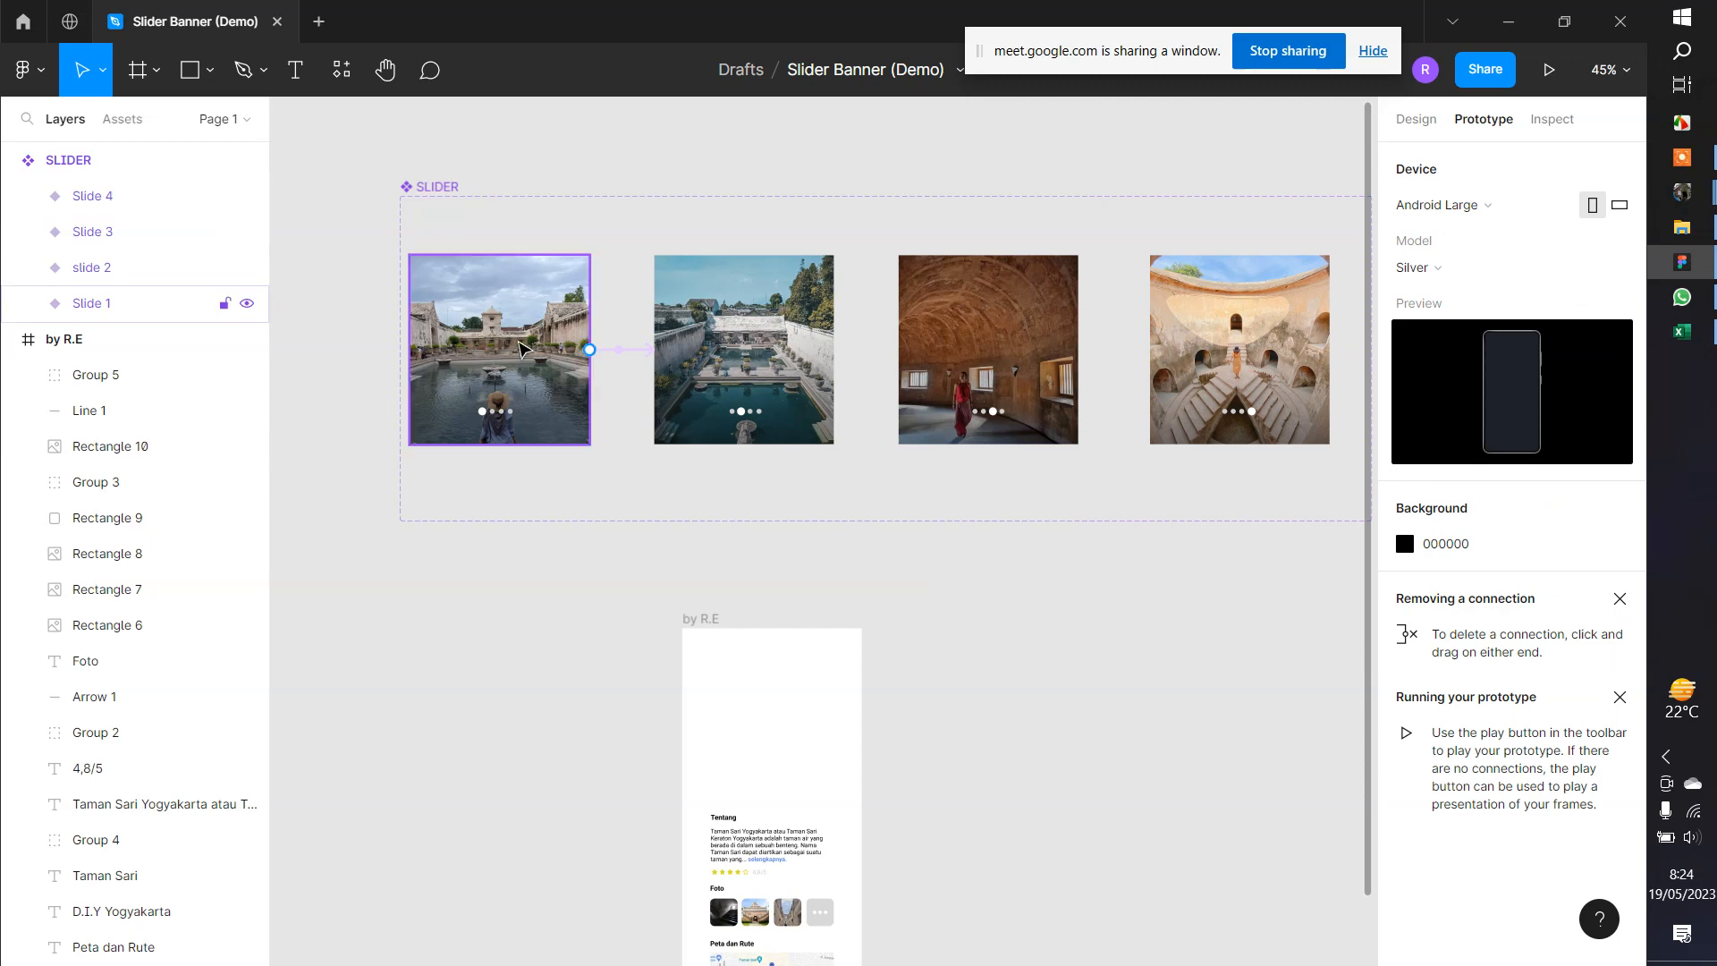
# Add an interaction to slide 2 with the After delay trigger set to 1500 ms
pyautogui.click(741, 315)
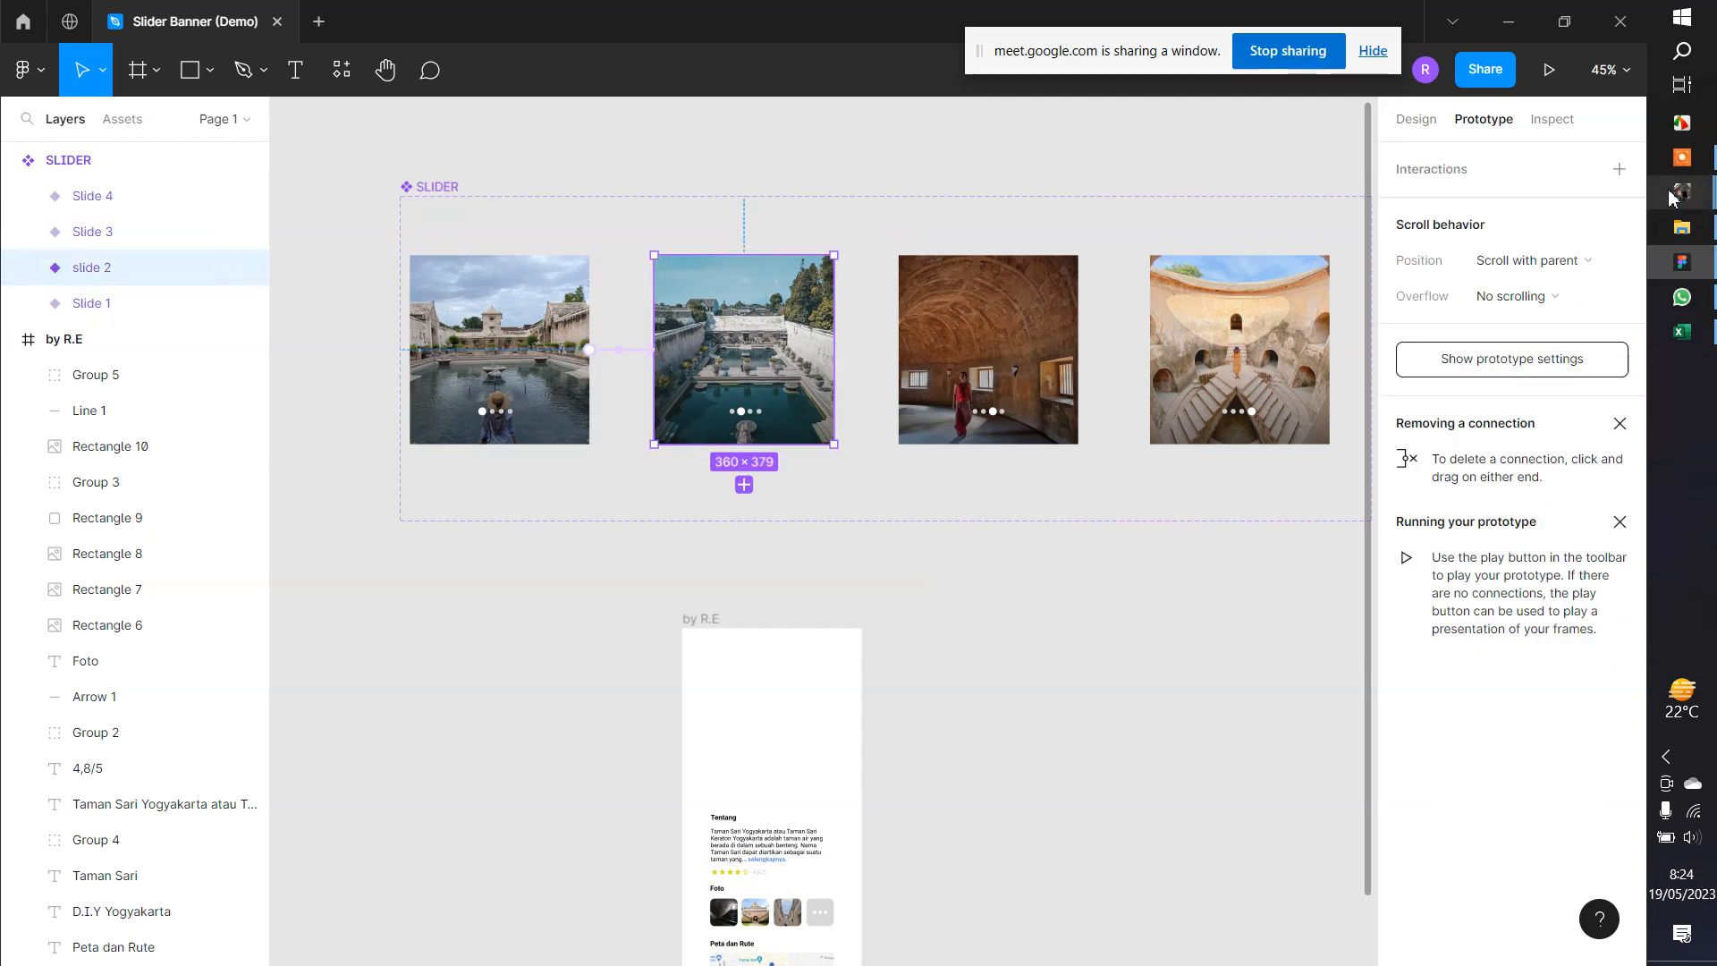
pyautogui.click(1618, 169)
pyautogui.click(1415, 205)
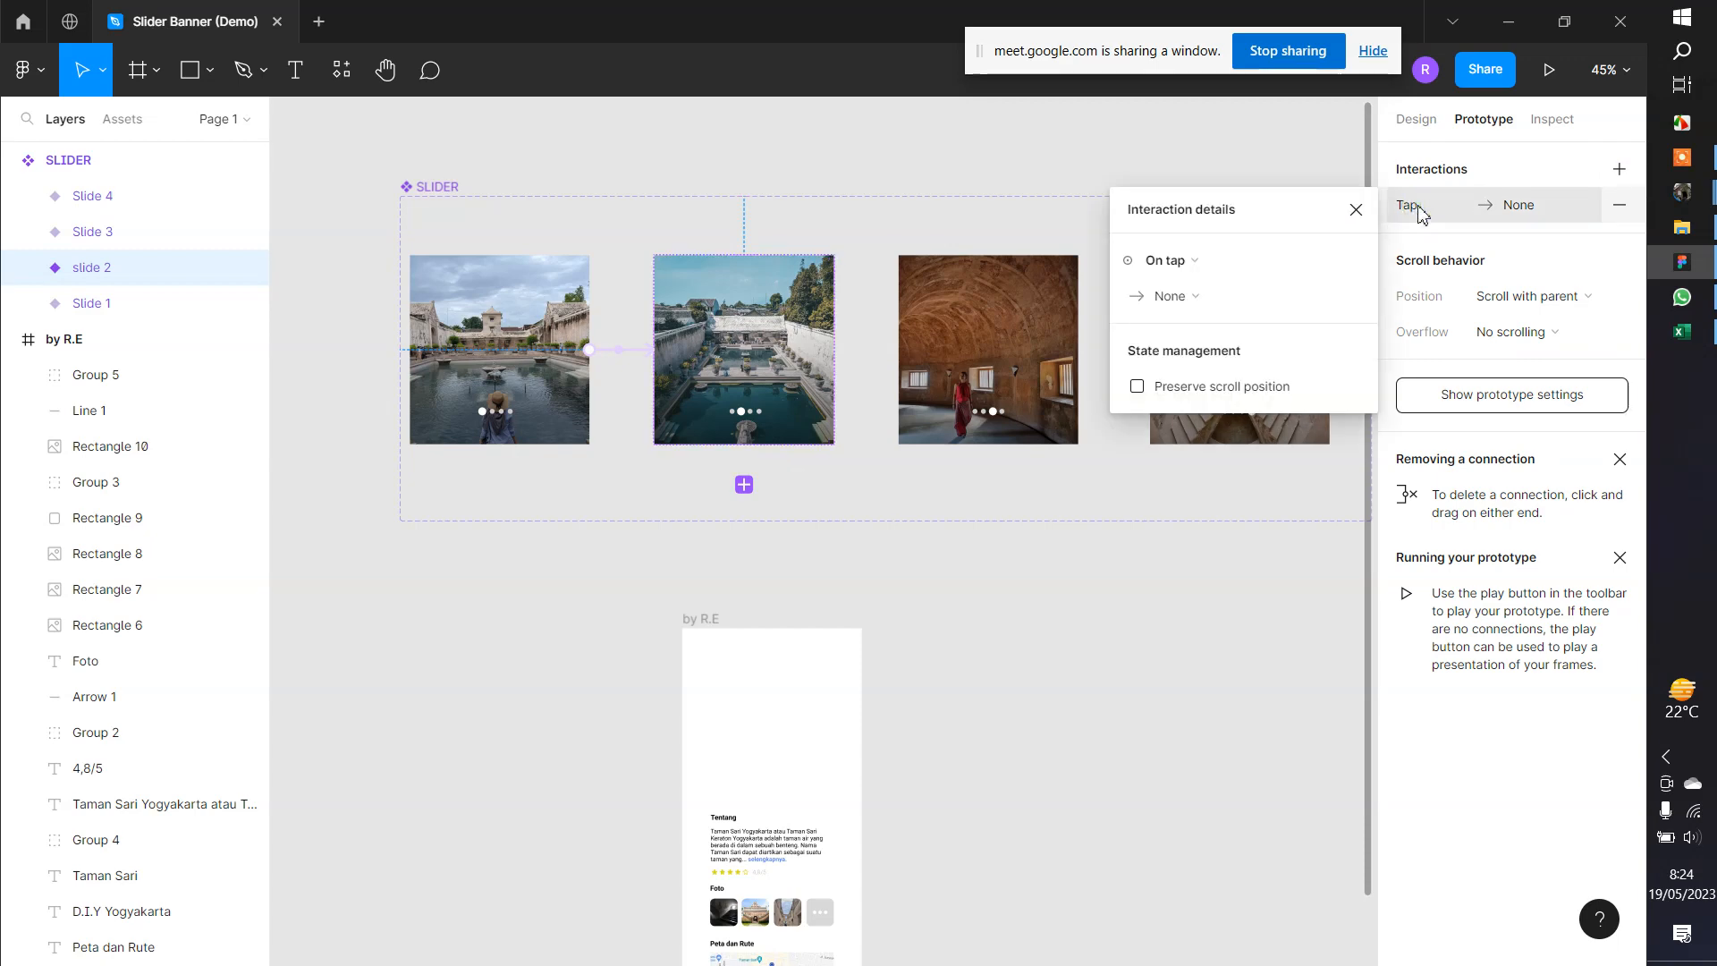
pyautogui.click(1204, 262)
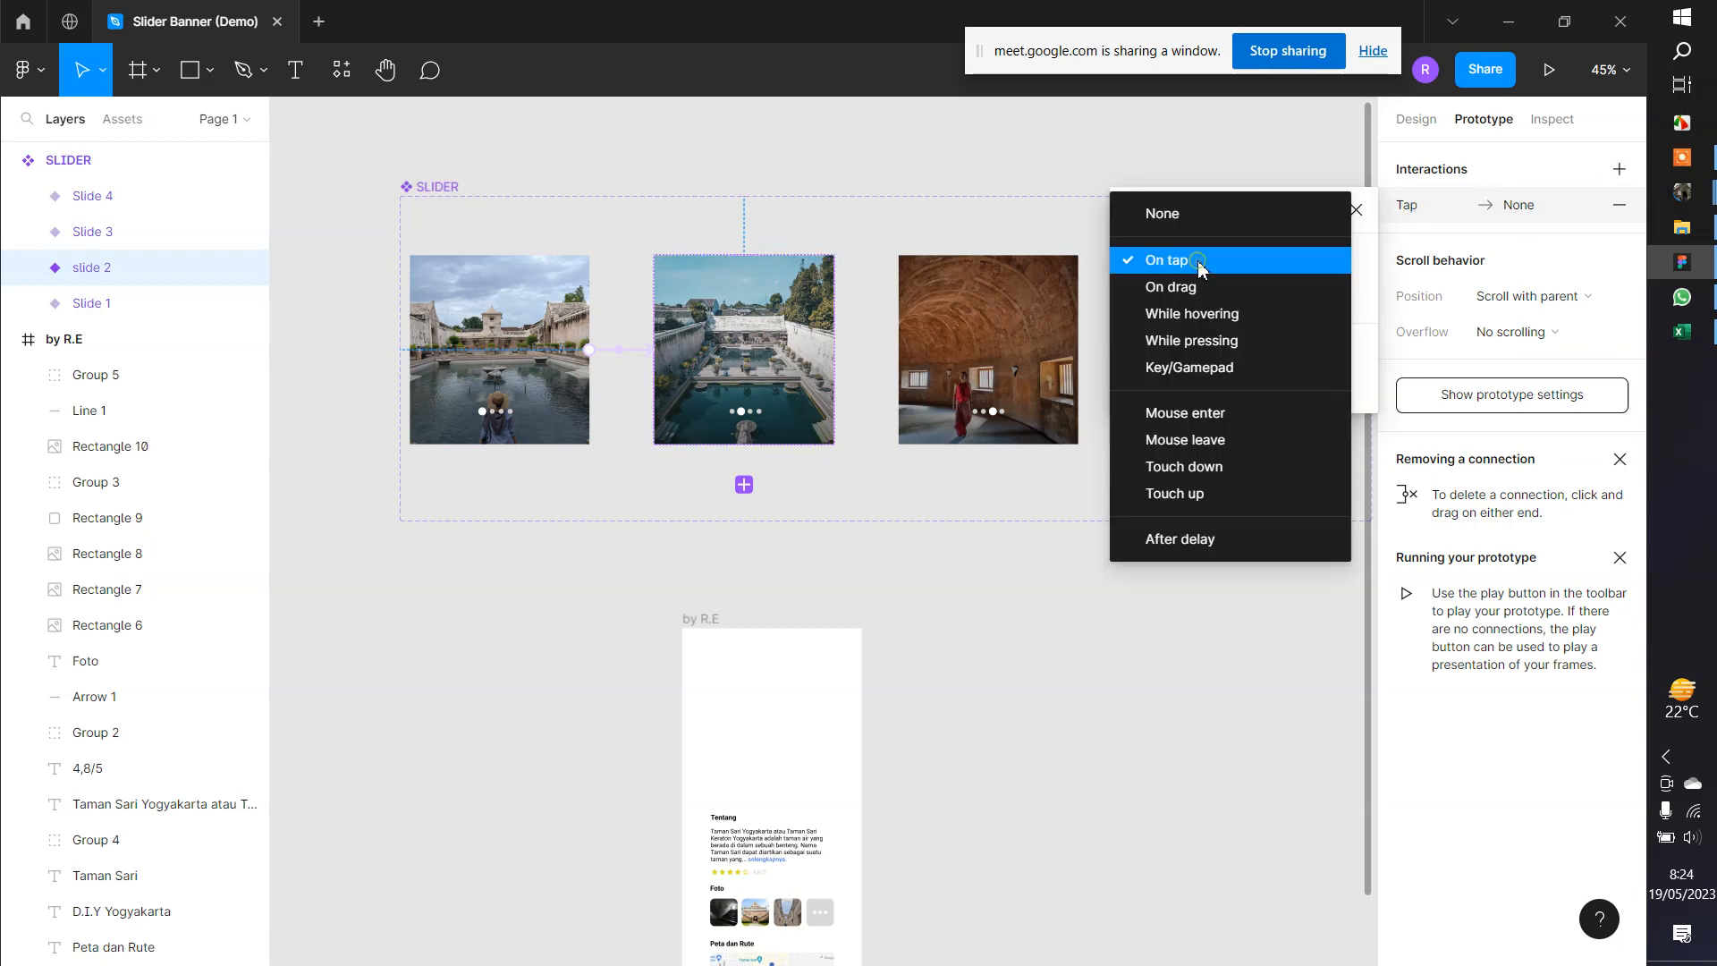
pyautogui.click(1199, 538)
pyautogui.click(1275, 262)
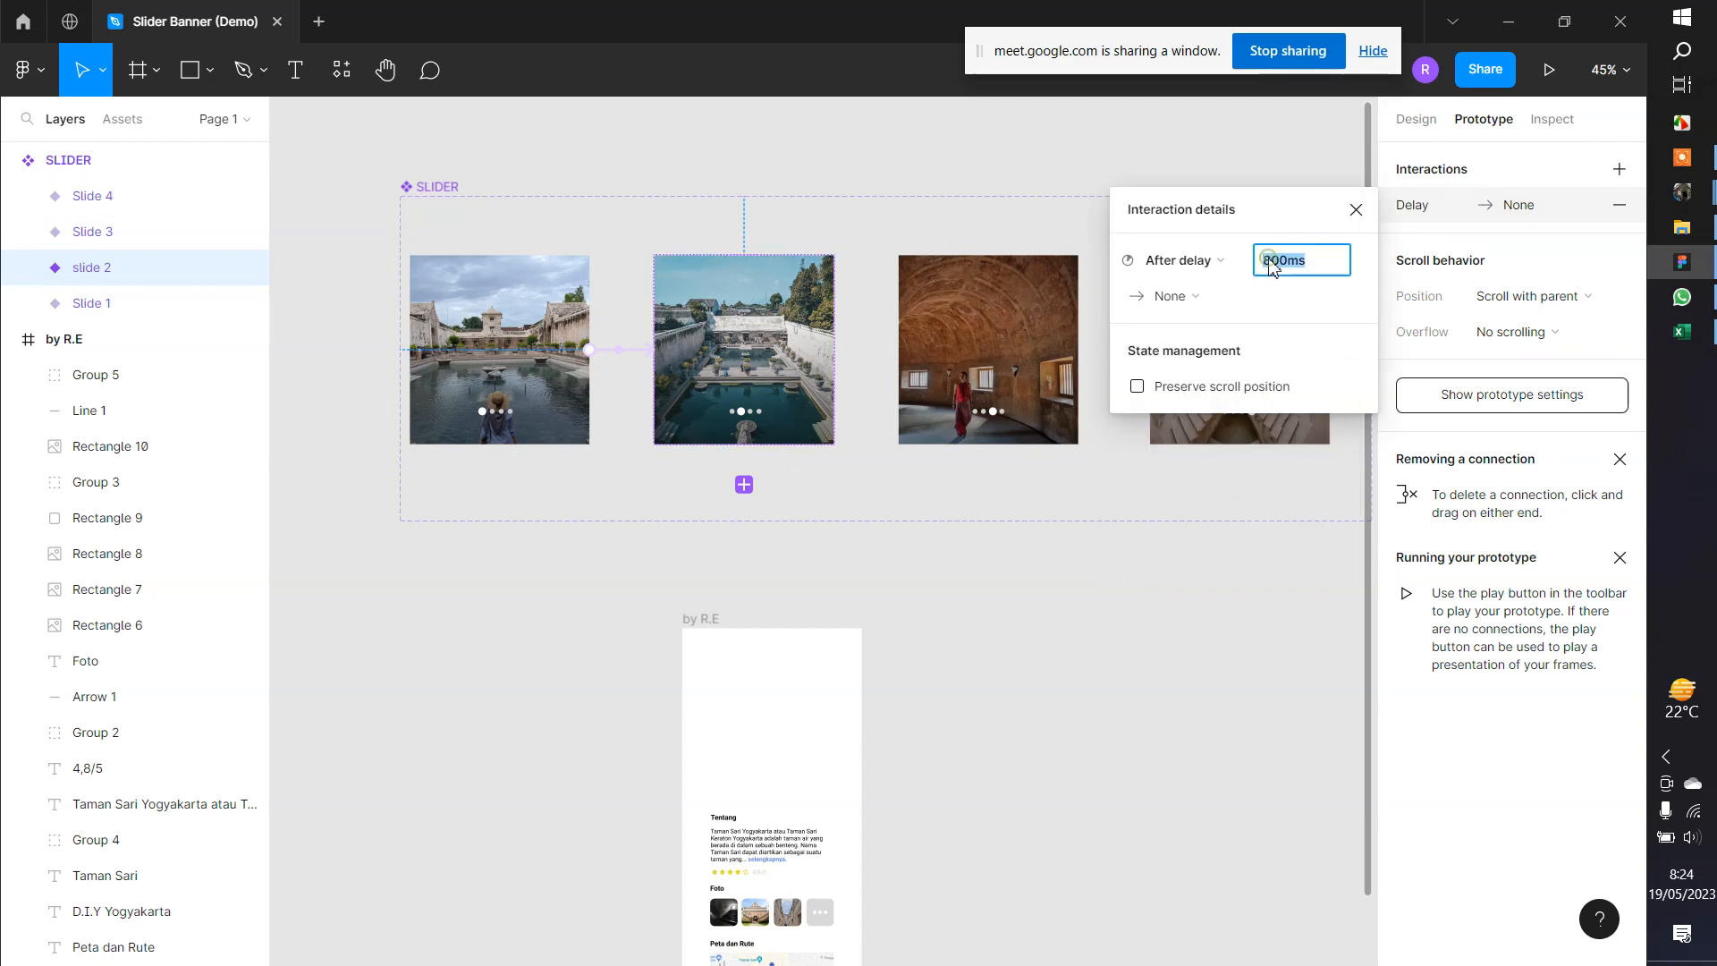
pyautogui.write('1500ms')
pyautogui.press('Return')
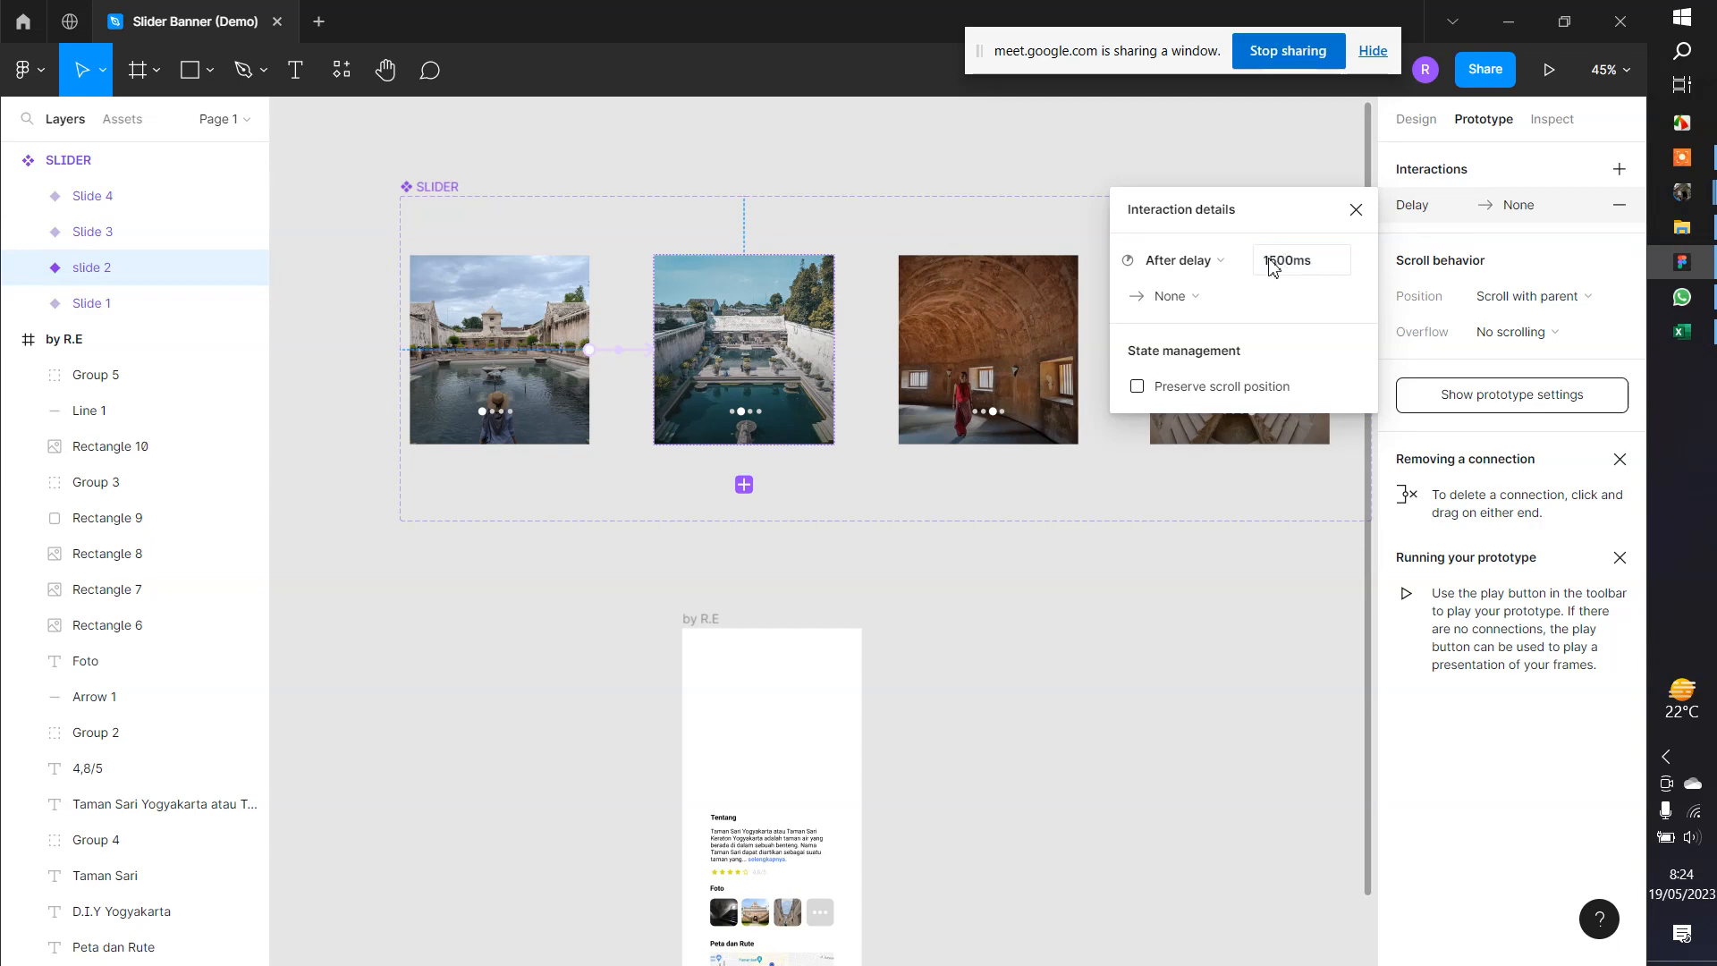
# Make slide 2's delay interaction use Change to, with Property 1 set to Slide 3
pyautogui.click(1169, 296)
pyautogui.click(1186, 368)
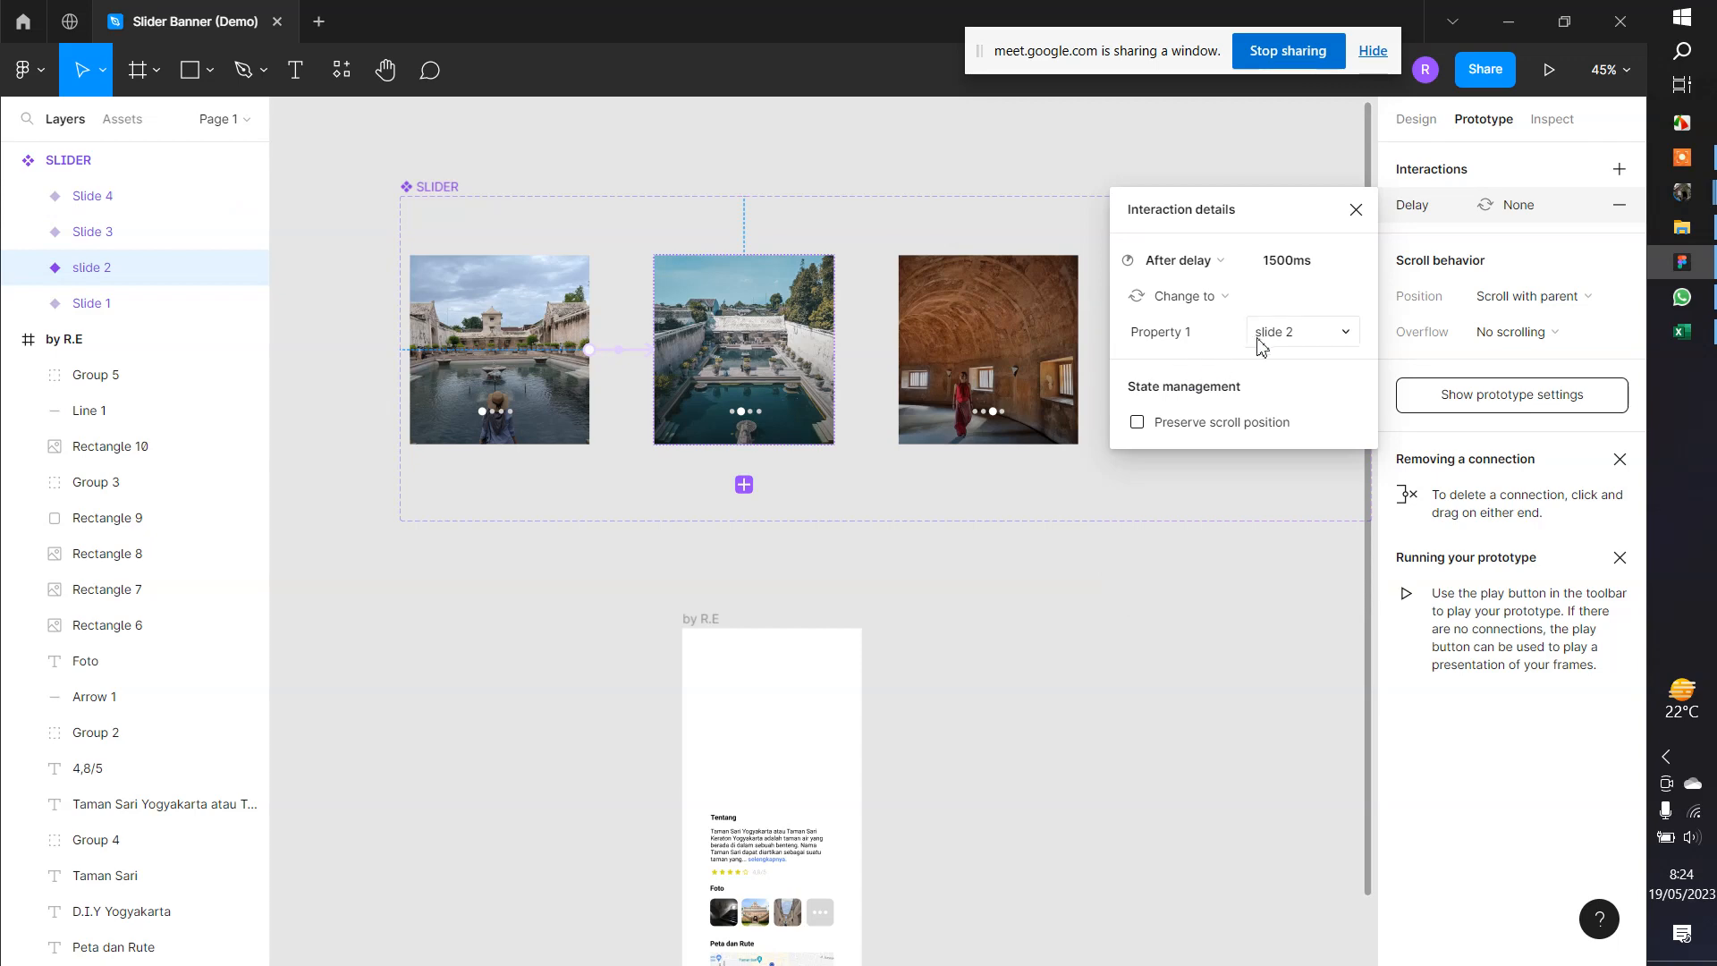
pyautogui.click(1321, 336)
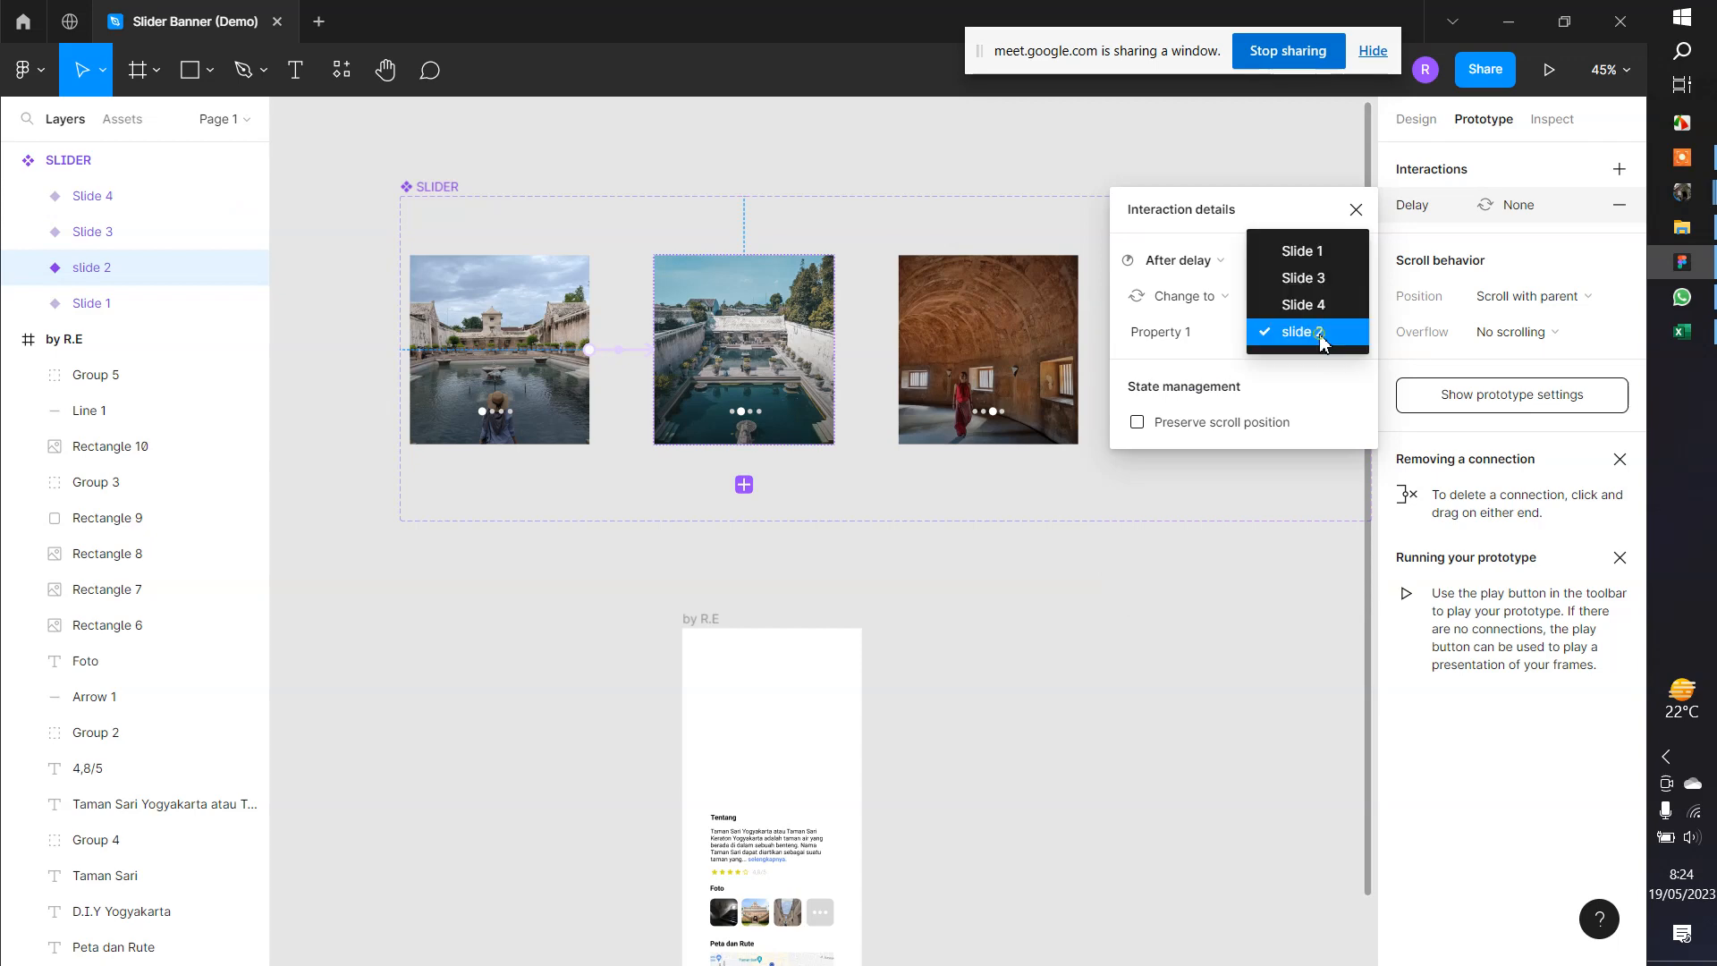
pyautogui.click(1326, 278)
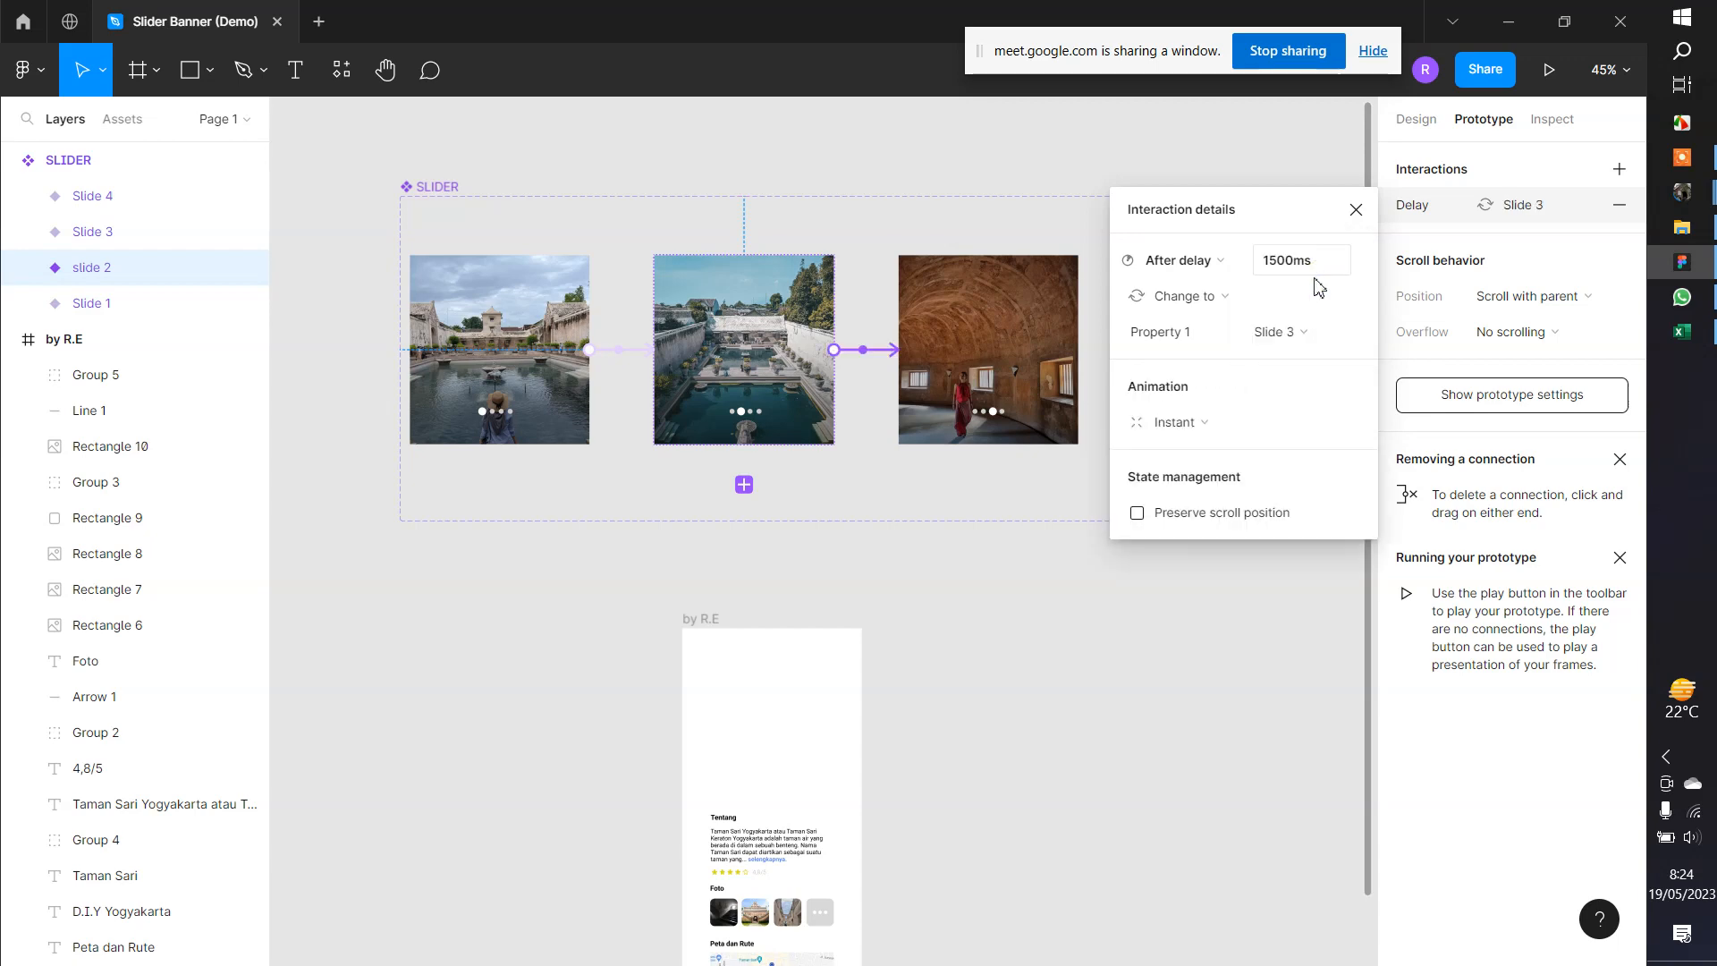
# Add an interaction to Slide 3 with the After delay trigger set to 1500 ms
pyautogui.click(1055, 304)
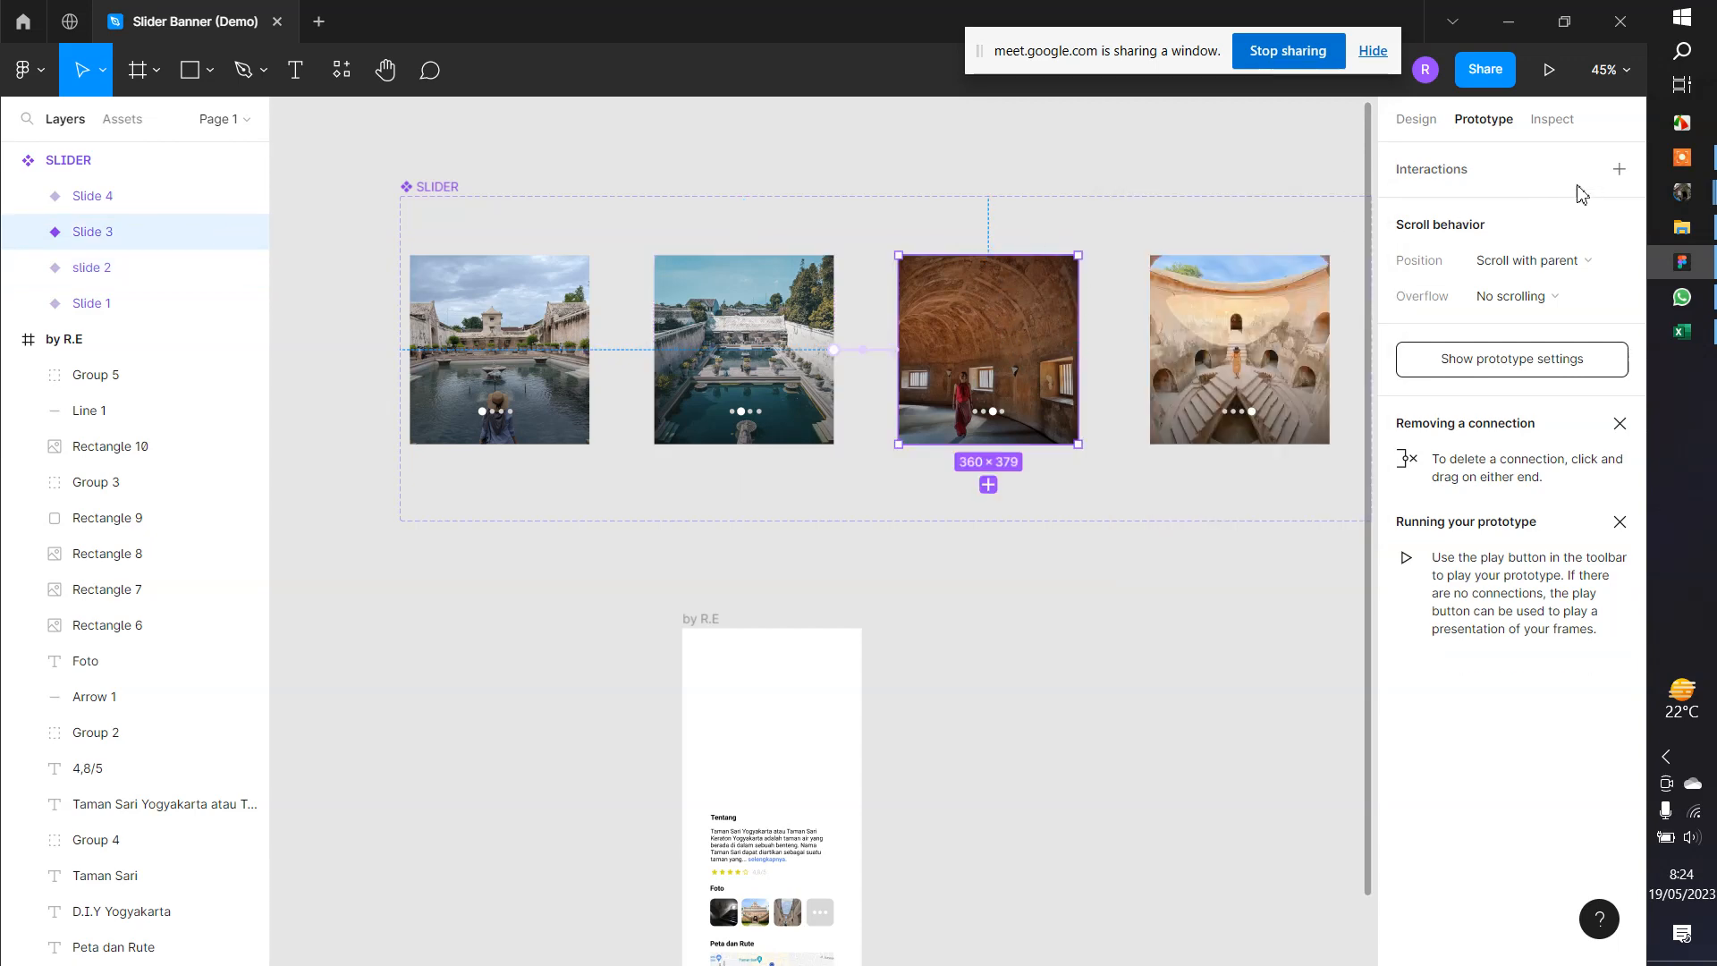
pyautogui.click(1622, 172)
pyautogui.click(1407, 203)
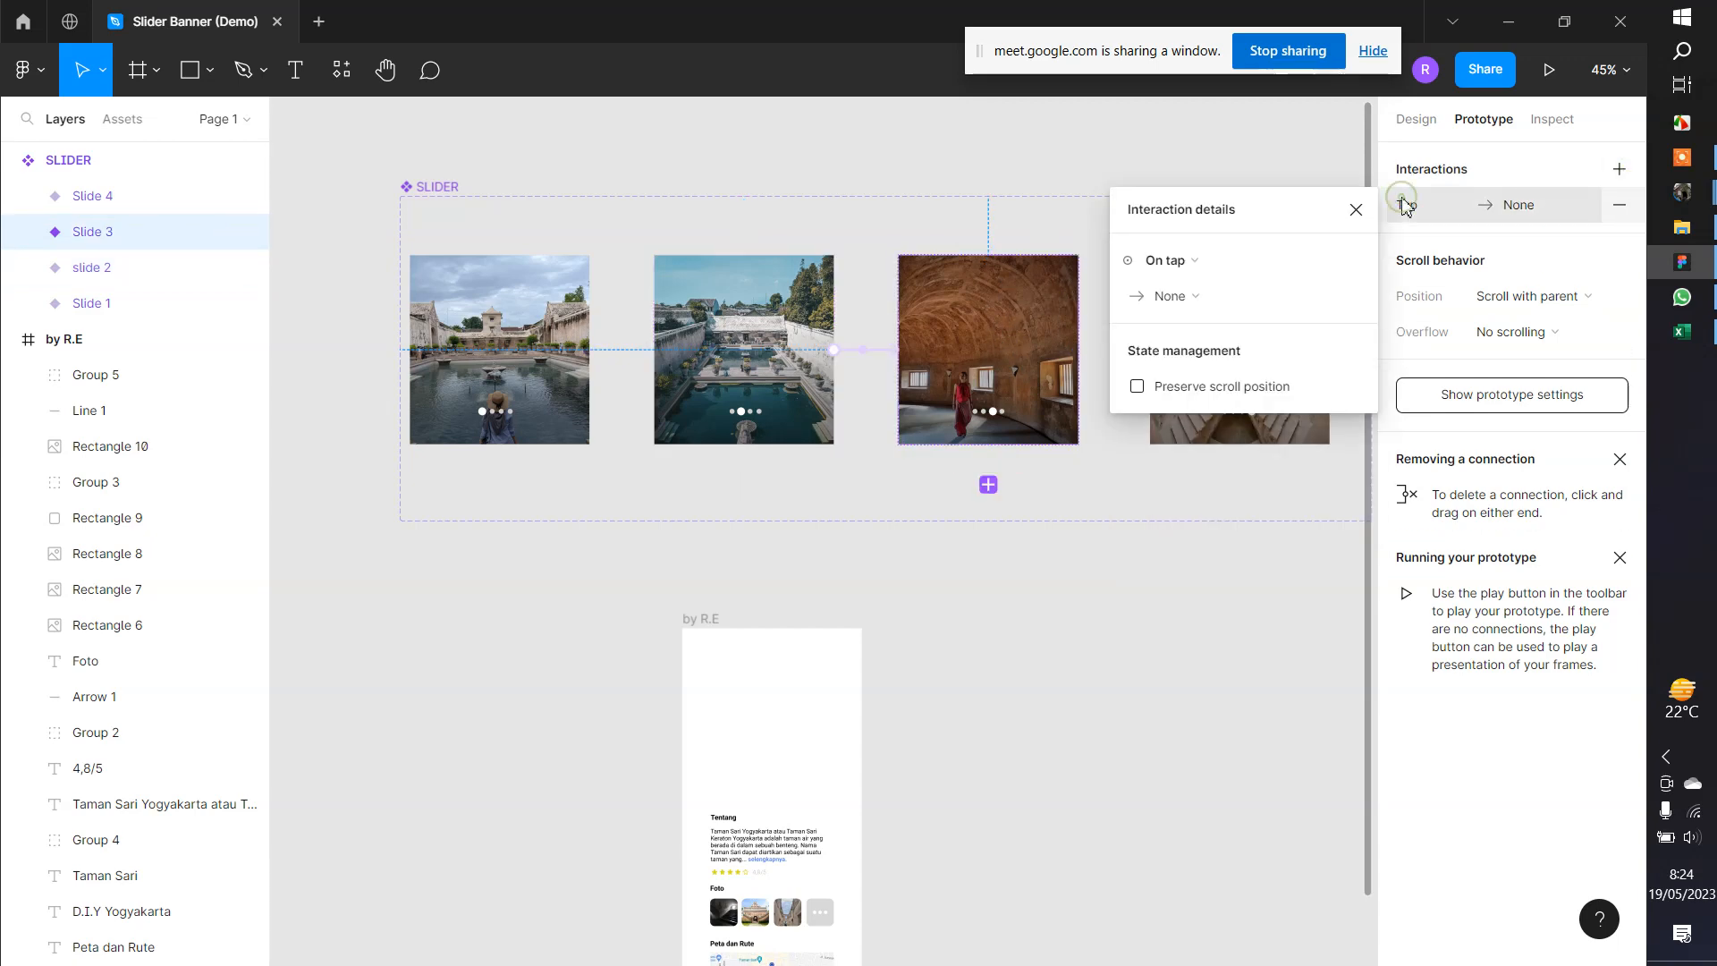
pyautogui.click(1190, 260)
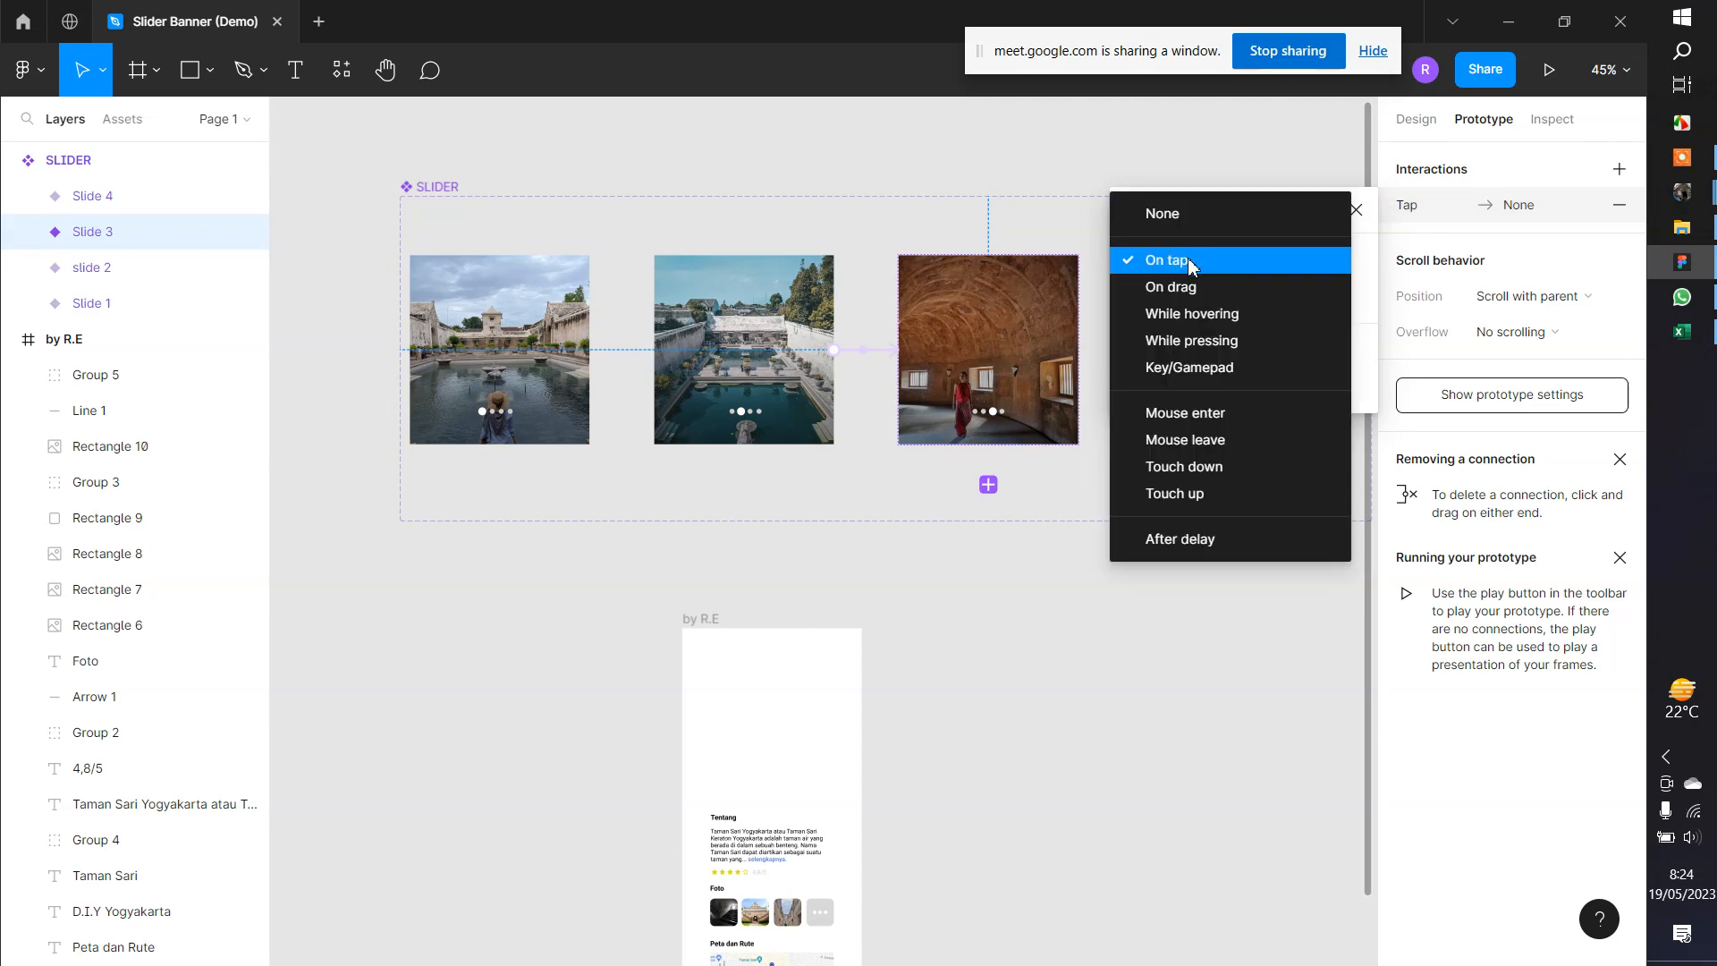
pyautogui.click(1192, 539)
pyautogui.click(1294, 261)
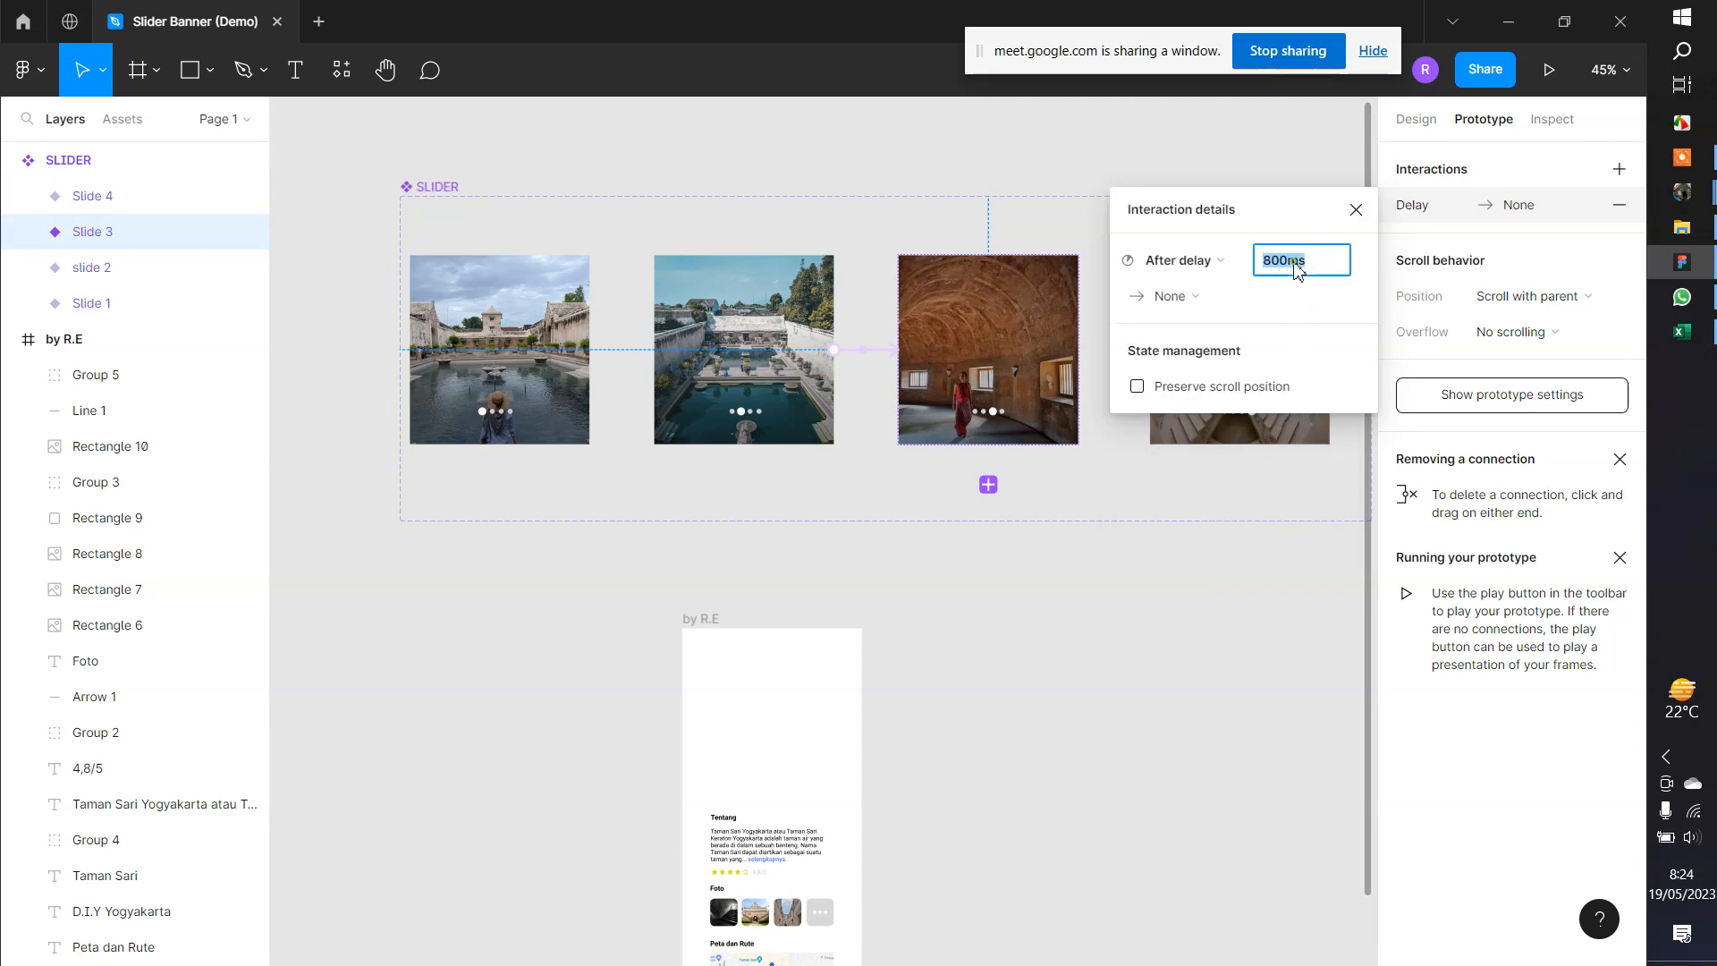
pyautogui.write('1500')
# Make Slide 3's delay interaction use Change to, with Property 1 set to Slide 4
pyautogui.click(1277, 298)
pyautogui.click(1278, 364)
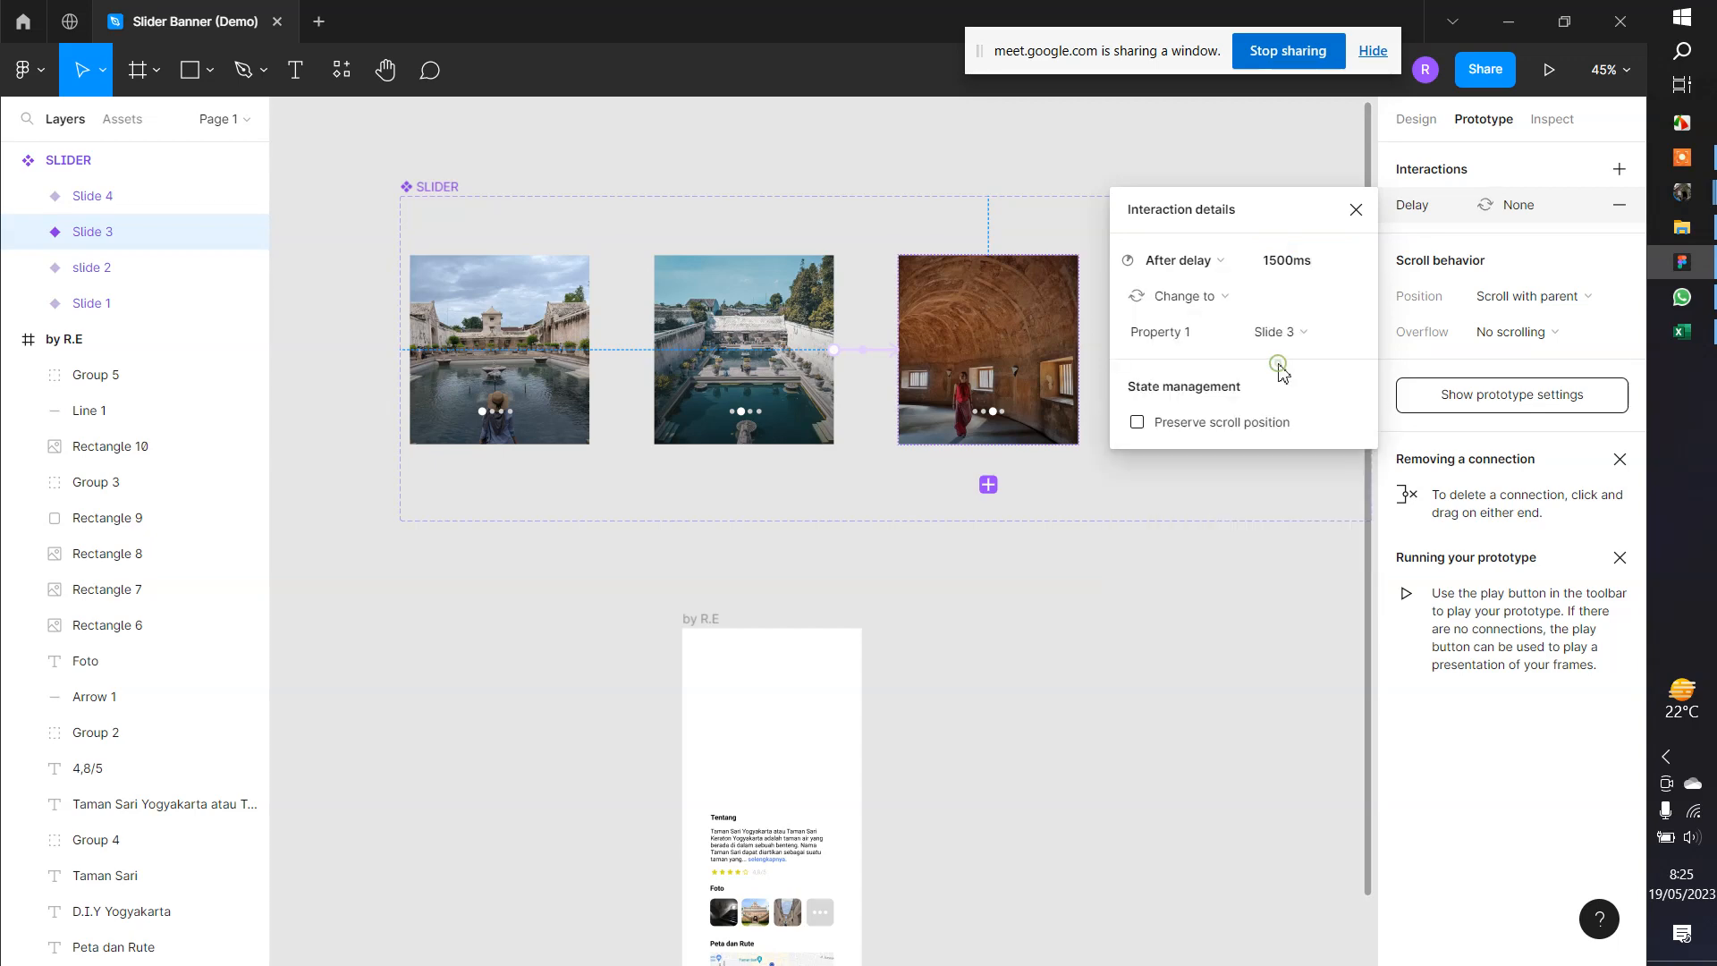
pyautogui.click(1305, 344)
pyautogui.click(1298, 358)
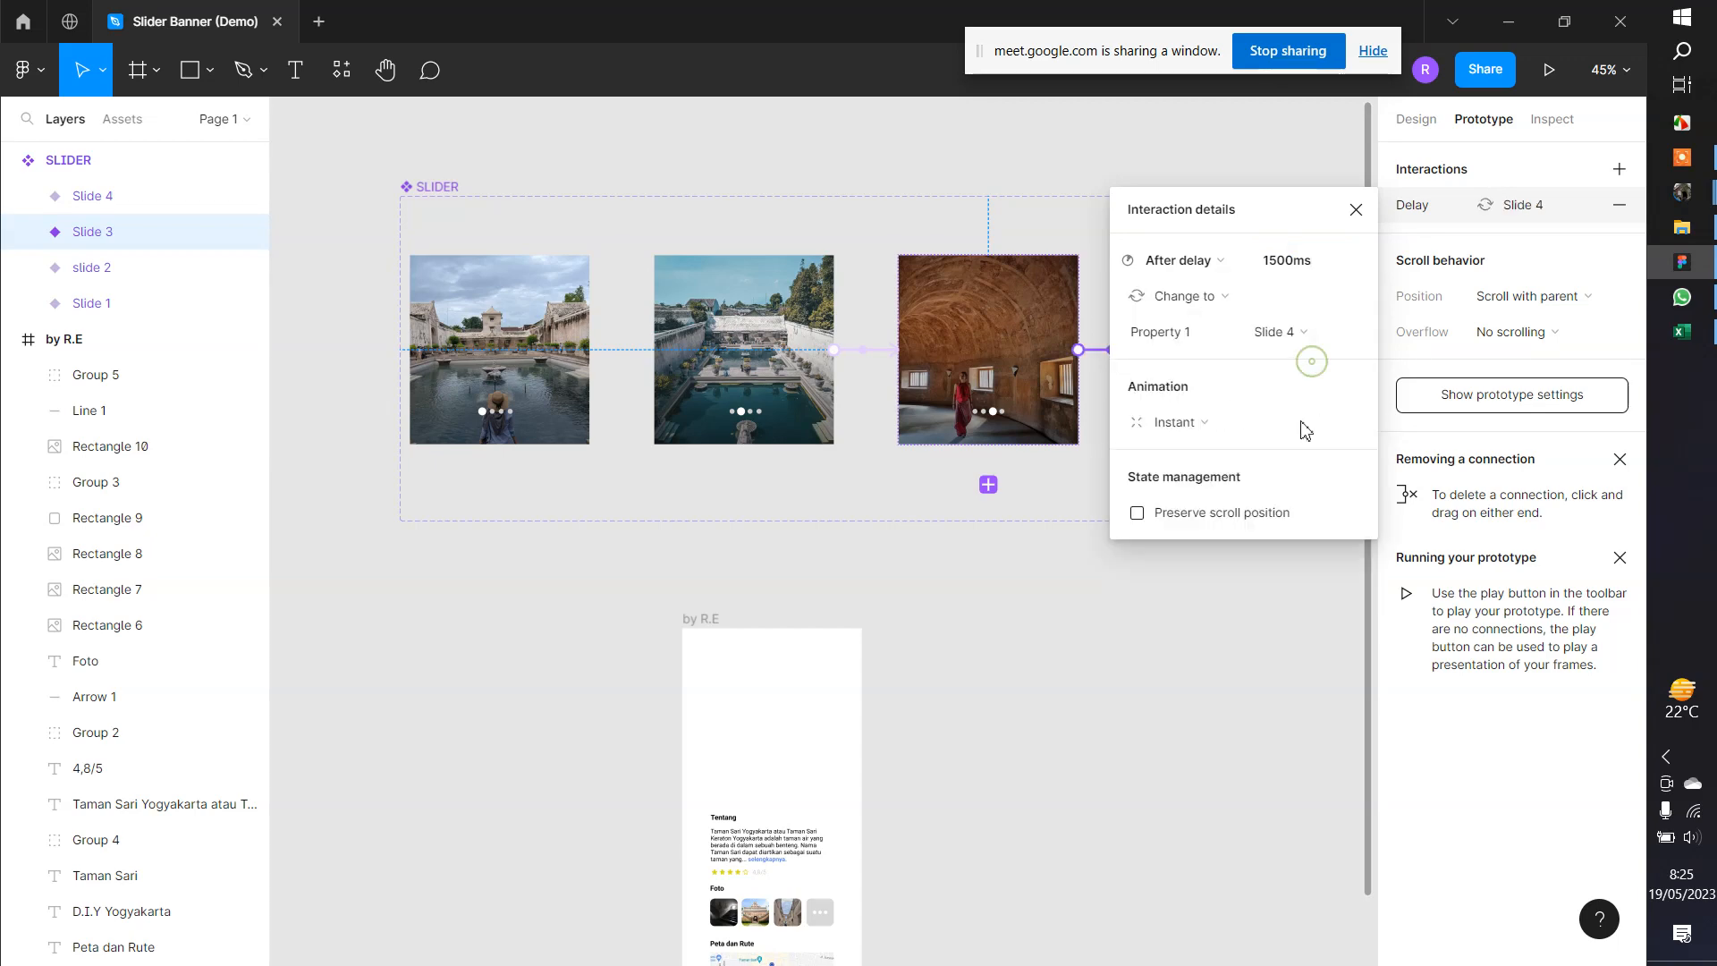
# Add an interaction to Slide 4 with the After delay trigger set to 1500 ms
pyautogui.hscroll(3, 1064, 516)
pyautogui.click(1091, 360)
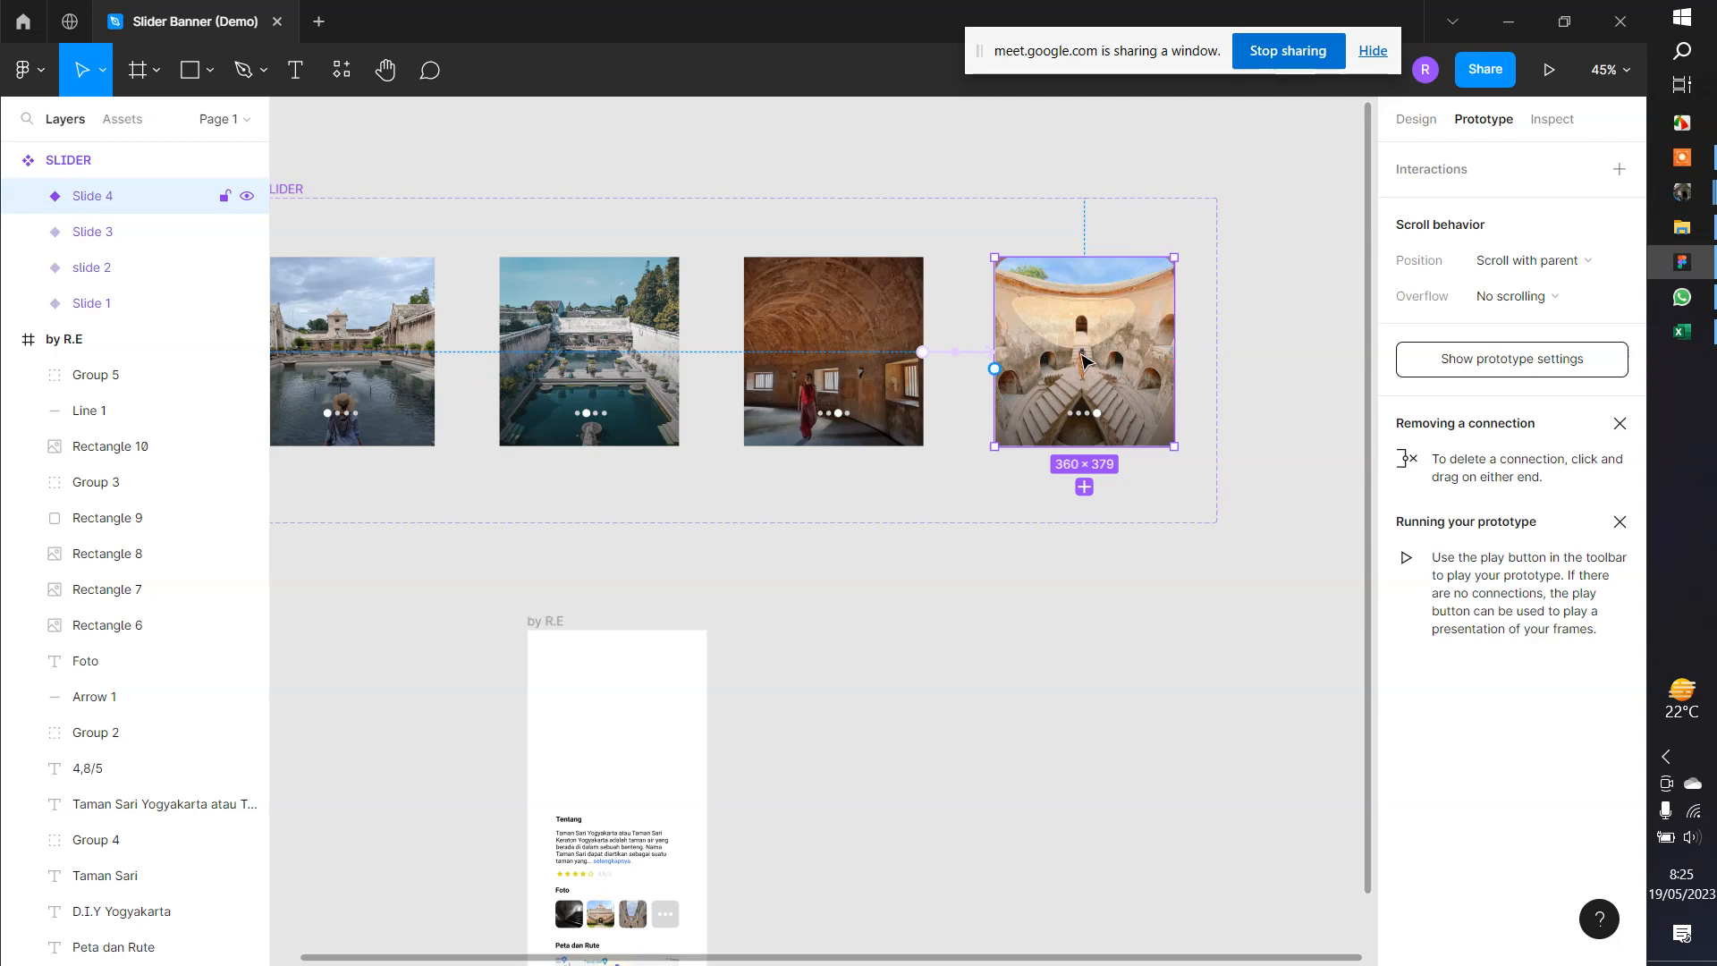
pyautogui.click(1618, 169)
pyautogui.click(1417, 219)
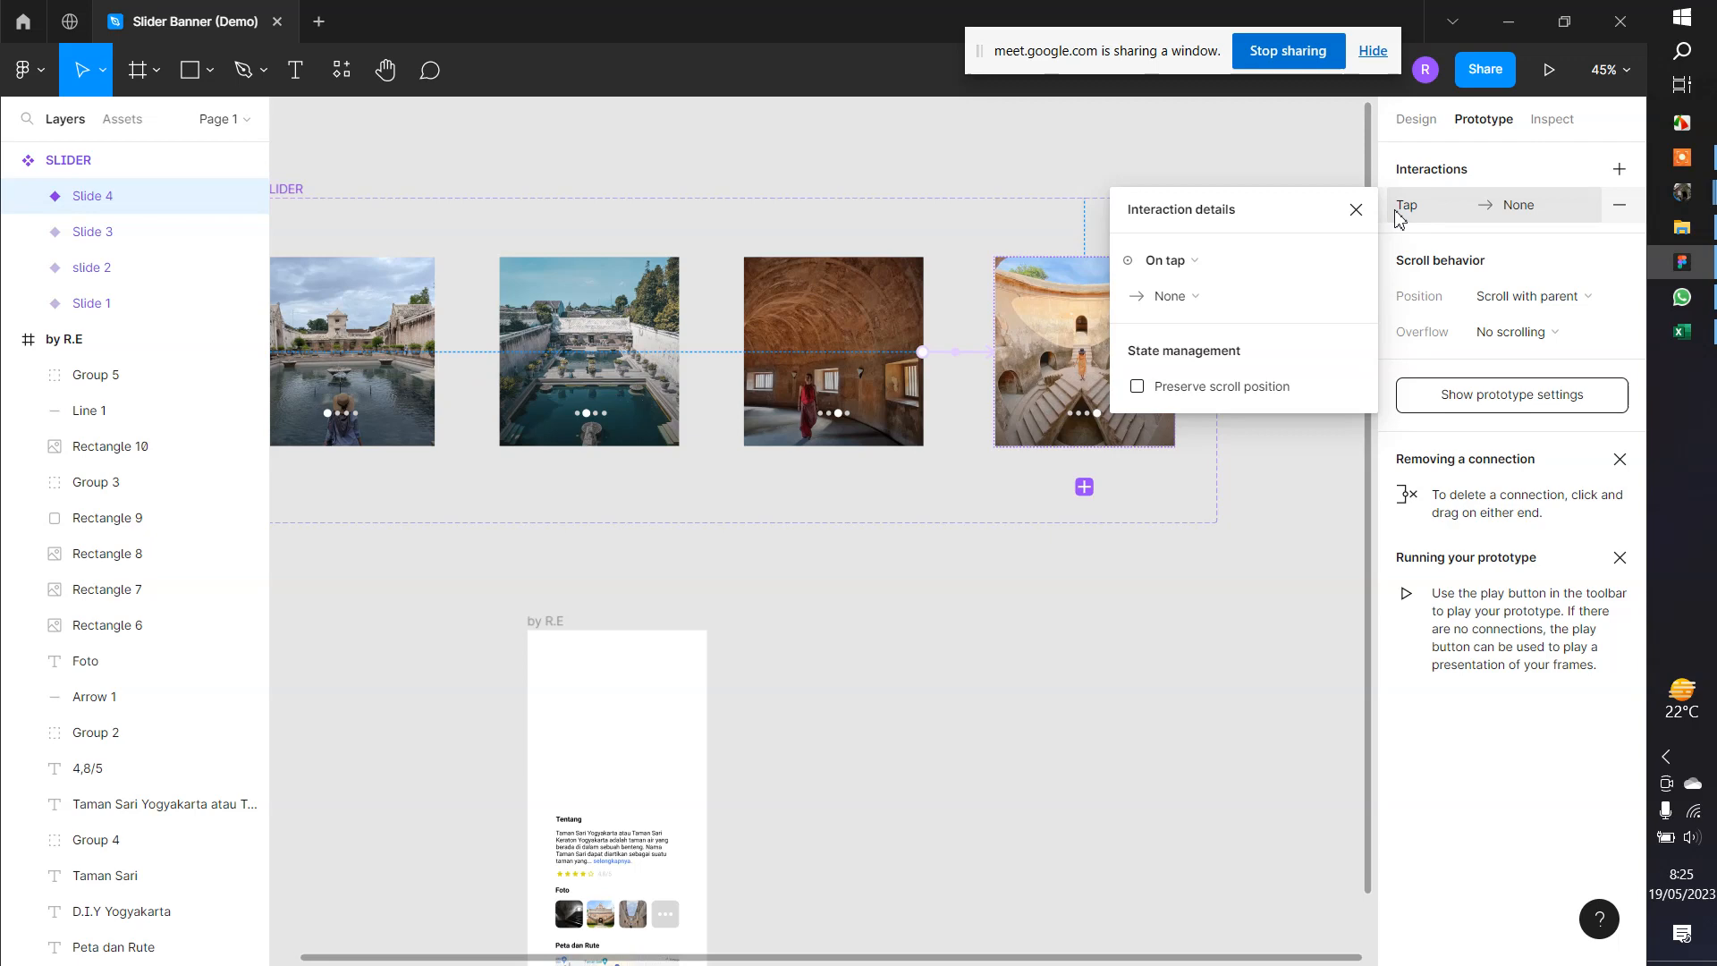
pyautogui.click(1199, 268)
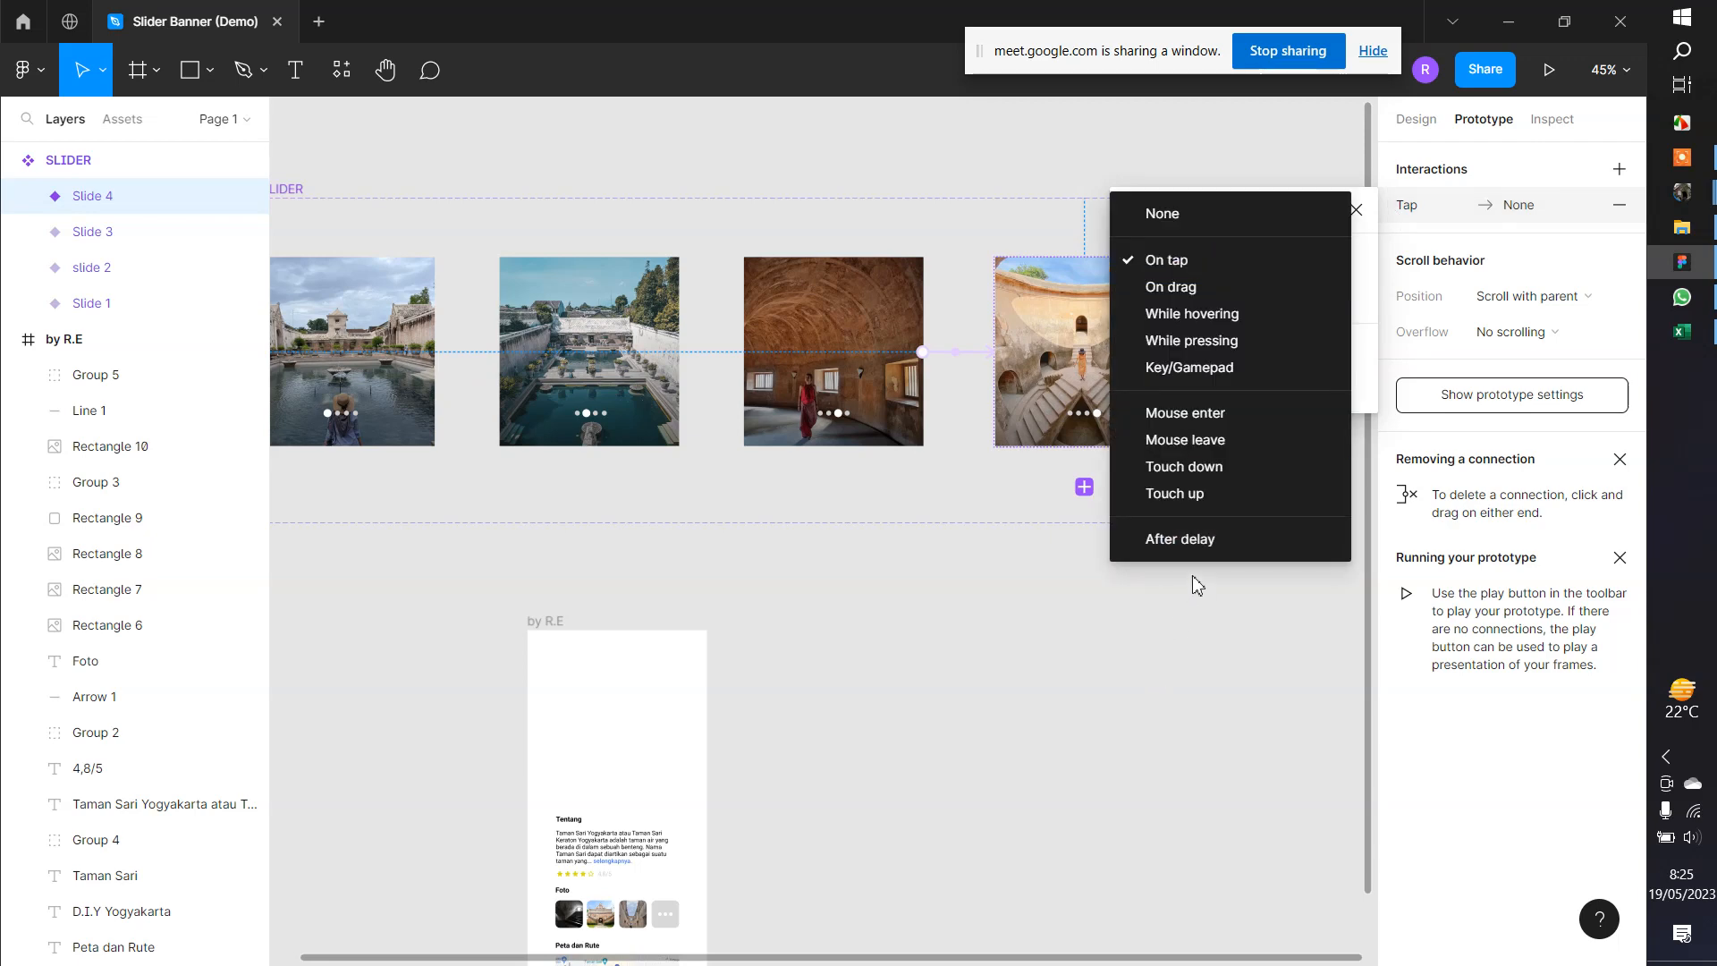
pyautogui.click(1195, 539)
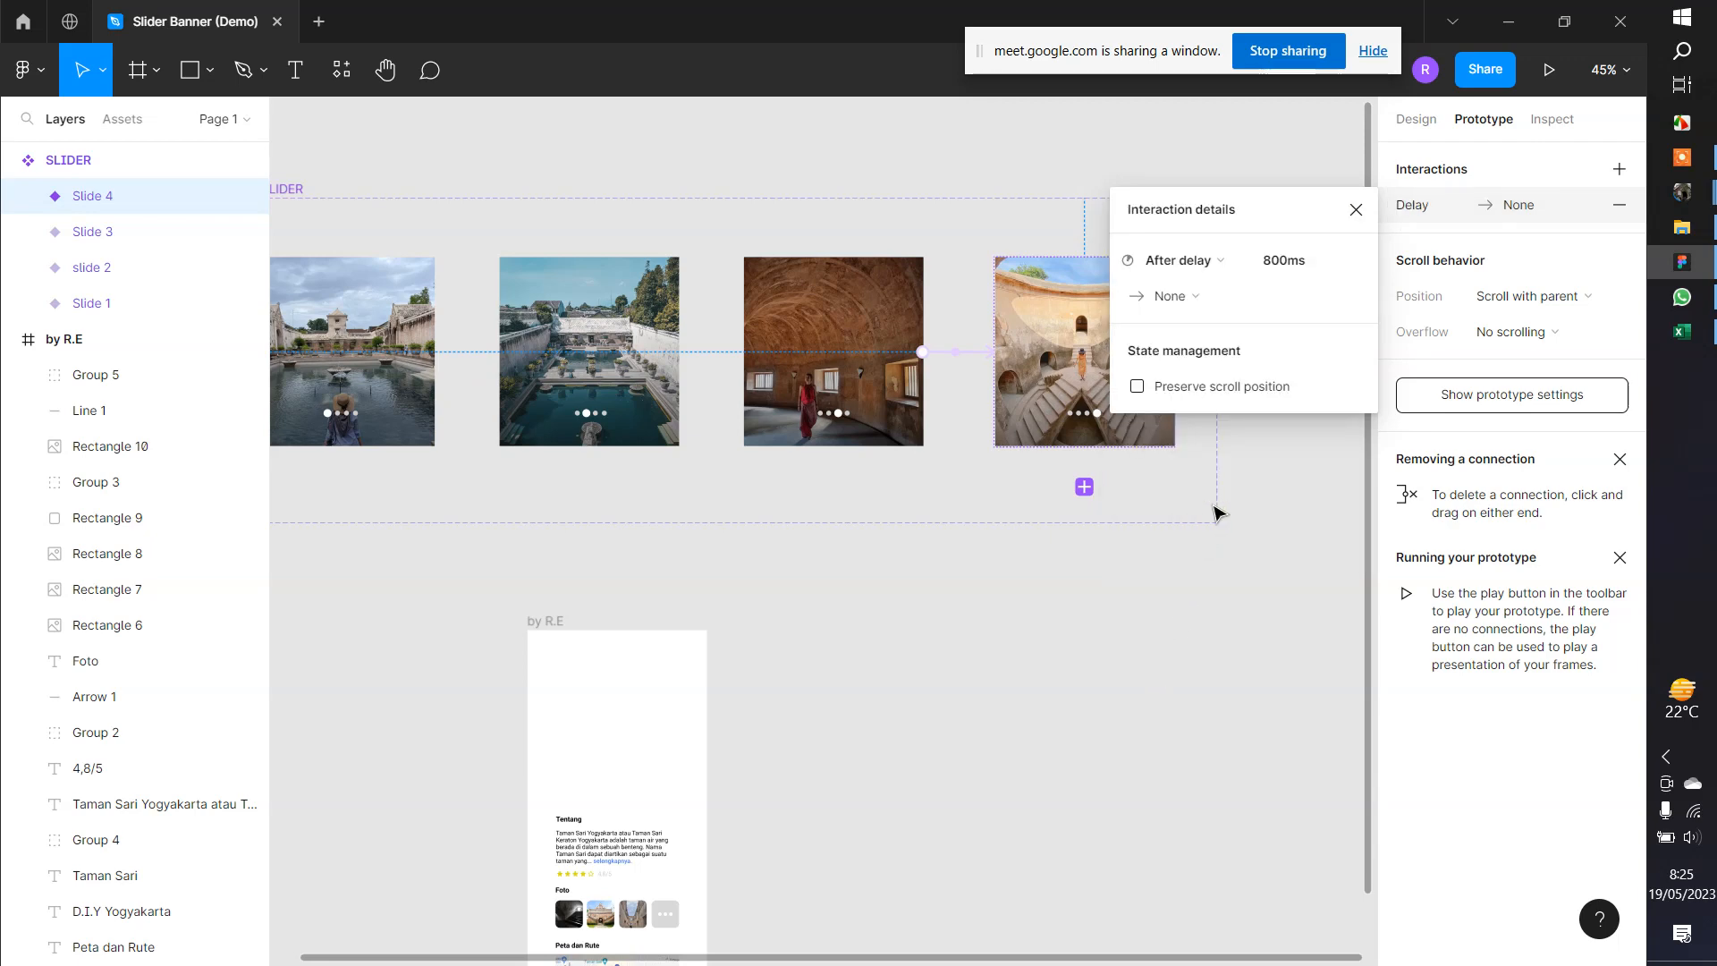
pyautogui.click(1297, 259)
pyautogui.write('1500')
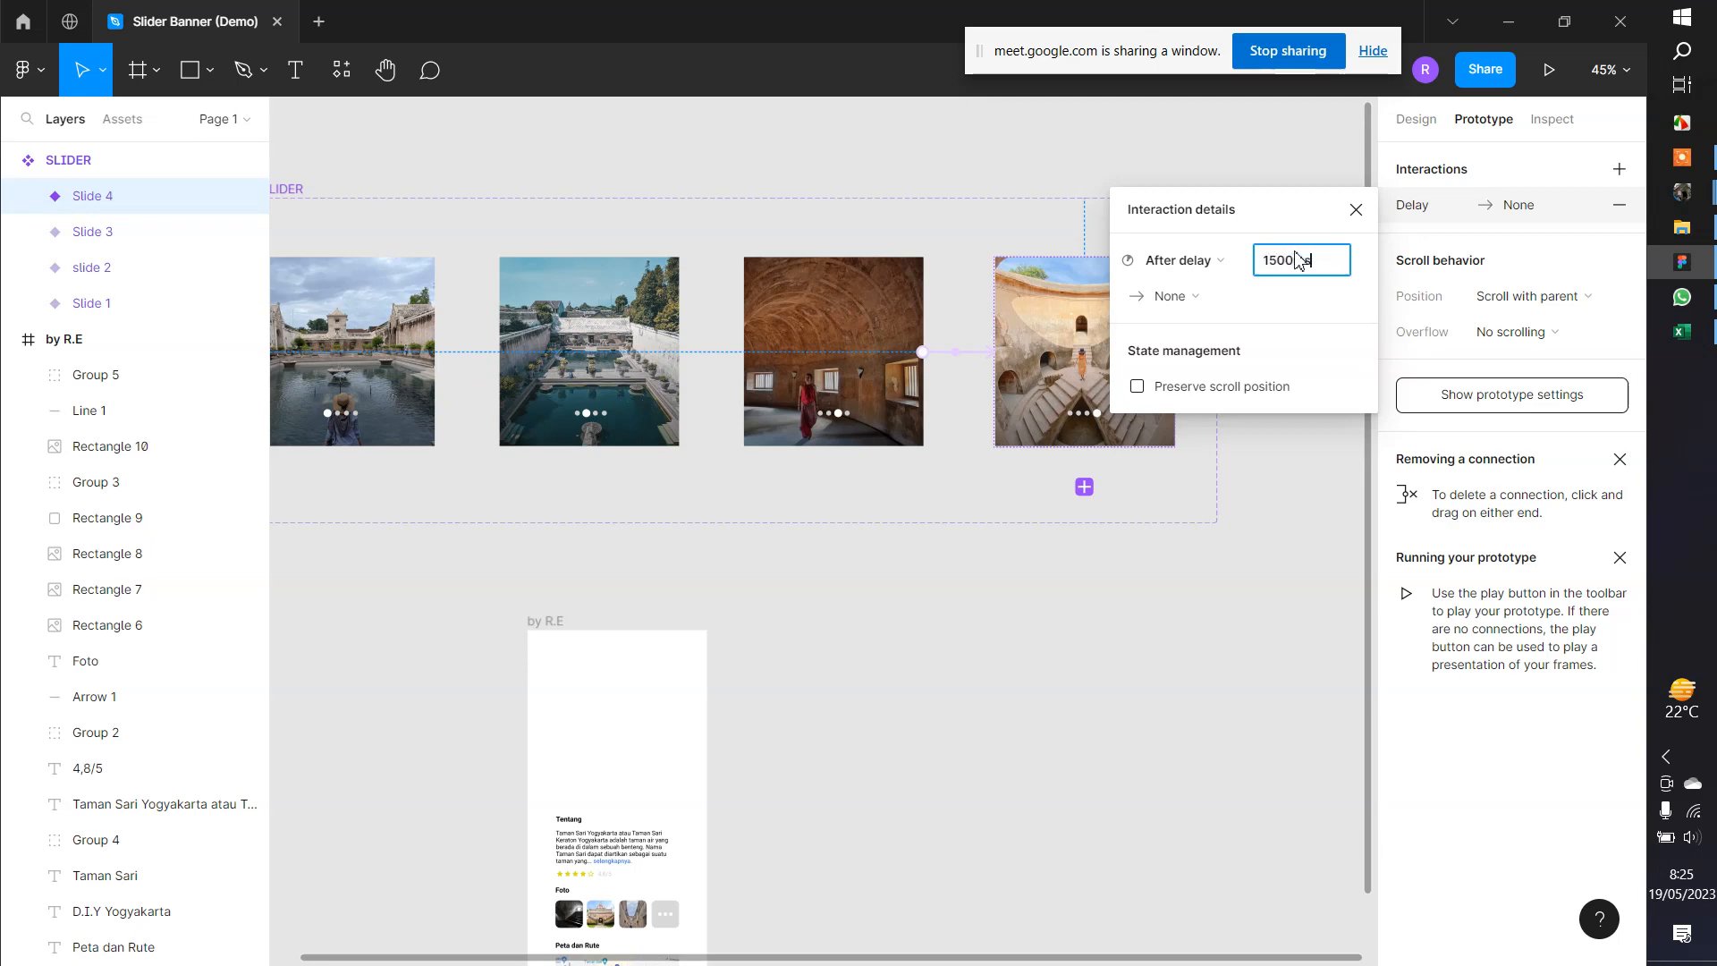
# Loop Slide 4 back to the start by making its delay interaction change Property 1 to Slide 1
pyautogui.click(1219, 299)
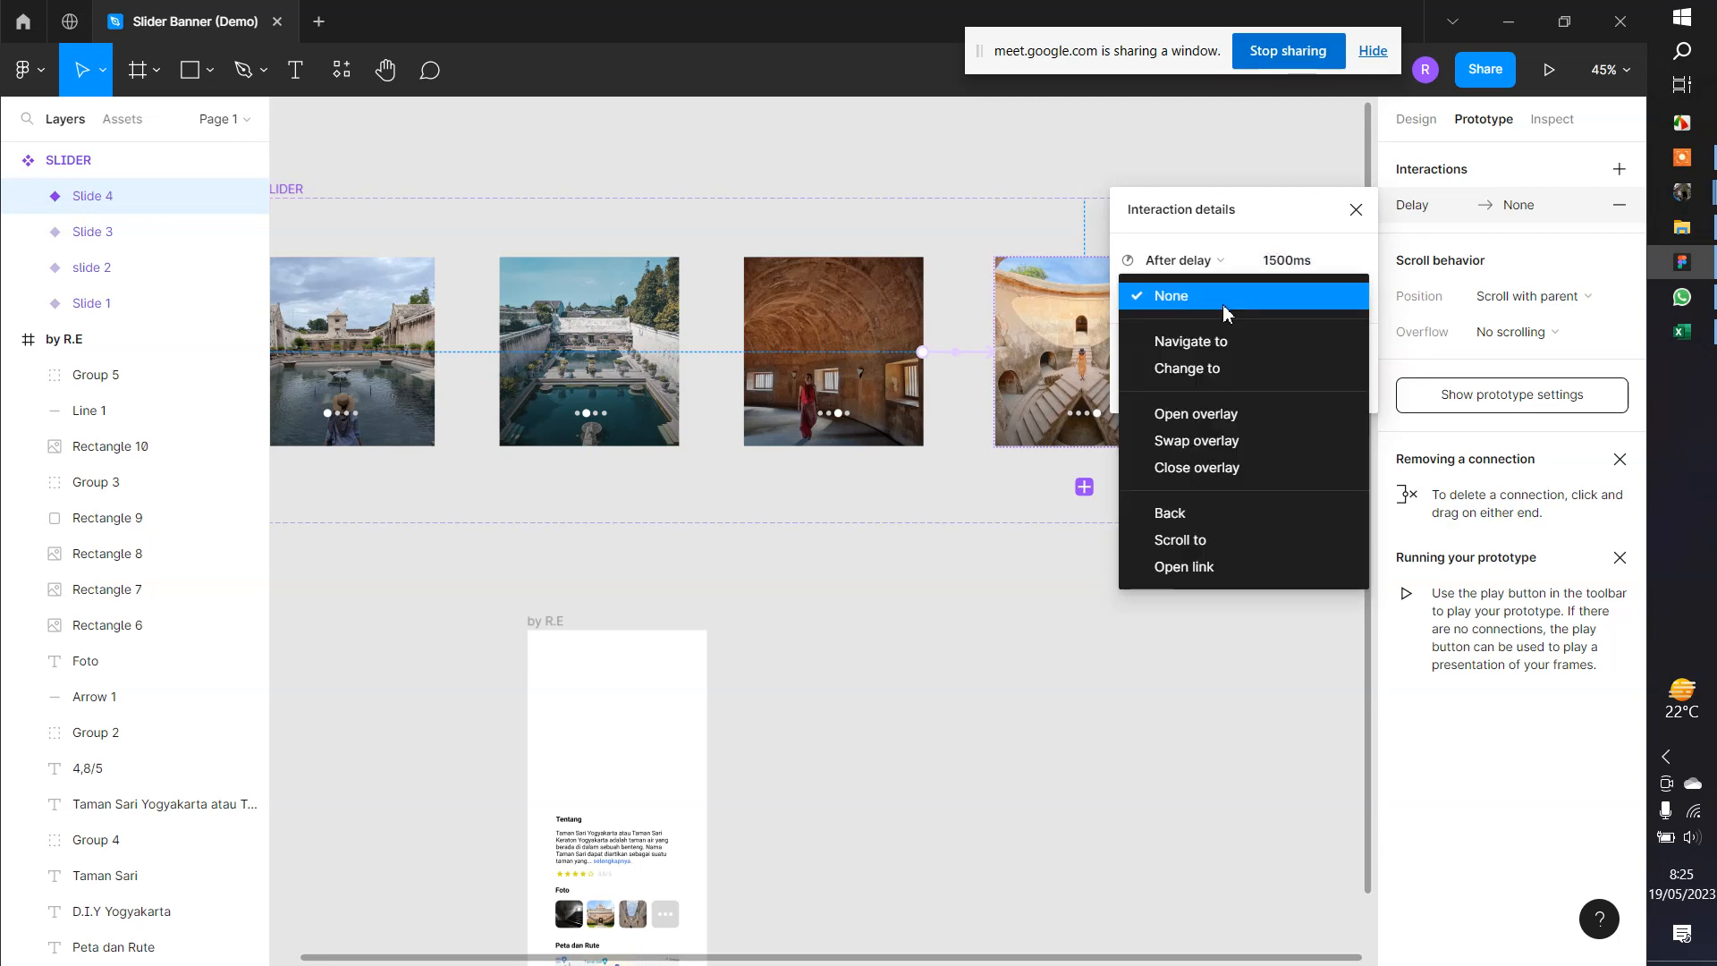
pyautogui.click(1225, 368)
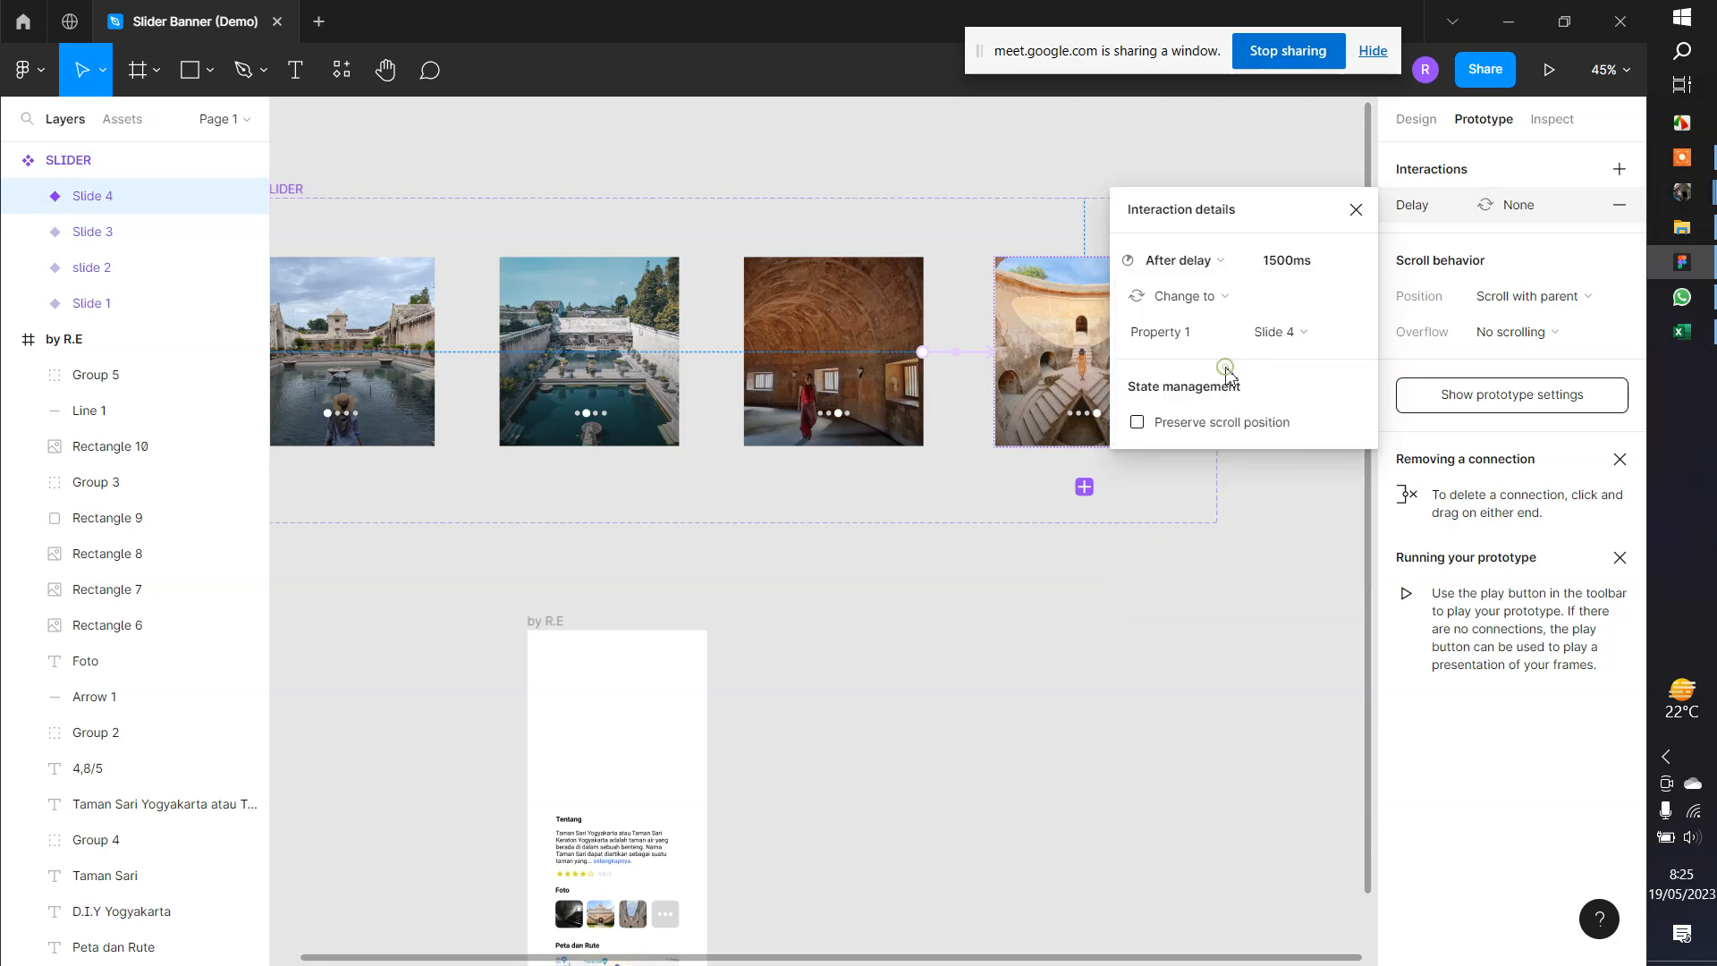
pyautogui.click(1282, 346)
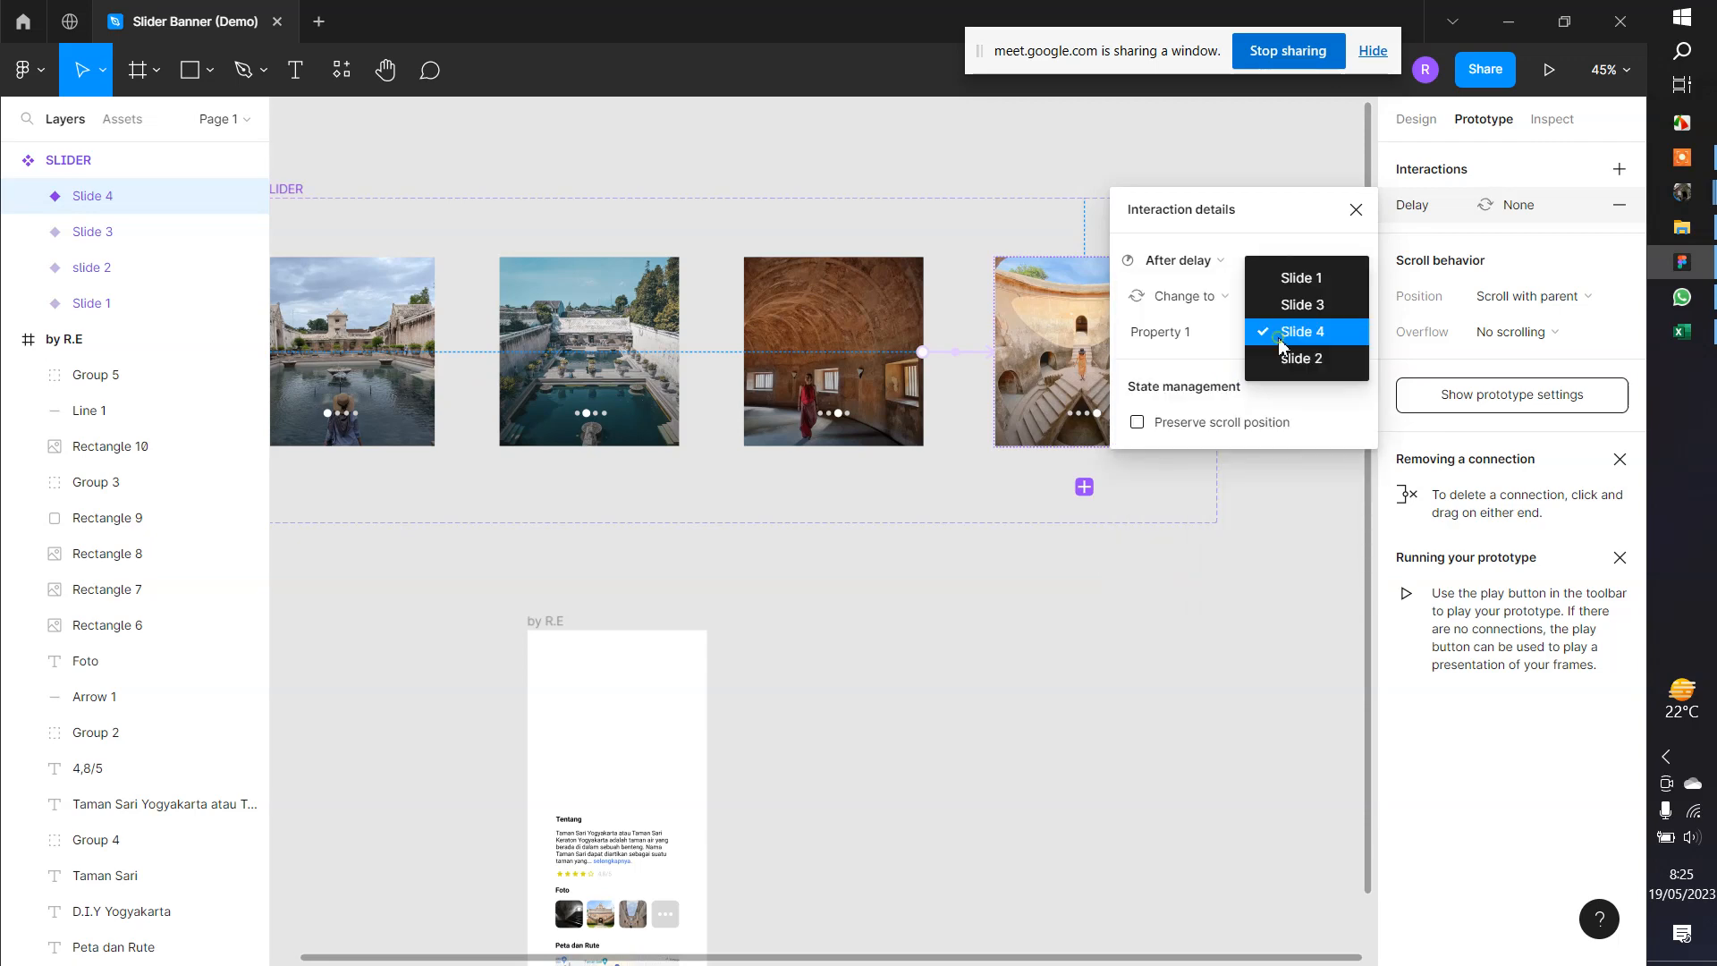
pyautogui.click(1298, 279)
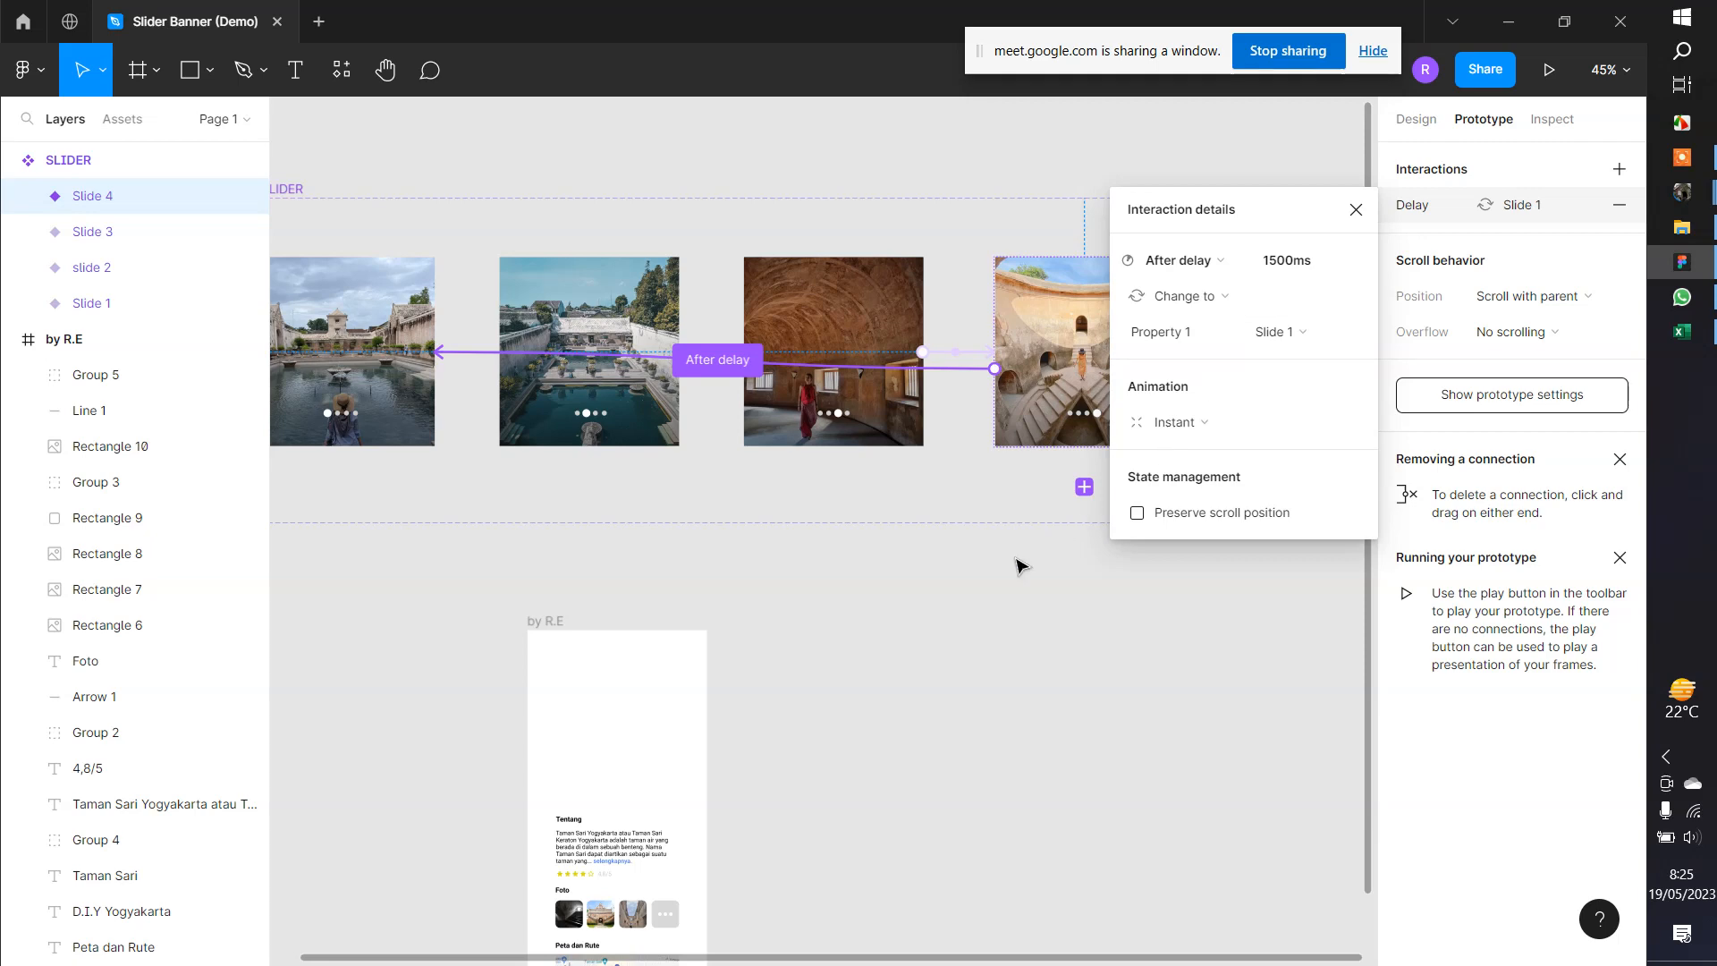
# Run the prototype preview of the mobile screen and return to the design file
pyautogui.click(867, 613)
pyautogui.moveTo(866, 614); pyautogui.dragTo(980, 537)
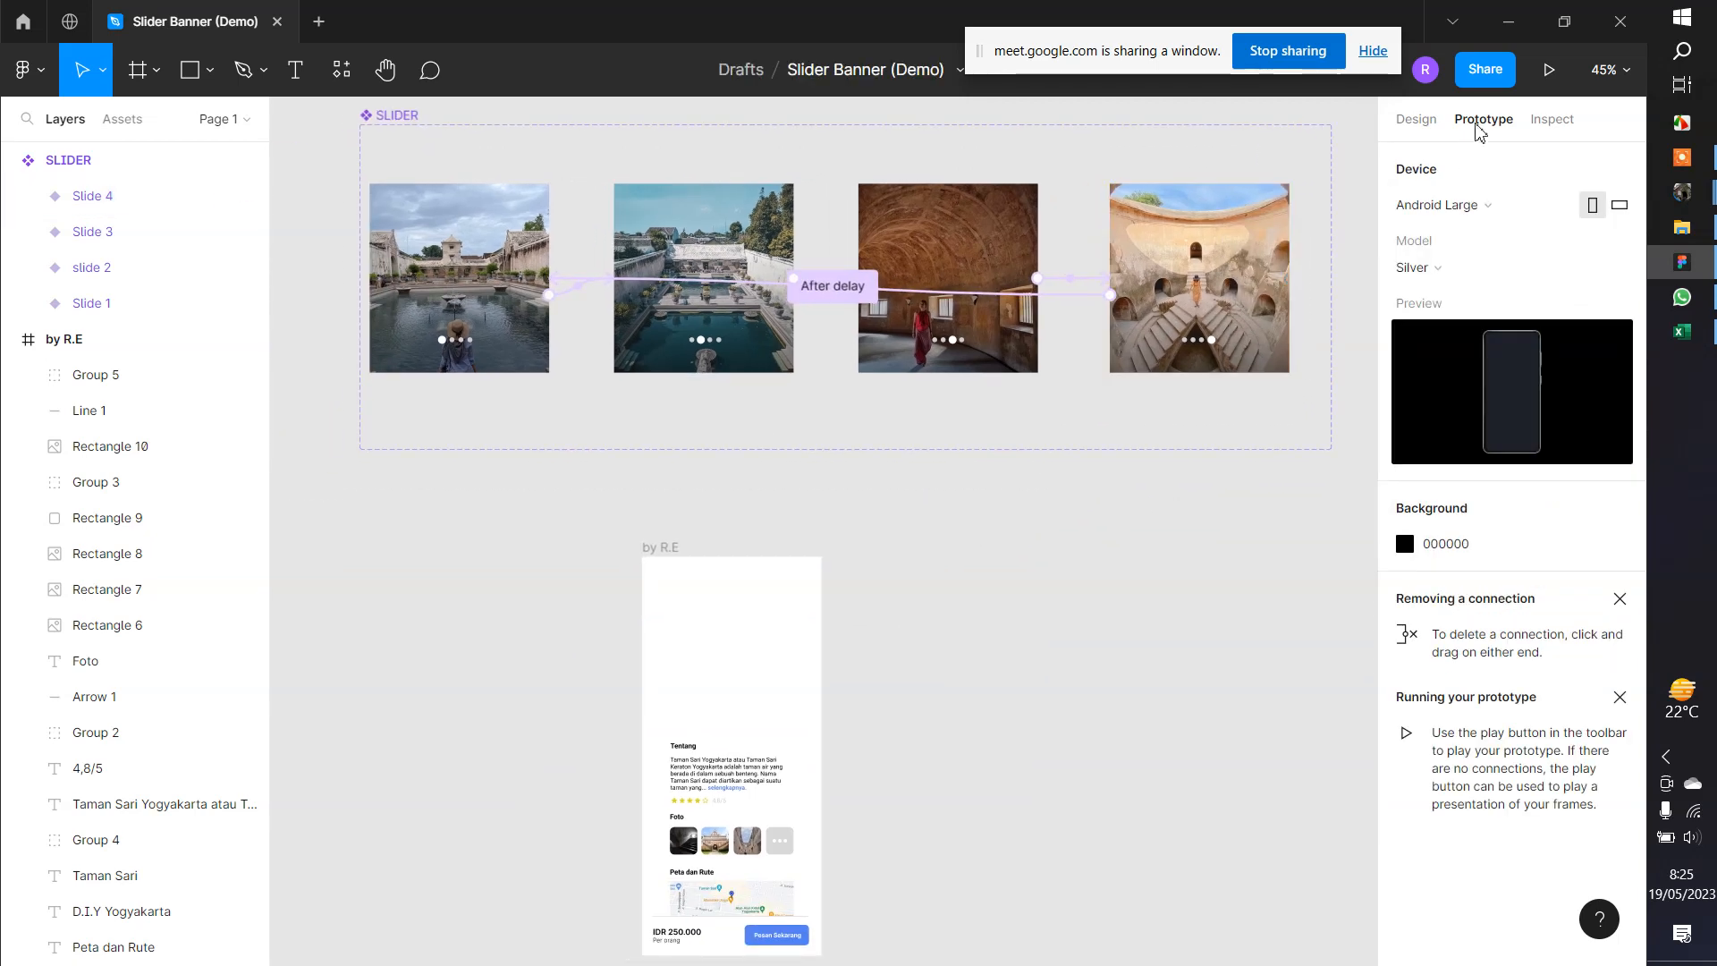
pyautogui.click(1549, 75)
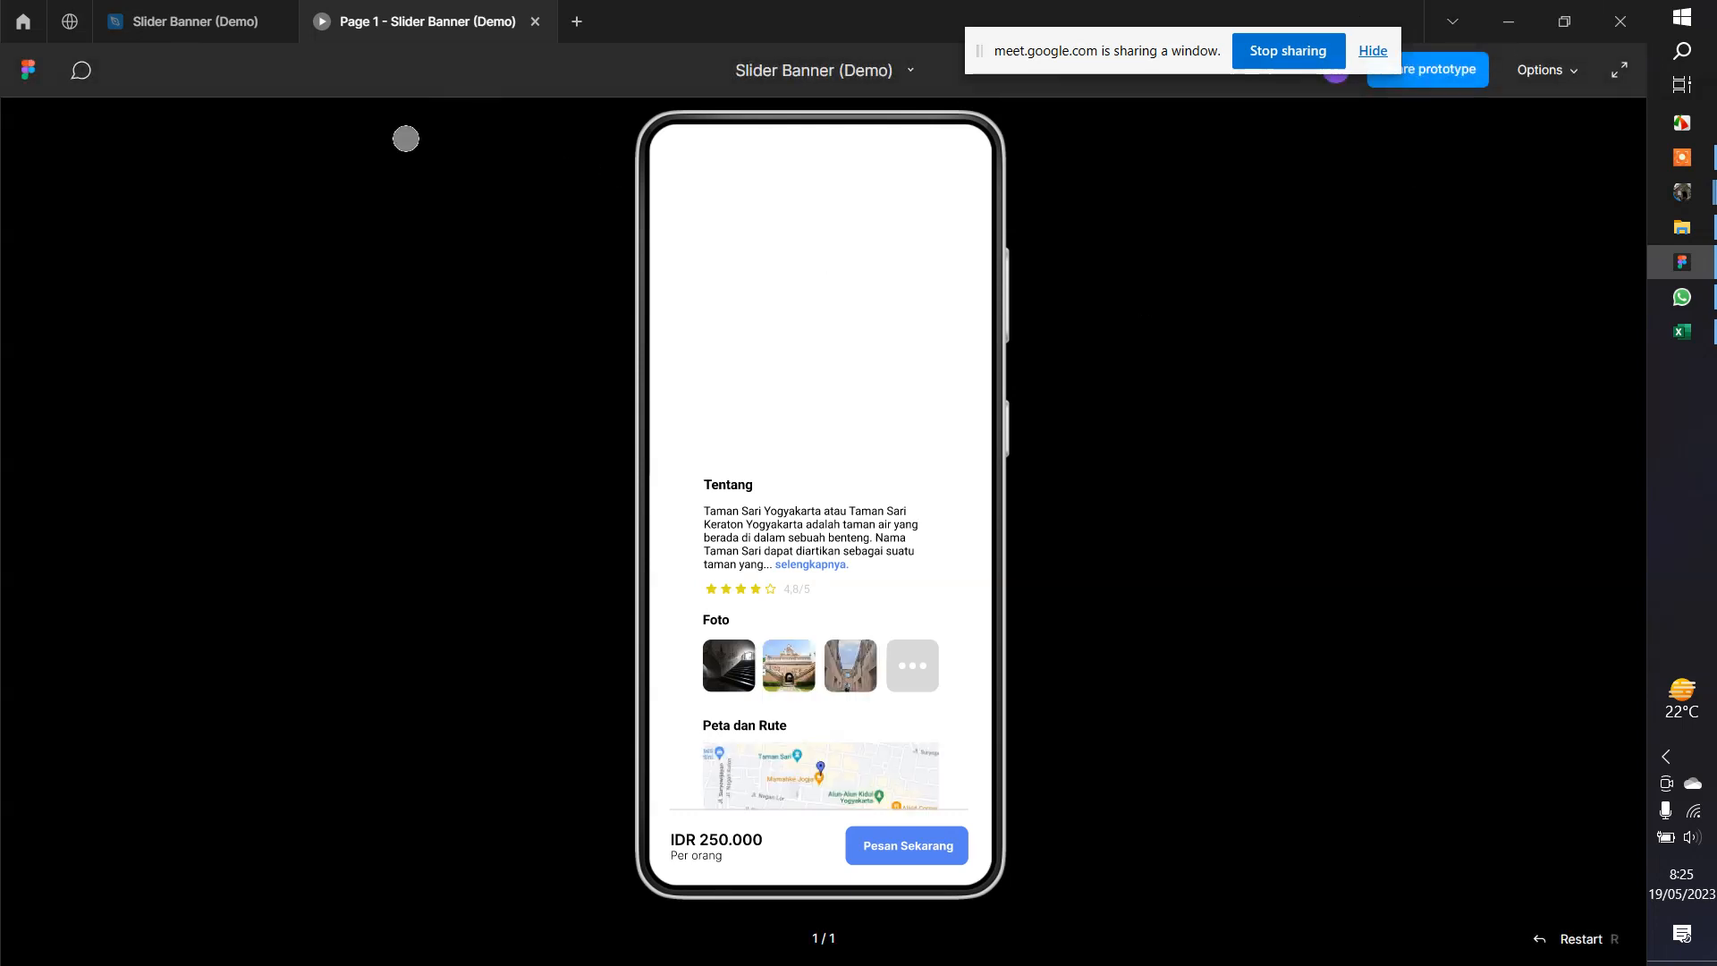
pyautogui.click(195, 20)
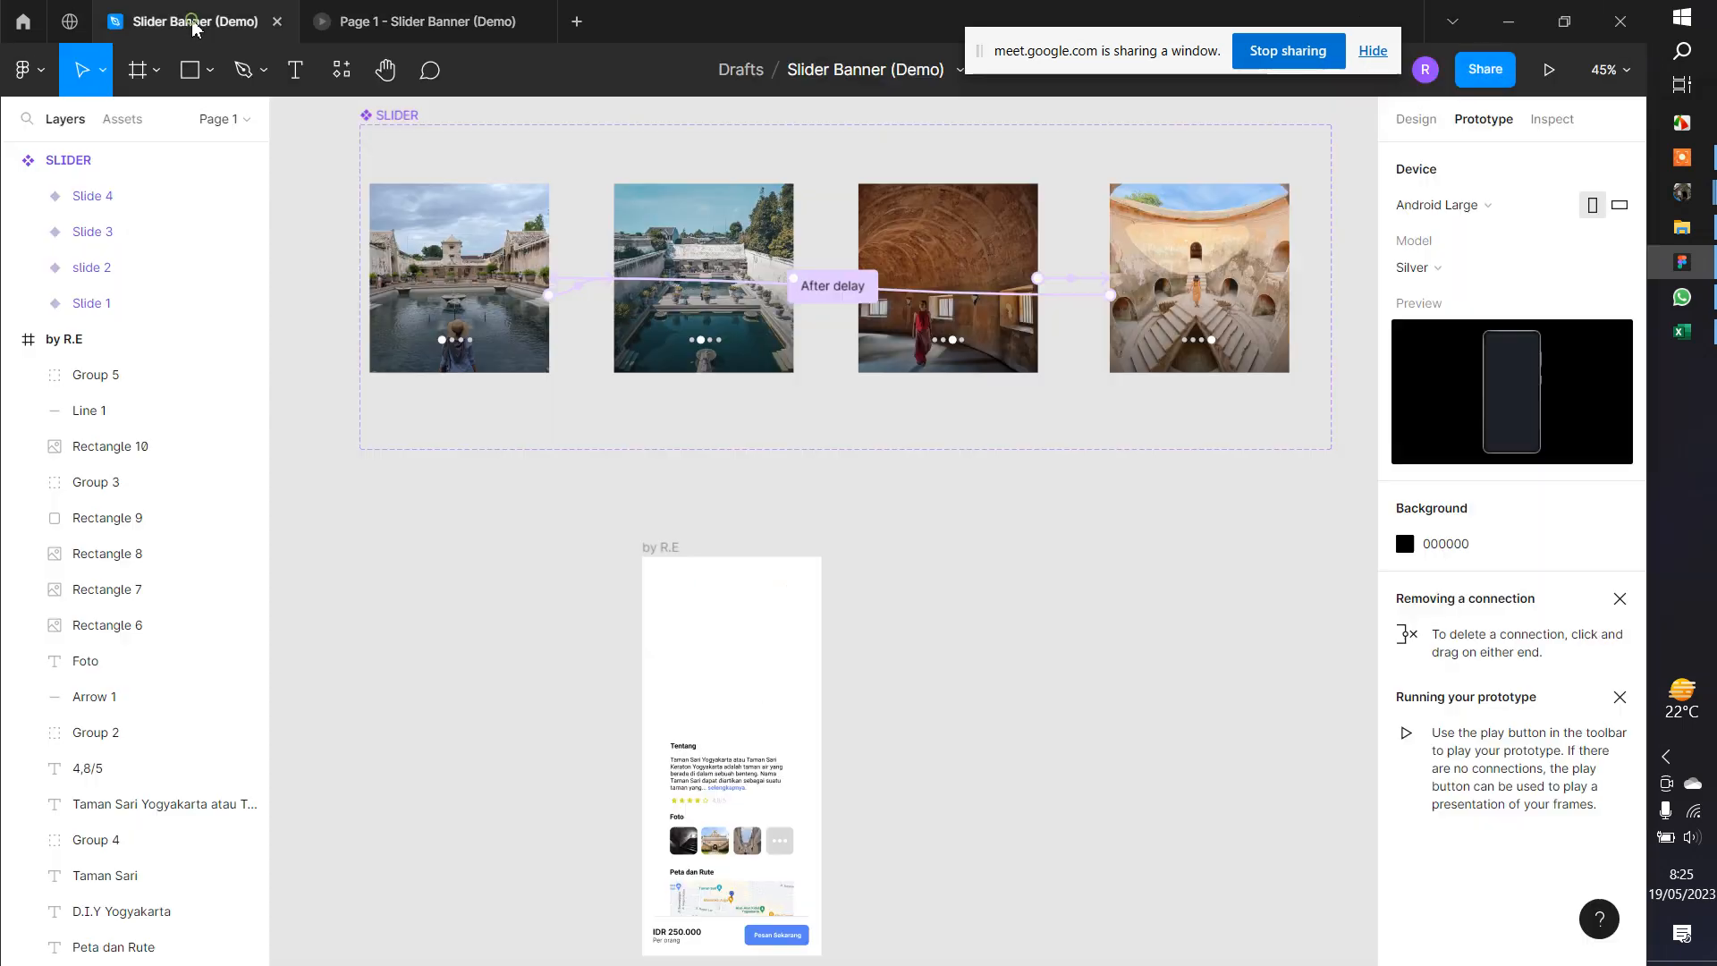
# Place an instance of the SLIDER component in the by R.E frame, aligned with the frame's top and side edges
pyautogui.click(137, 127)
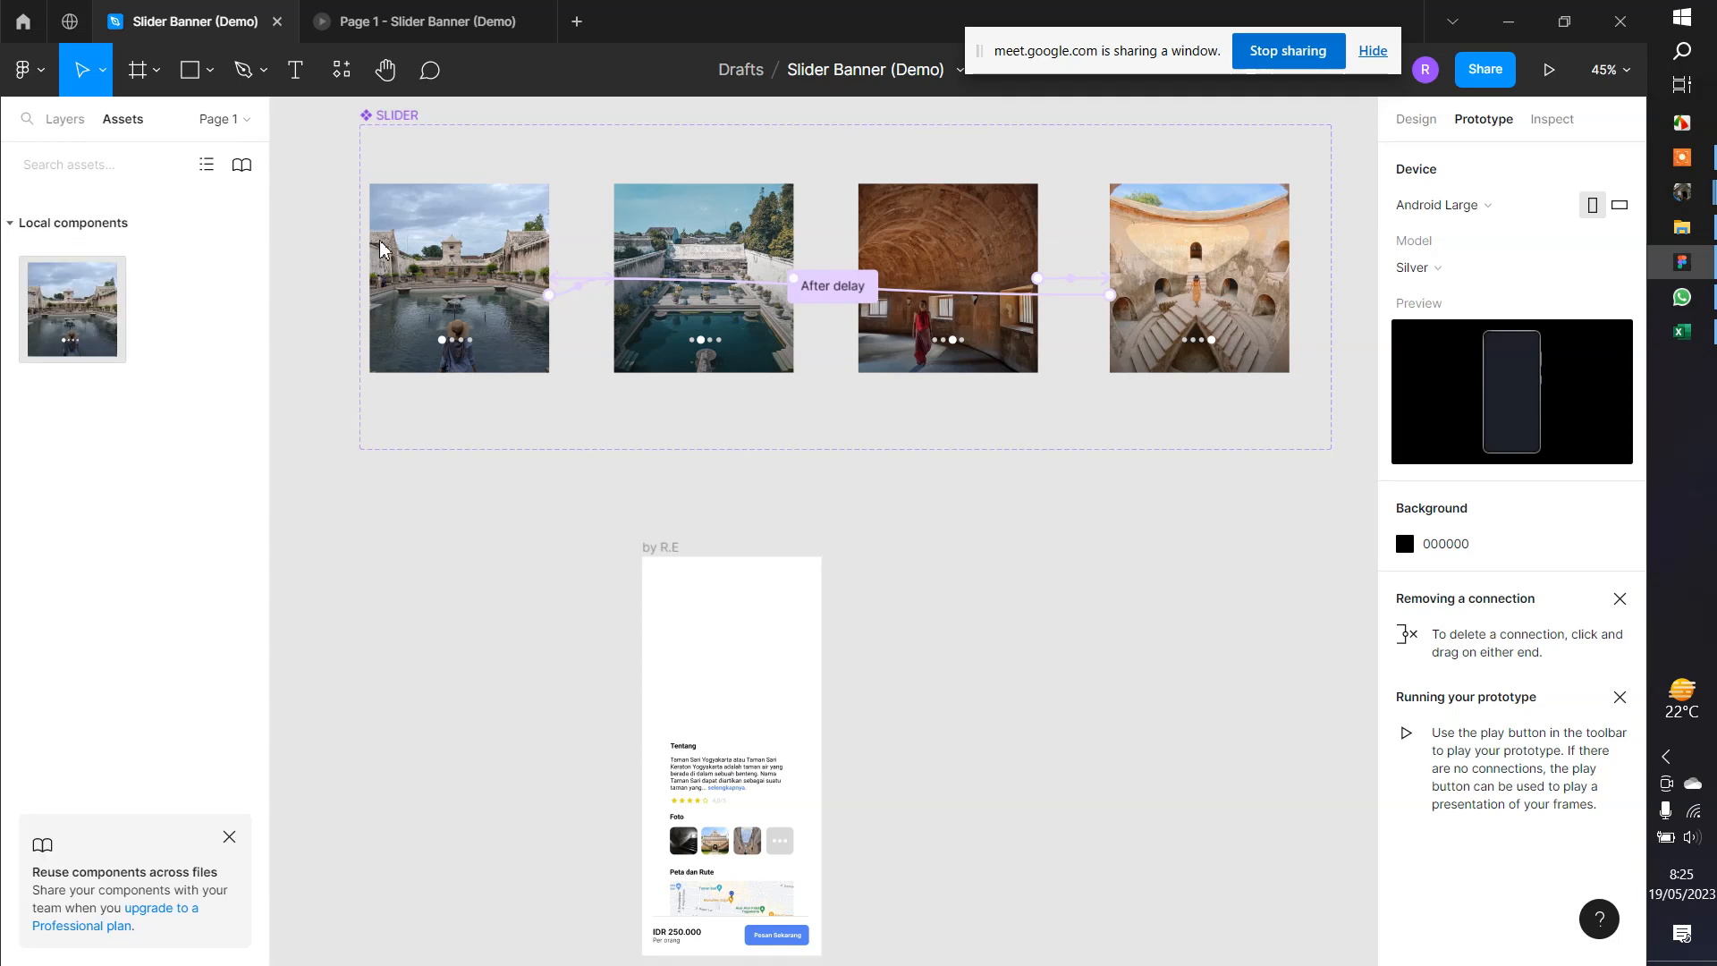
pyautogui.moveTo(123, 315); pyautogui.dragTo(735, 628)
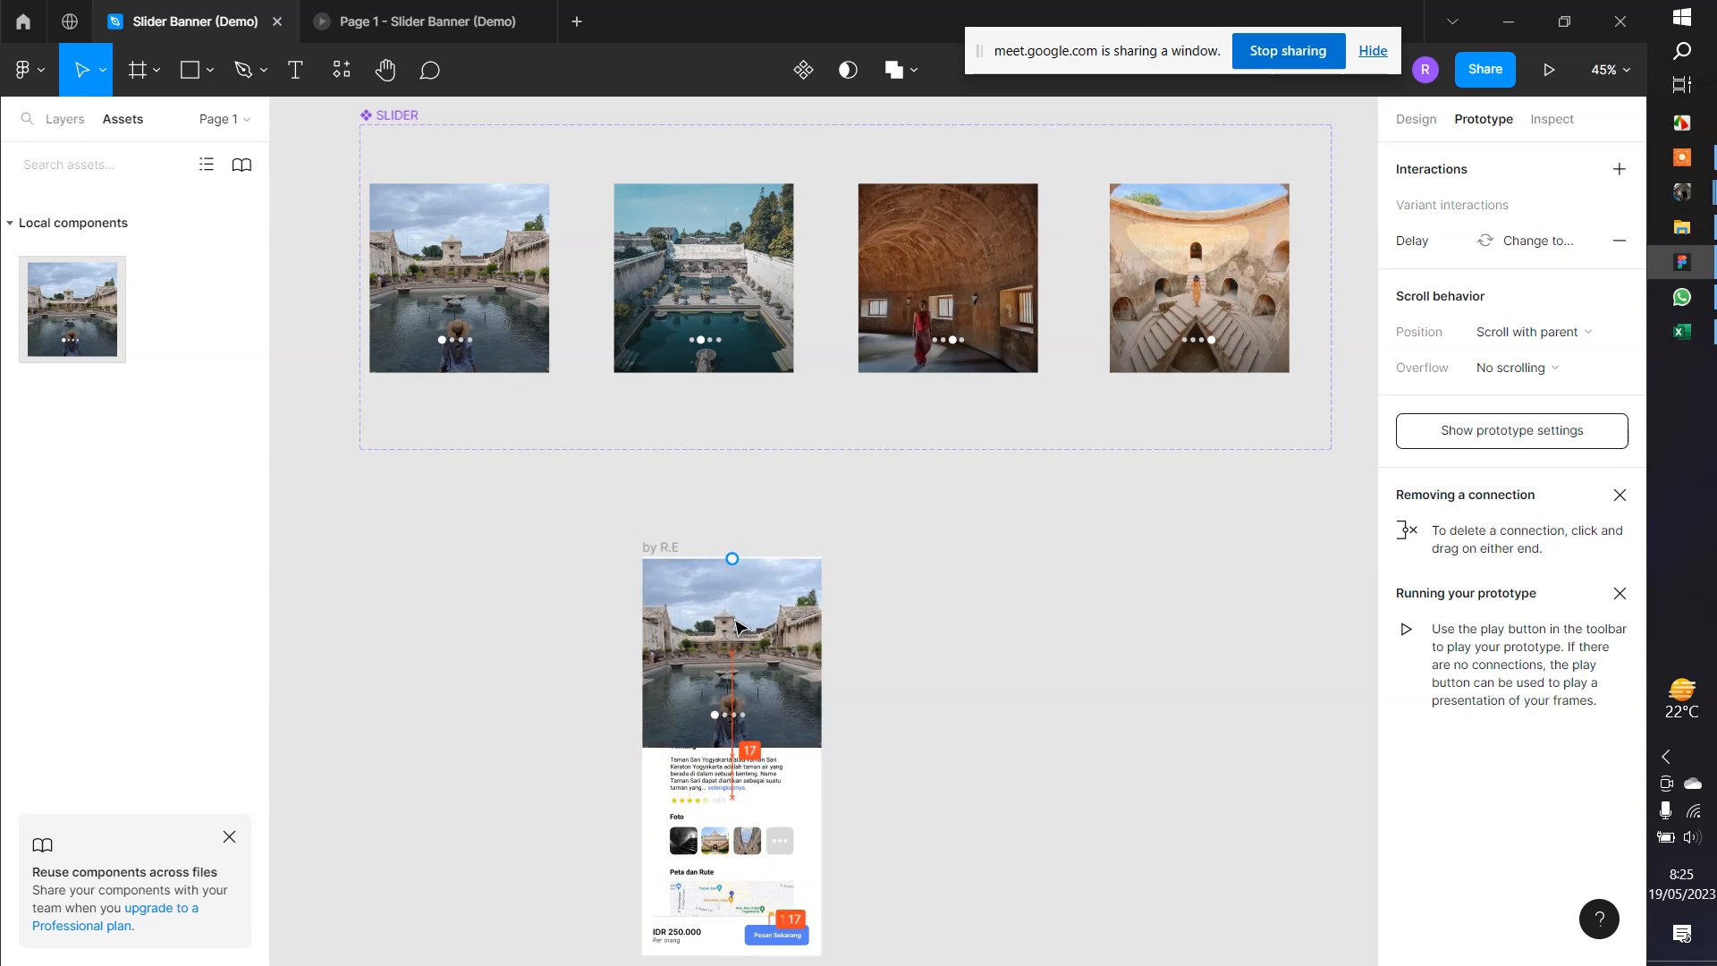
pyautogui.scroll(1, 657, 676)
pyautogui.scroll(3, 654, 671)
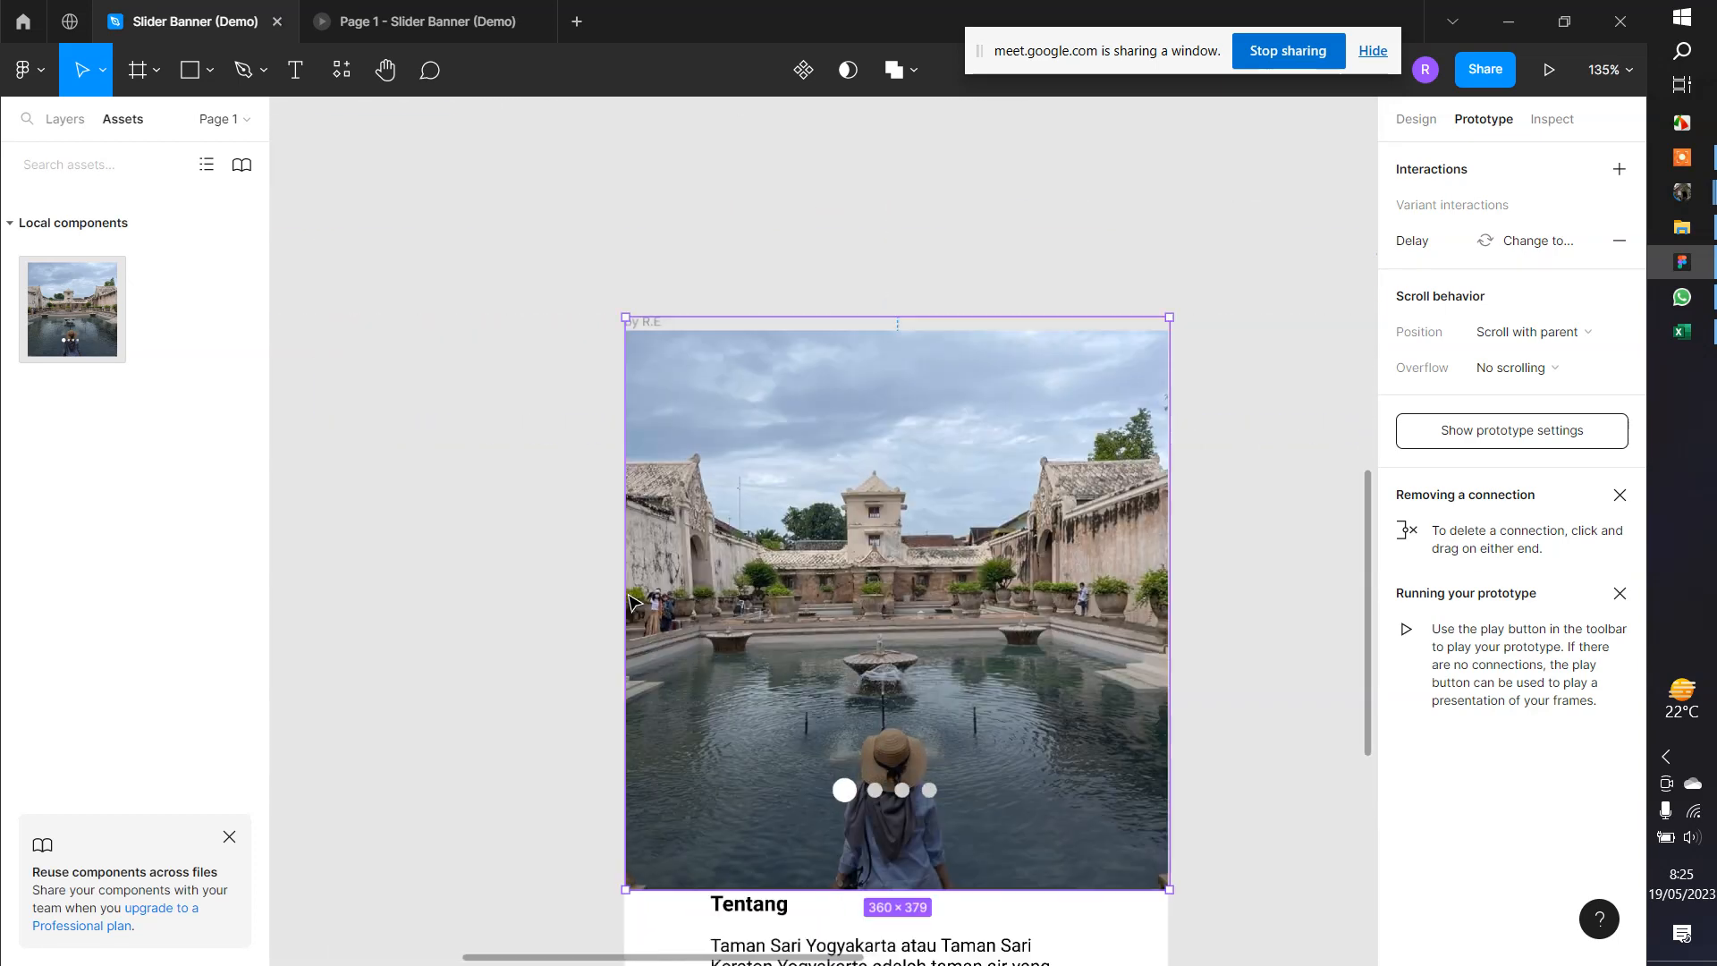
pyautogui.click(492, 458)
pyautogui.moveTo(767, 440)
pyautogui.mouseDown()
pyautogui.moveTo(772, 471)
pyautogui.moveTo(766, 456)
pyautogui.mouseUp()
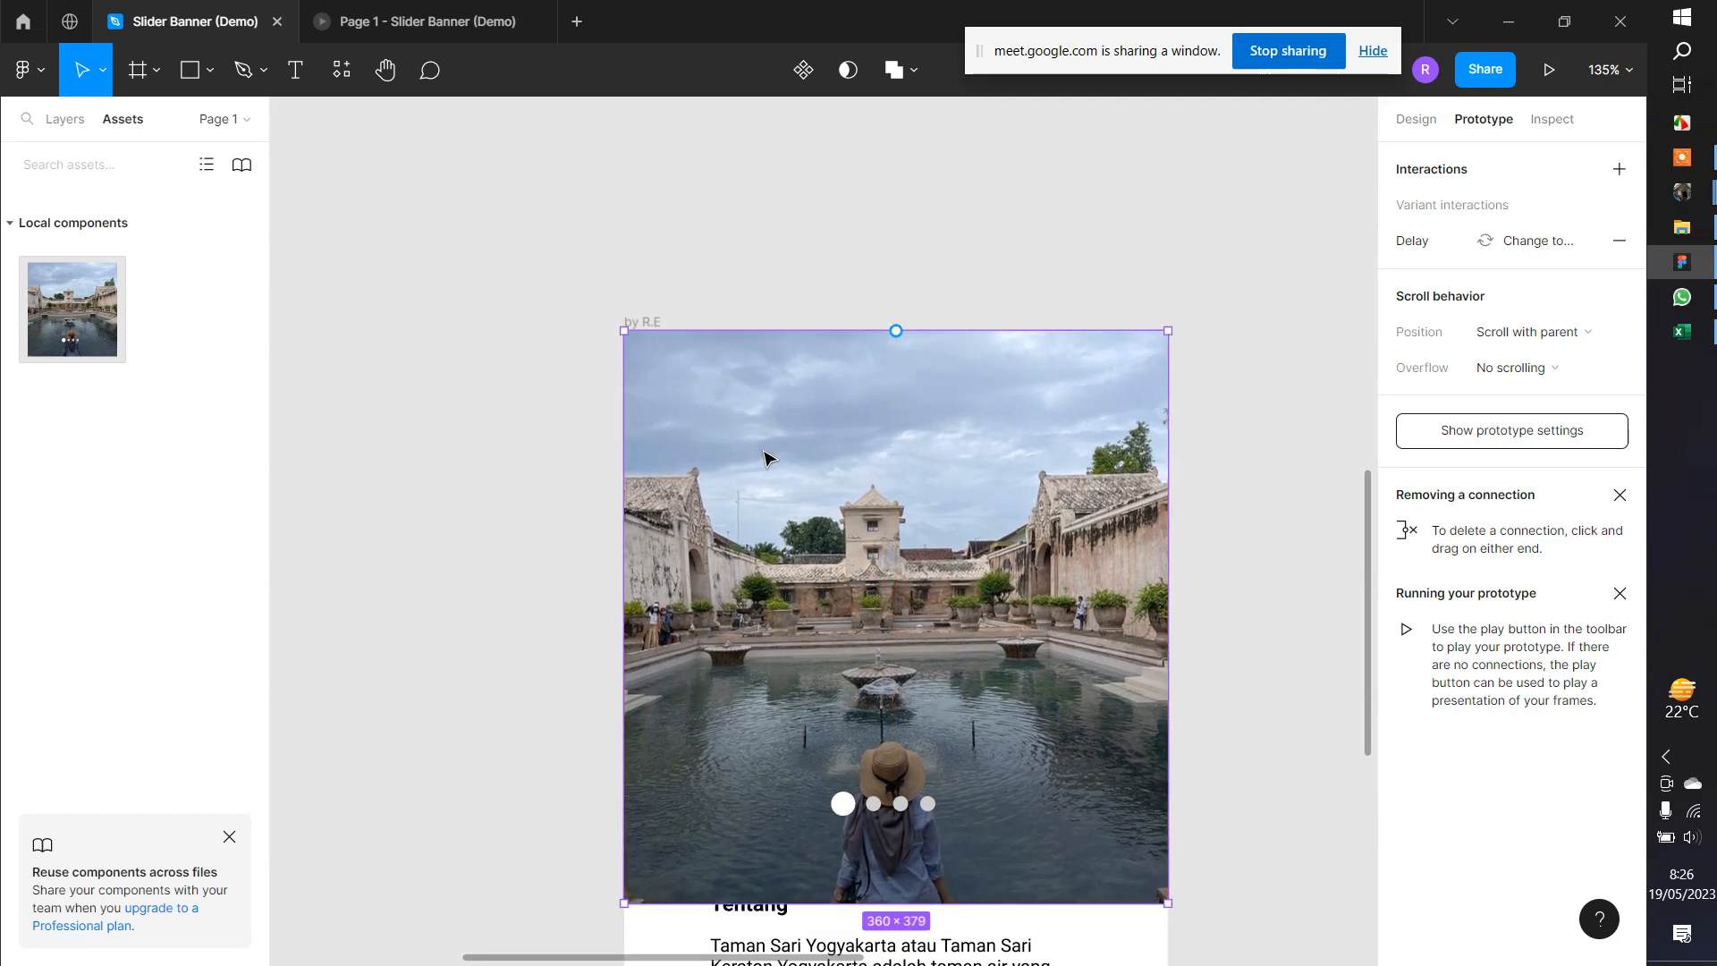
# Send the slider instance behind the back arrow, the Taman Sari title and the white content panel in the by R.E frame
pyautogui.scroll(5, 560, 402)
pyautogui.scroll(-5, 778, 324)
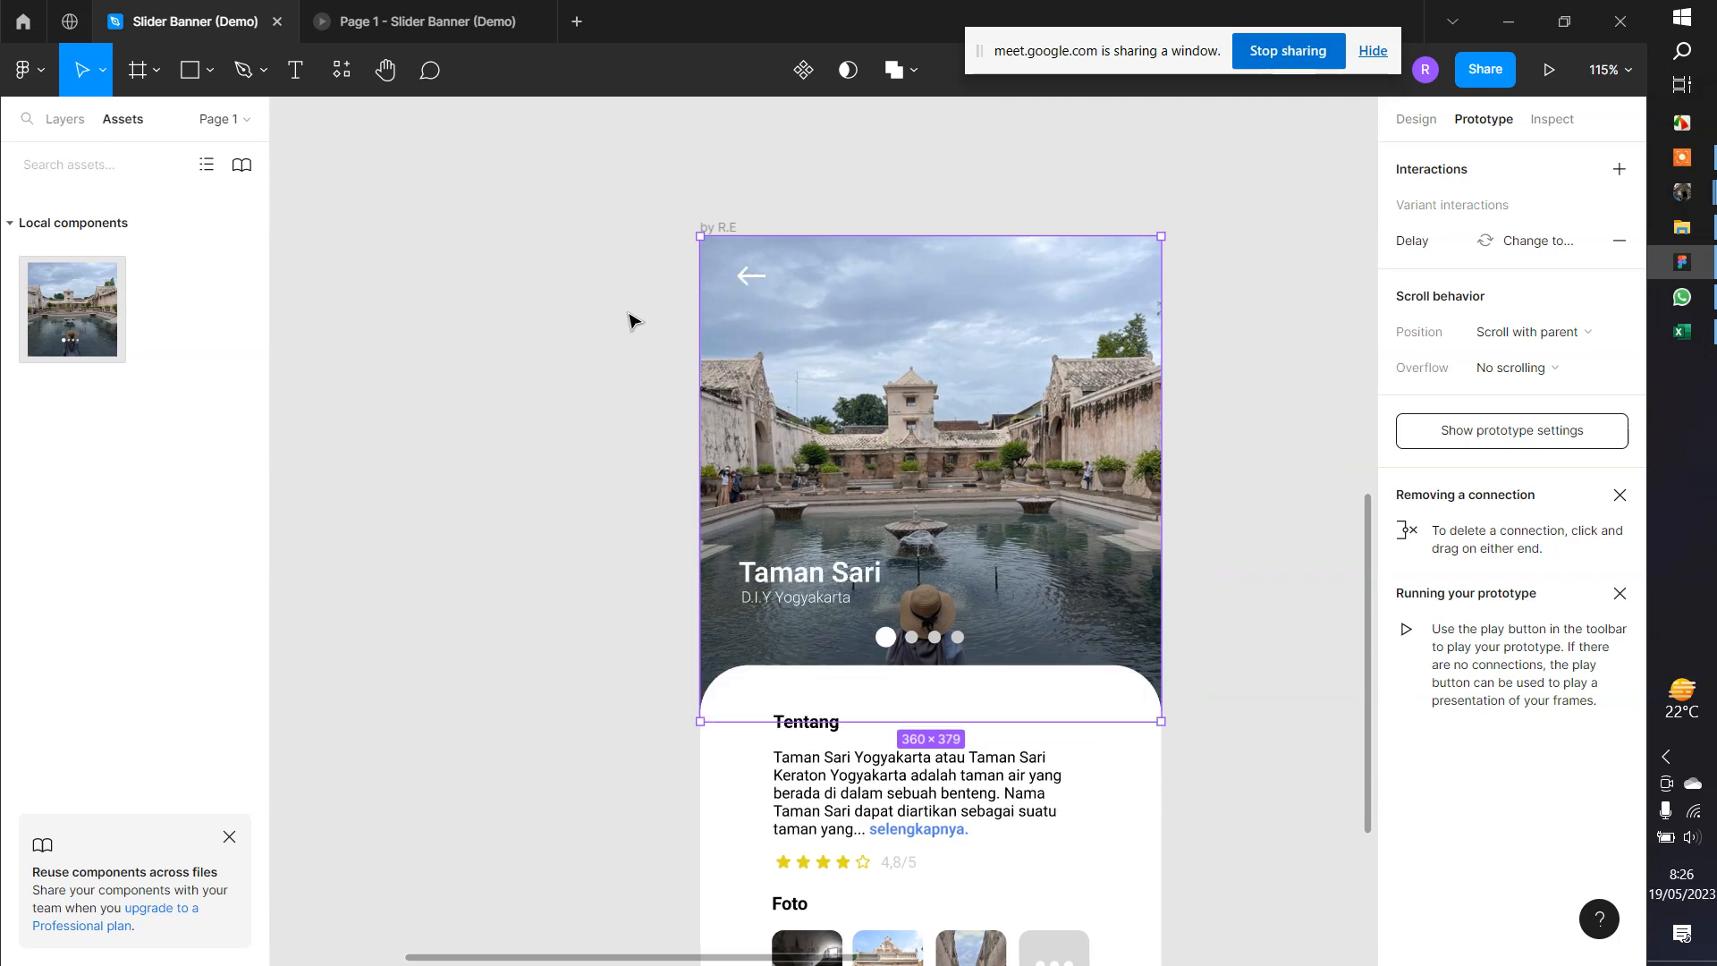
pyautogui.click(613, 467)
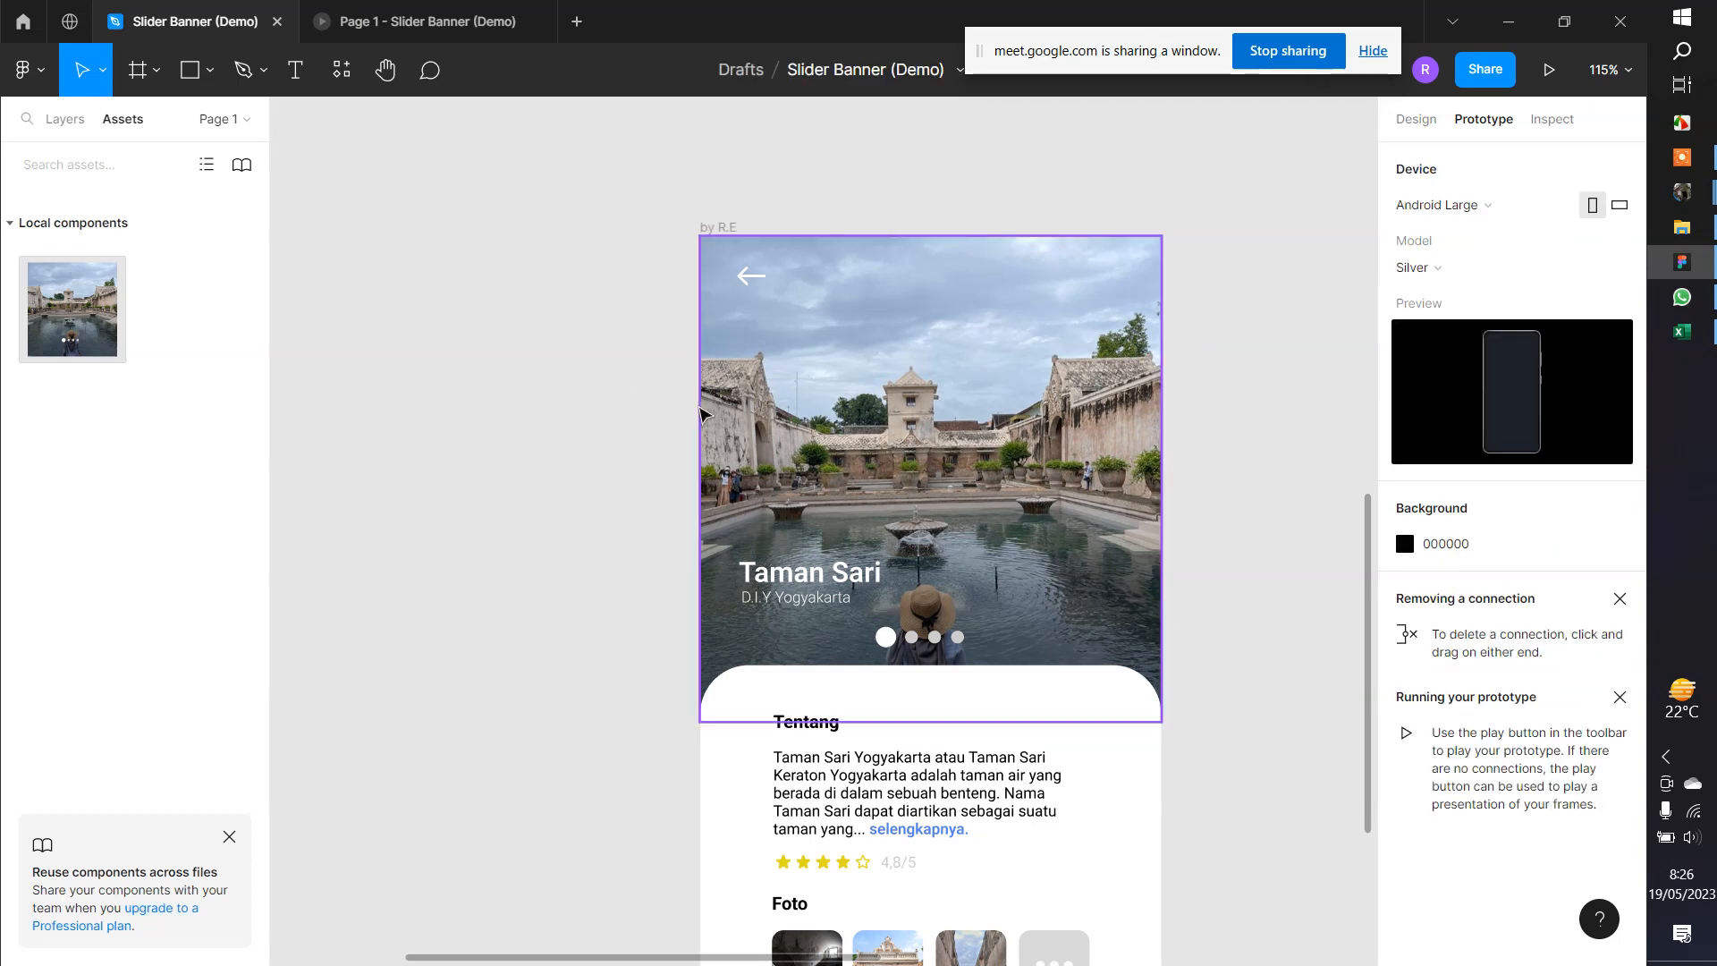
# Watch the slider banner in the running prototype preview, and close the preview
pyautogui.click(374, 24)
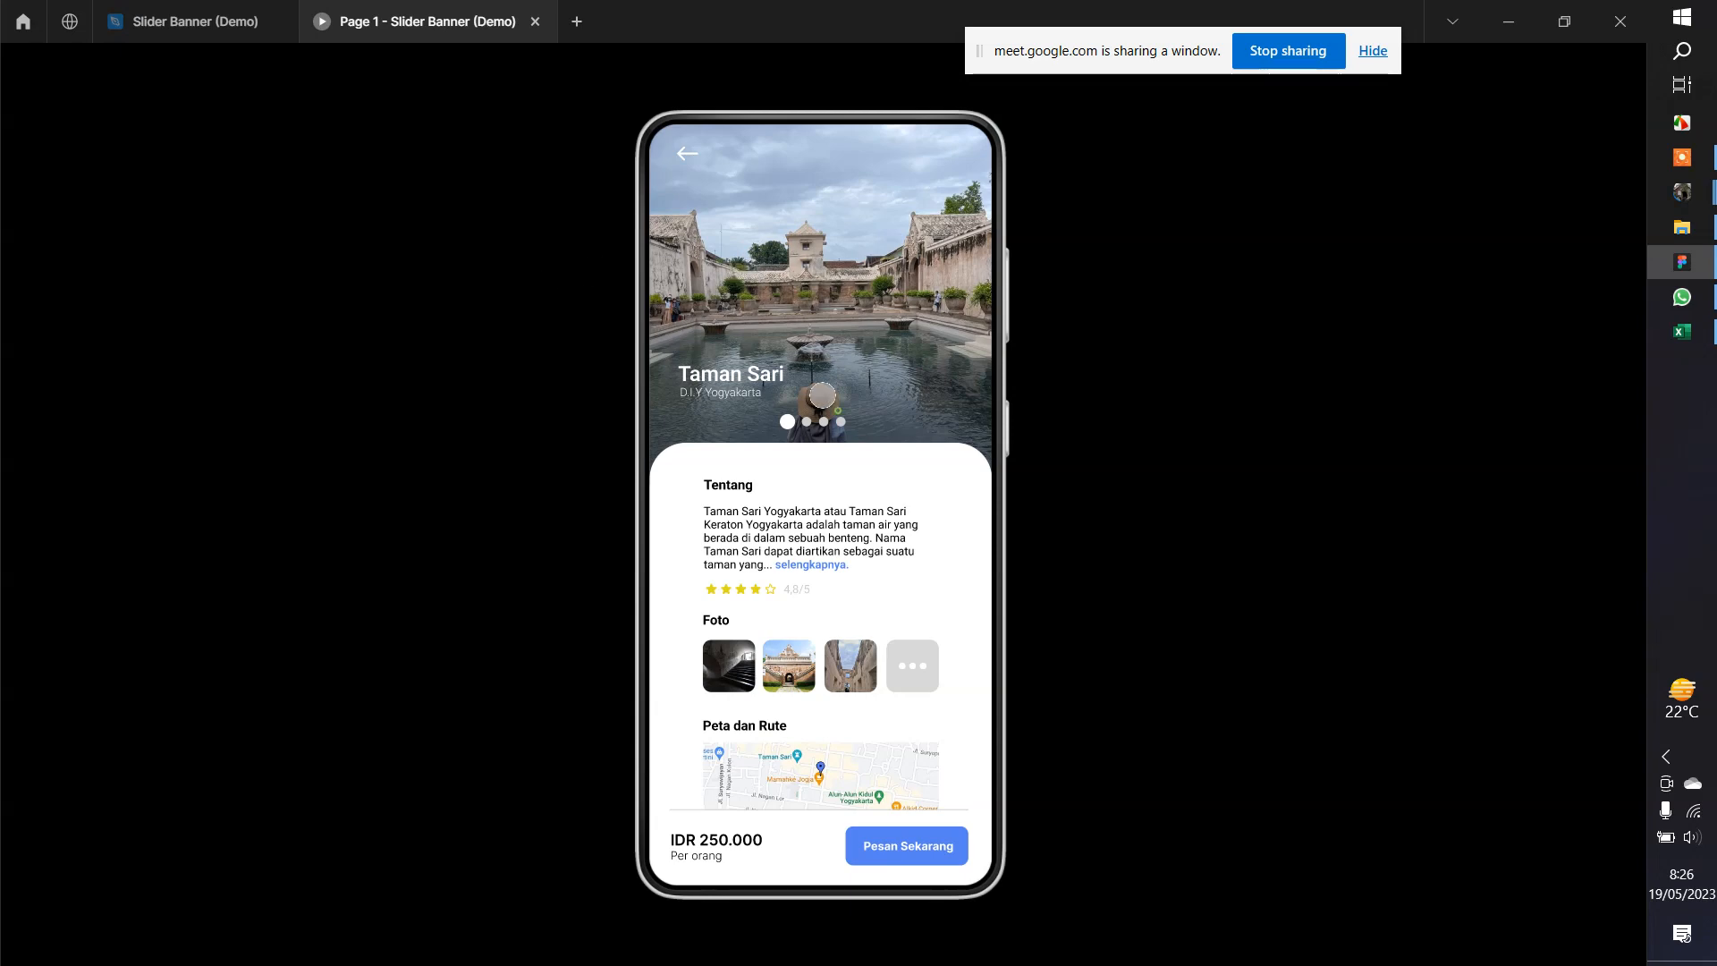
pyautogui.click(535, 22)
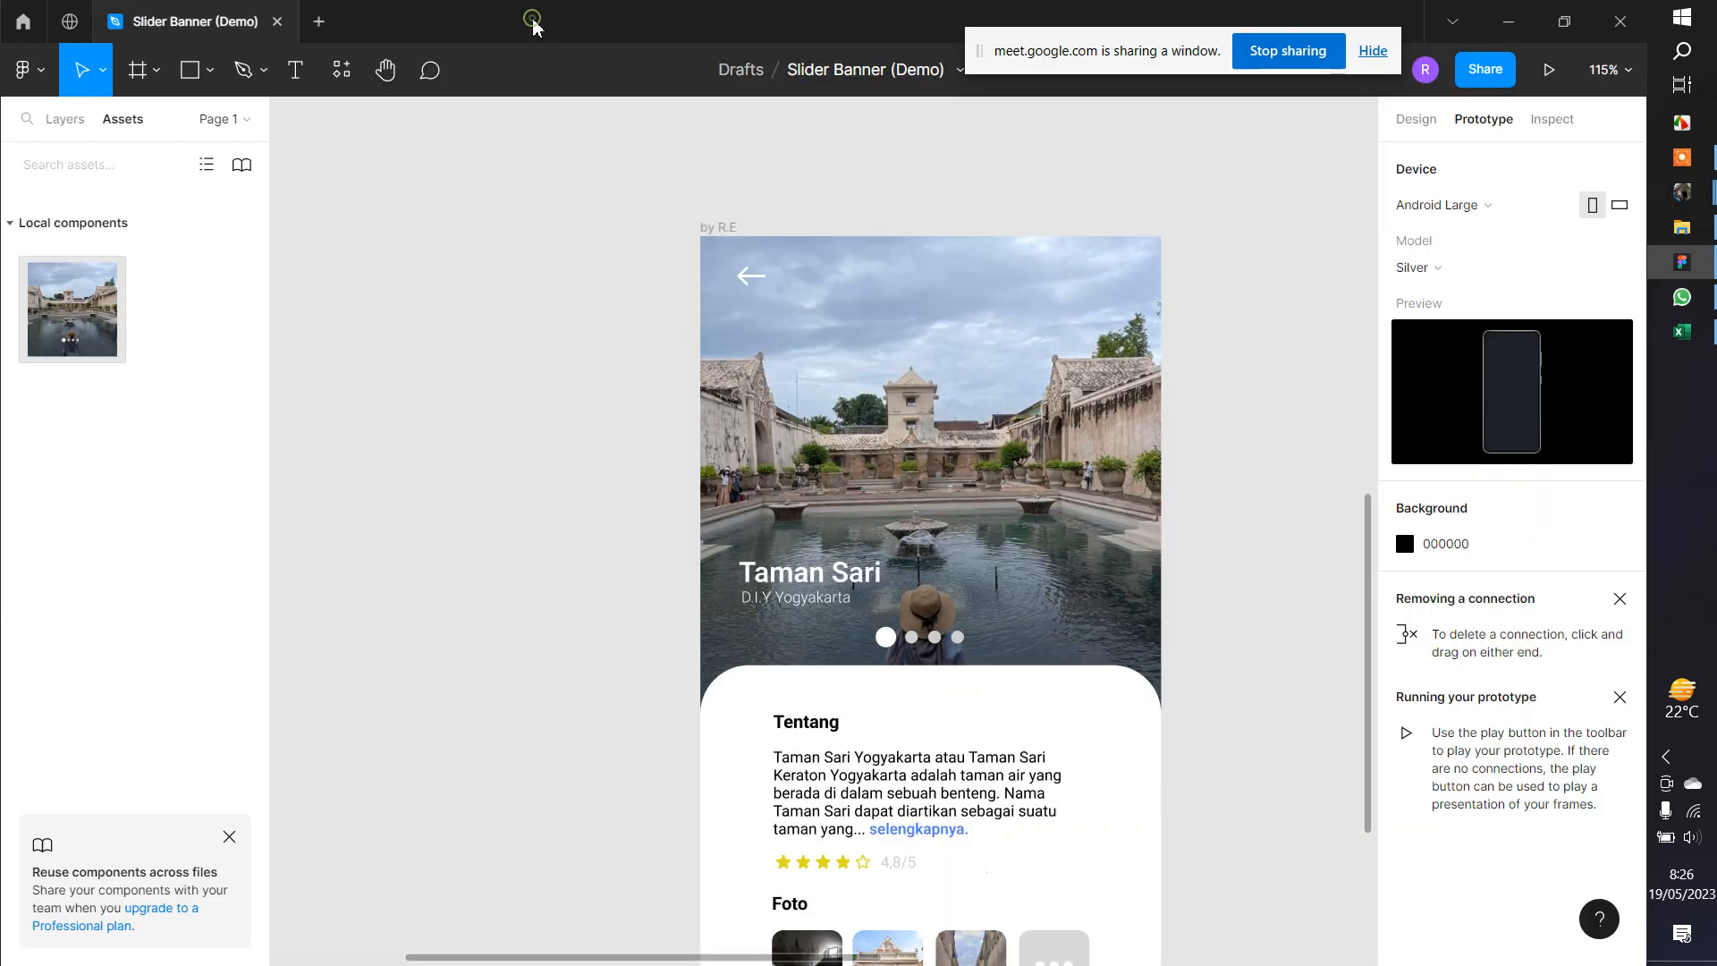
pyautogui.scroll(6, 742, 384)
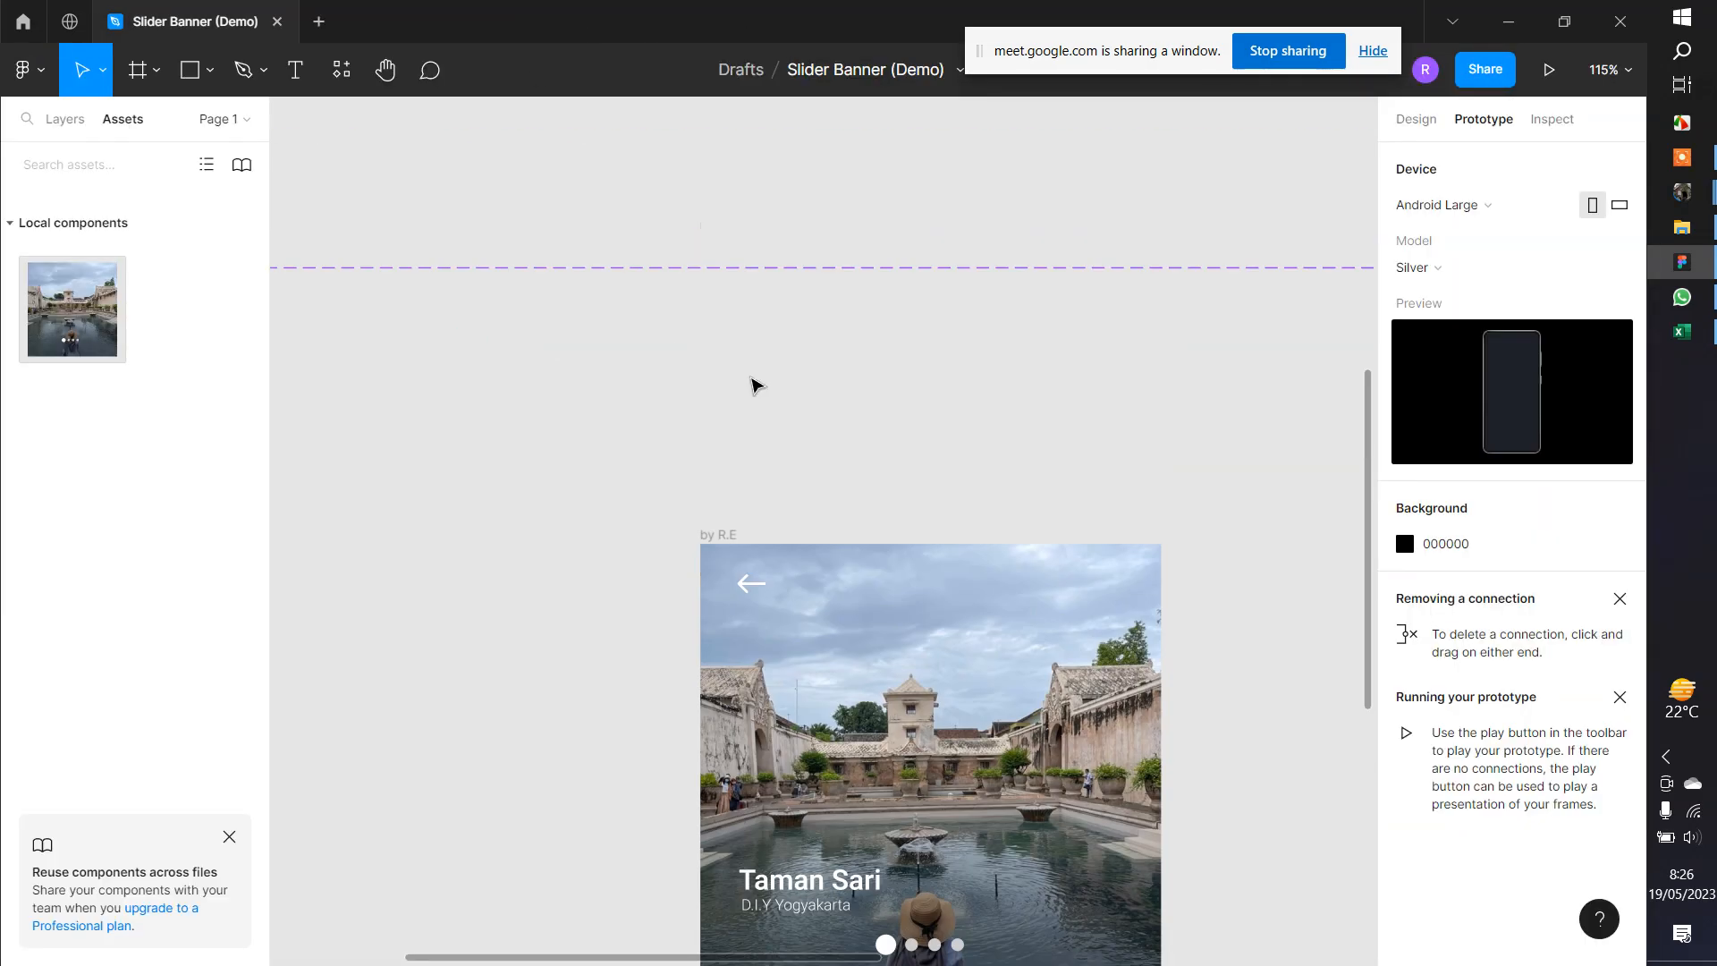
# Select the first slide of the SLIDER component, run the prototype preview to check the banner, and go back to the design file
pyautogui.click(398, 284)
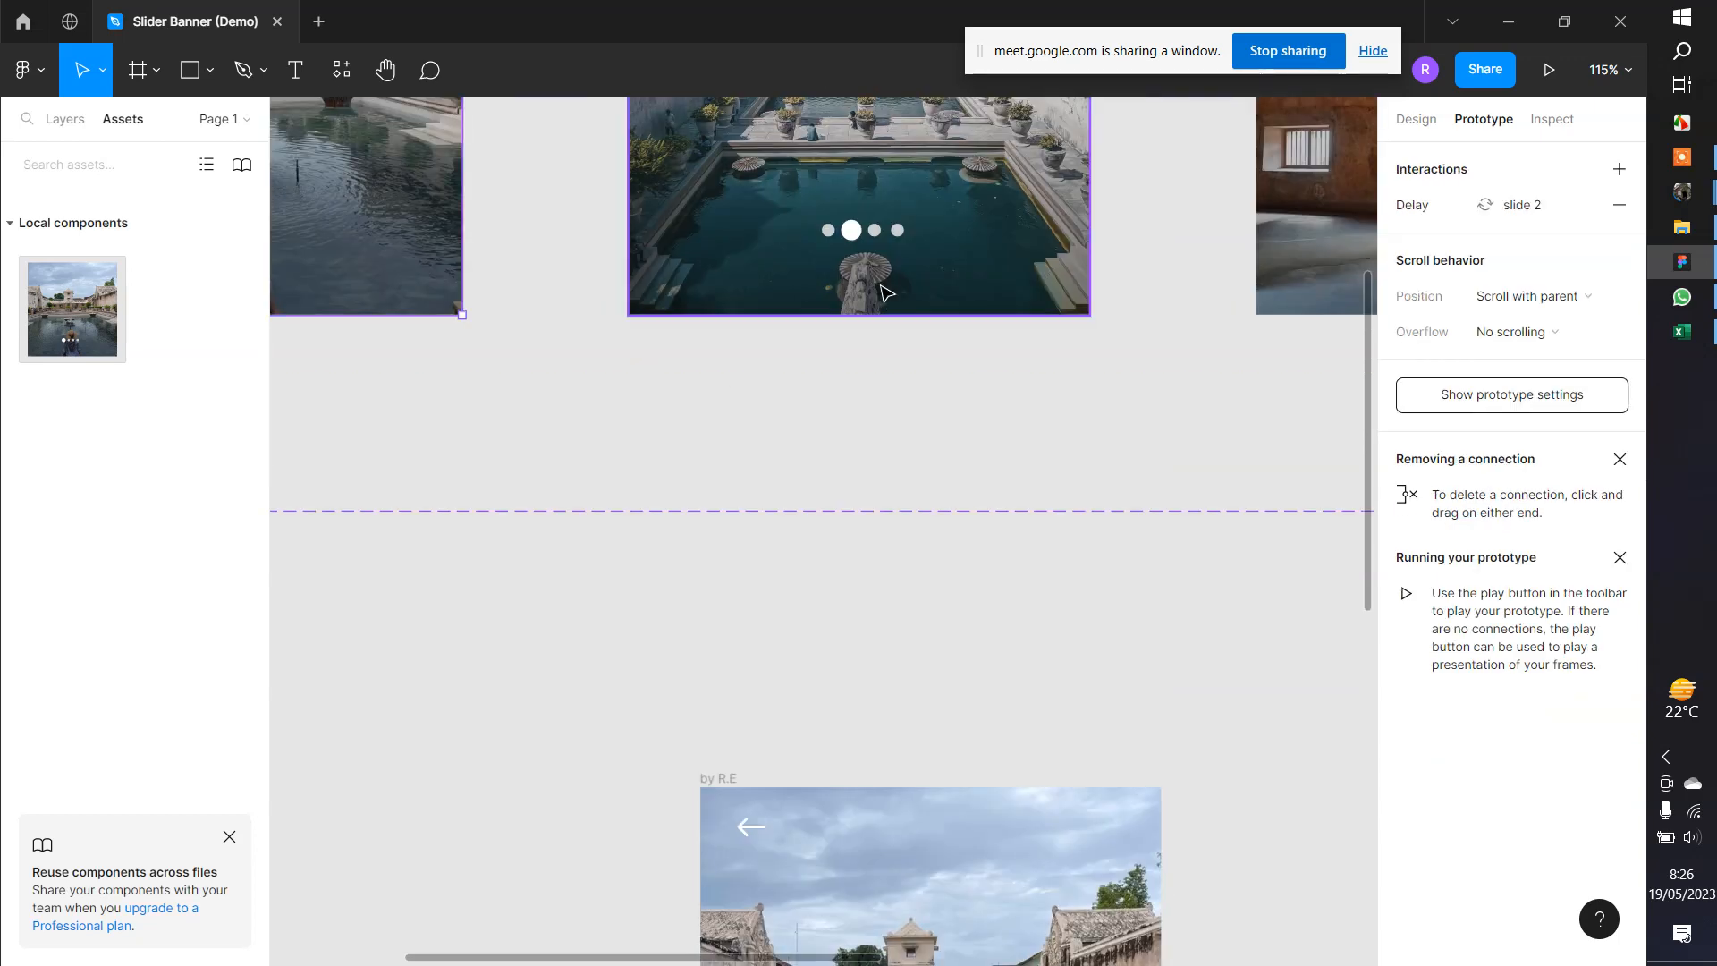
pyautogui.click(1544, 68)
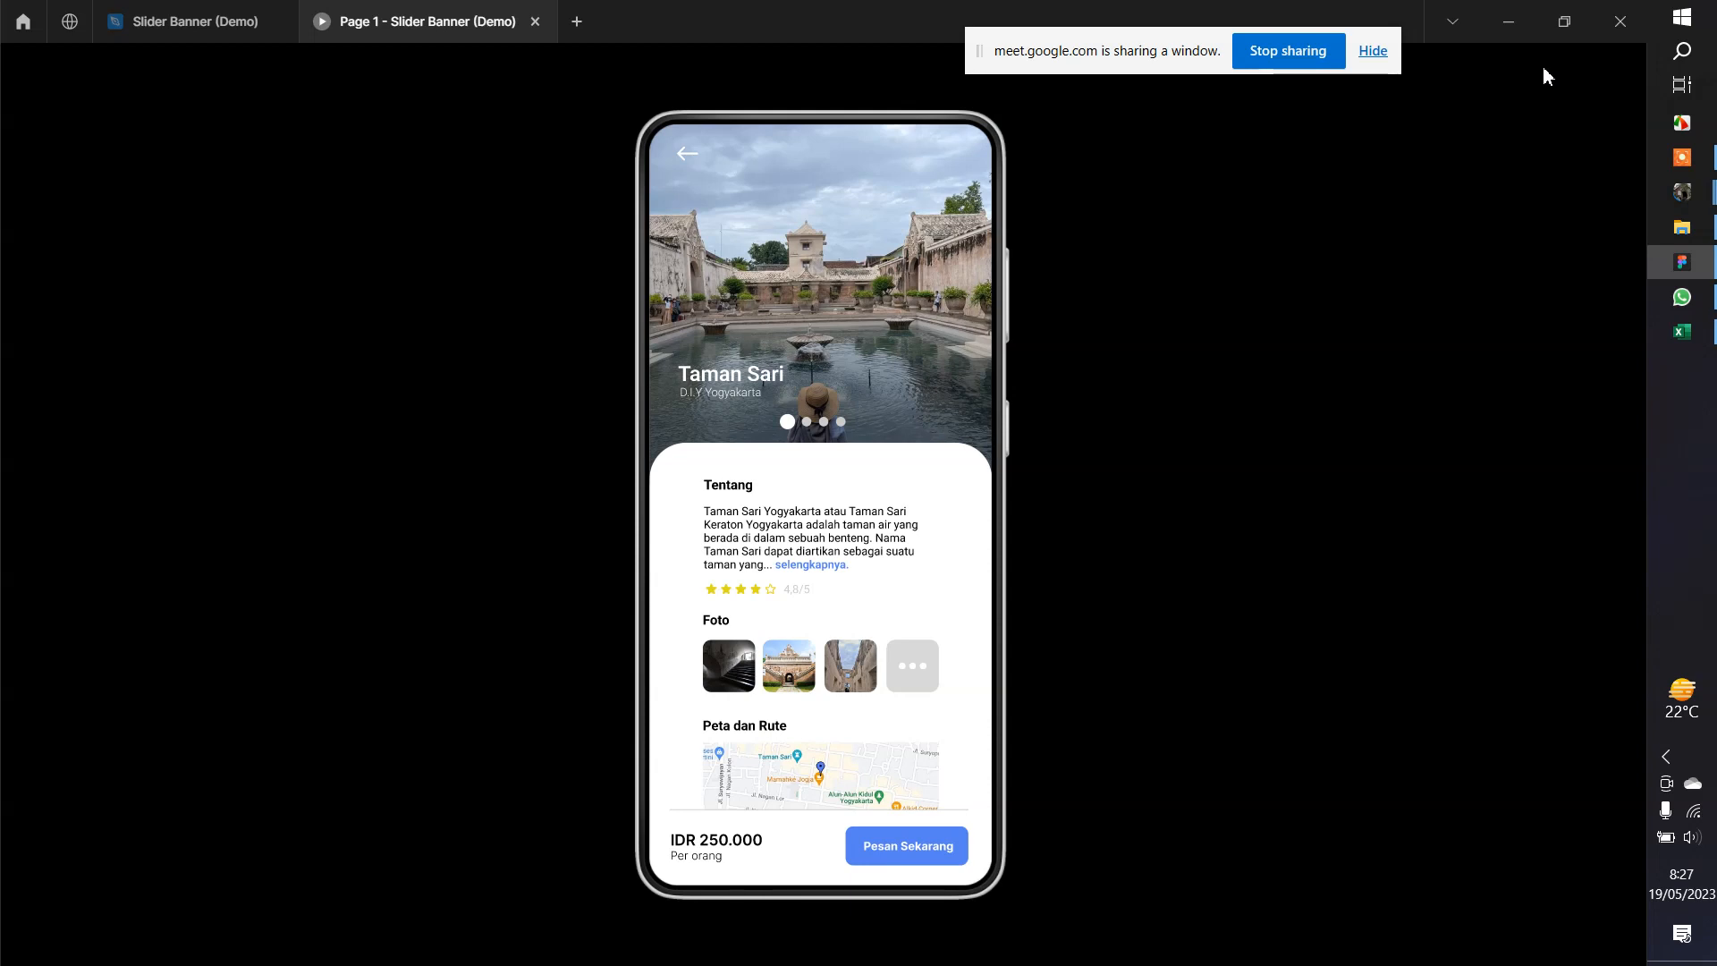
pyautogui.moveTo(1333, 84)
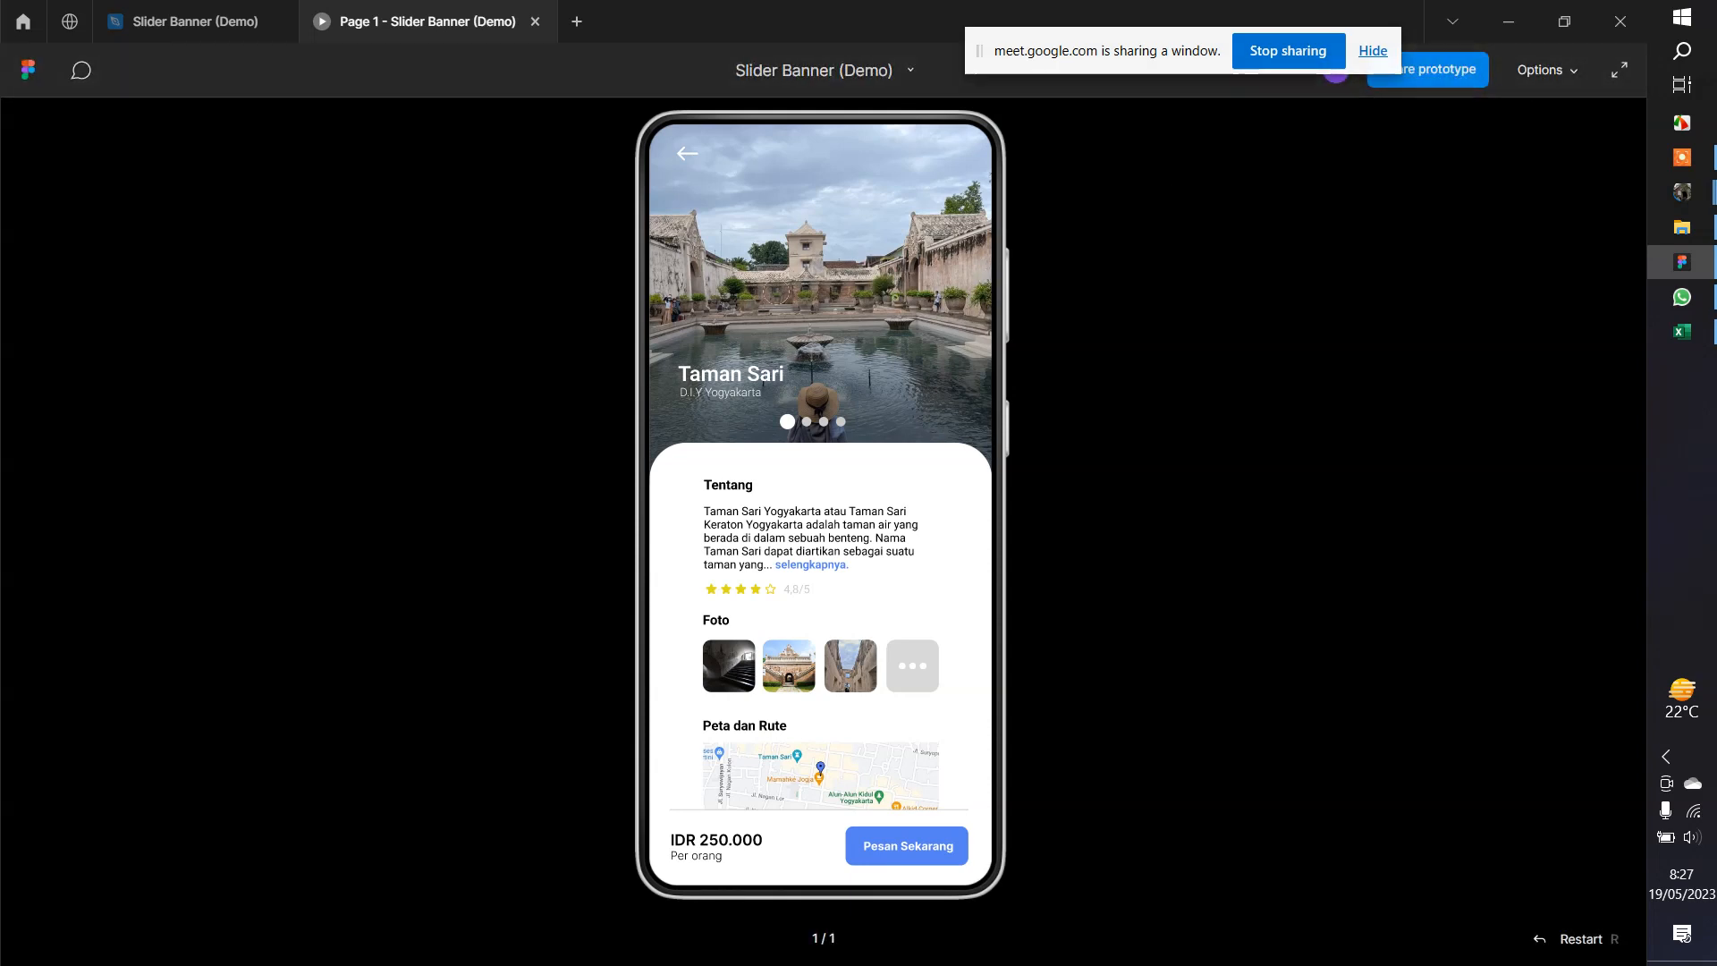
pyautogui.moveTo(207, 25)
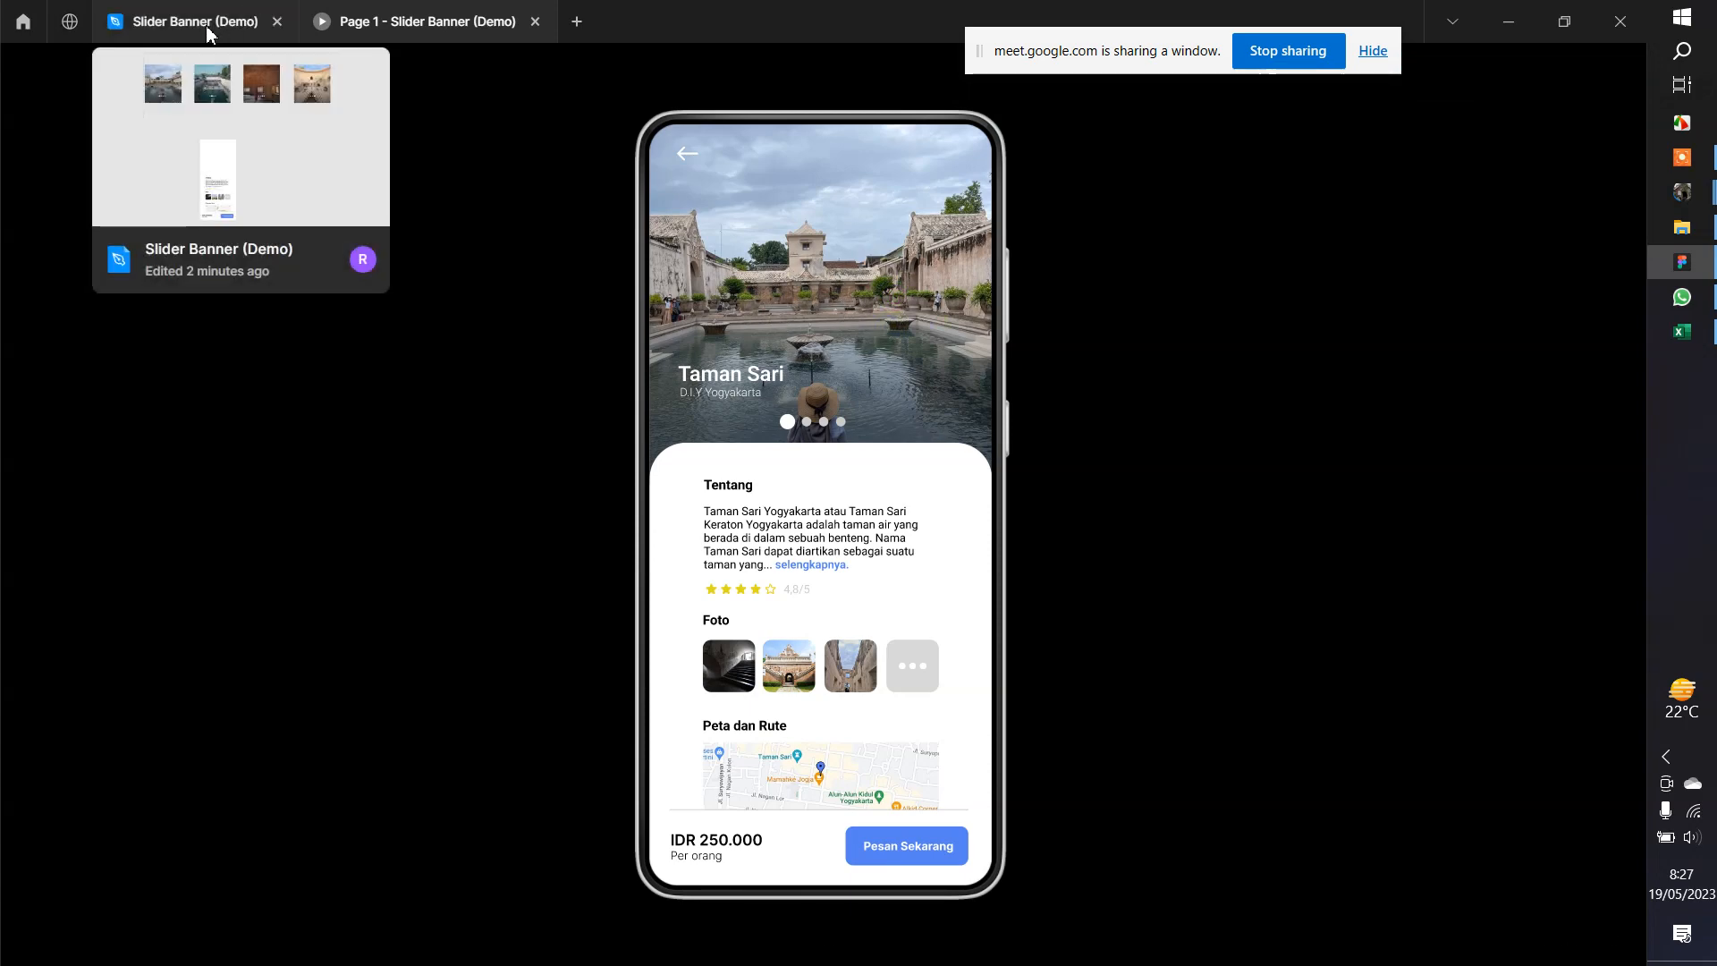
pyautogui.click(206, 23)
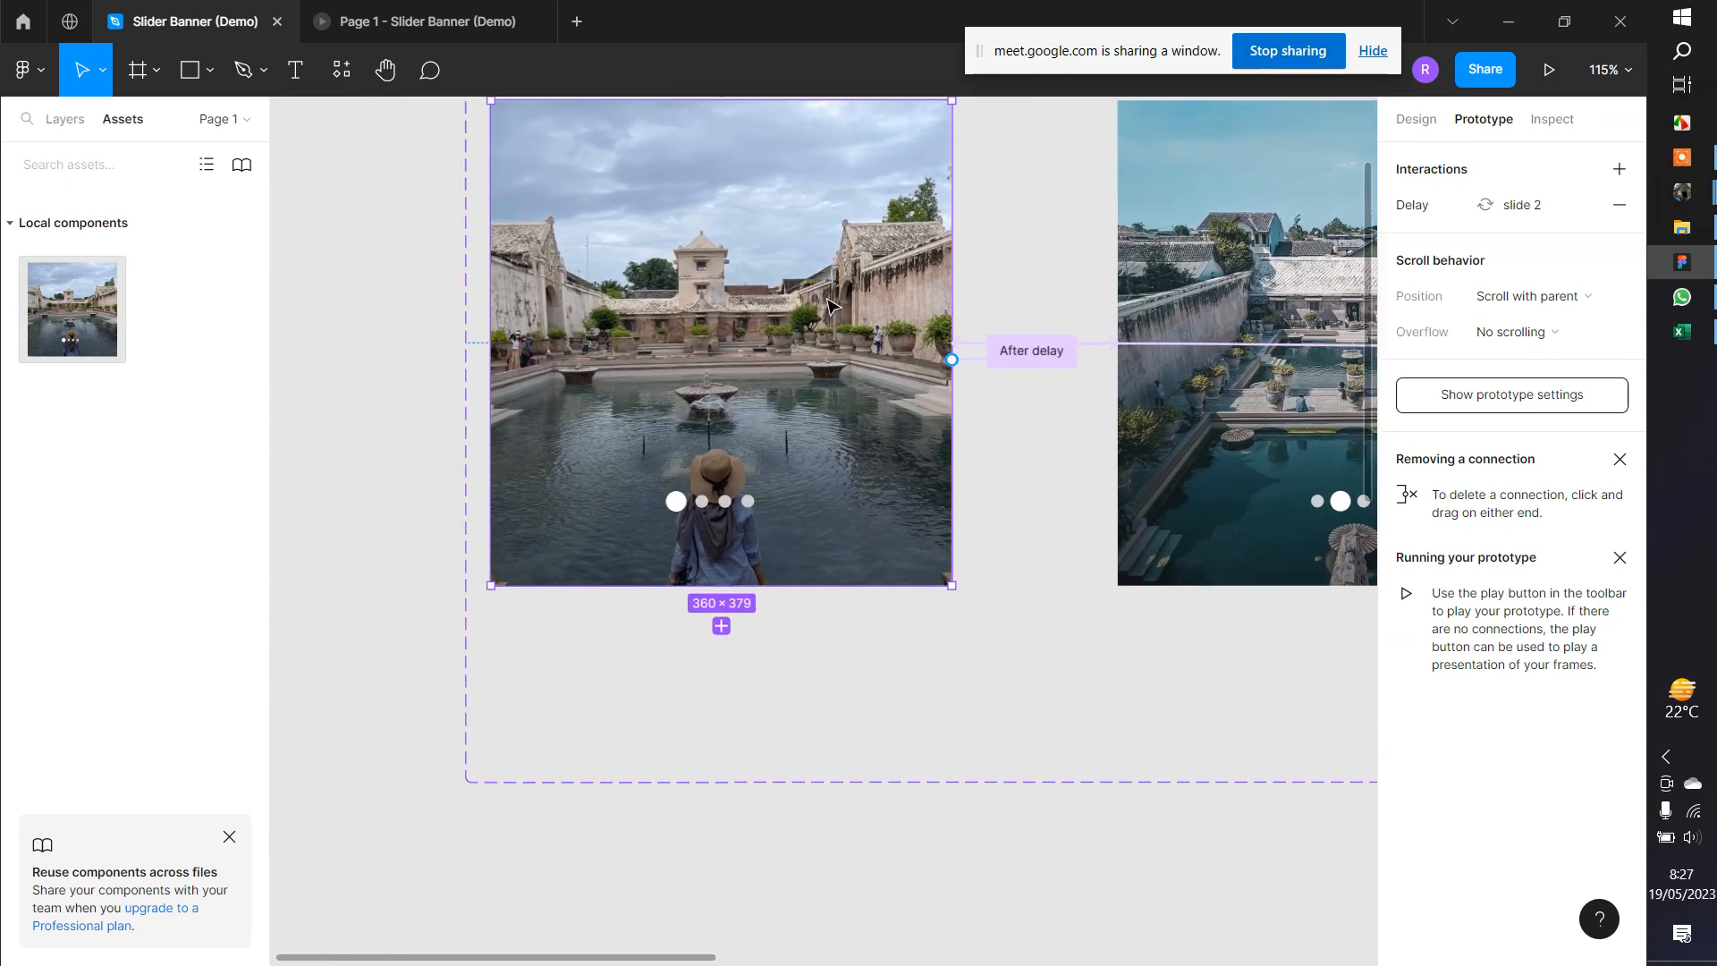
# Set the after-delay time of the first slide's interaction to 800 ms, and change it to 1000 ms
pyautogui.click(1429, 198)
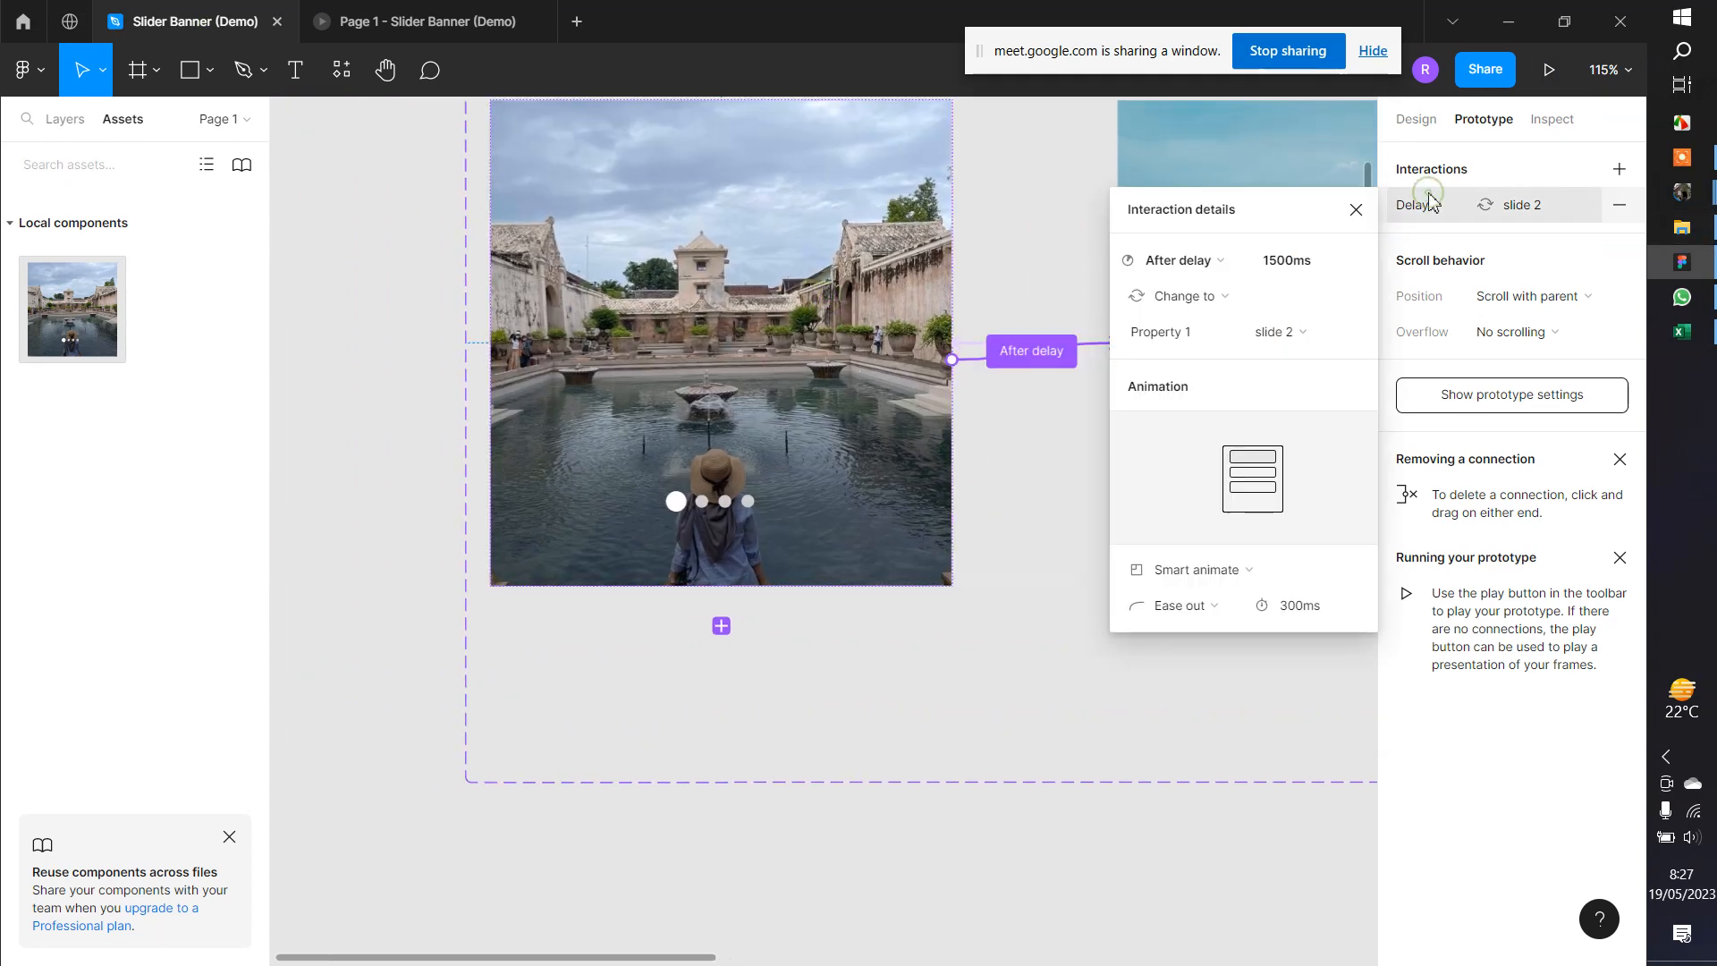
pyautogui.click(1283, 259)
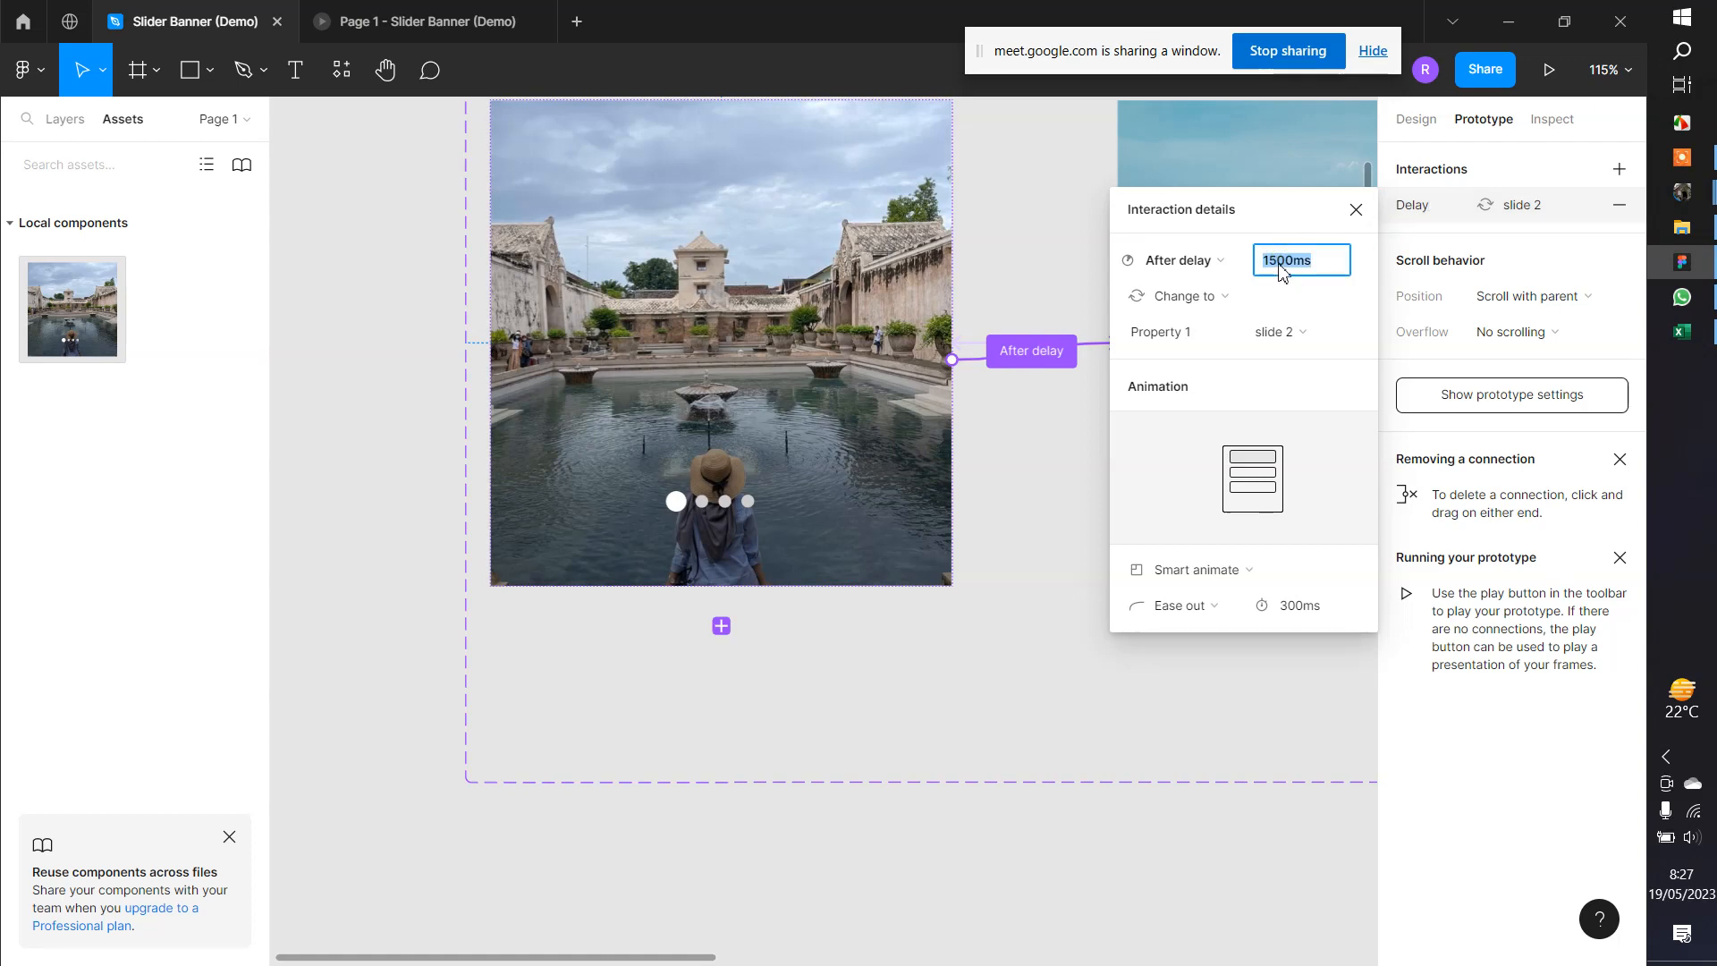
pyautogui.write('800')
pyautogui.press('Return')
pyautogui.click(1287, 271)
pyautogui.write('1')
pyautogui.press('Return')
# Change the animation of the first slide's transition to slide 2 to Dissolve
pyautogui.click(1209, 570)
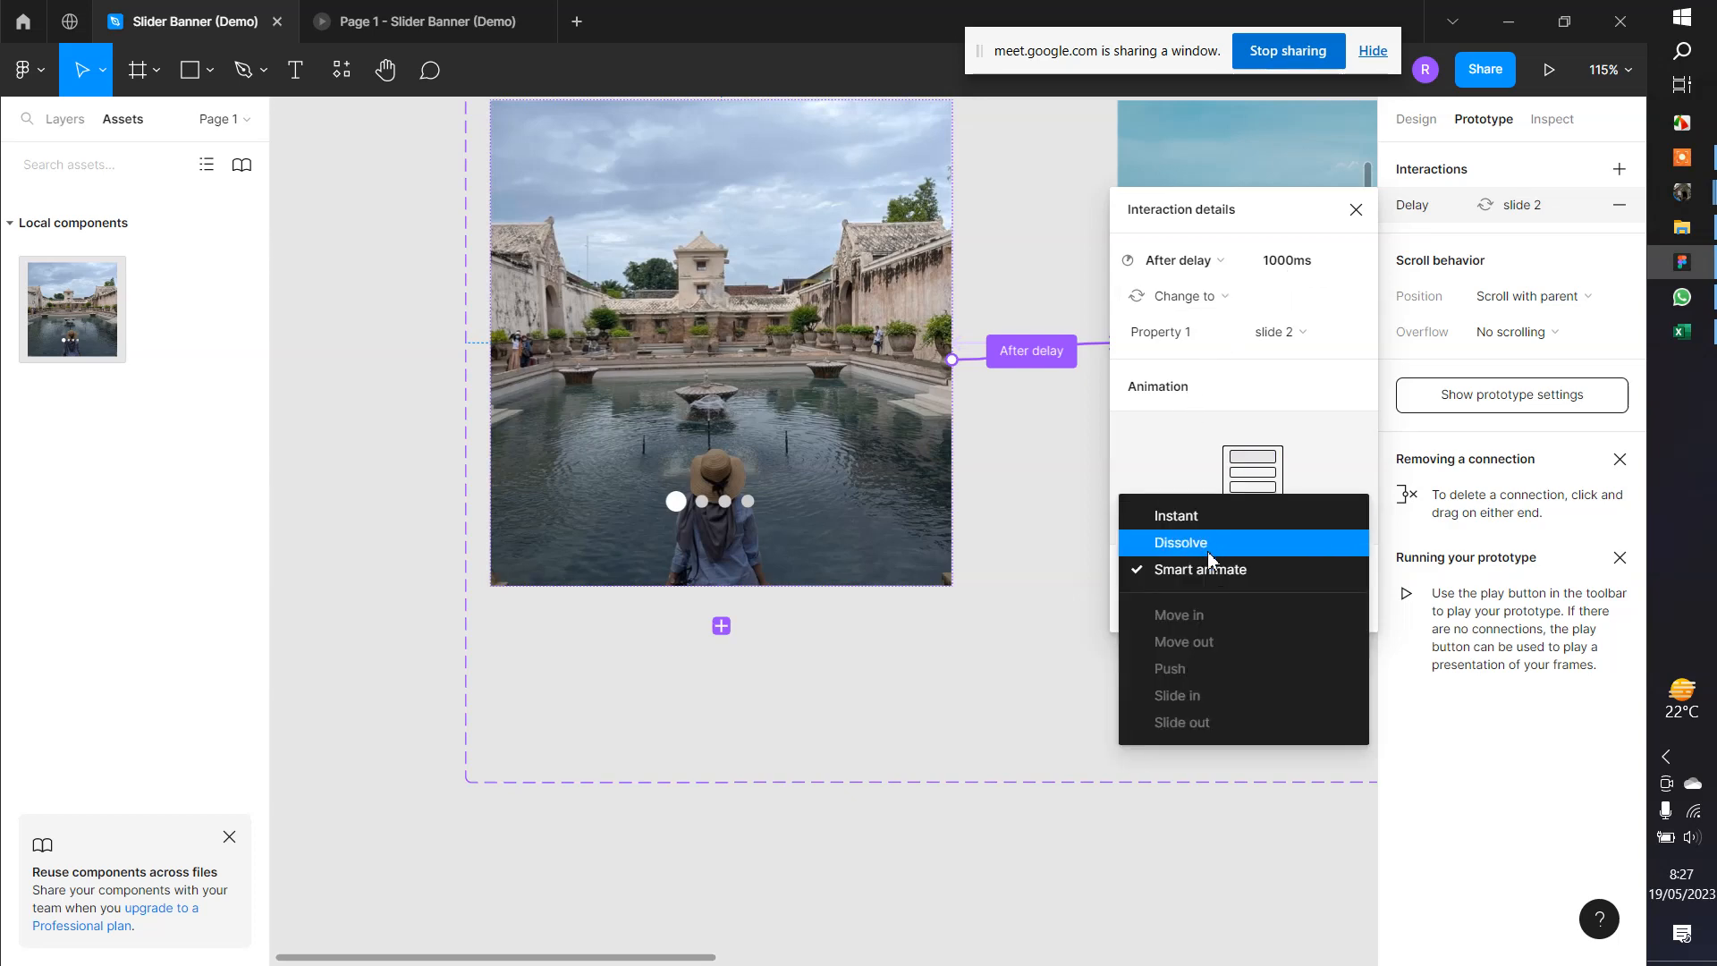
pyautogui.click(1206, 549)
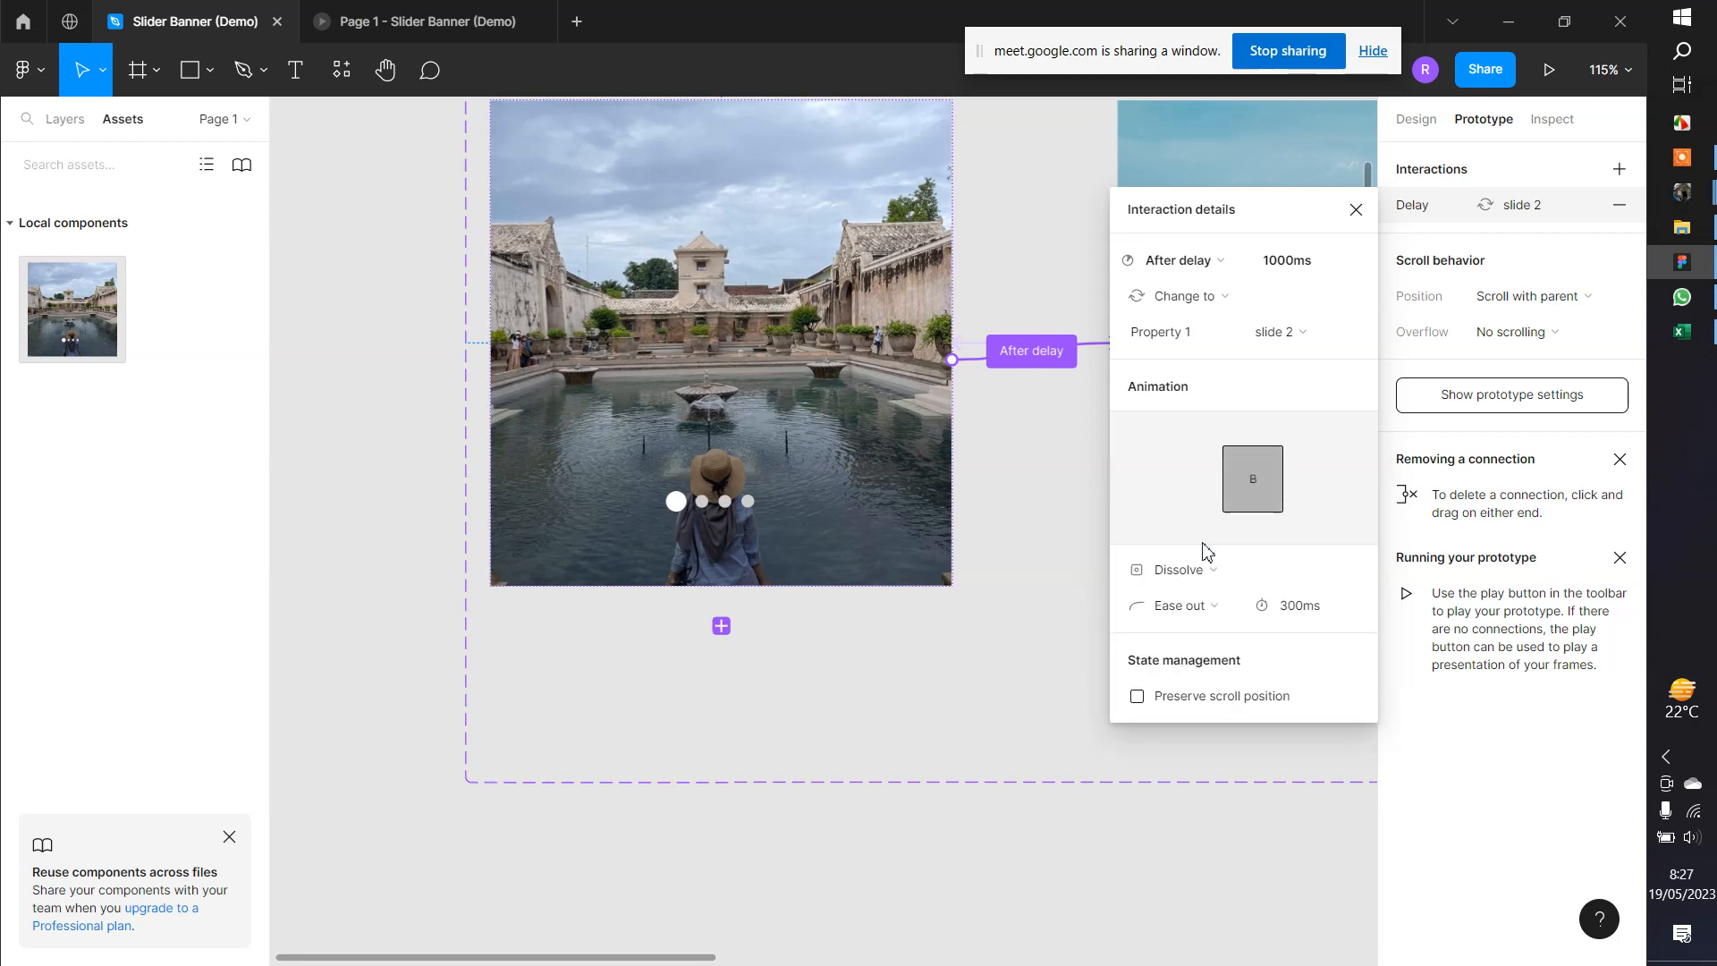
pyautogui.click(1073, 514)
pyautogui.hscroll(5, 659, 537)
pyautogui.click(925, 278)
pyautogui.click(926, 278)
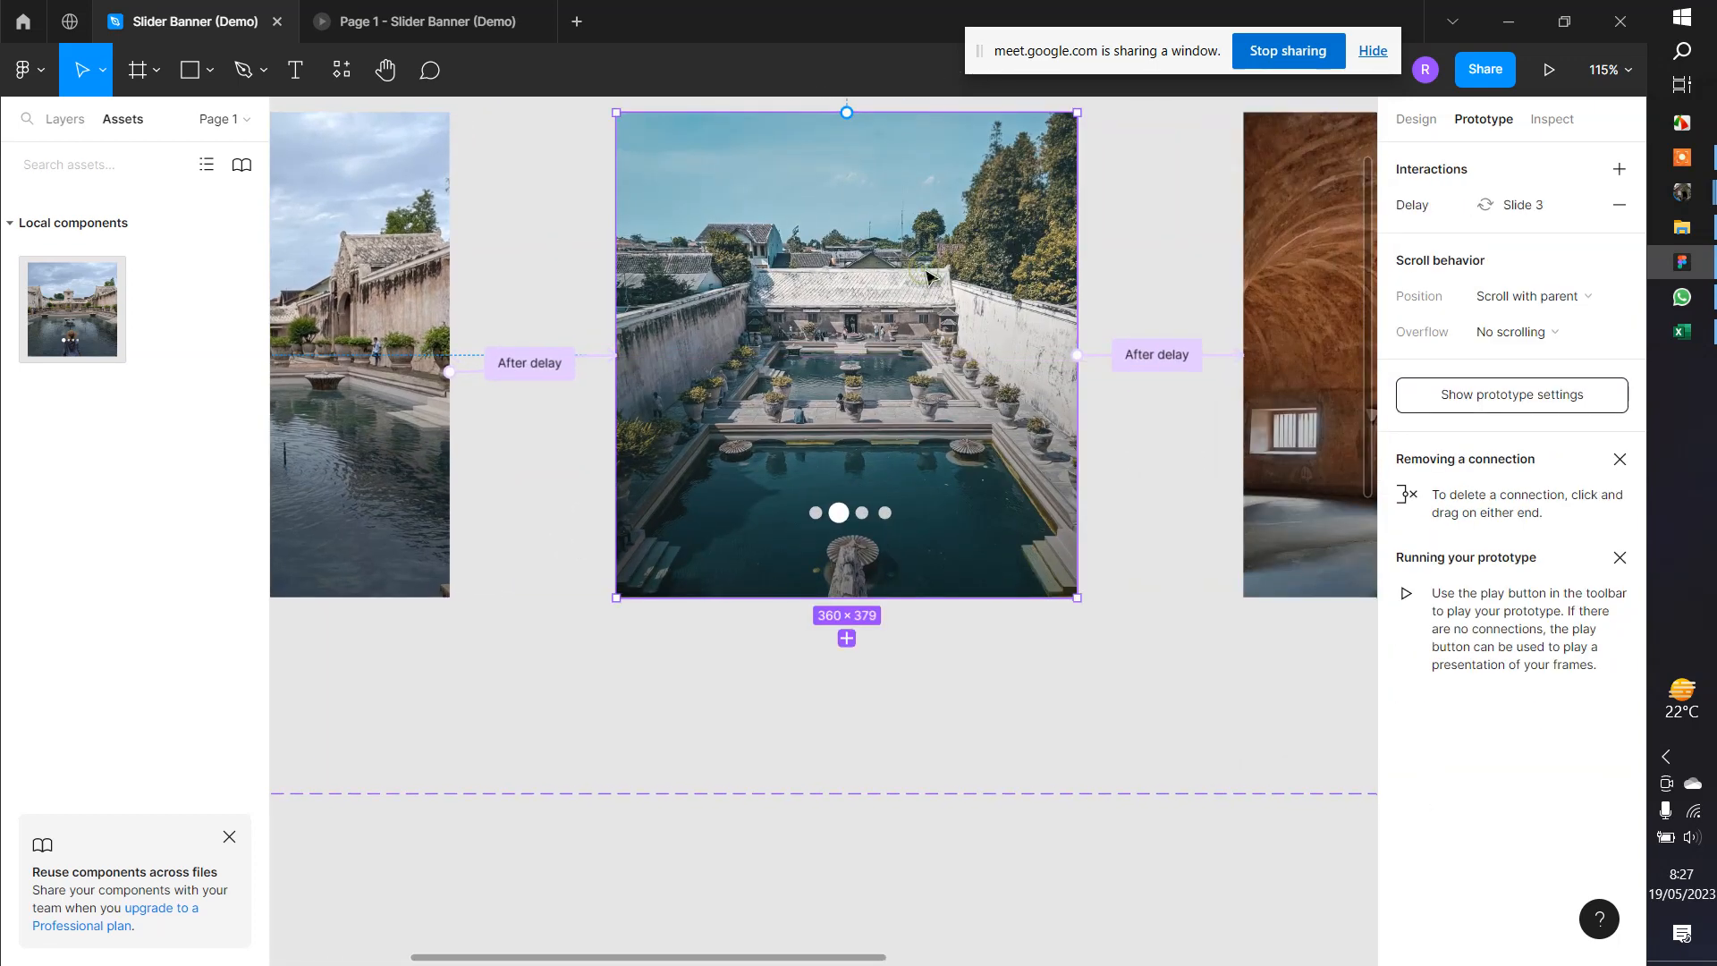
# Set the after-delay time of the first slide's interaction to 1500 ms
pyautogui.click(393, 273)
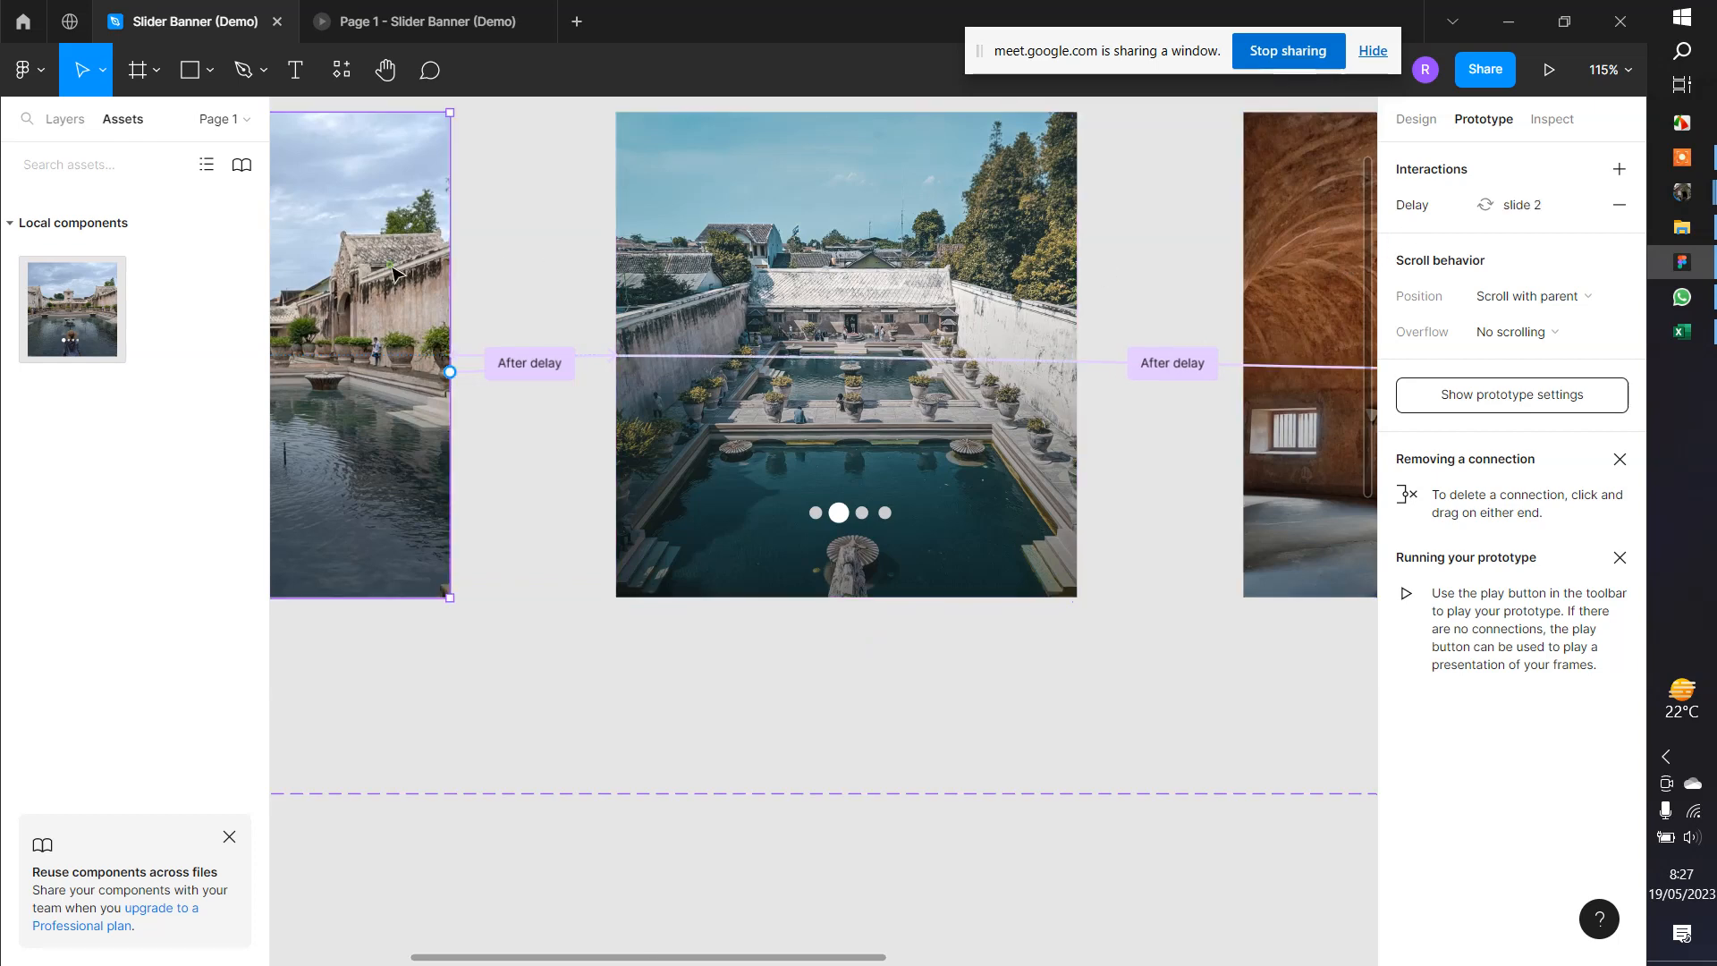
pyautogui.click(1440, 214)
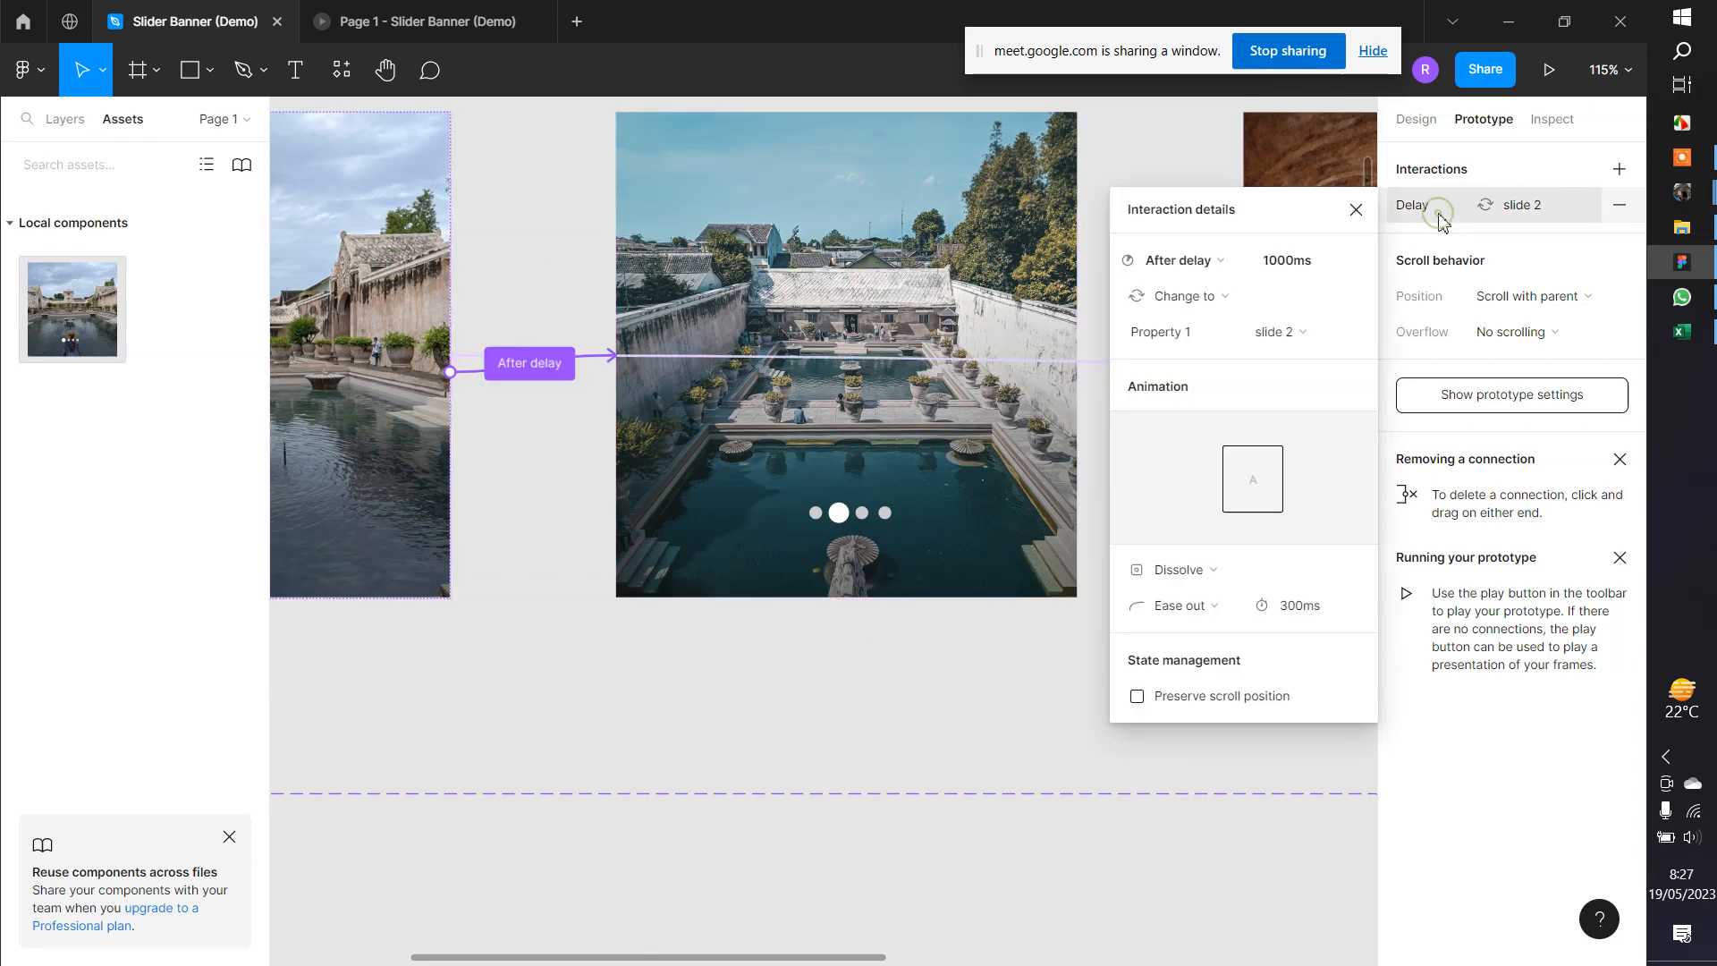
pyautogui.click(1284, 261)
pyautogui.click(1278, 262)
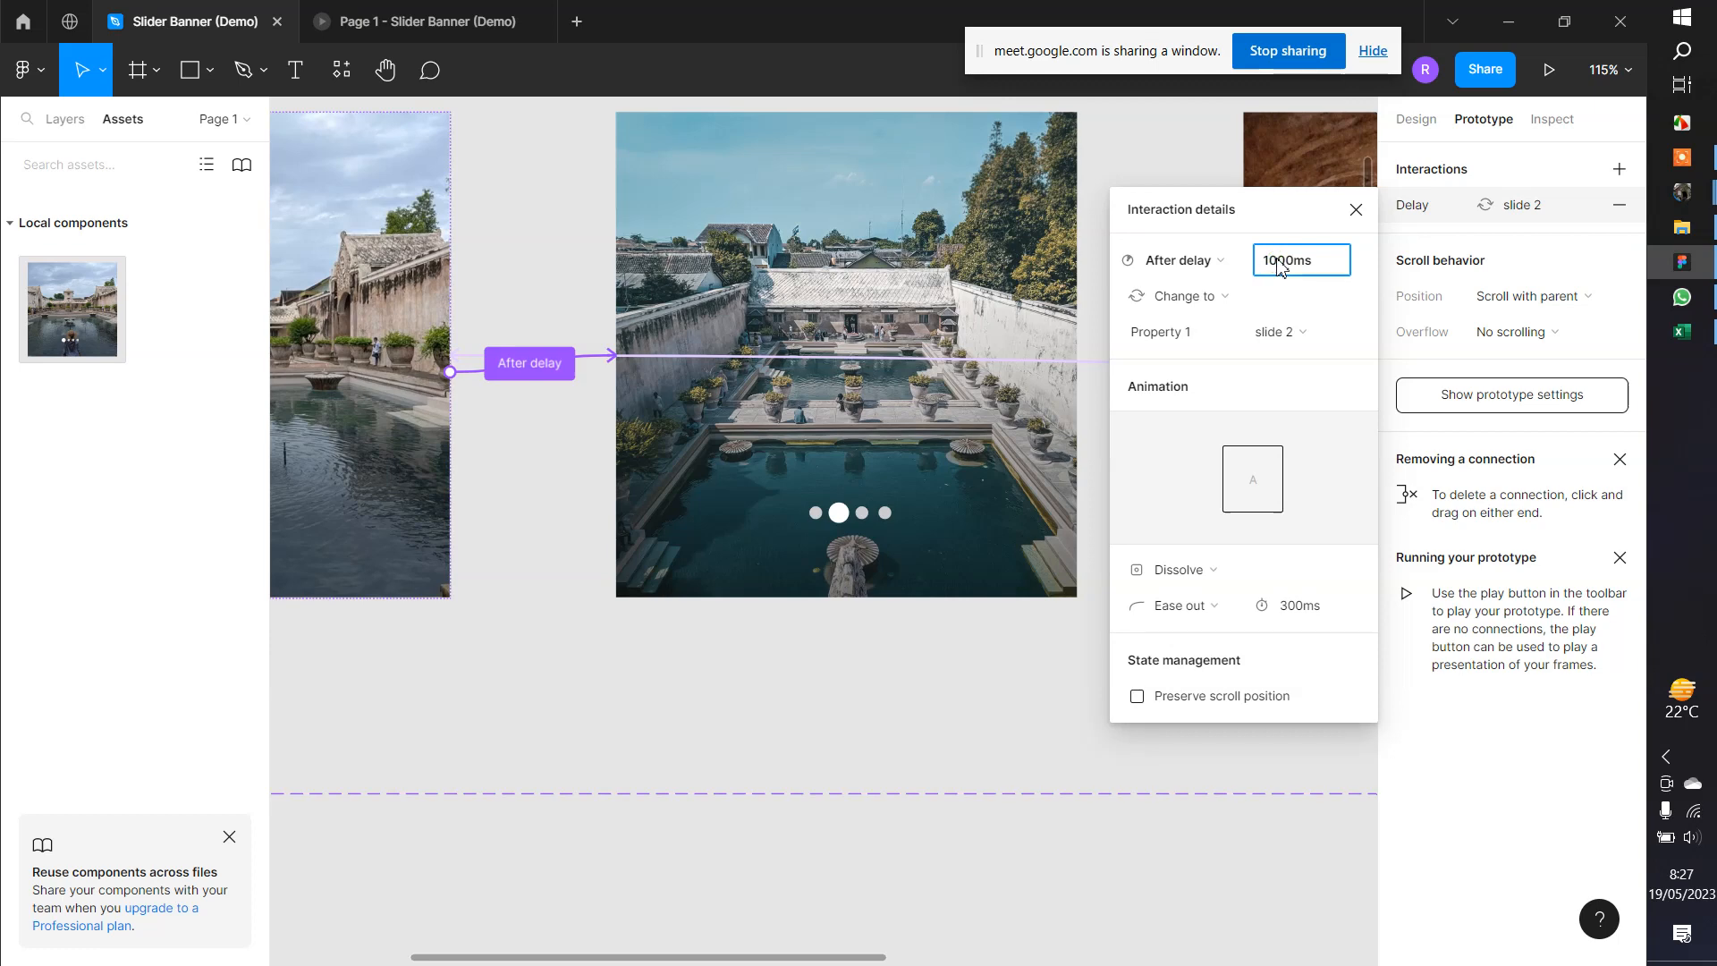
pyautogui.write('5')
pyautogui.click(930, 667)
# Change the animation of the second slide's transition to Slide 3 to Dissolve
pyautogui.click(935, 246)
pyautogui.click(1426, 213)
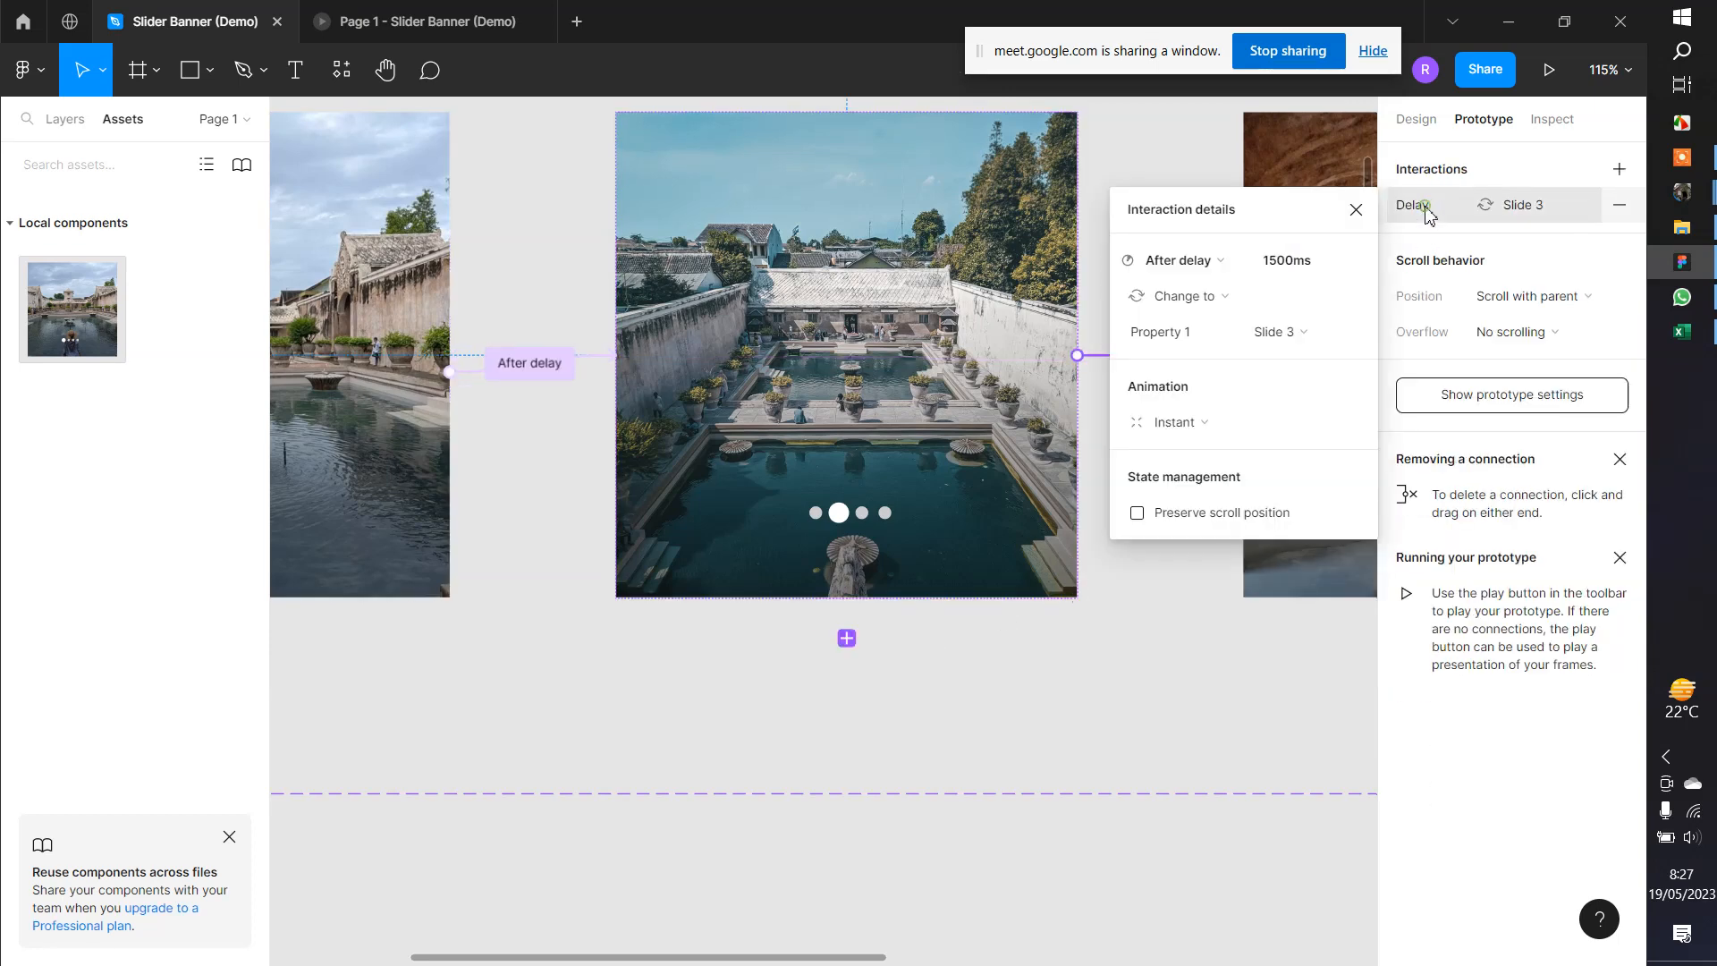
pyautogui.click(1189, 428)
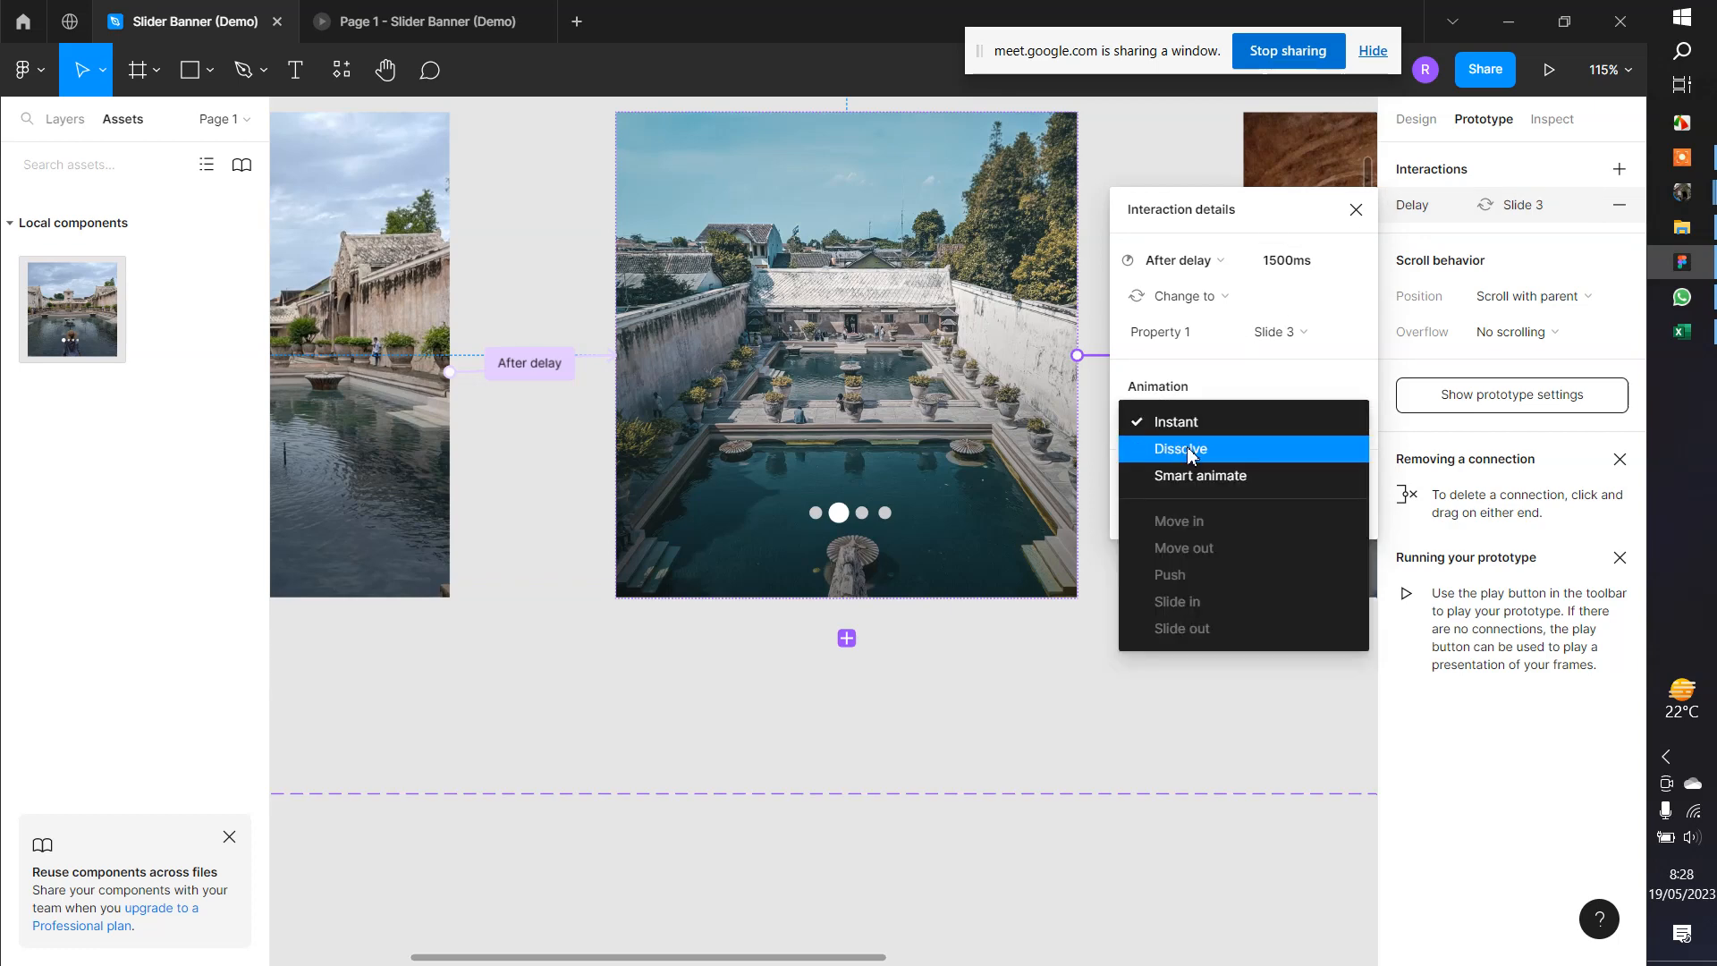
pyautogui.click(1188, 449)
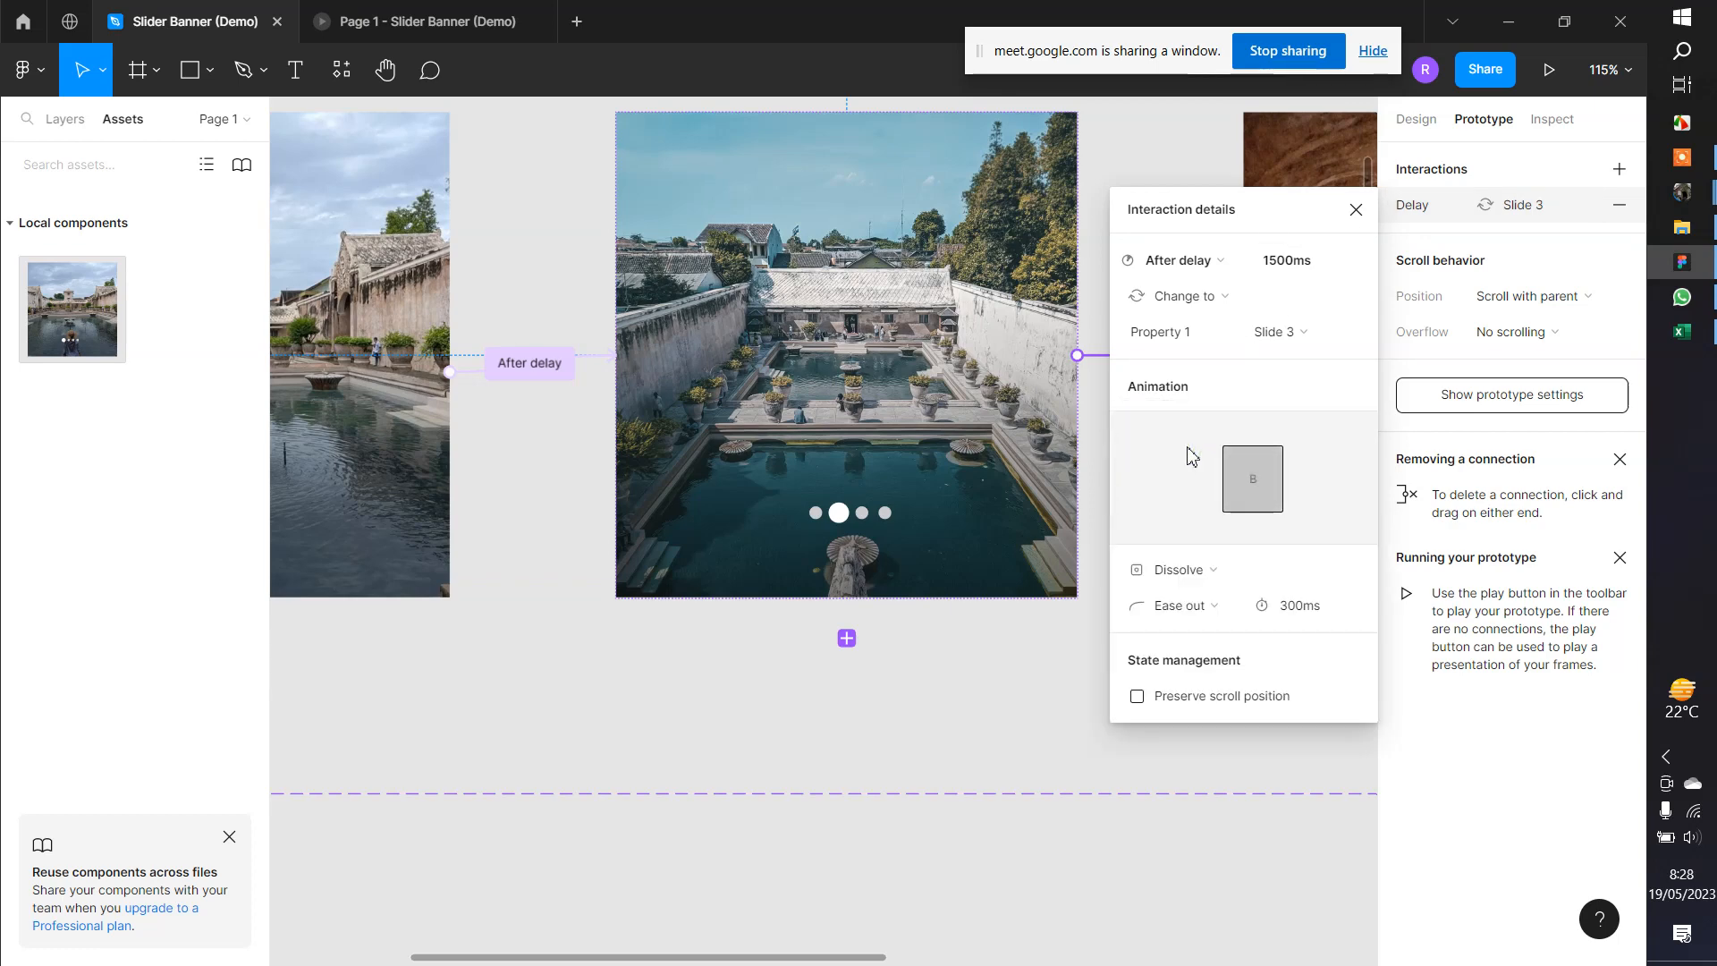
# Change the animation of the third slide's transition to Slide 4 to Dissolve
pyautogui.hscroll(7, 1016, 640)
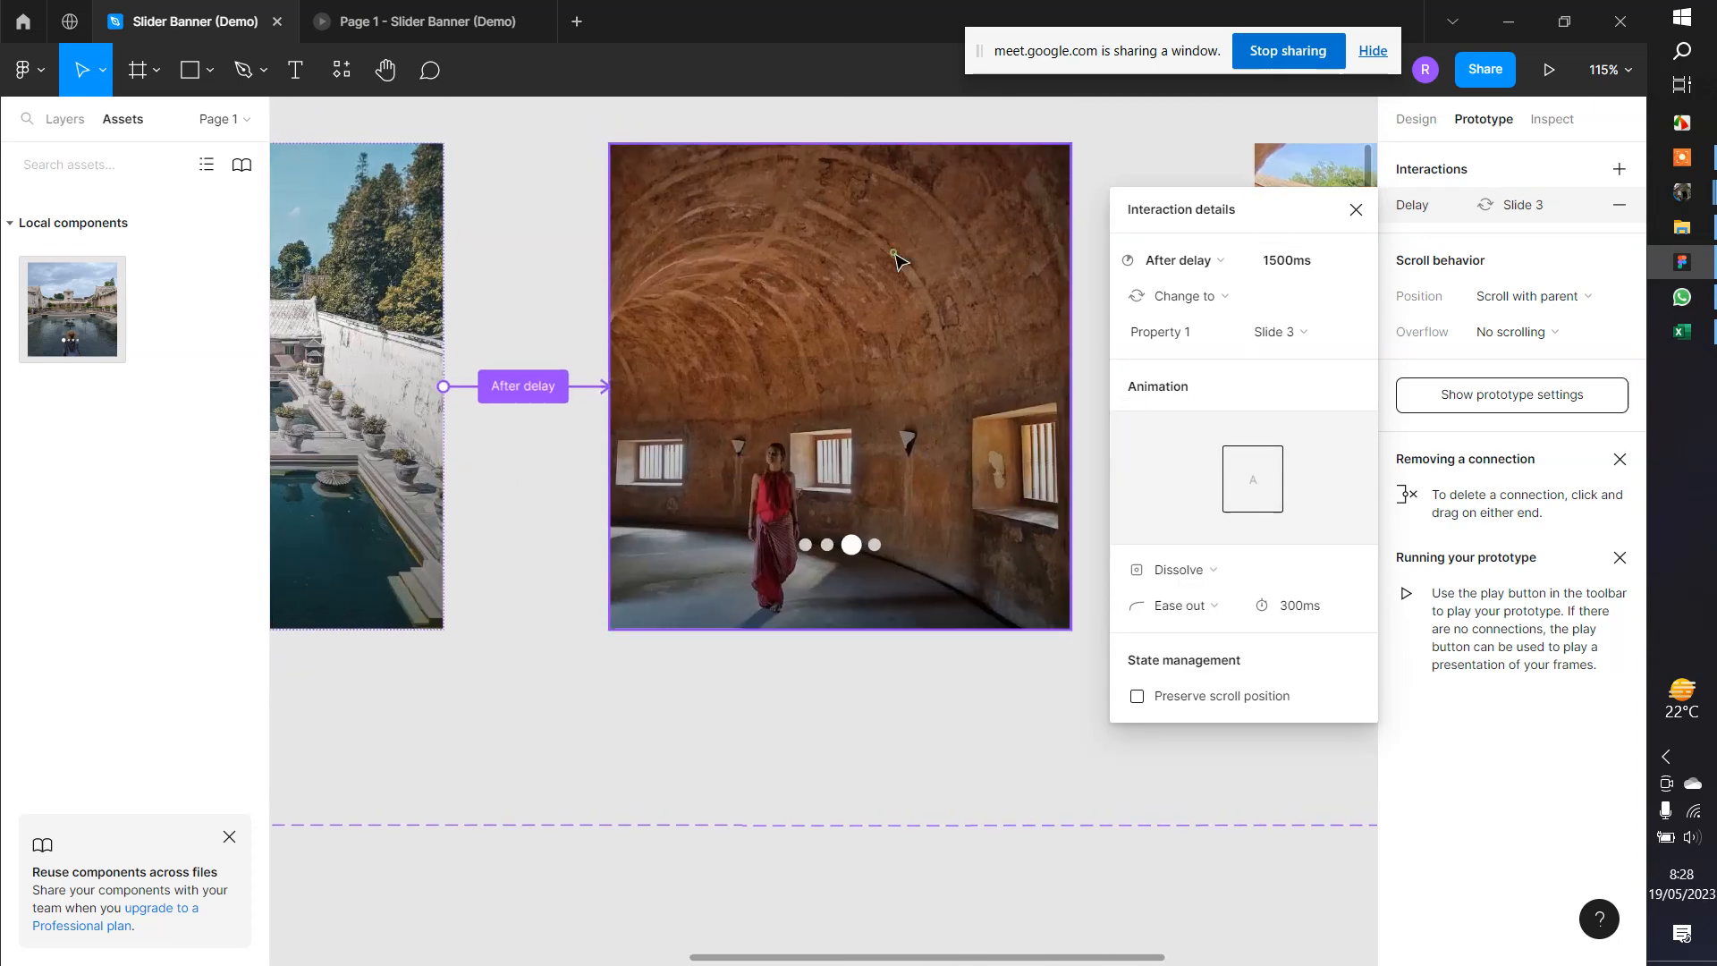
pyautogui.click(894, 259)
pyautogui.click(1406, 215)
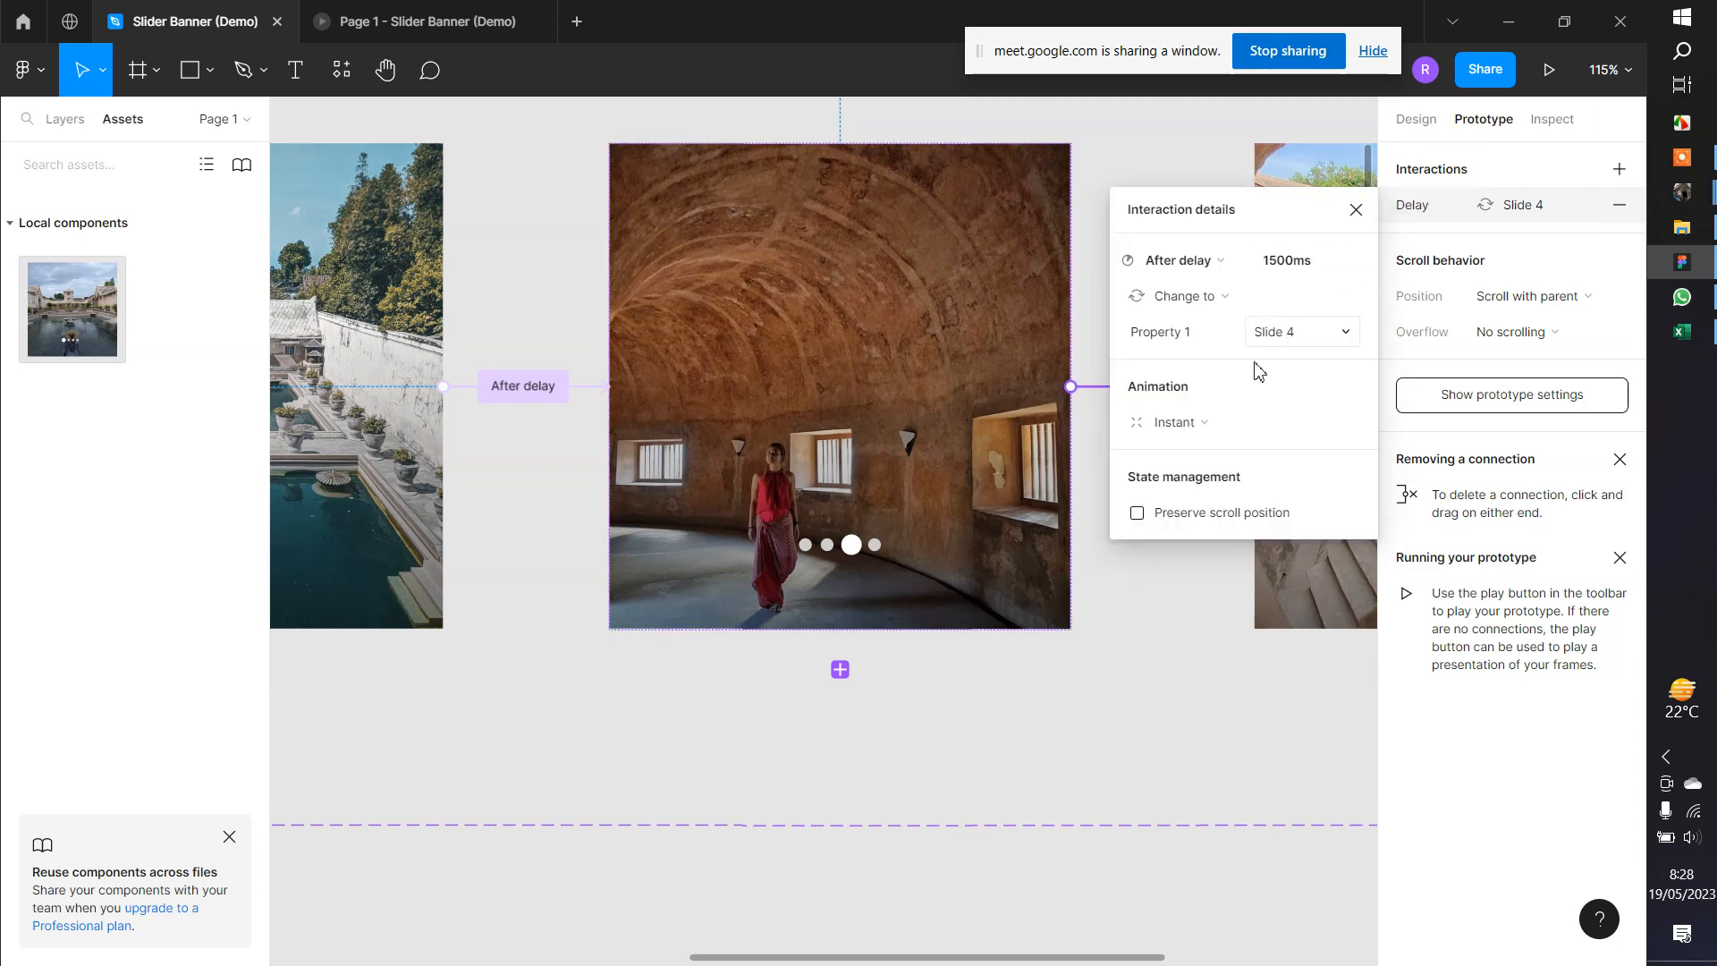
pyautogui.click(1219, 426)
pyautogui.click(1216, 448)
# Change the animation of the fourth slide's transition to Slide 1 to Dissolve, and check the banner in the prototype preview
pyautogui.hscroll(2, 837, 607)
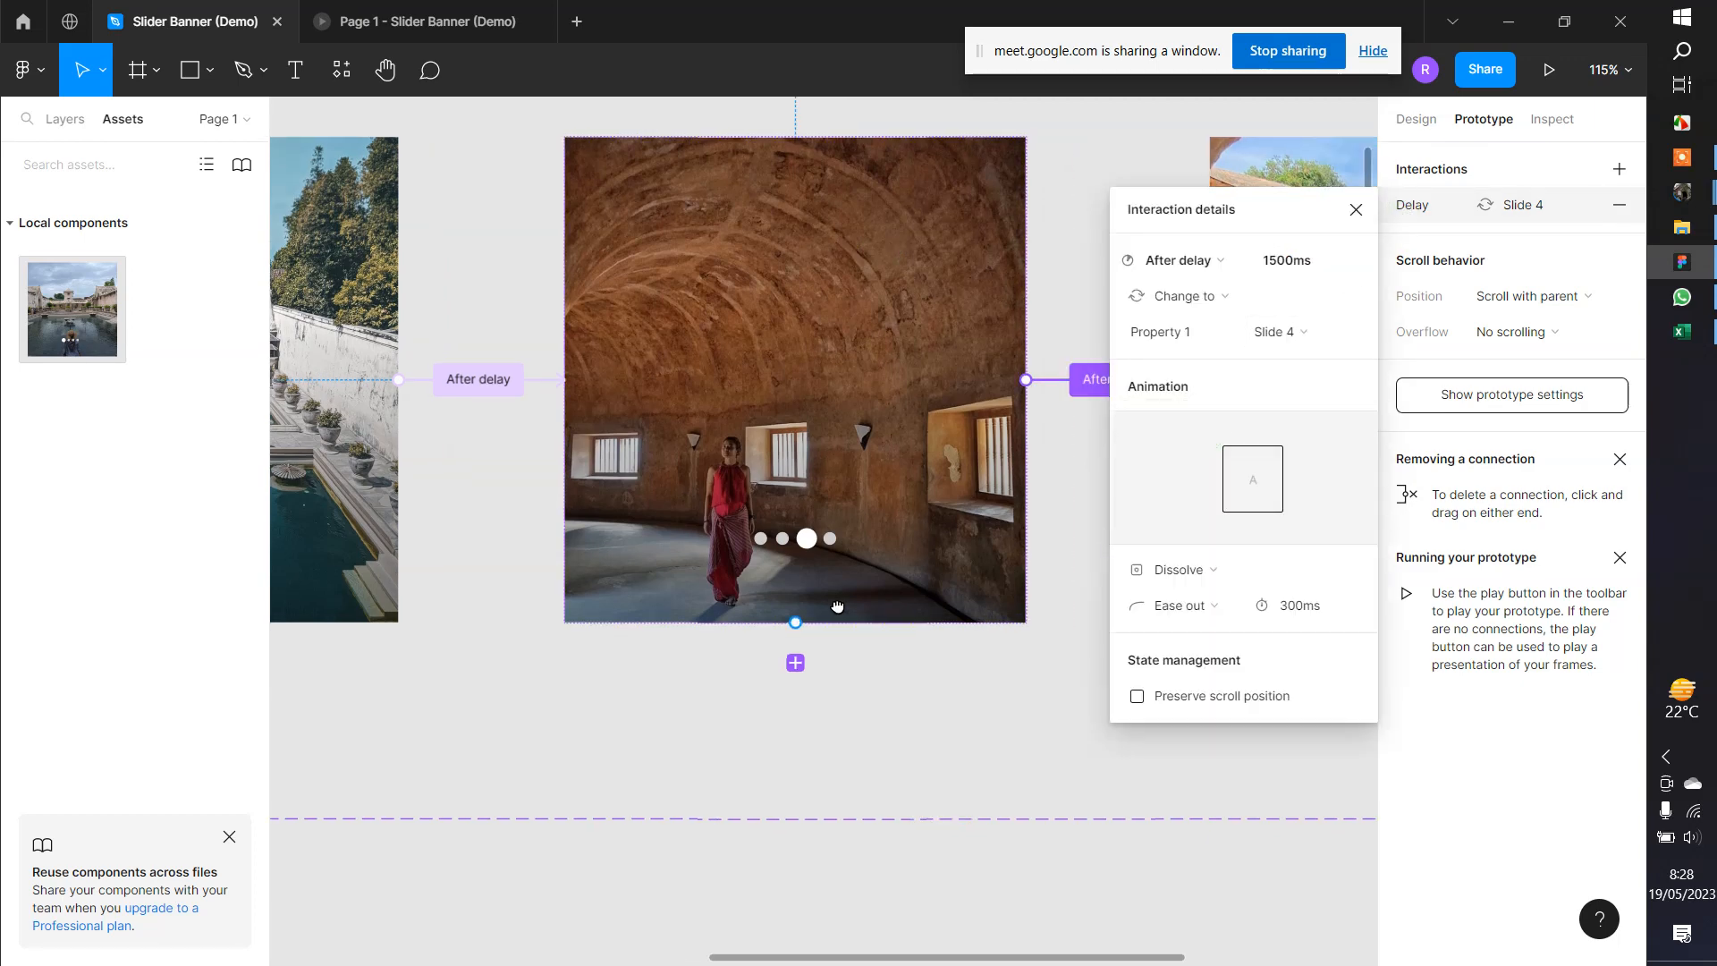
pyautogui.hscroll(8, 837, 607)
pyautogui.click(1091, 416)
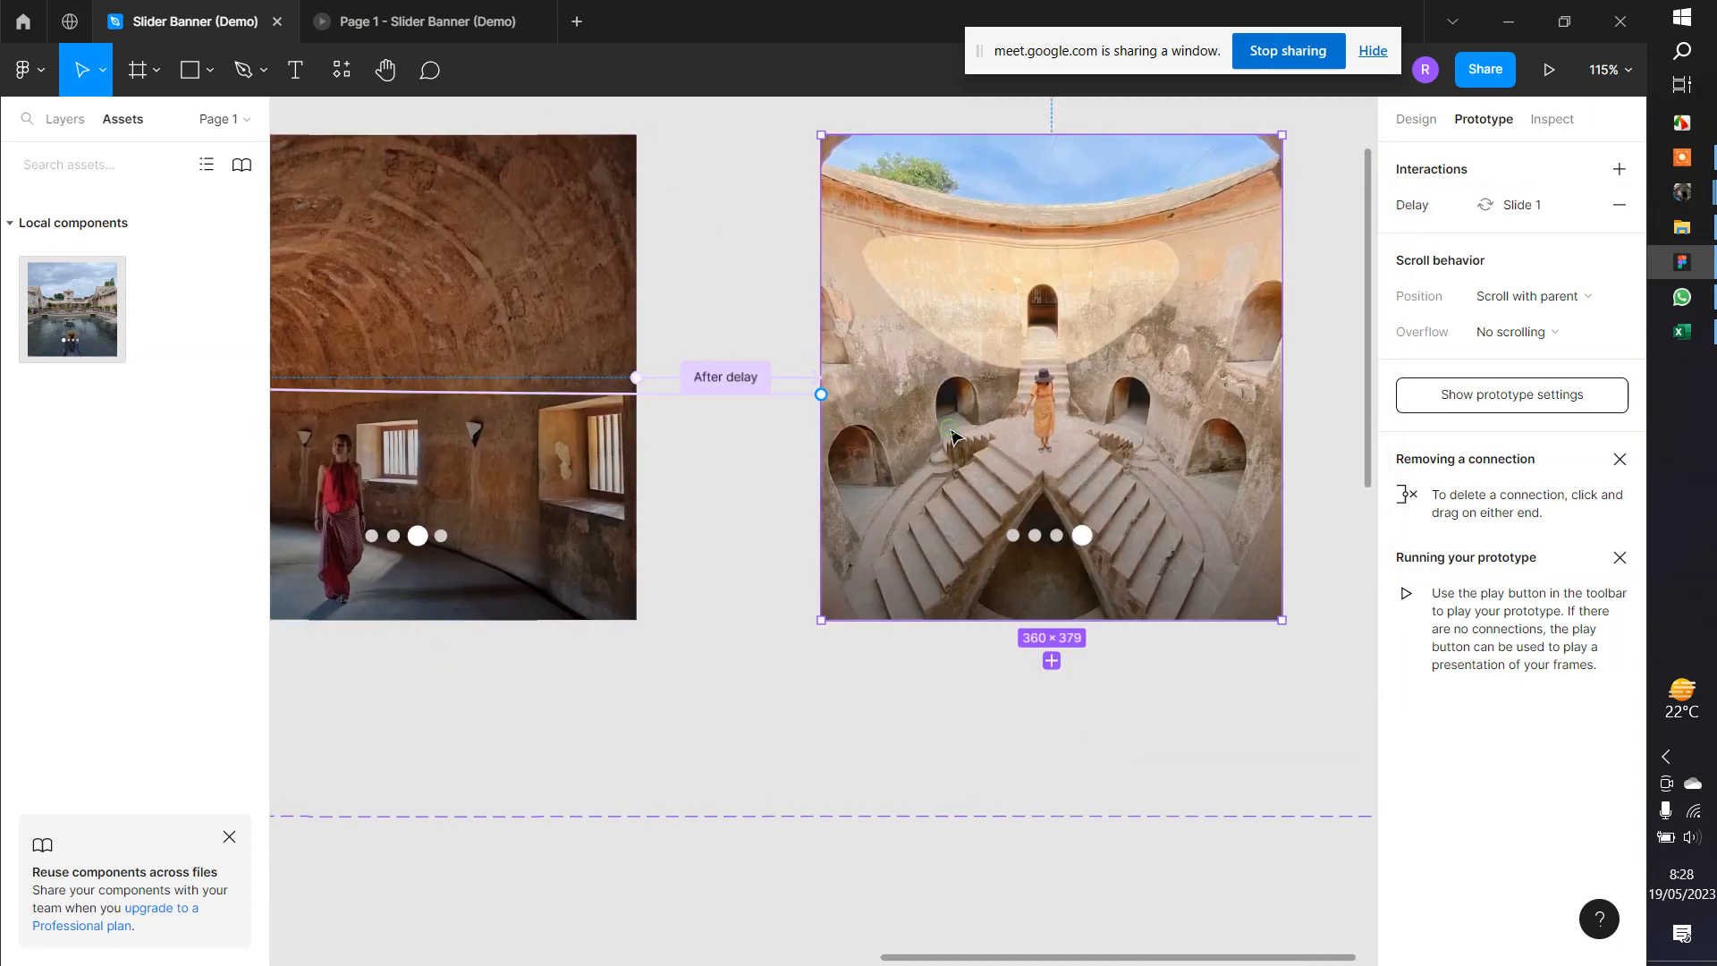
pyautogui.click(1411, 213)
pyautogui.click(1207, 420)
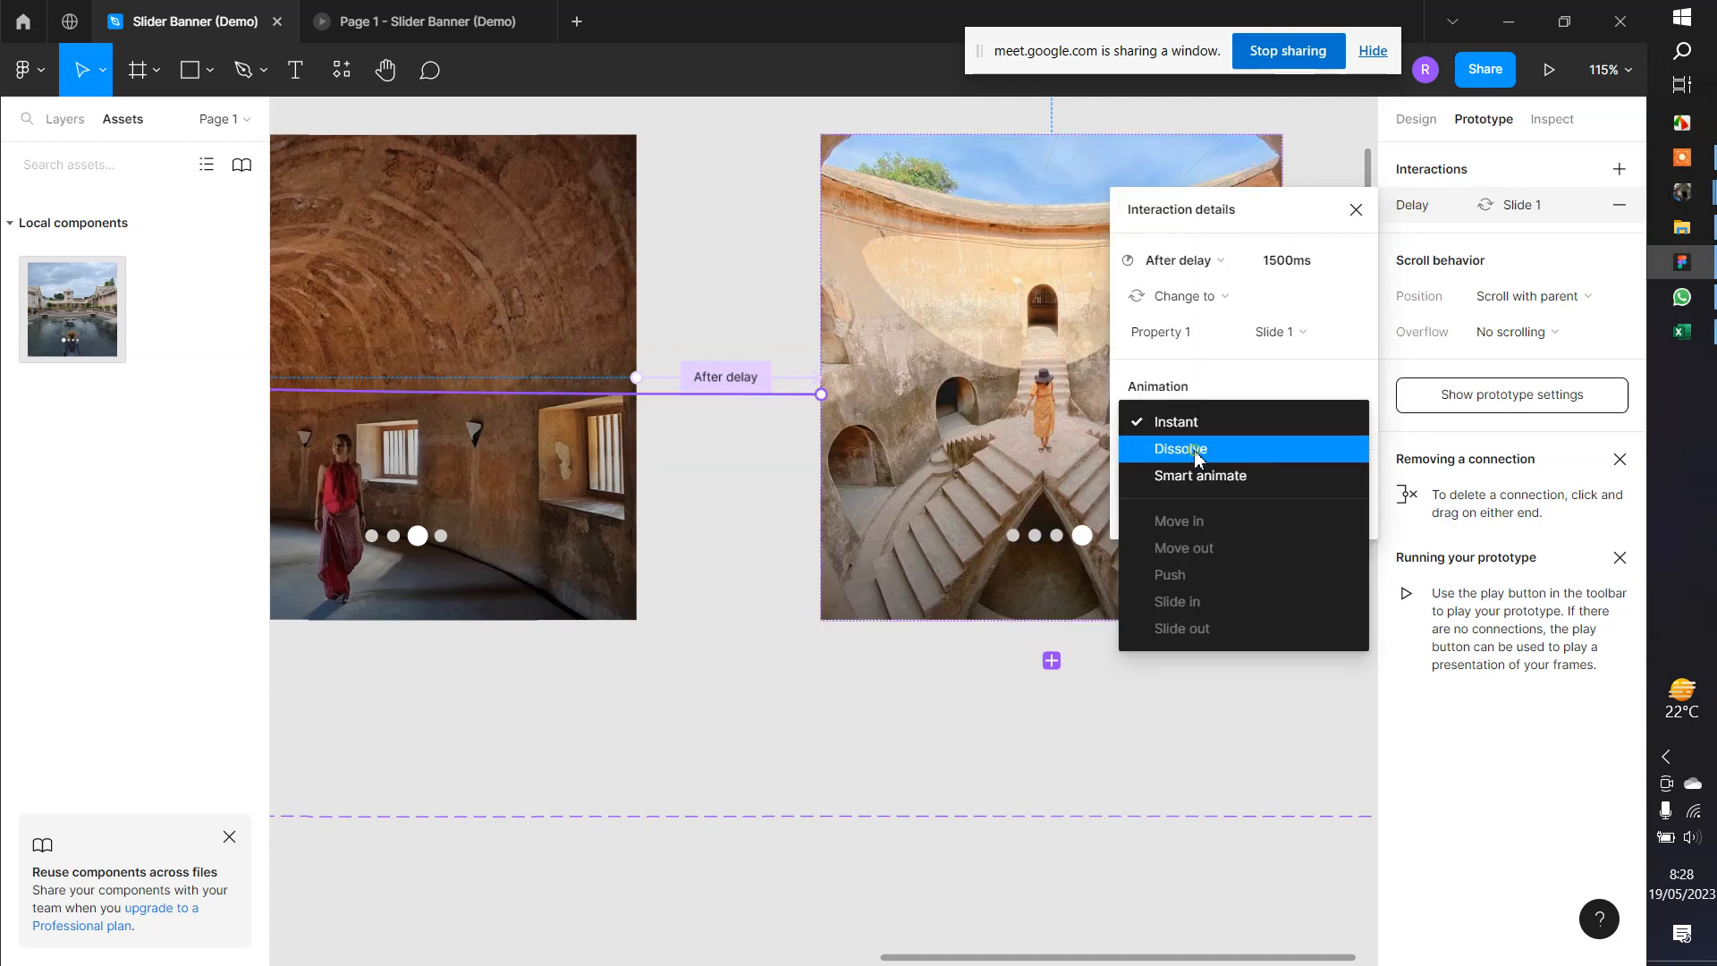
pyautogui.click(1197, 449)
pyautogui.click(1546, 75)
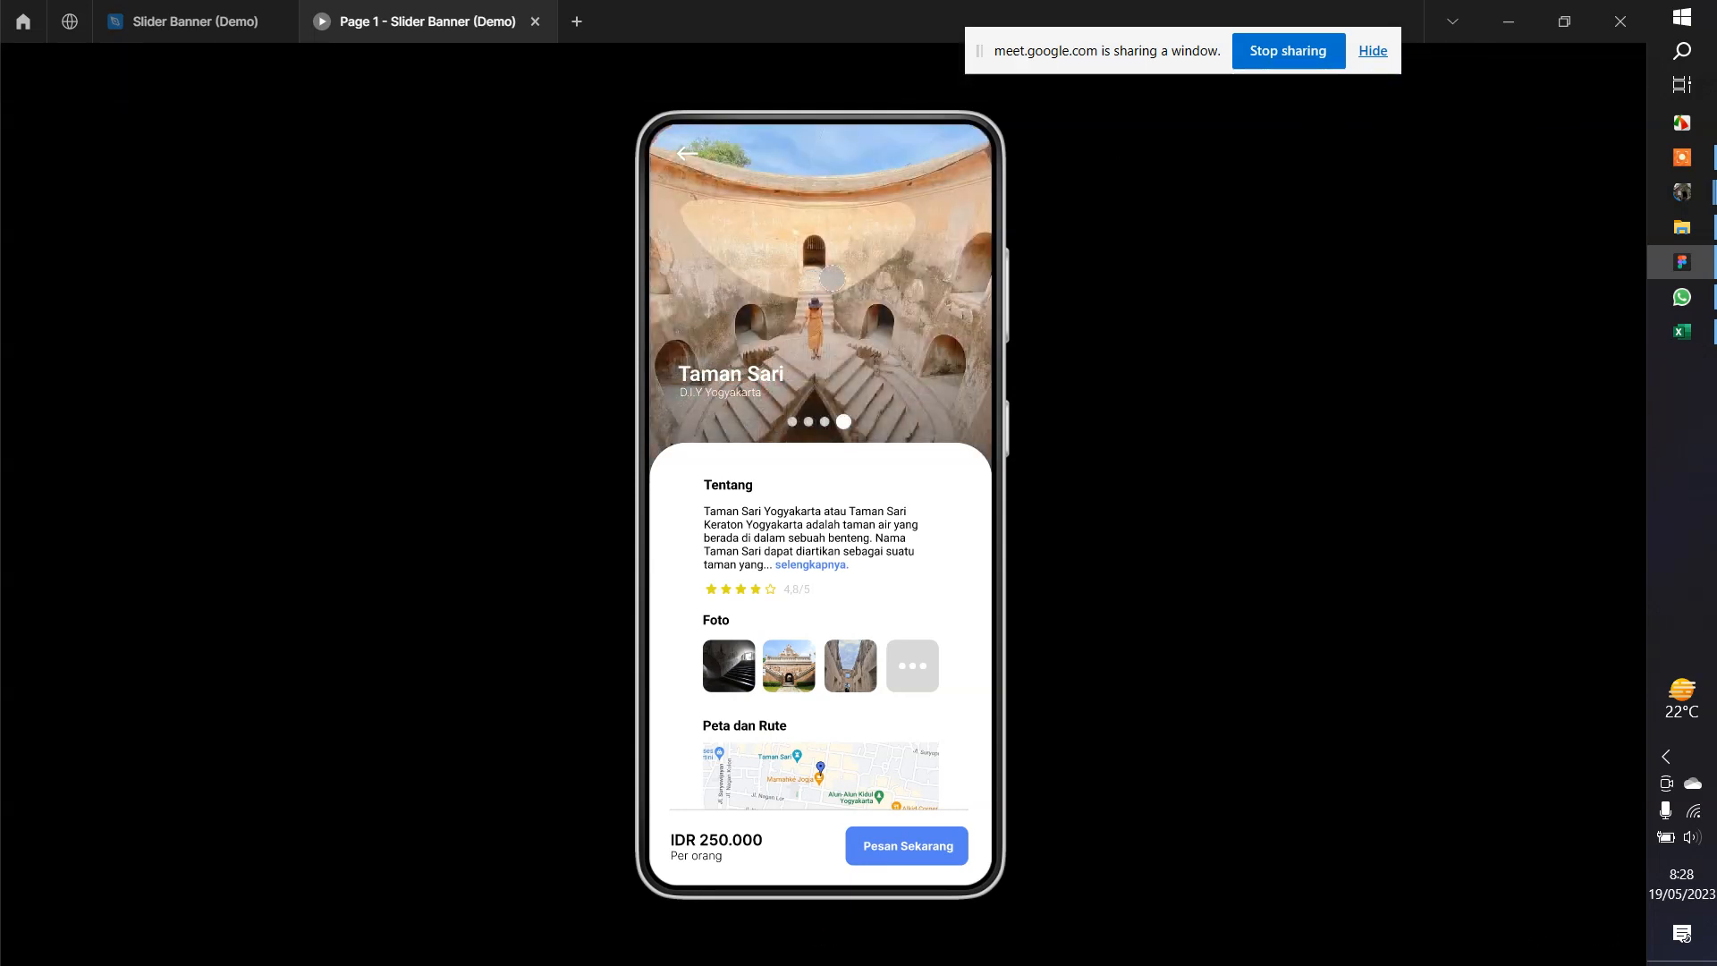
pyautogui.click(218, 26)
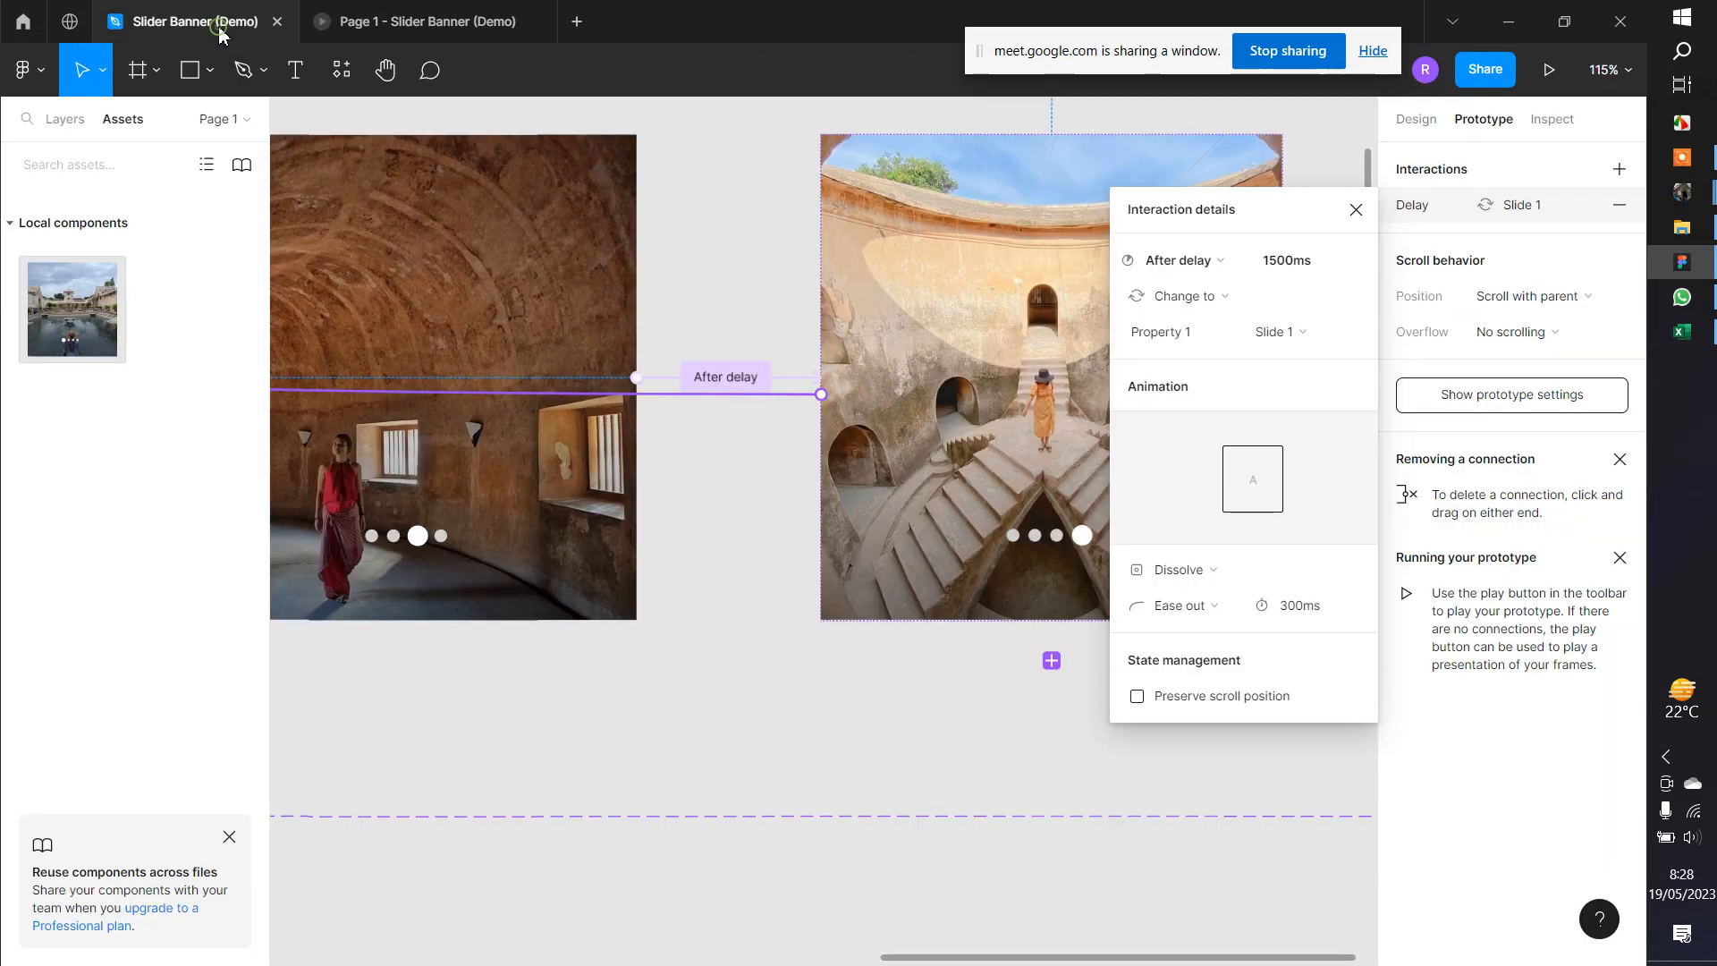
# Set the after-delay time of the fourth slide's interaction to 2000 ms
pyautogui.click(1273, 261)
pyautogui.click(1278, 266)
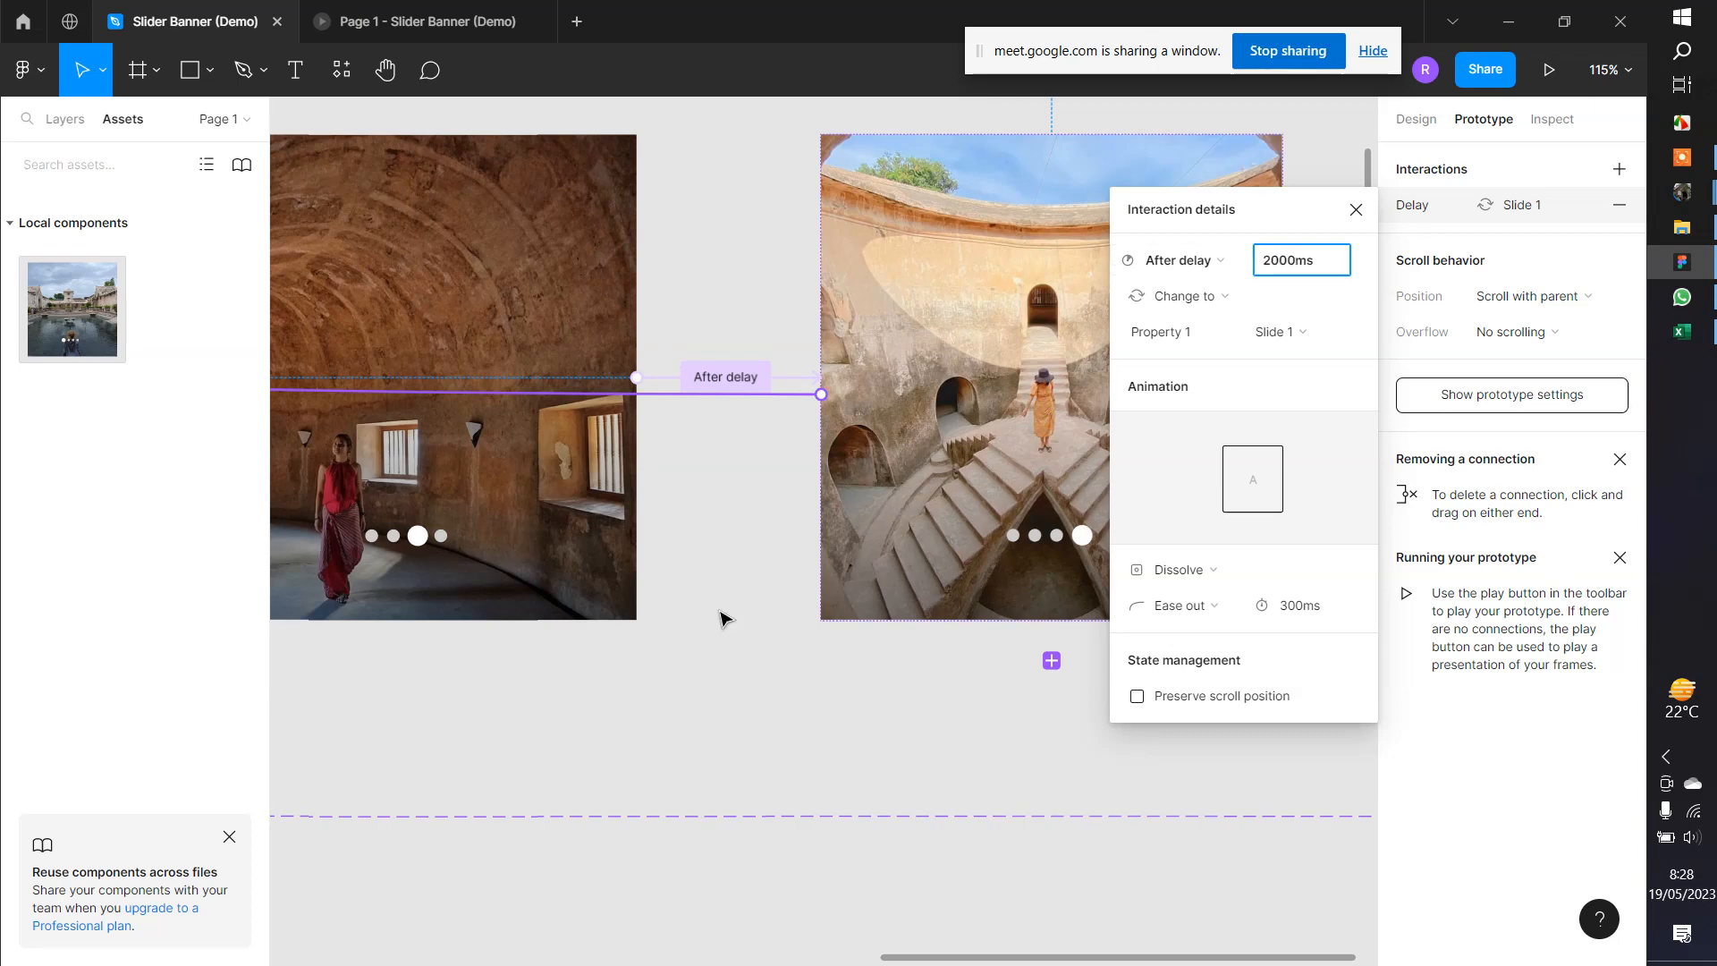
pyautogui.click(801, 567)
# Set the after-delay time of the first slide's interaction to 2000 ms
pyautogui.scroll(-3, 801, 567)
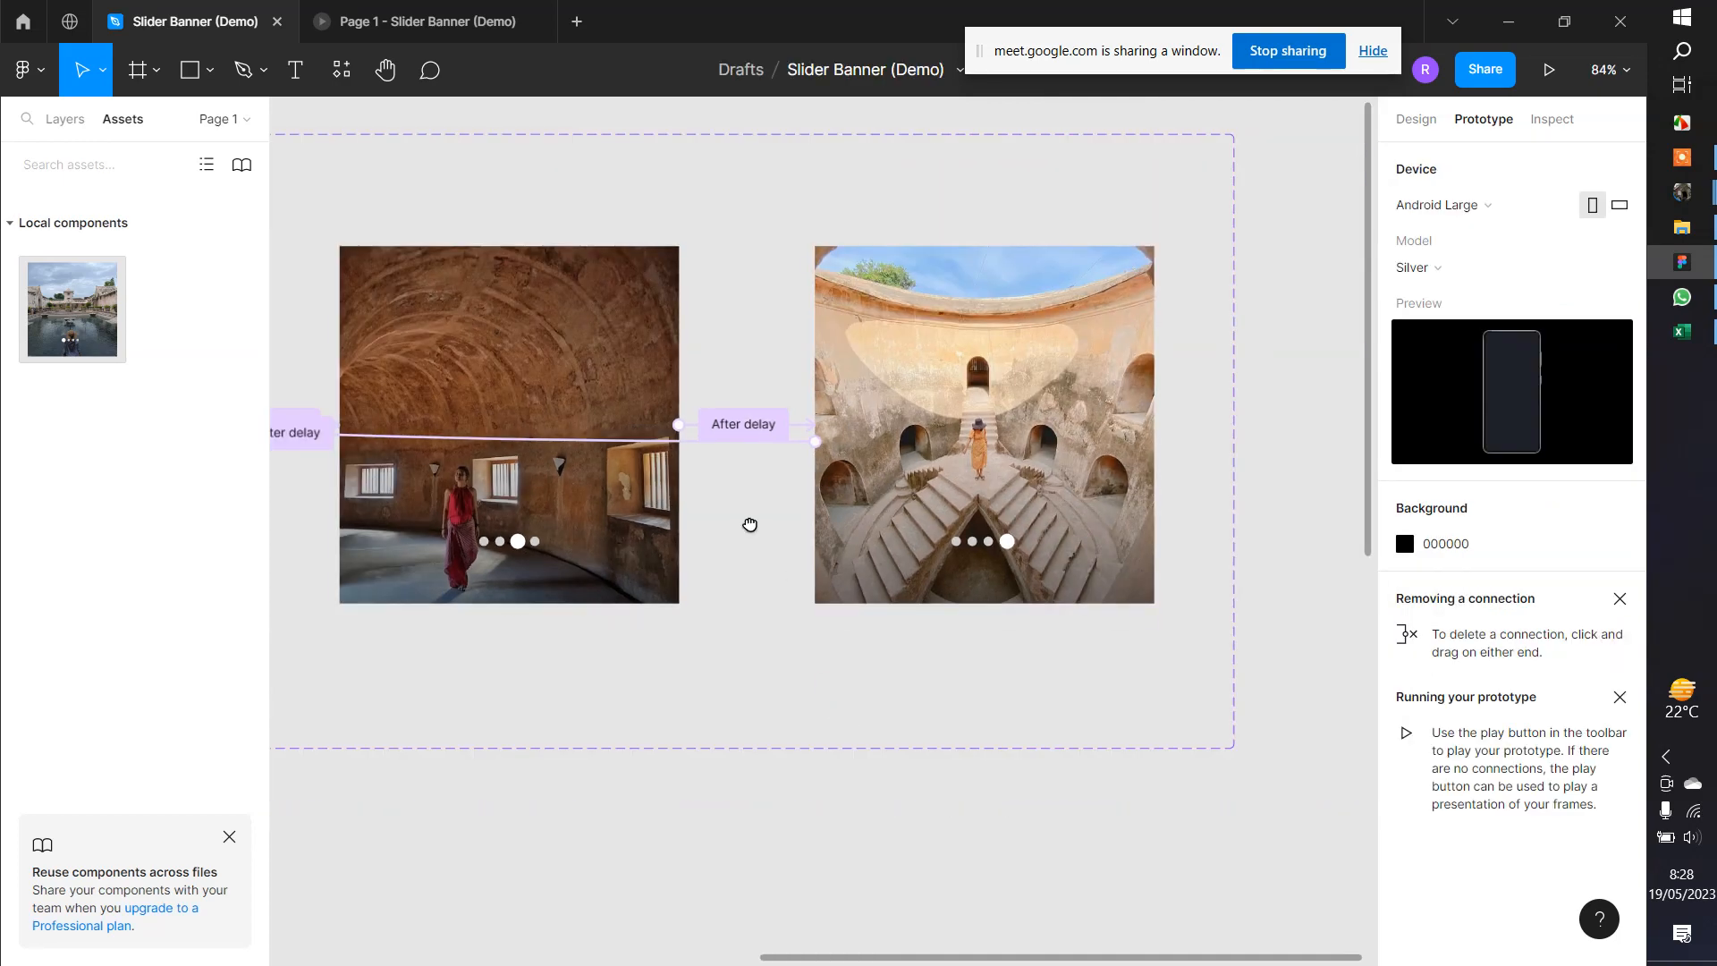
pyautogui.hscroll(-15, 749, 524)
pyautogui.click(1073, 232)
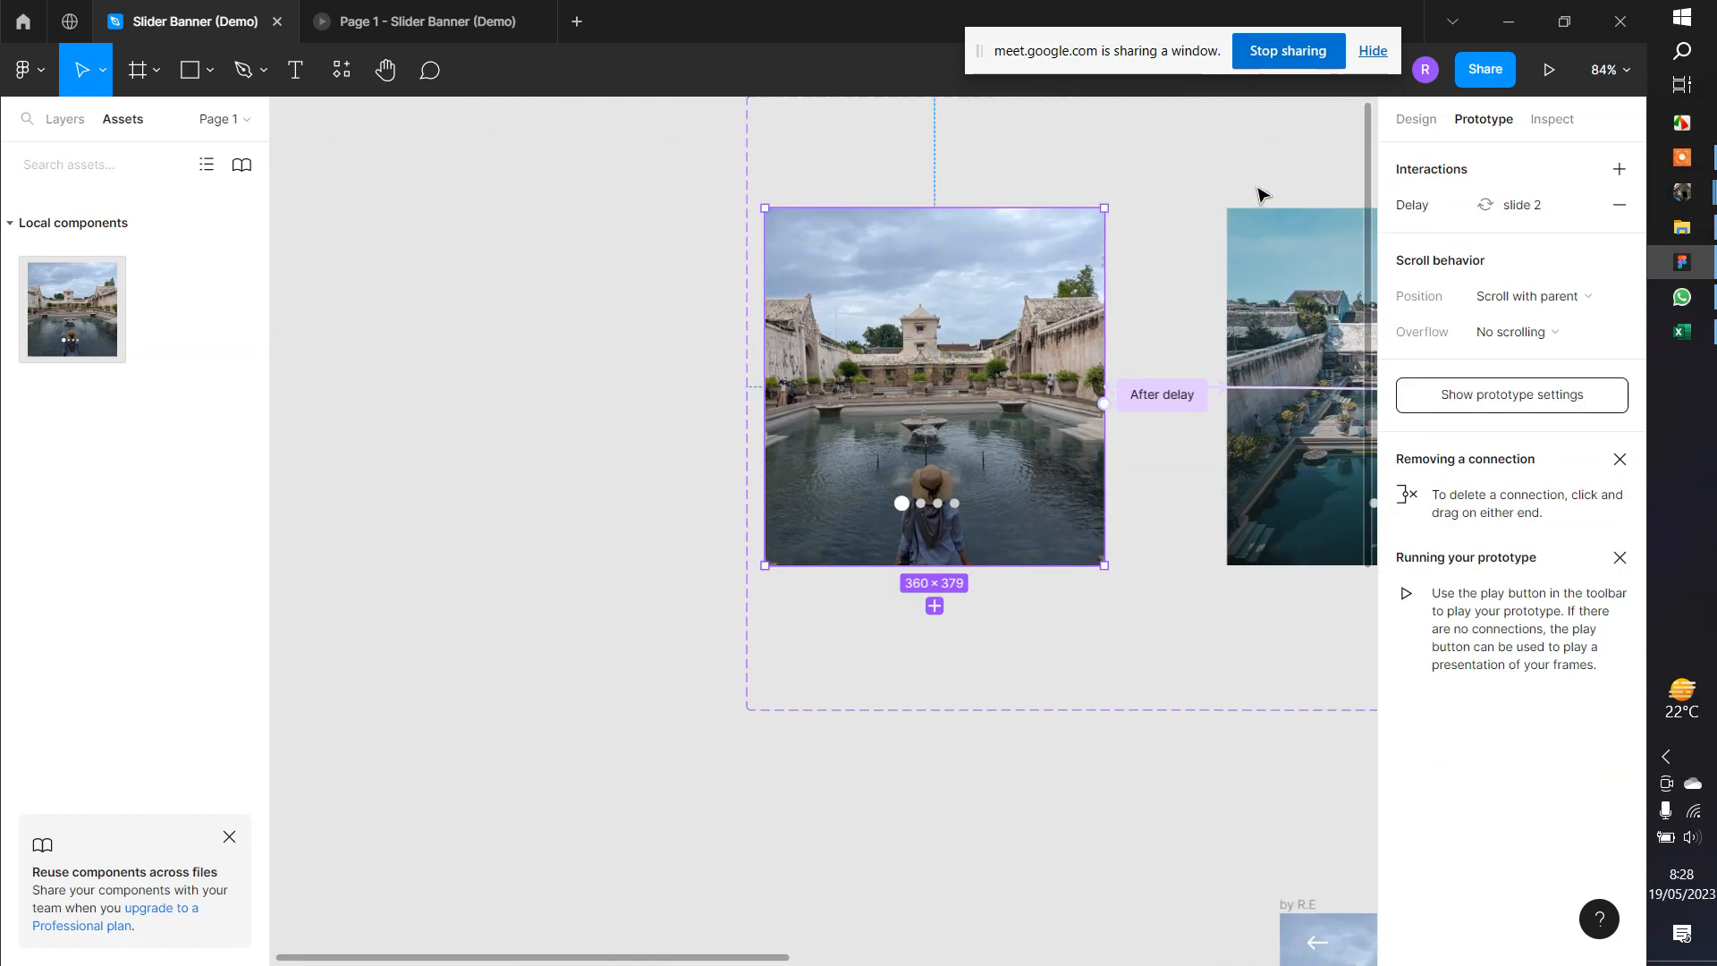
pyautogui.click(1417, 207)
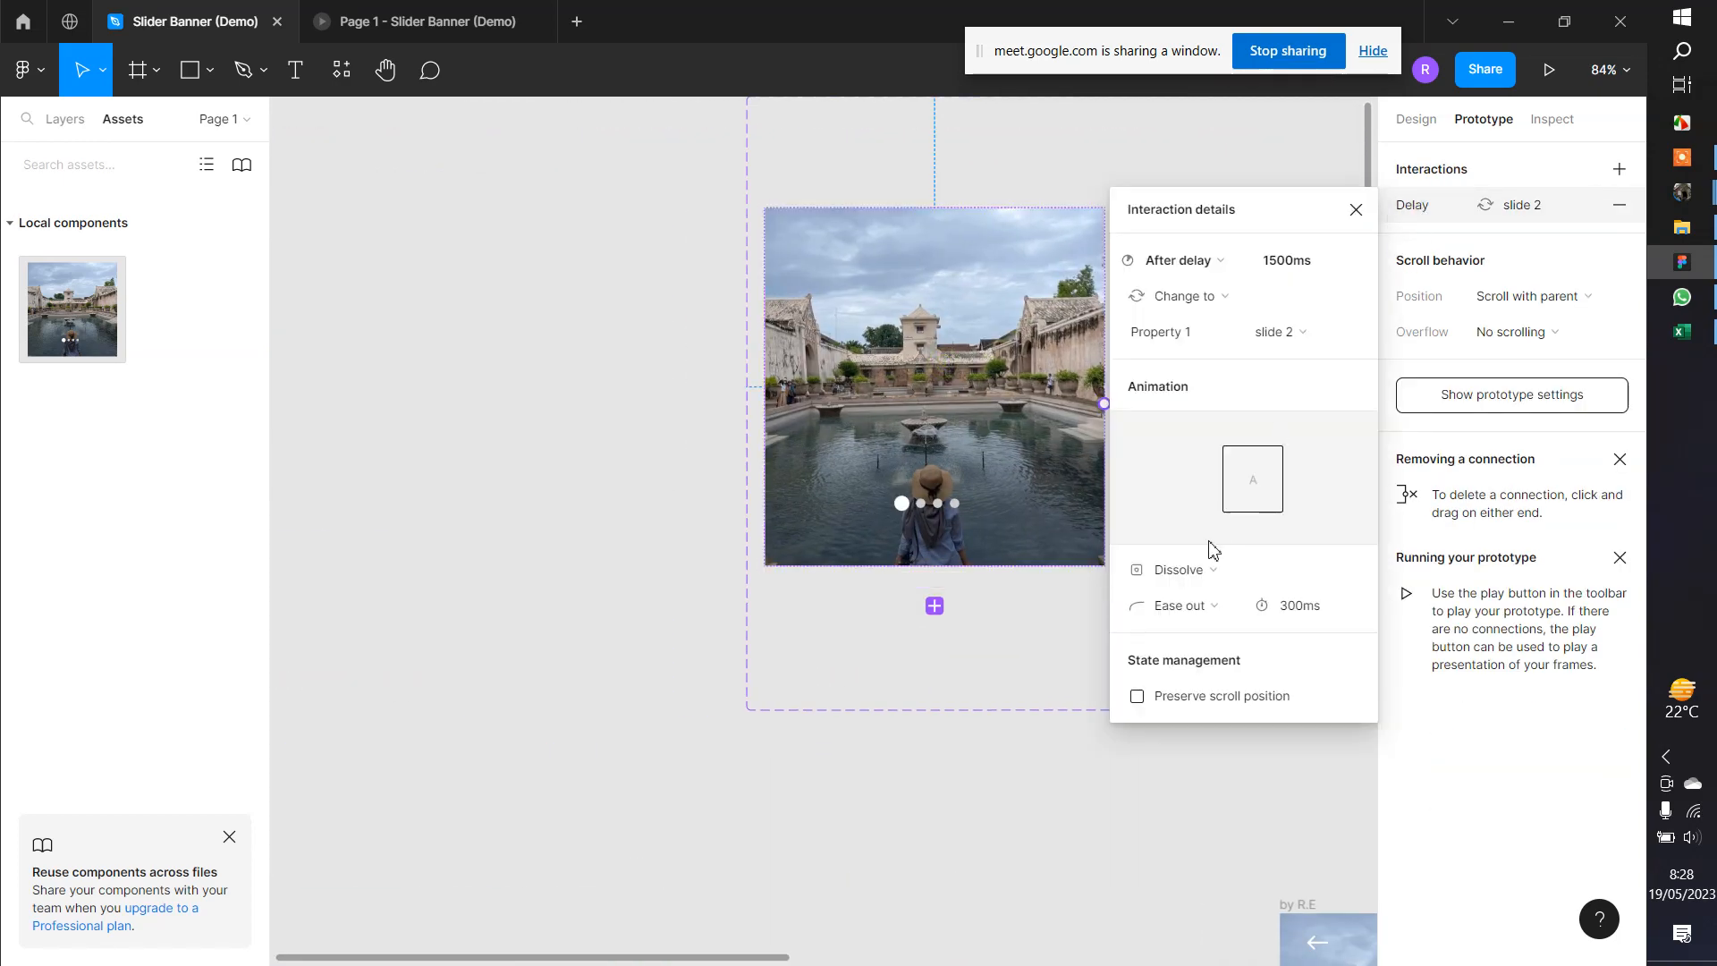
pyautogui.click(1291, 265)
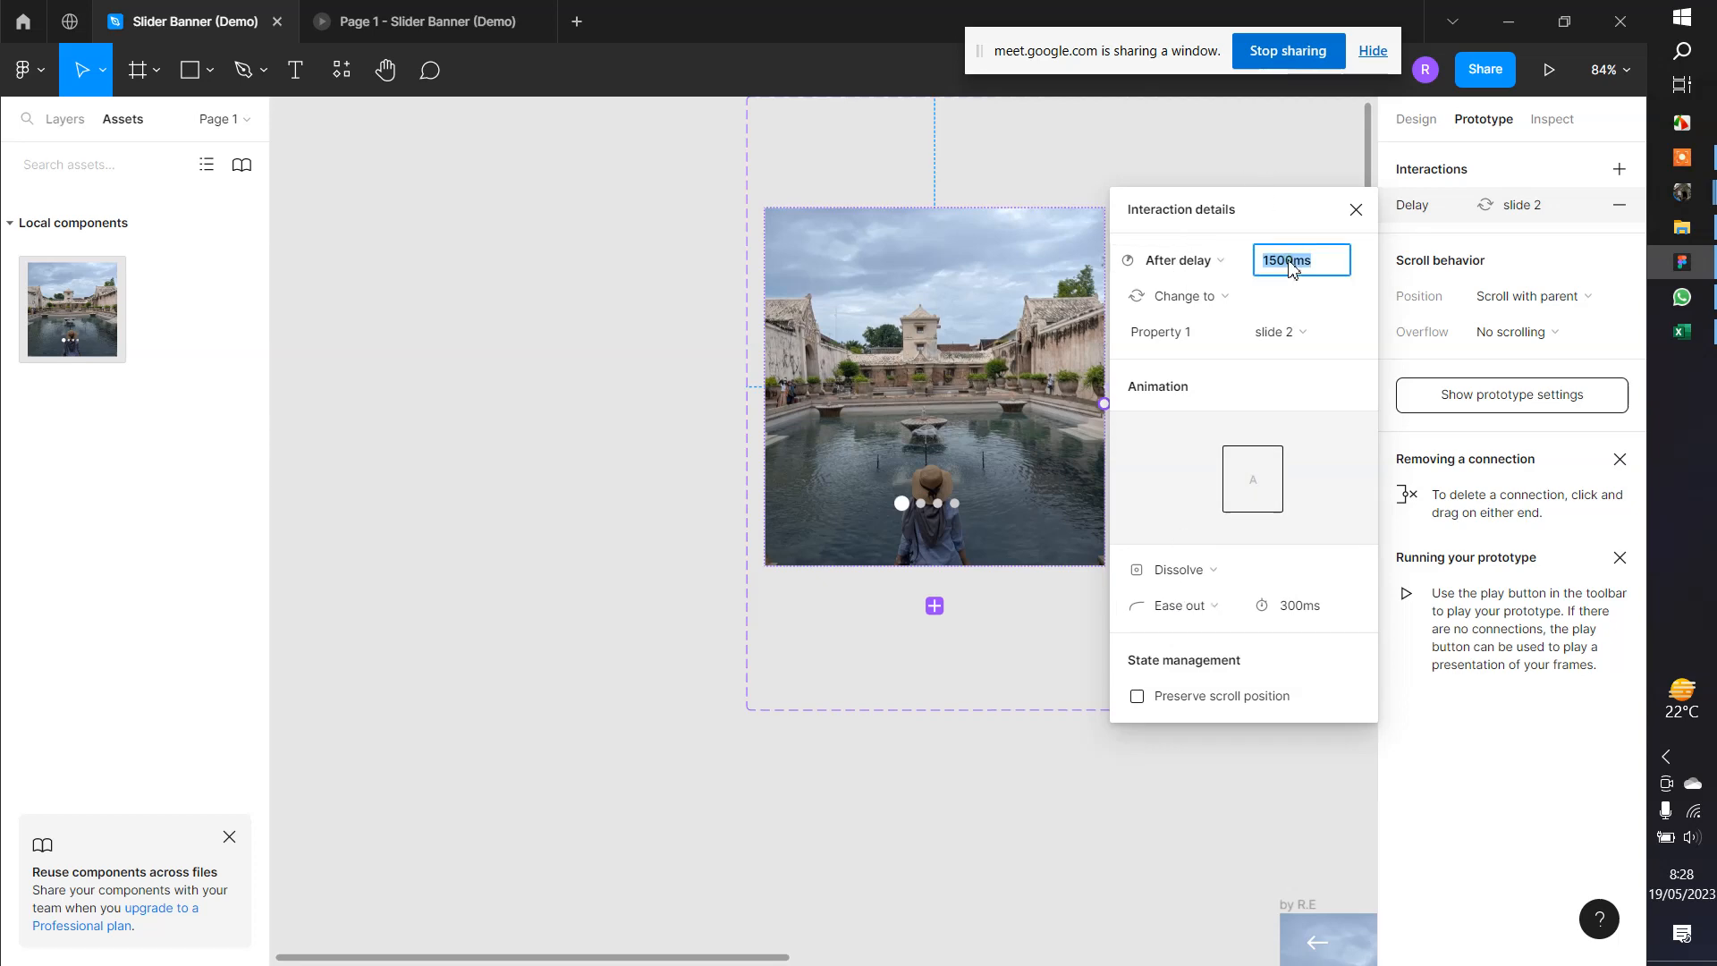
pyautogui.write('2000')
pyautogui.click(1216, 138)
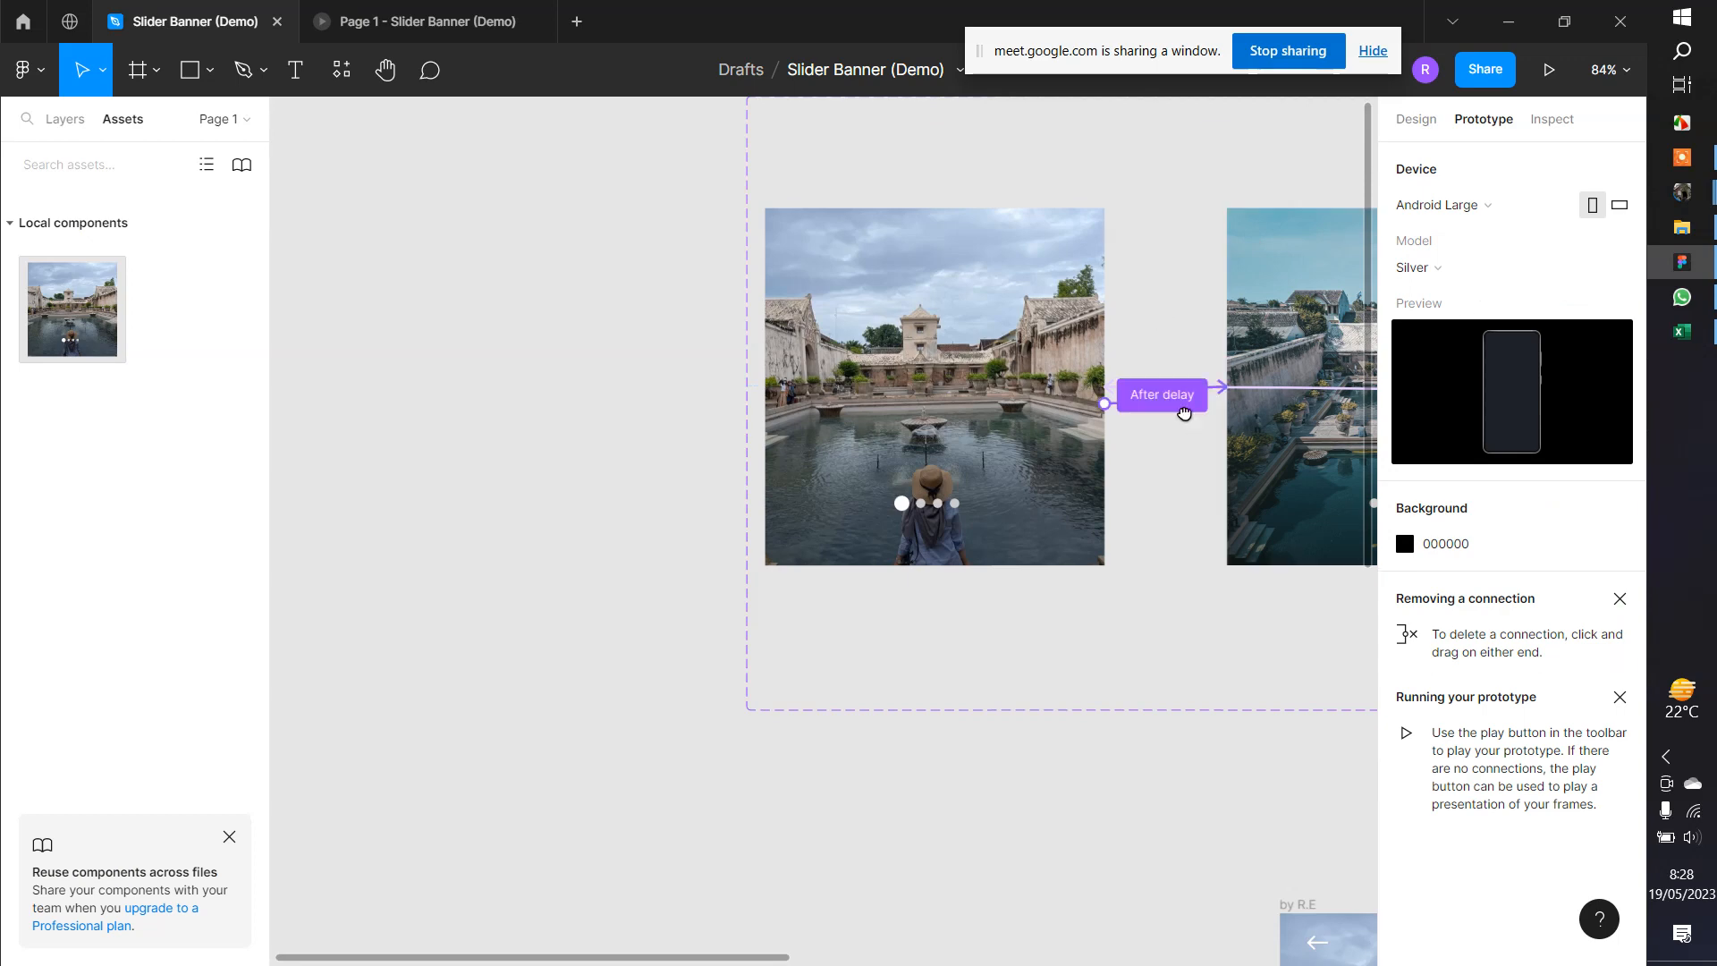
# Set the after-delay time of the second slide's interaction to 2000 ms
pyautogui.hscroll(2, 1184, 410)
pyautogui.click(774, 349)
pyautogui.click(1066, 359)
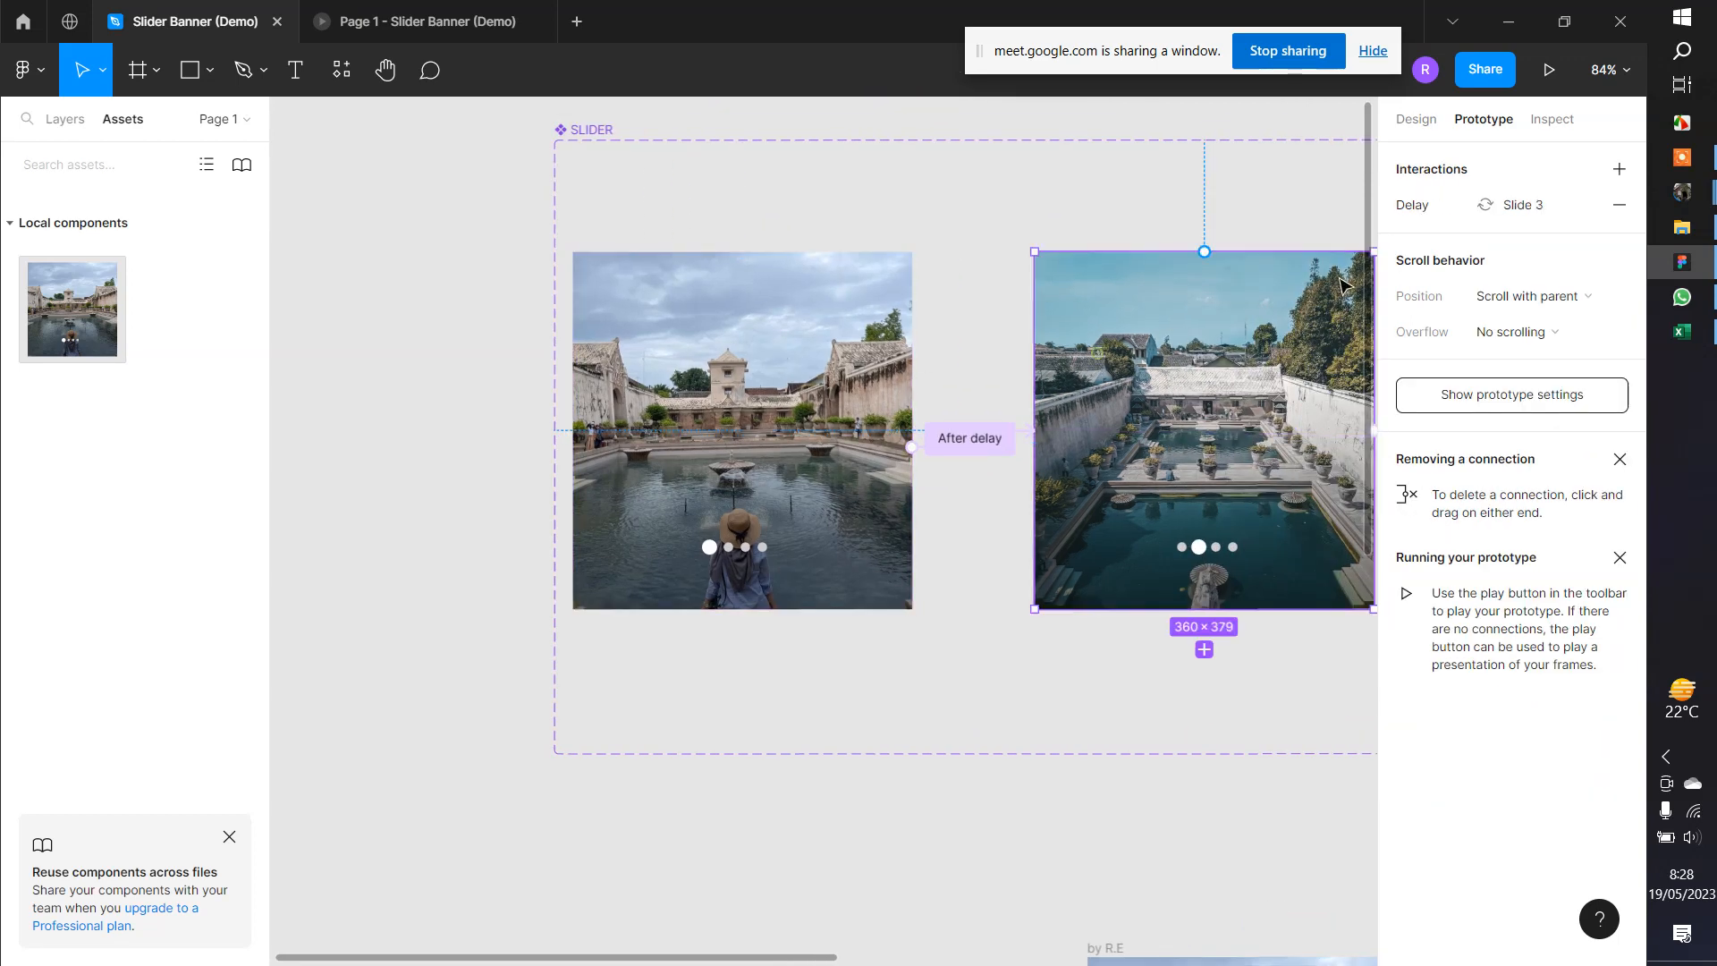
pyautogui.click(1399, 222)
pyautogui.click(1293, 264)
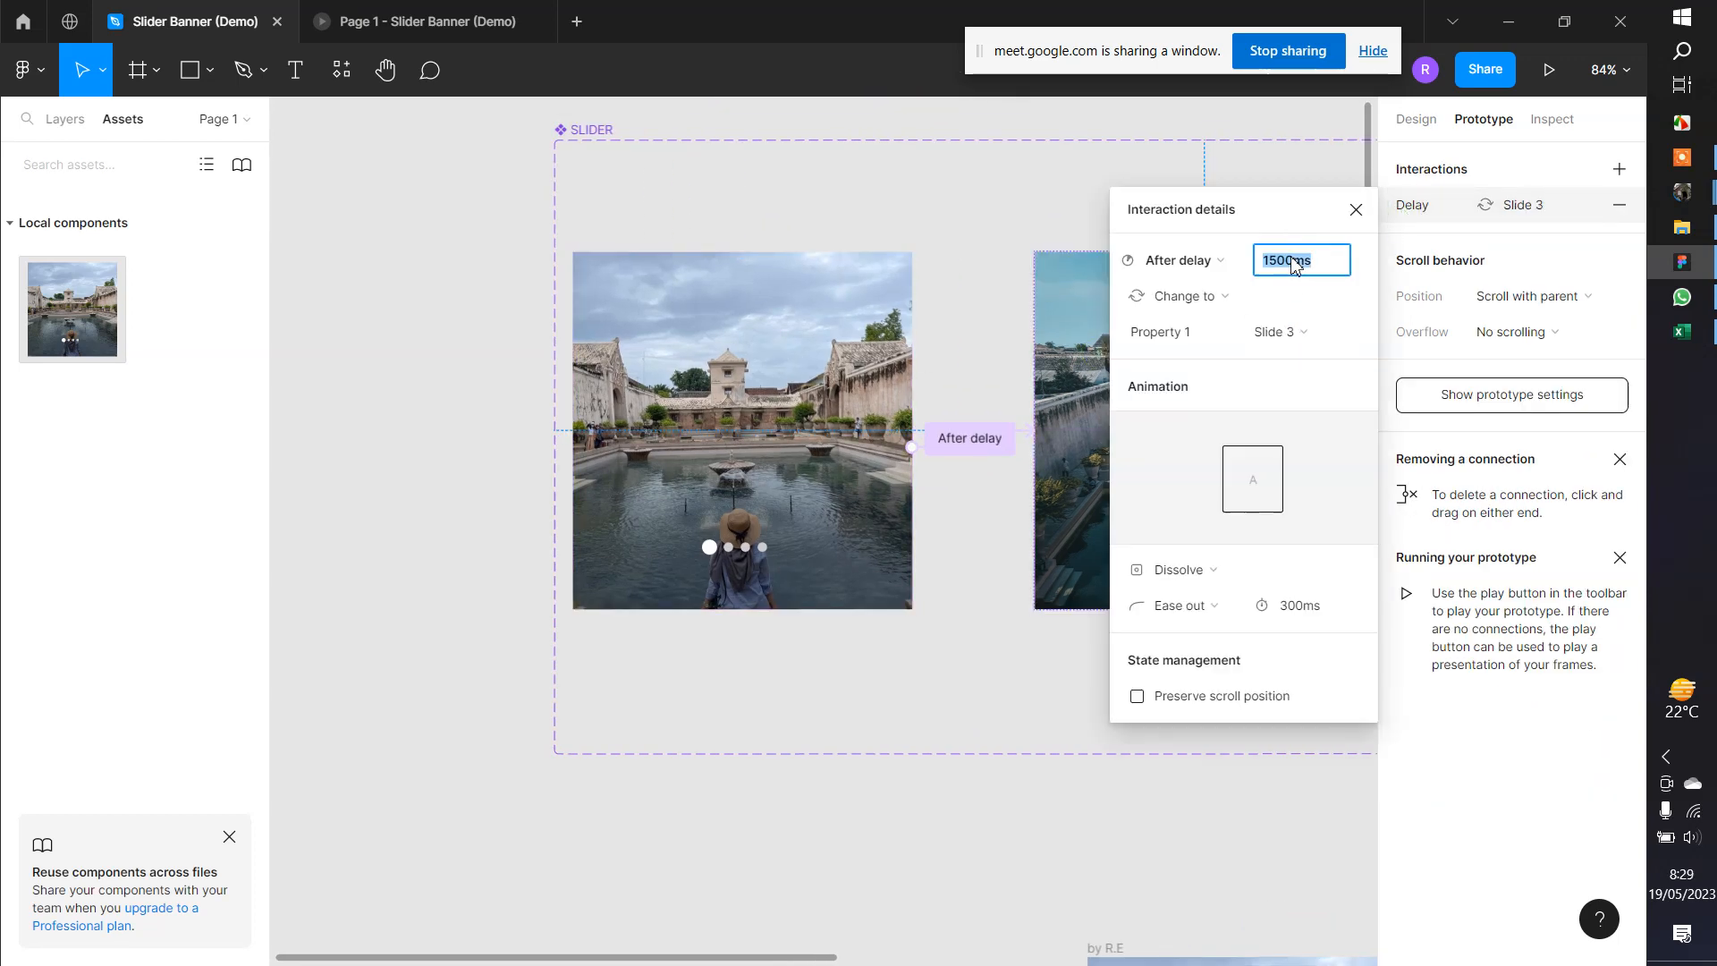
pyautogui.write('2000')
pyautogui.press('Return')
# Set the after-delay time of the third slide's interaction to 2000 ms
pyautogui.moveTo(962, 435); pyautogui.dragTo(343, 458)
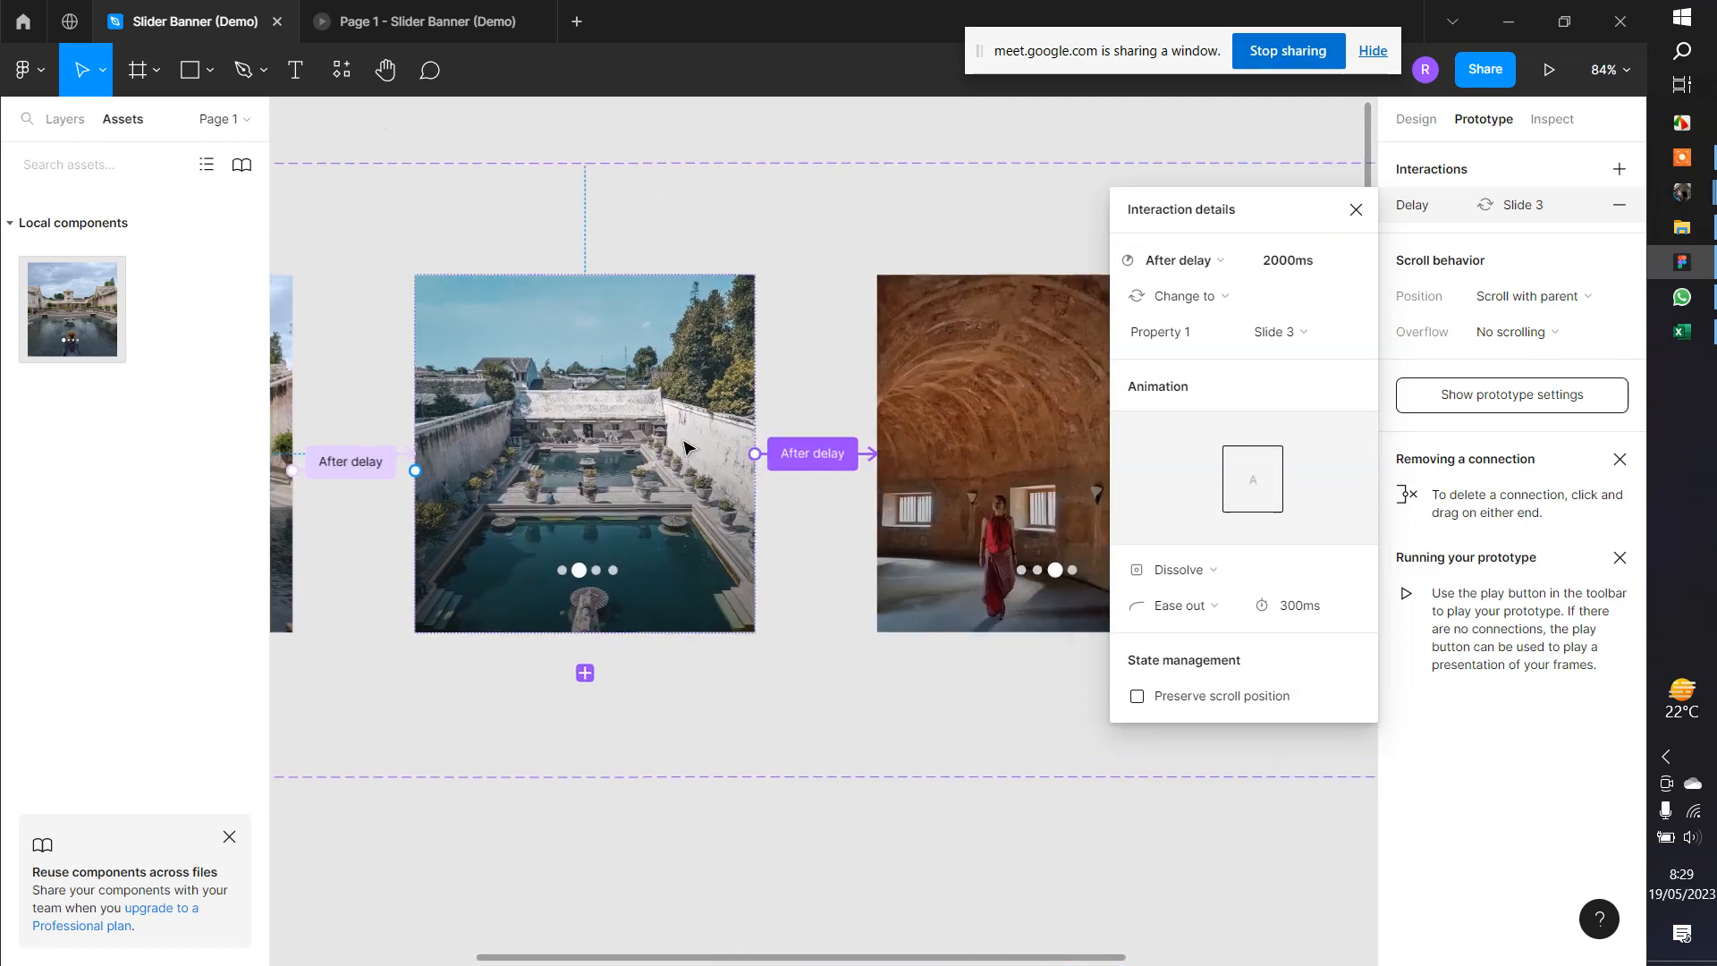
pyautogui.click(935, 416)
pyautogui.click(1413, 204)
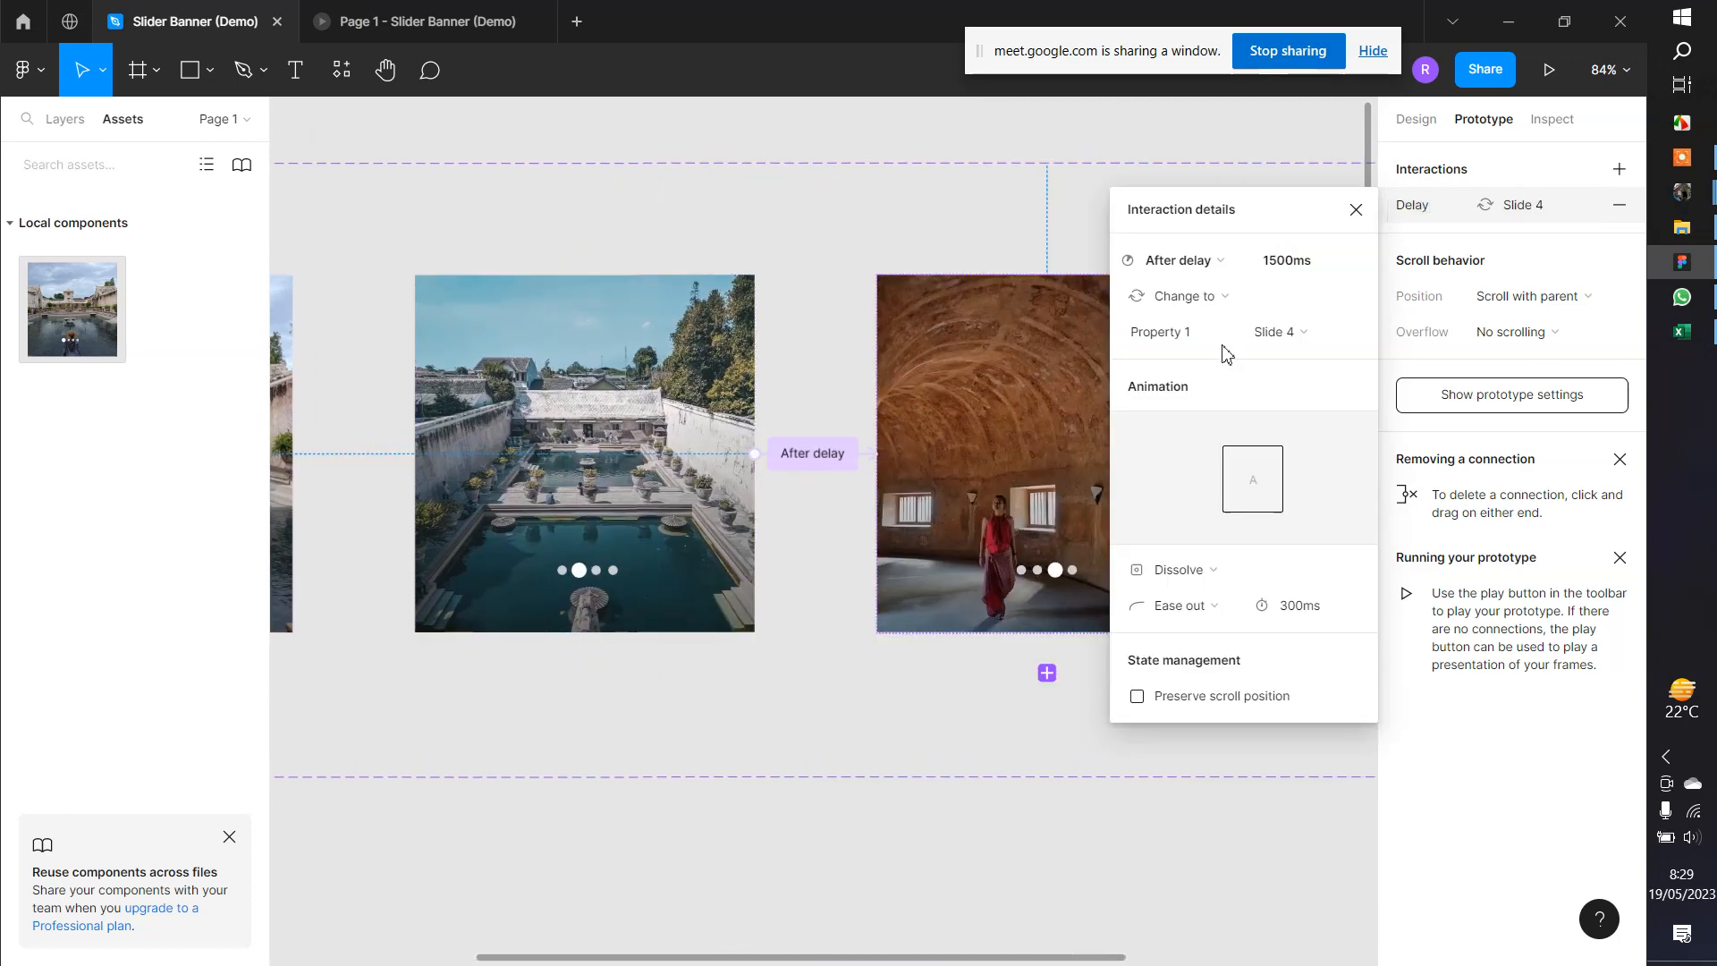
pyautogui.click(1290, 266)
pyautogui.write('2000')
pyautogui.press('Return')
# Open the fourth slide's delay interaction and check its delay and animation settings
pyautogui.hscroll(5, 1026, 290)
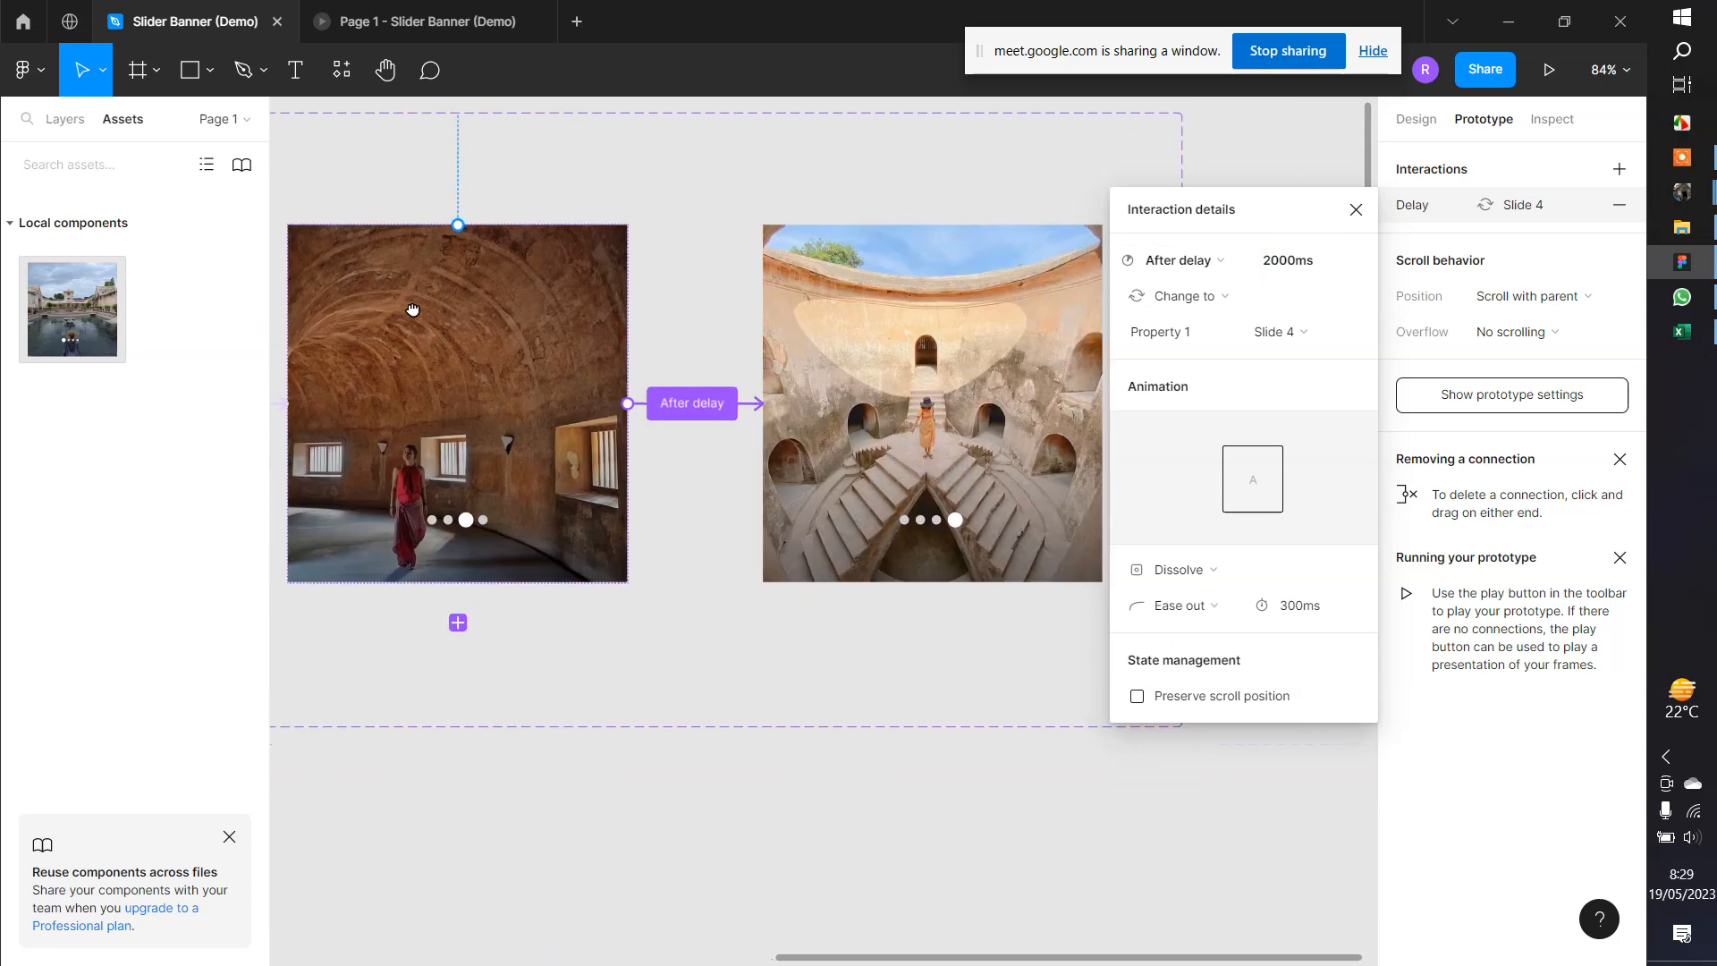
pyautogui.click(981, 320)
pyautogui.click(1417, 219)
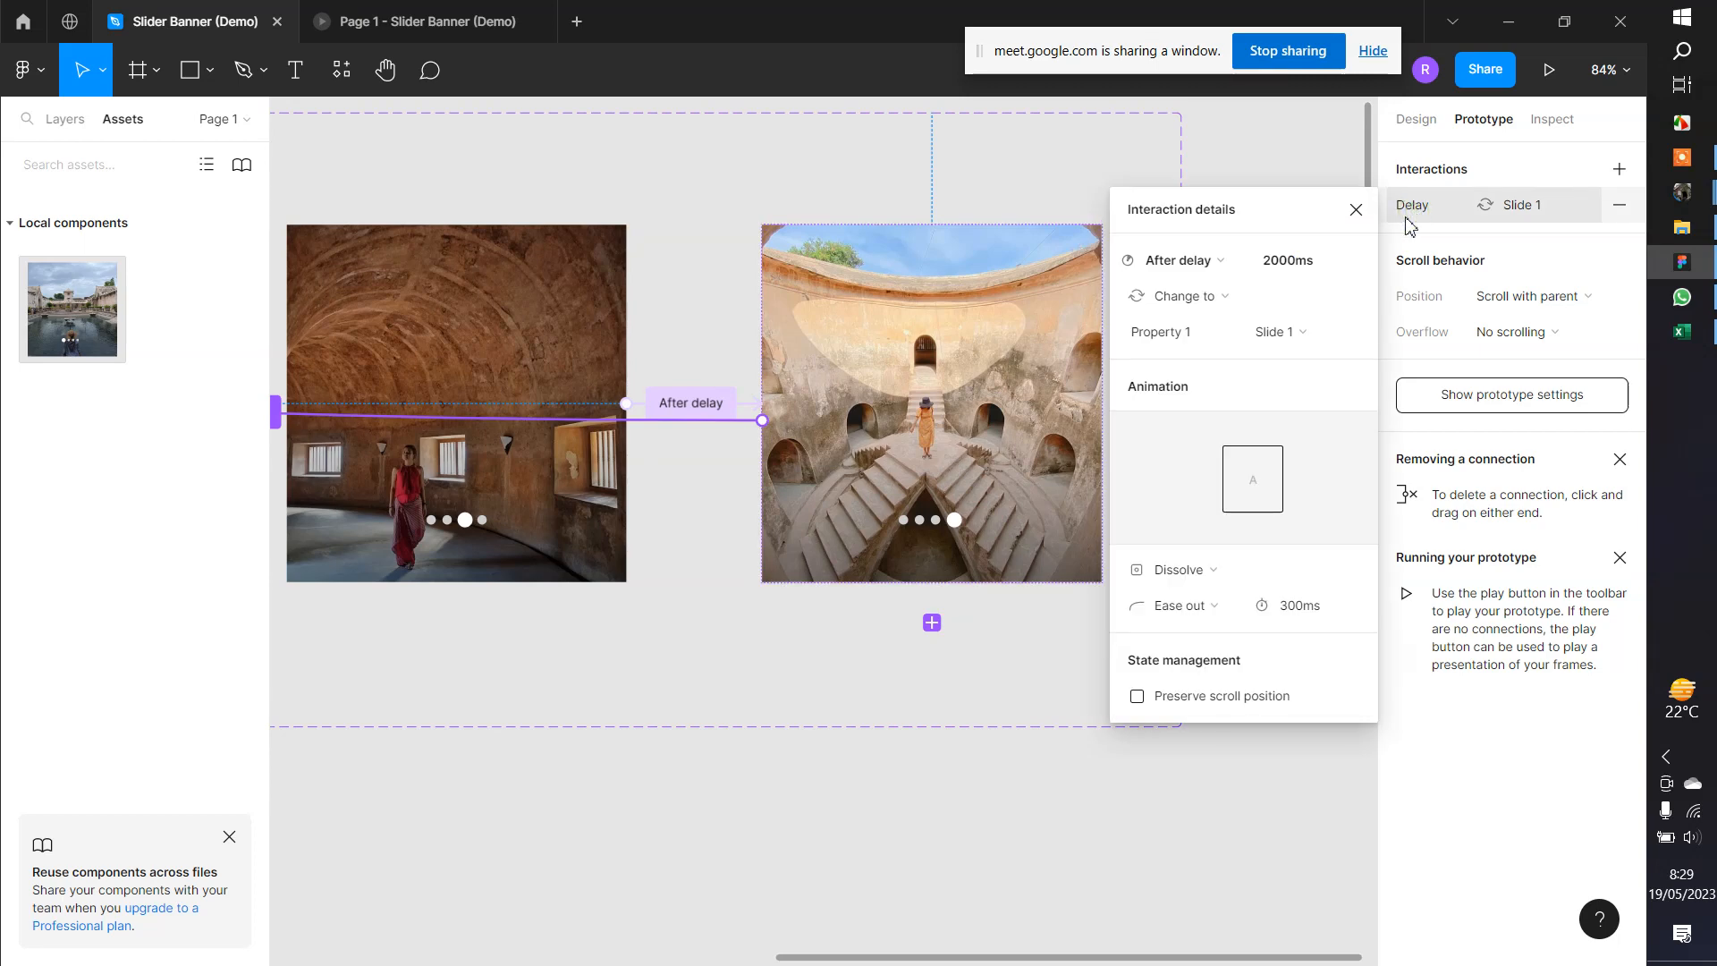
# Play the prototype to check the Taman Sari banner's automatic slide changes, reopening the preview once and closing it at the end
pyautogui.click(1015, 185)
pyautogui.scroll(-3, 1000, 271)
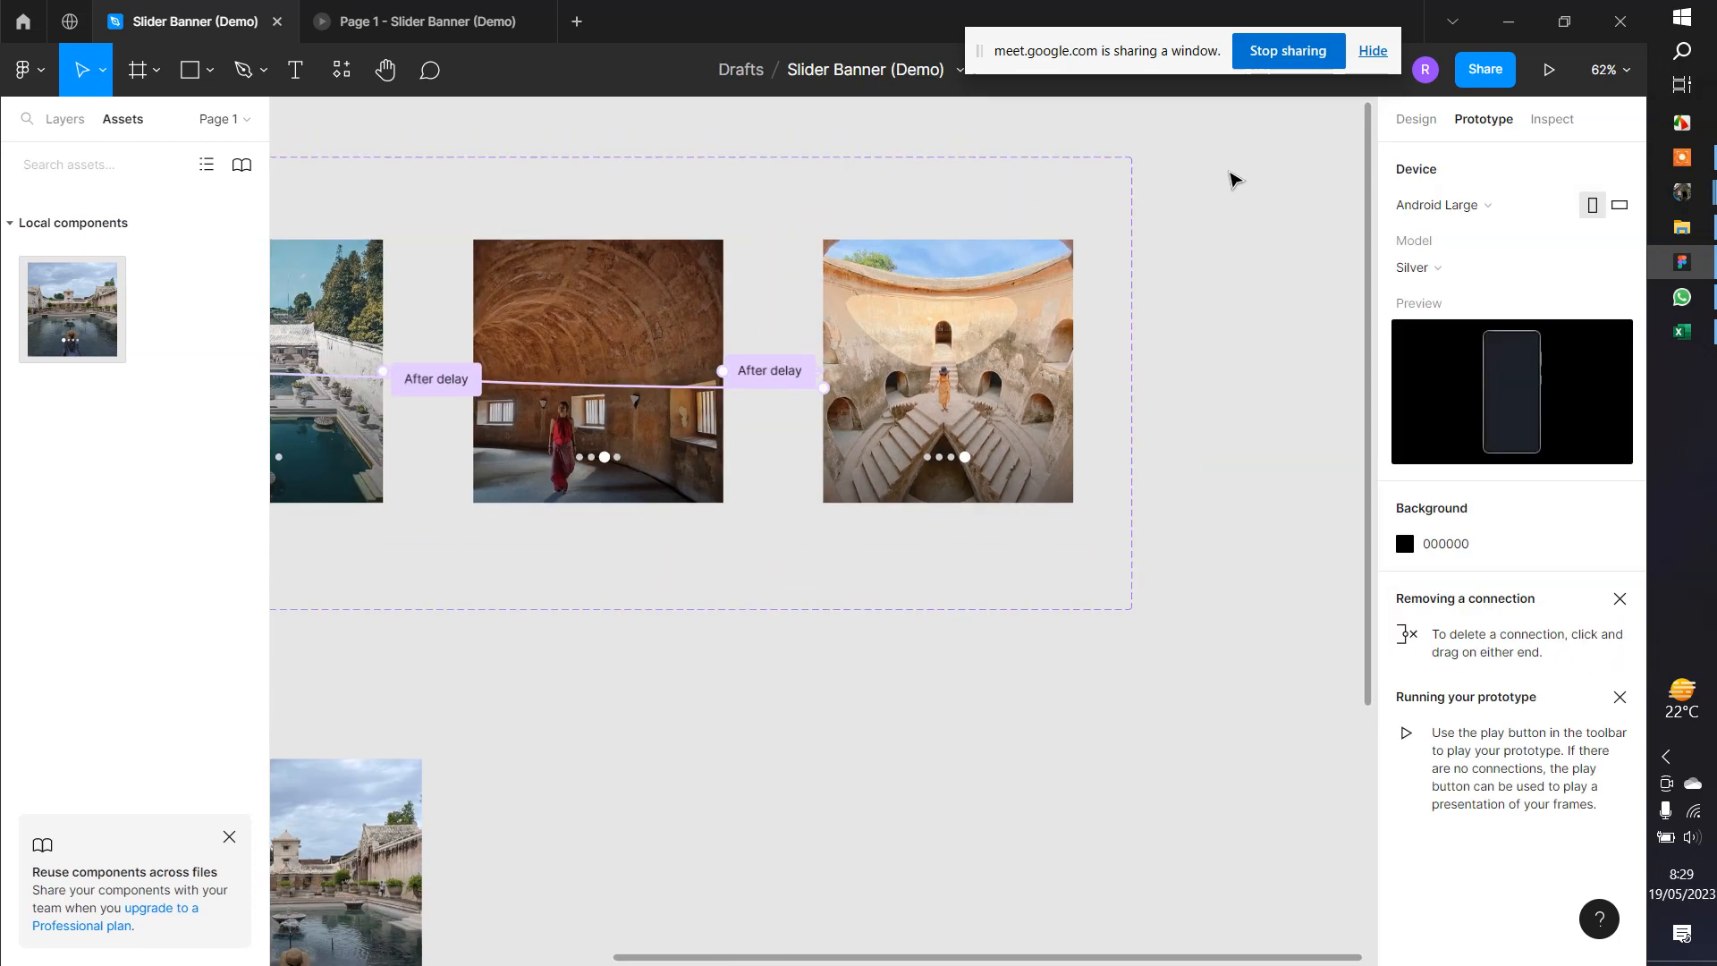
pyautogui.click(1553, 70)
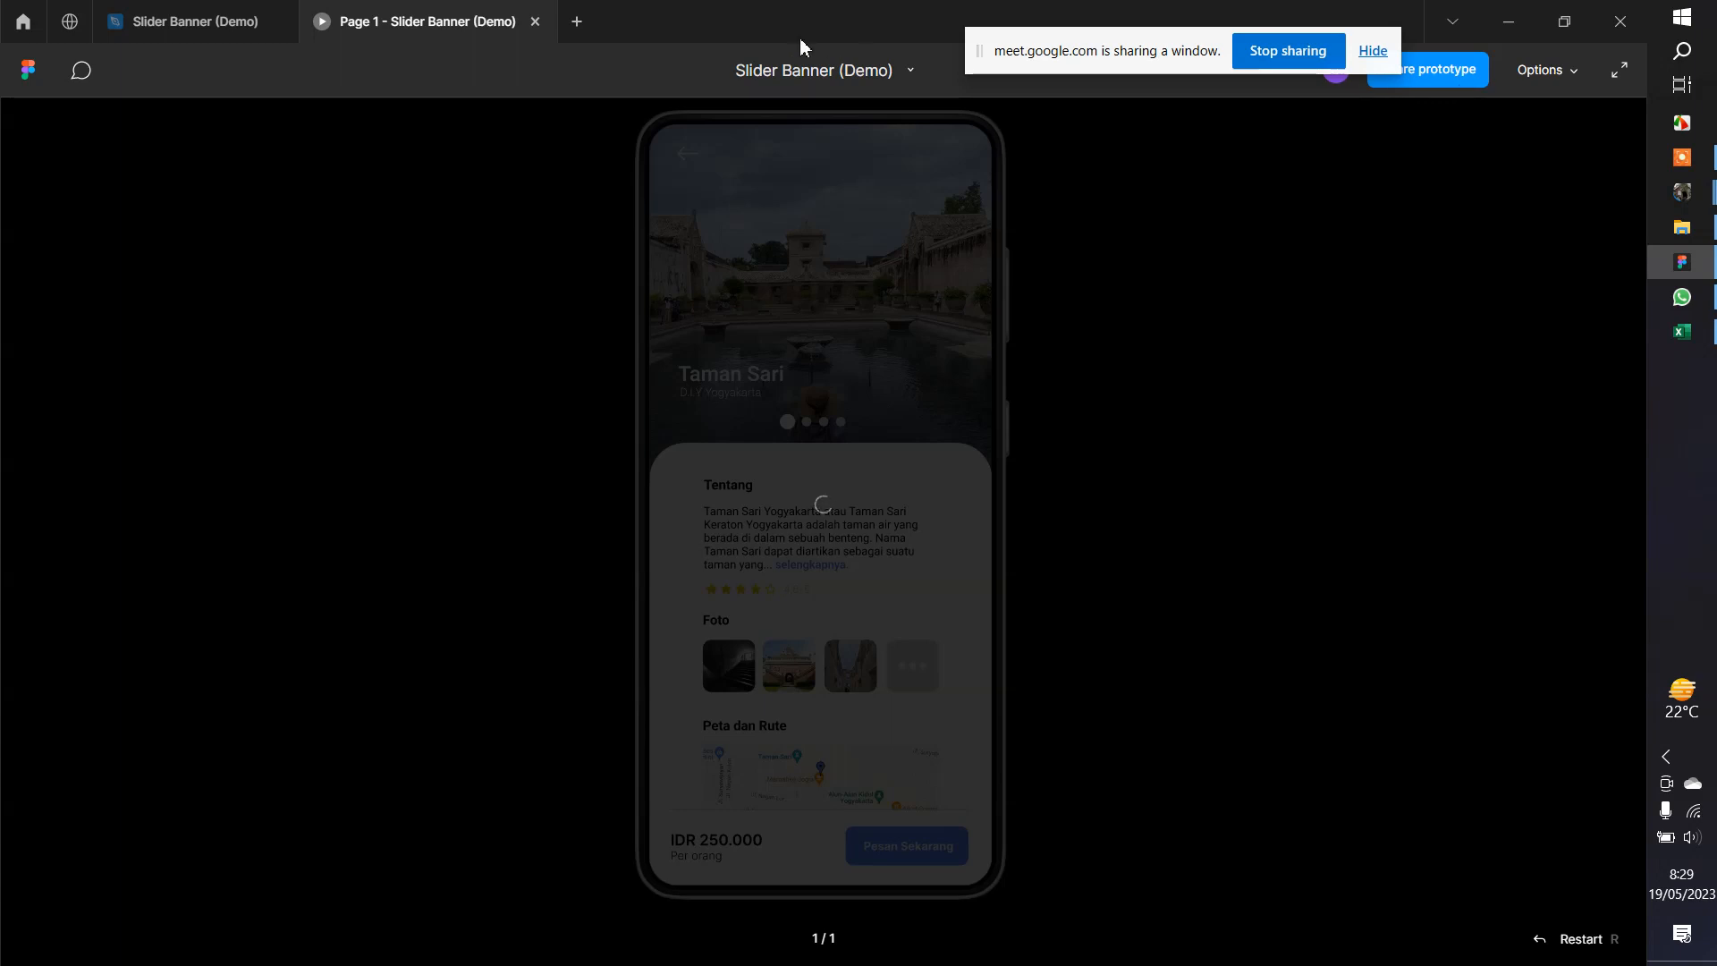
pyautogui.click(533, 25)
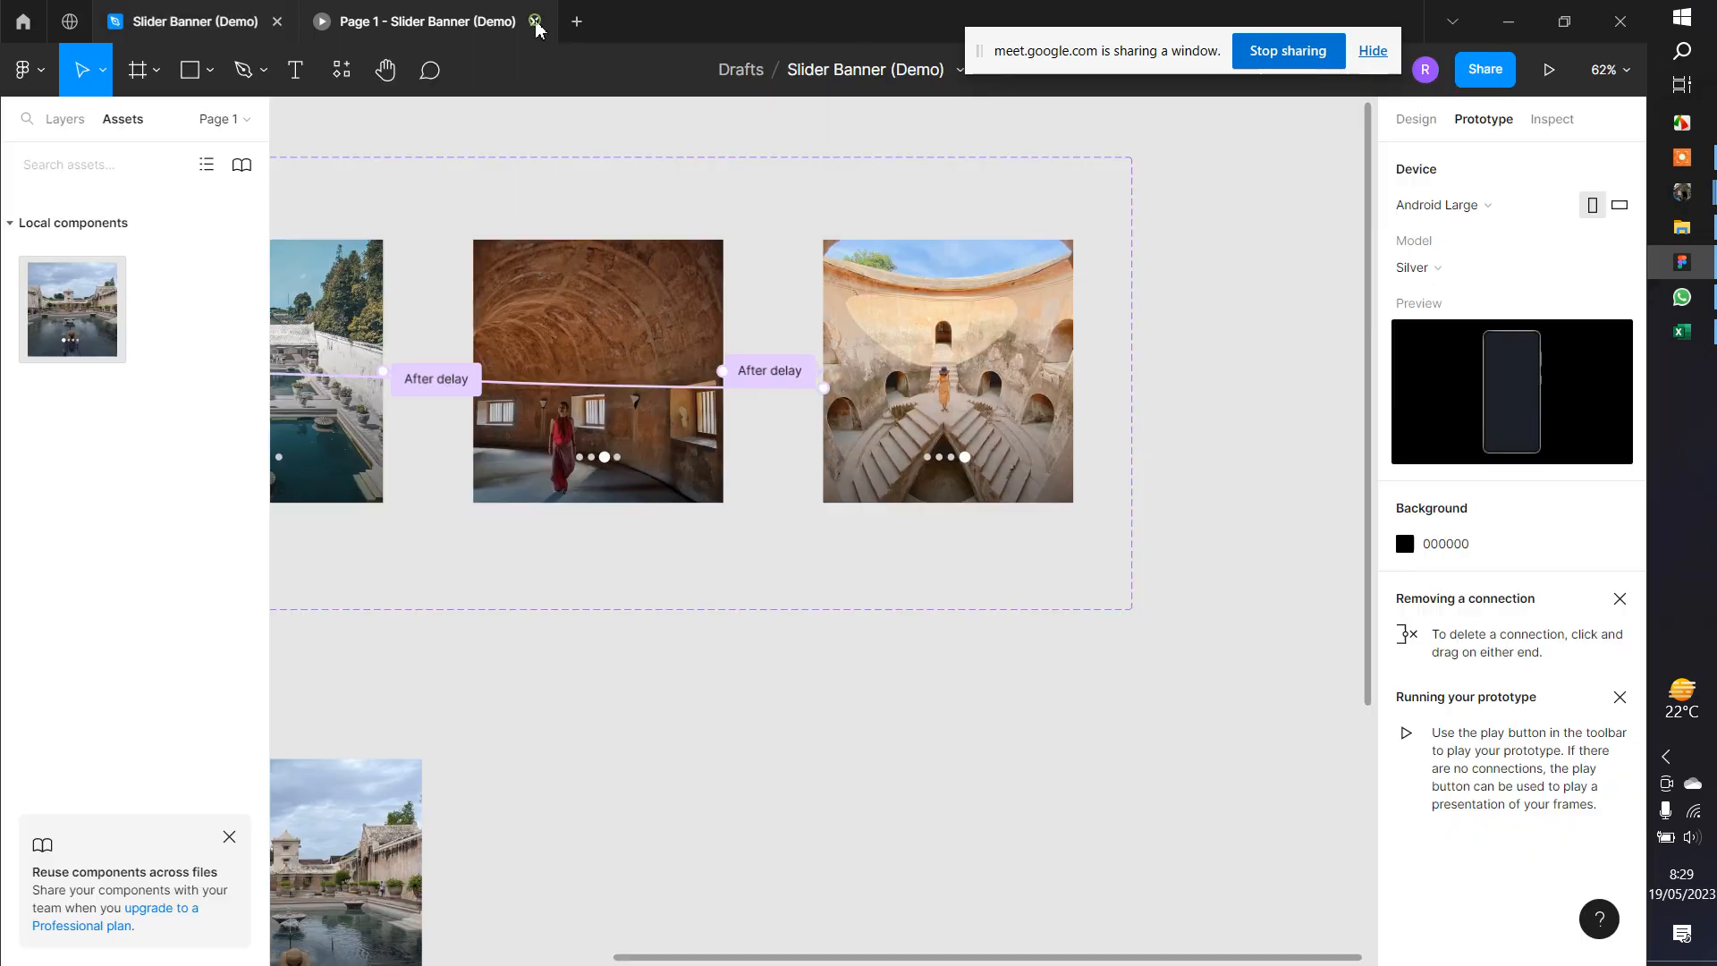
pyautogui.click(1548, 71)
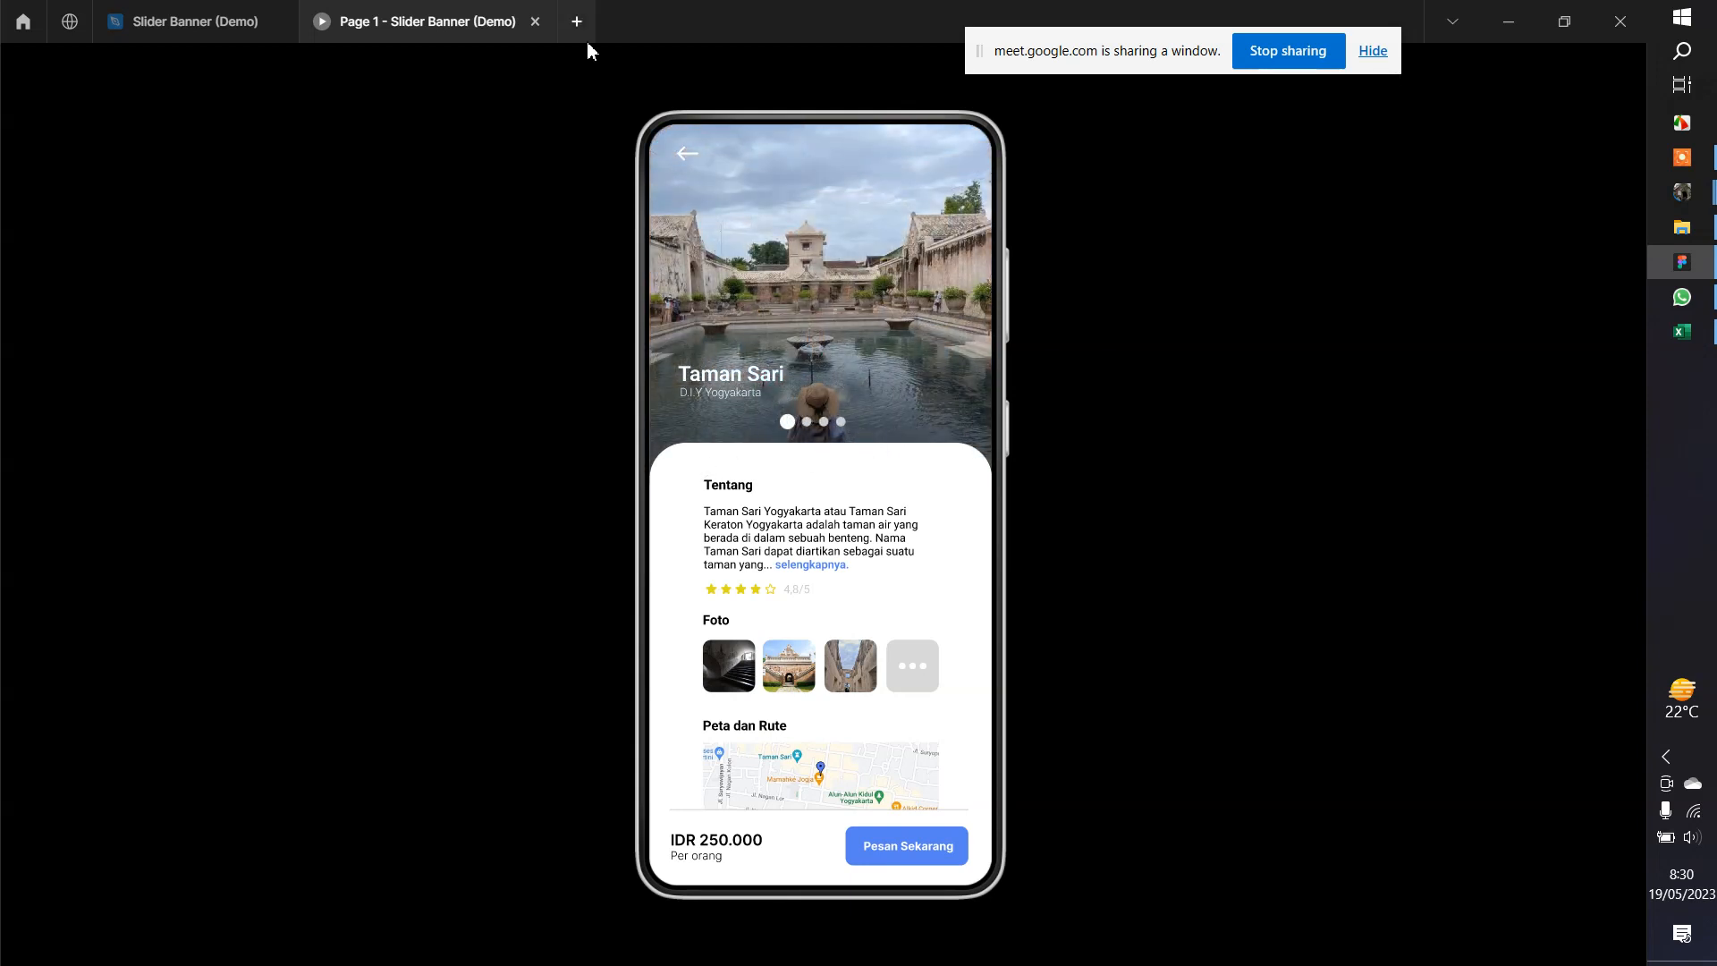
pyautogui.click(534, 22)
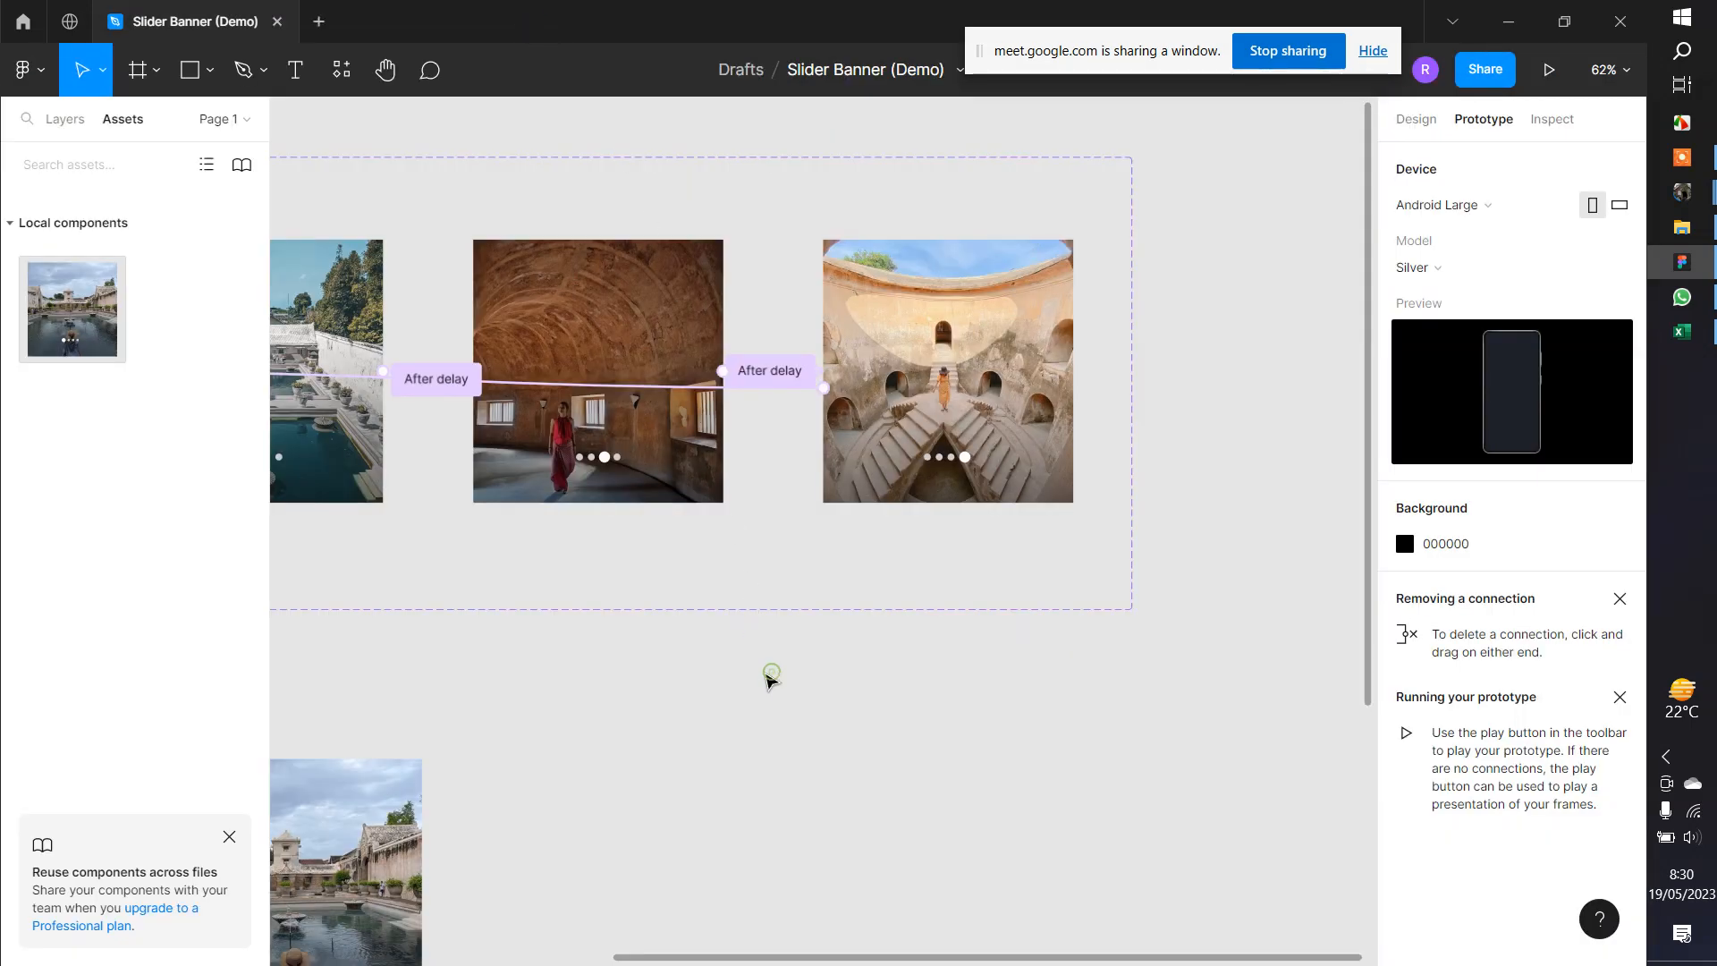
# Review the SLIDER component with its four variants and the delay interactions on the first and second slides
pyautogui.keyDown('ctrl'); pyautogui.scroll(-5, 767, 680); pyautogui.keyUp('ctrl')
pyautogui.moveTo(732, 711); pyautogui.dragTo(930, 572)
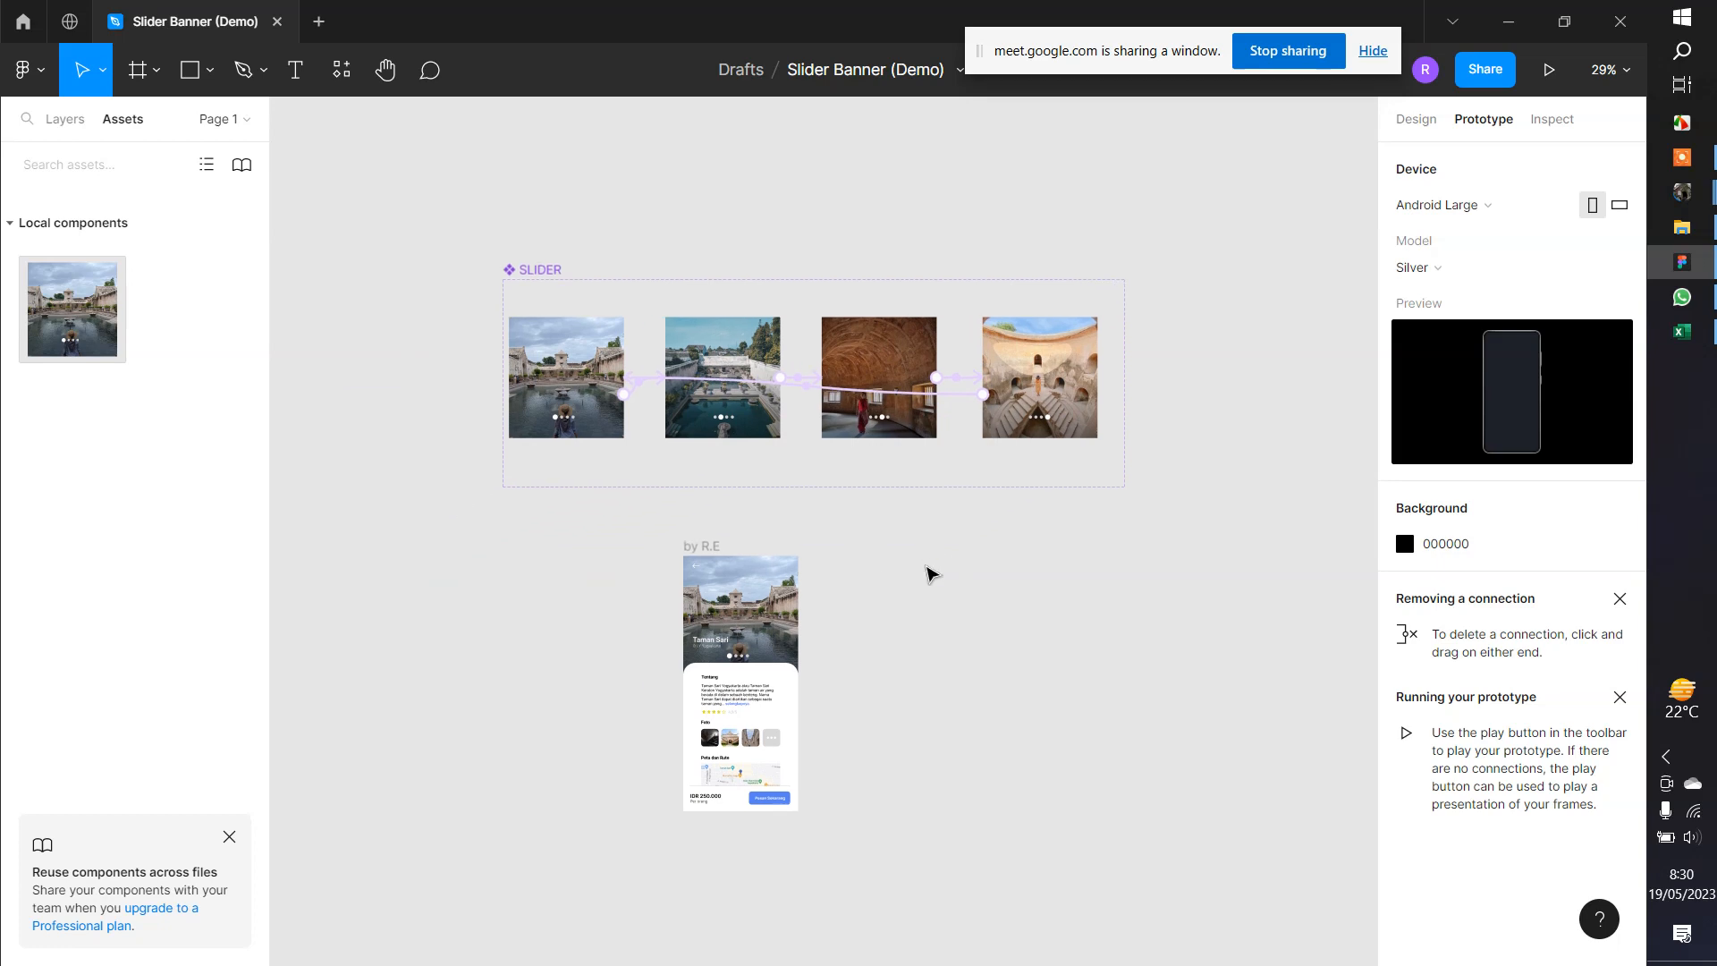
pyautogui.click(550, 270)
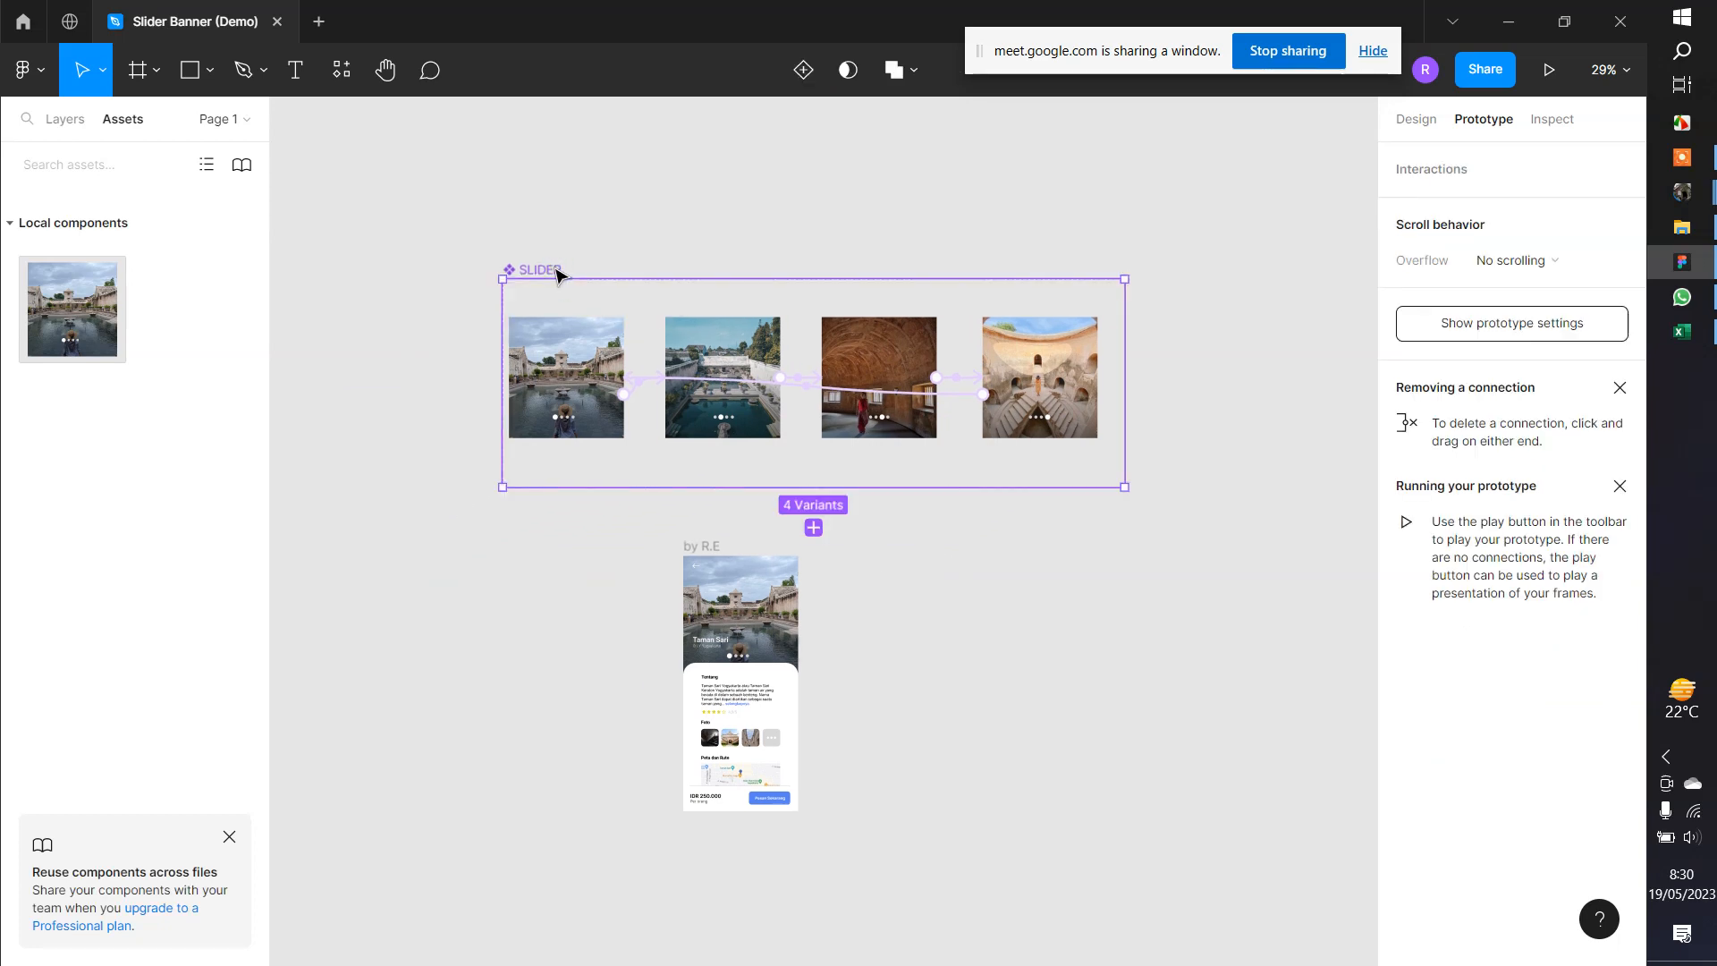
pyautogui.keyDown('ctrl'); pyautogui.scroll(4, 555, 273); pyautogui.keyUp('ctrl')
pyautogui.click(574, 369)
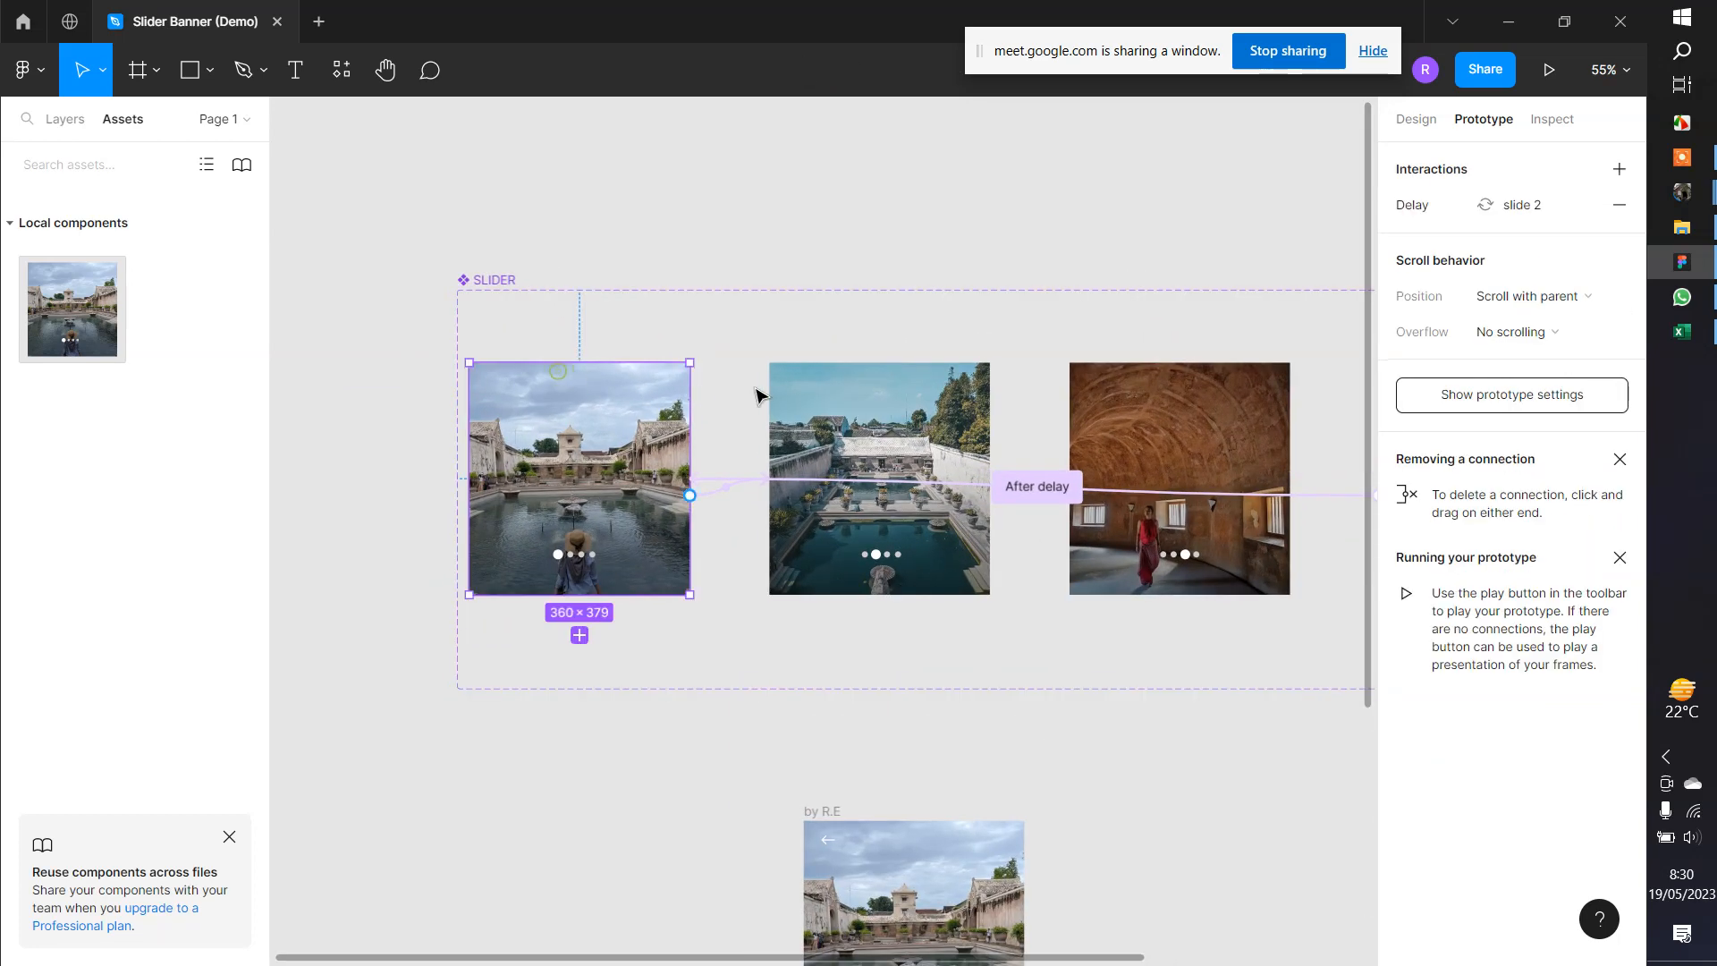
pyautogui.click(783, 397)
pyautogui.keyDown('ctrl'); pyautogui.scroll(-2, 937, 517); pyautogui.keyUp('ctrl')
pyautogui.moveTo(1188, 619); pyautogui.dragTo(1035, 589)
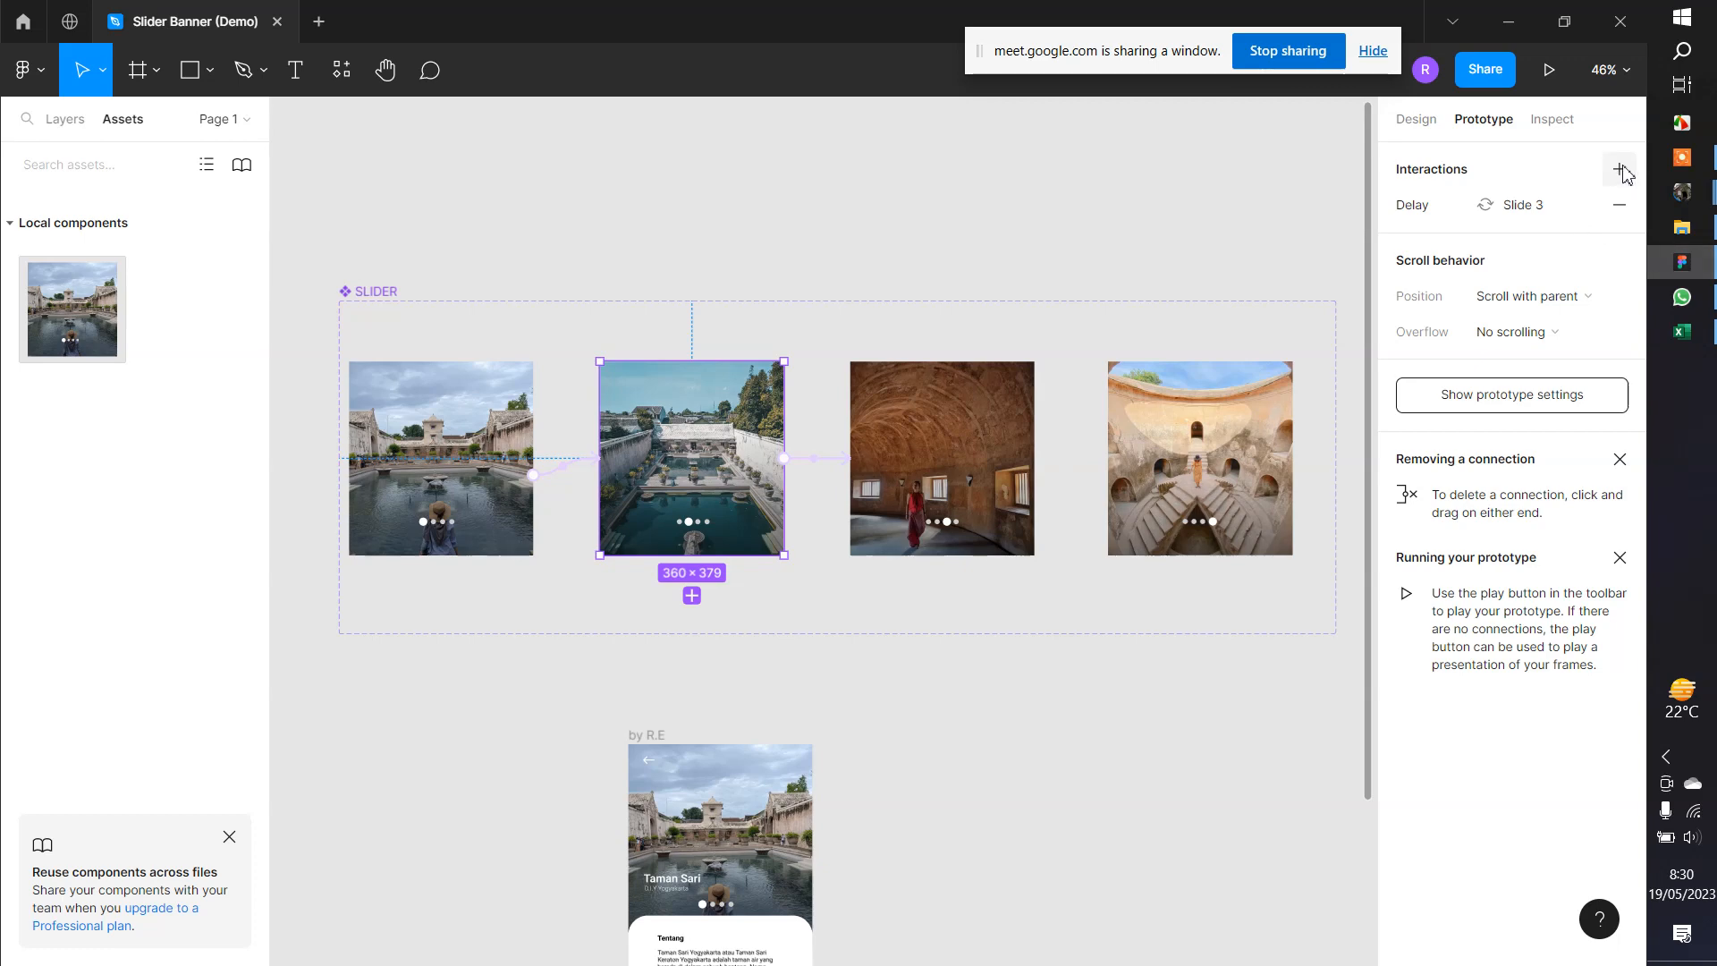
# Add a tap interaction with no action to the first slide
pyautogui.scroll(10, 438, 539)
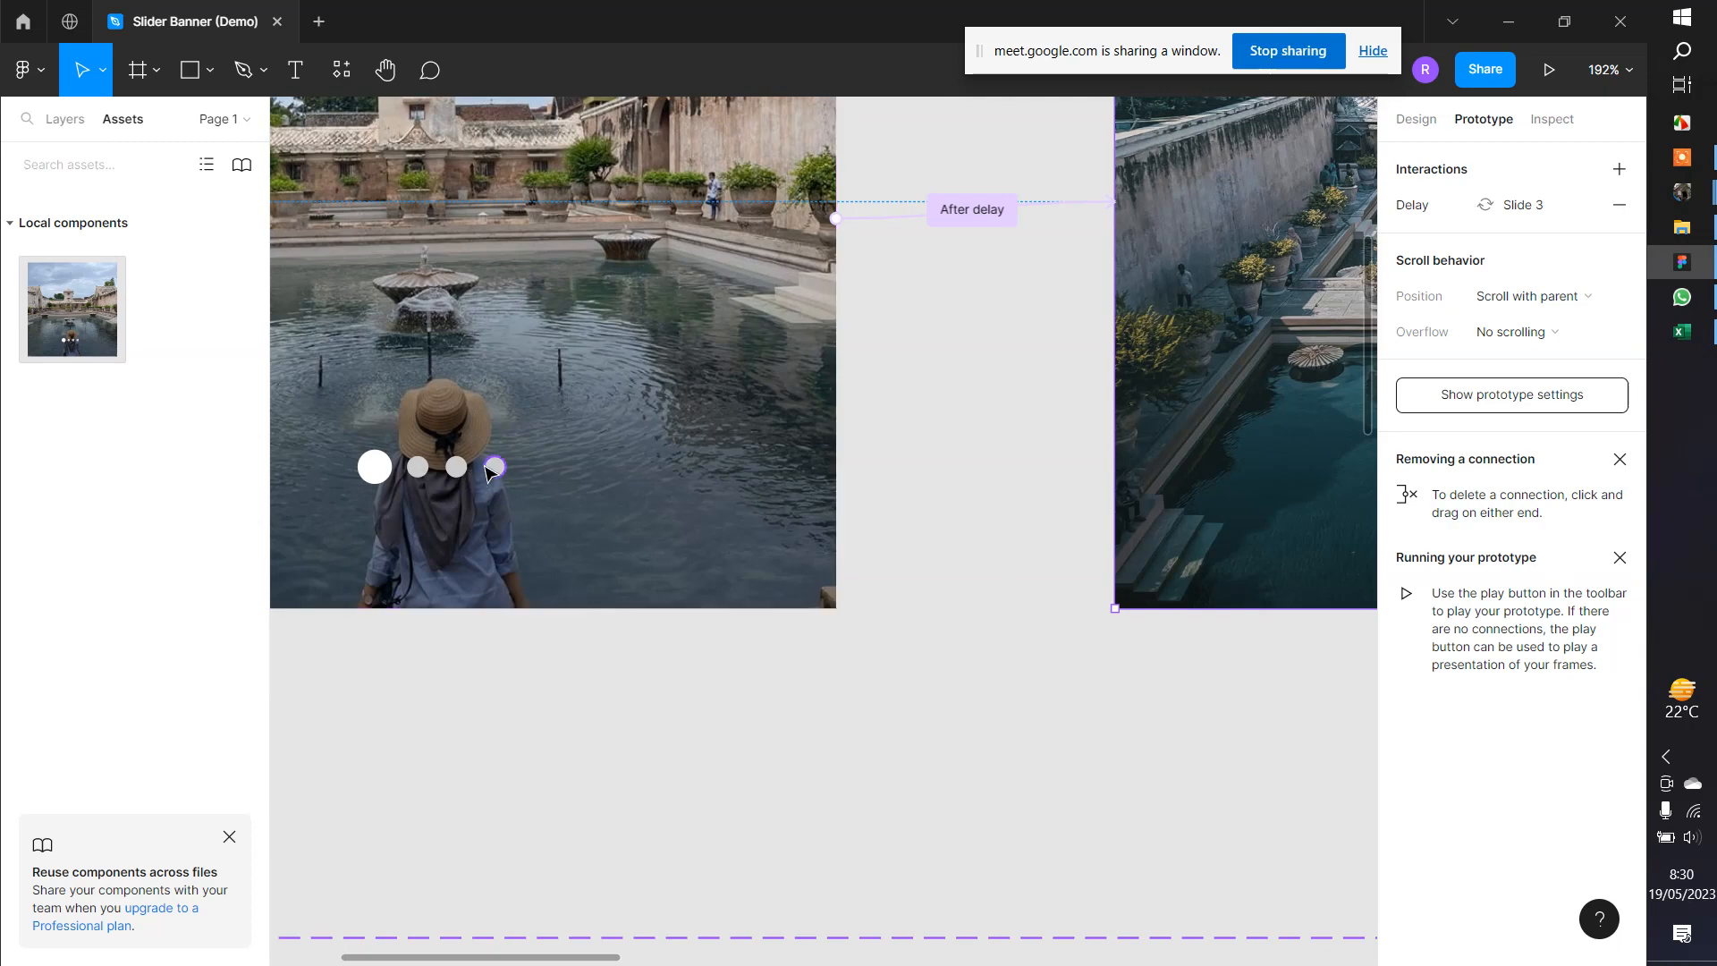
pyautogui.scroll(-6, 487, 472)
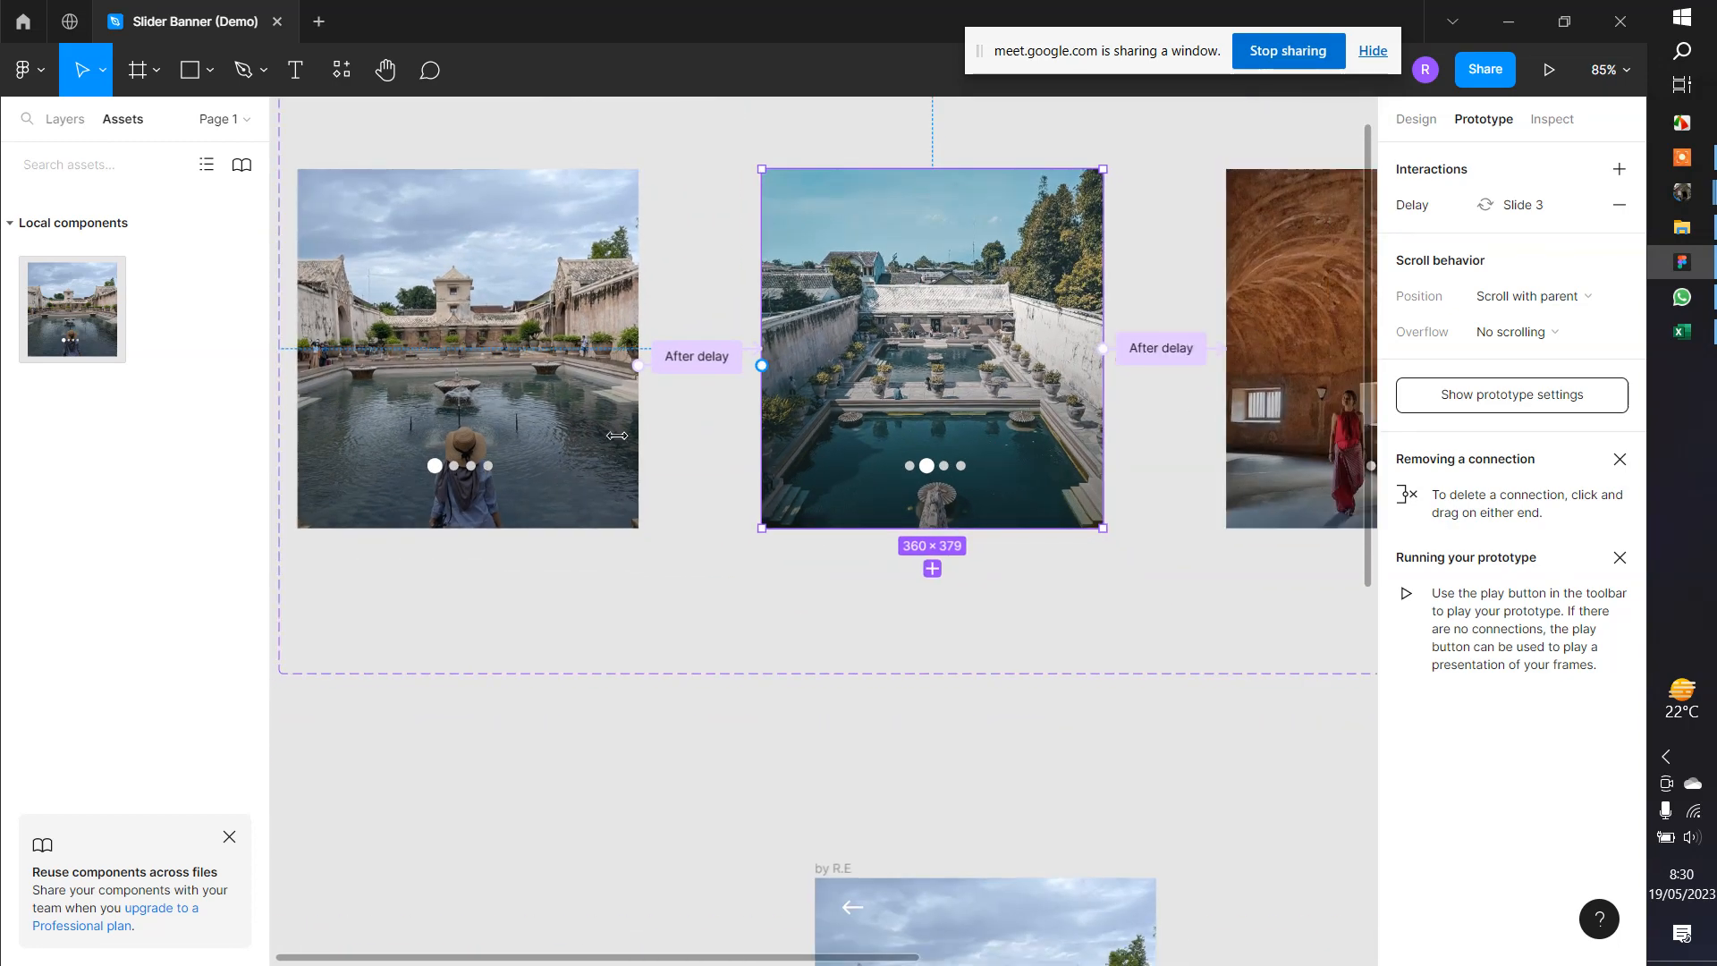
pyautogui.scroll(8, 514, 459)
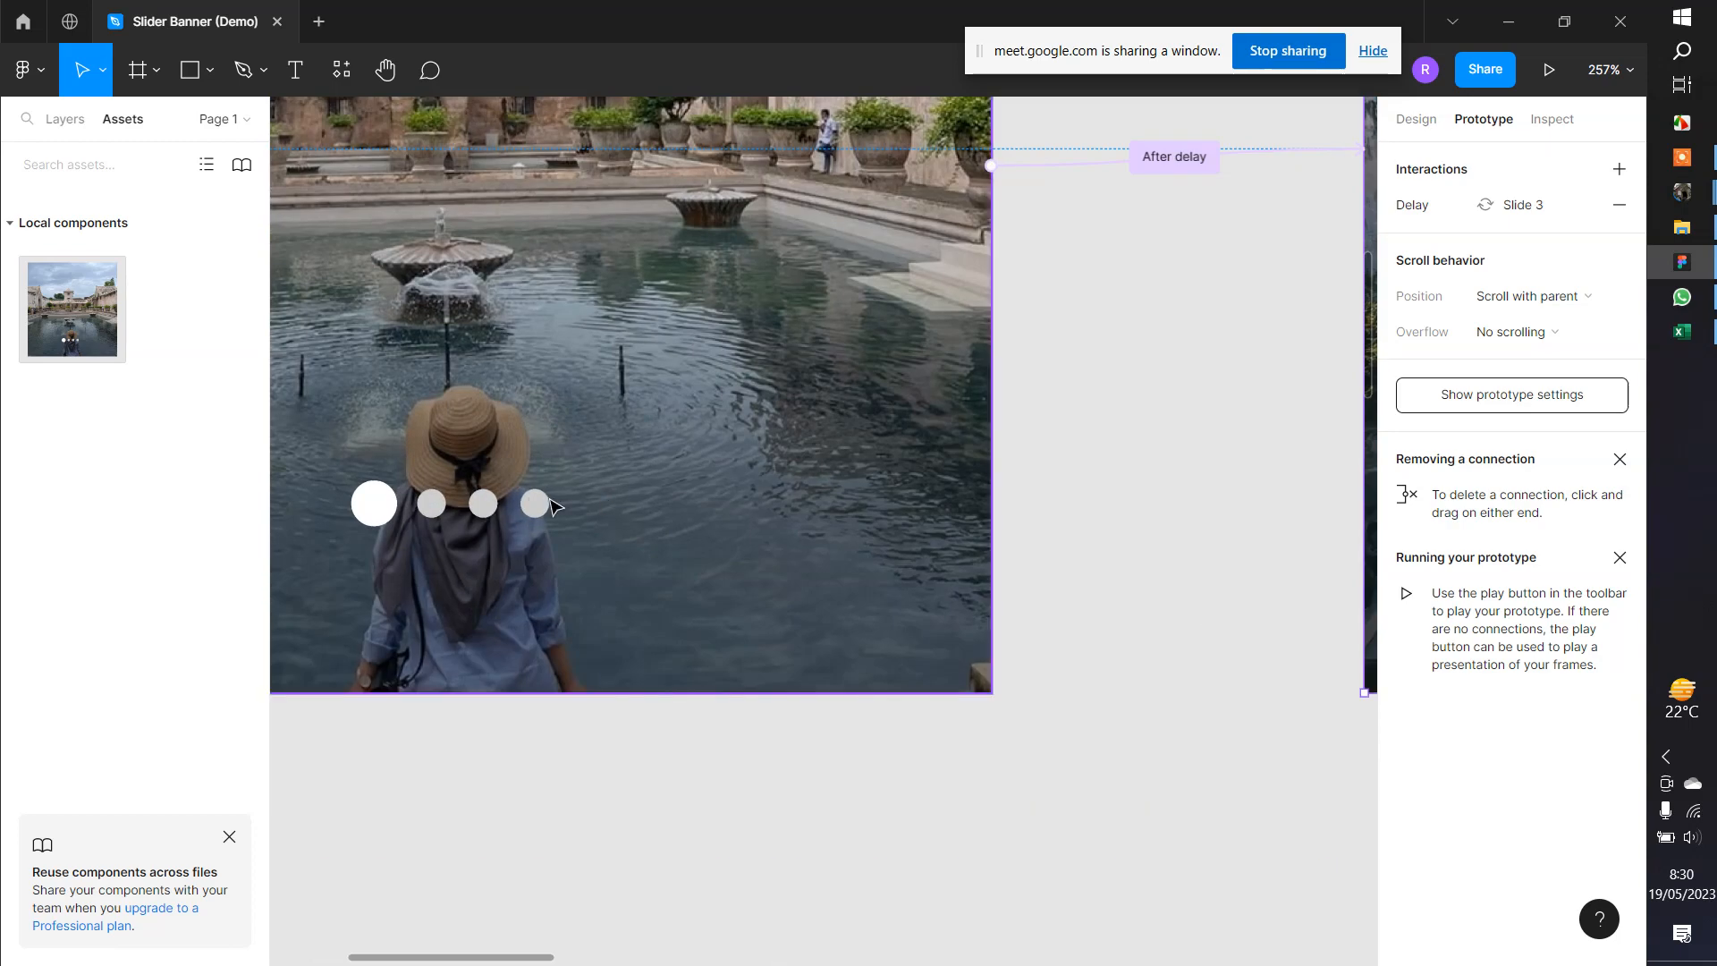
pyautogui.moveTo(549, 505); pyautogui.dragTo(892, 563)
pyautogui.scroll(3, 835, 590)
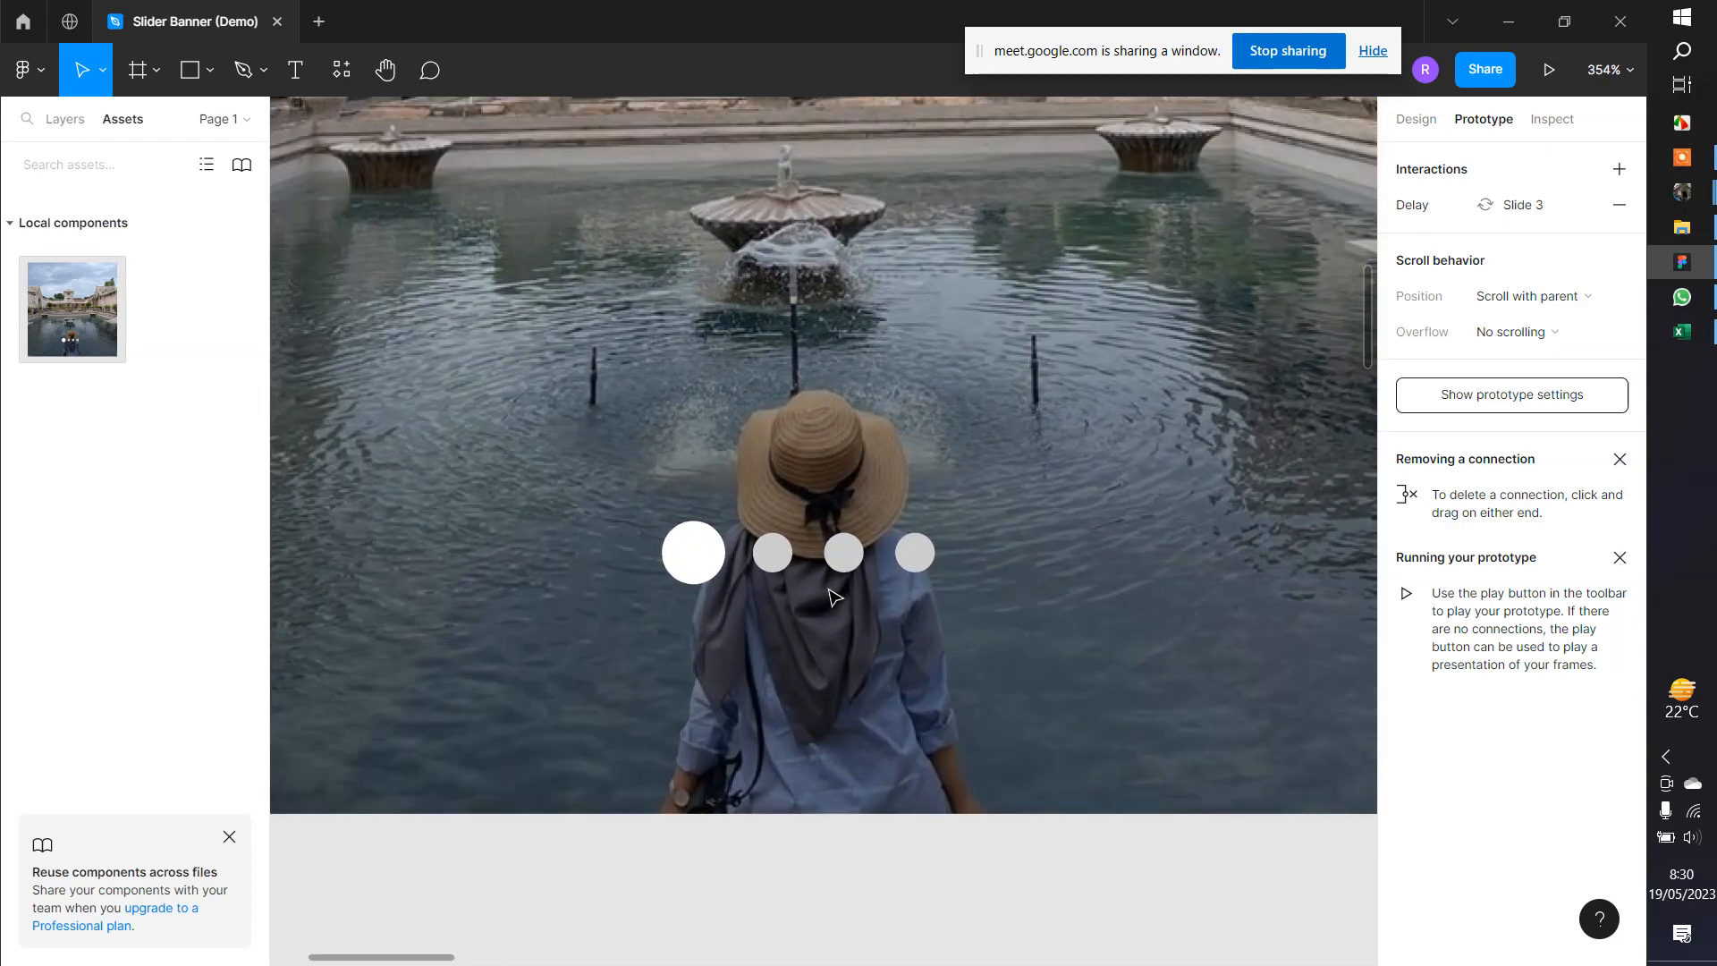
pyautogui.click(779, 557)
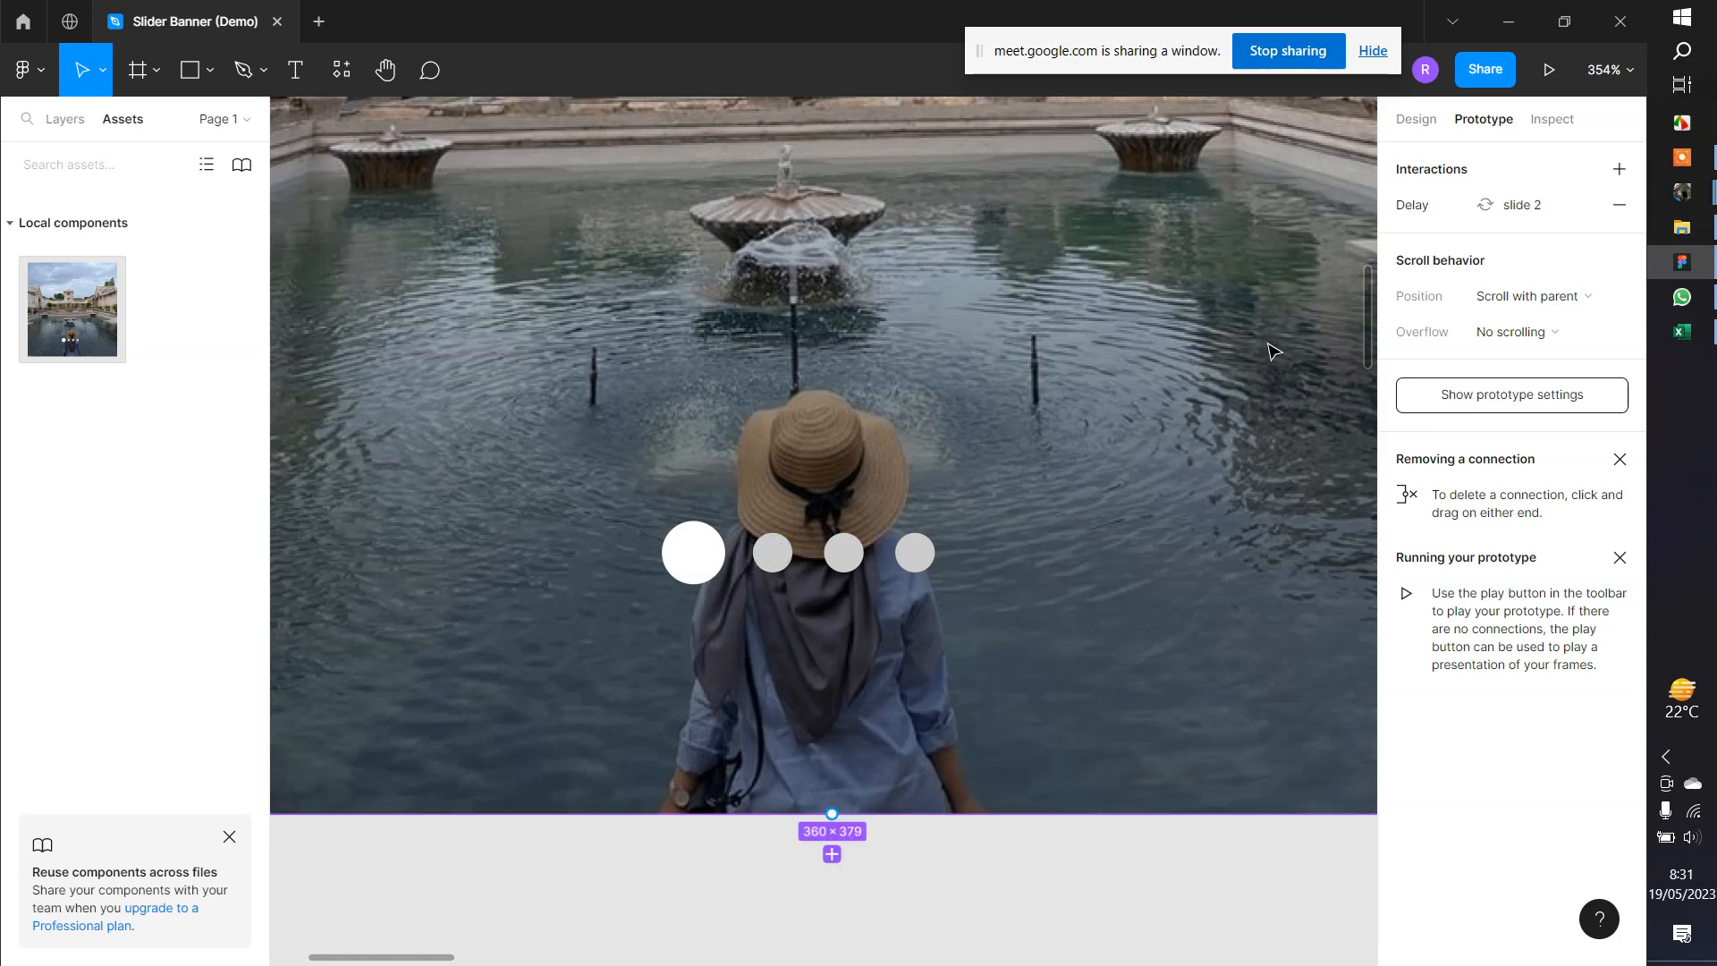
pyautogui.click(1620, 169)
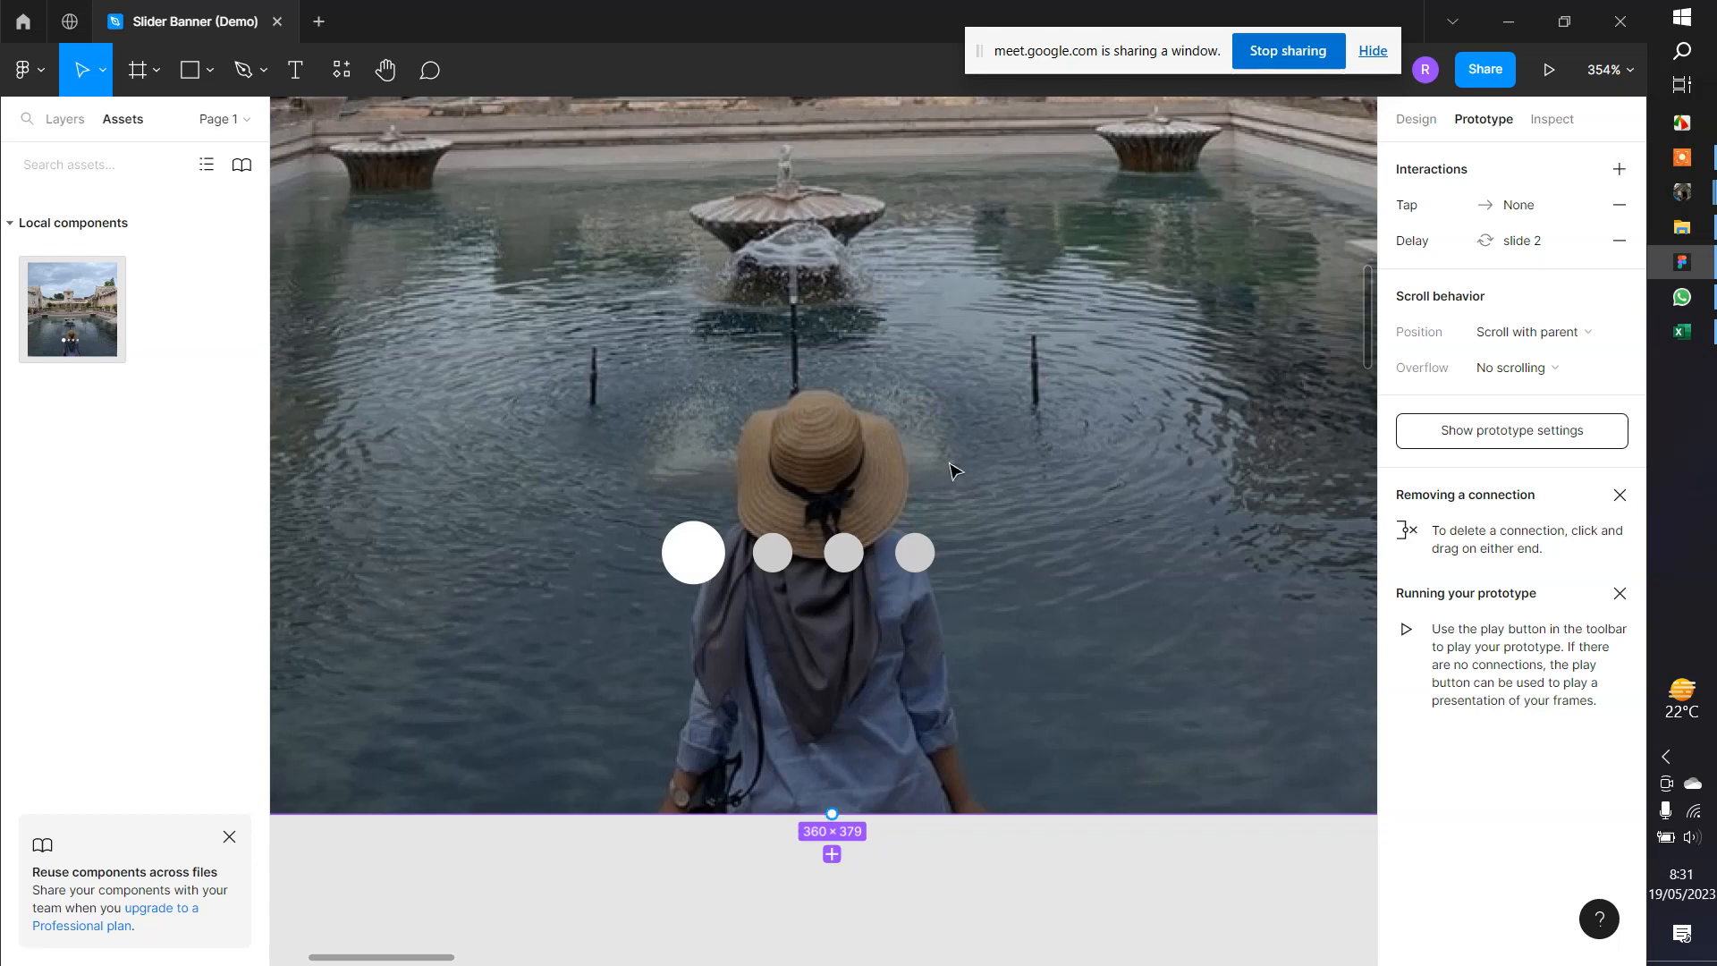
# Connect the second dot on the first slide to the second slide with an on-tap Change to slide 2 interaction
pyautogui.click(772, 559)
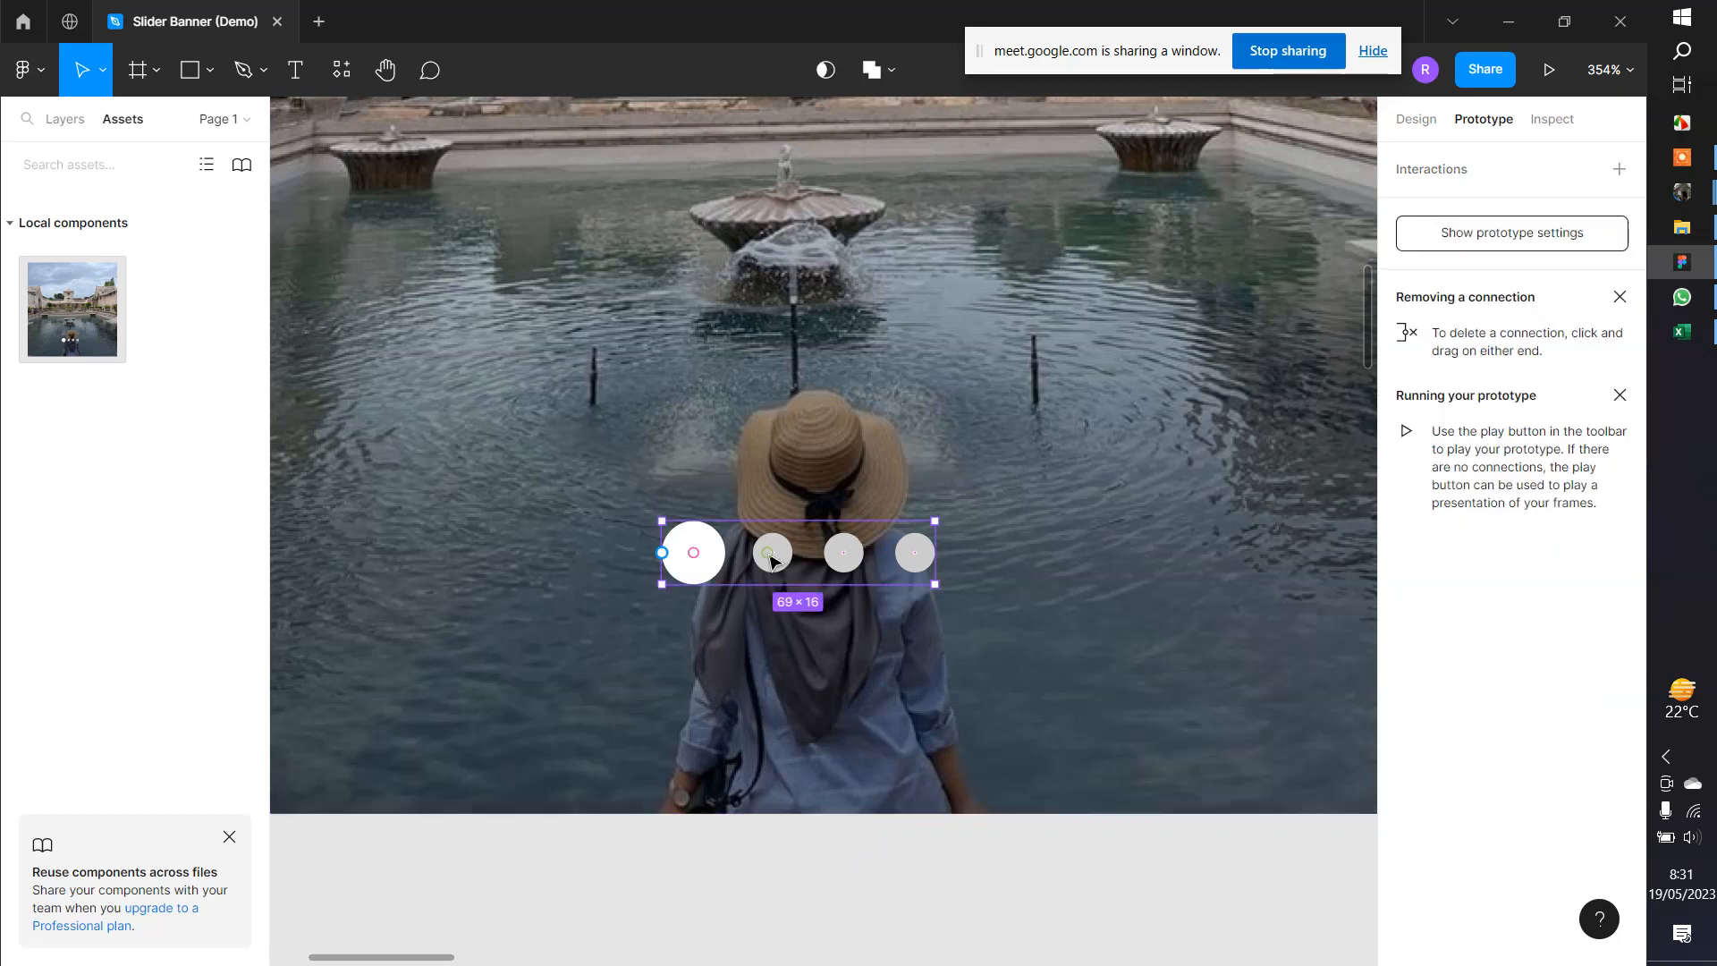
pyautogui.click(772, 559)
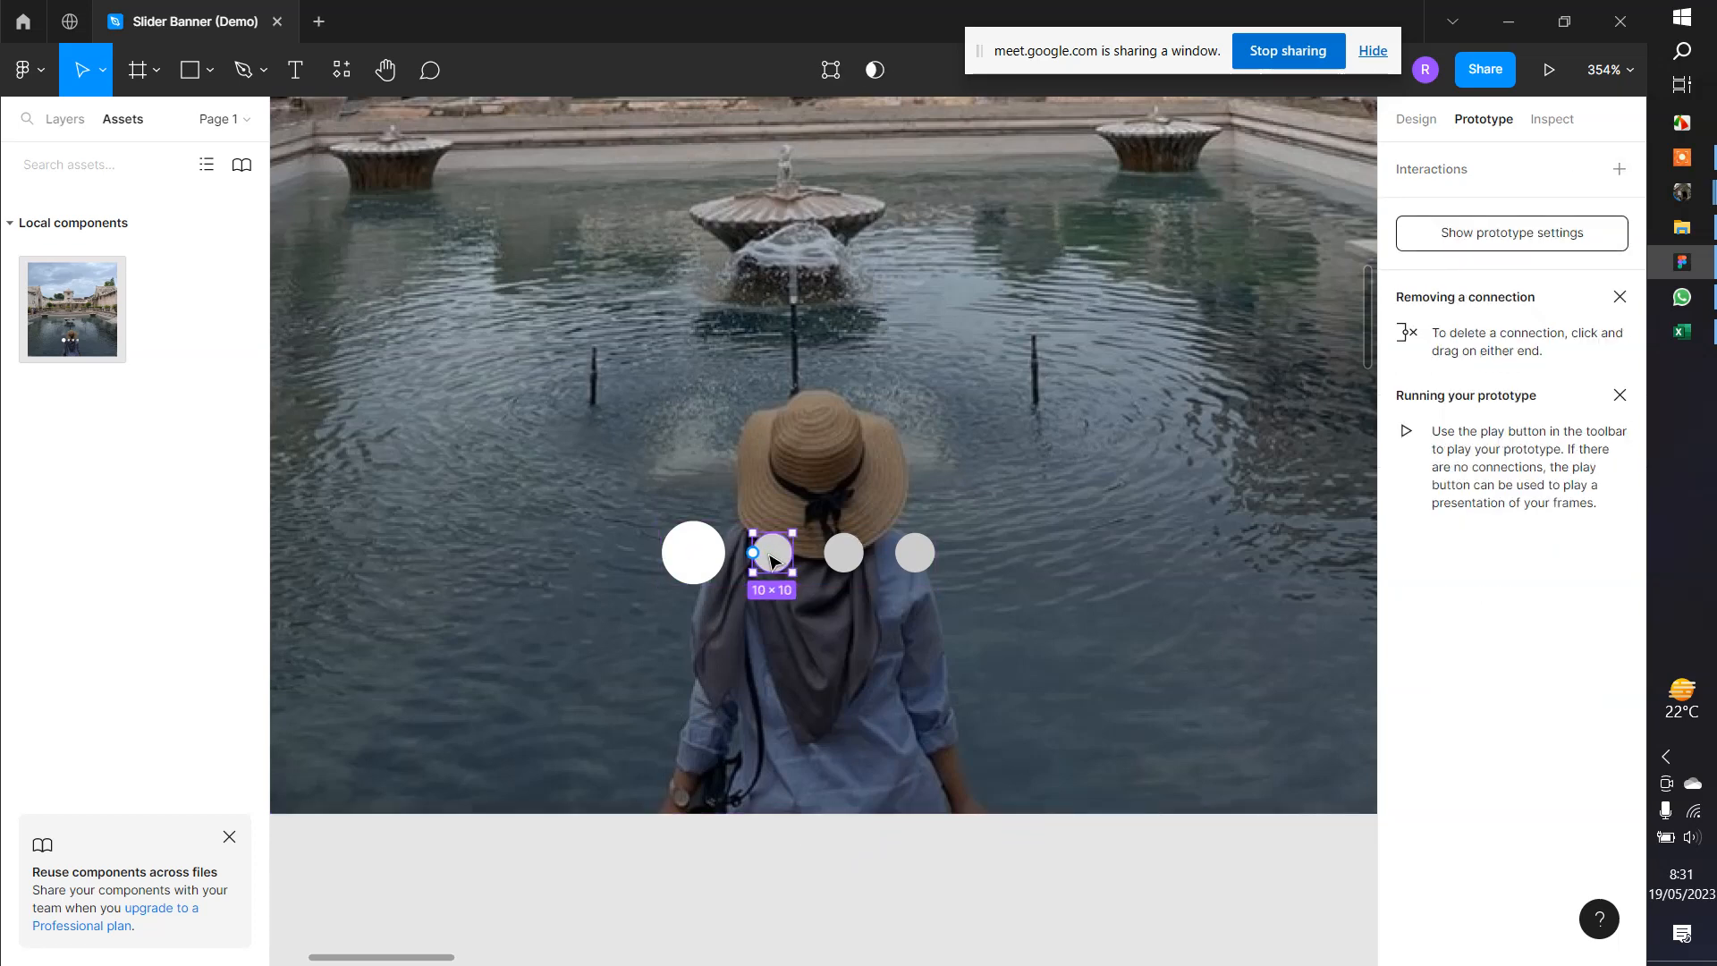
pyautogui.scroll(-5, 773, 560)
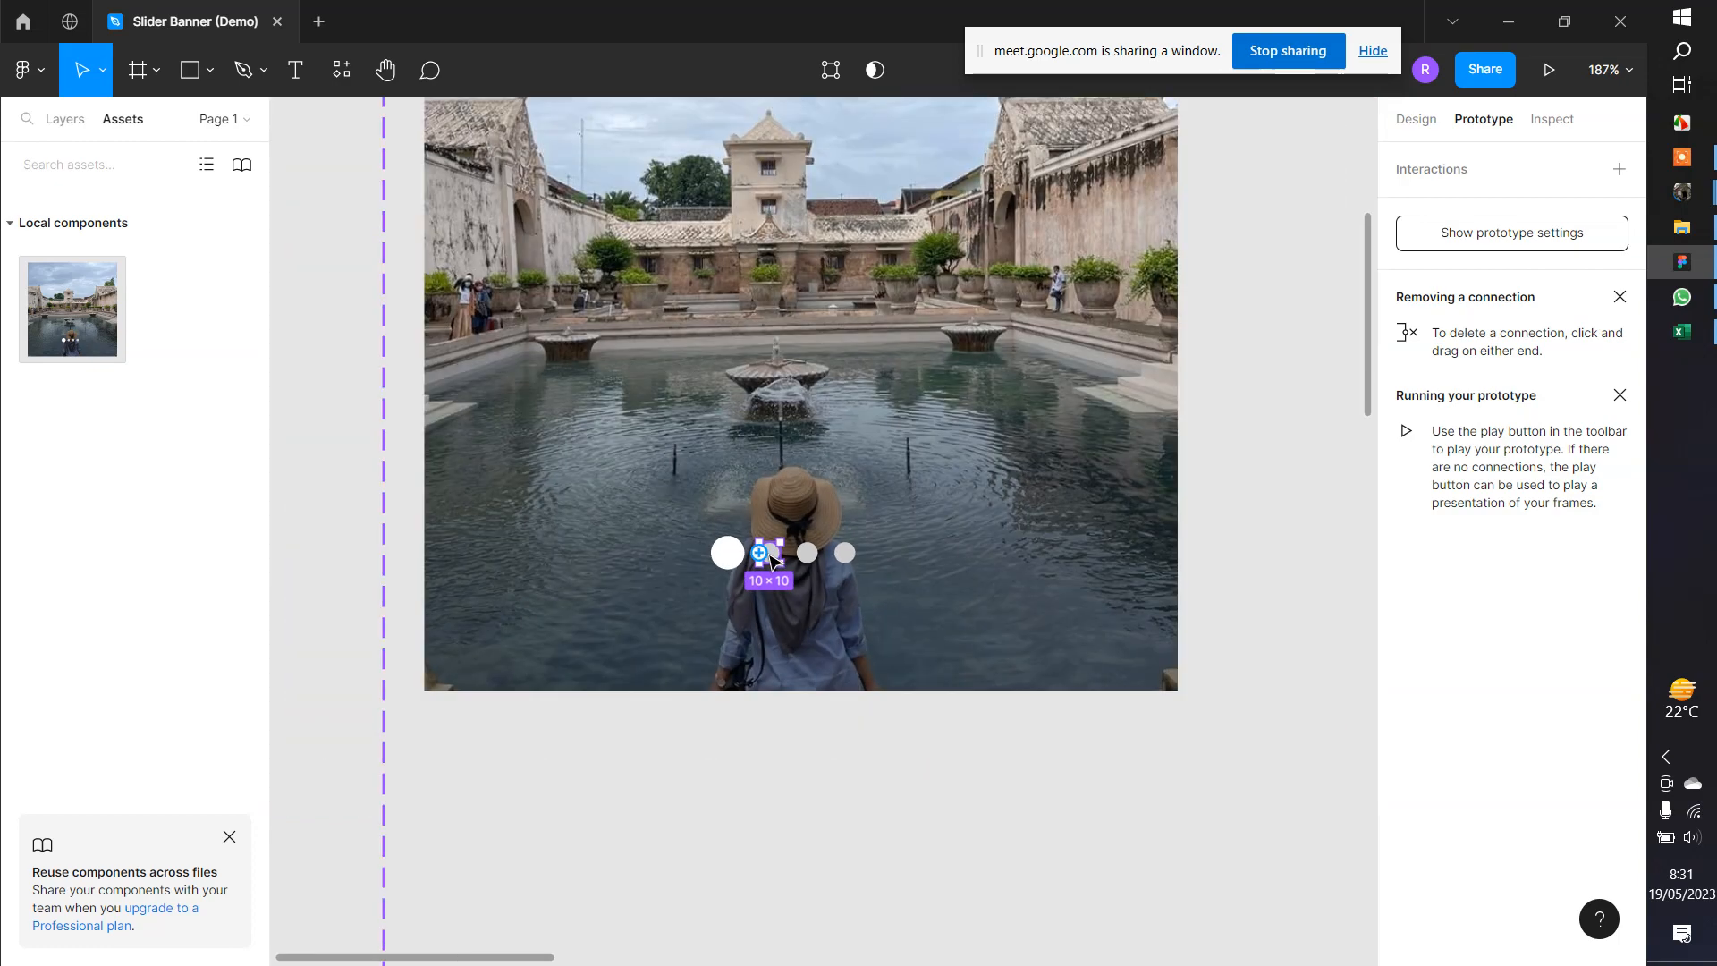
pyautogui.moveTo(765, 554); pyautogui.dragTo(1147, 557)
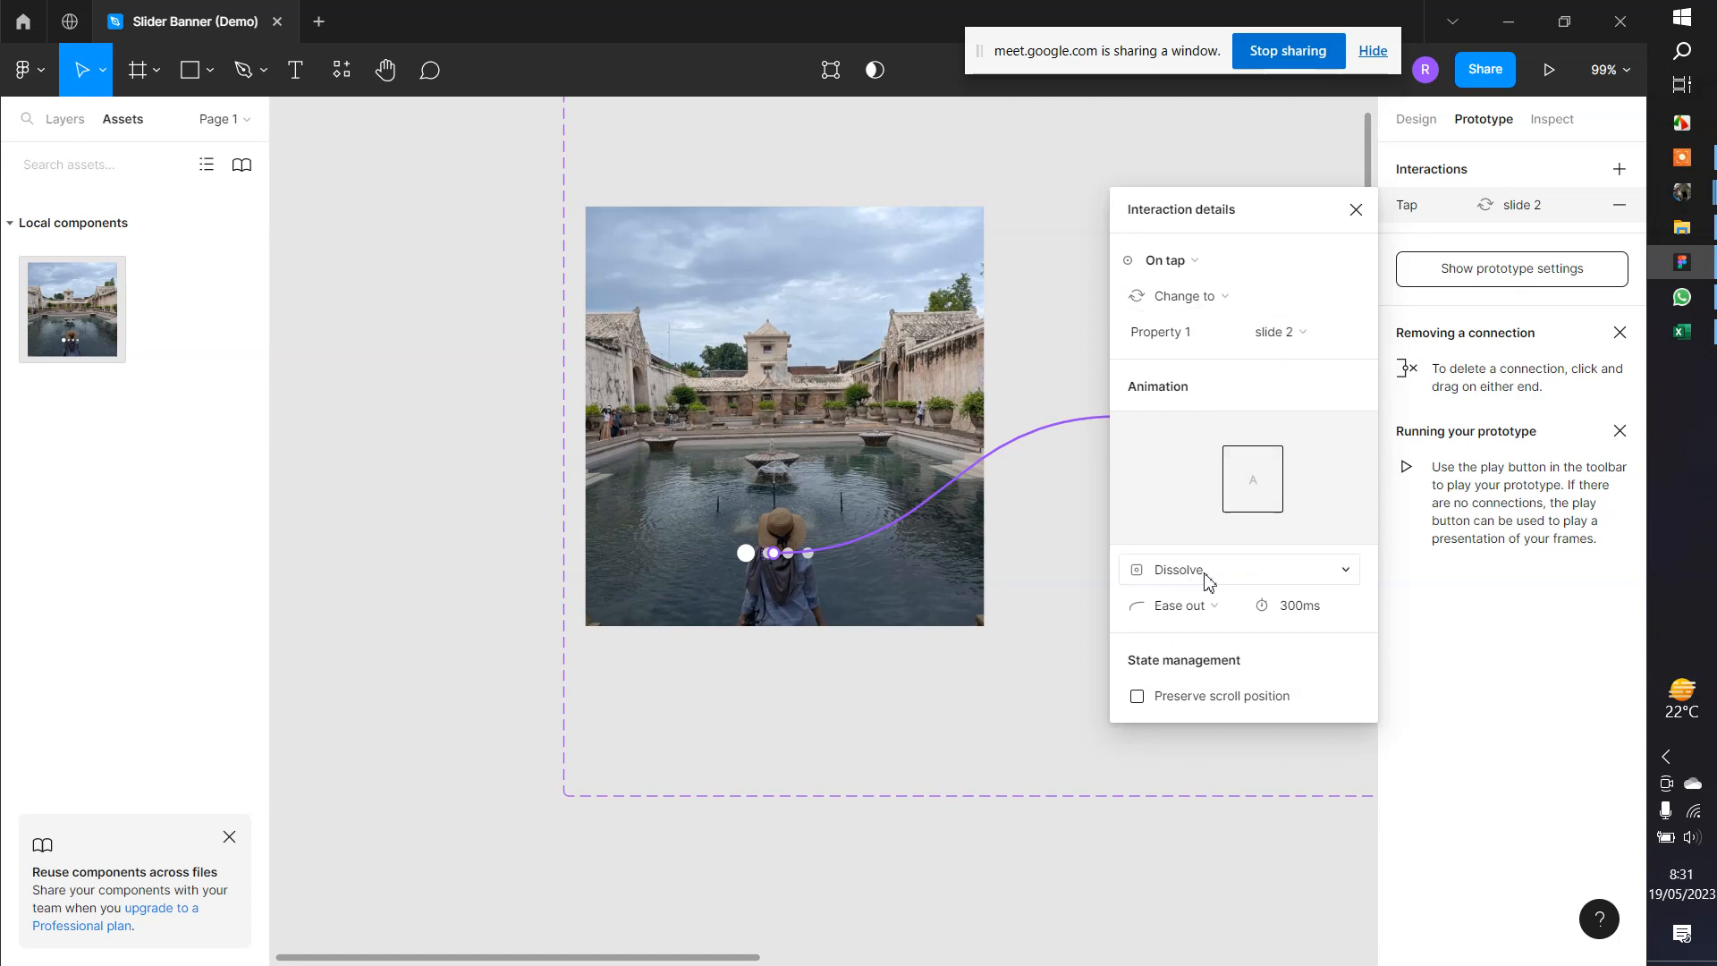
pyautogui.moveTo(1054, 599); pyautogui.dragTo(536, 599)
pyautogui.click(889, 663)
# Connect the third dot on the second slide to the third slide with an on-tap Change to Slide 3 interaction
pyautogui.keyDown('ctrl'); pyautogui.scroll(5, 881, 601); pyautogui.keyUp('ctrl')
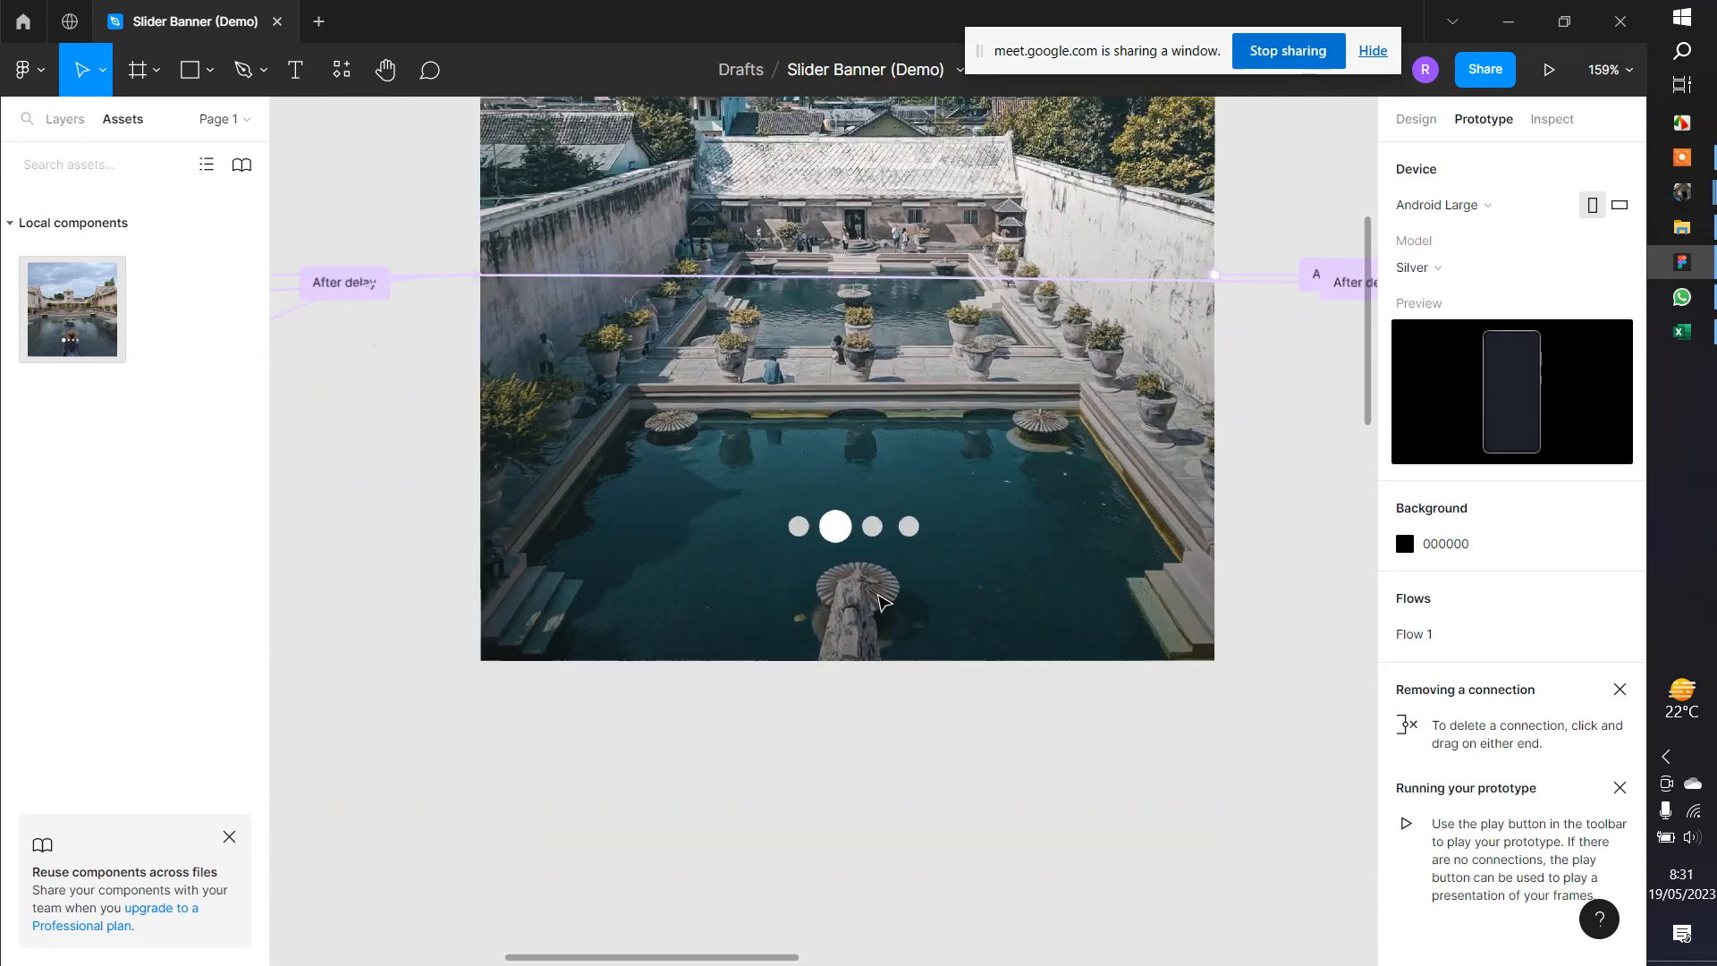
pyautogui.keyDown('ctrl'); pyautogui.scroll(3, 877, 572); pyautogui.keyUp('ctrl')
pyautogui.click(871, 521)
pyautogui.click(872, 519)
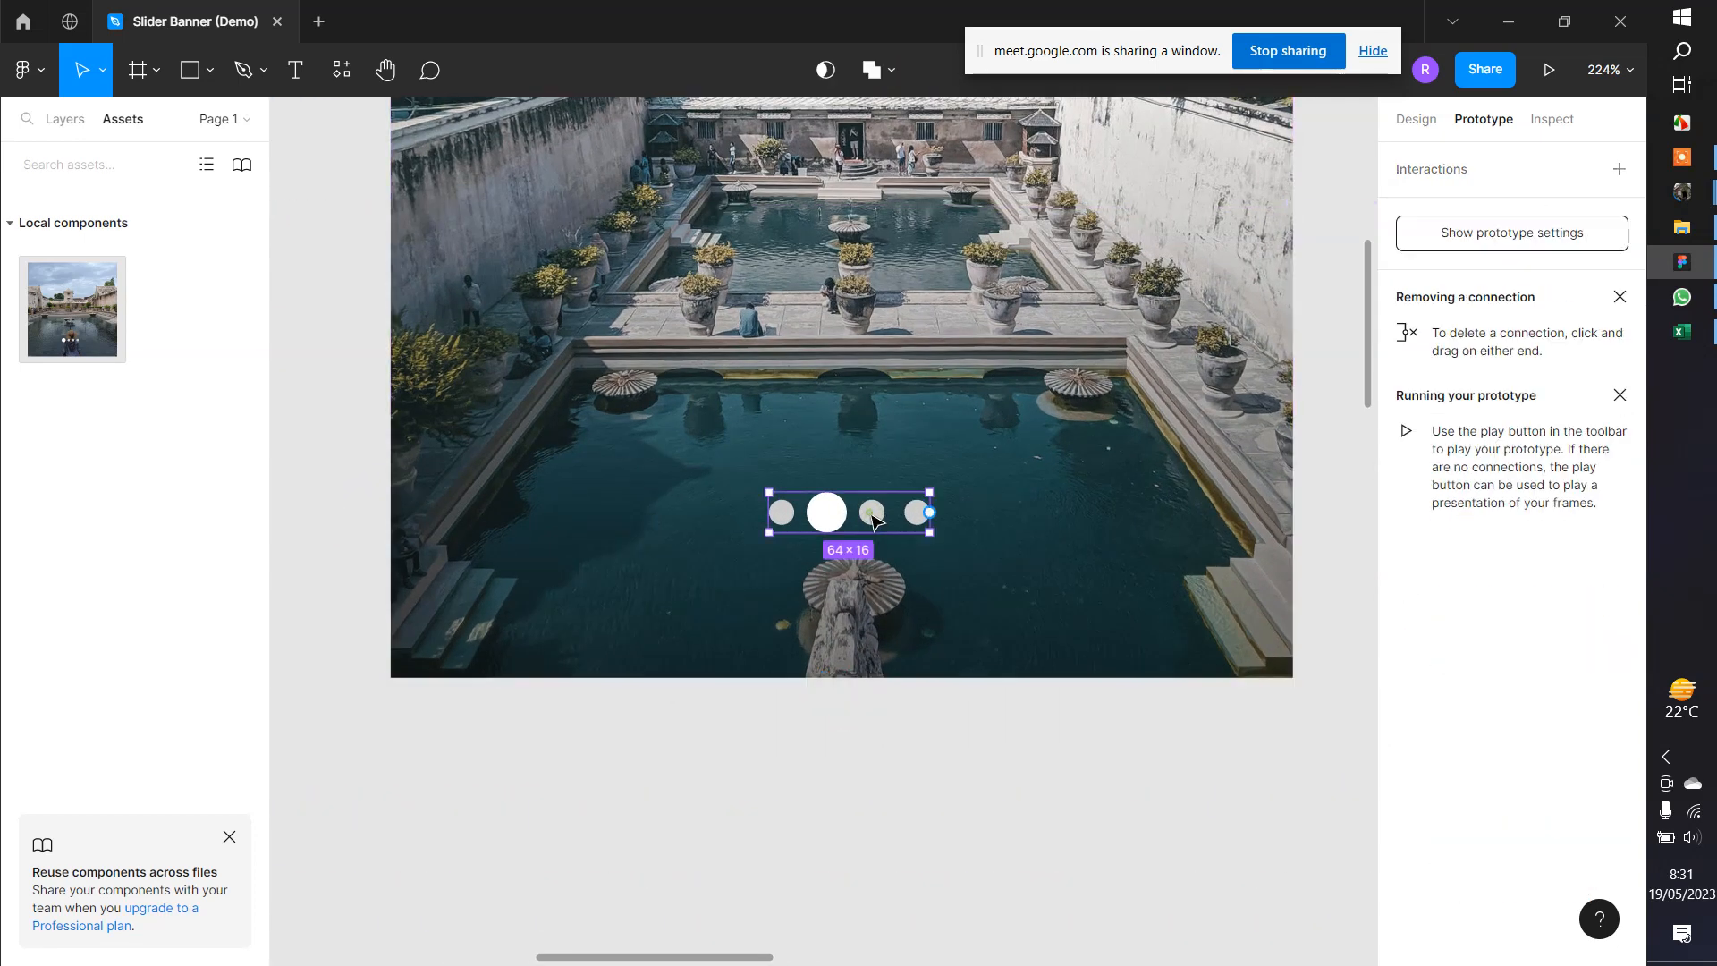
pyautogui.click(873, 517)
pyautogui.keyDown('ctrl'); pyautogui.scroll(-1, 876, 517); pyautogui.keyUp('ctrl')
pyautogui.keyDown('ctrl'); pyautogui.scroll(-4, 877, 516); pyautogui.keyUp('ctrl')
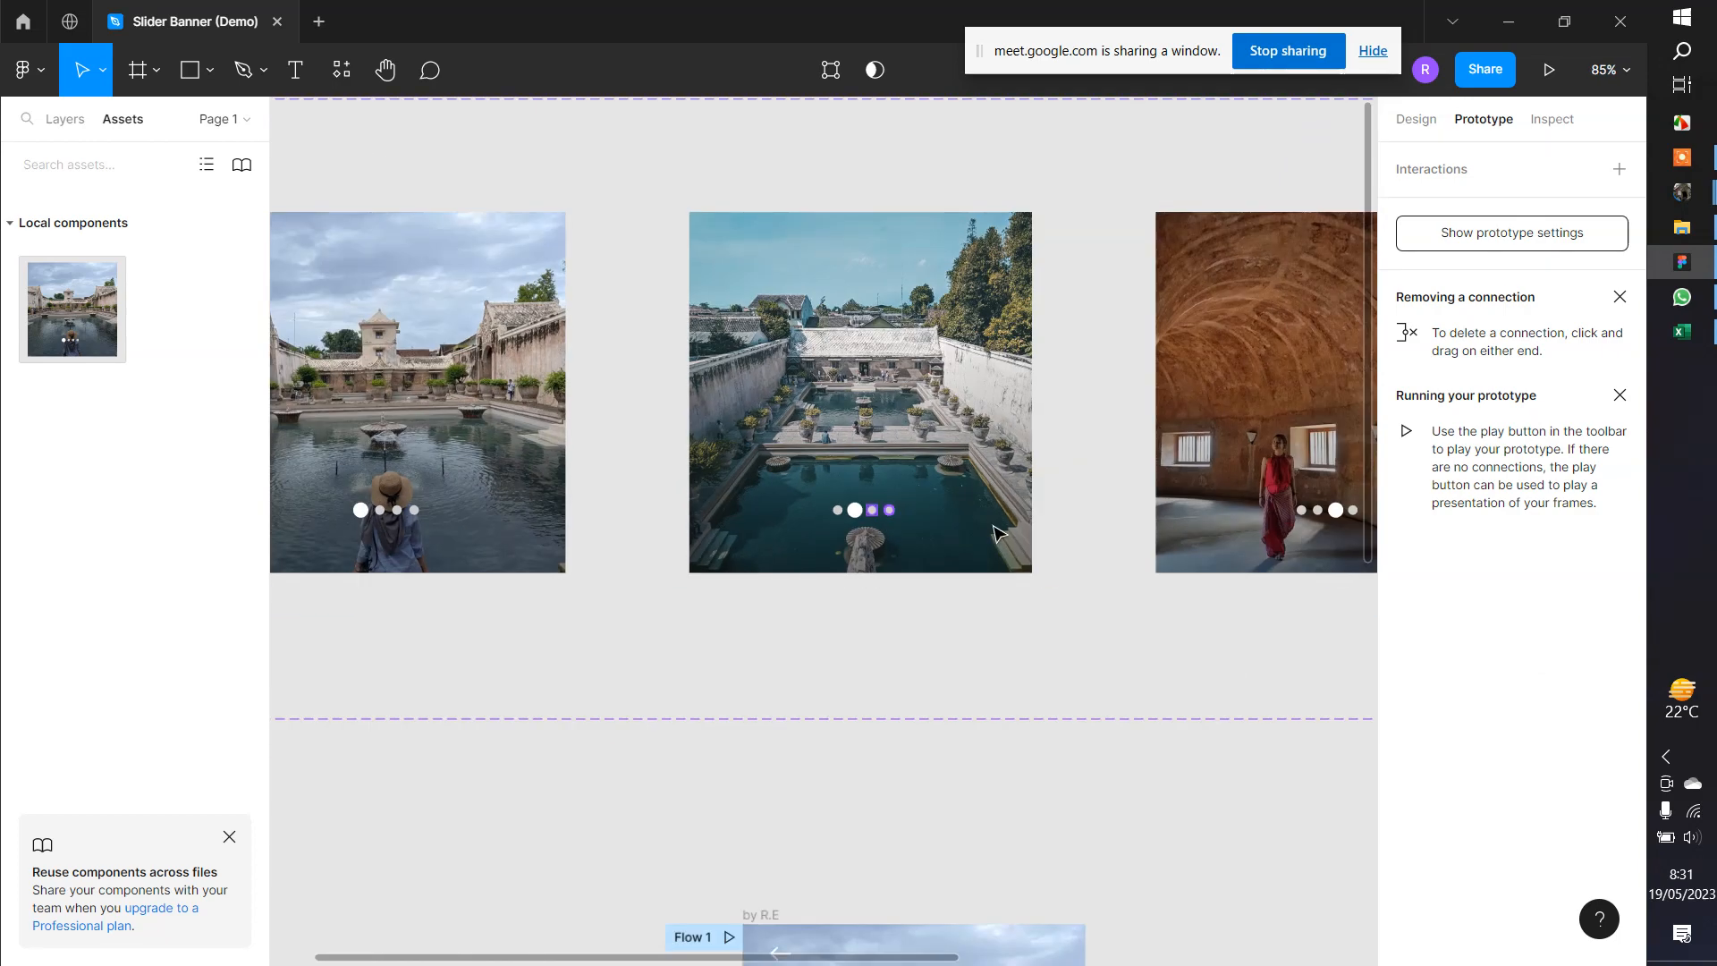
pyautogui.hscroll(2, 831, 518)
pyautogui.keyDown('ctrl'); pyautogui.scroll(4, 790, 523); pyautogui.keyUp('ctrl')
pyautogui.keyDown('ctrl'); pyautogui.scroll(1, 789, 523); pyautogui.keyUp('ctrl')
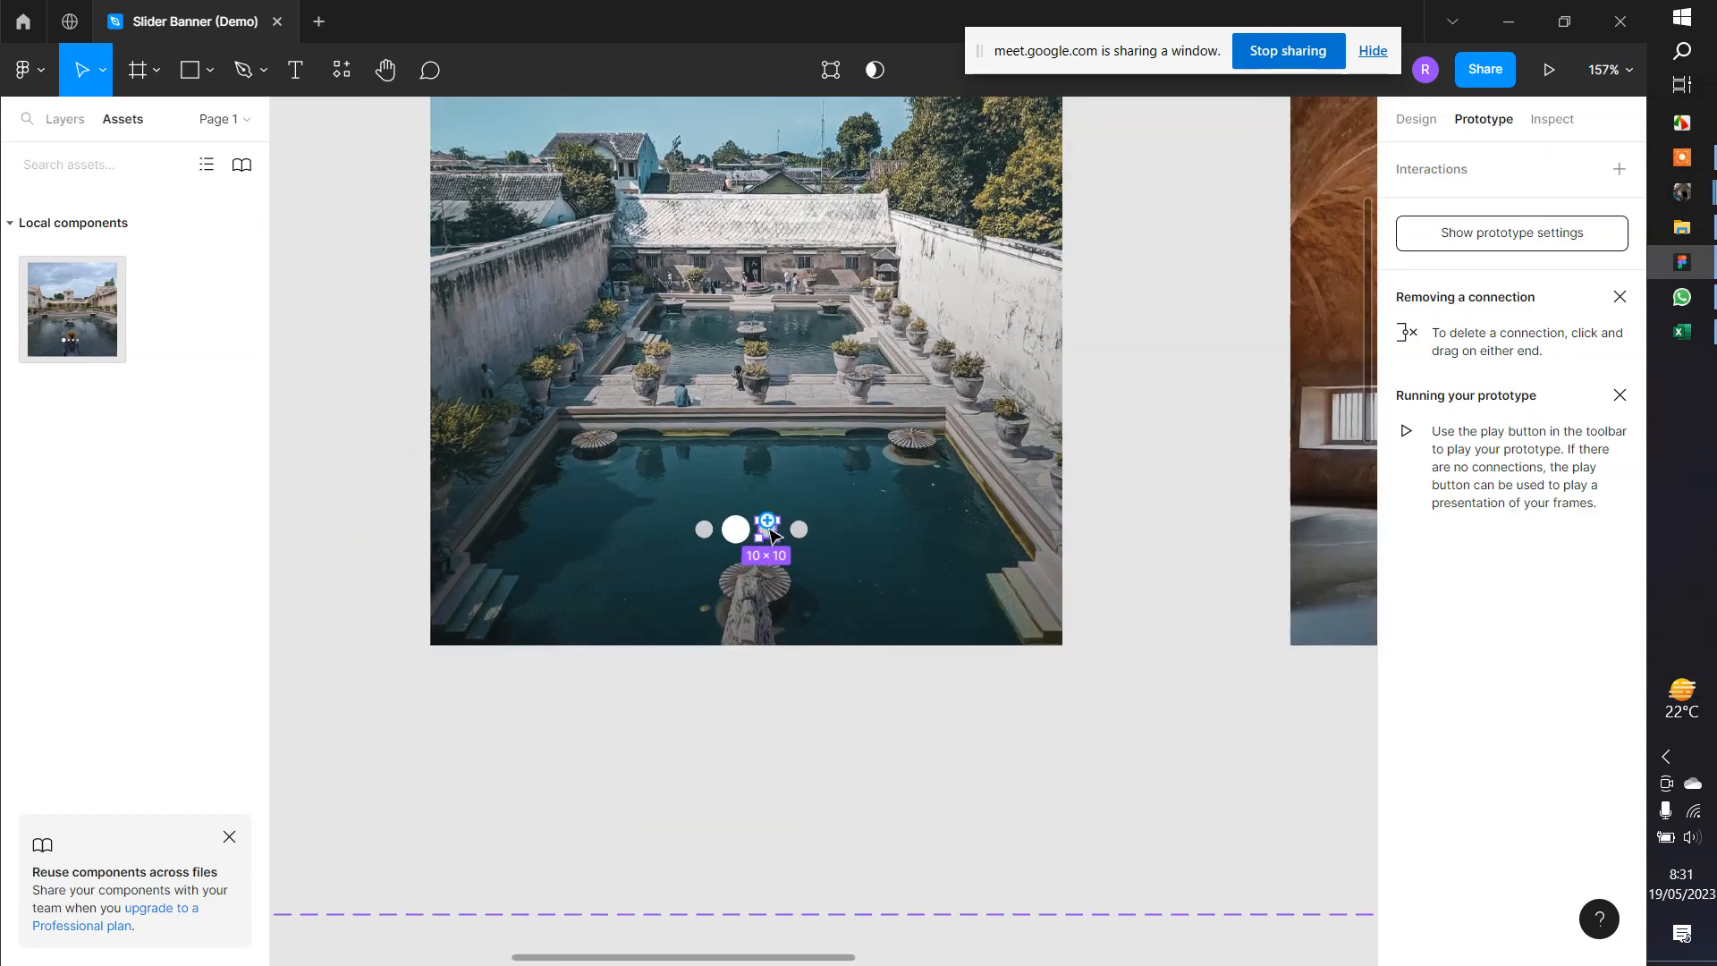
pyautogui.moveTo(775, 529); pyautogui.dragTo(1311, 528)
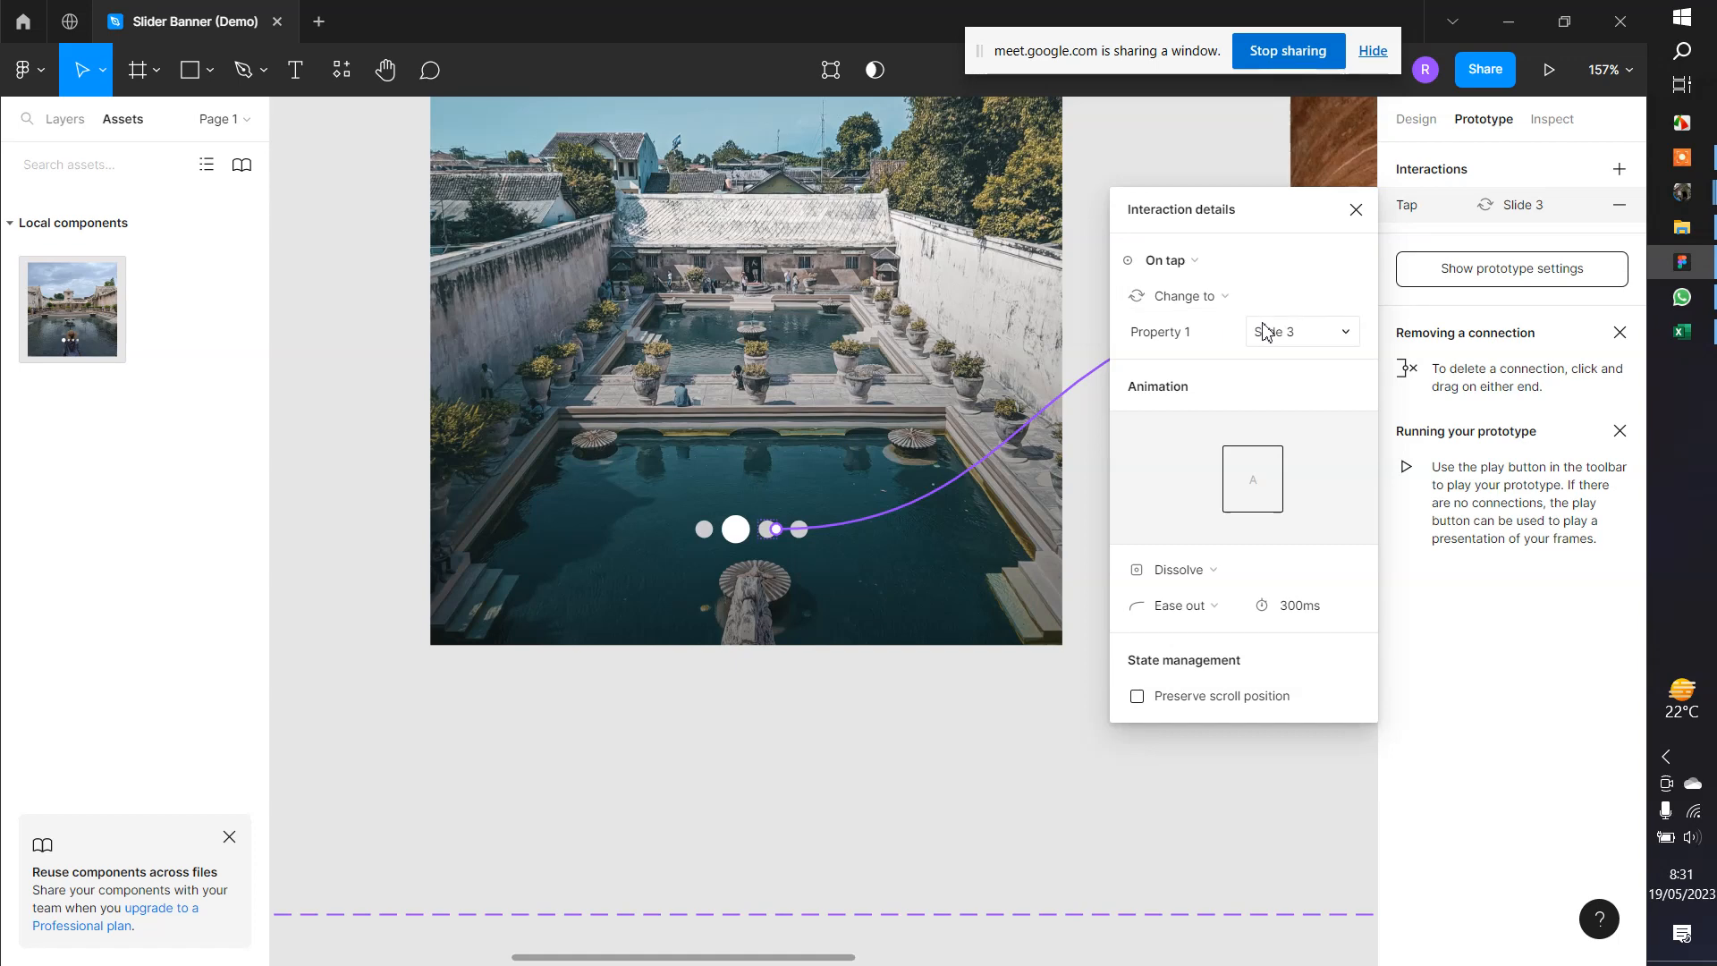
# Try to add a tap connection from the whole dot group on the third slide, and undo it
pyautogui.scroll(-4, 932, 709)
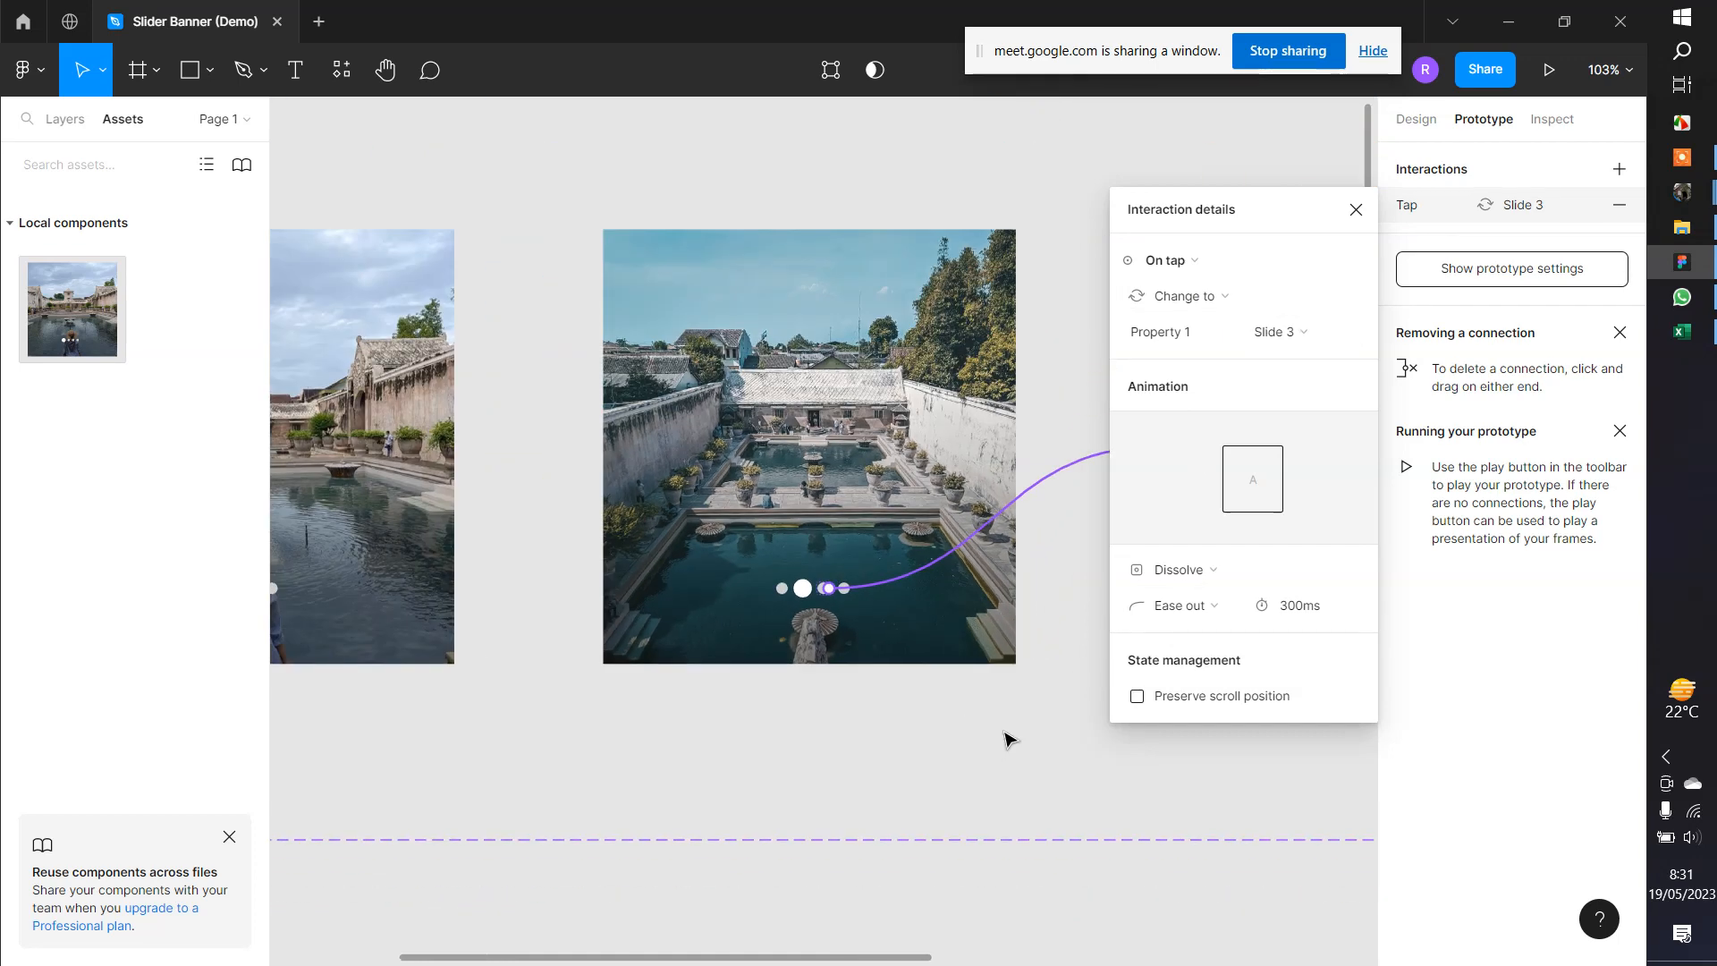
pyautogui.scroll(-4, 860, 635)
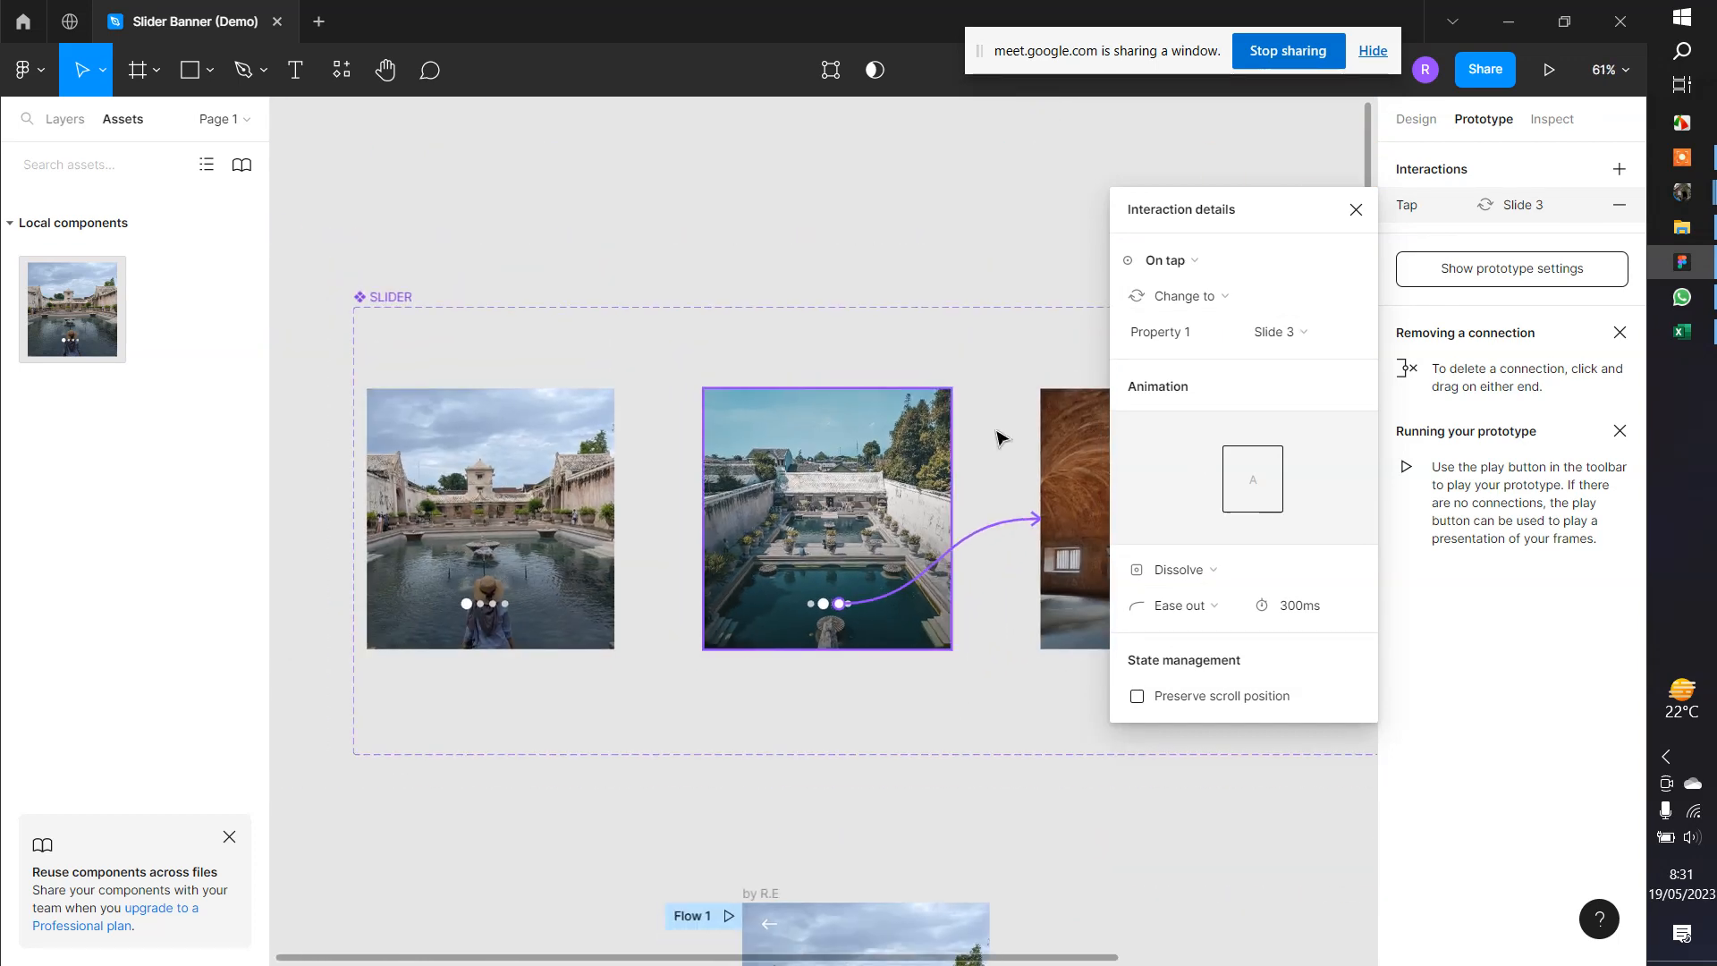
pyautogui.hscroll(5, 1000, 501)
pyautogui.scroll(4, 809, 523)
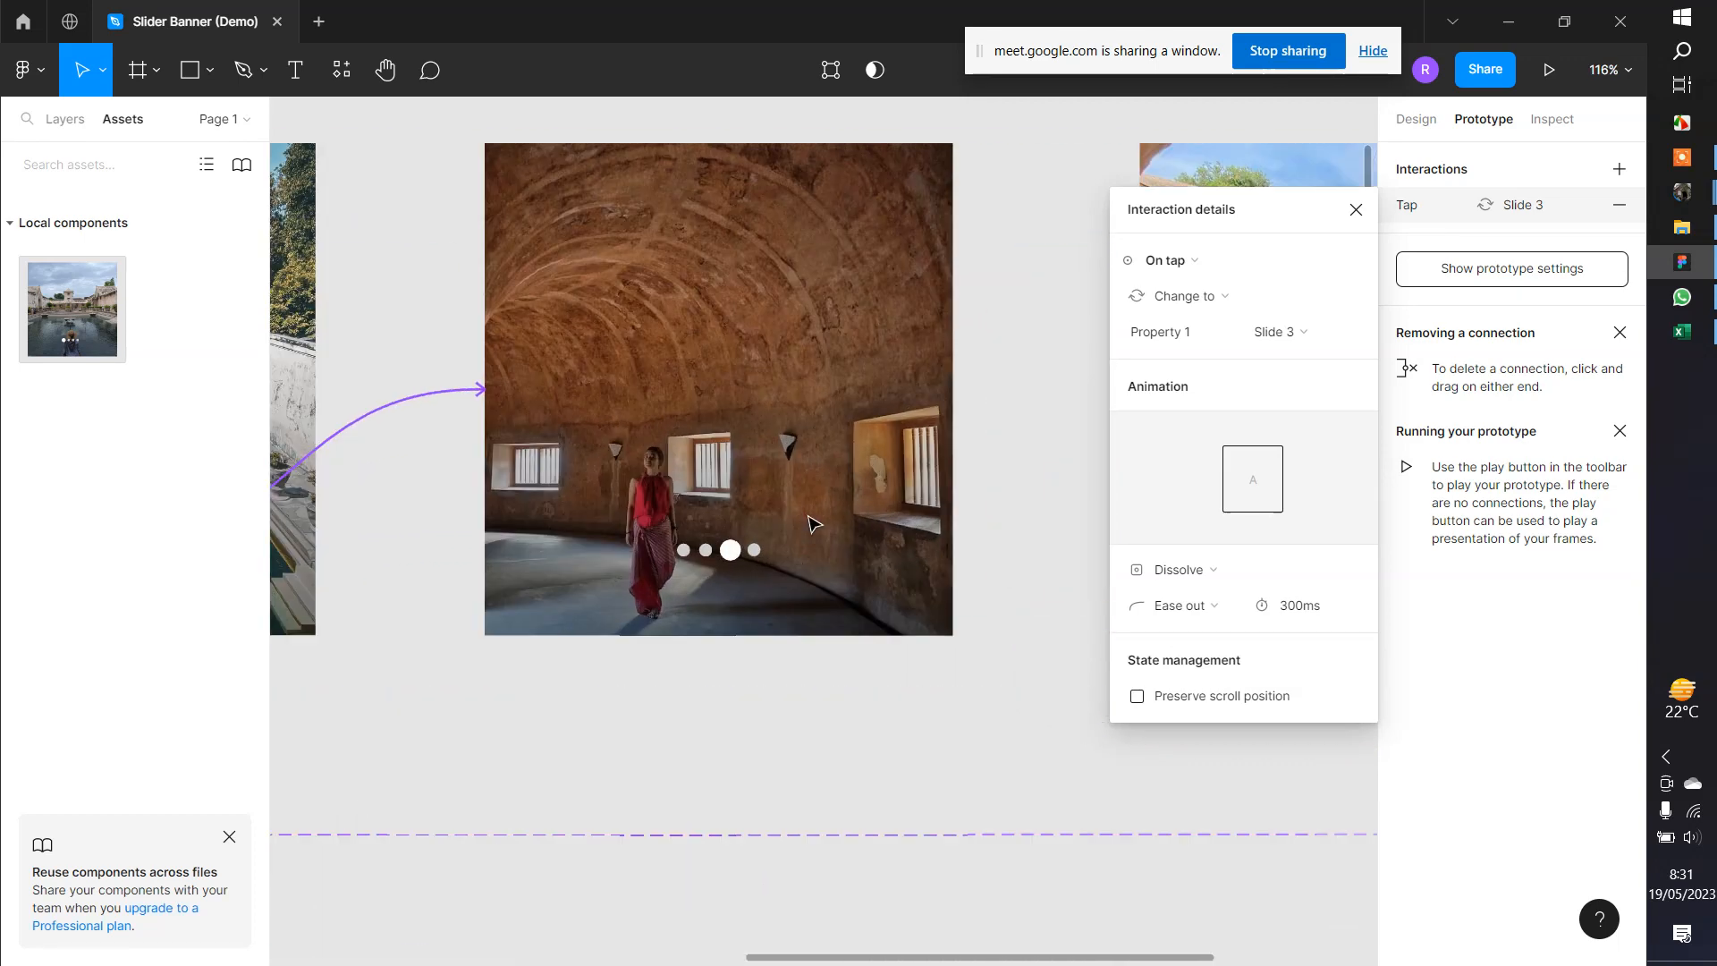
pyautogui.scroll(3, 809, 523)
pyautogui.click(729, 583)
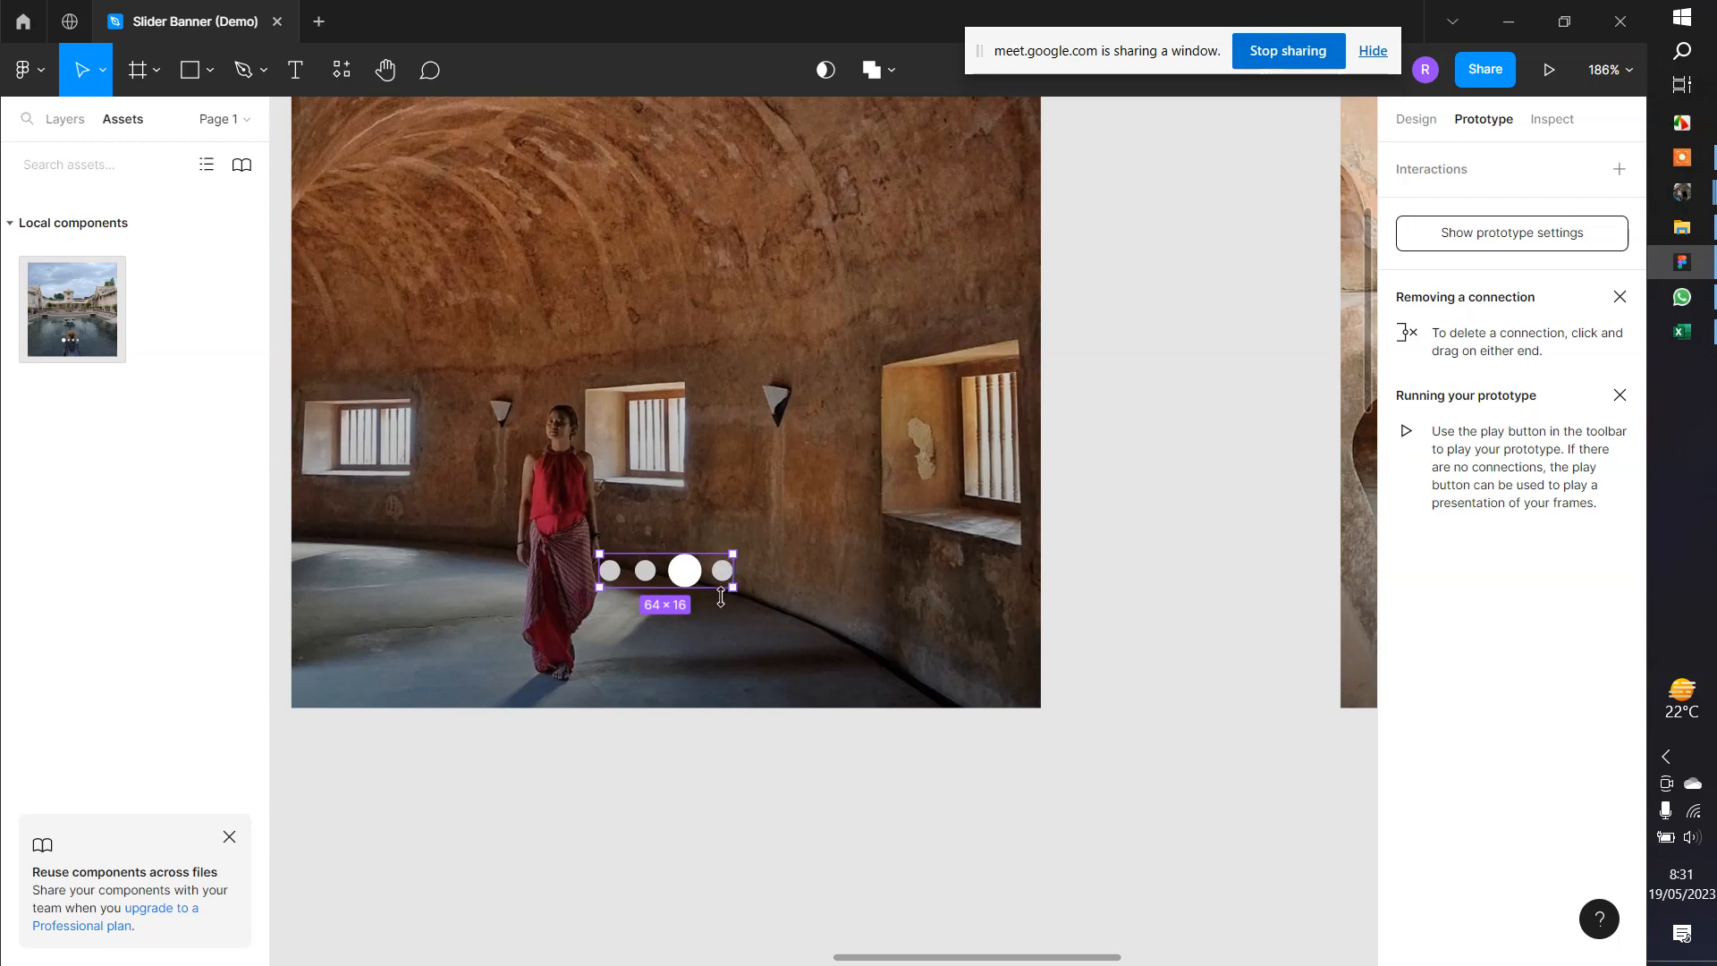
pyautogui.scroll(3, 721, 597)
pyautogui.click(701, 893)
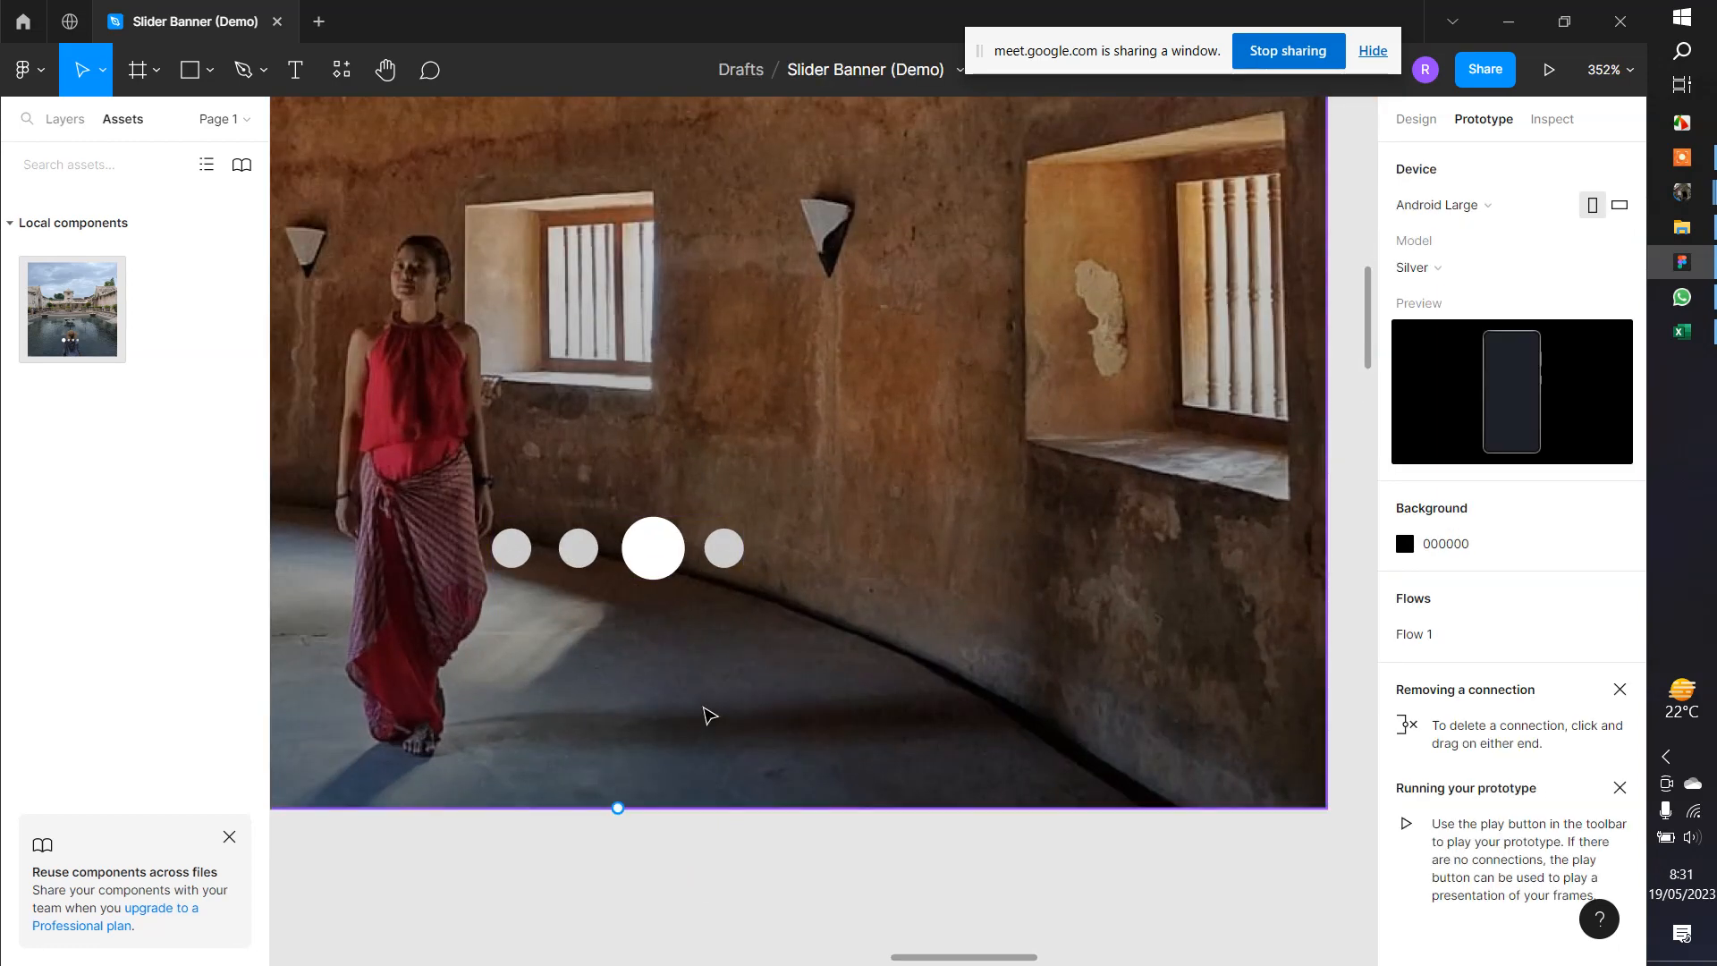
pyautogui.click(732, 556)
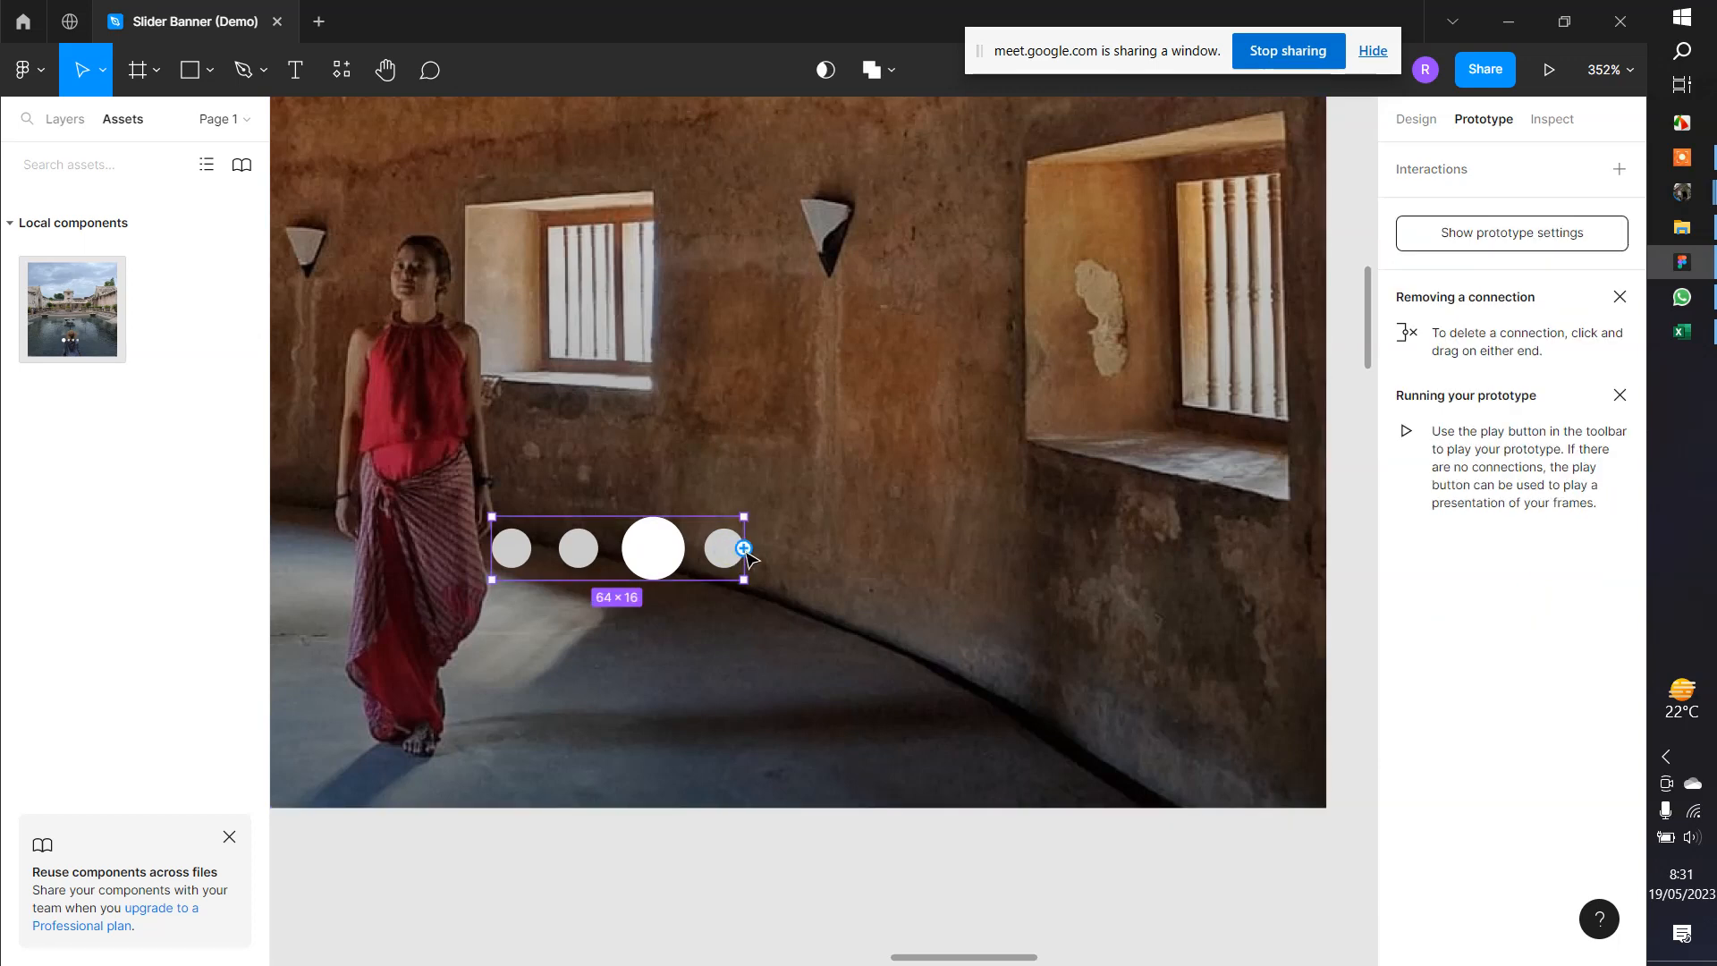
pyautogui.click(743, 548)
pyautogui.moveTo(1302, 635); pyautogui.dragTo(1199, 637)
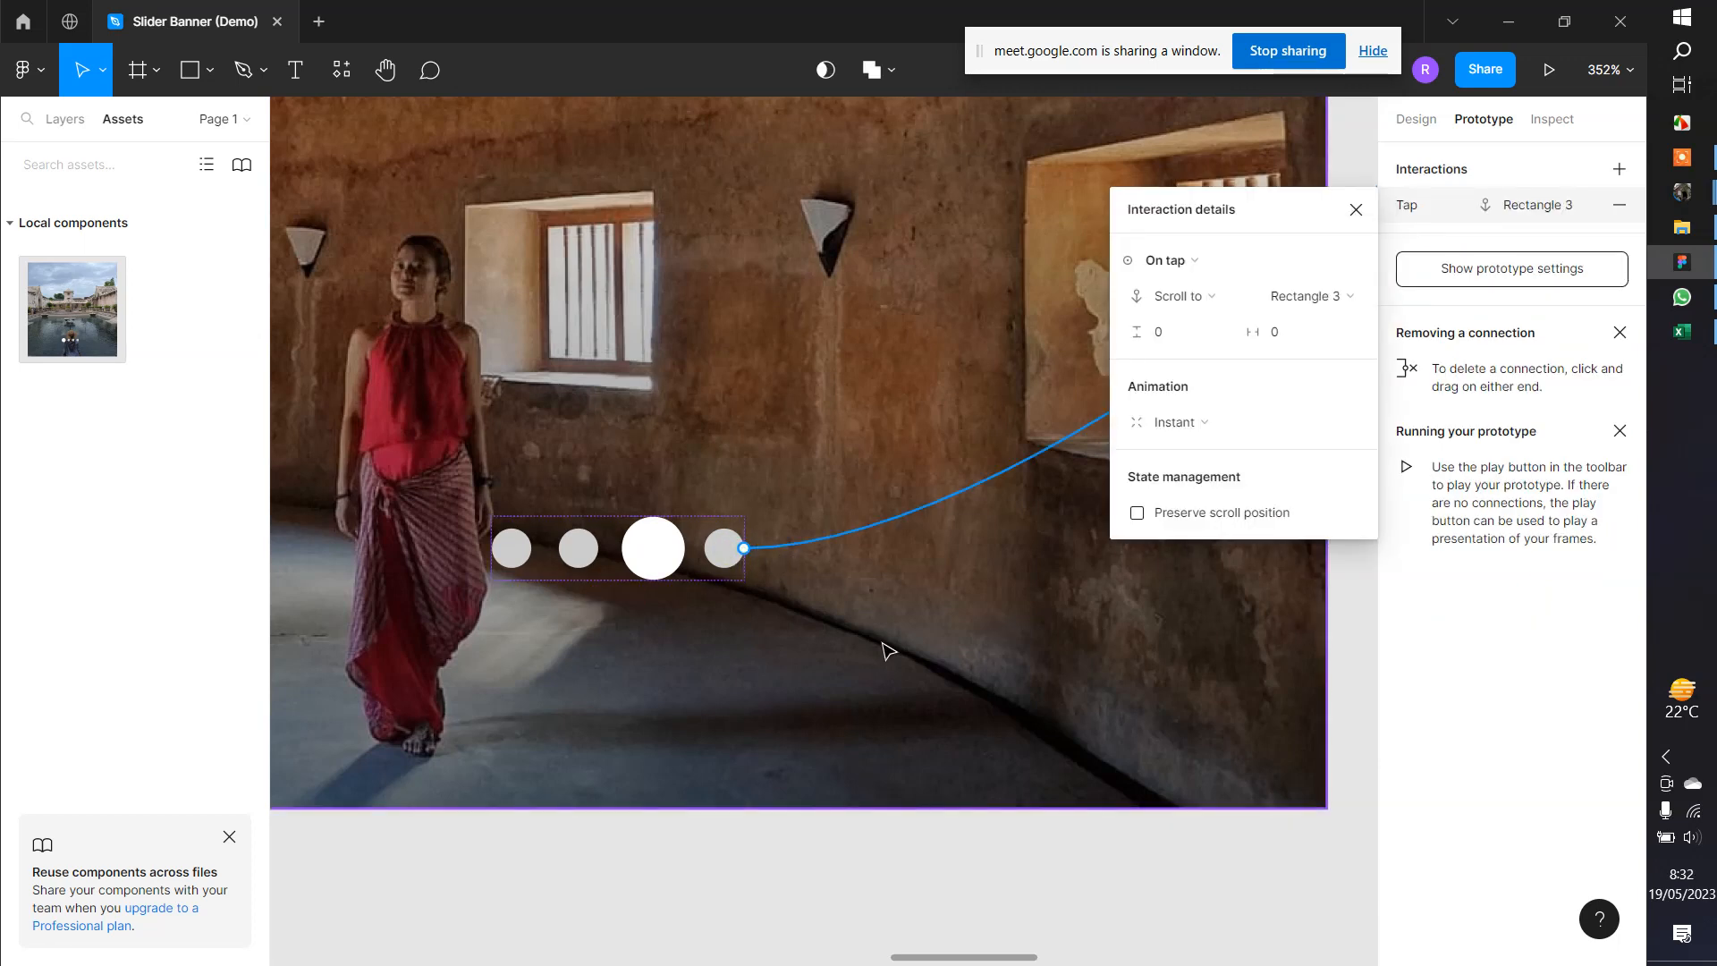
pyautogui.click(812, 835)
pyautogui.hotkey('ctrl', 'z')
pyautogui.hotkey('ctrl', 'z')
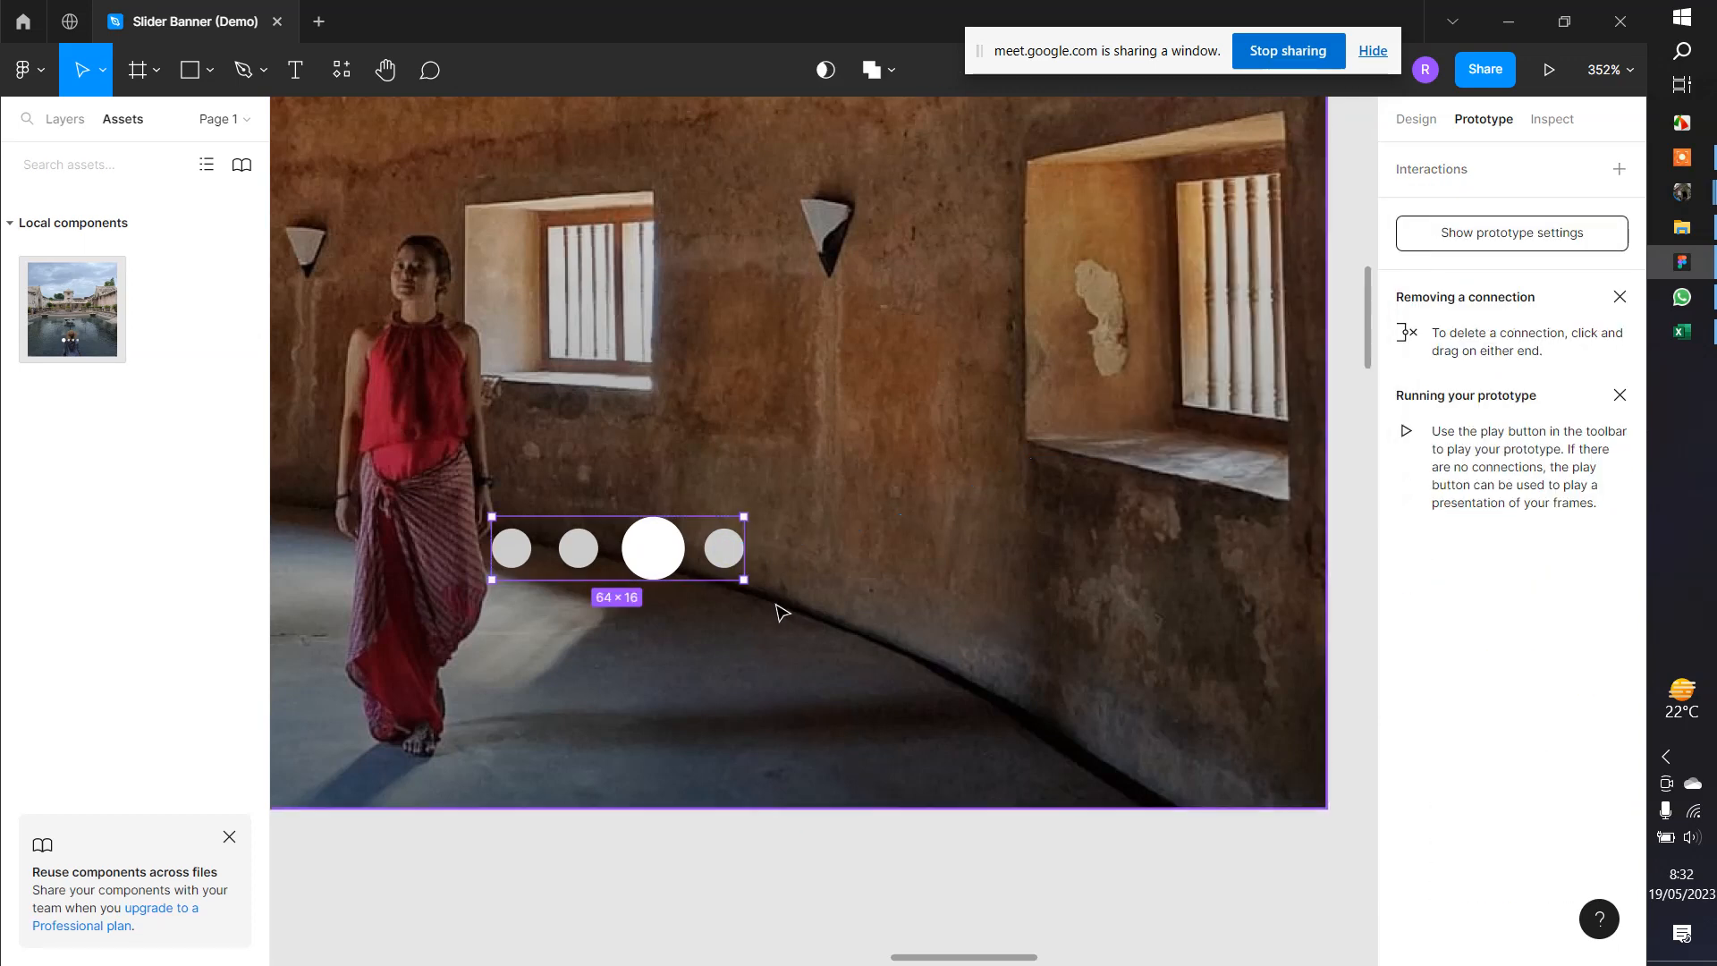
# Connect the fourth dot on the third slide to the fourth slide with an on-tap Change to Slide 4 interaction
pyautogui.doubleClick(724, 559)
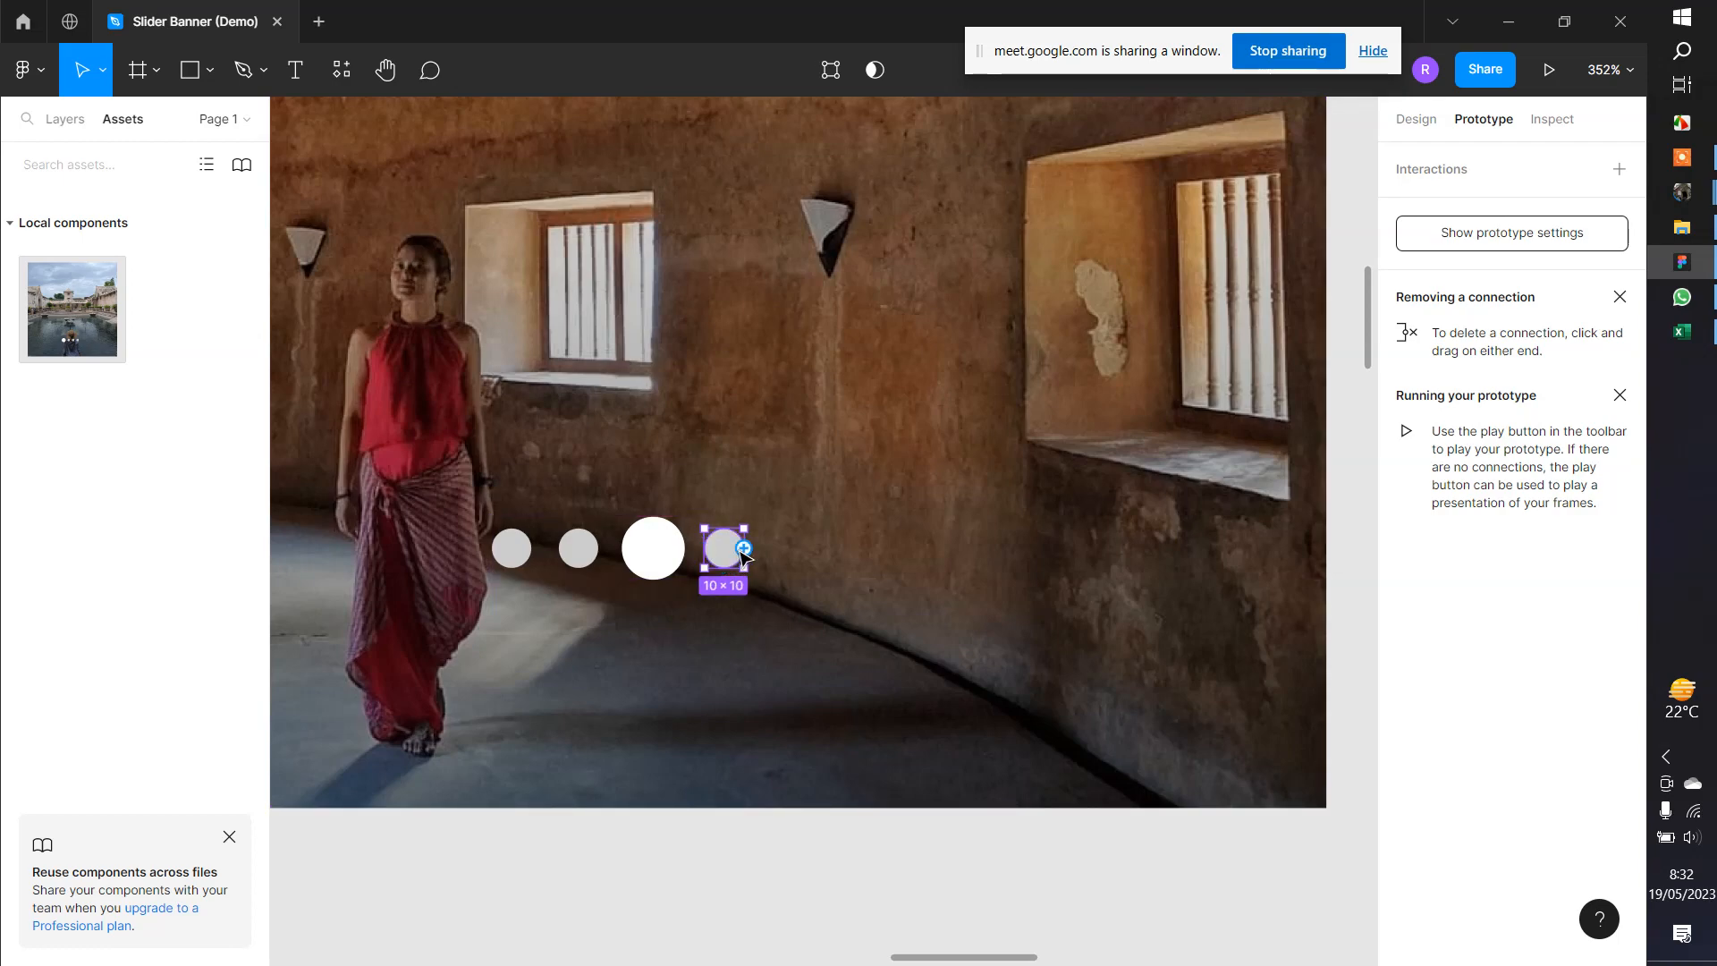
pyautogui.scroll(-5, 728, 559)
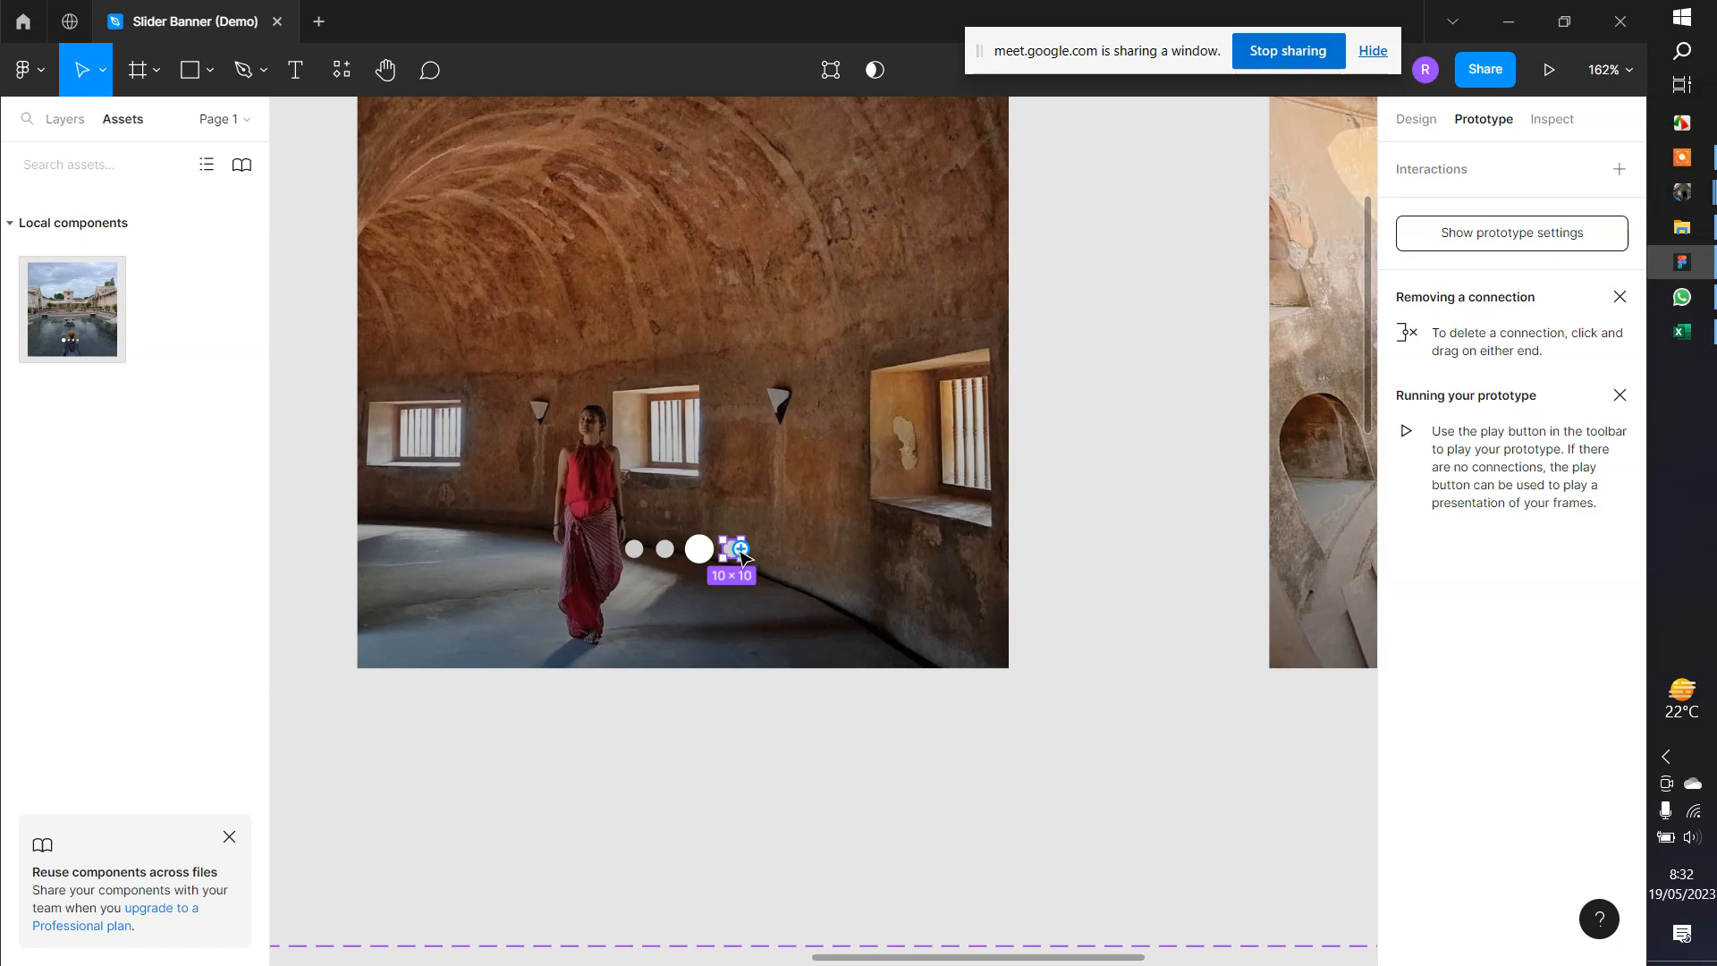
pyautogui.moveTo(740, 547); pyautogui.dragTo(1308, 471)
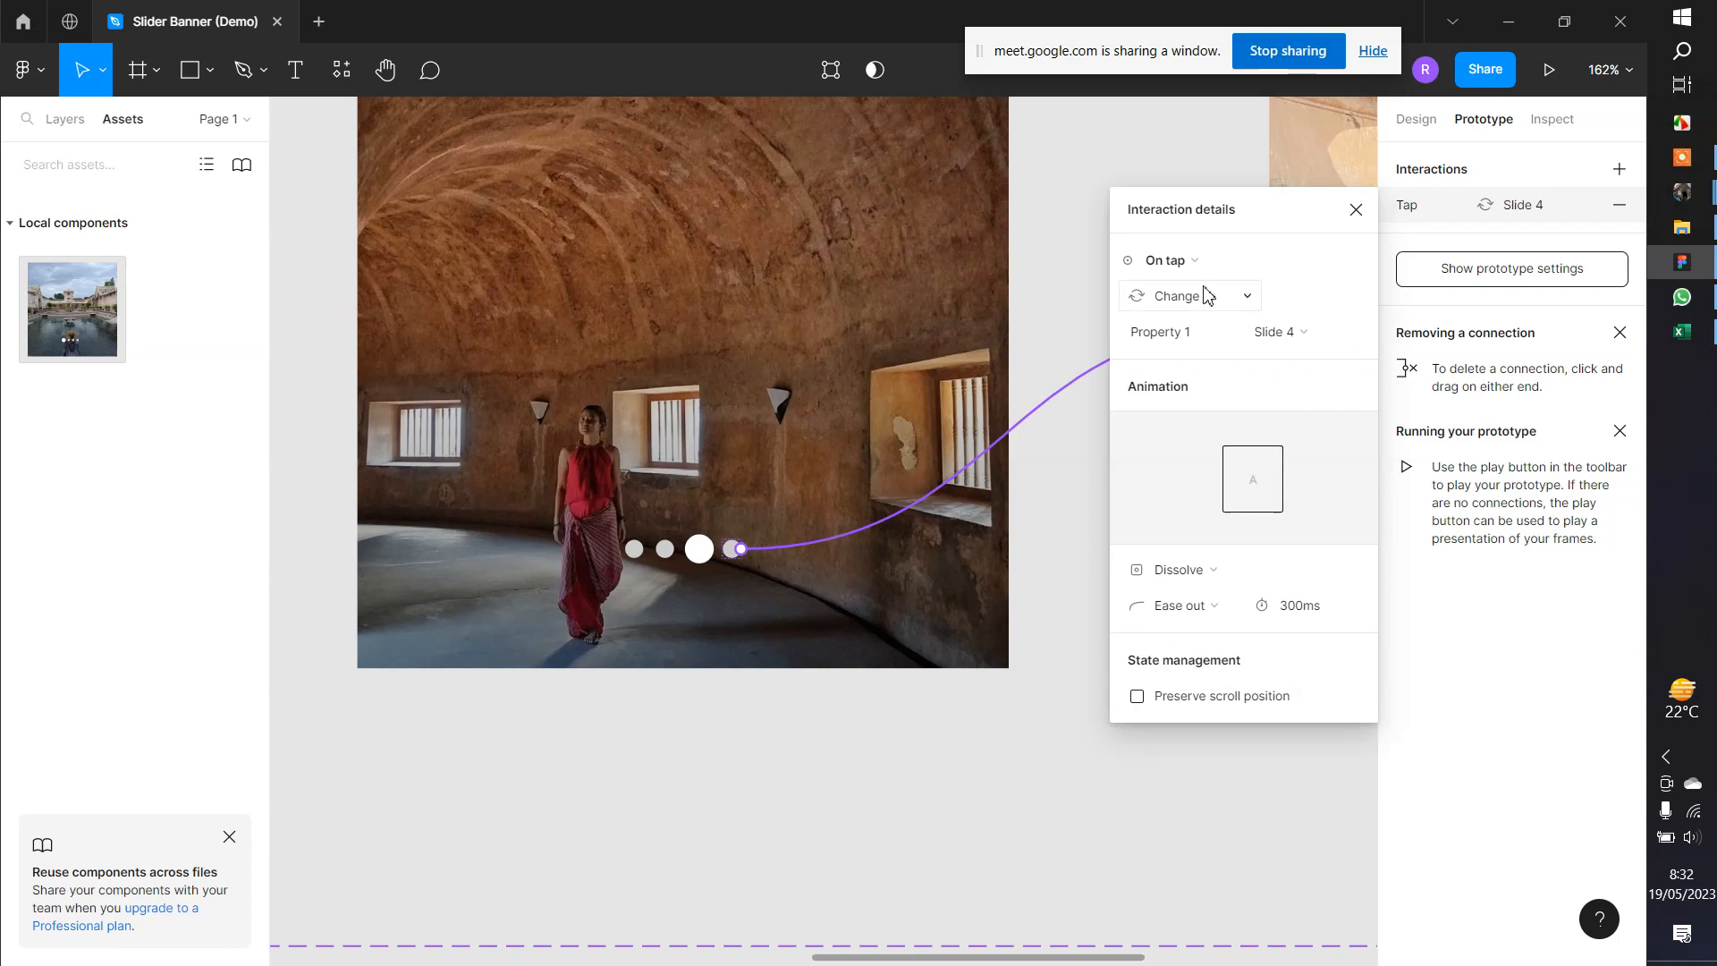
# Connect the first dot on the fourth slide to the first slide with an on-tap Change to Slide 1 interaction
pyautogui.scroll(-5, 798, 536)
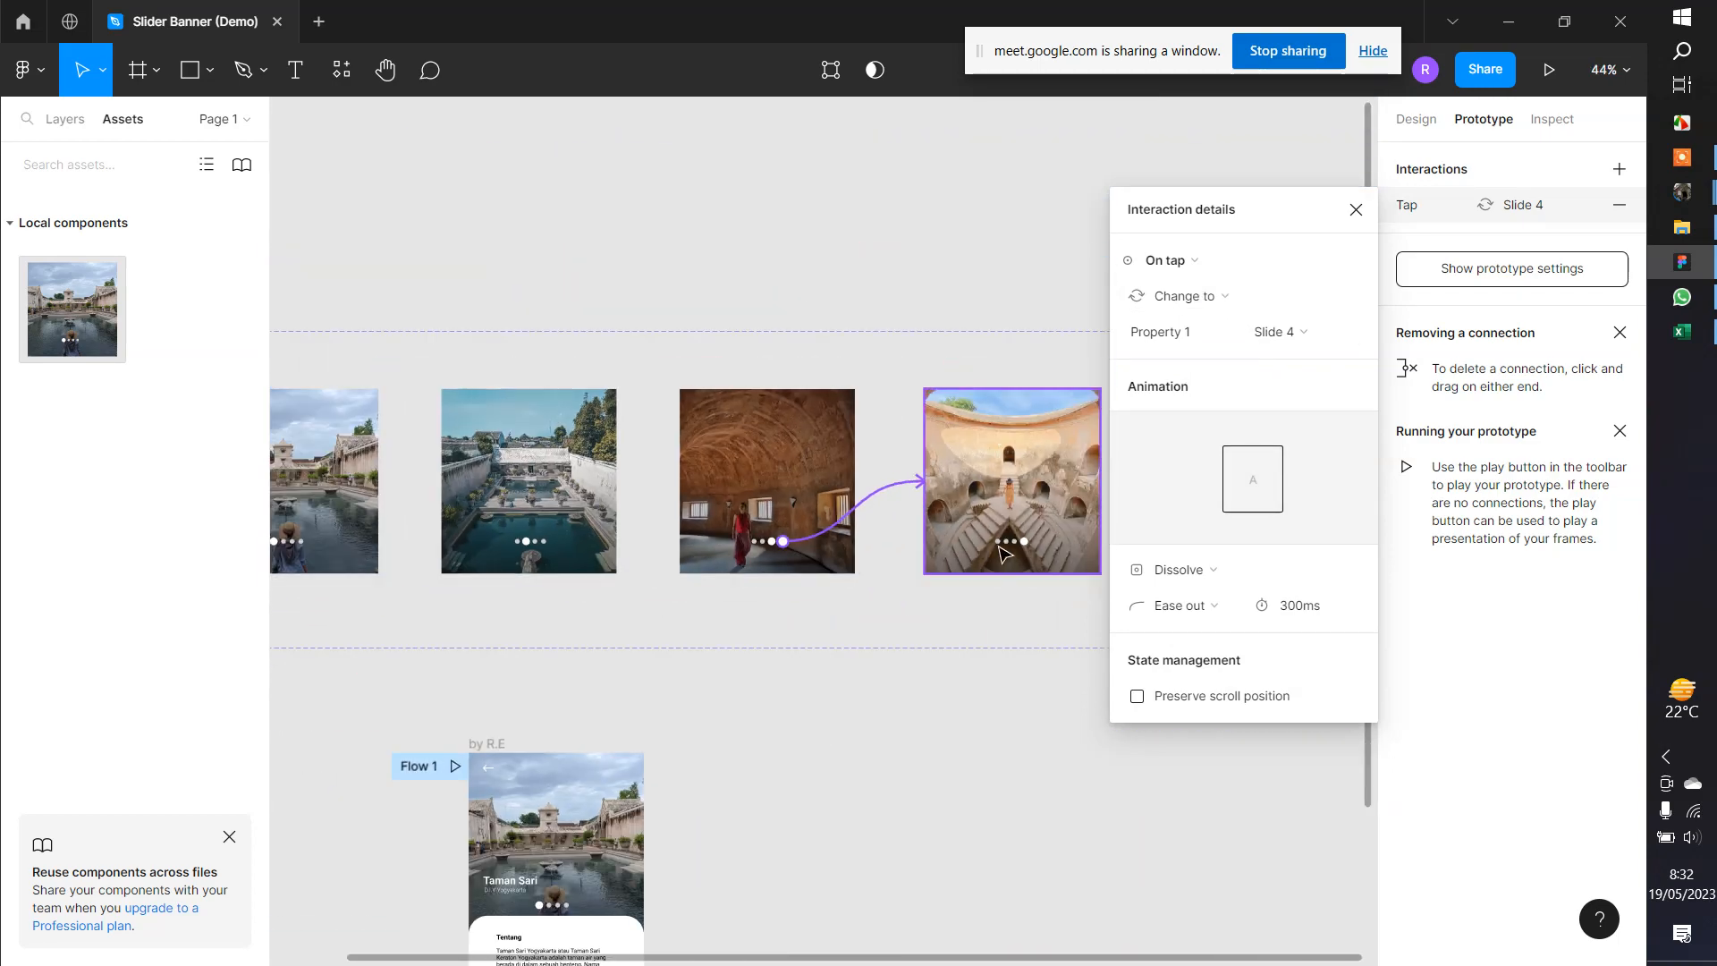
pyautogui.click(1005, 554)
pyautogui.scroll(8, 1005, 555)
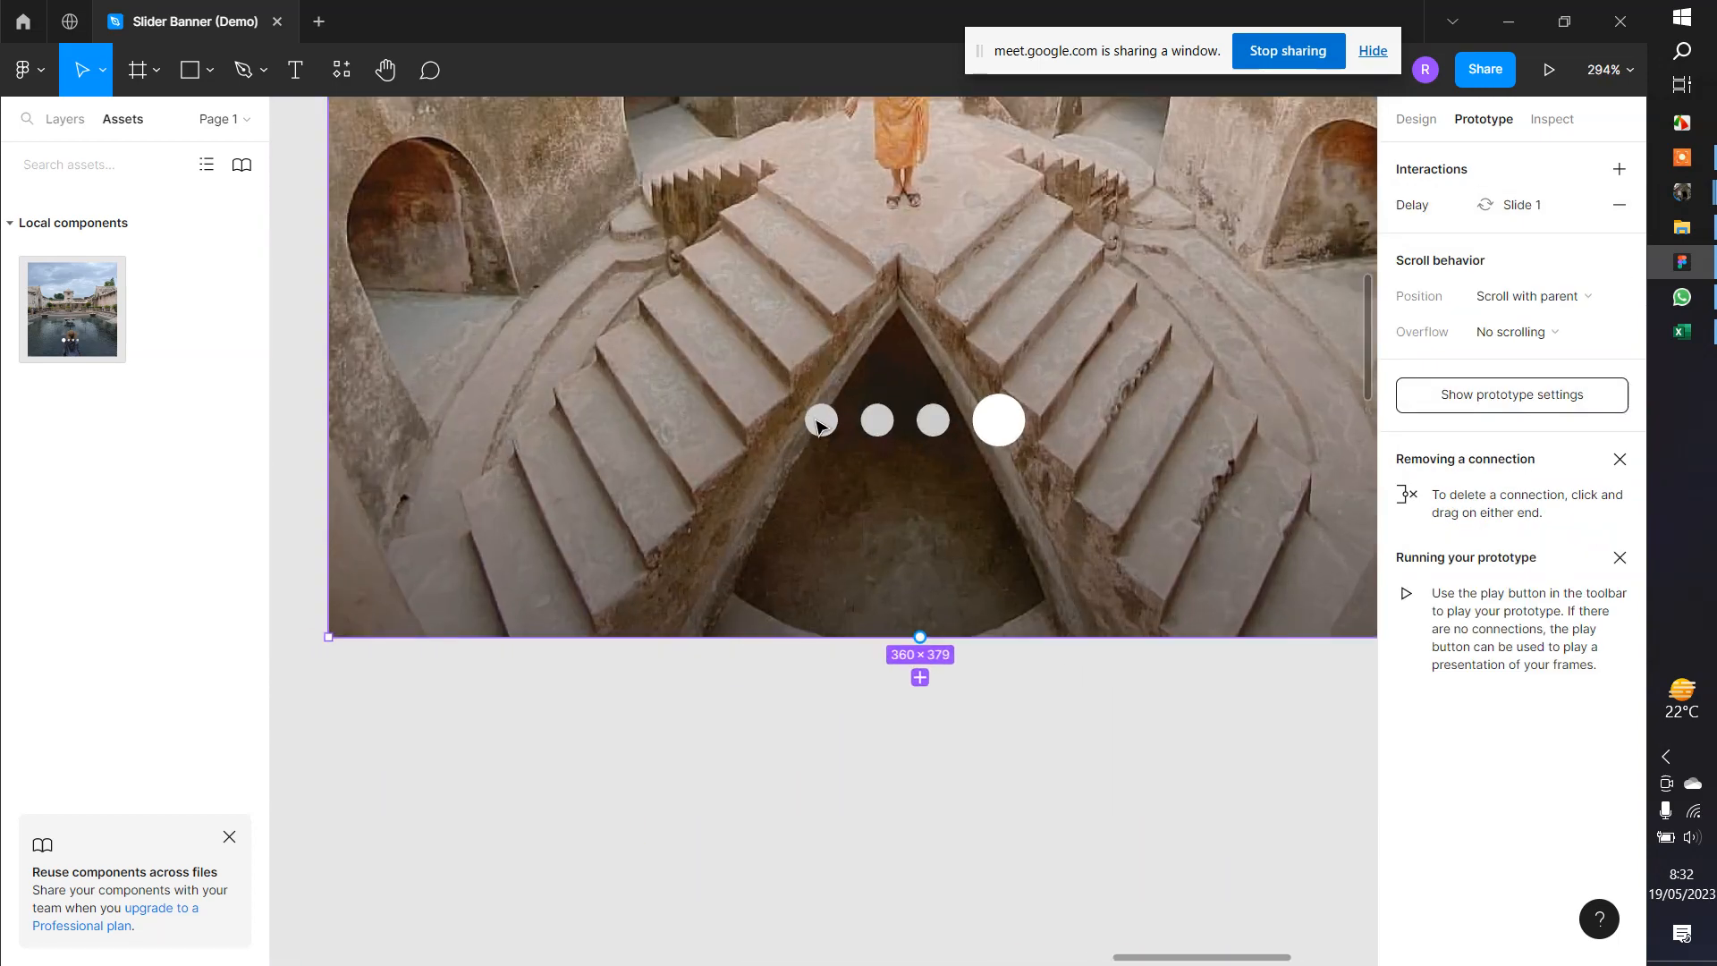
pyautogui.click(826, 423)
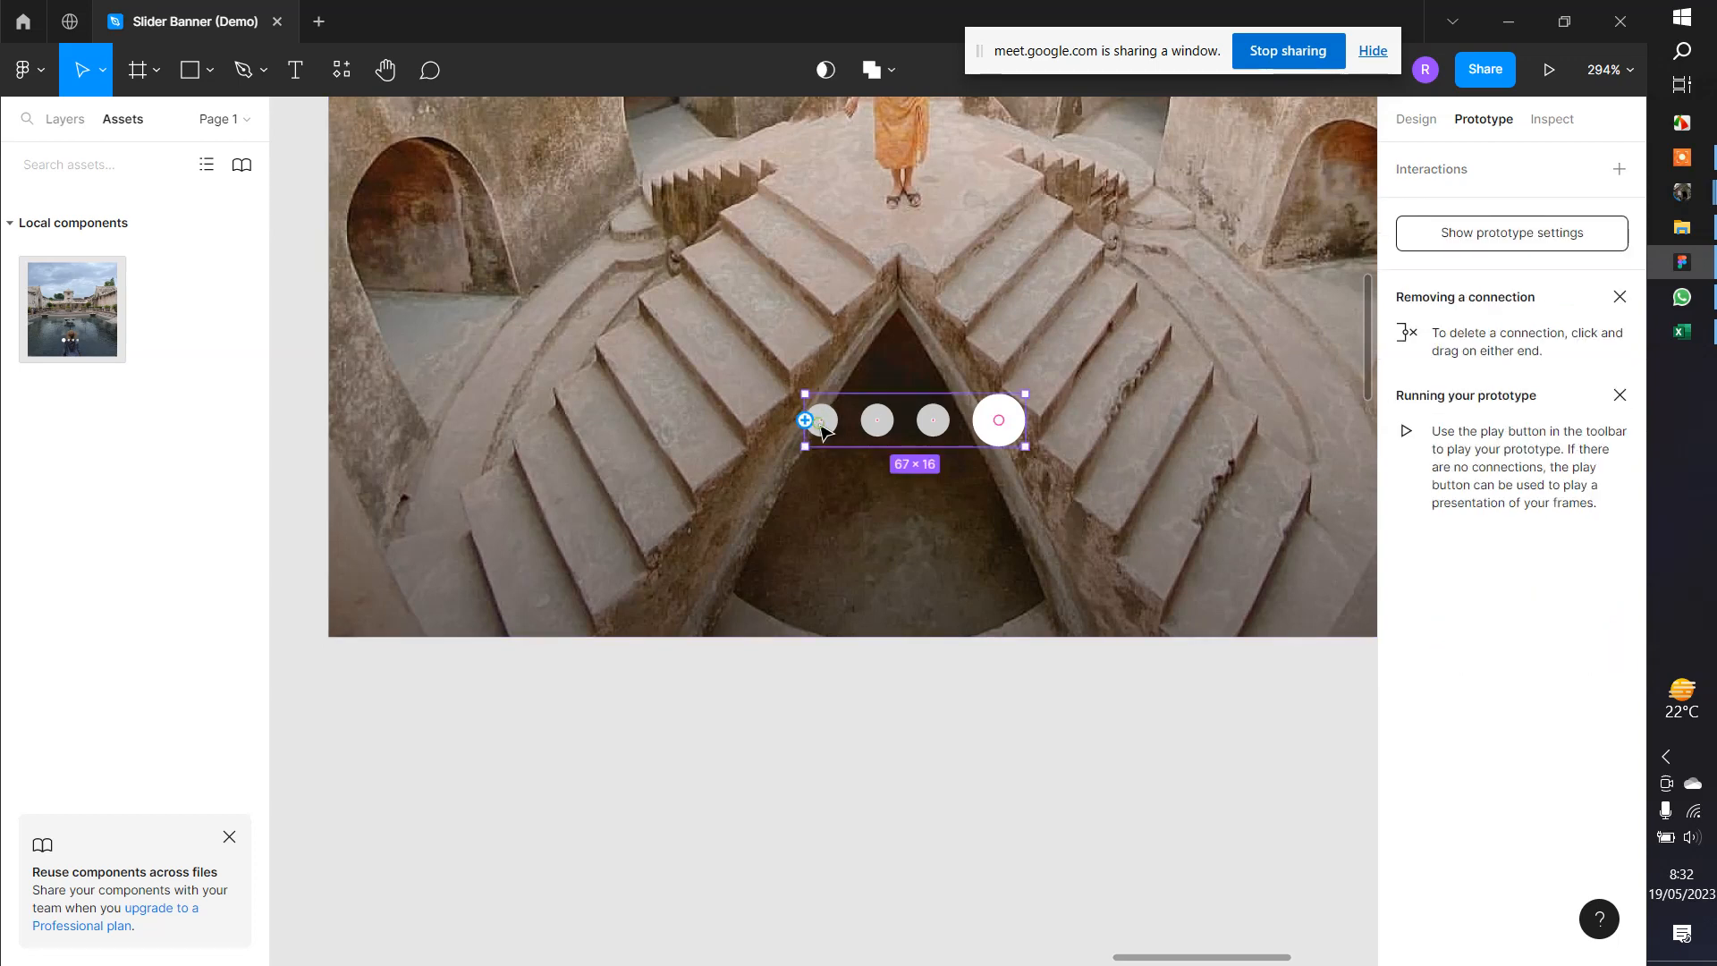
pyautogui.doubleClick(823, 427)
pyautogui.scroll(-6, 822, 428)
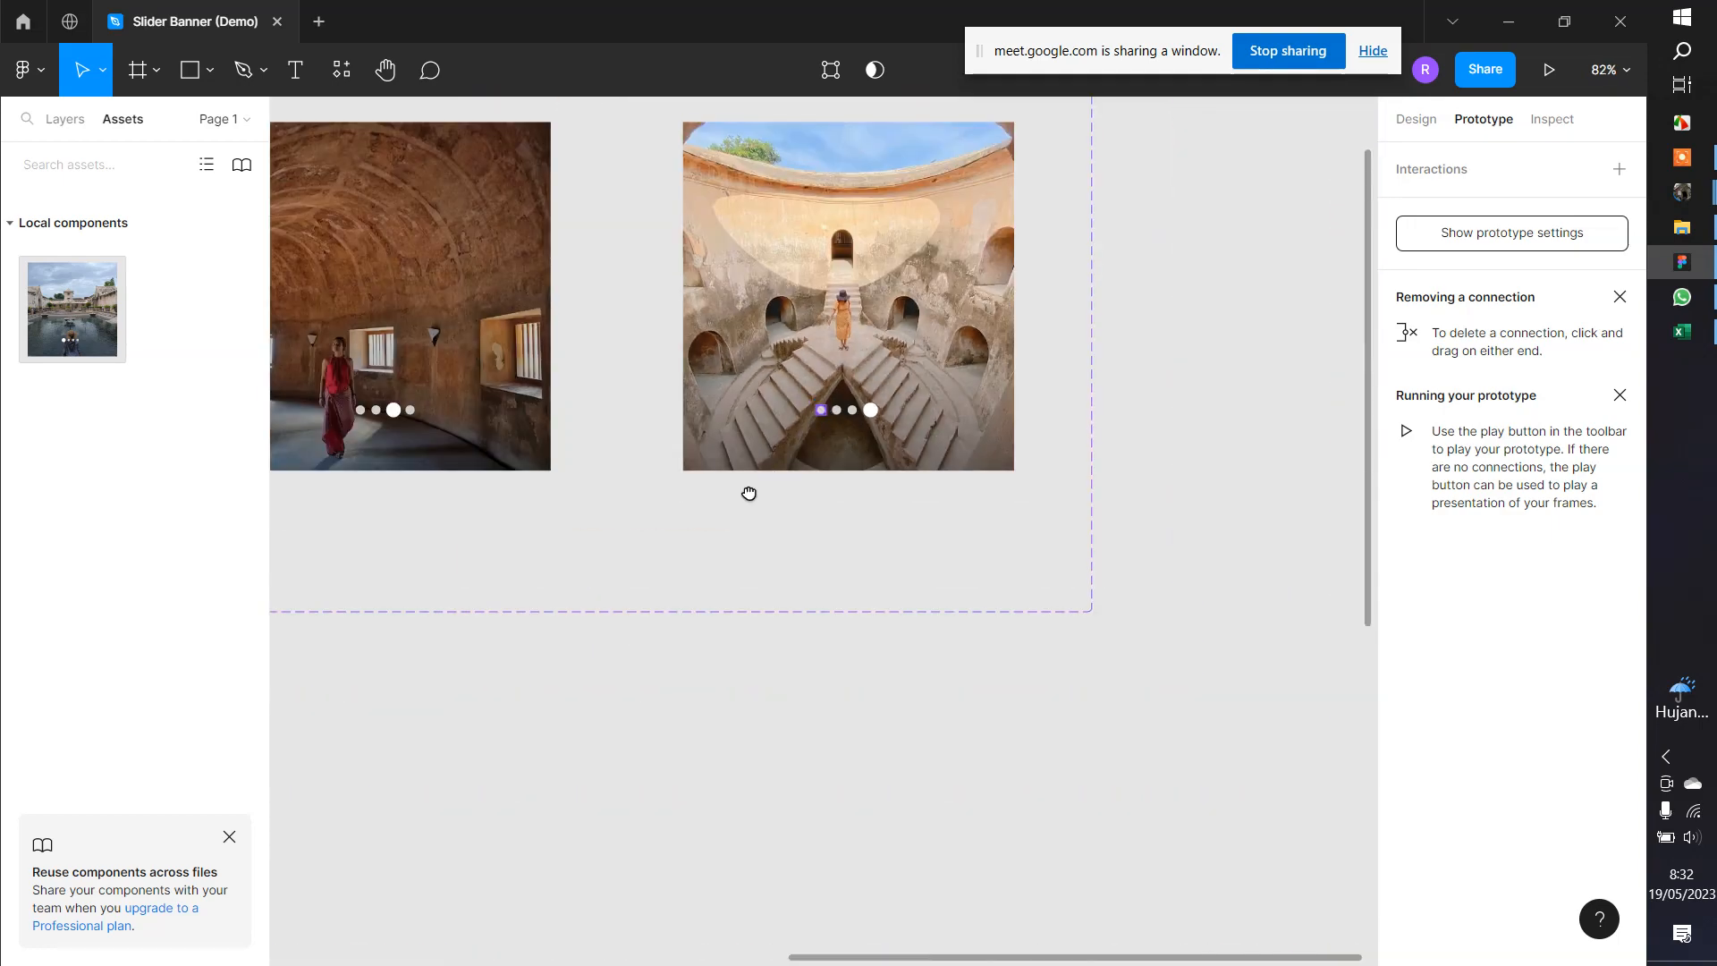
pyautogui.moveTo(751, 491); pyautogui.dragTo(919, 544)
pyautogui.scroll(8, 918, 544)
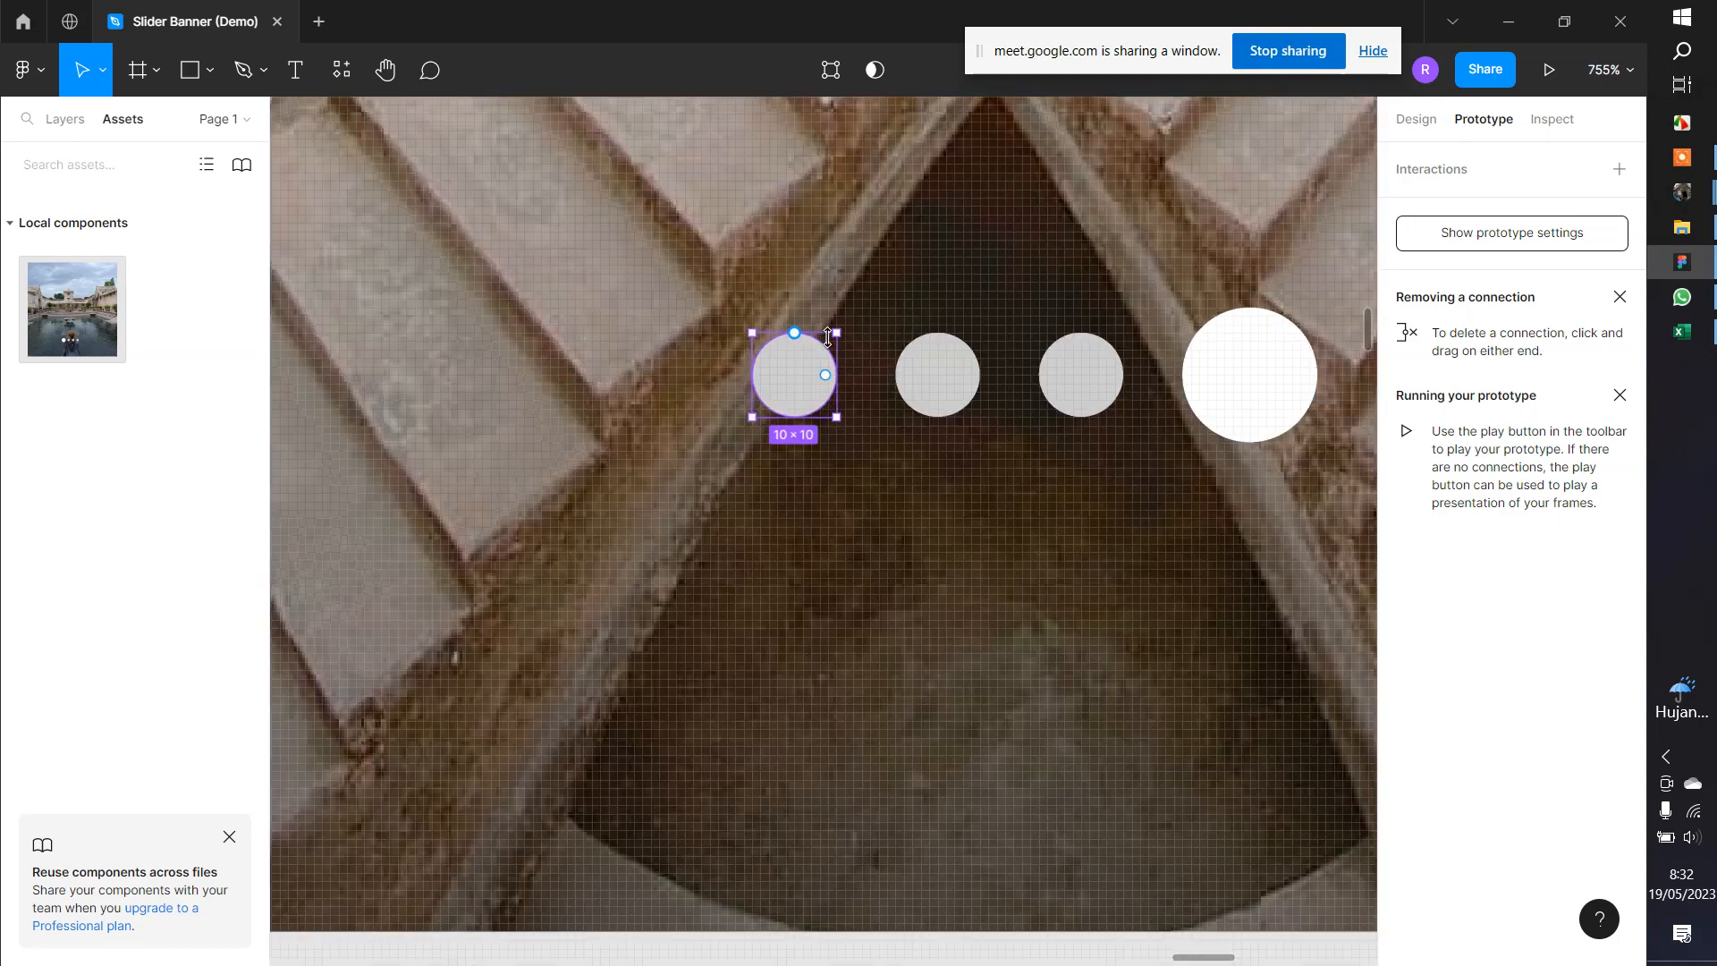
pyautogui.scroll(-2, 832, 367)
pyautogui.scroll(-2, 831, 366)
pyautogui.scroll(4, 876, 357)
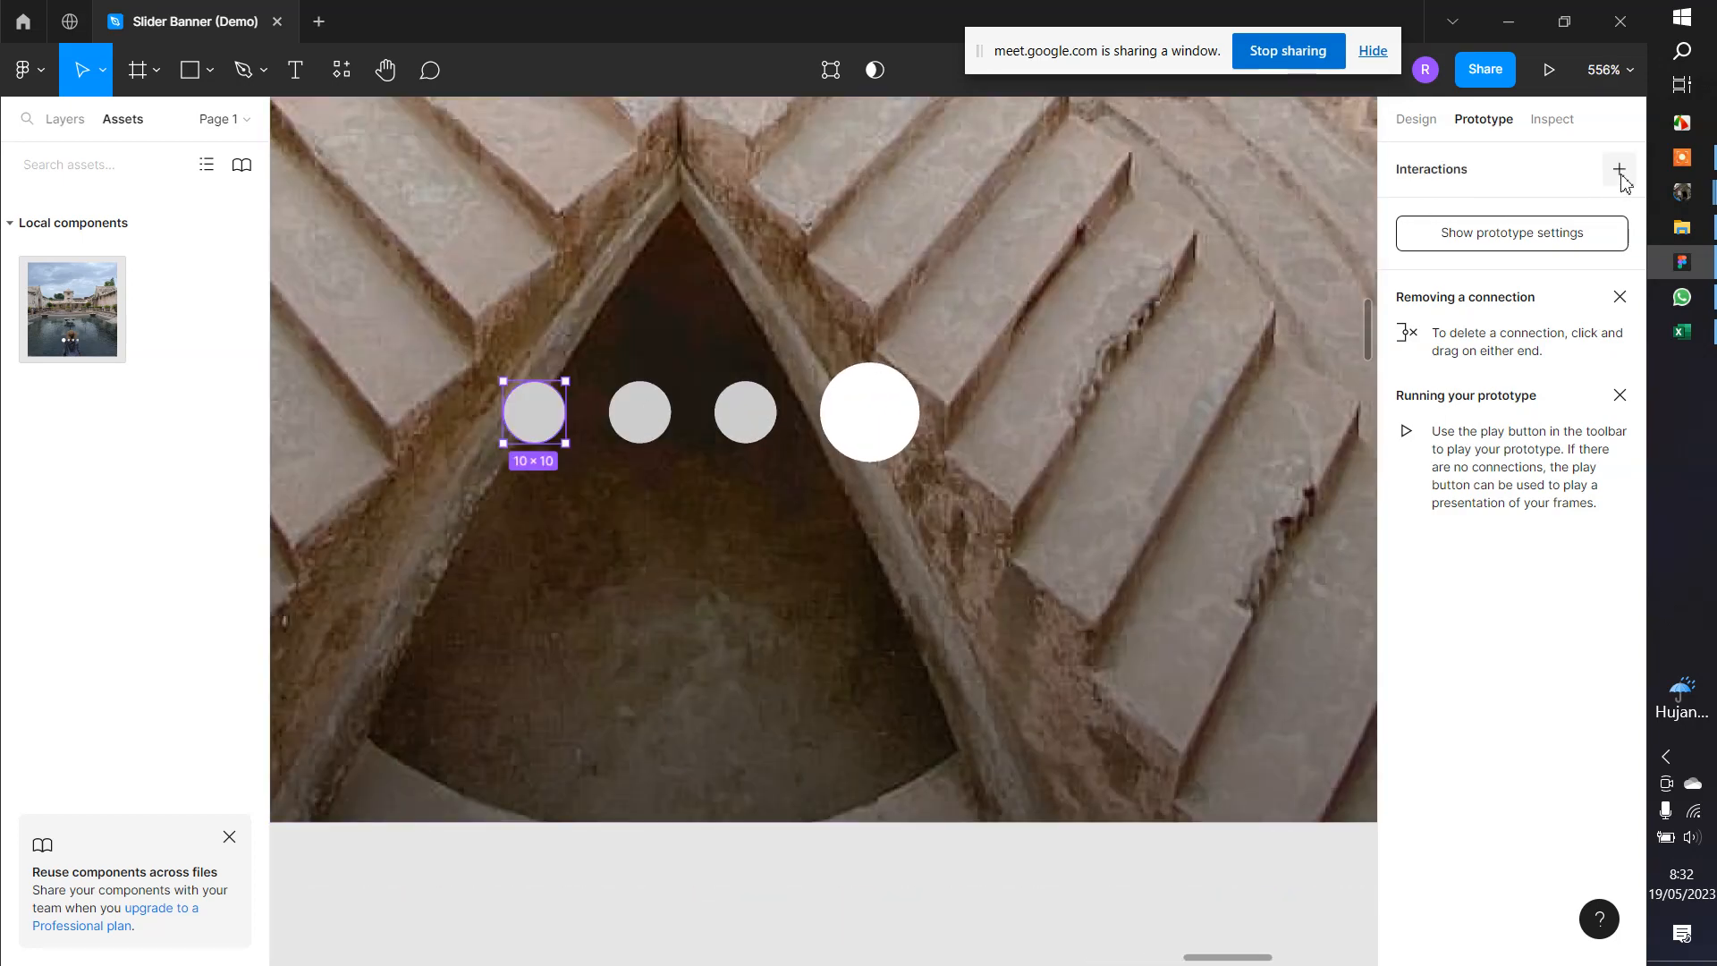
pyautogui.click(1617, 172)
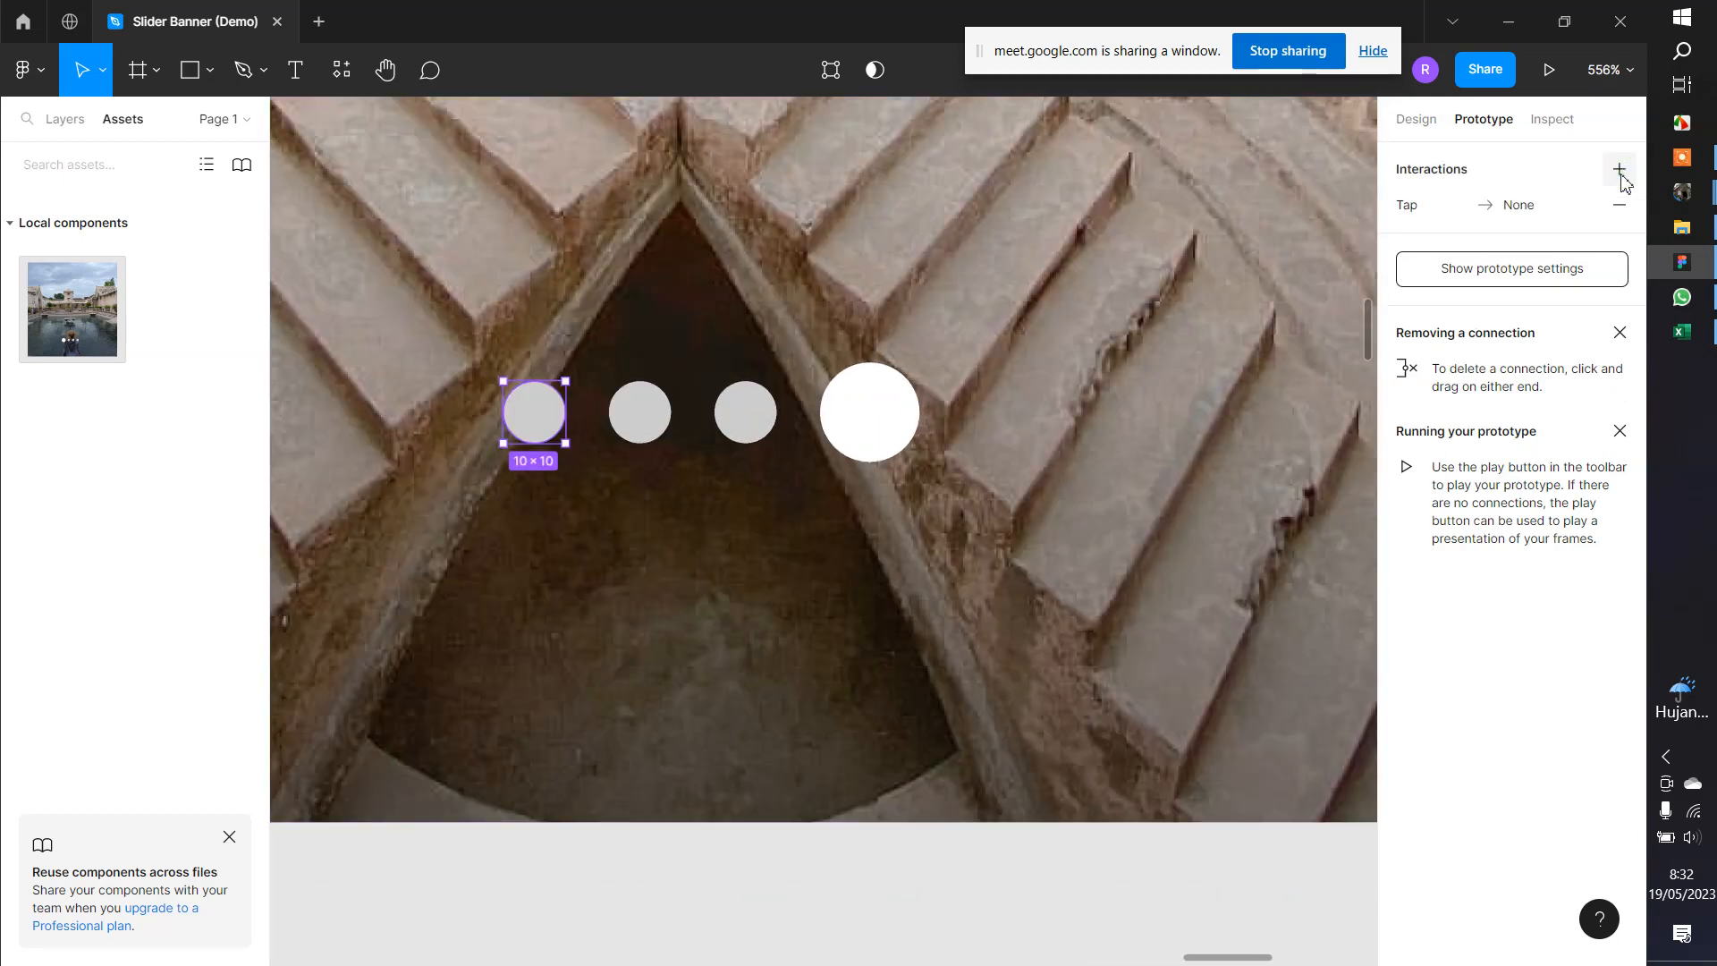
pyautogui.click(1426, 209)
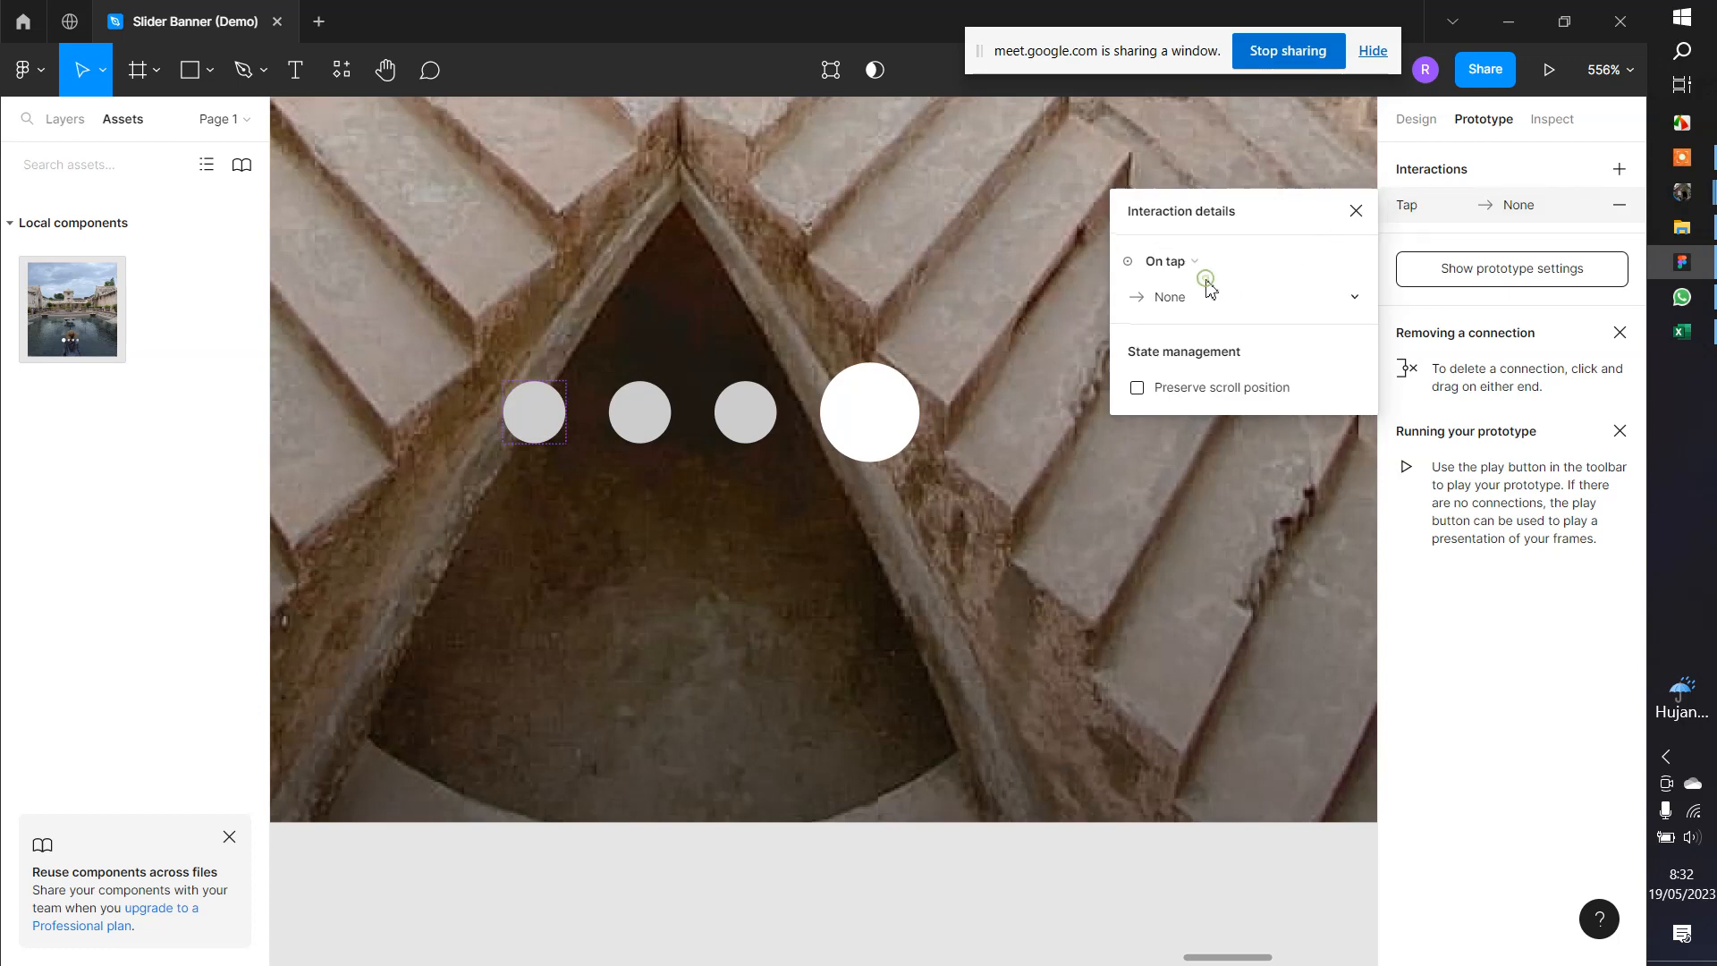
pyautogui.click(1180, 296)
pyautogui.click(1182, 372)
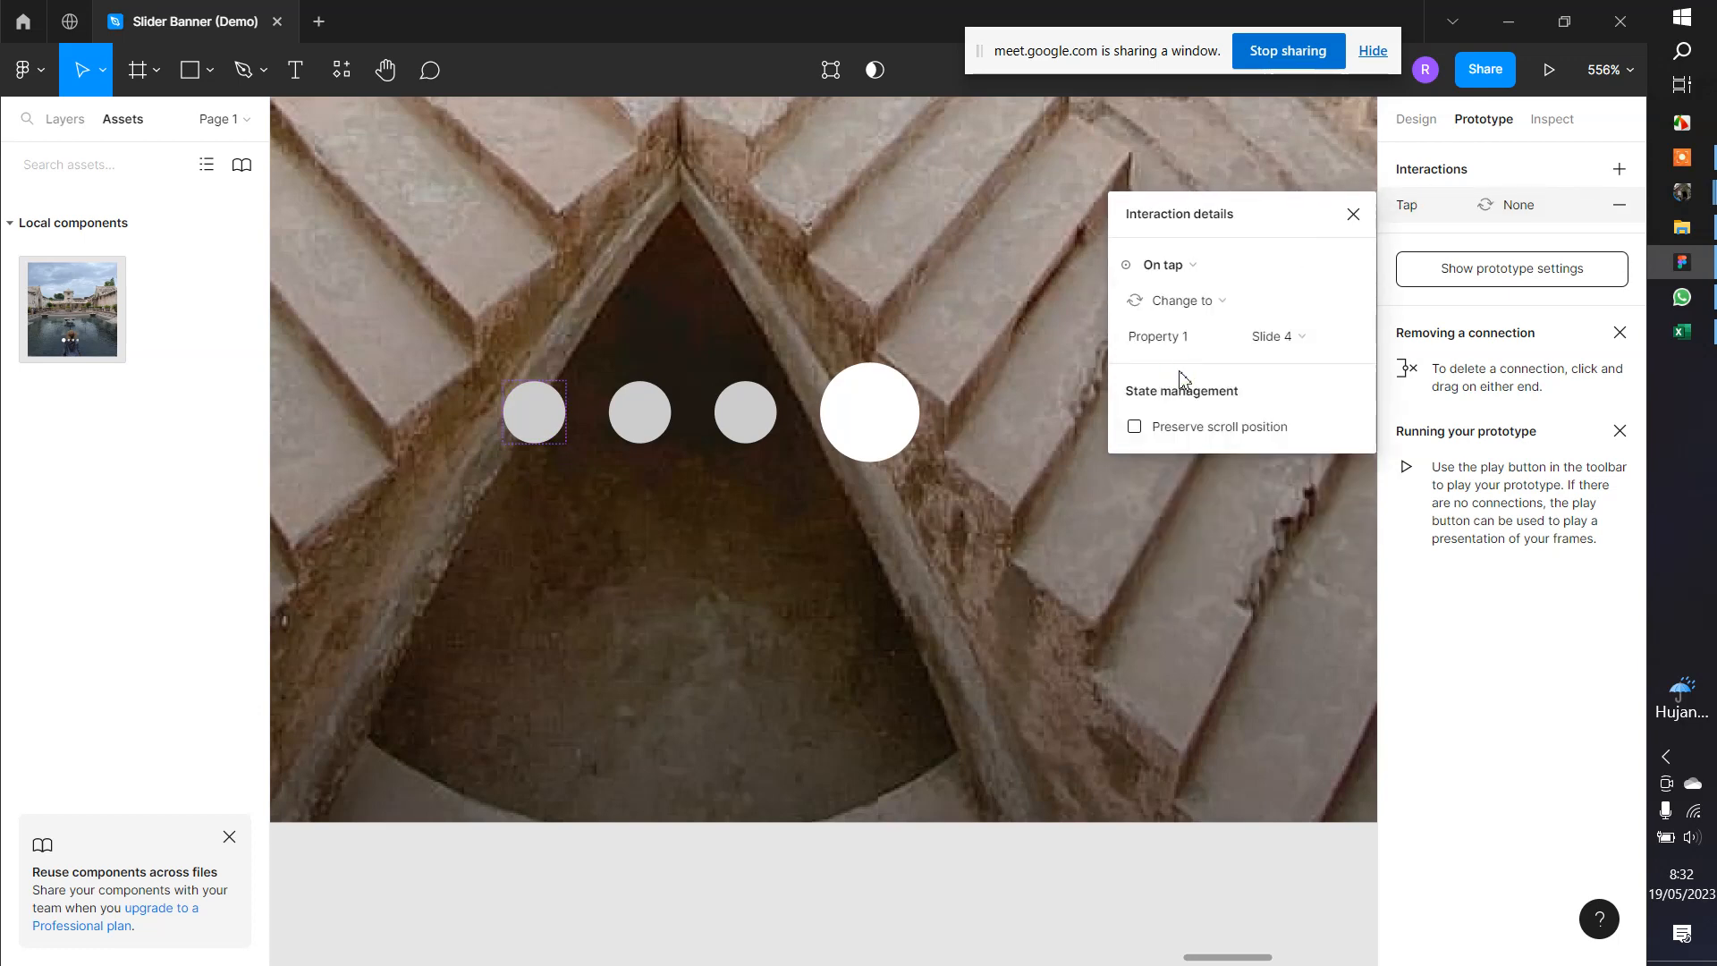
pyautogui.click(1288, 337)
pyautogui.click(1310, 278)
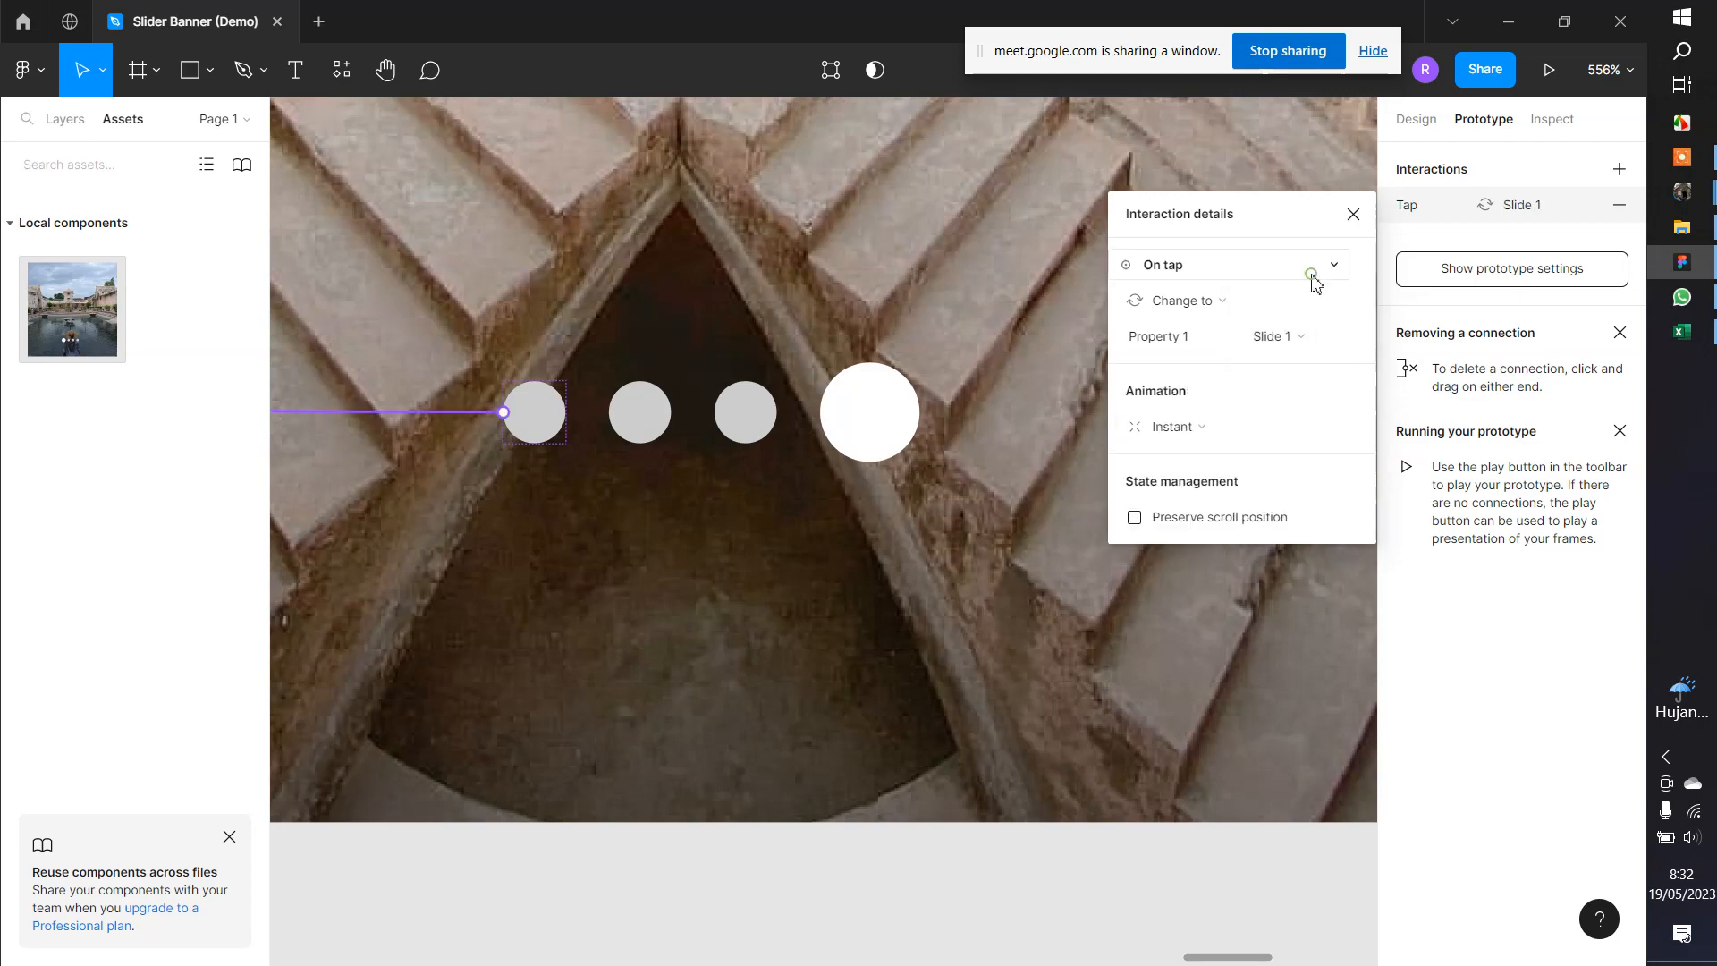
# Set the animation of the fourth slide's first-dot interaction to Dissolve and close its details
pyautogui.click(1182, 429)
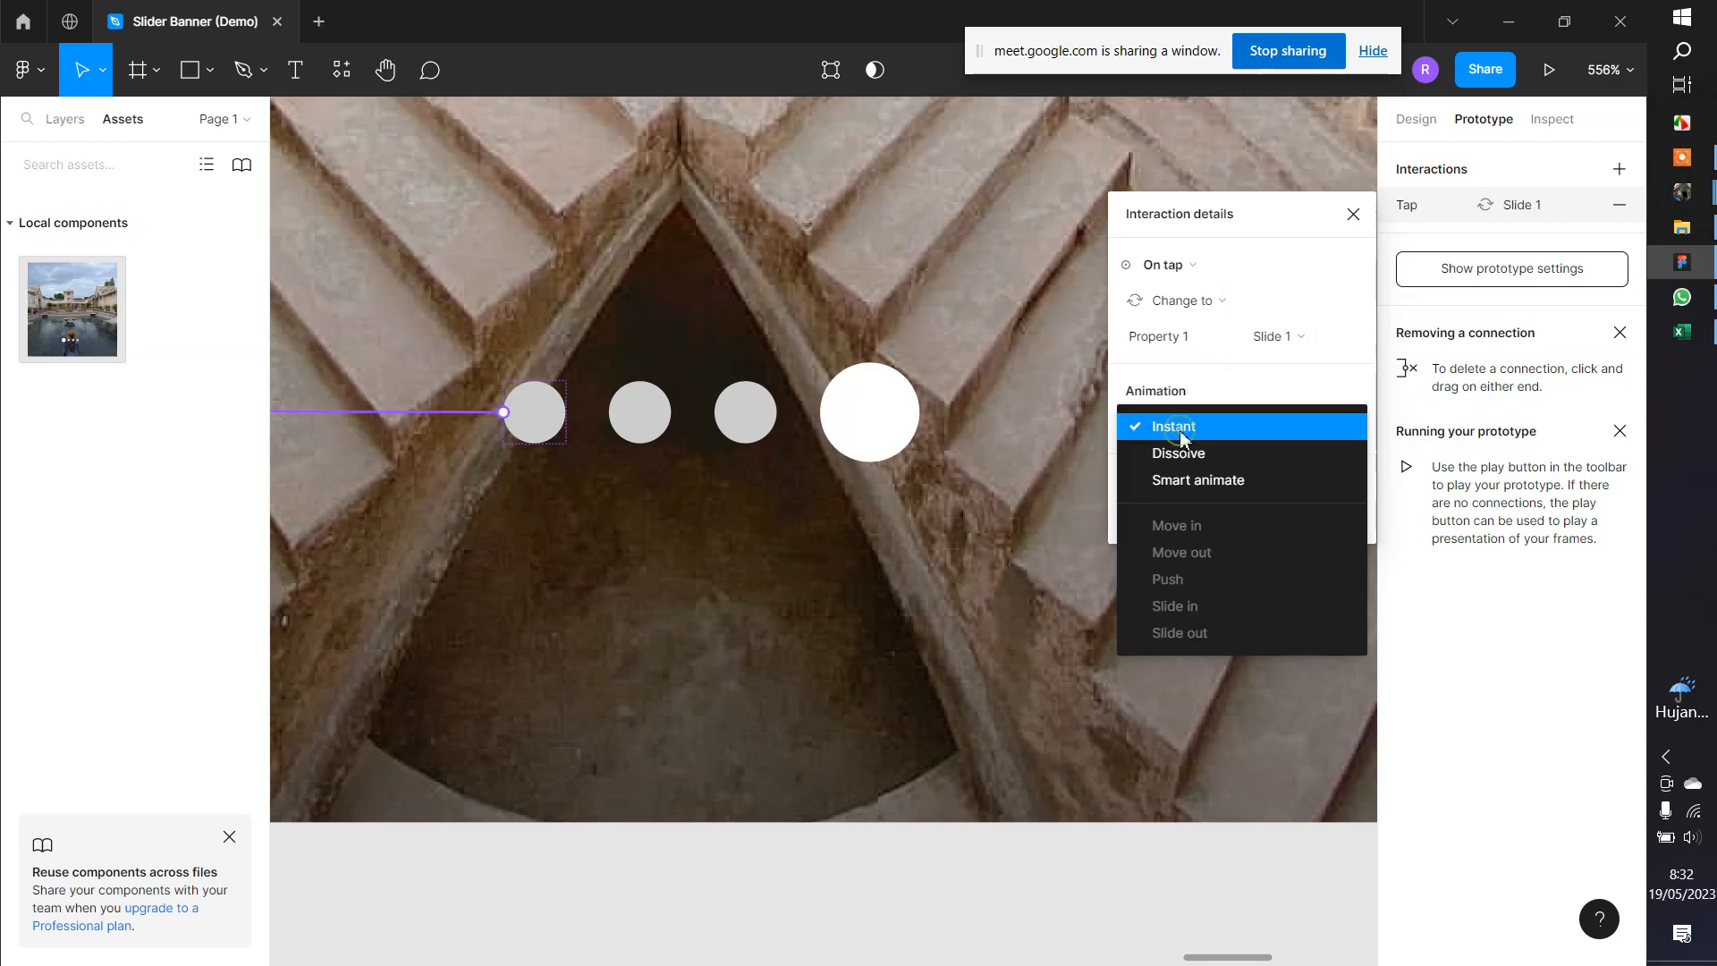
pyautogui.click(1182, 449)
pyautogui.scroll(-3, 749, 620)
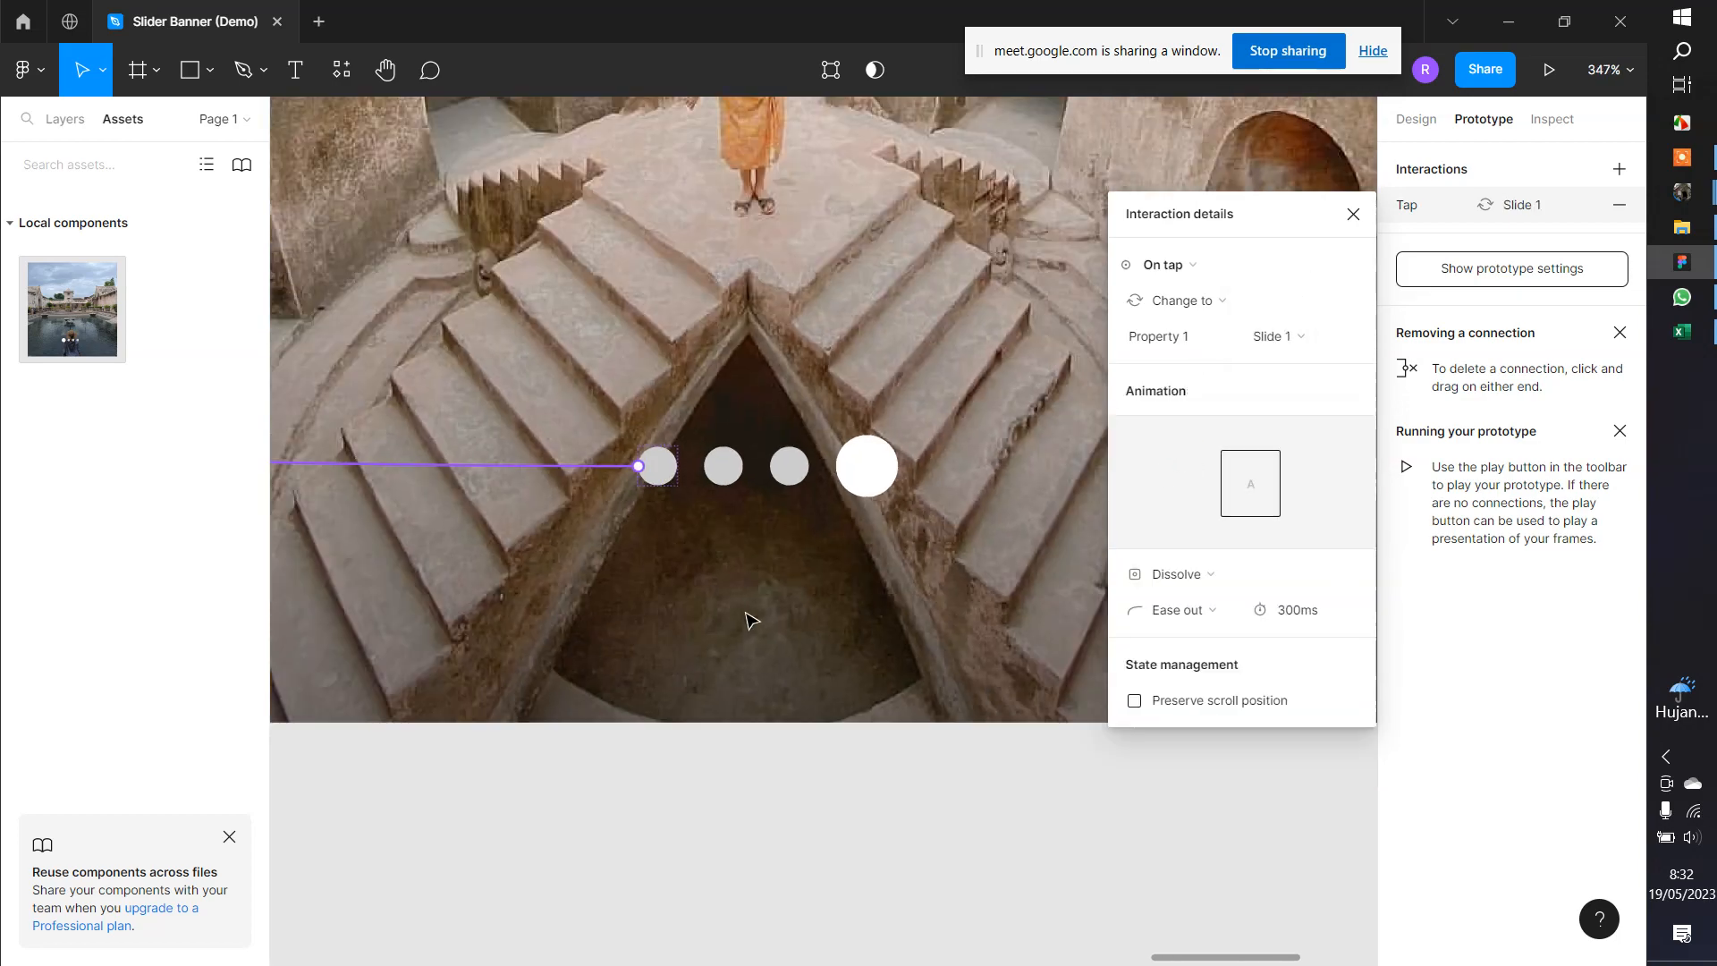
pyautogui.click(733, 807)
# Look over the slide connections, play the Taman Sari prototype to check the slider's changes, and close the preview
pyautogui.scroll(-6, 735, 810)
pyautogui.moveTo(975, 686); pyautogui.dragTo(1341, 469)
pyautogui.scroll(-6, 697, 669)
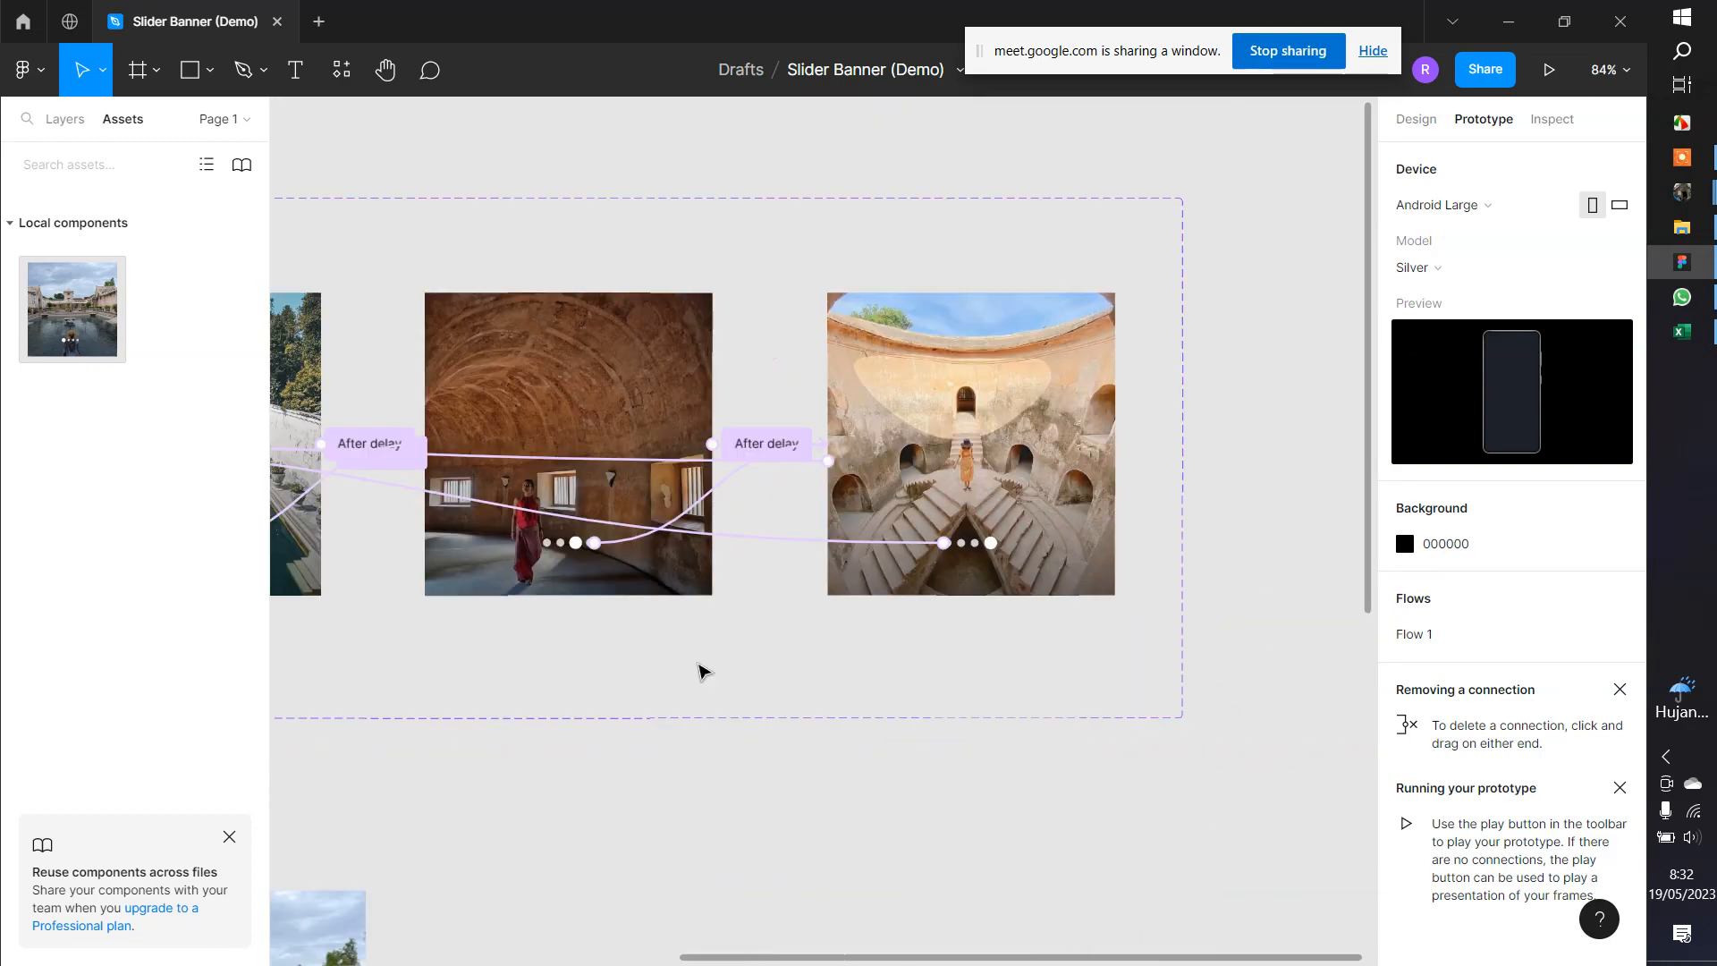
pyautogui.moveTo(897, 632); pyautogui.dragTo(1291, 562)
pyautogui.click(601, 535)
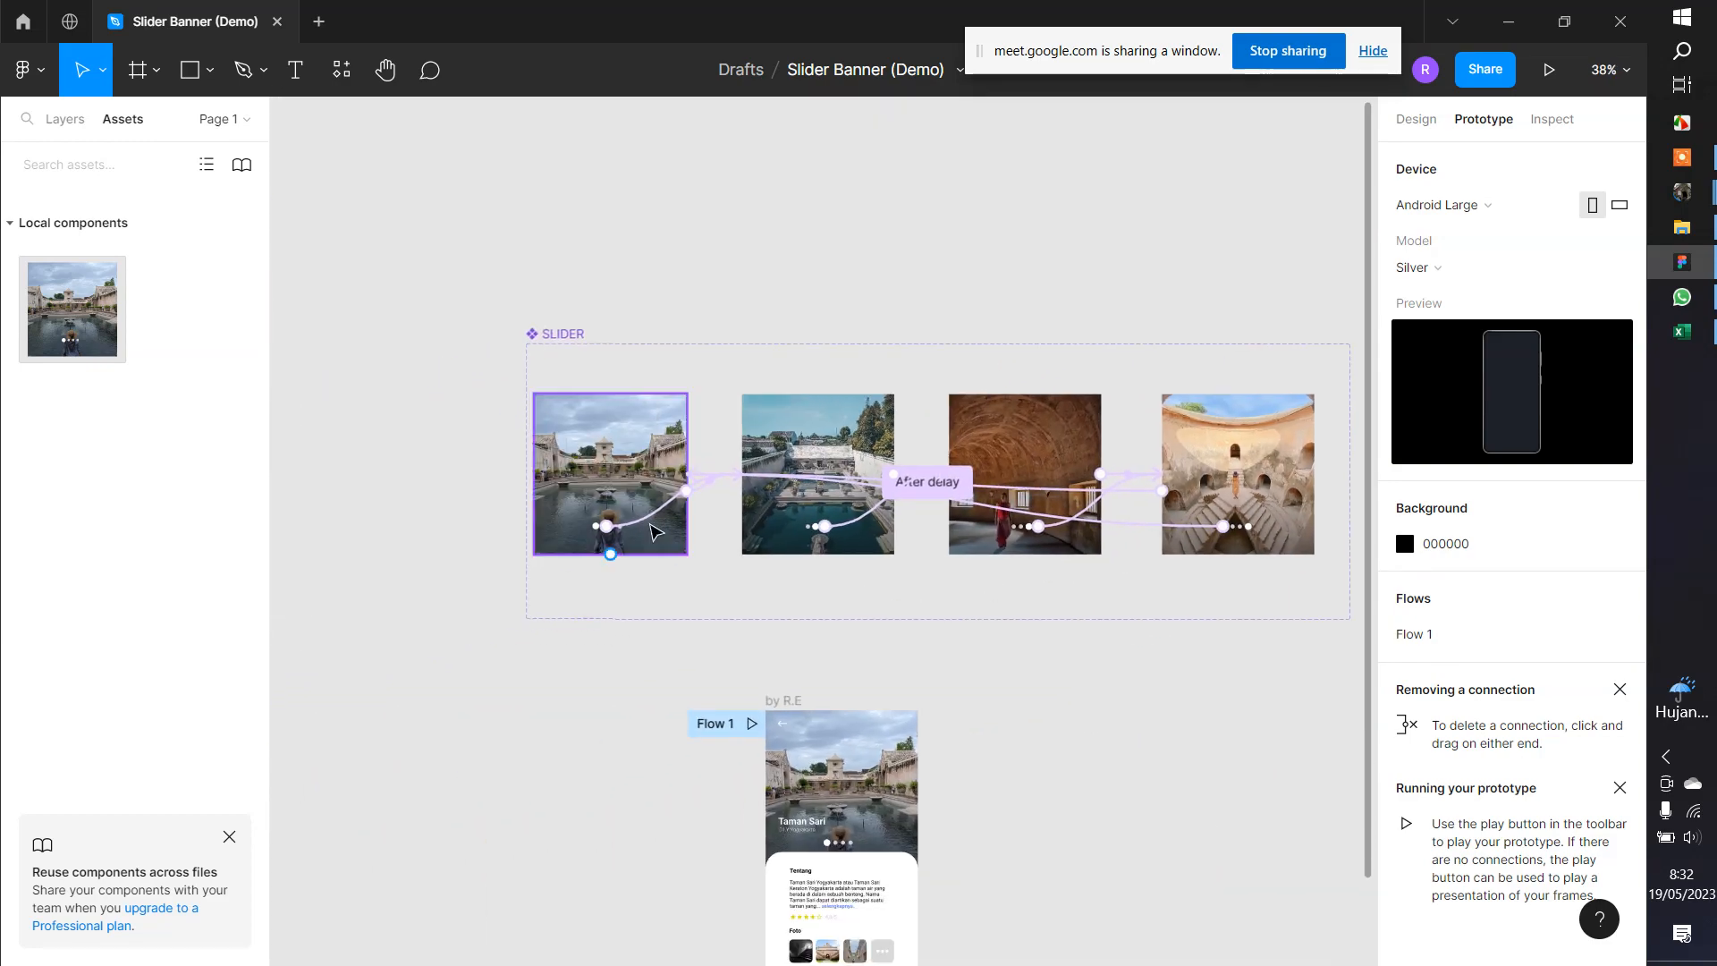
pyautogui.scroll(6, 601, 535)
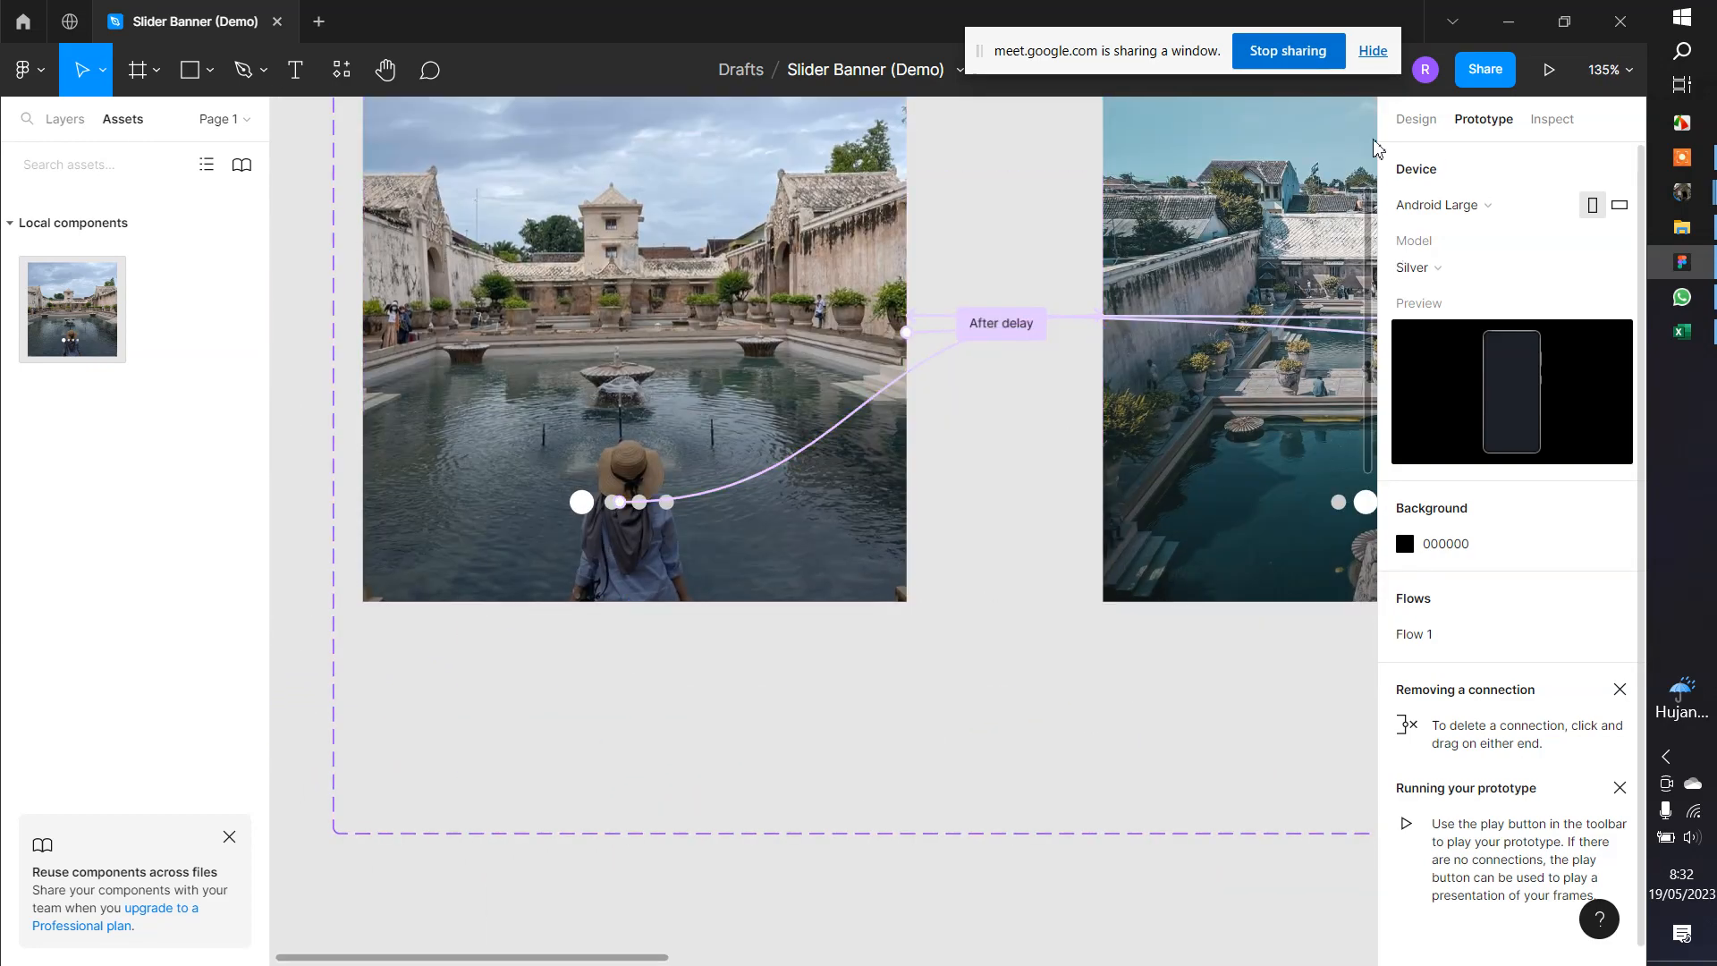
pyautogui.scroll(-5, 885, 456)
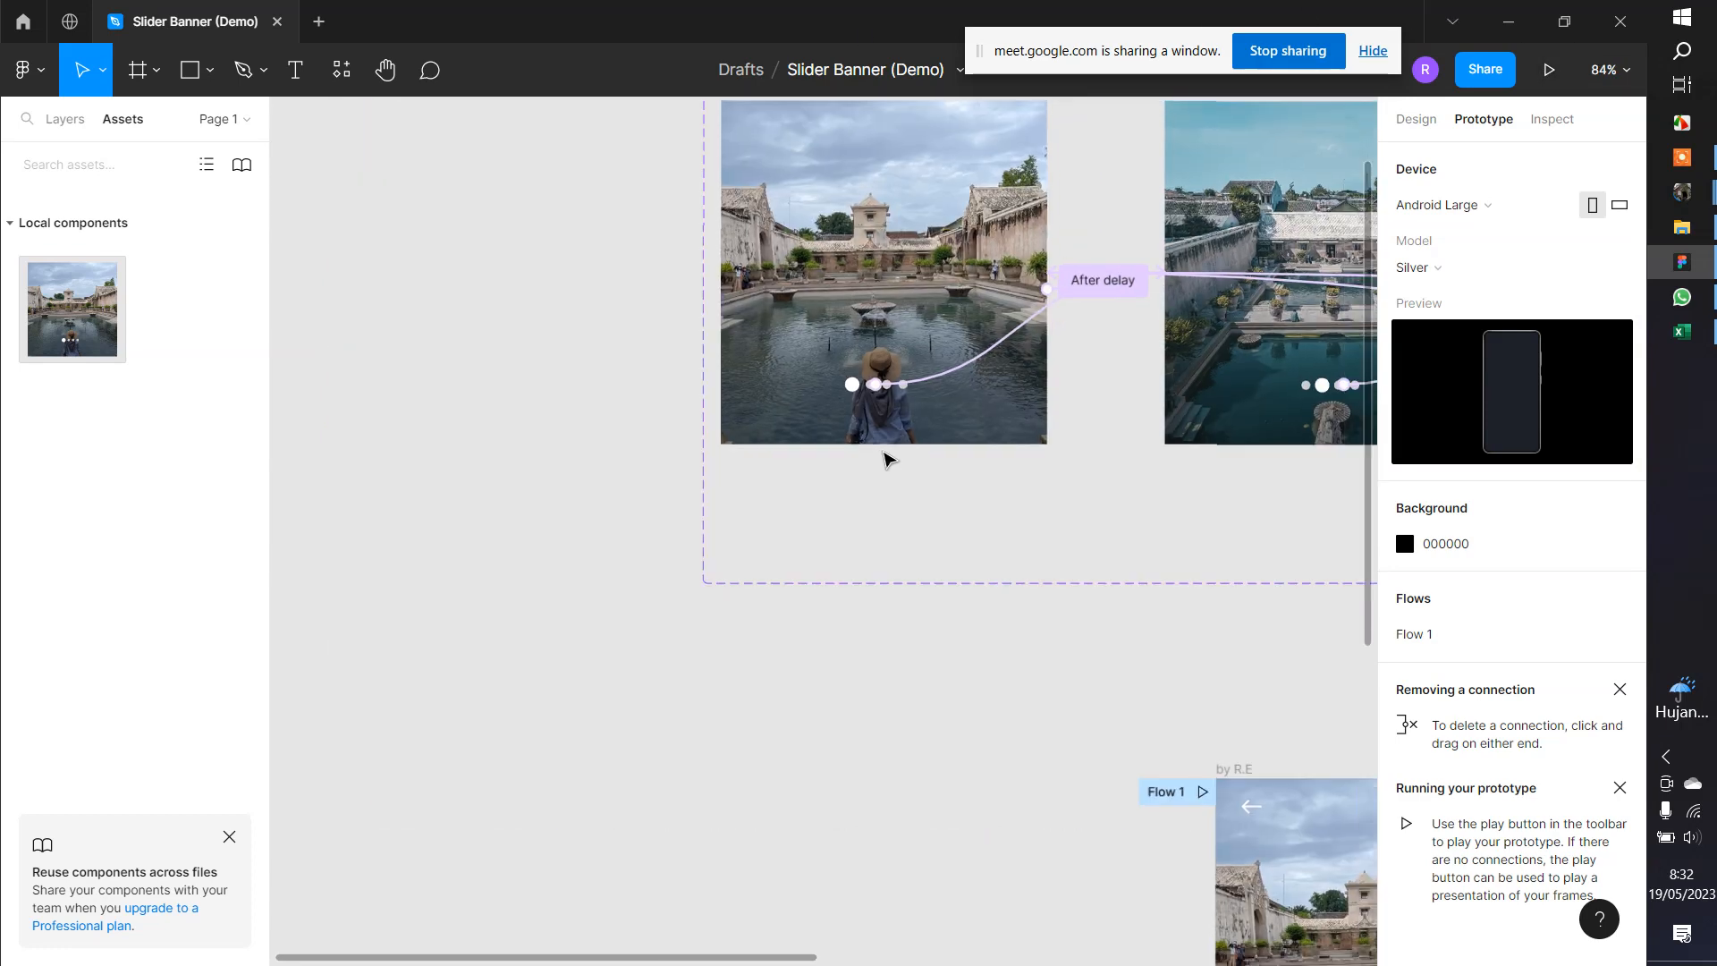
pyautogui.moveTo(1092, 456); pyautogui.dragTo(682, 502)
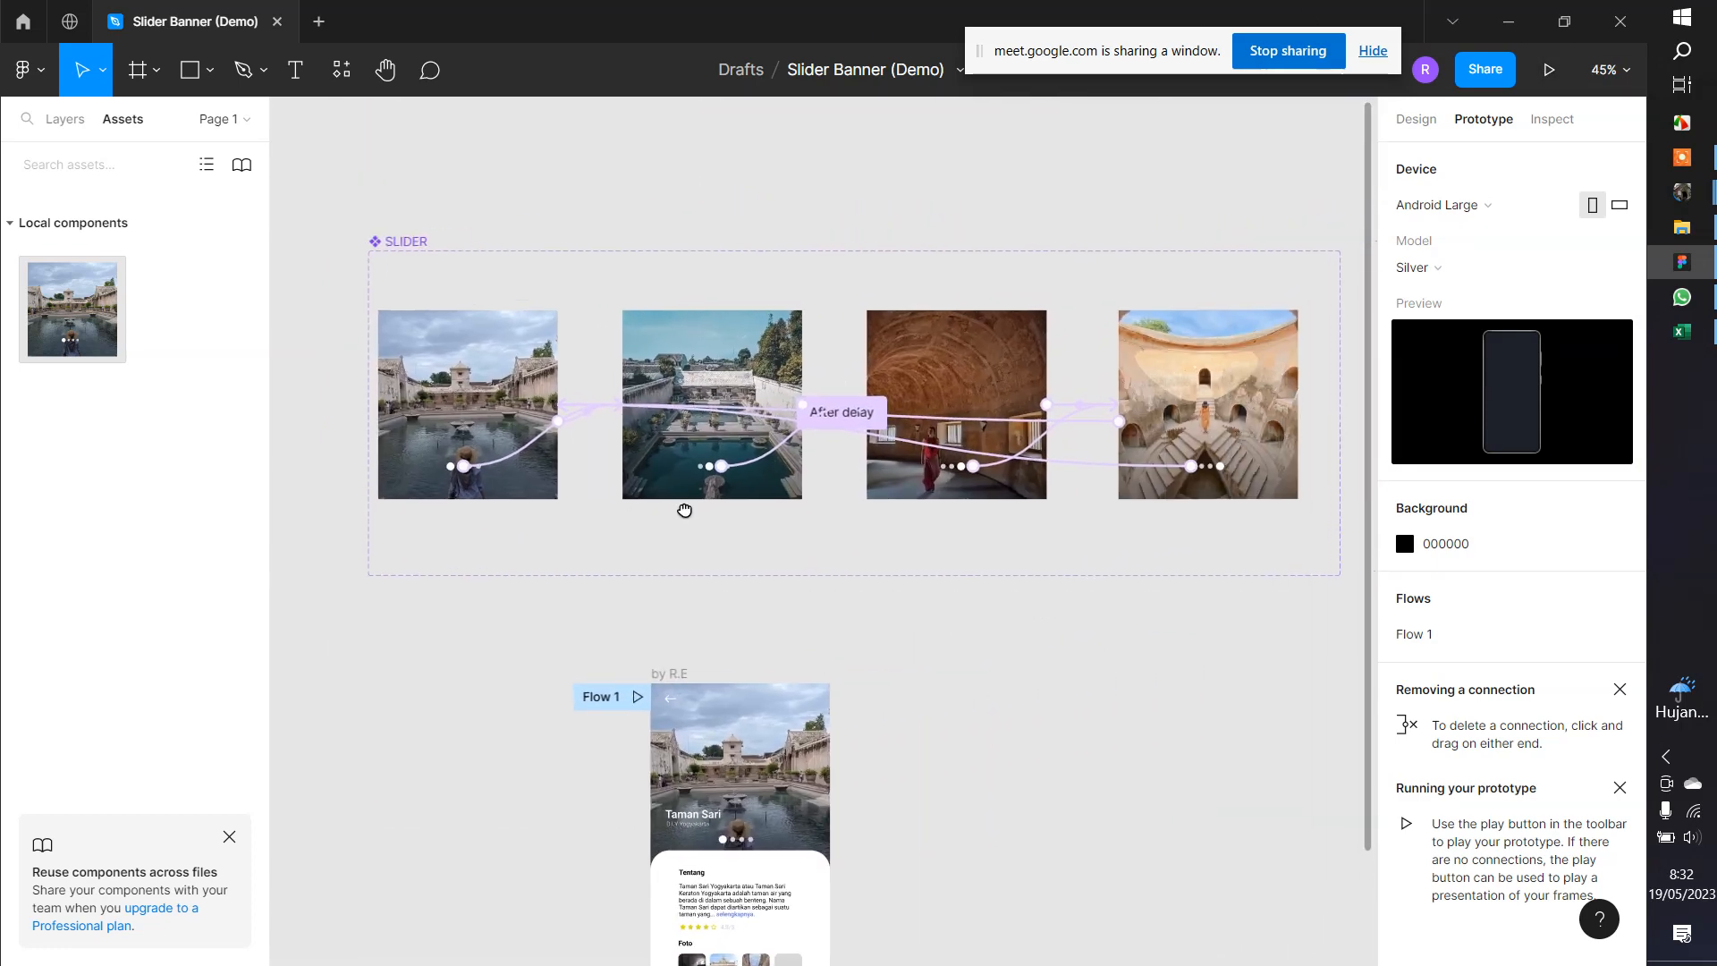
pyautogui.click(1547, 70)
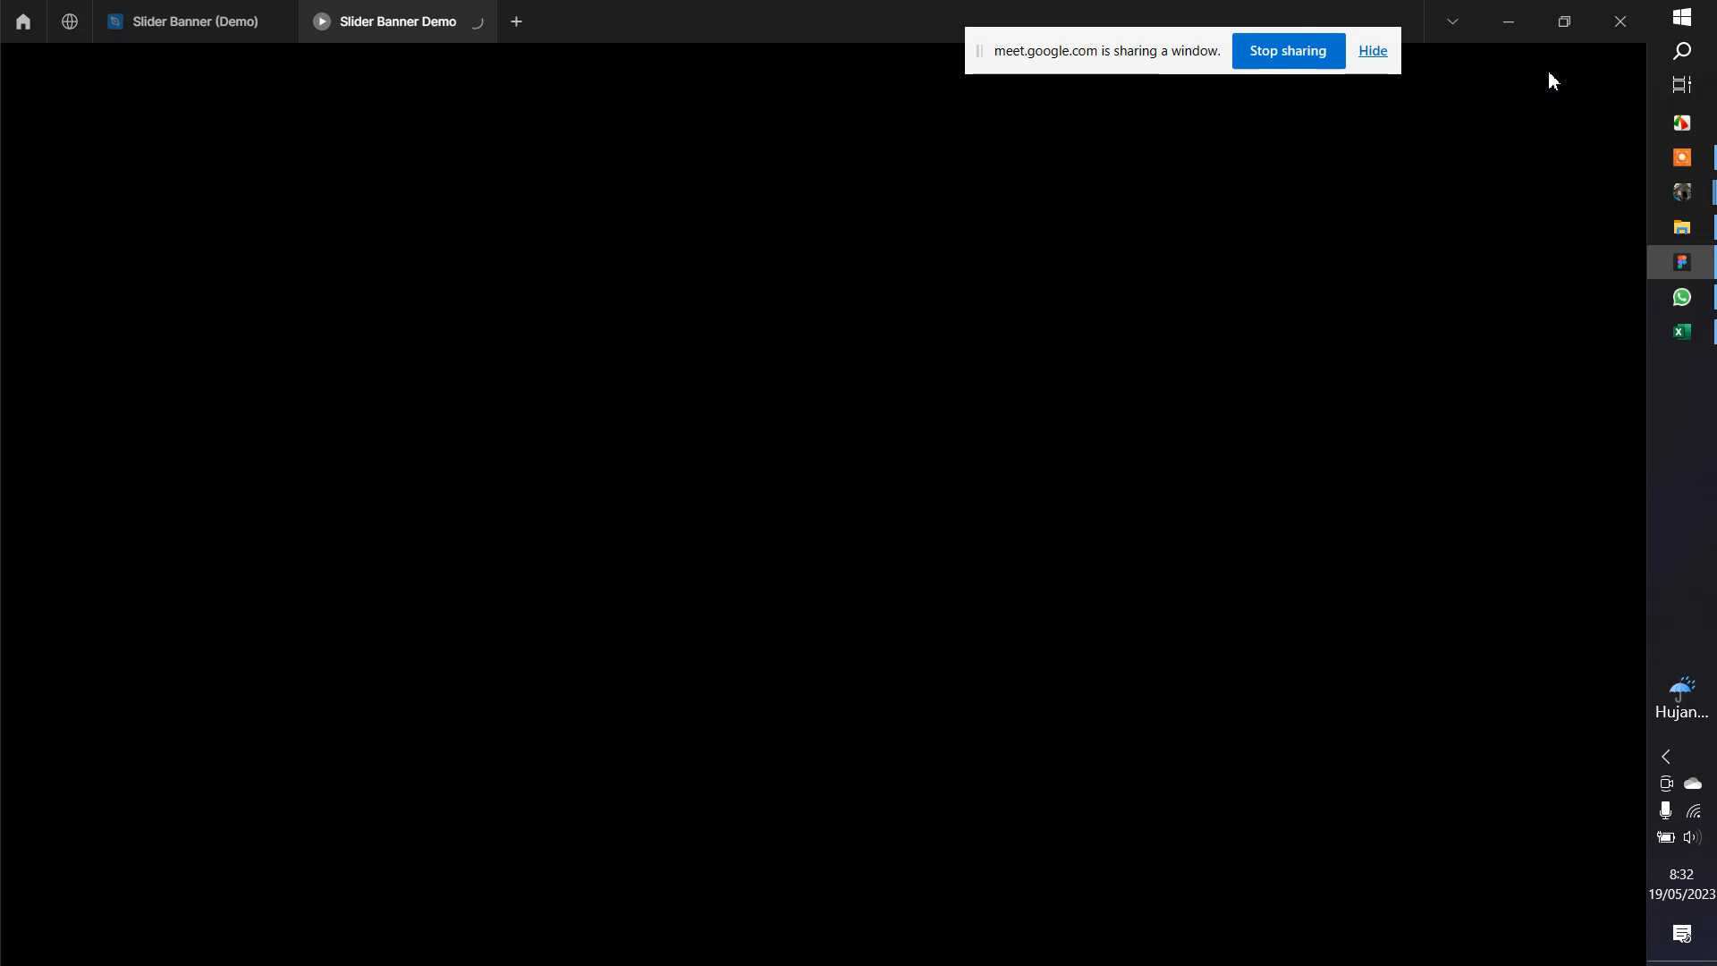
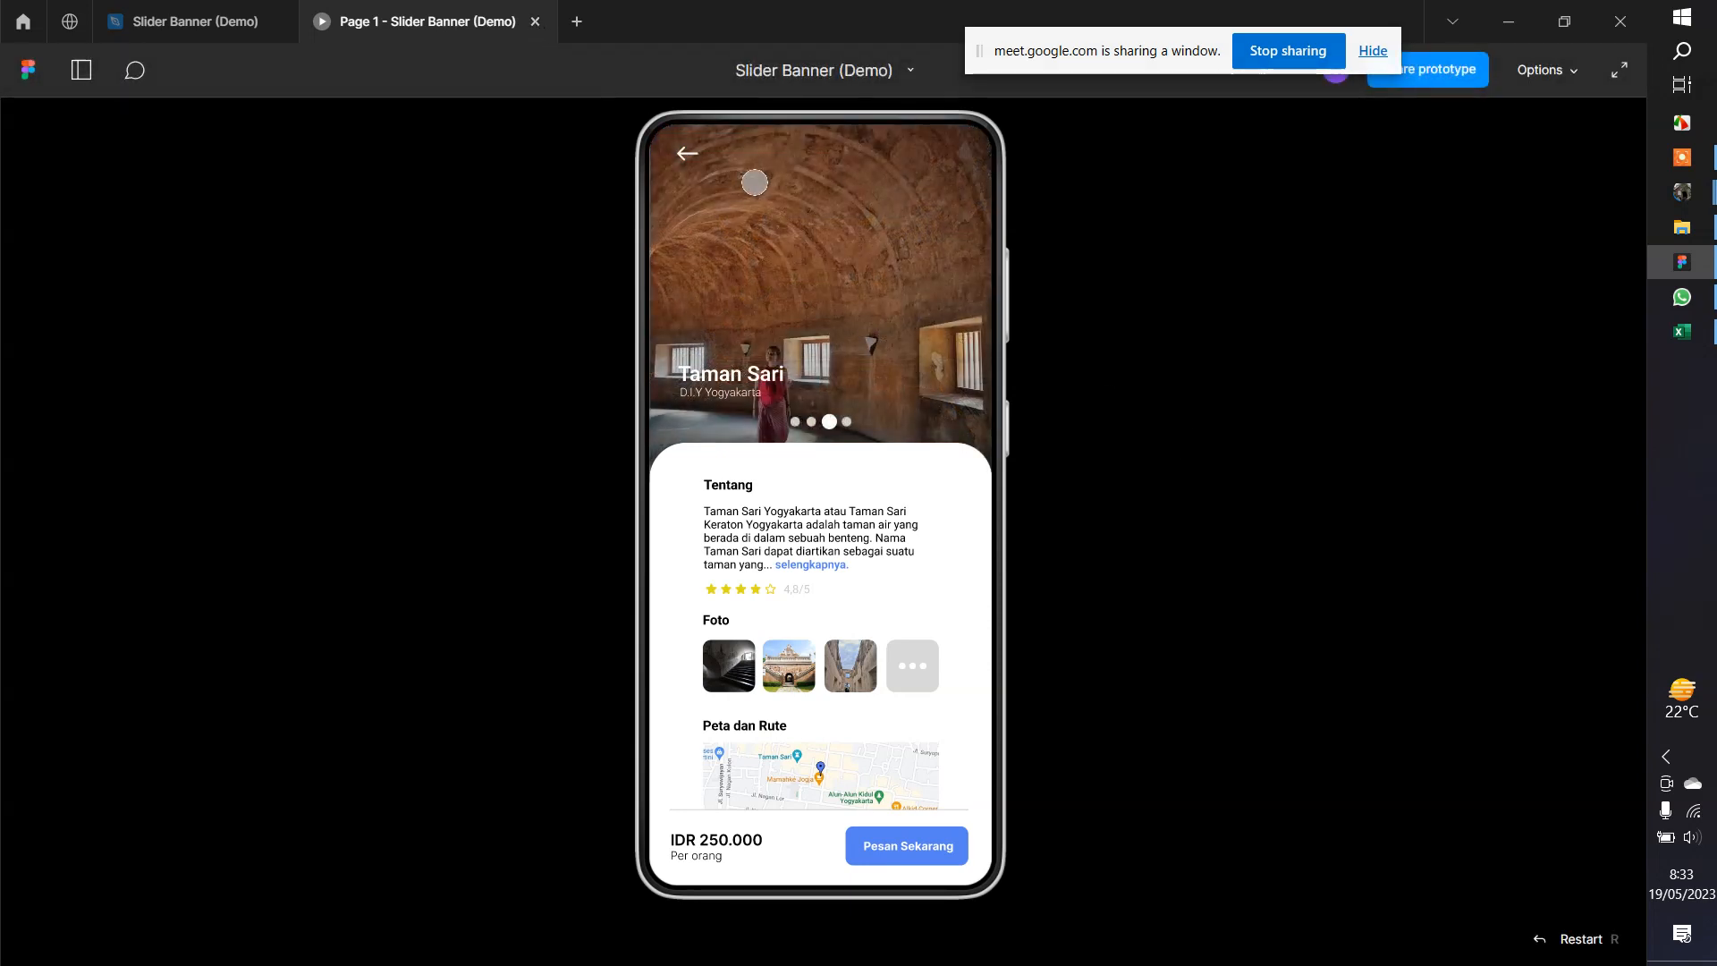
pyautogui.click(537, 25)
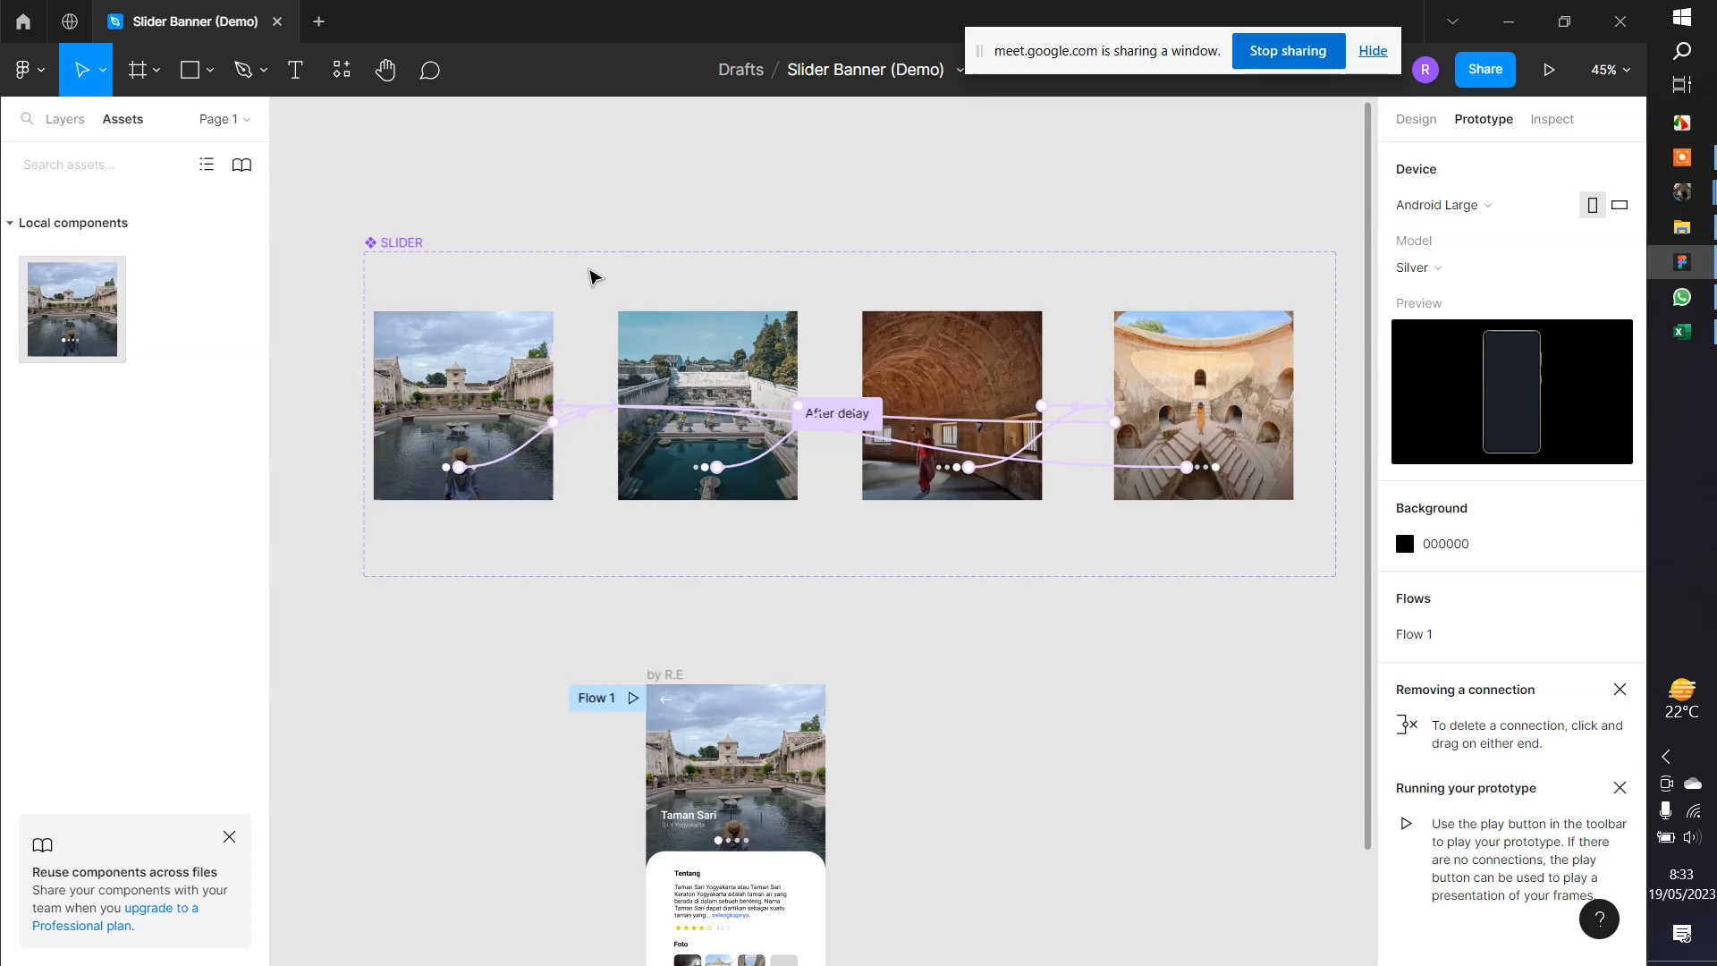
# Turn the first slide's empty tap interaction into an on-drag Change to slide 2 interaction
pyautogui.click(461, 368)
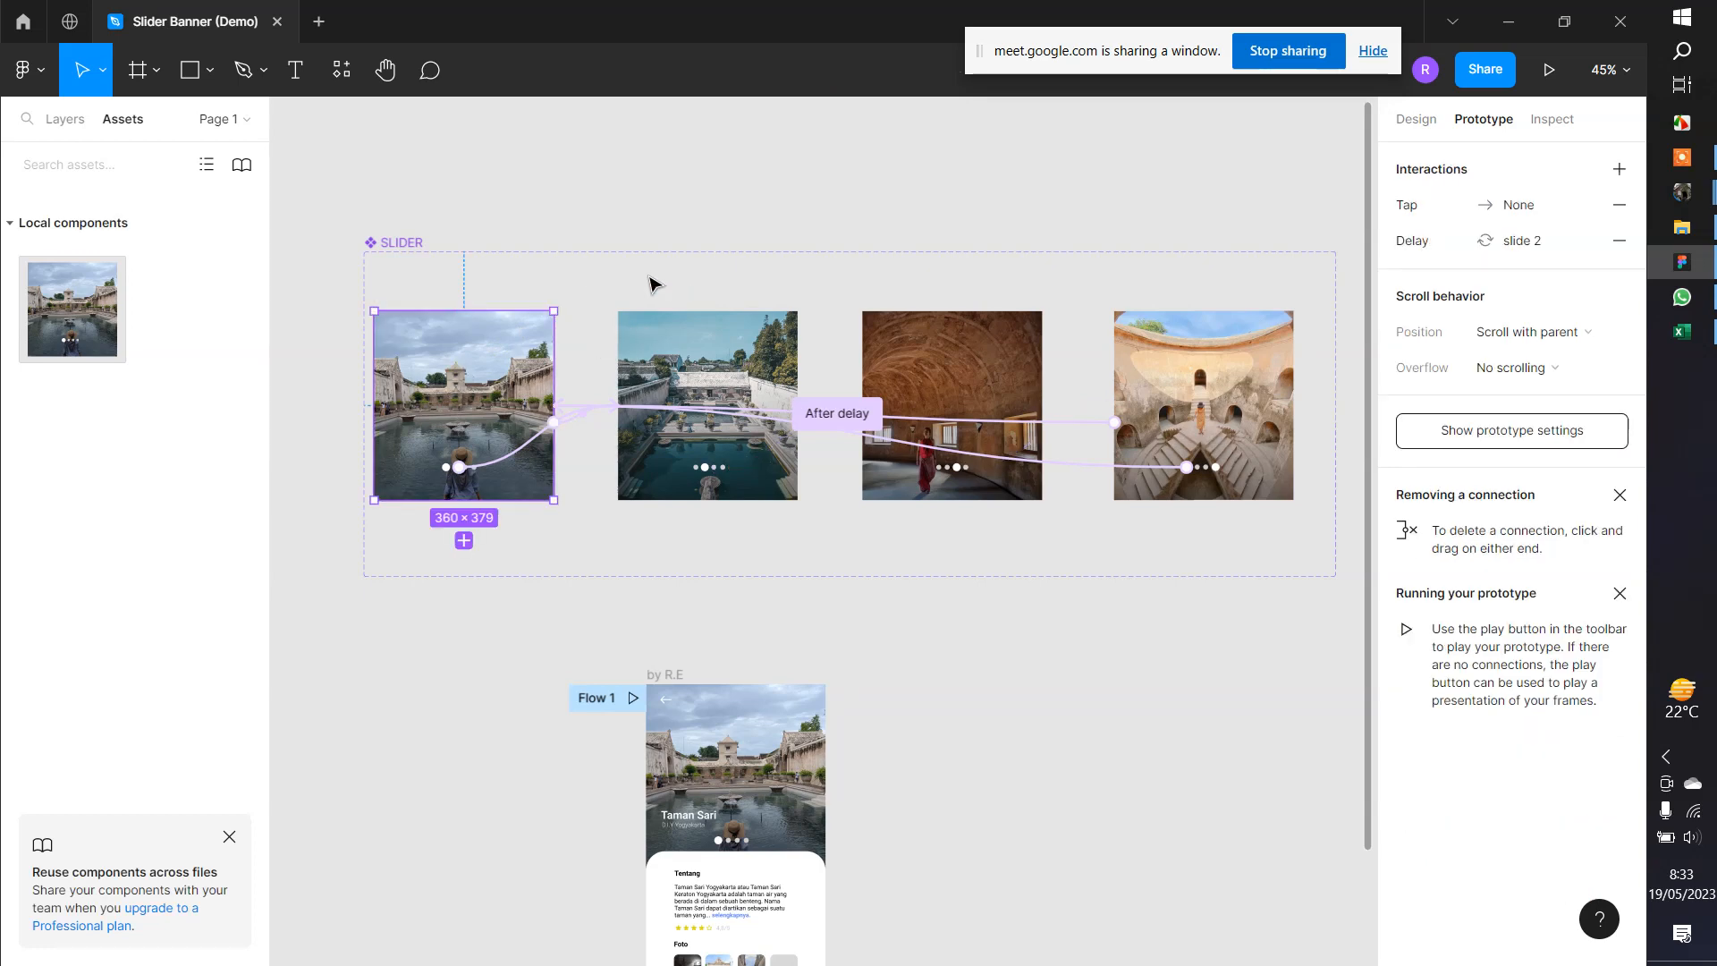
pyautogui.click(601, 284)
pyautogui.click(479, 344)
pyautogui.click(593, 286)
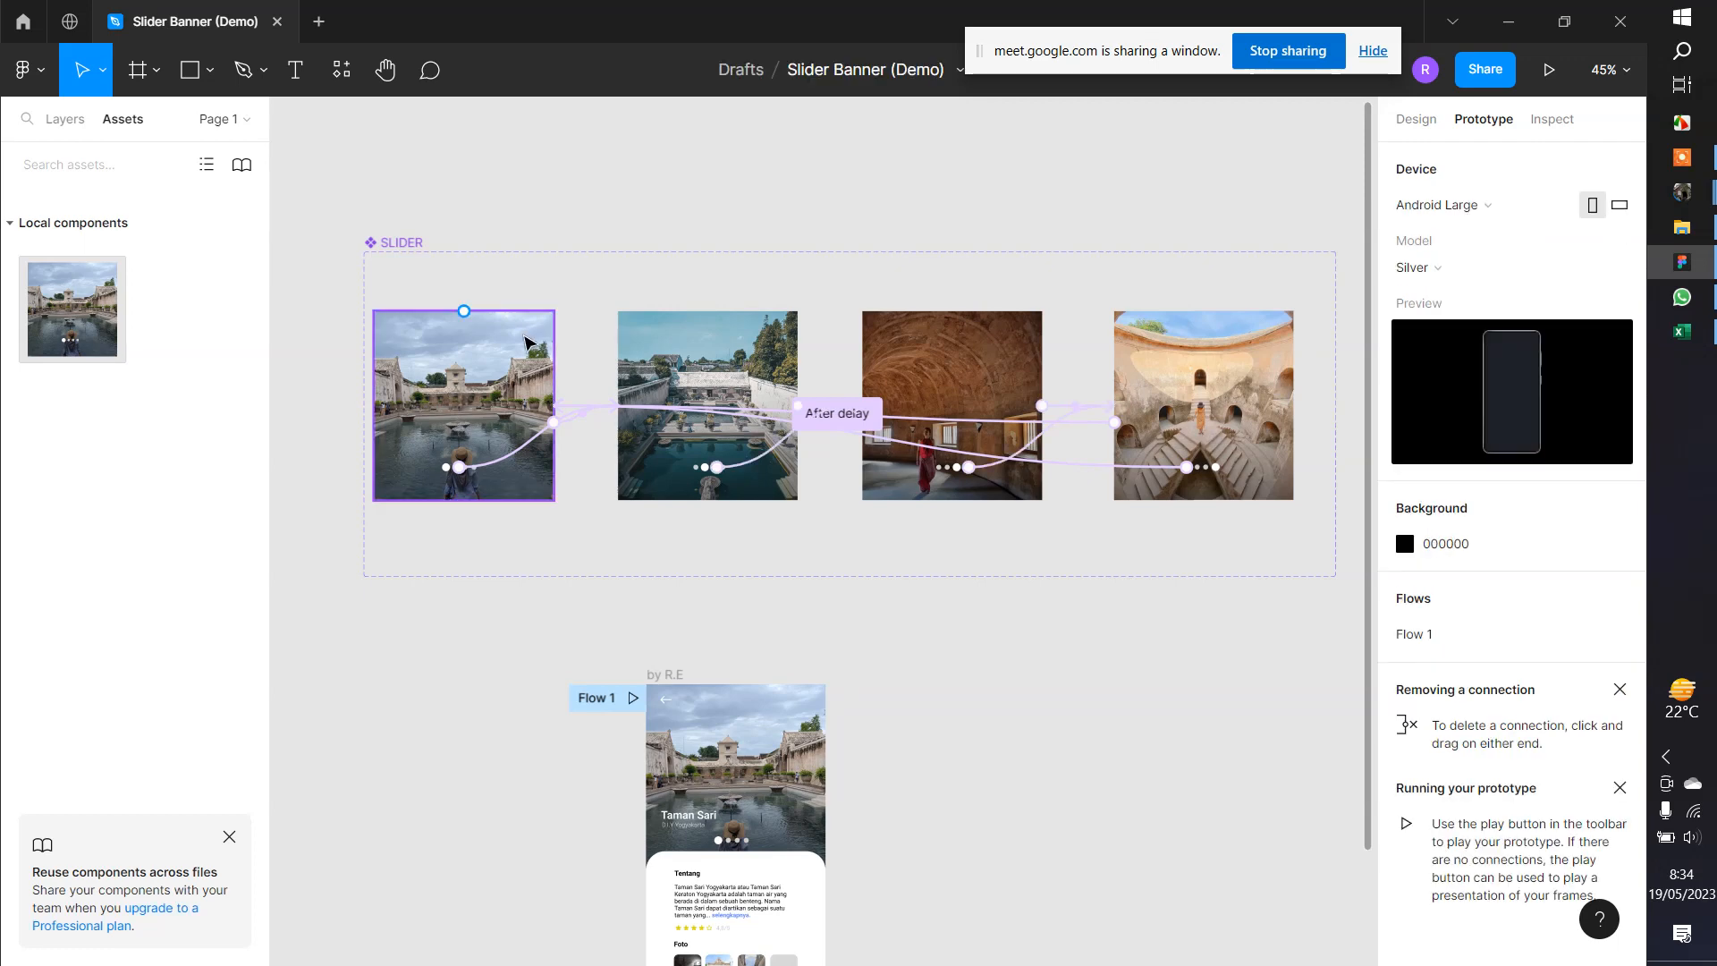
pyautogui.click(527, 343)
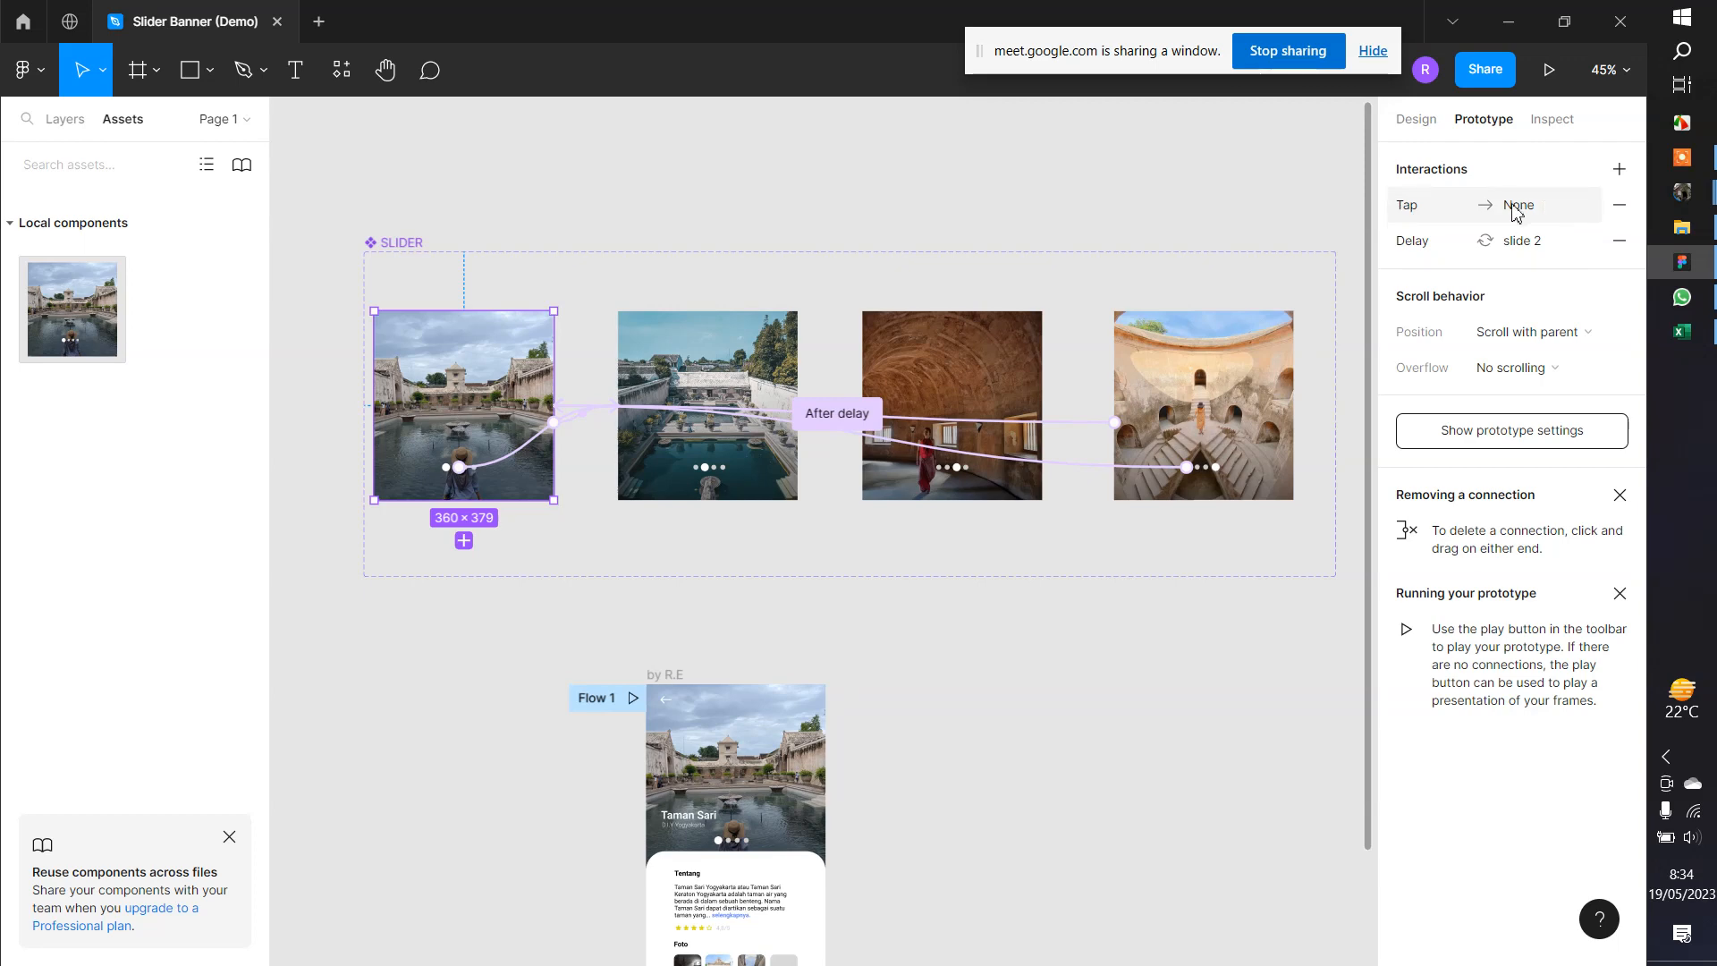
pyautogui.click(1415, 215)
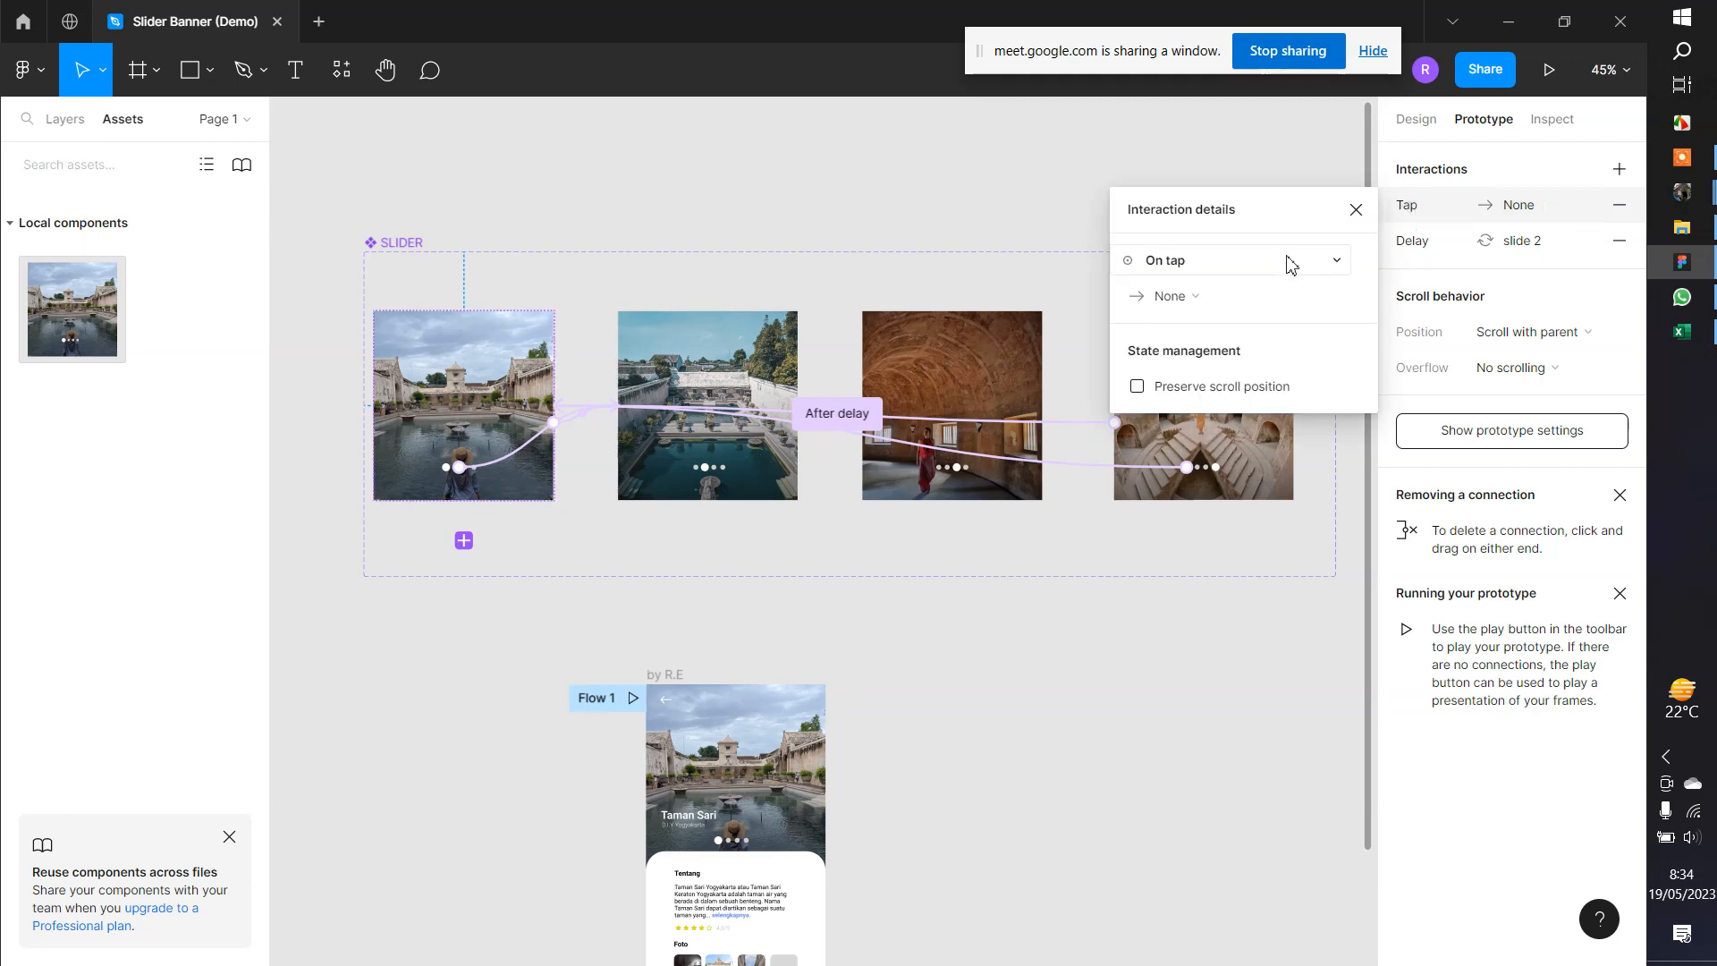
pyautogui.click(1206, 260)
pyautogui.click(1209, 282)
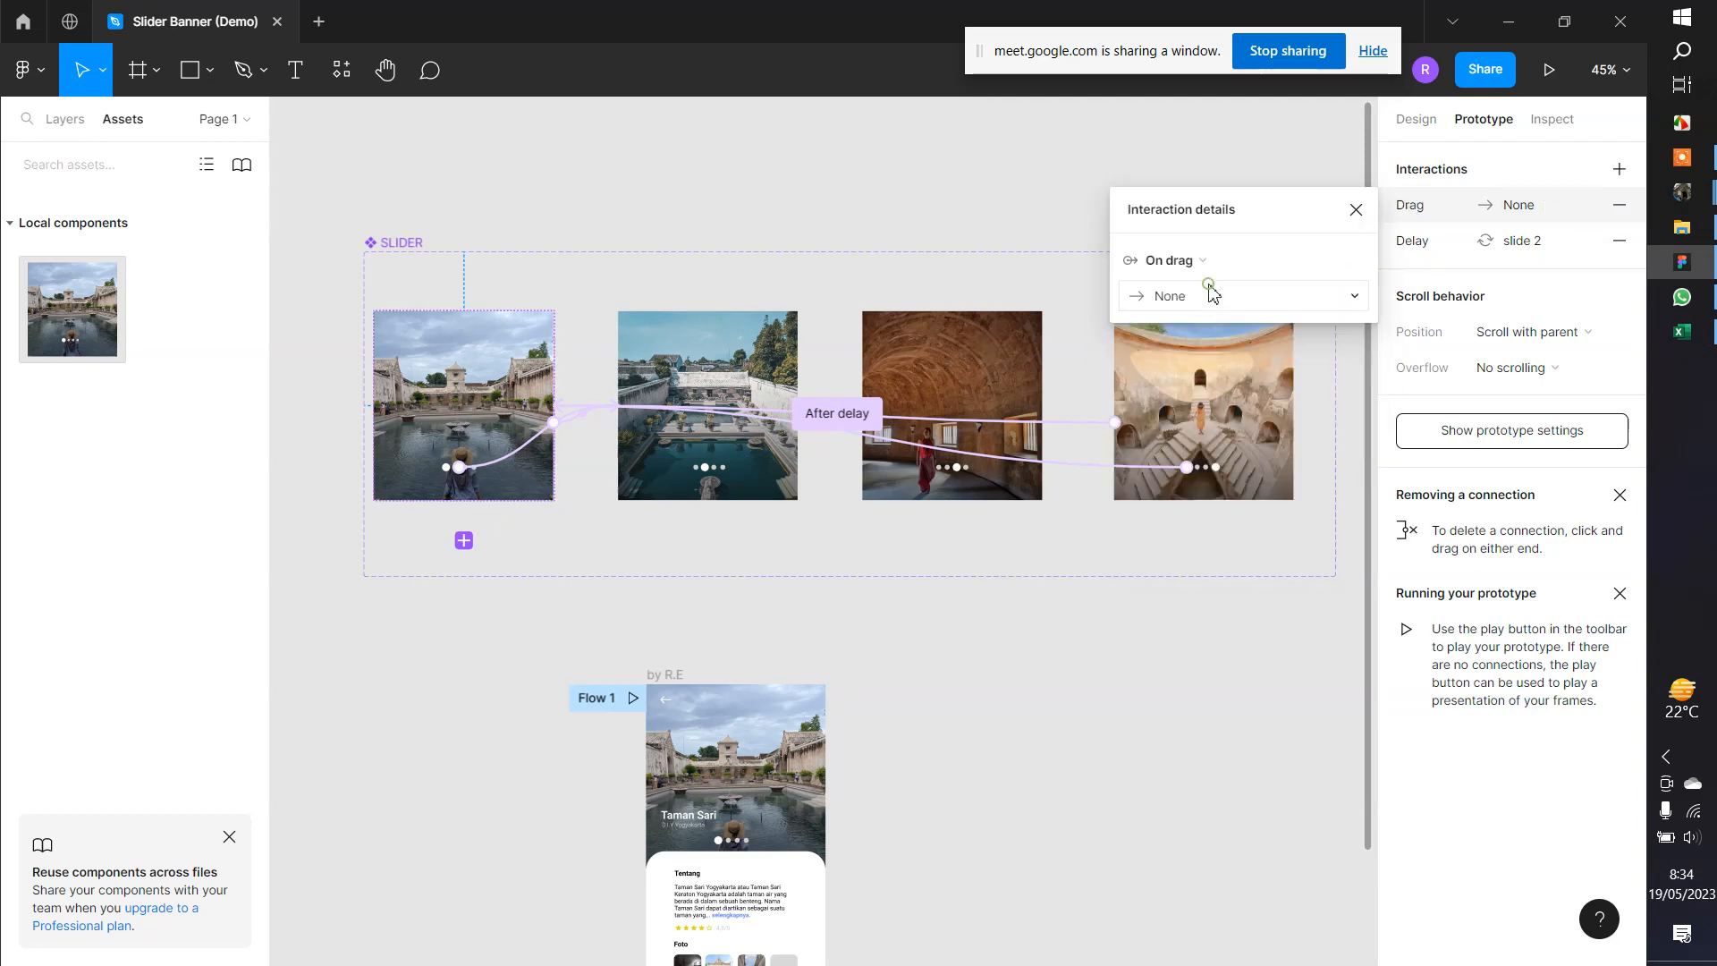
pyautogui.click(1218, 295)
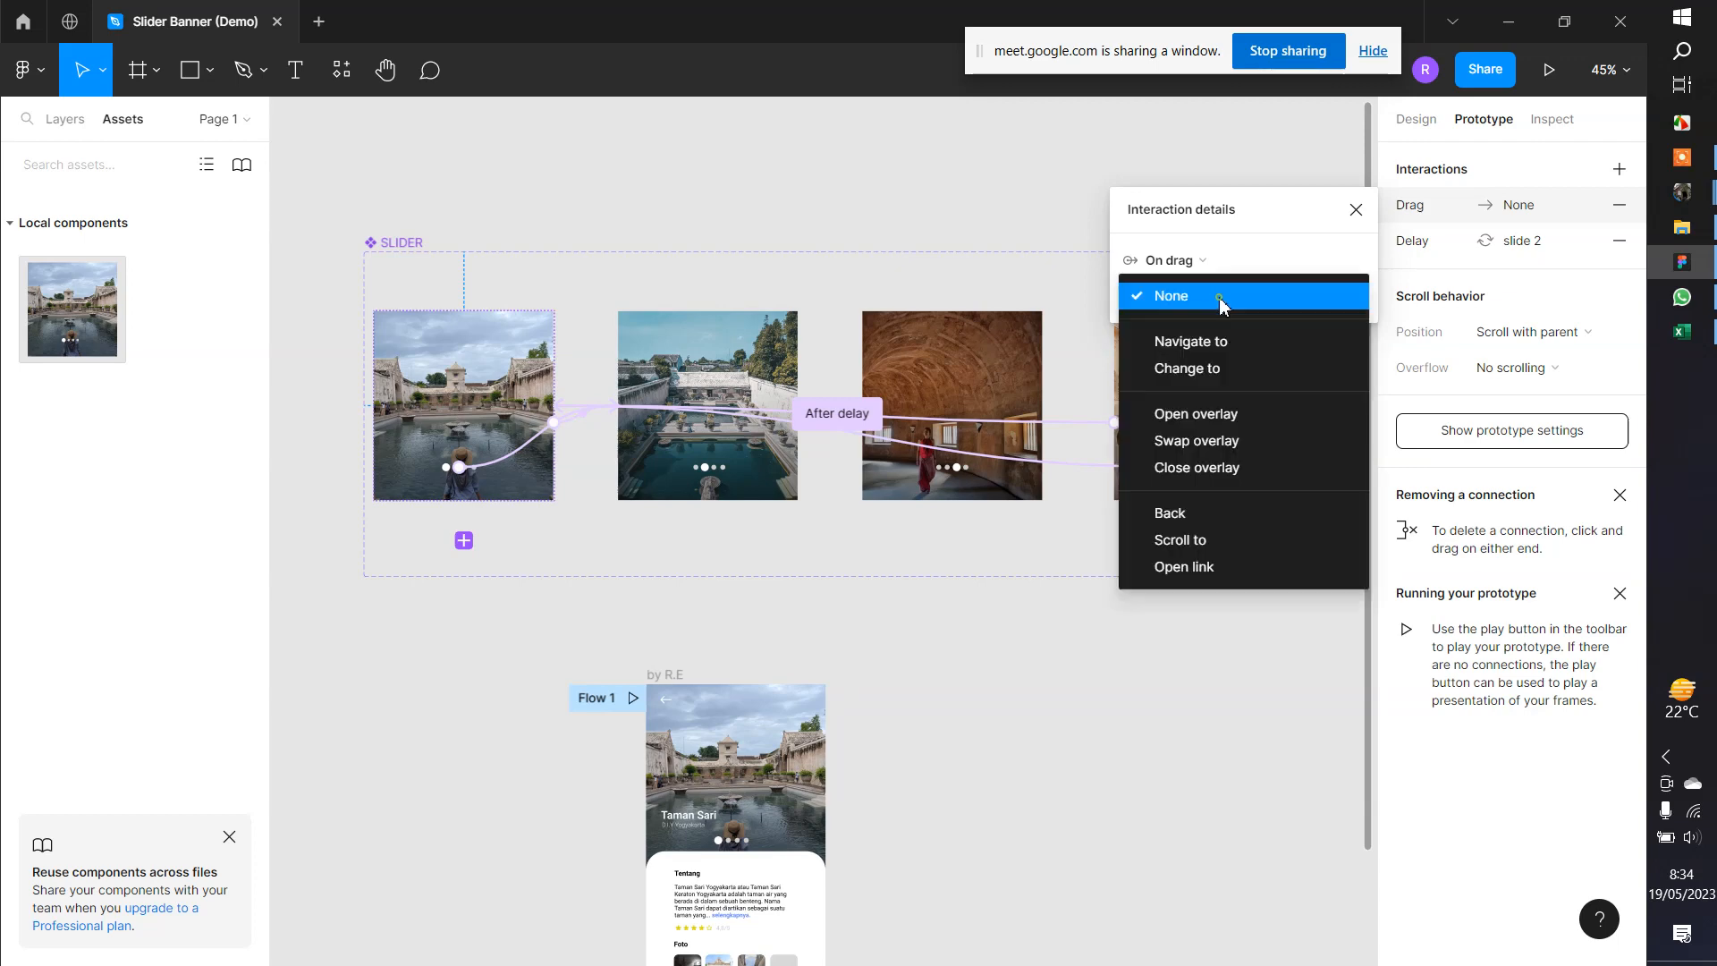
pyautogui.click(1230, 366)
pyautogui.click(1283, 346)
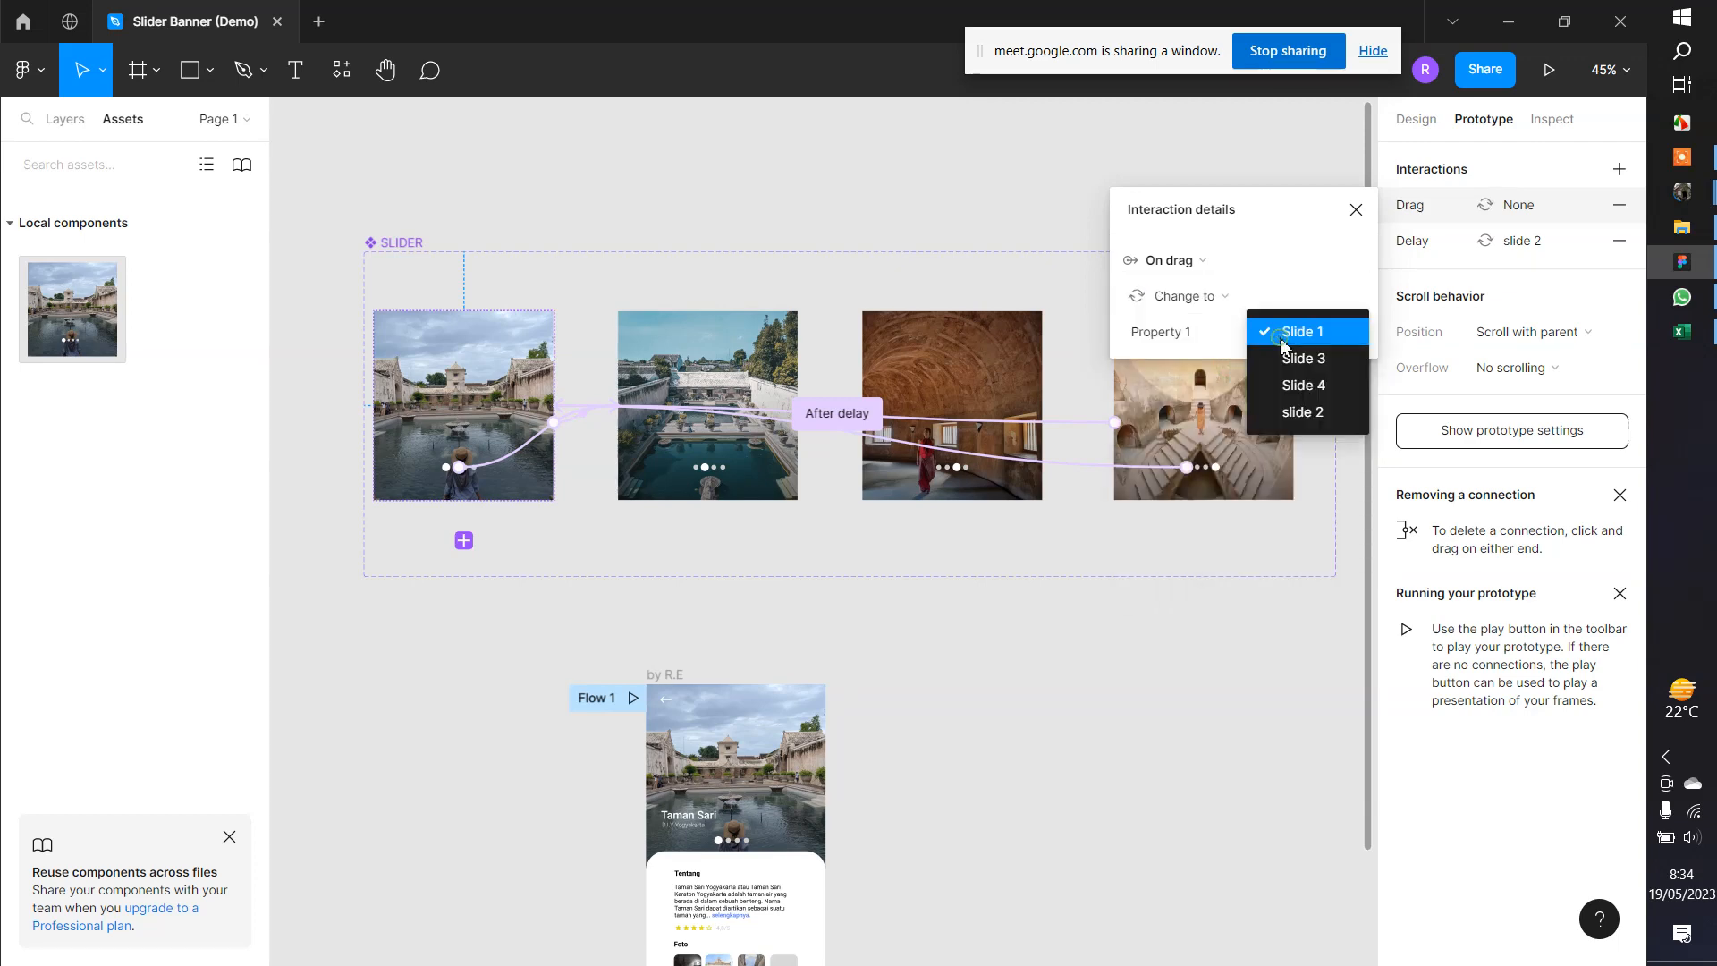
pyautogui.click(1302, 407)
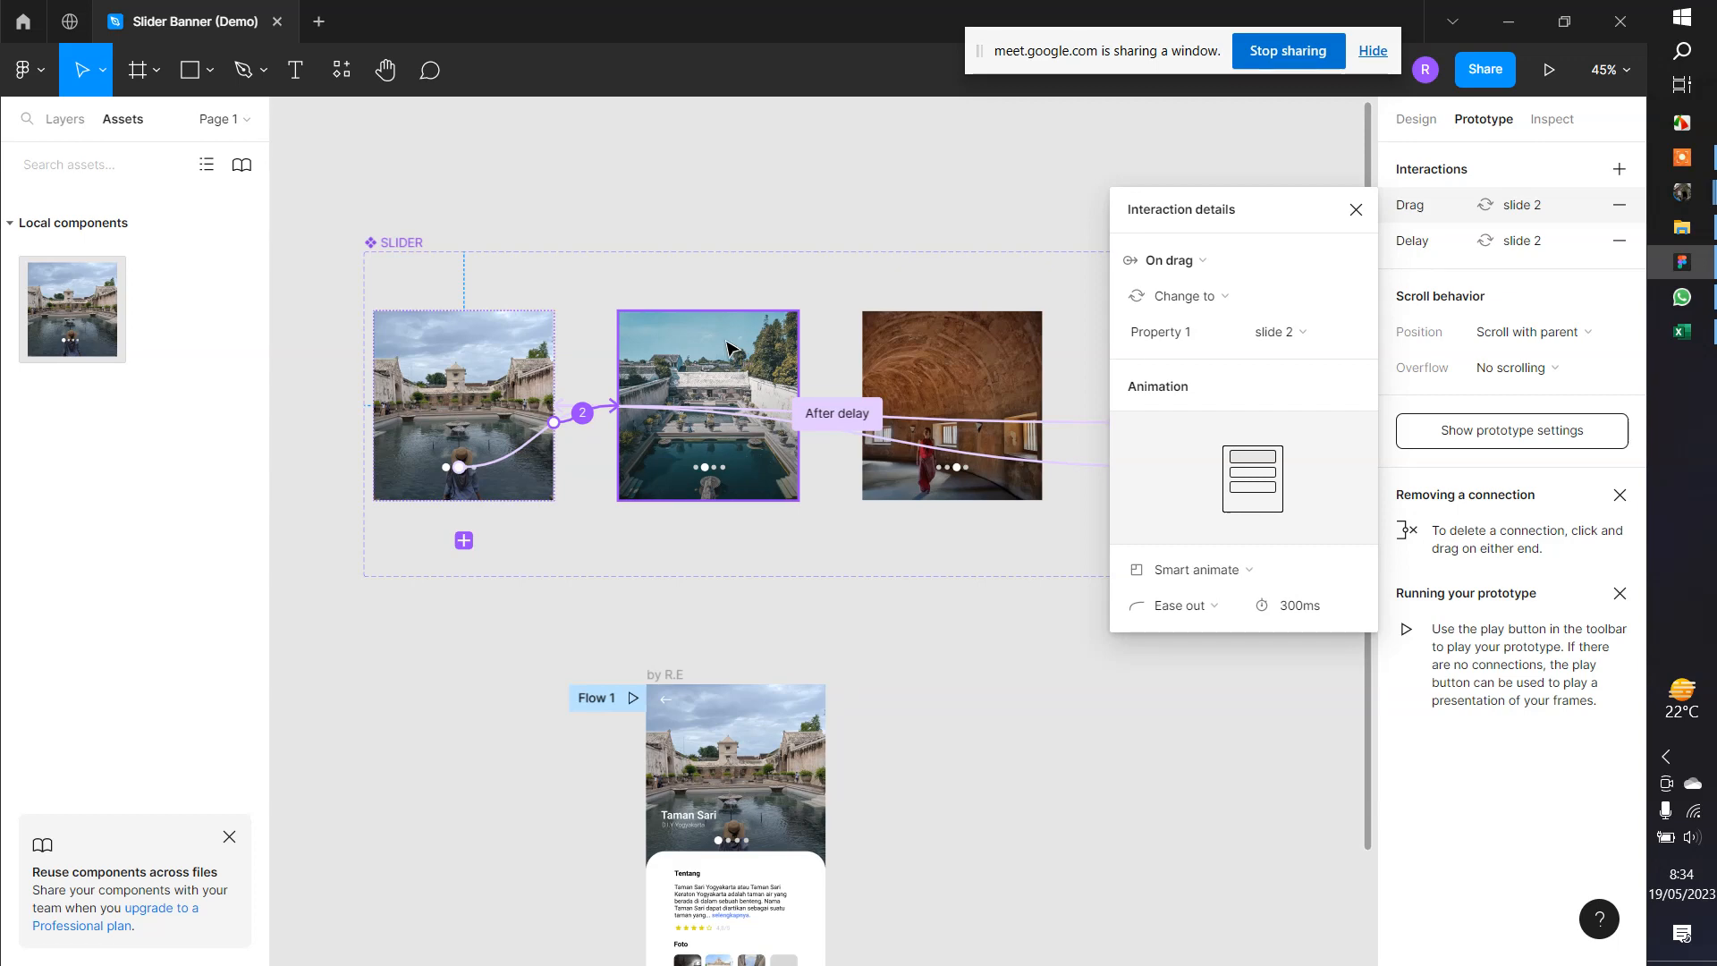
pyautogui.click(633, 268)
# Add an on-drag Change to Slide 3 interaction to the second slide
pyautogui.click(675, 315)
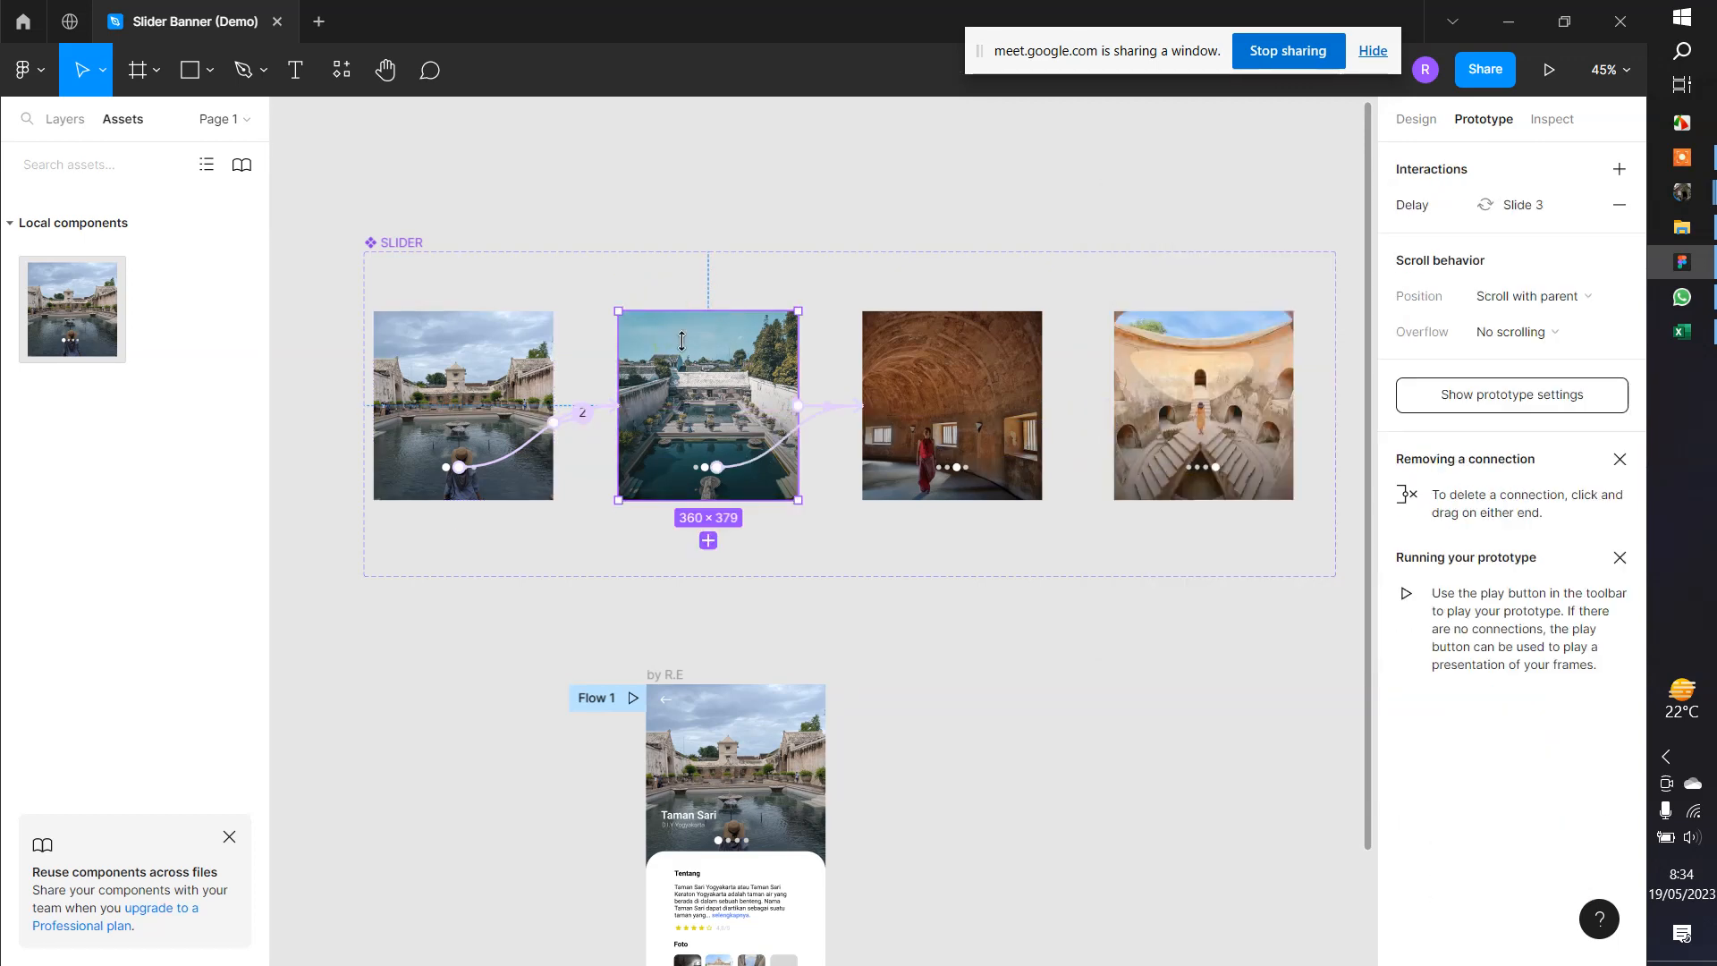
pyautogui.click(1618, 170)
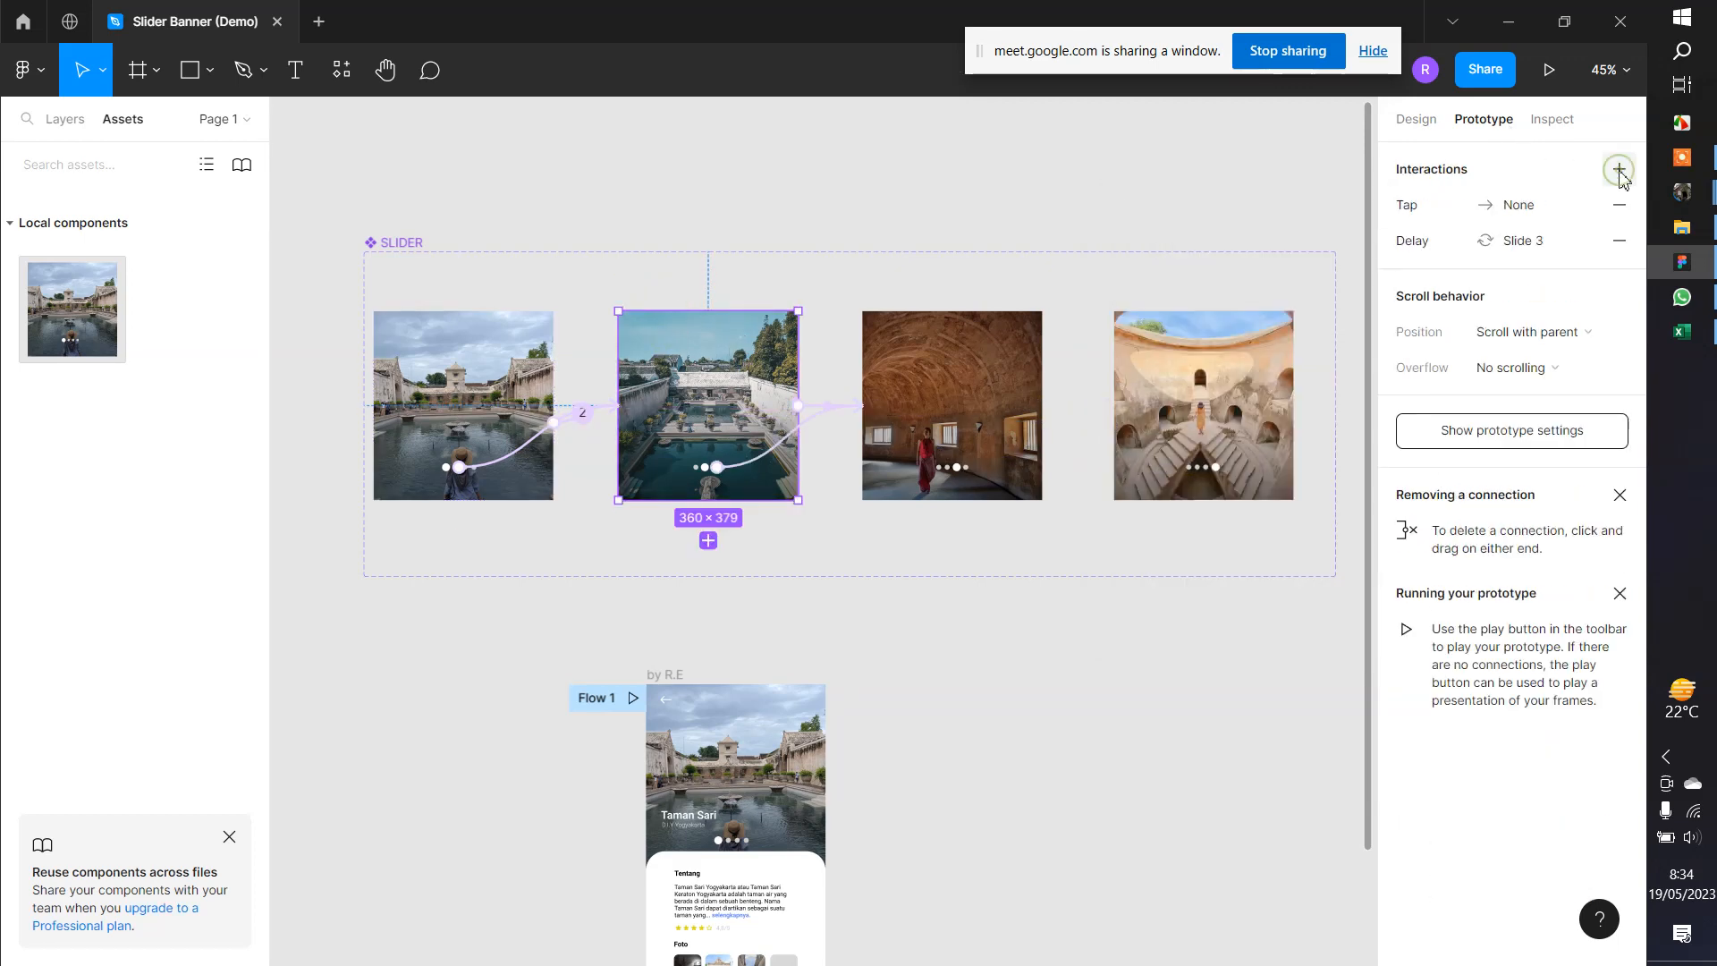
pyautogui.click(1422, 206)
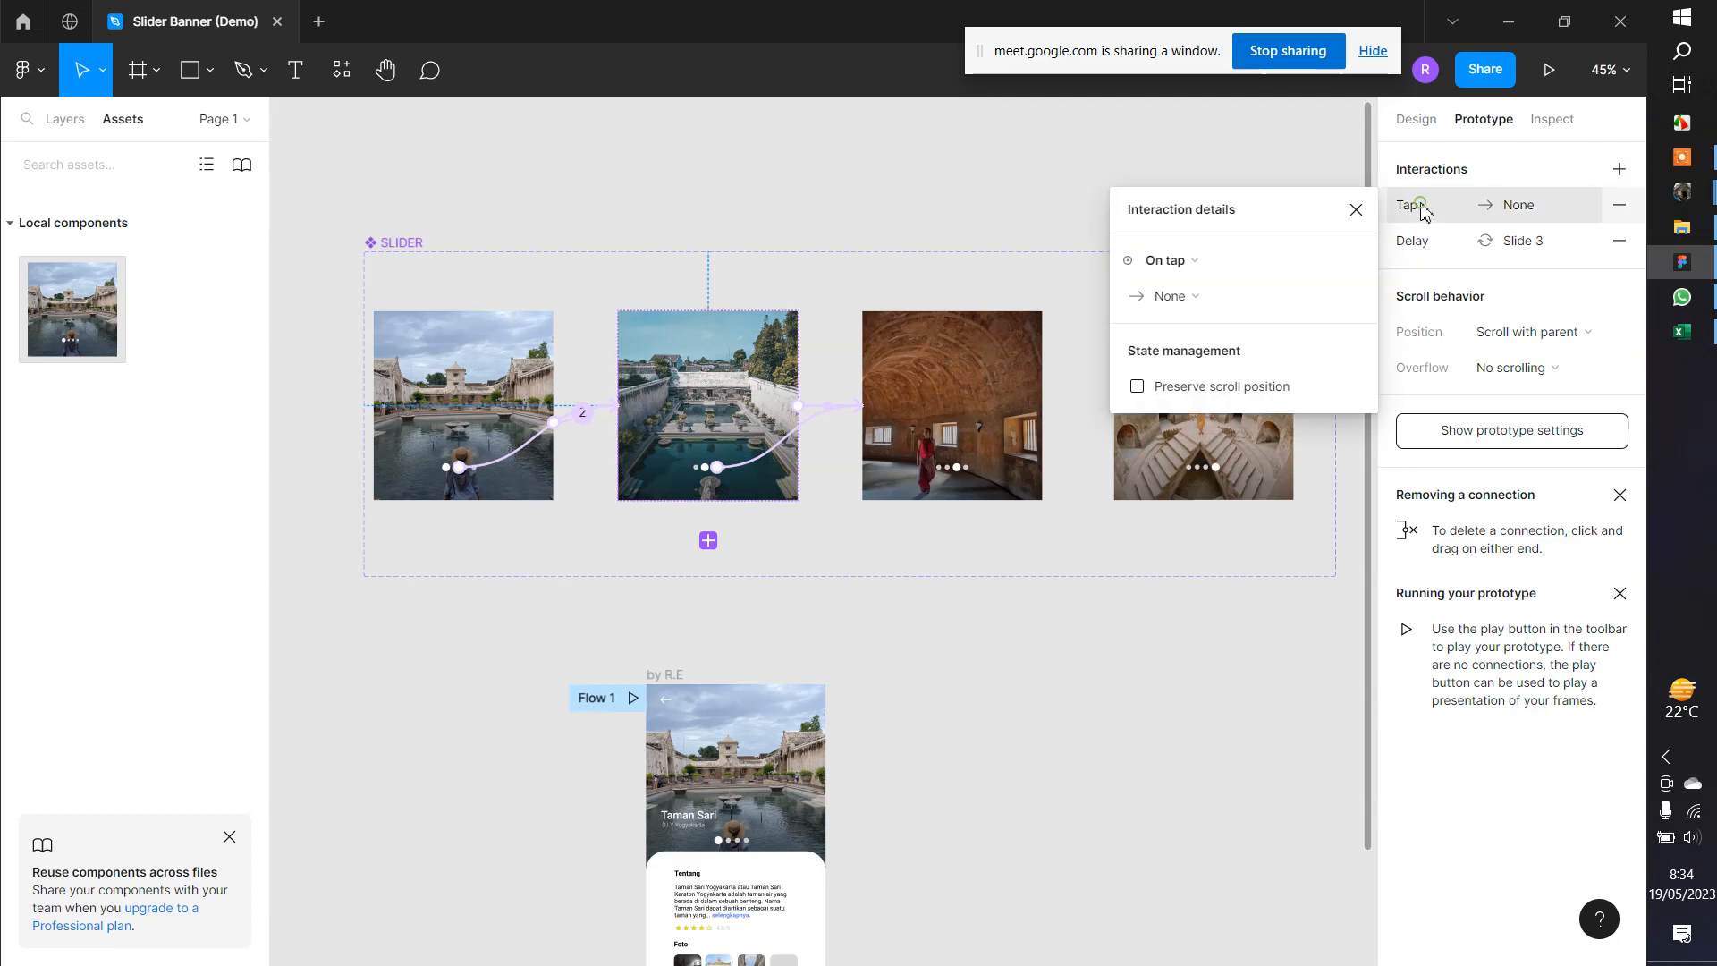
pyautogui.click(1181, 261)
pyautogui.click(1180, 288)
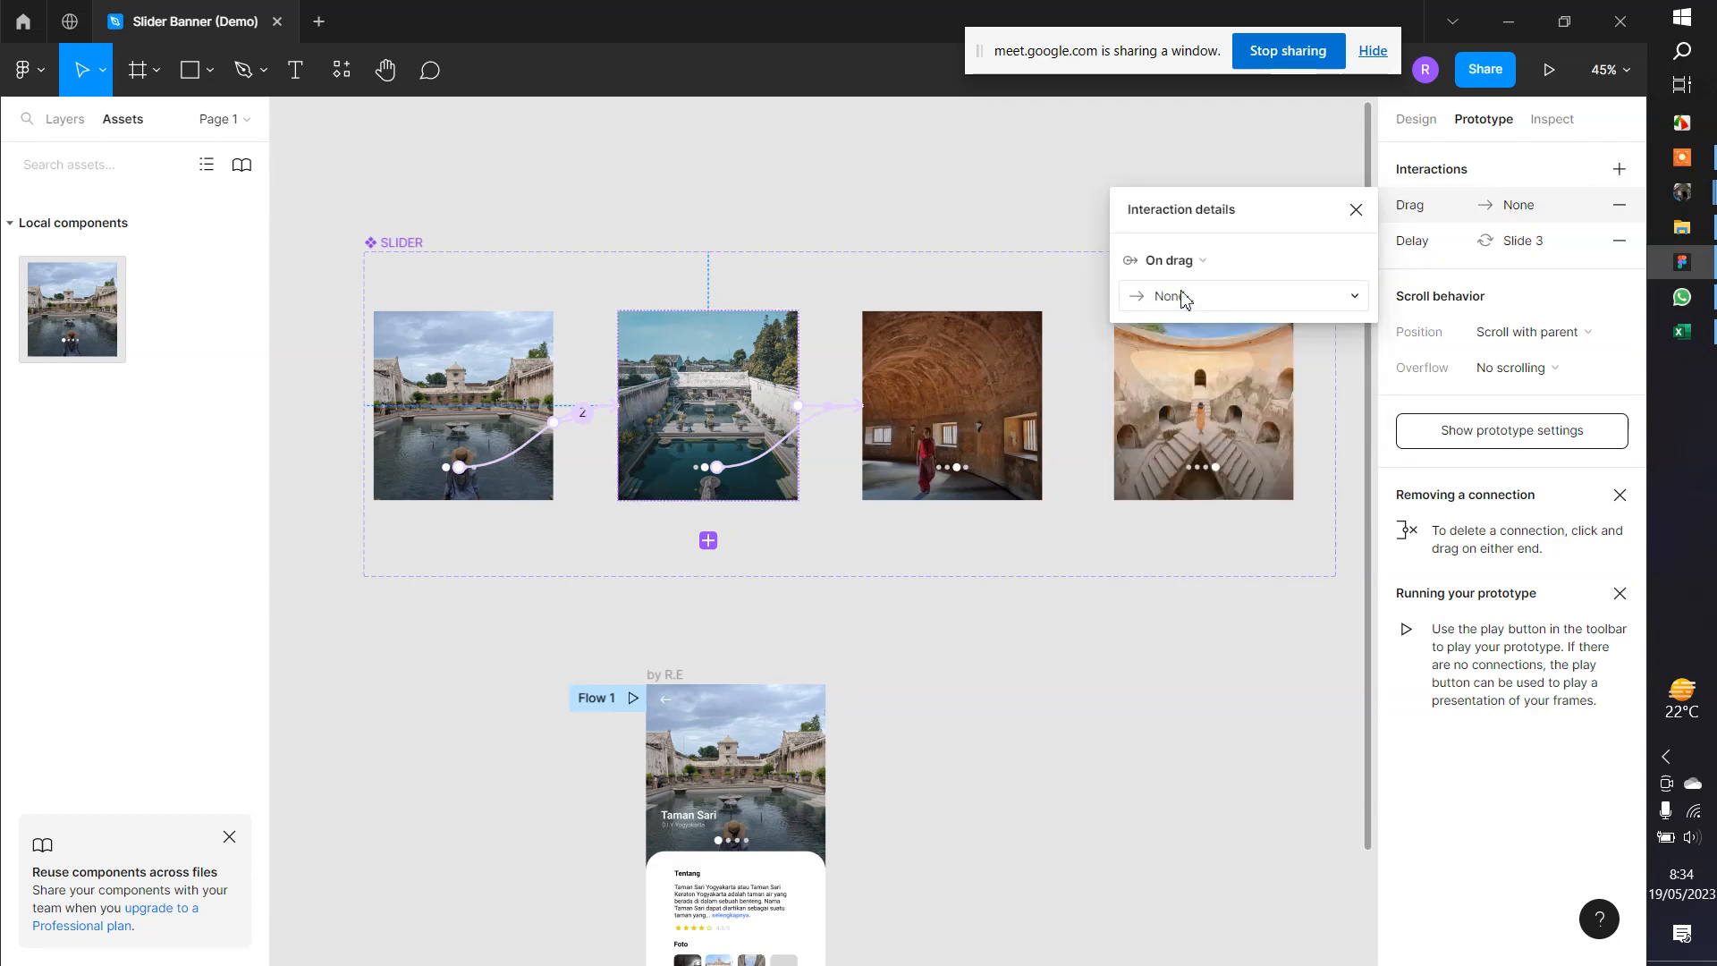
pyautogui.click(1182, 293)
pyautogui.click(1190, 367)
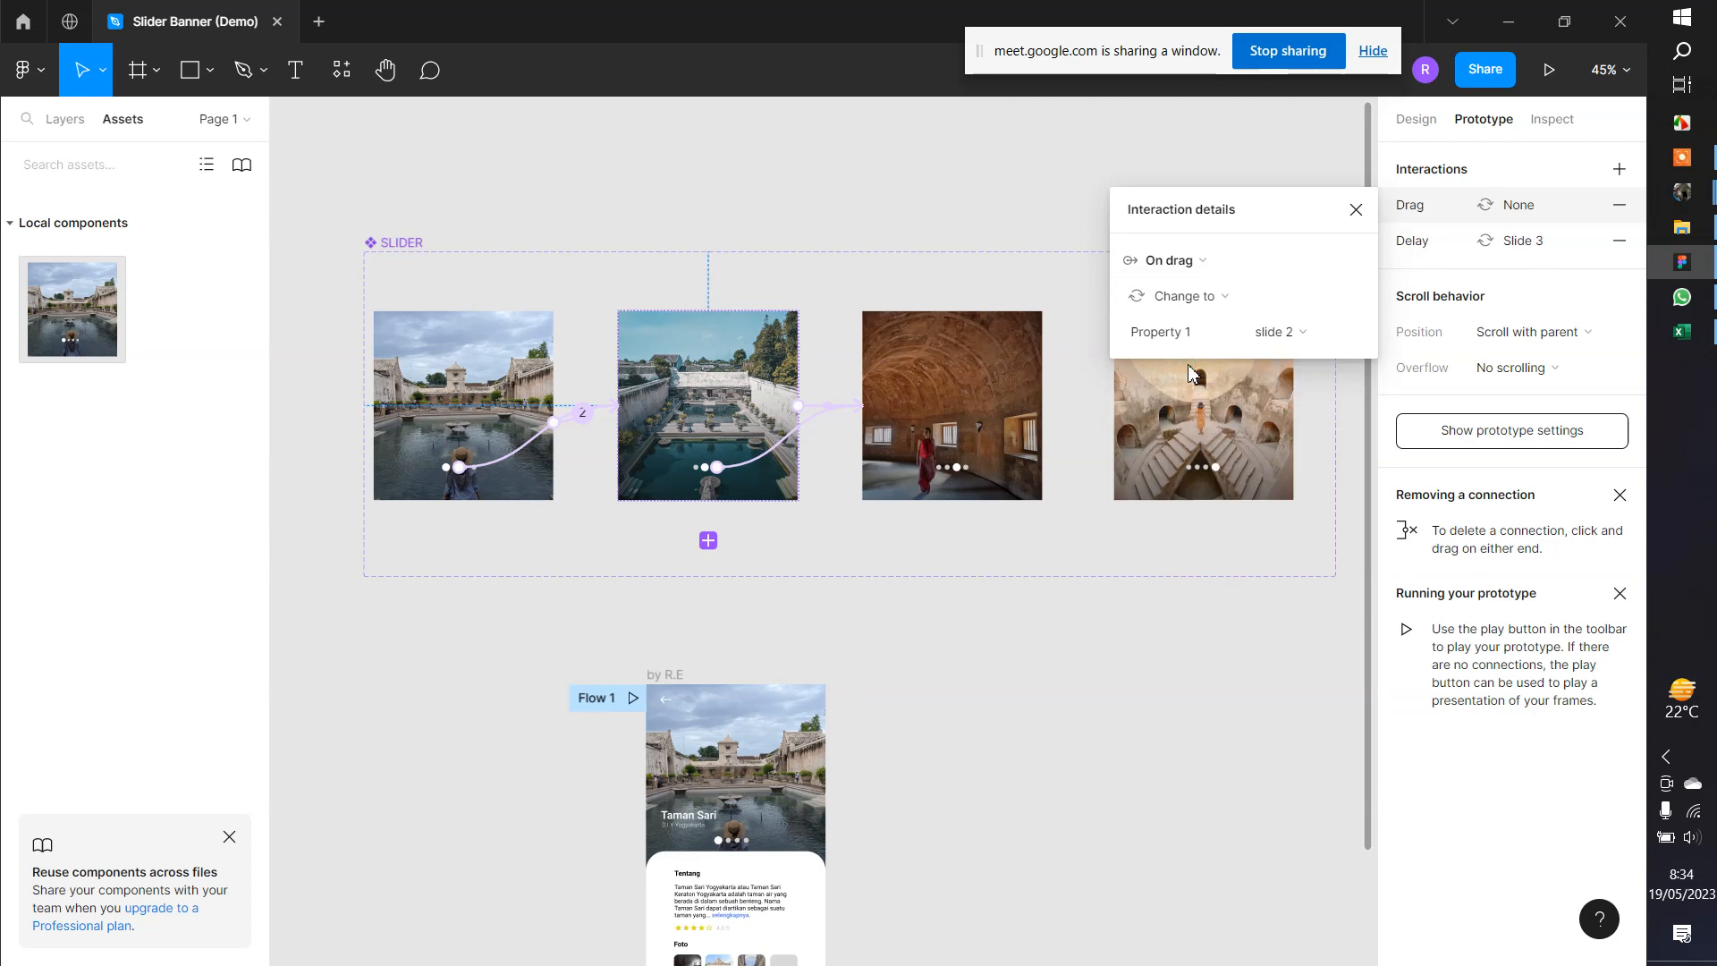
pyautogui.click(1288, 332)
pyautogui.click(1298, 278)
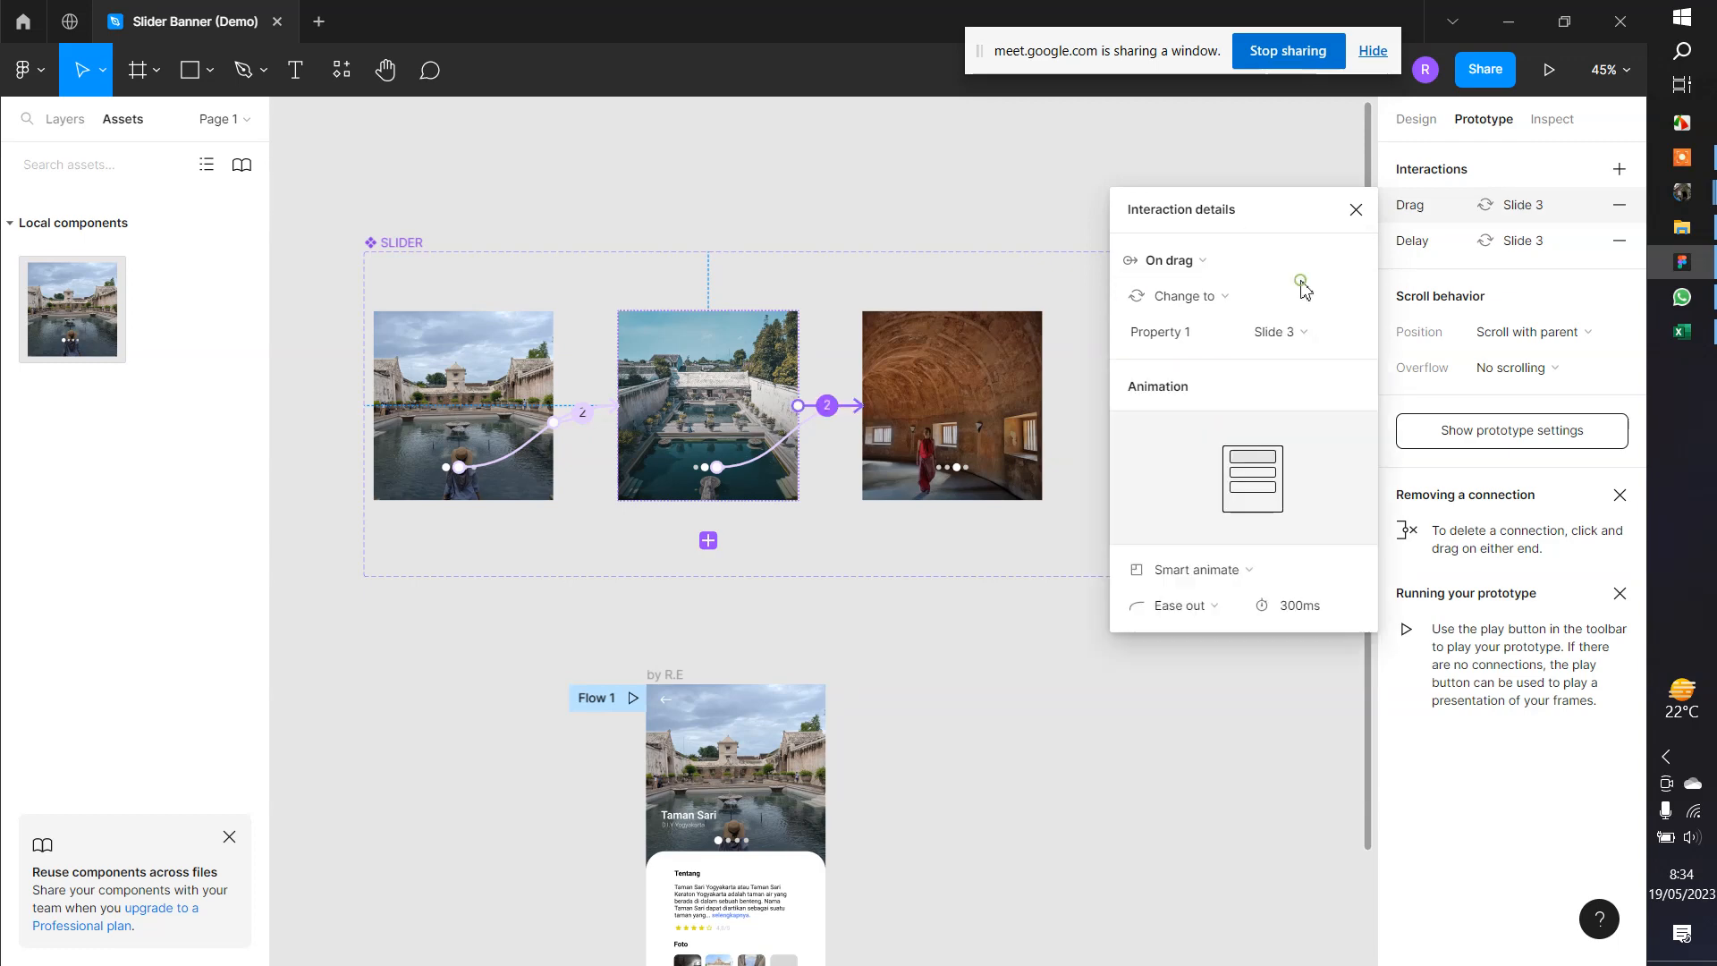
# Add an on-drag Change to Slide 4 interaction to the third slide and close its details
pyautogui.click(921, 369)
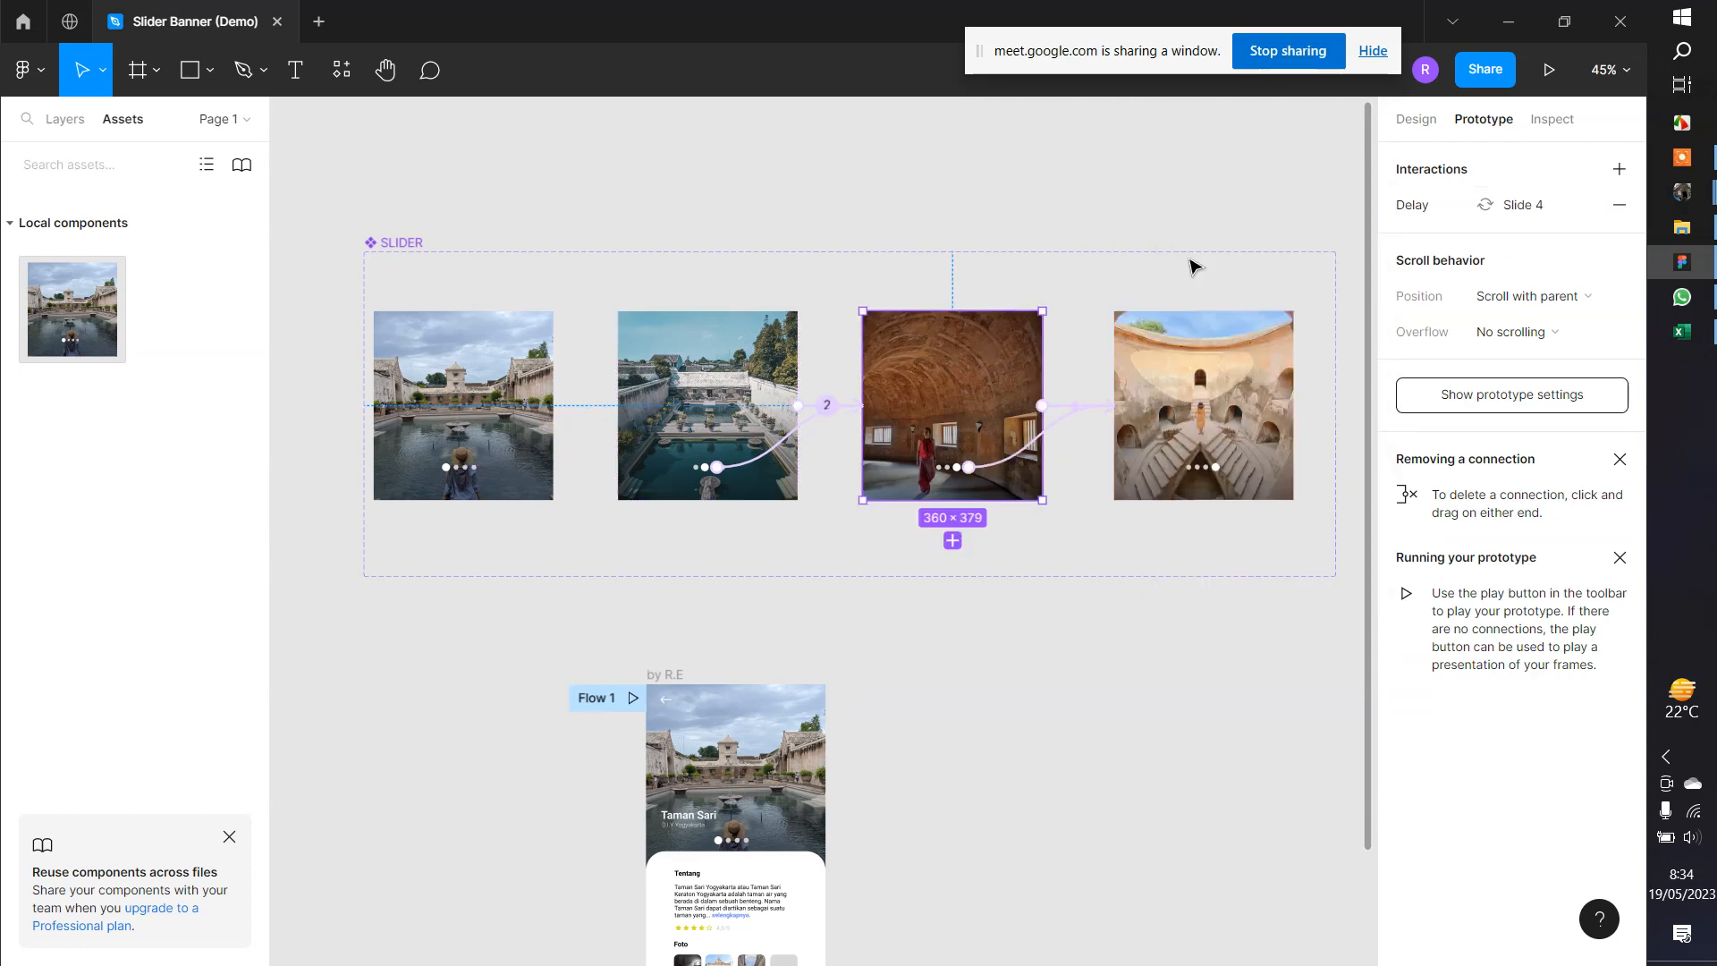
pyautogui.click(1619, 169)
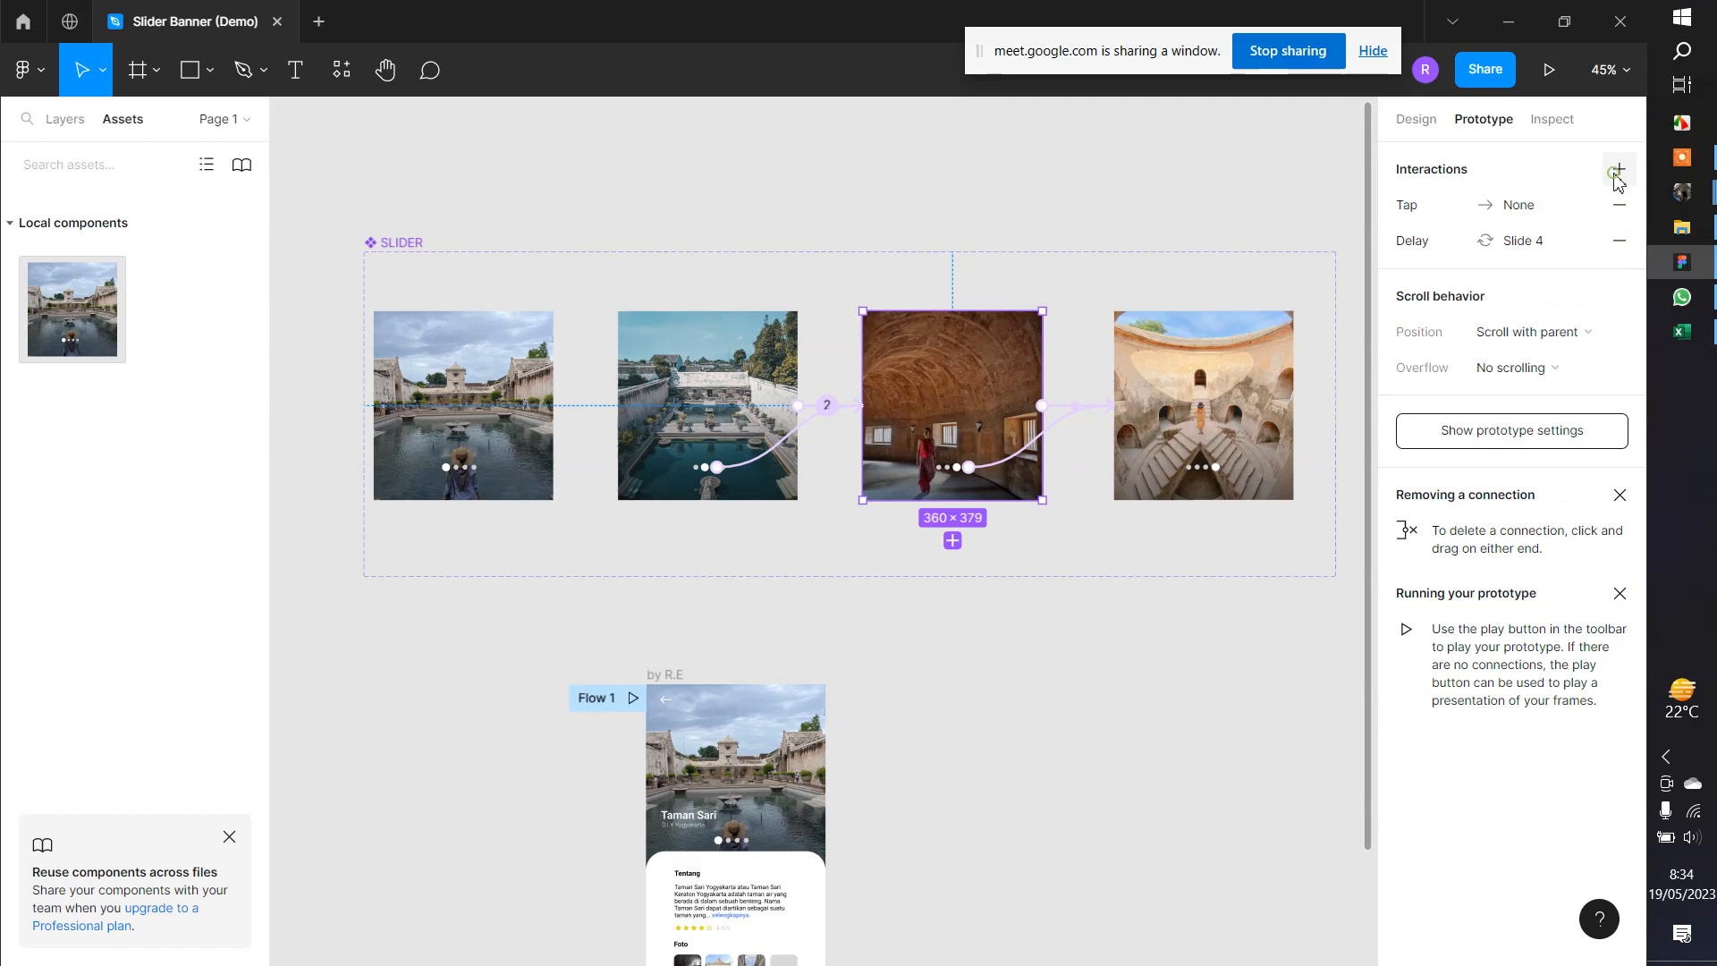
pyautogui.click(1424, 208)
pyautogui.click(1180, 276)
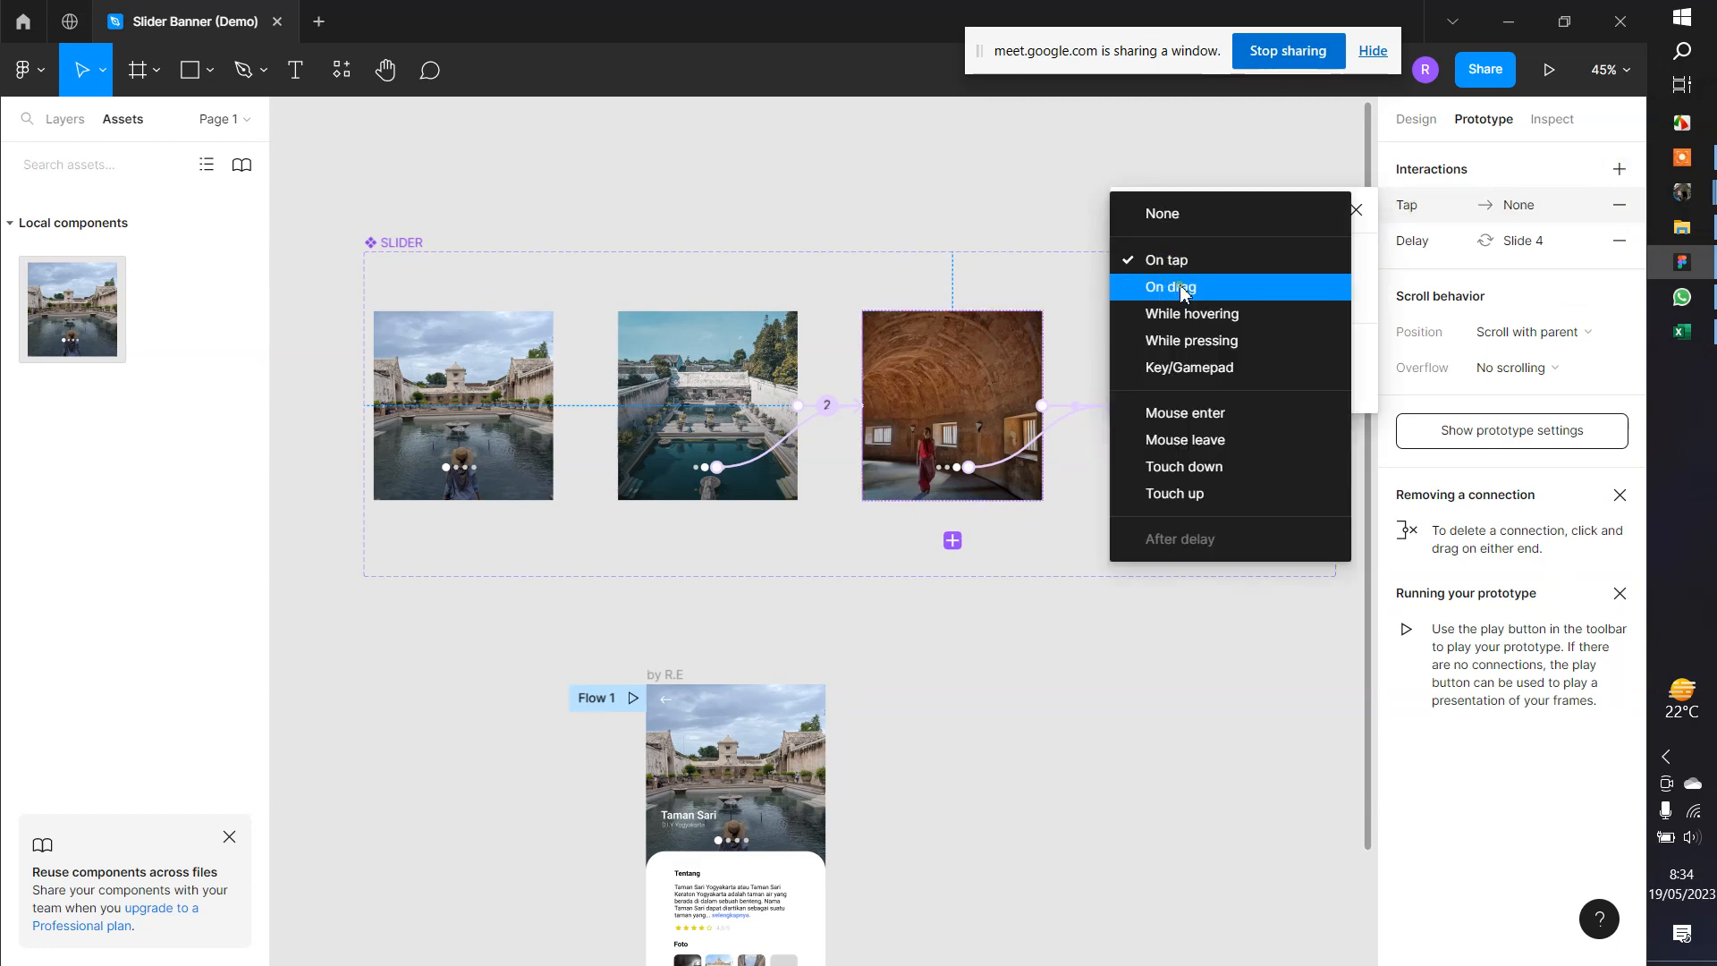
pyautogui.click(1180, 287)
pyautogui.click(1193, 295)
pyautogui.click(1194, 298)
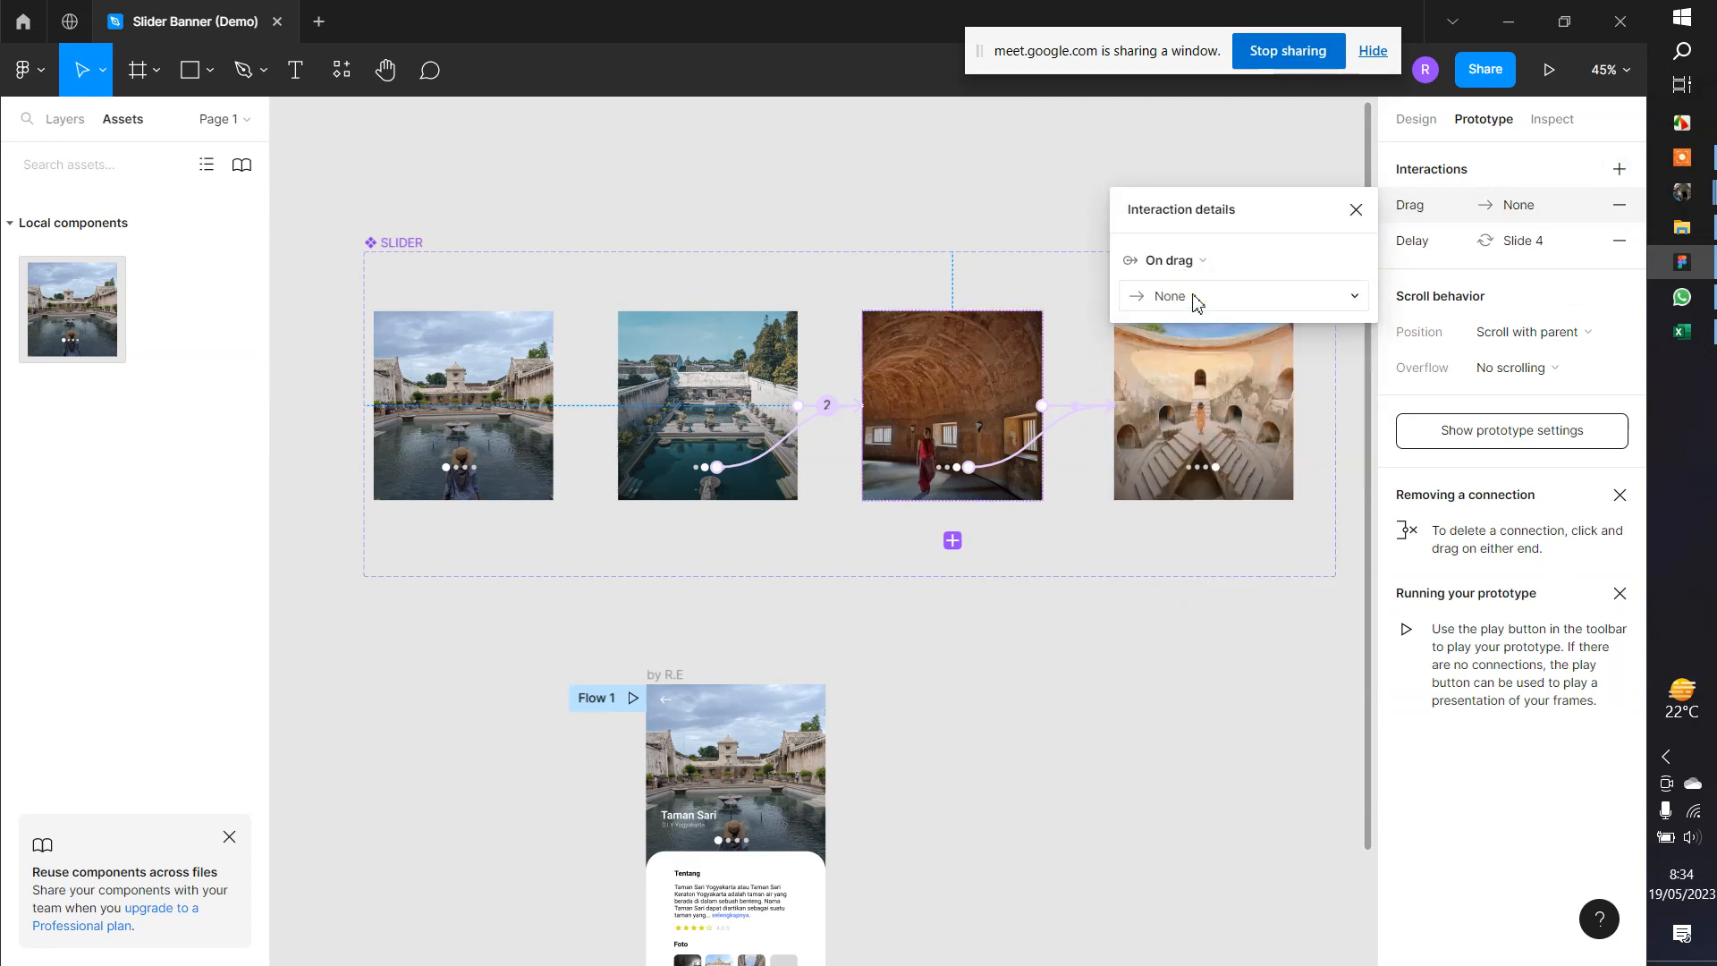
pyautogui.click(1195, 299)
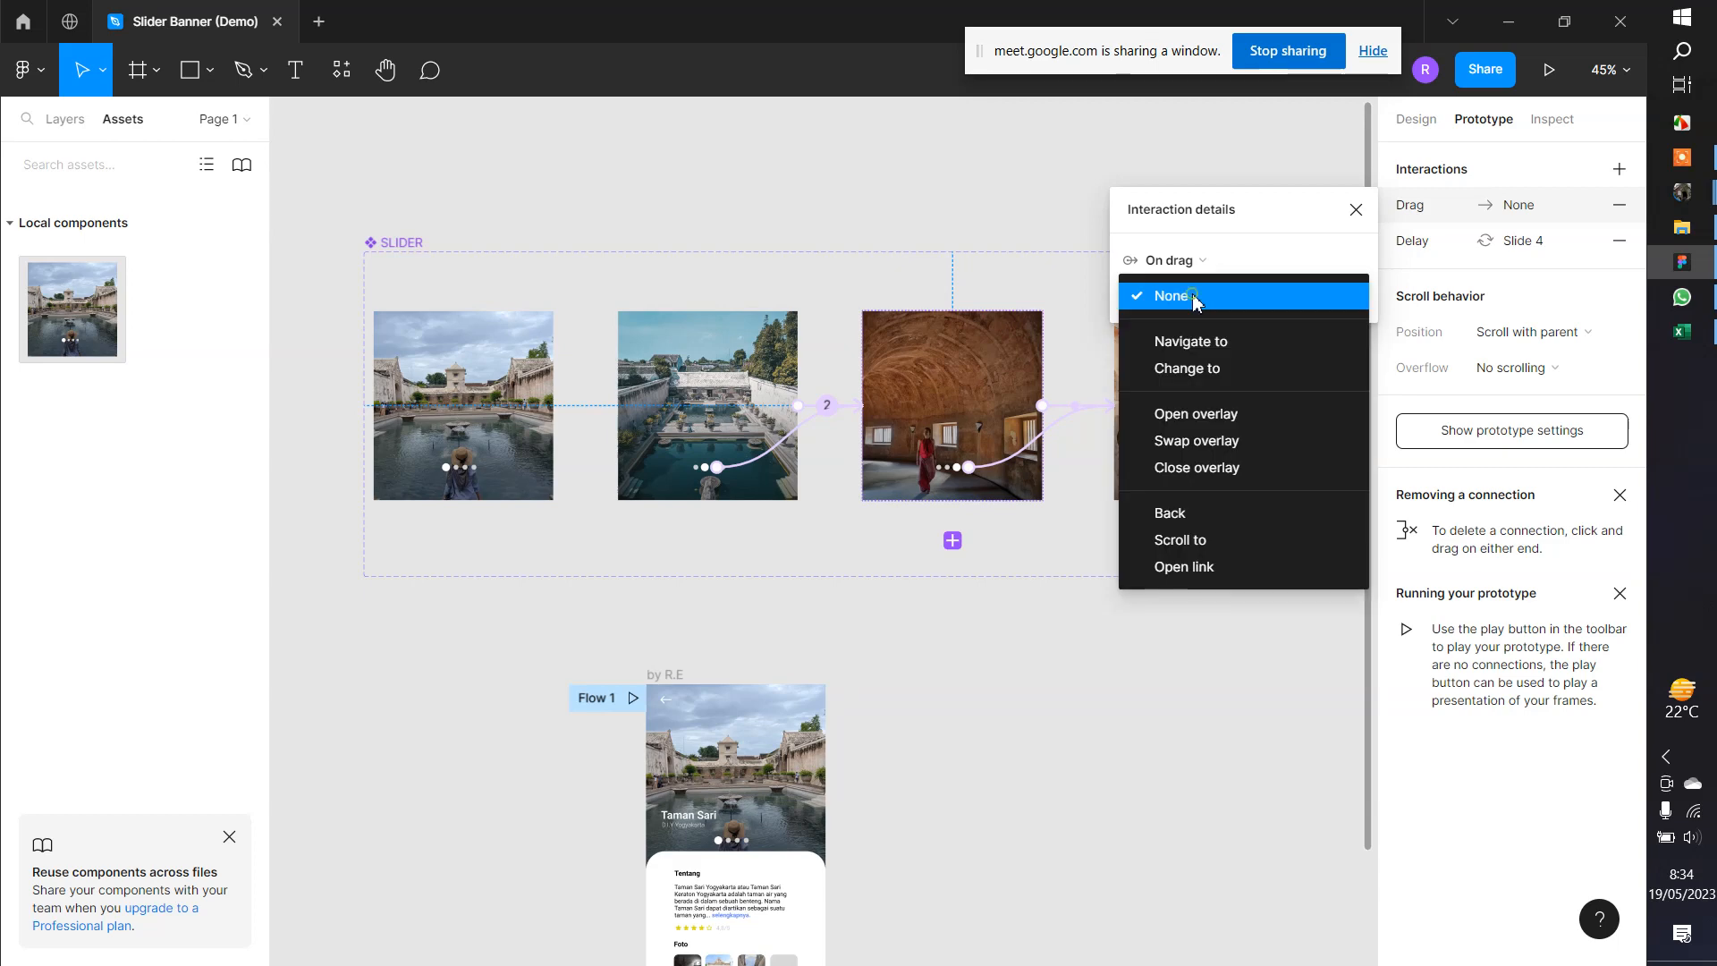
pyautogui.click(1209, 366)
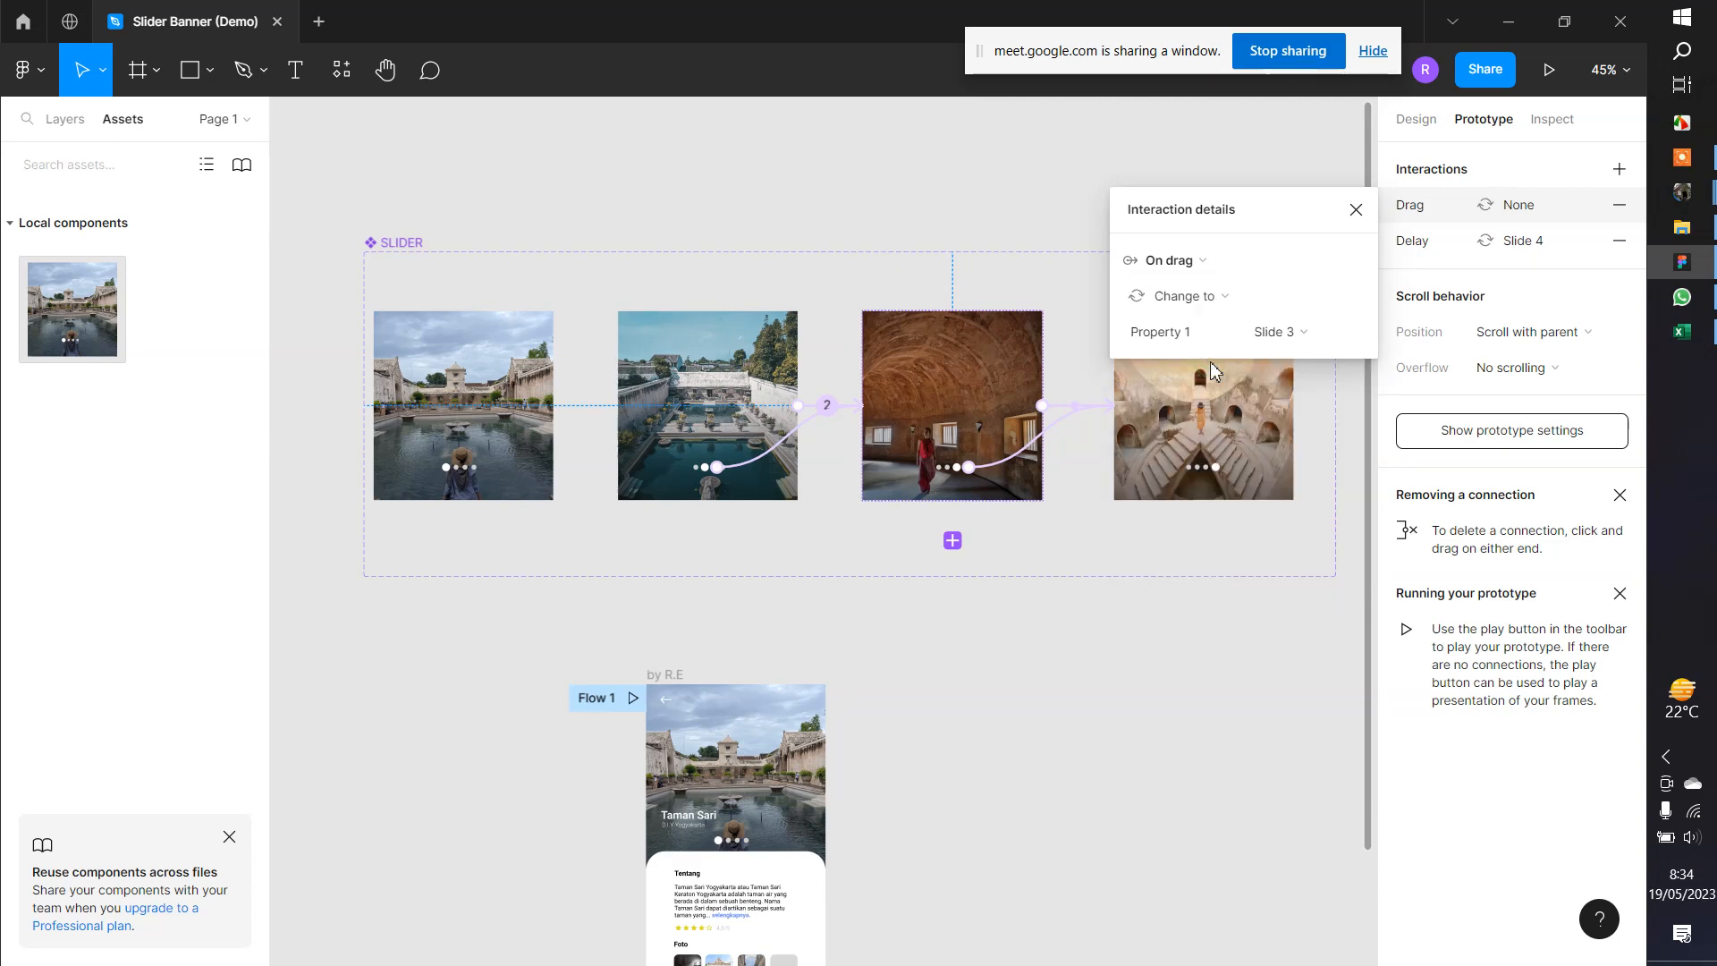
pyautogui.click(1290, 338)
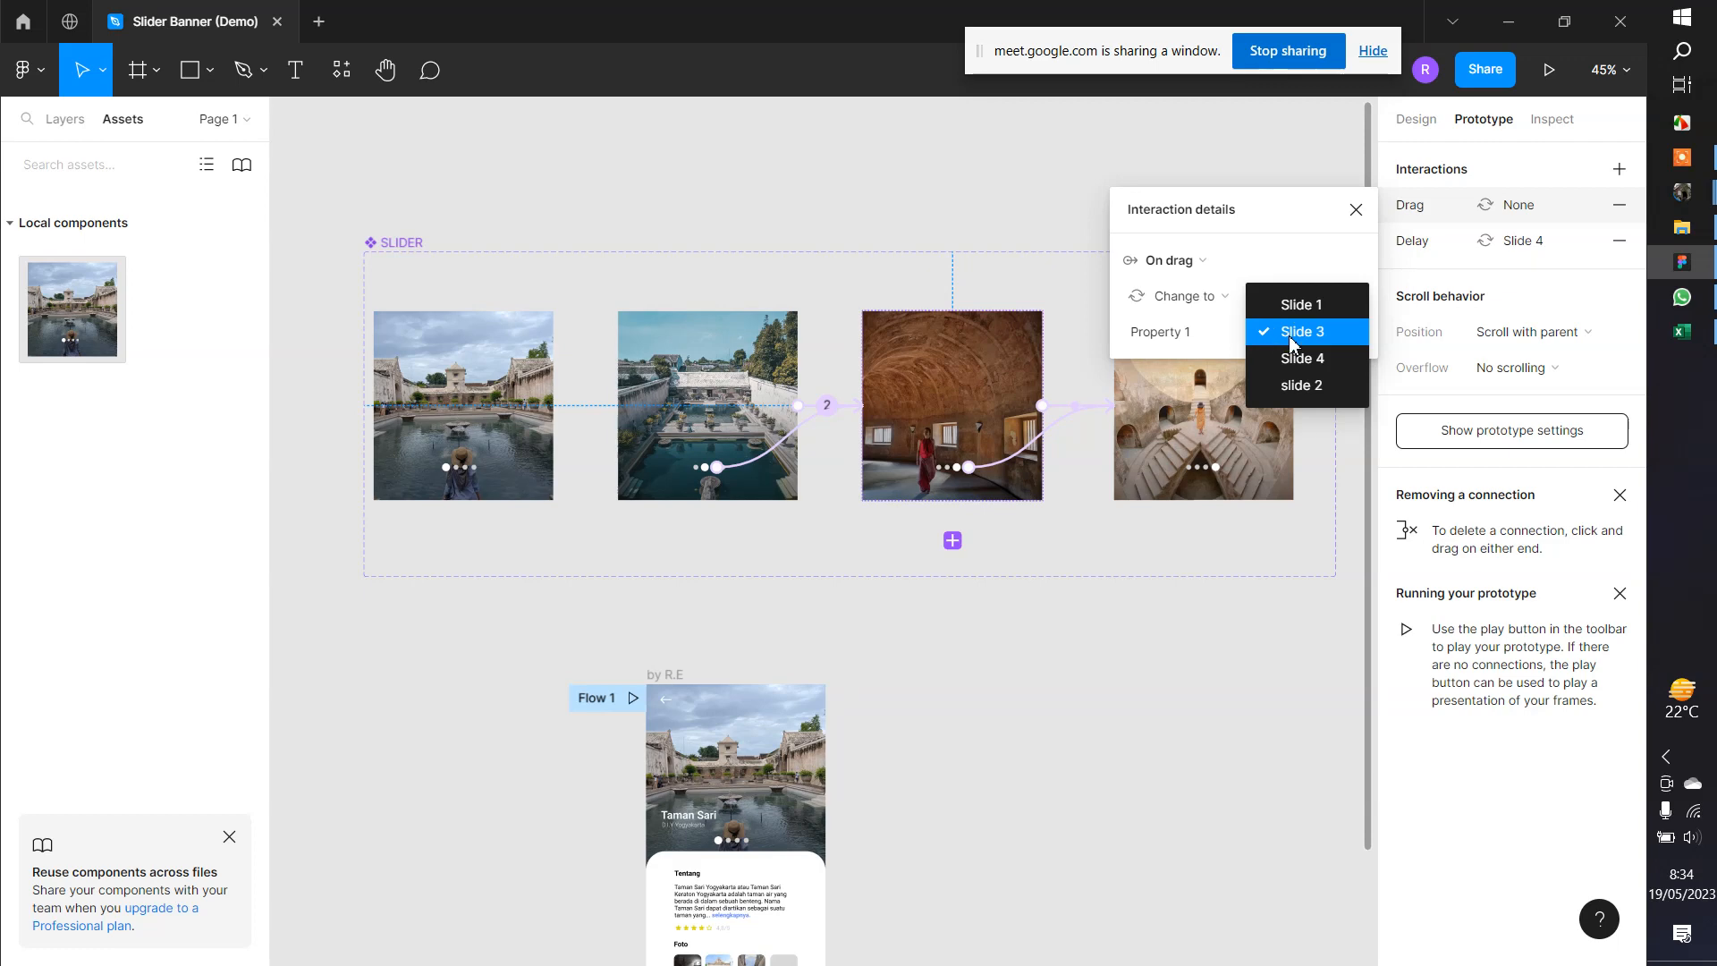
pyautogui.click(1299, 359)
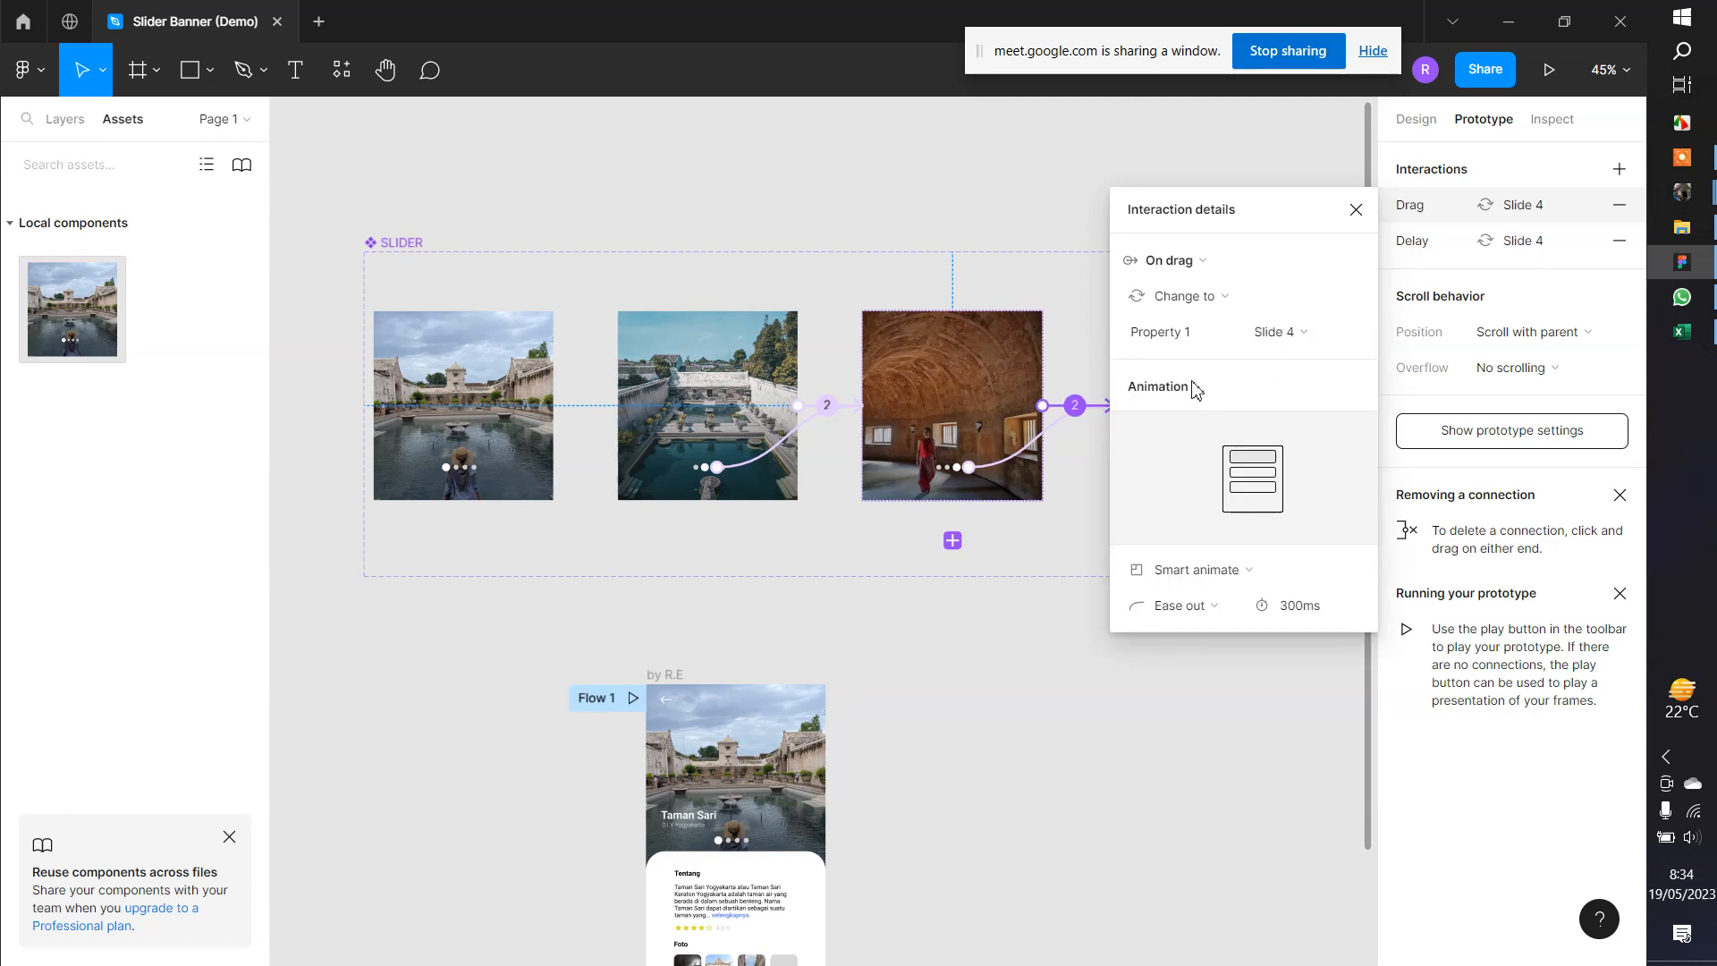
pyautogui.click(1077, 365)
# Add an on-drag Change to Slide 1 interaction to the fourth slide and close its details
pyautogui.click(1190, 364)
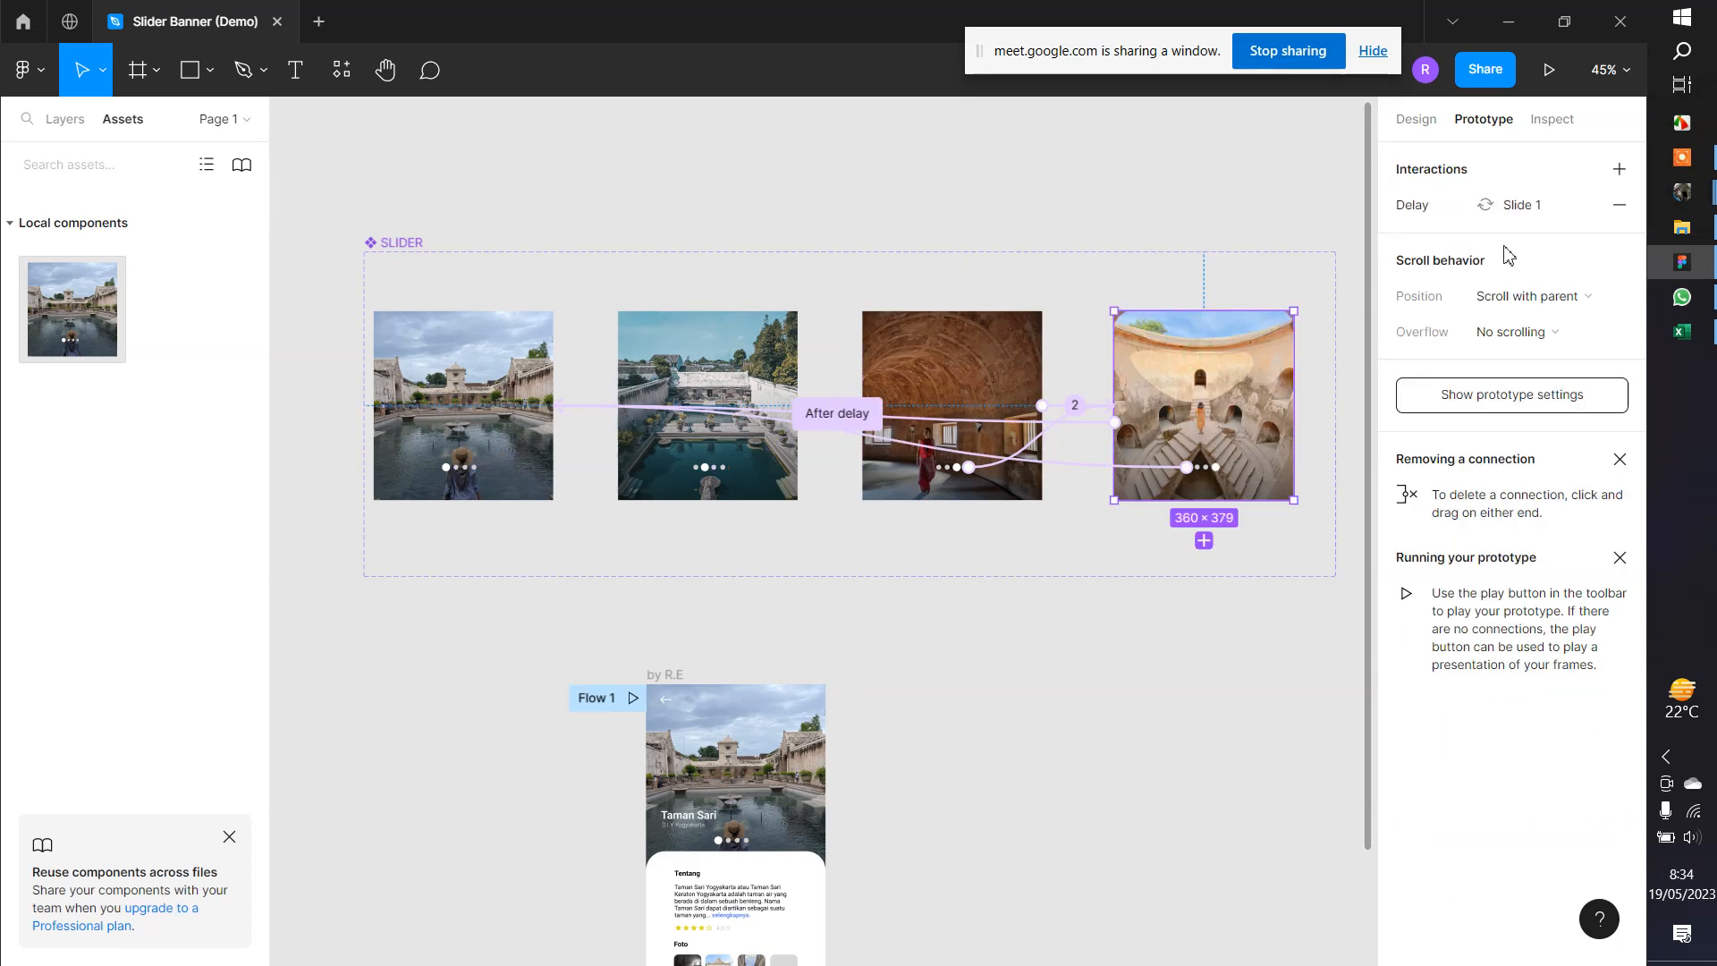
pyautogui.click(1619, 169)
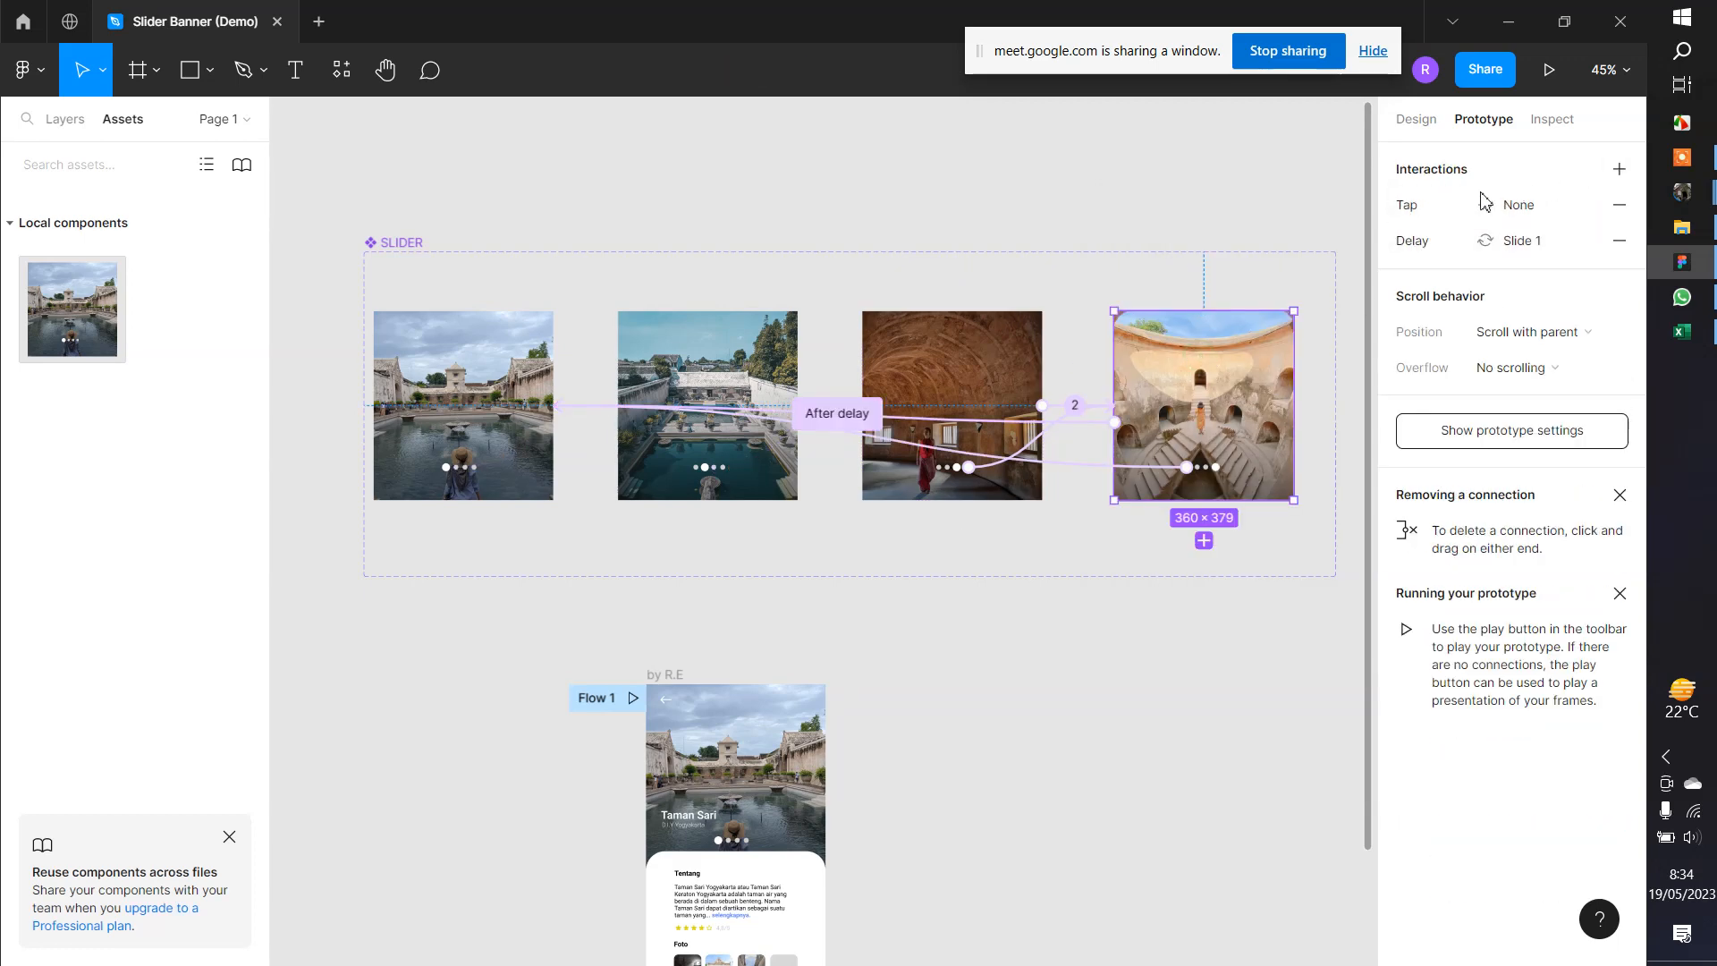
pyautogui.click(1417, 205)
pyautogui.click(1202, 259)
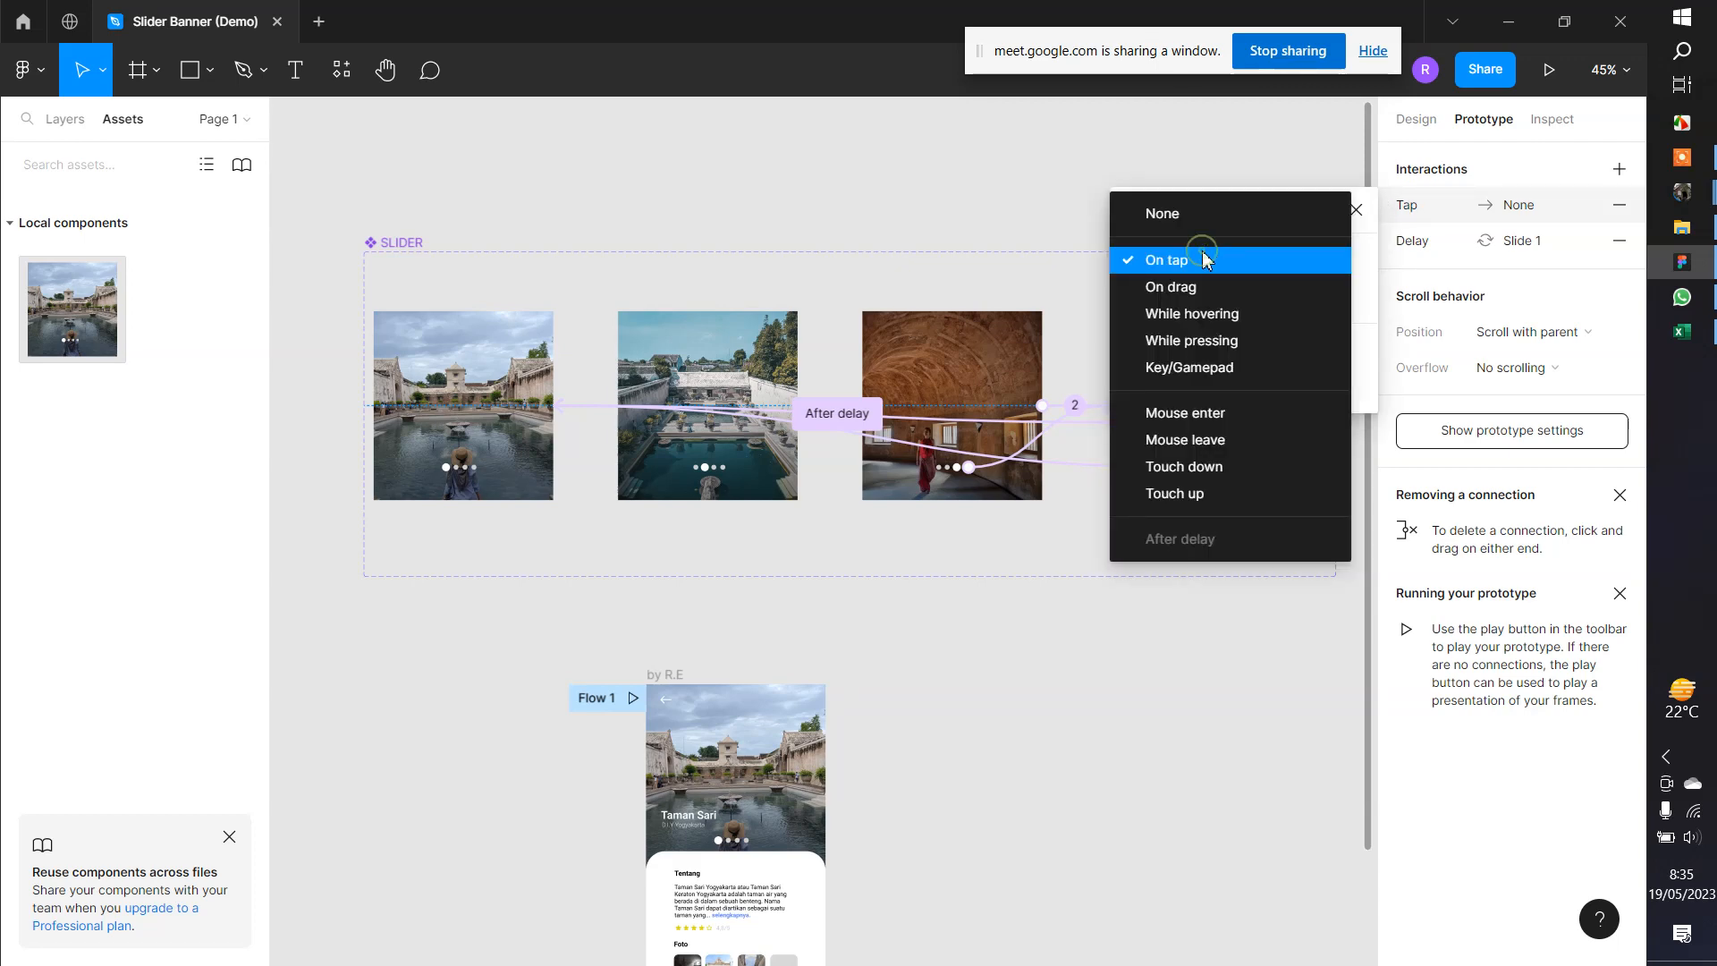
pyautogui.click(1201, 286)
pyautogui.click(1201, 293)
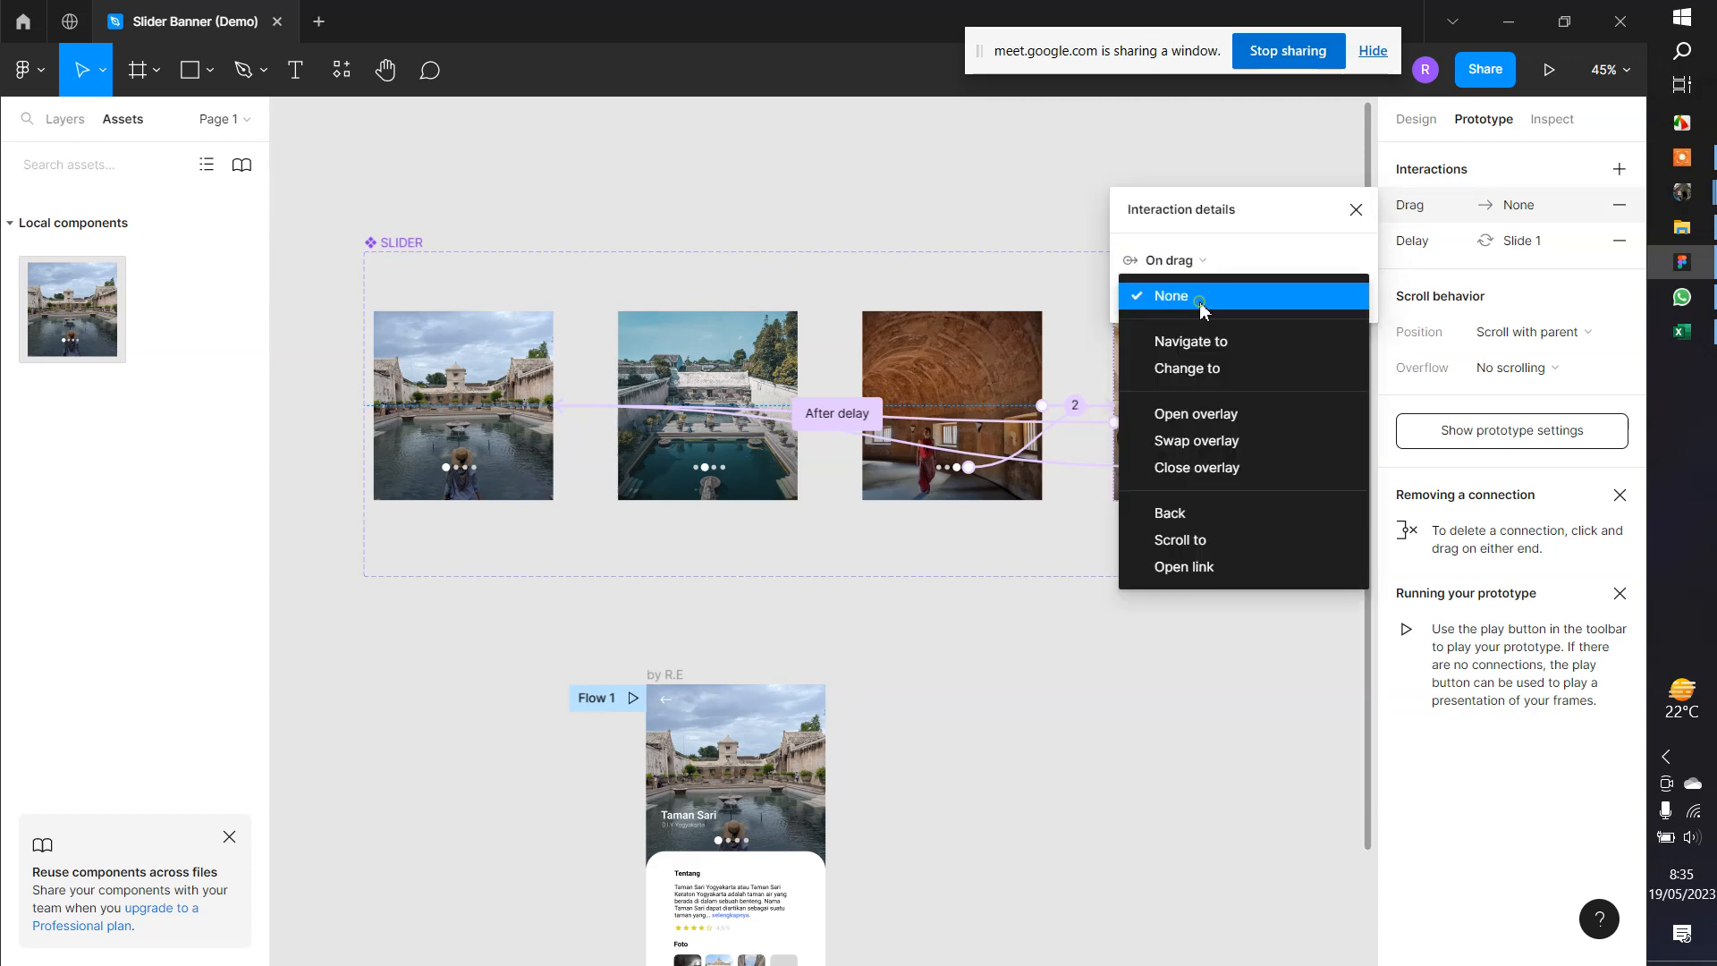
pyautogui.click(1209, 367)
pyautogui.click(1334, 331)
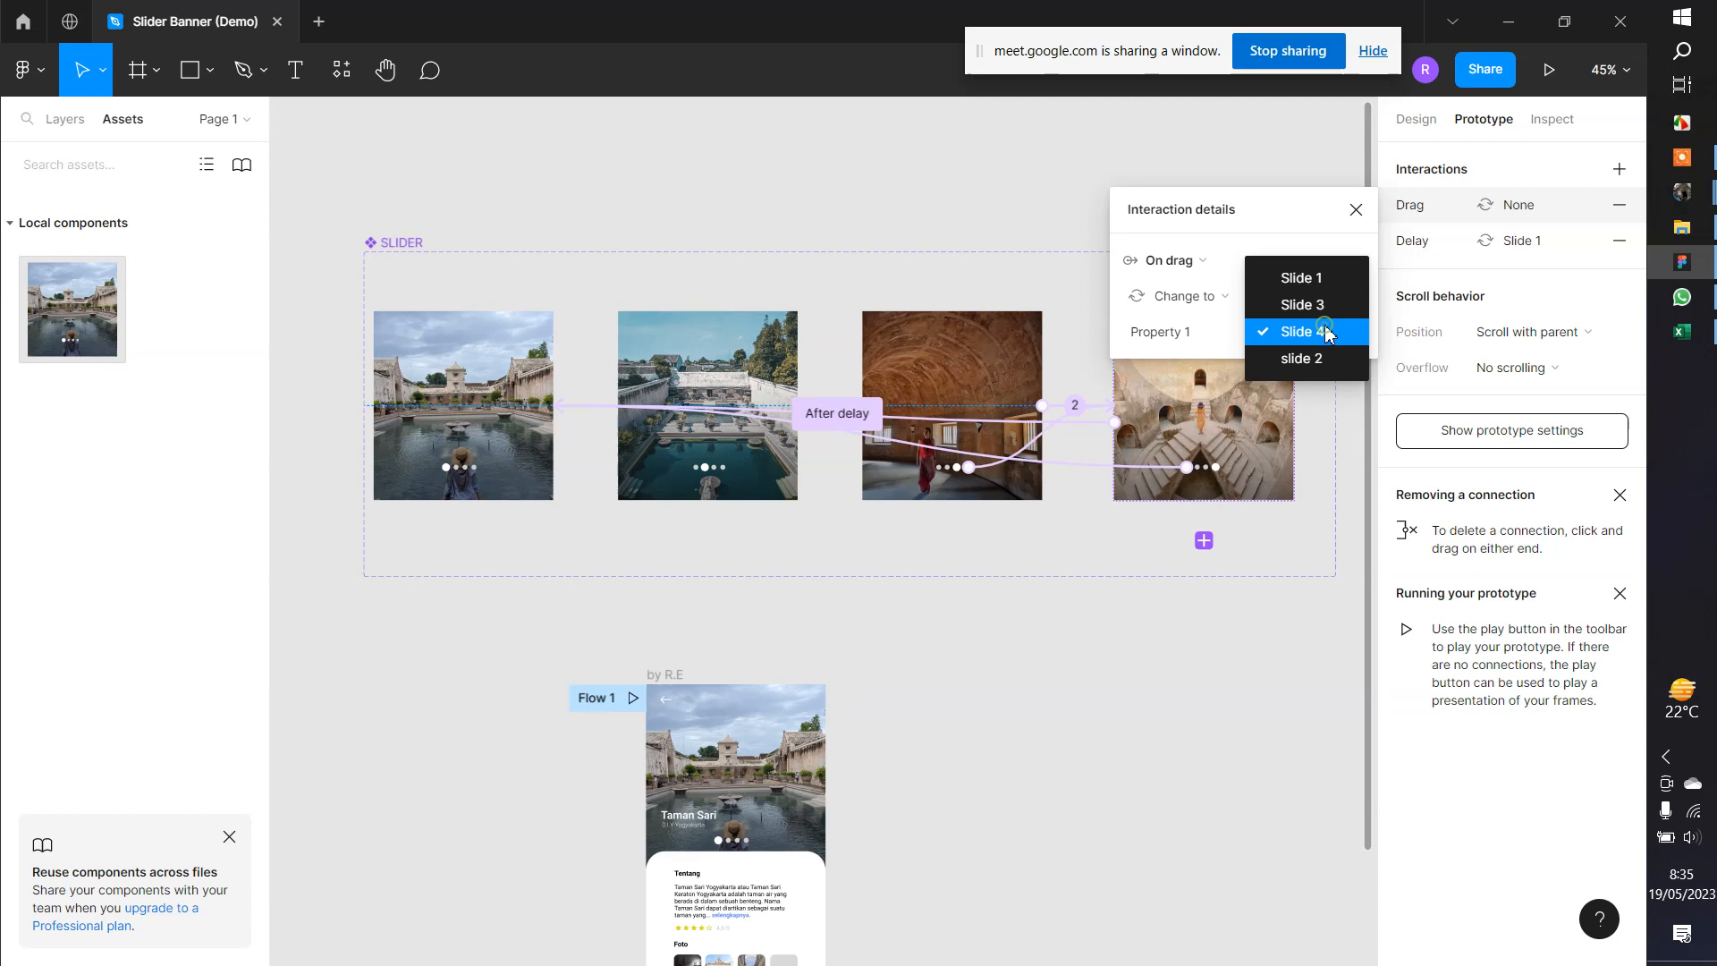
pyautogui.click(1323, 277)
pyautogui.click(1026, 189)
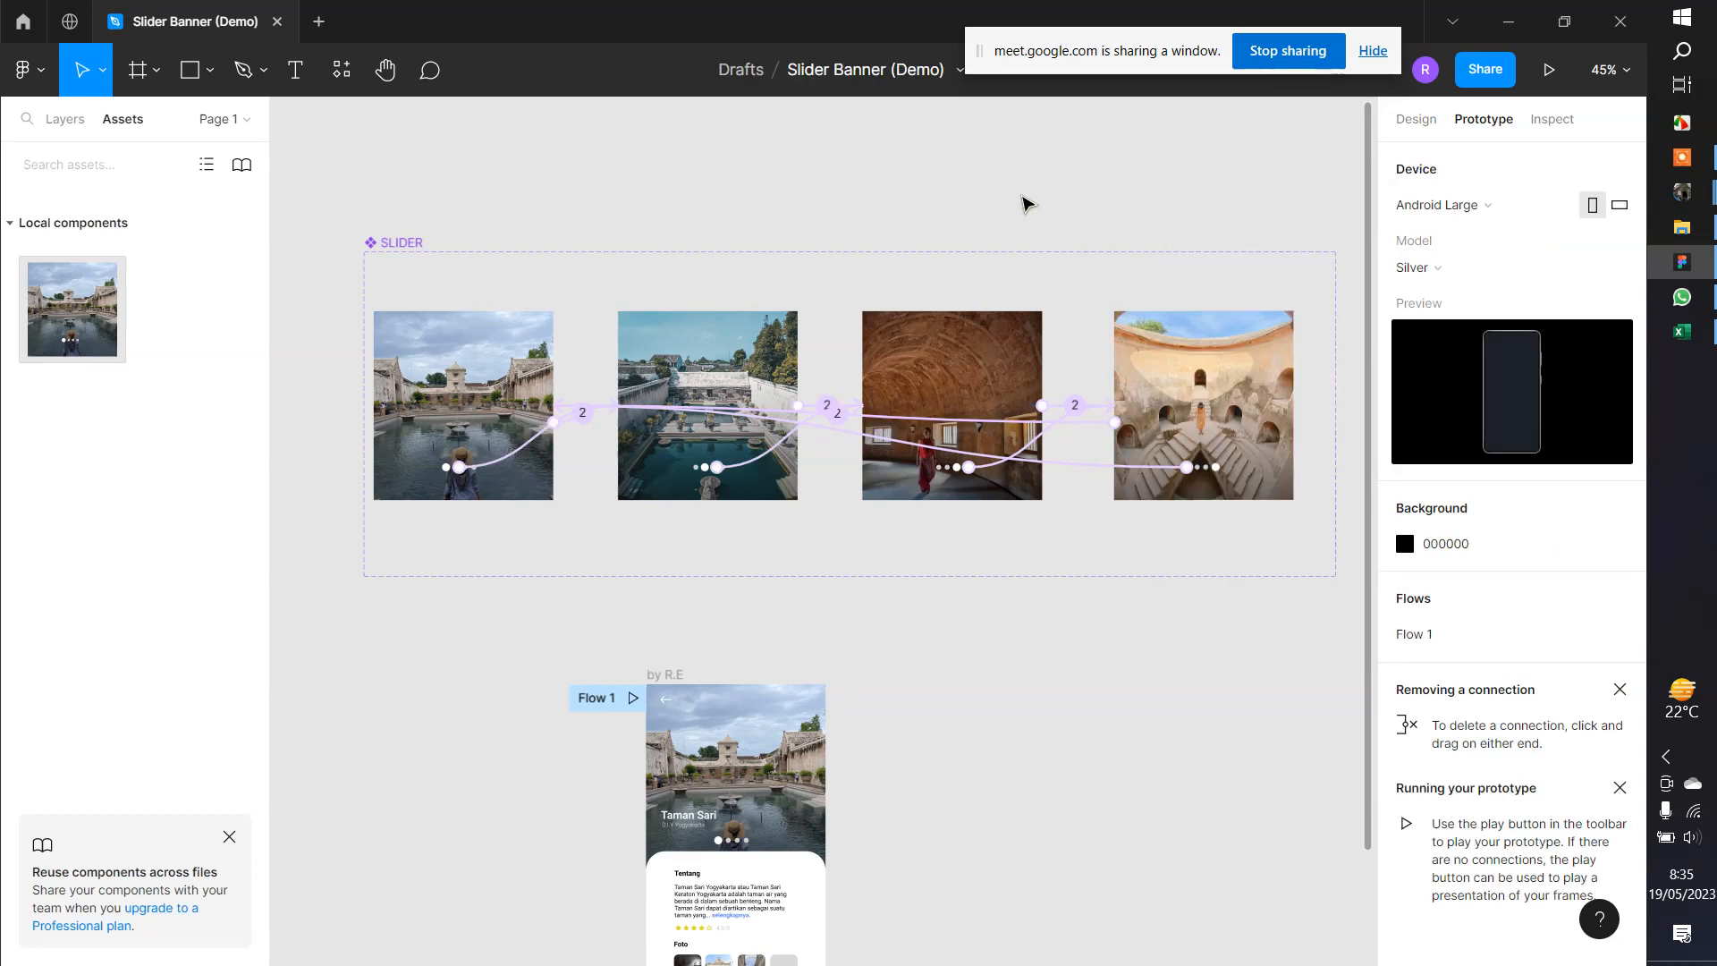
# Play the Taman Sari prototype to test the drag changes, and inspect the dots on the second slide up close
pyautogui.click(338, 155)
pyautogui.click(1549, 70)
pyautogui.click(691, 396)
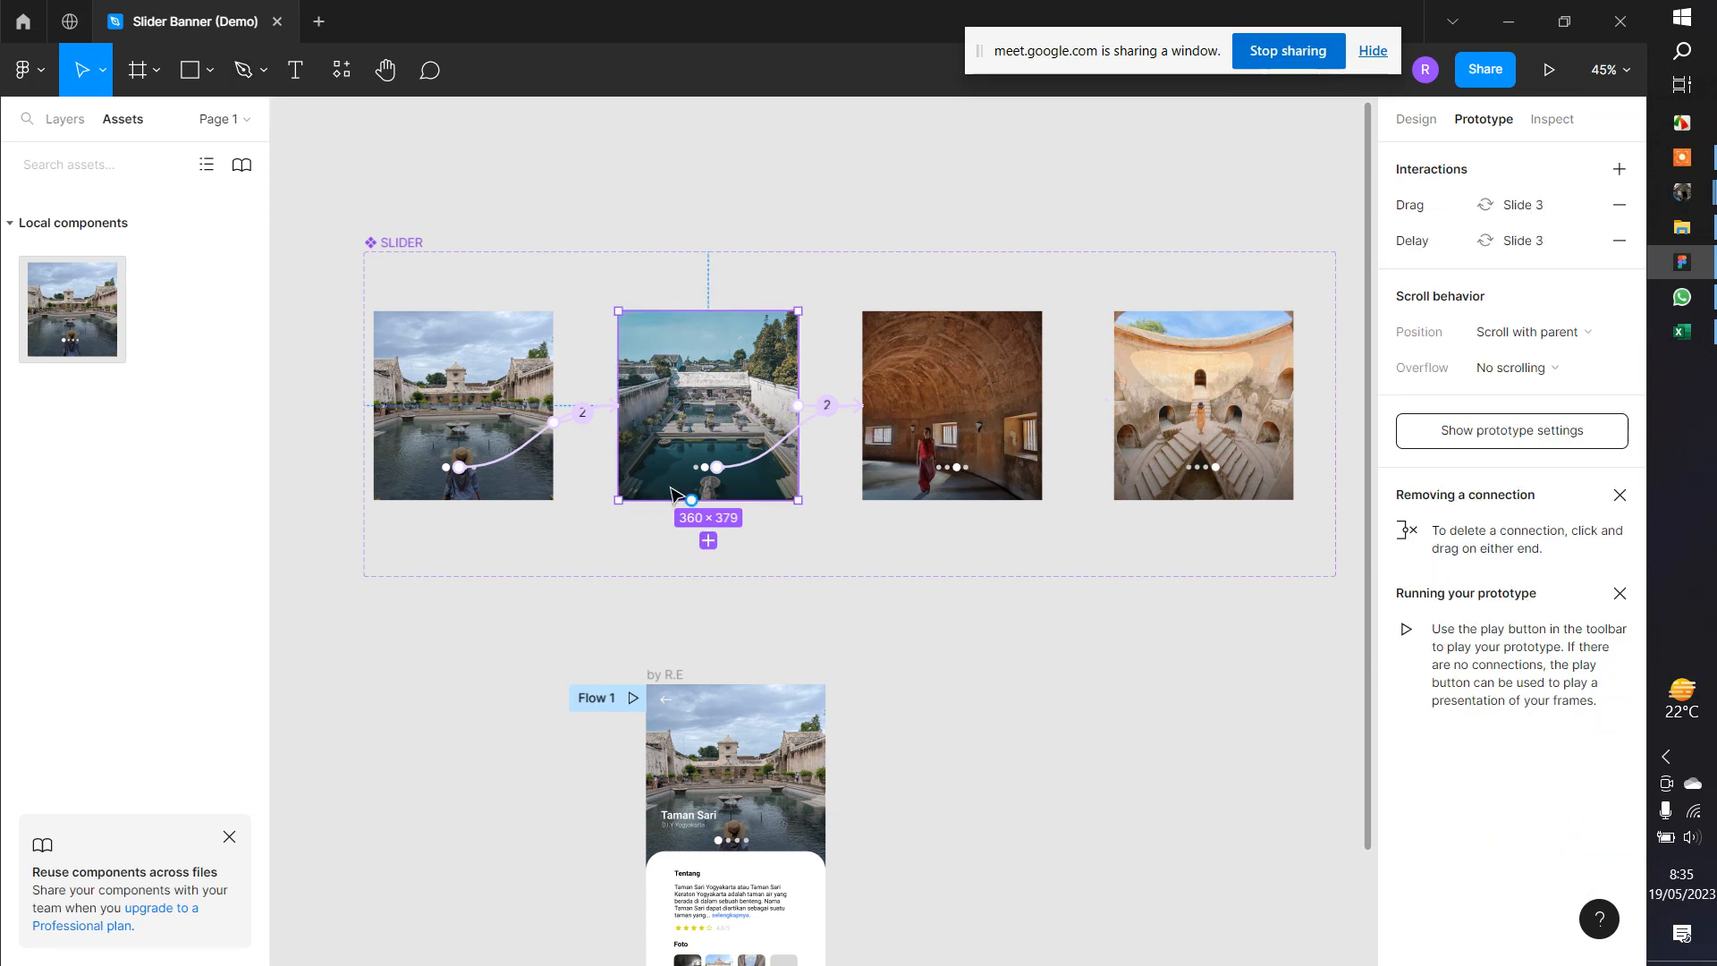
pyautogui.scroll(6, 637, 431)
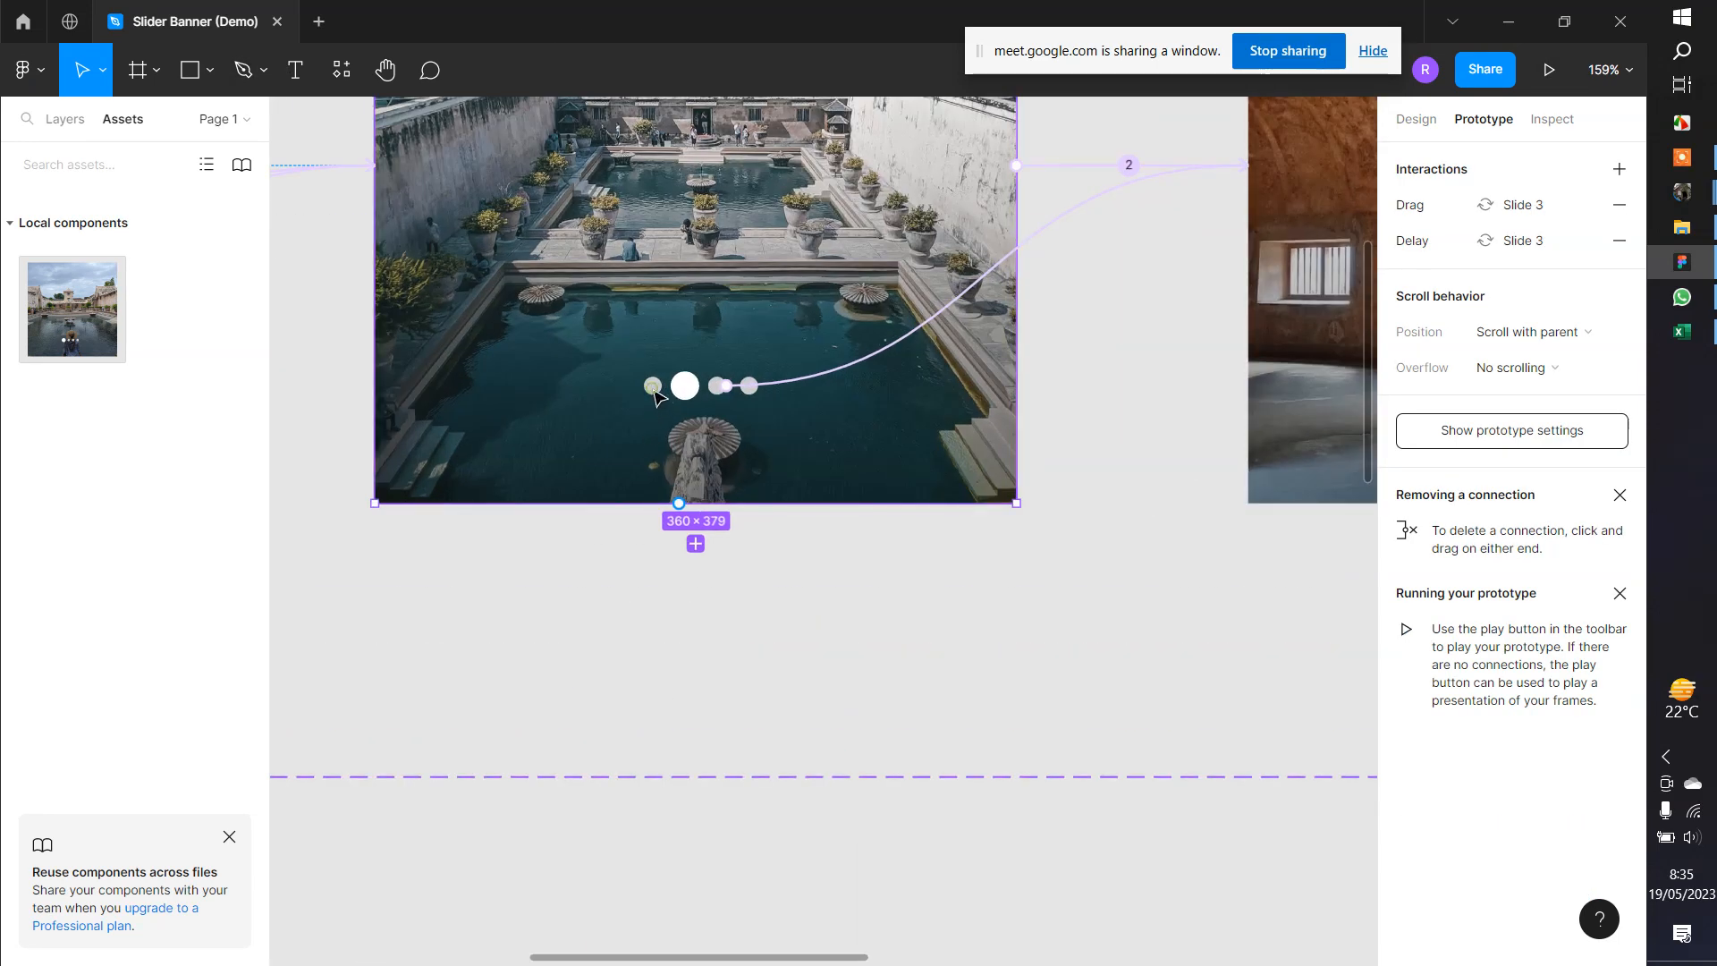
pyautogui.scroll(-5, 655, 396)
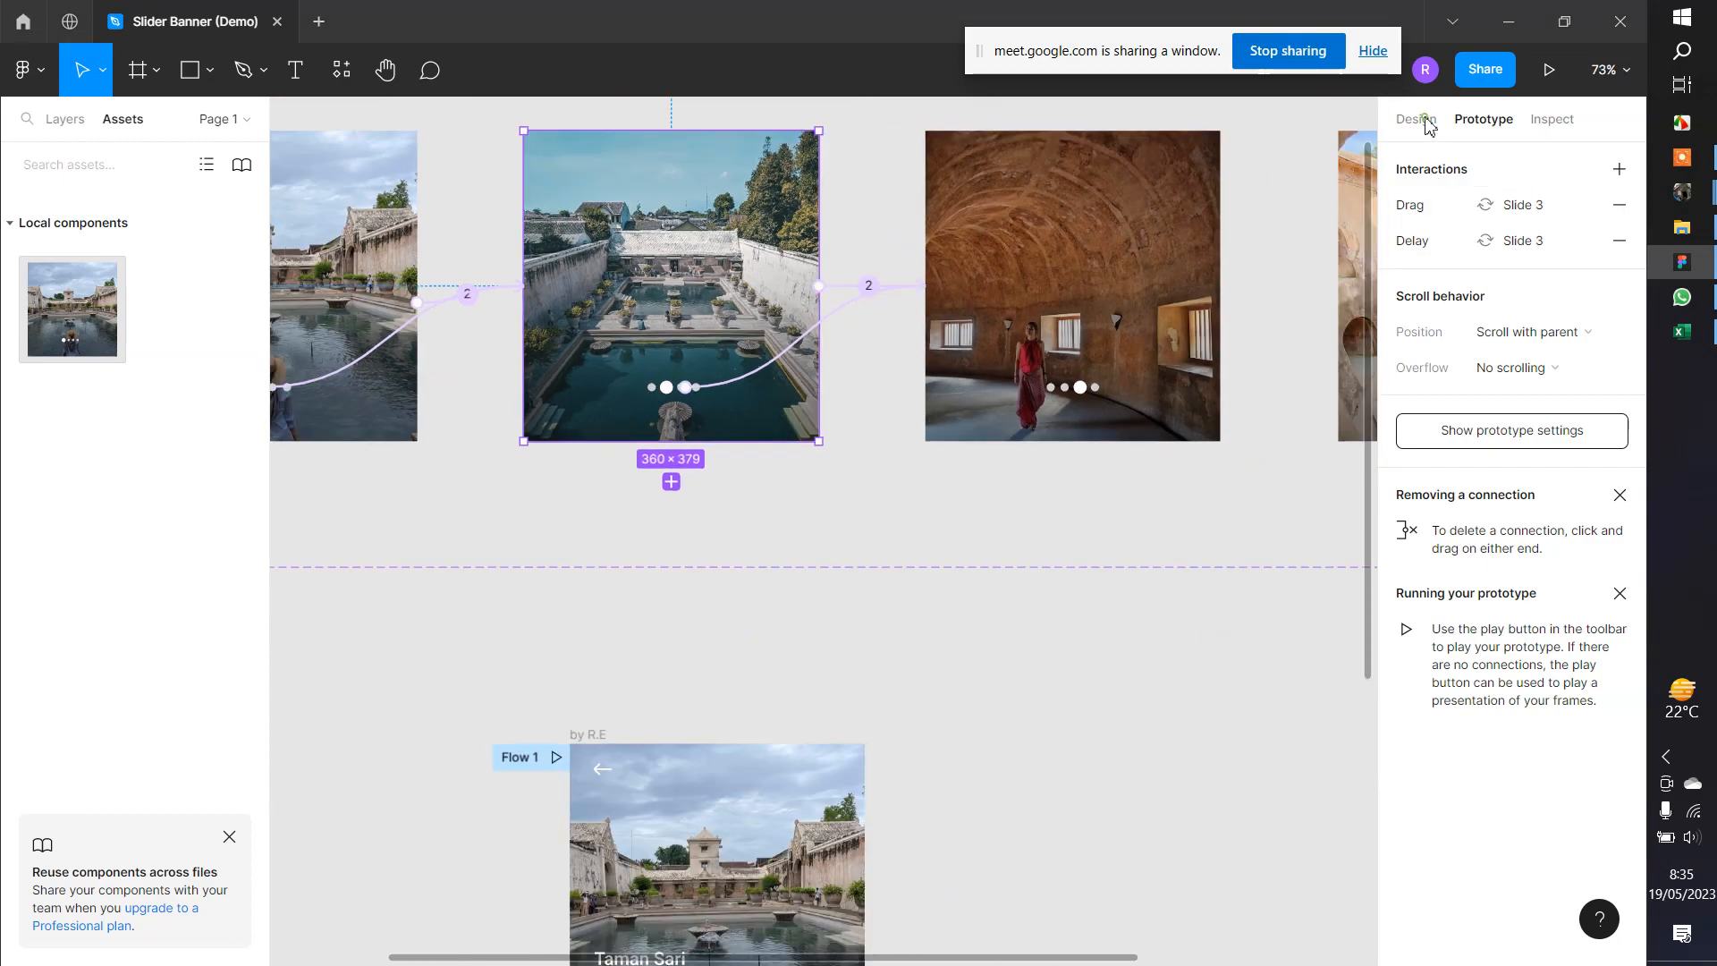
# Enlarge the SLIDER component set downward to about 2132 × 1588 and place the second slide directly below the first
pyautogui.click(1431, 128)
pyautogui.scroll(-4, 537, 501)
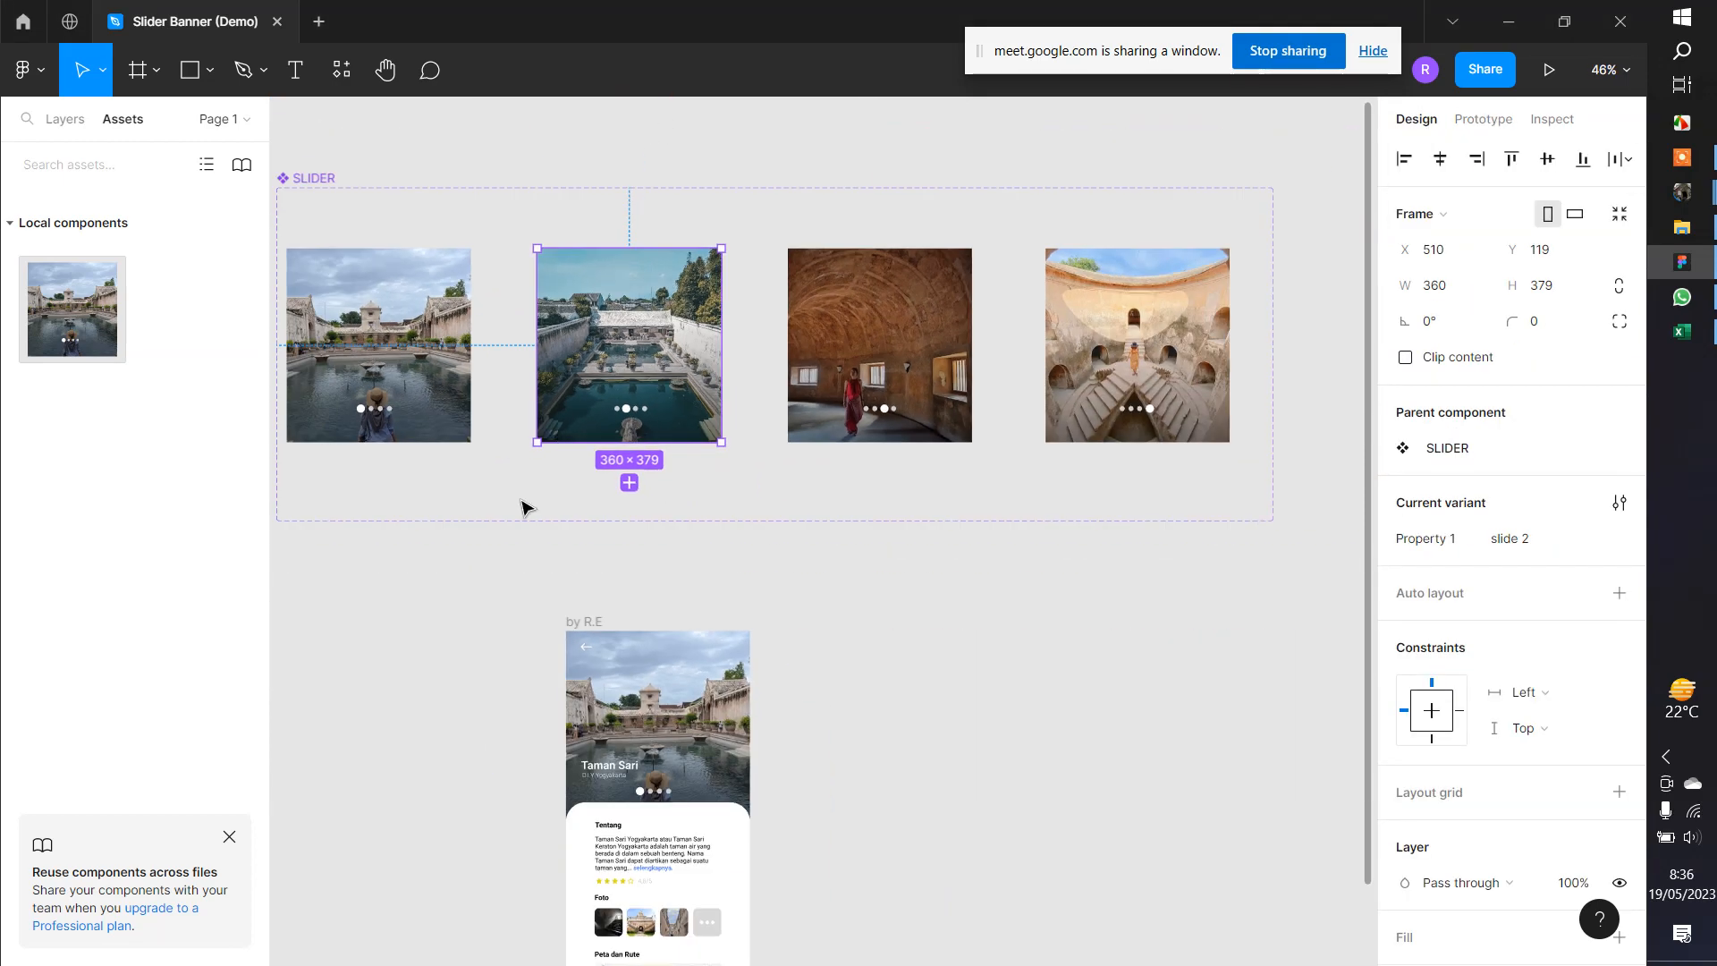
pyautogui.click(437, 397)
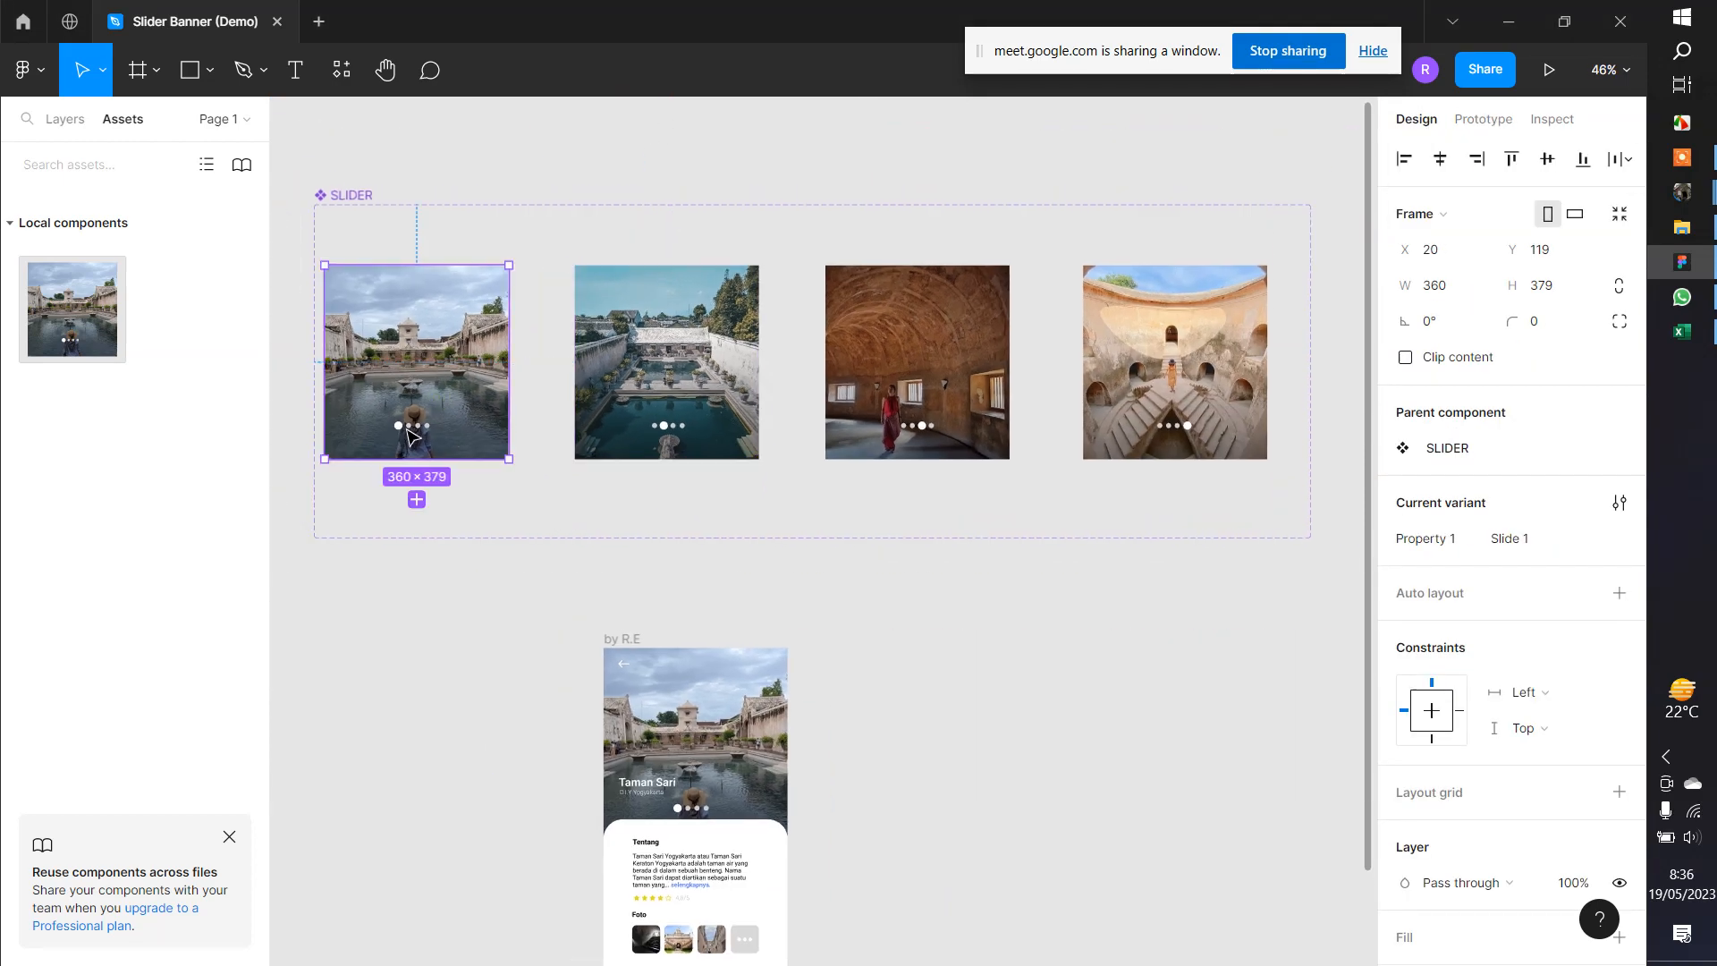
pyautogui.click(693, 361)
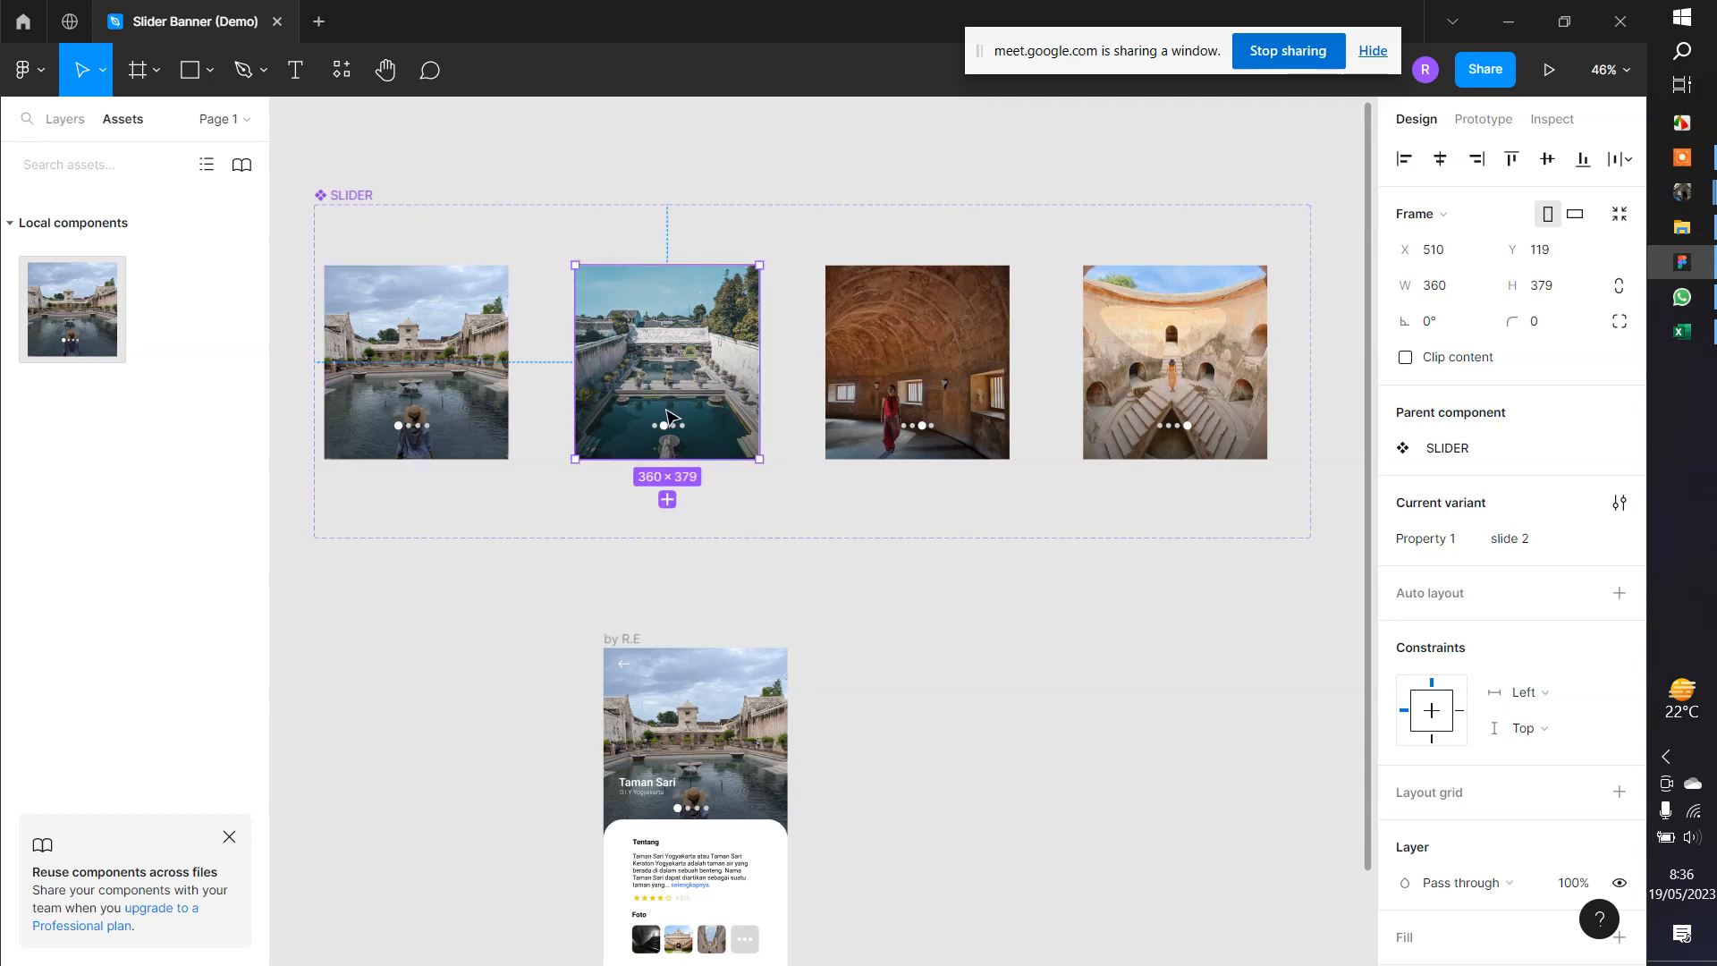
pyautogui.moveTo(669, 417); pyautogui.dragTo(637, 449)
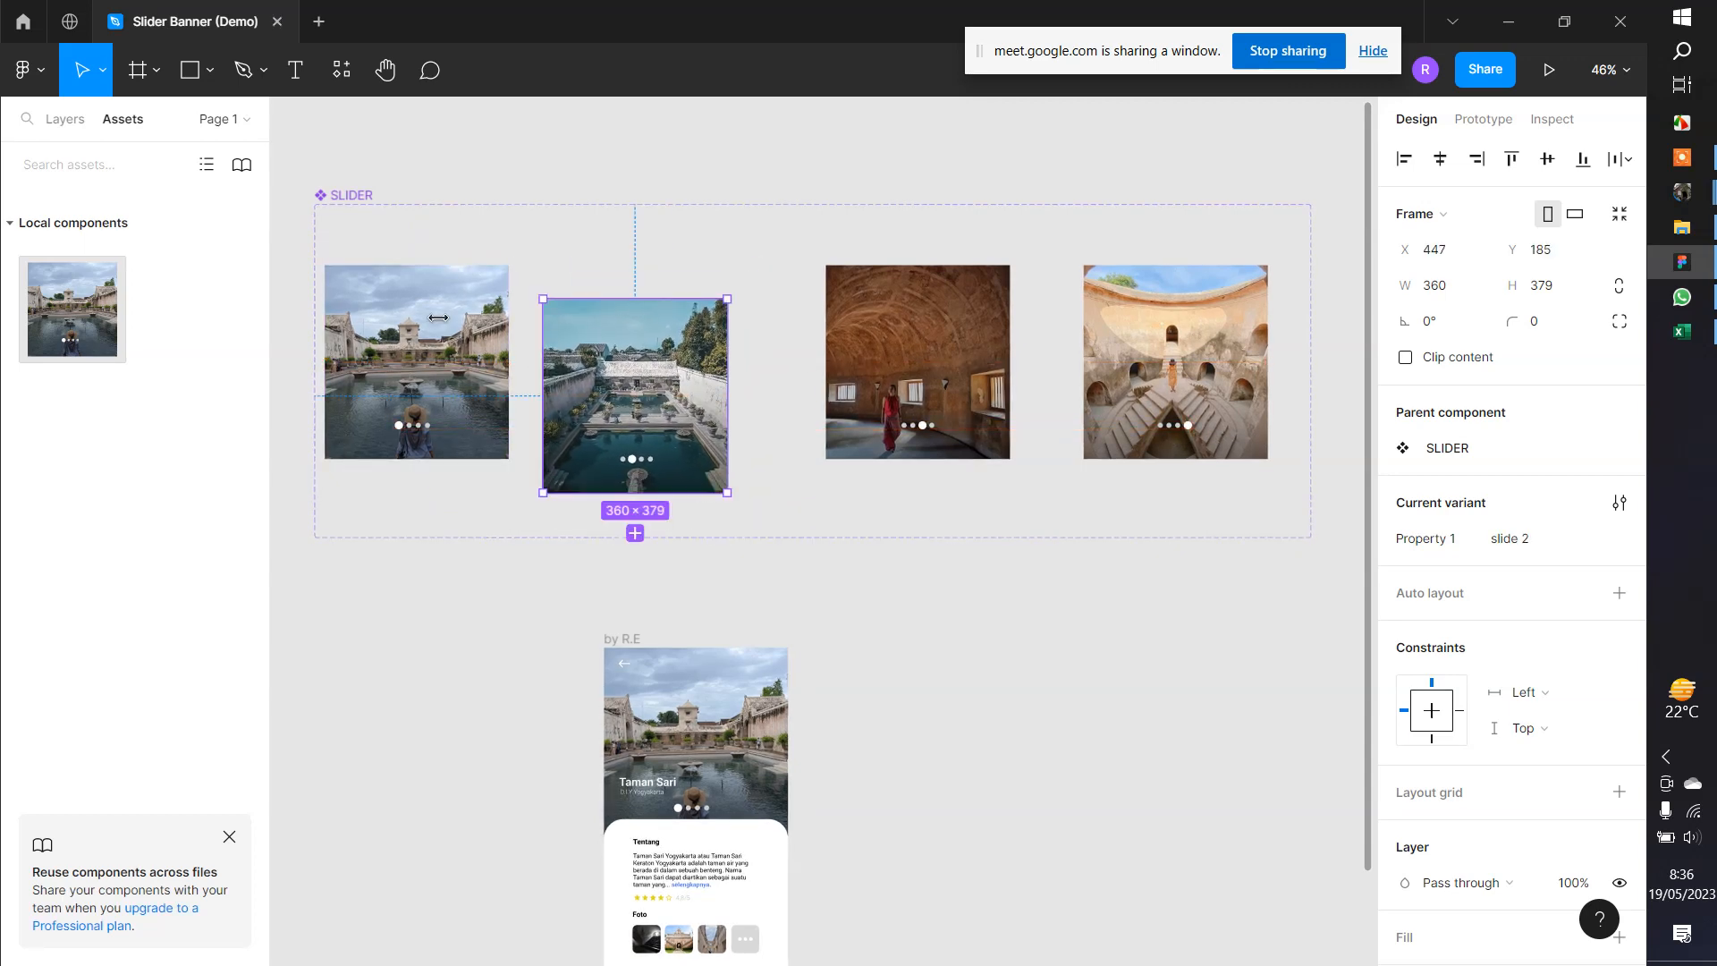
pyautogui.click(333, 199)
pyautogui.scroll(-3, 652, 383)
pyautogui.moveTo(1140, 502); pyautogui.dragTo(1207, 851)
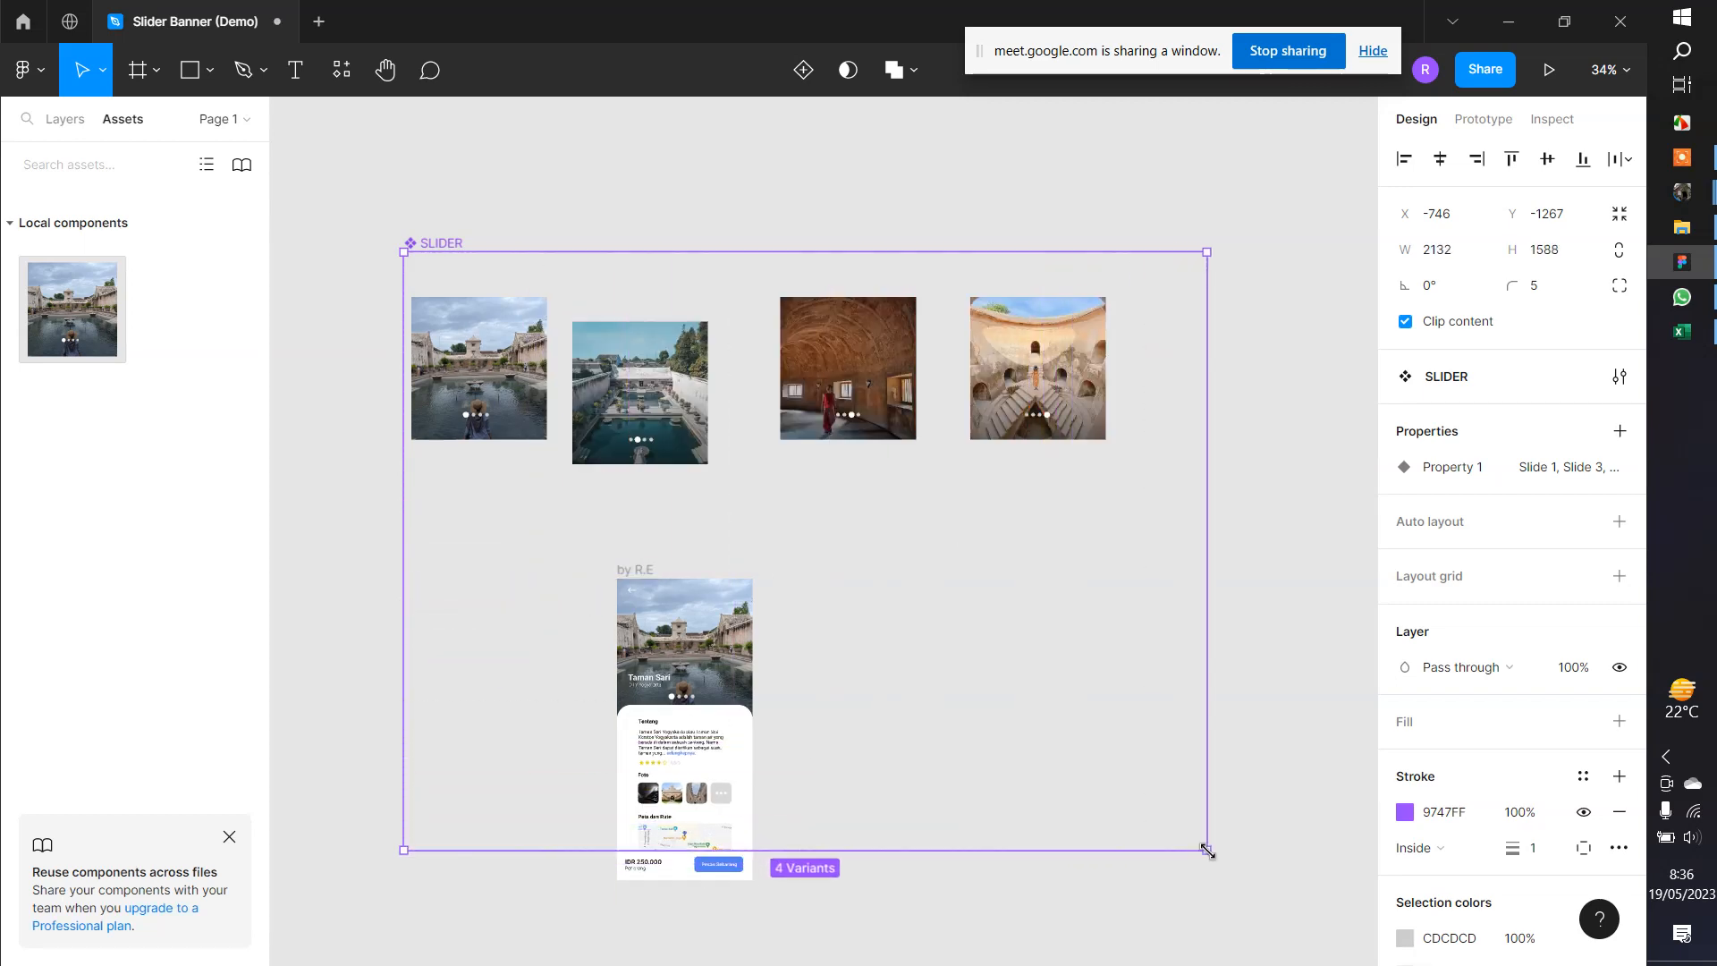
pyautogui.moveTo(650, 370); pyautogui.dragTo(444, 401)
# Move the second slide's dot group just beneath the first slide's dots to compare their alignment, and put it back on the second slide
pyautogui.click(603, 261)
pyautogui.scroll(3, 451, 425)
pyautogui.doubleClick(452, 463)
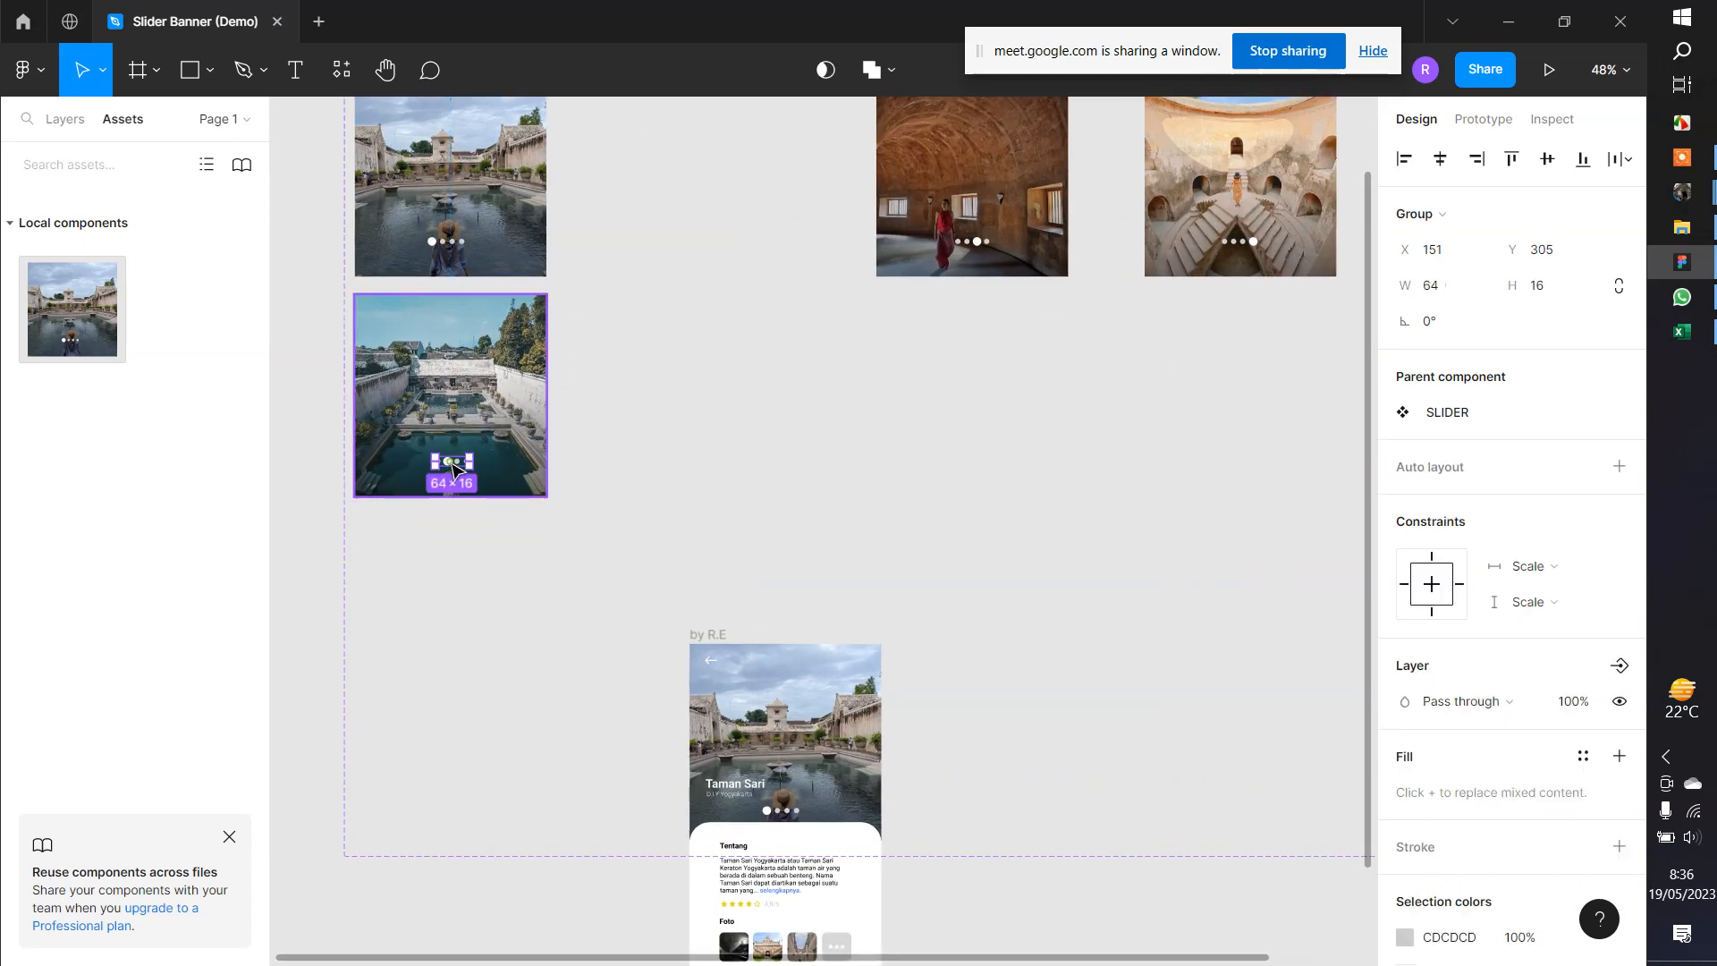
pyautogui.moveTo(451, 464); pyautogui.dragTo(474, 268)
pyautogui.hotkey('ctrl', 'z')
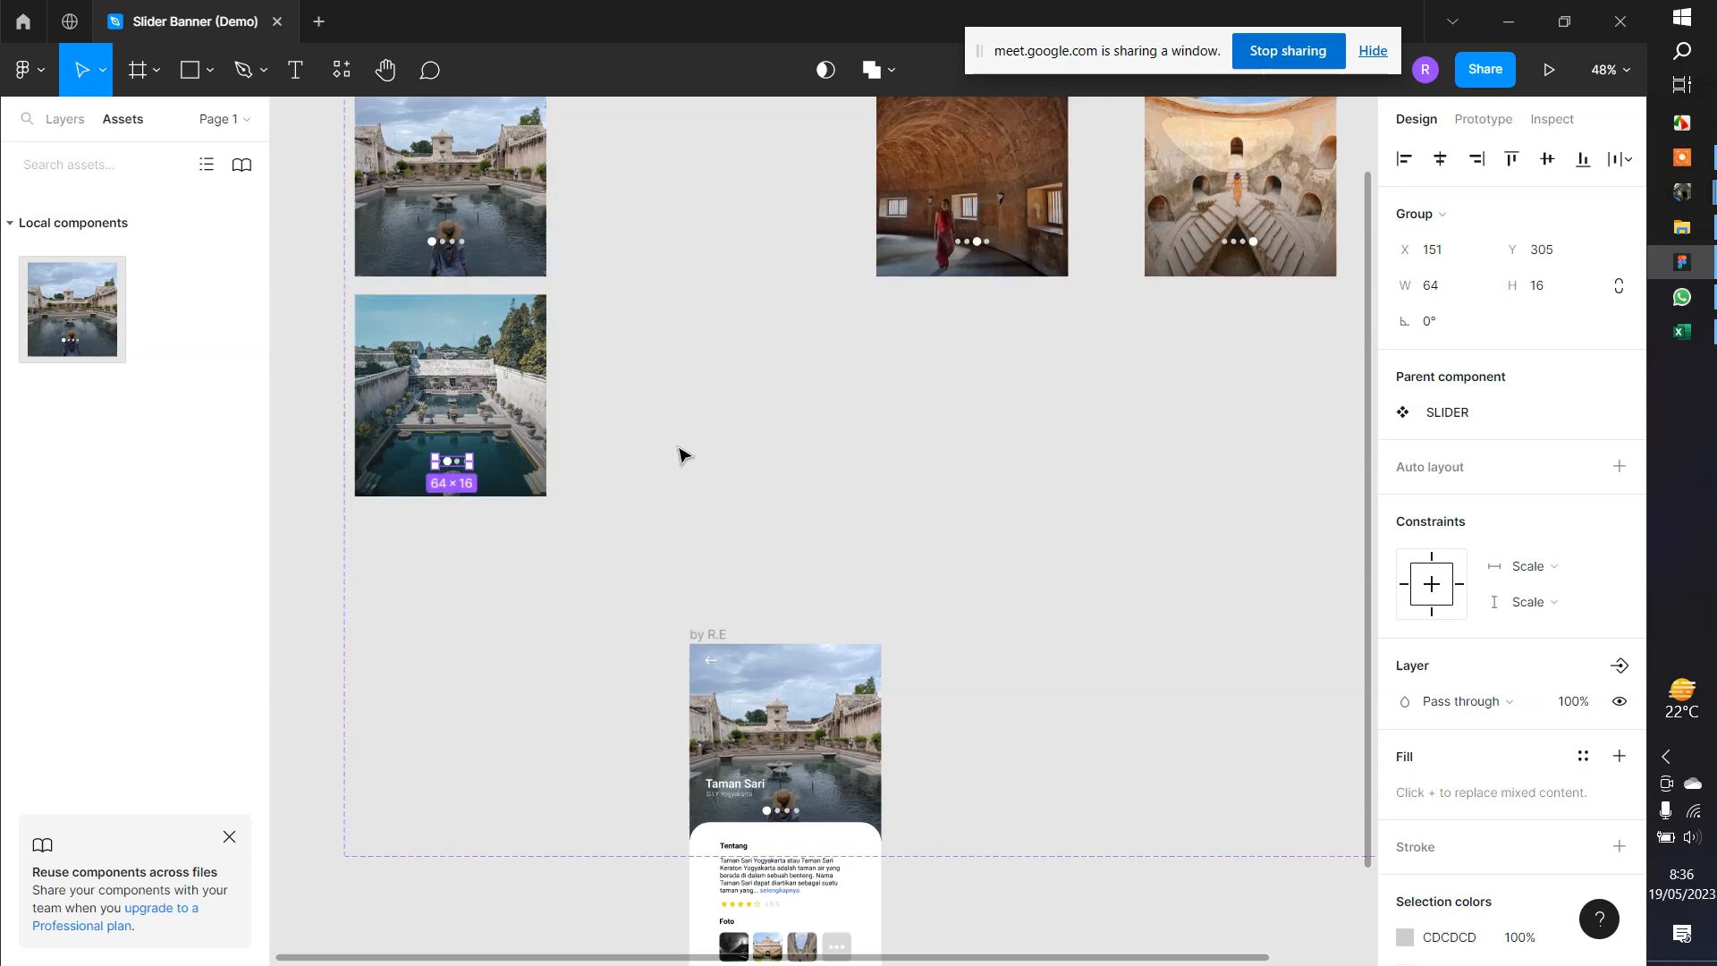
pyautogui.scroll(5, 425, 314)
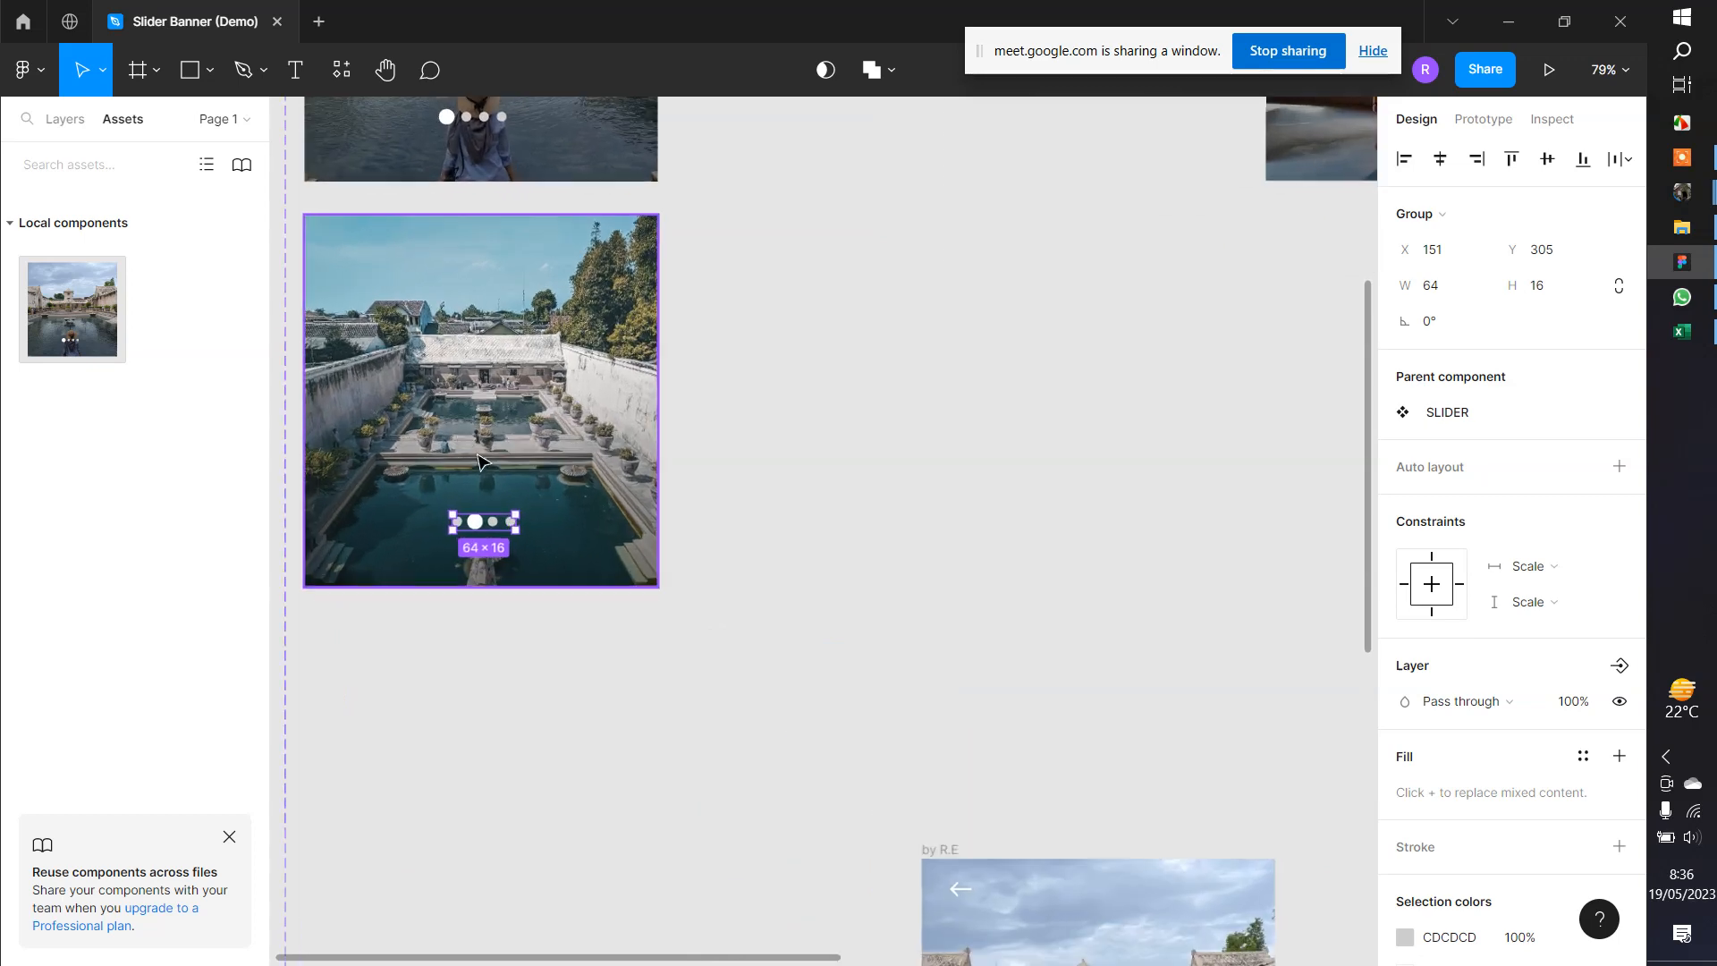
pyautogui.moveTo(498, 534); pyautogui.dragTo(489, 150)
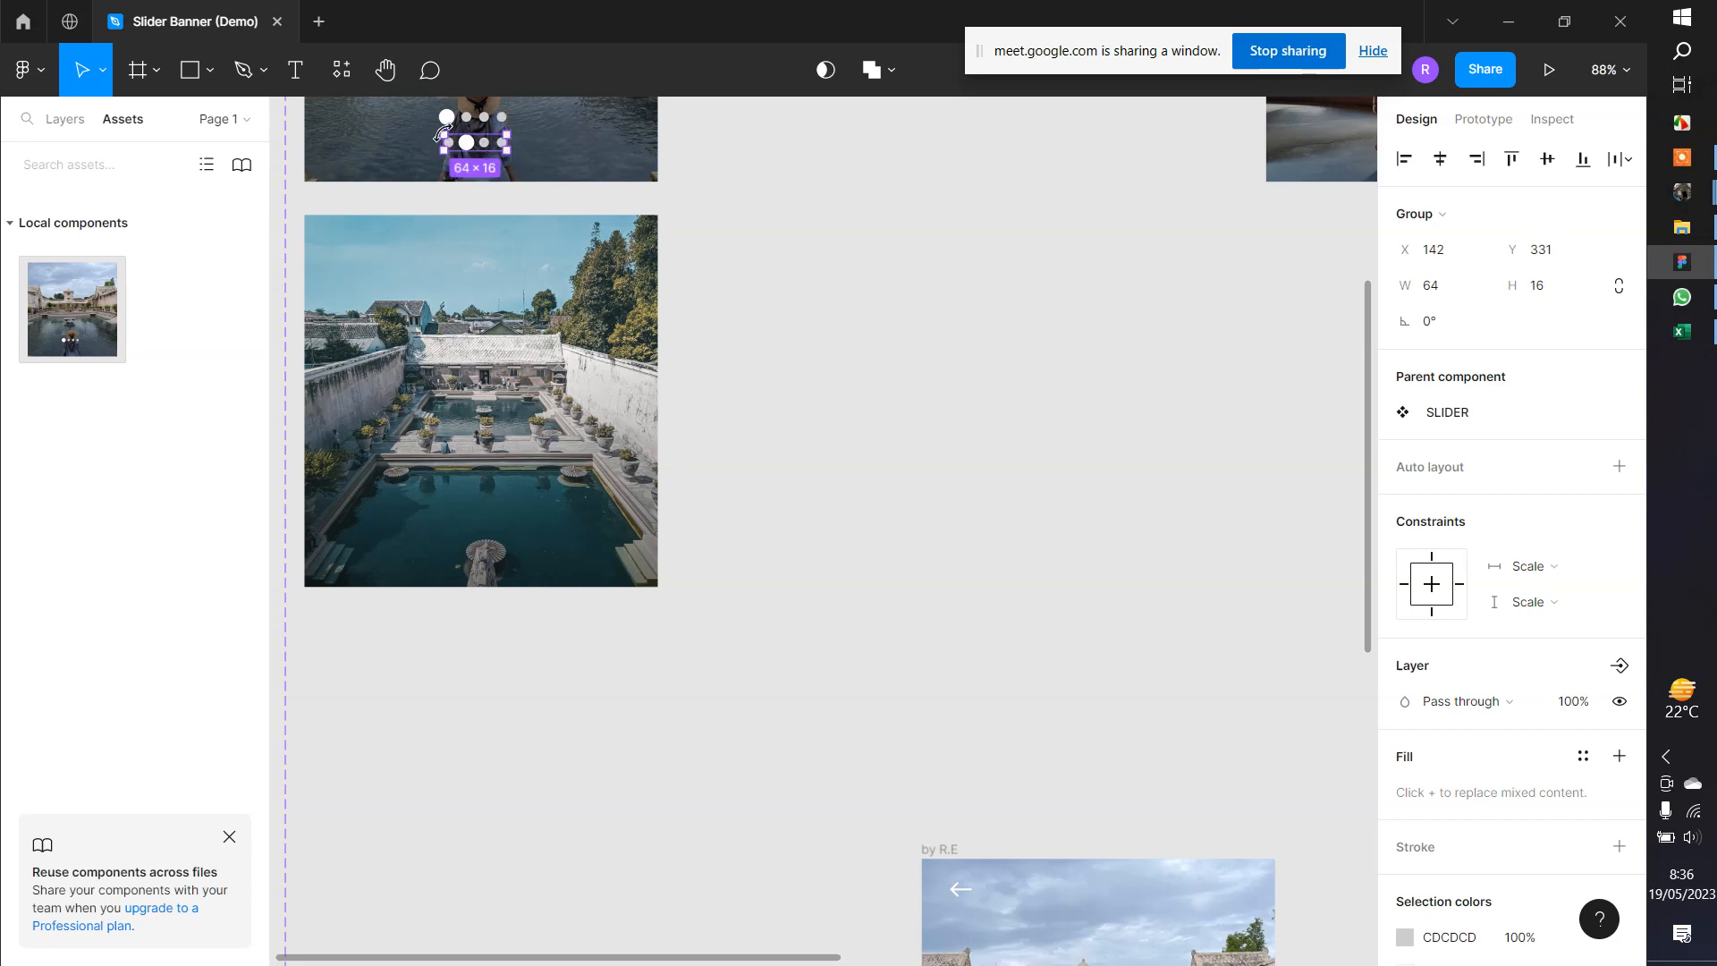
pyautogui.scroll(3, 439, 135)
pyautogui.scroll(-2, 441, 135)
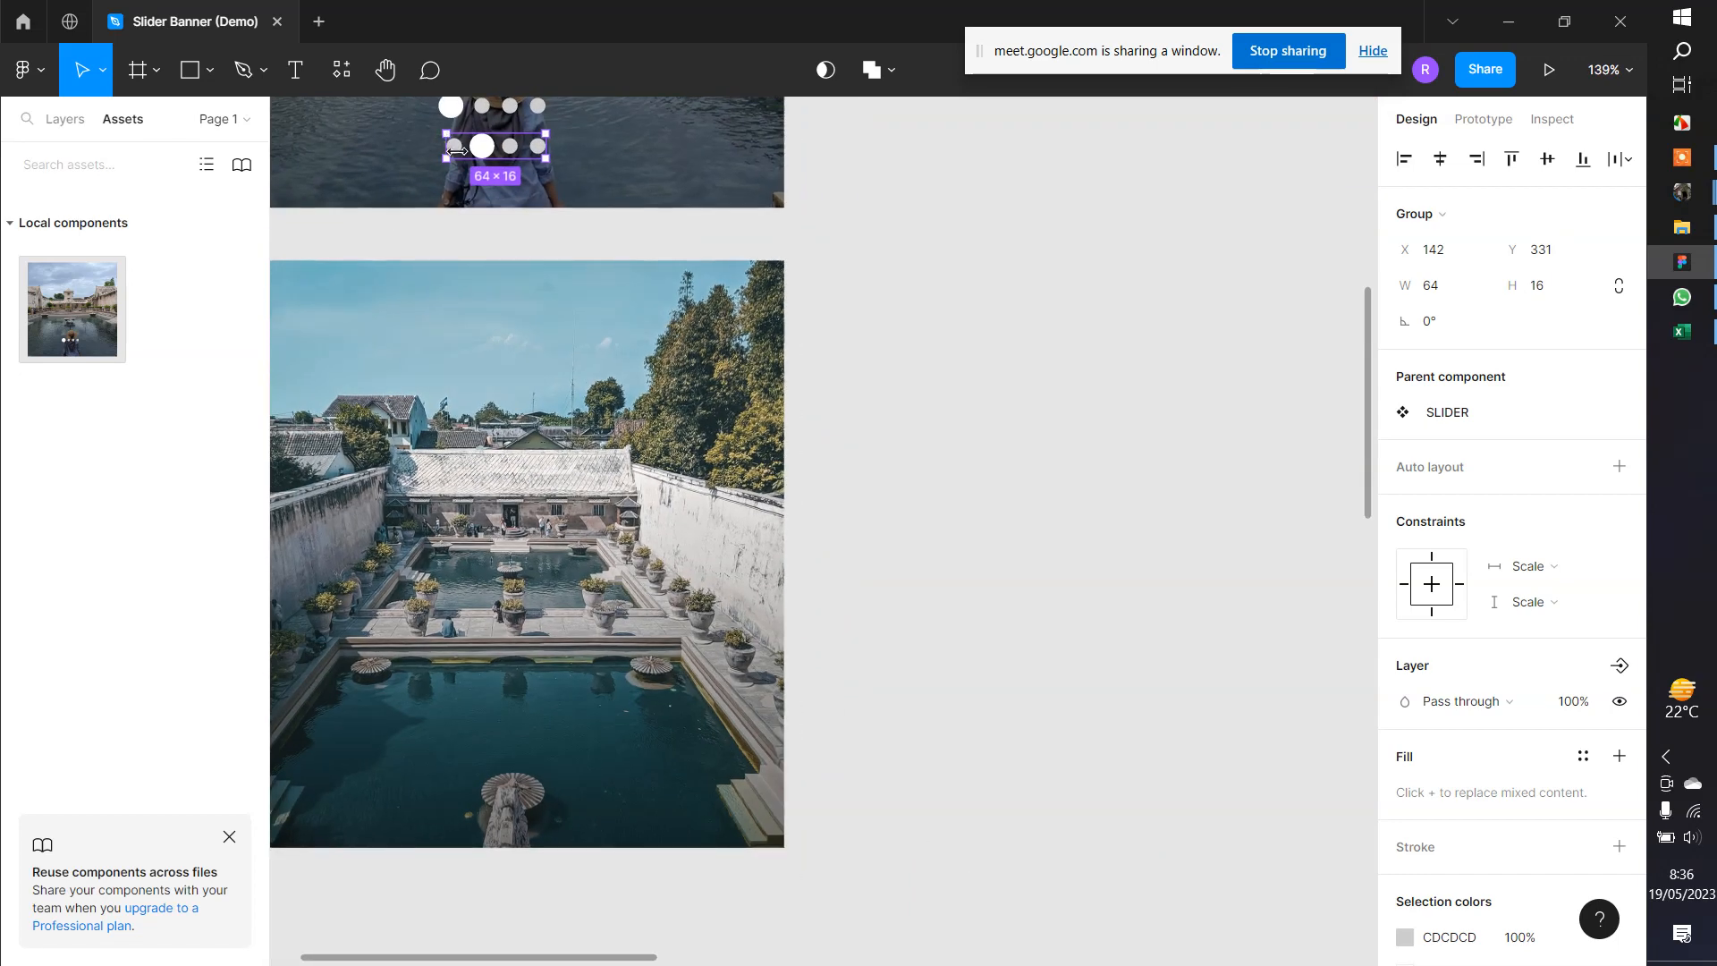
pyautogui.scroll(-3, 510, 150)
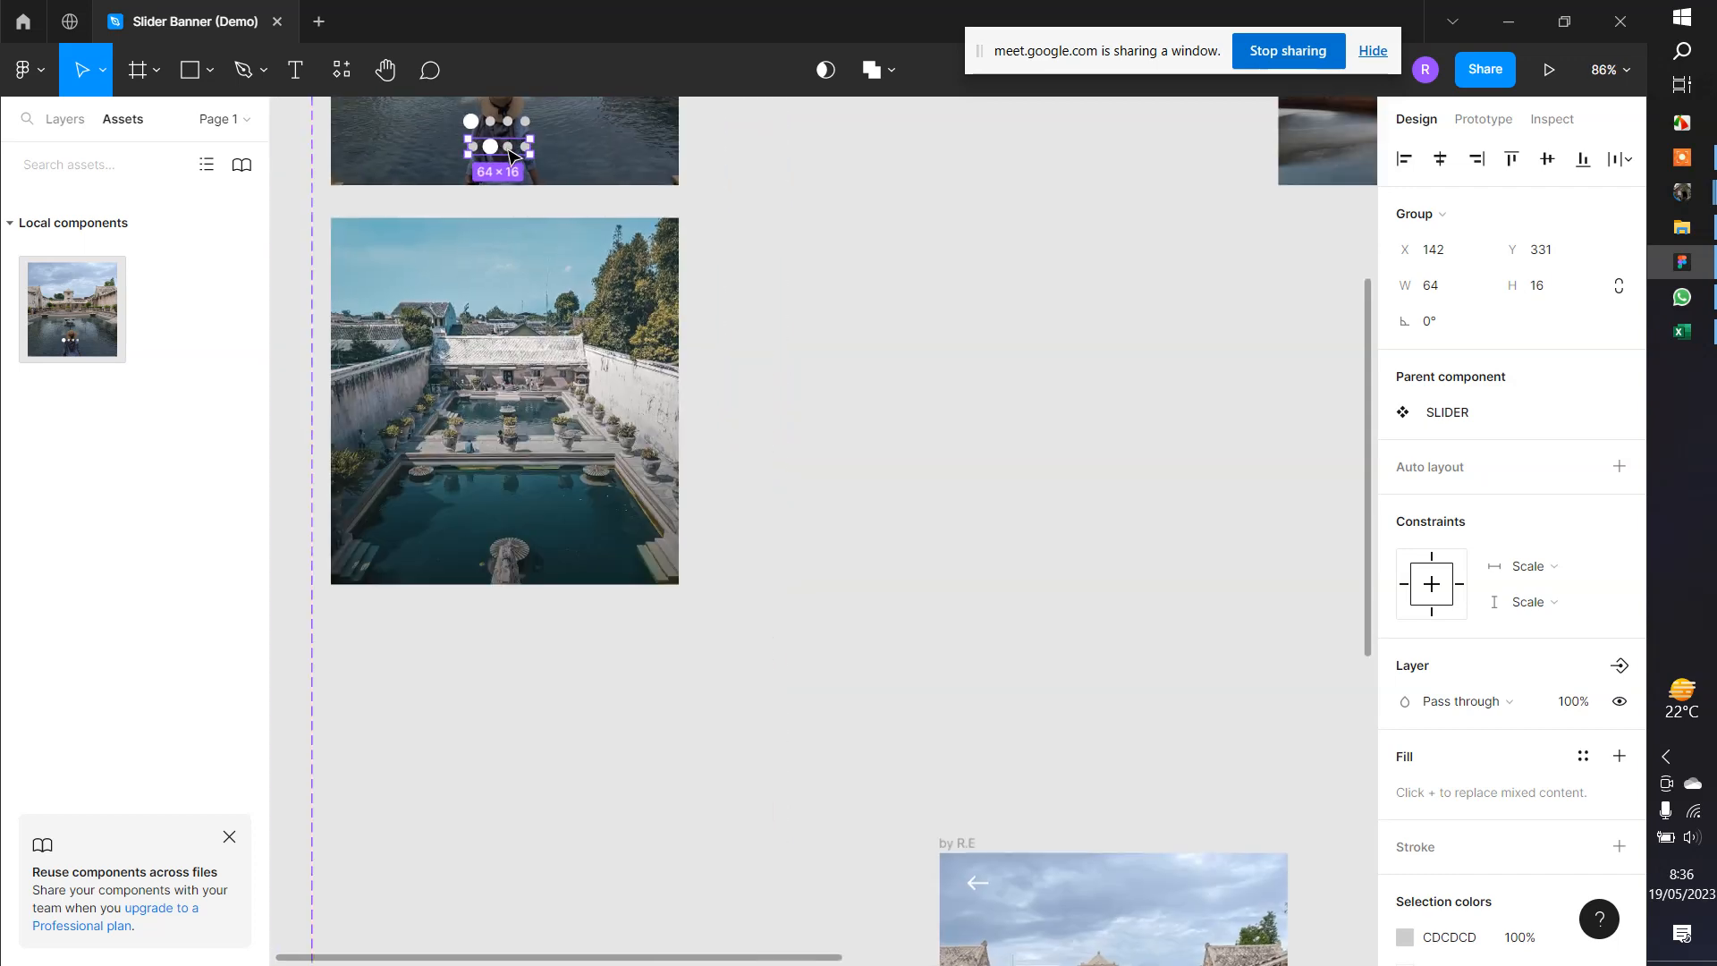
pyautogui.moveTo(507, 145); pyautogui.dragTo(510, 531)
# Move the second slide back into the row between the first and third slides at X 486, Y 119, and check its dots
pyautogui.scroll(-5, 573, 492)
pyautogui.moveTo(538, 451); pyautogui.dragTo(778, 238)
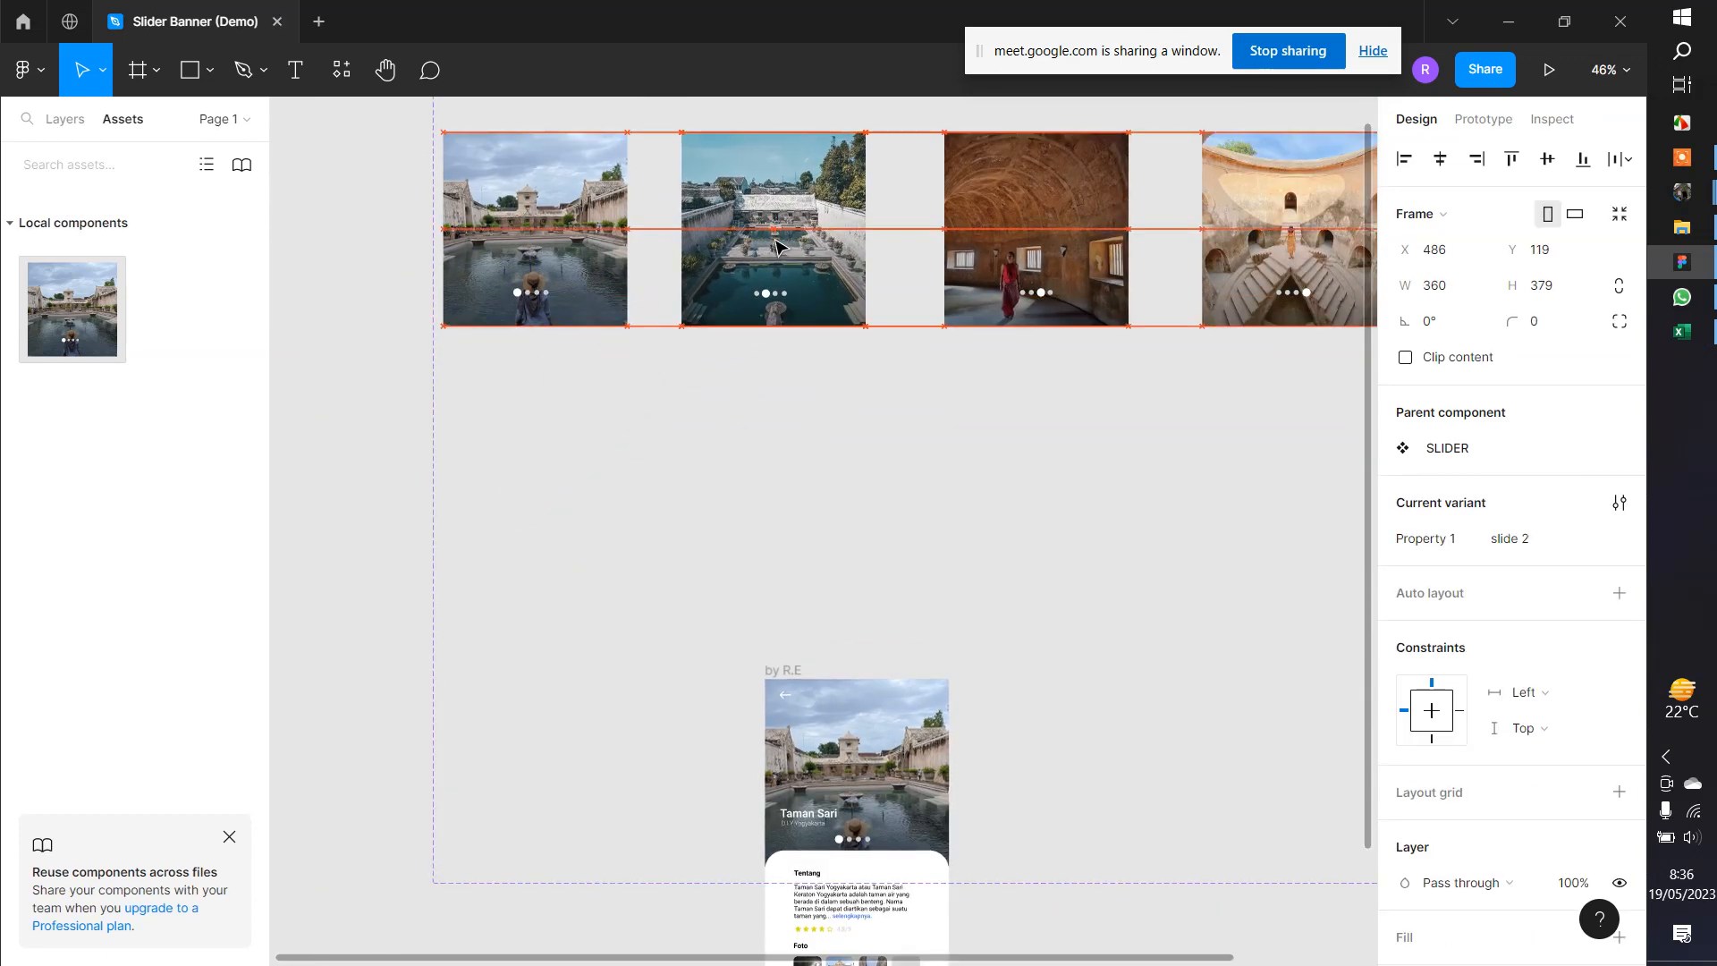
pyautogui.click(755, 385)
pyautogui.scroll(3, 795, 308)
pyautogui.doubleClick(774, 295)
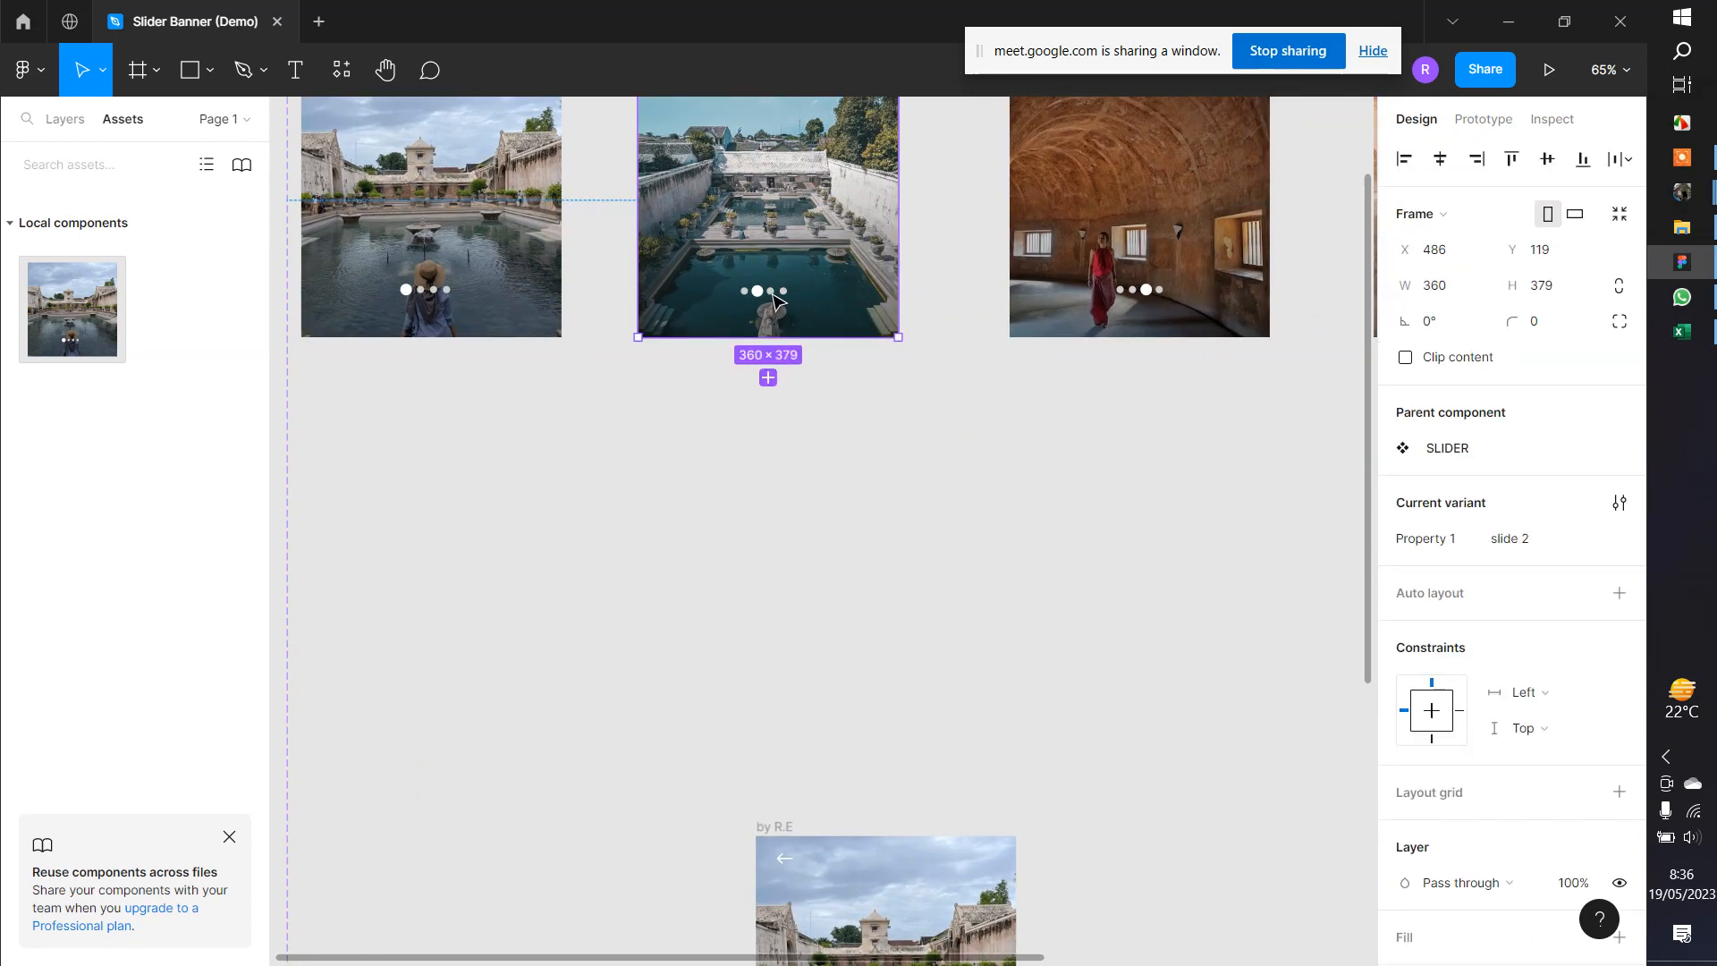
pyautogui.click(590, 371)
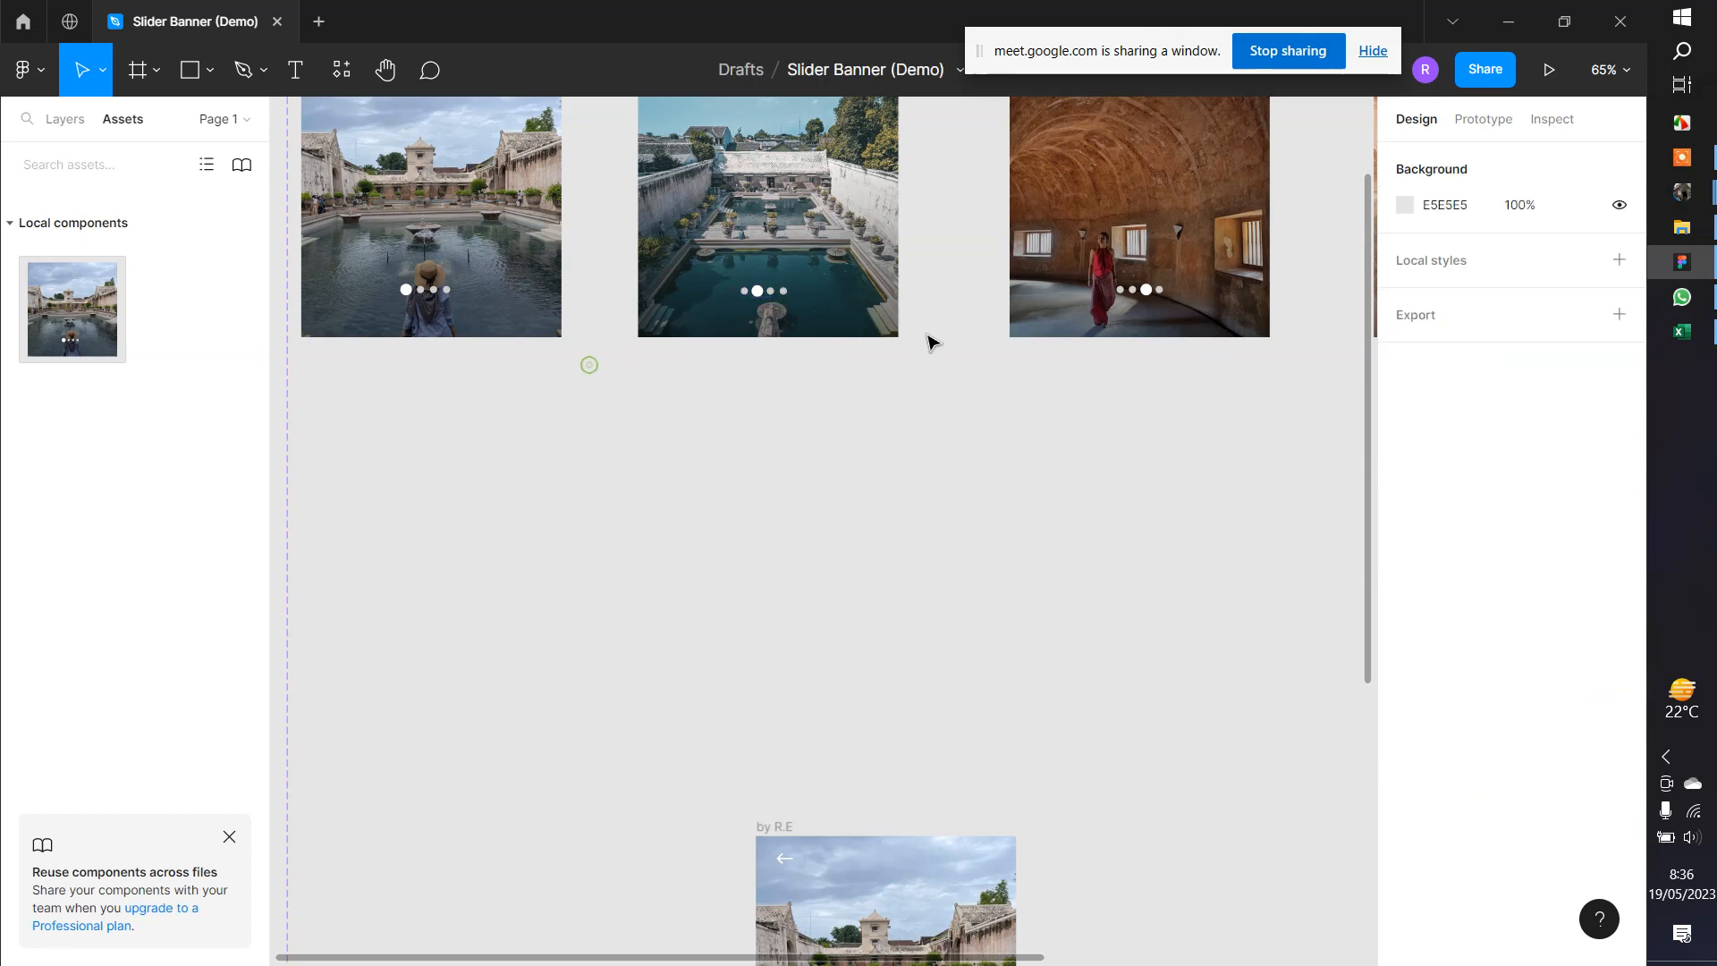
pyautogui.doubleClick(774, 298)
pyautogui.click(877, 411)
# Play the Taman Sari prototype to check the dots' alignment as the slides change, and close the preview
pyautogui.click(1549, 69)
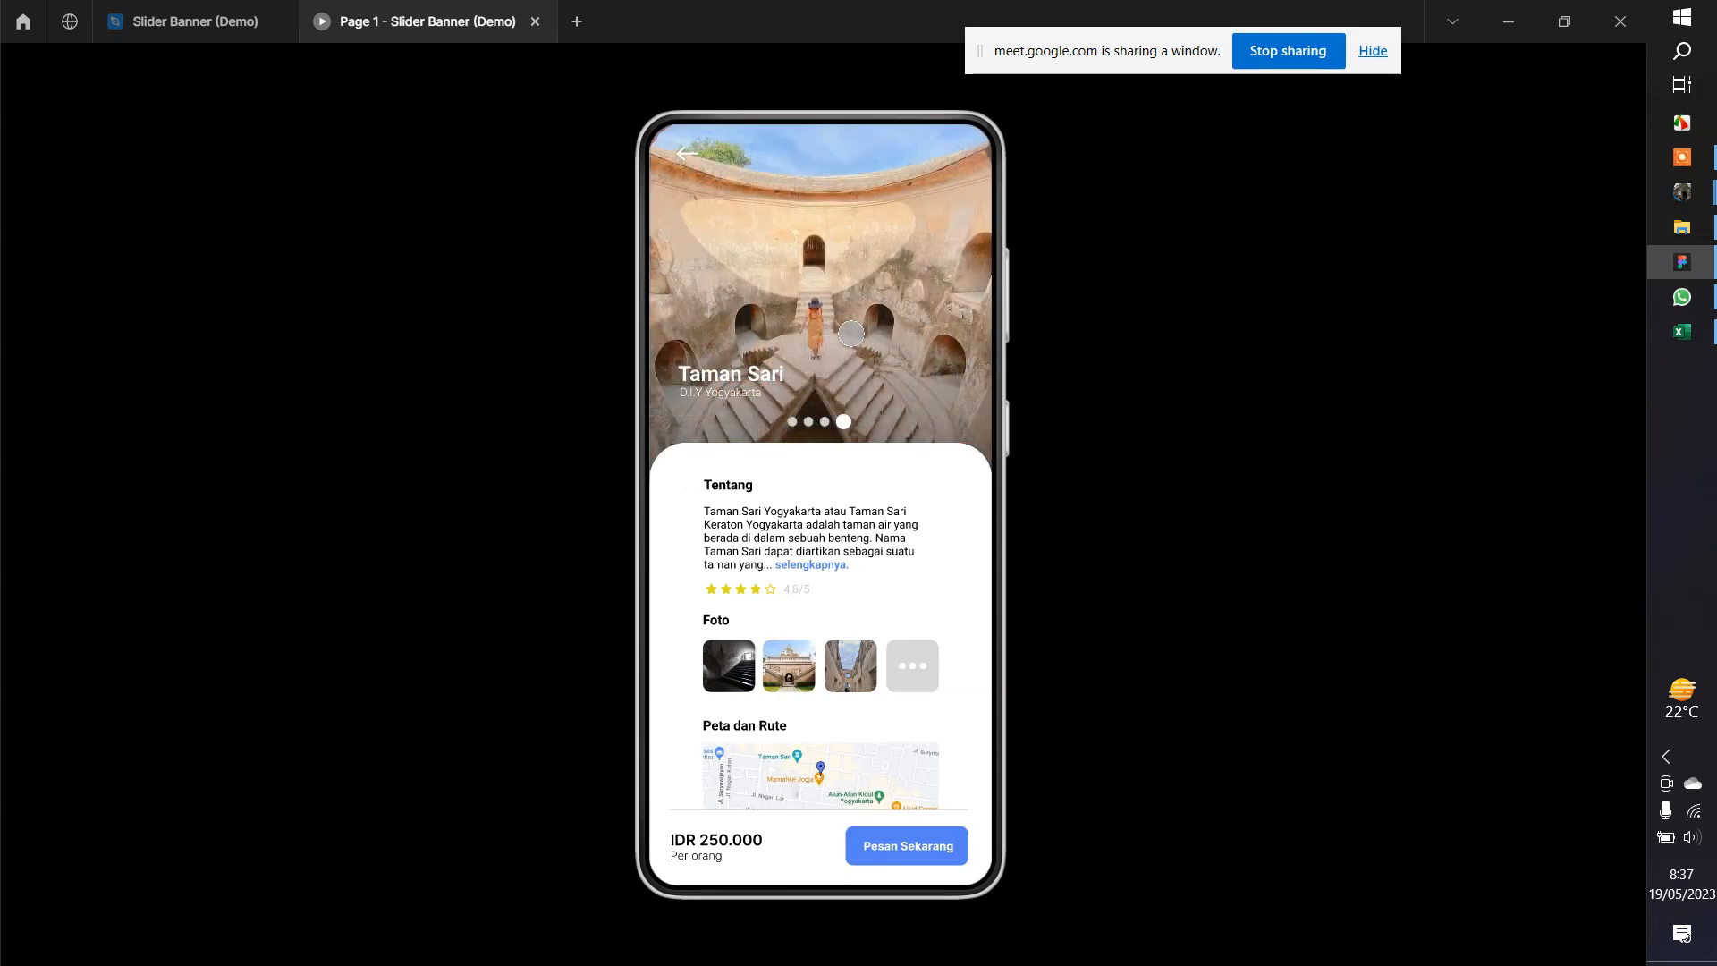
pyautogui.click(170, 20)
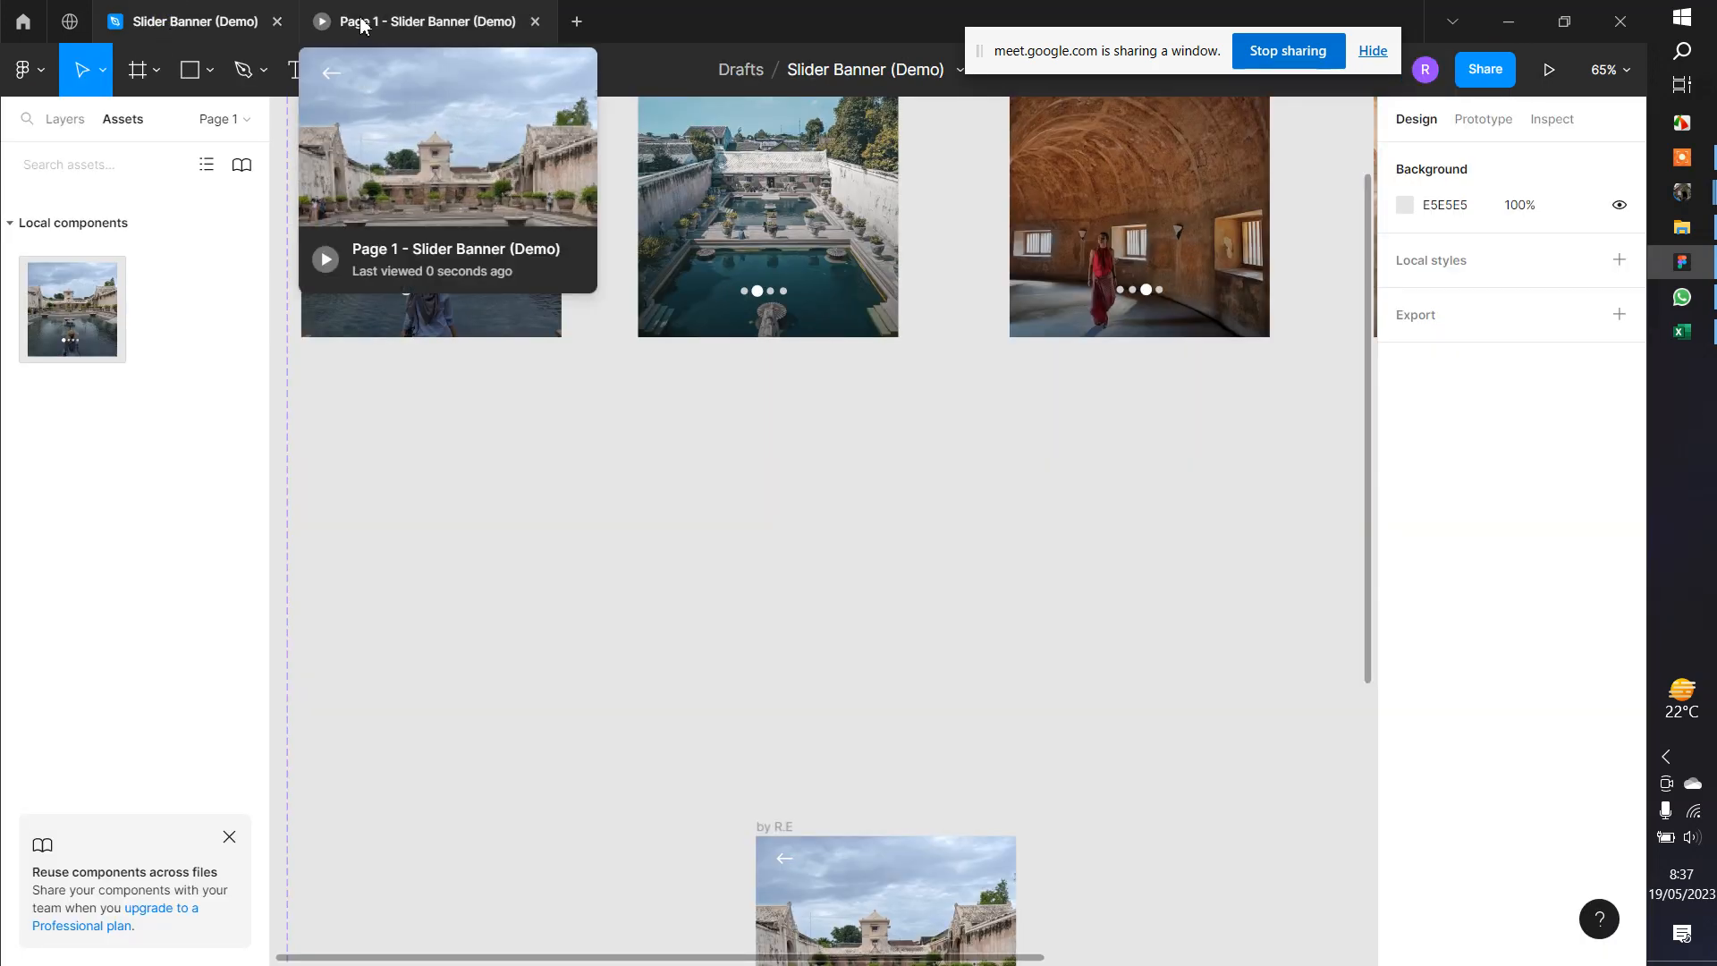
pyautogui.click(536, 21)
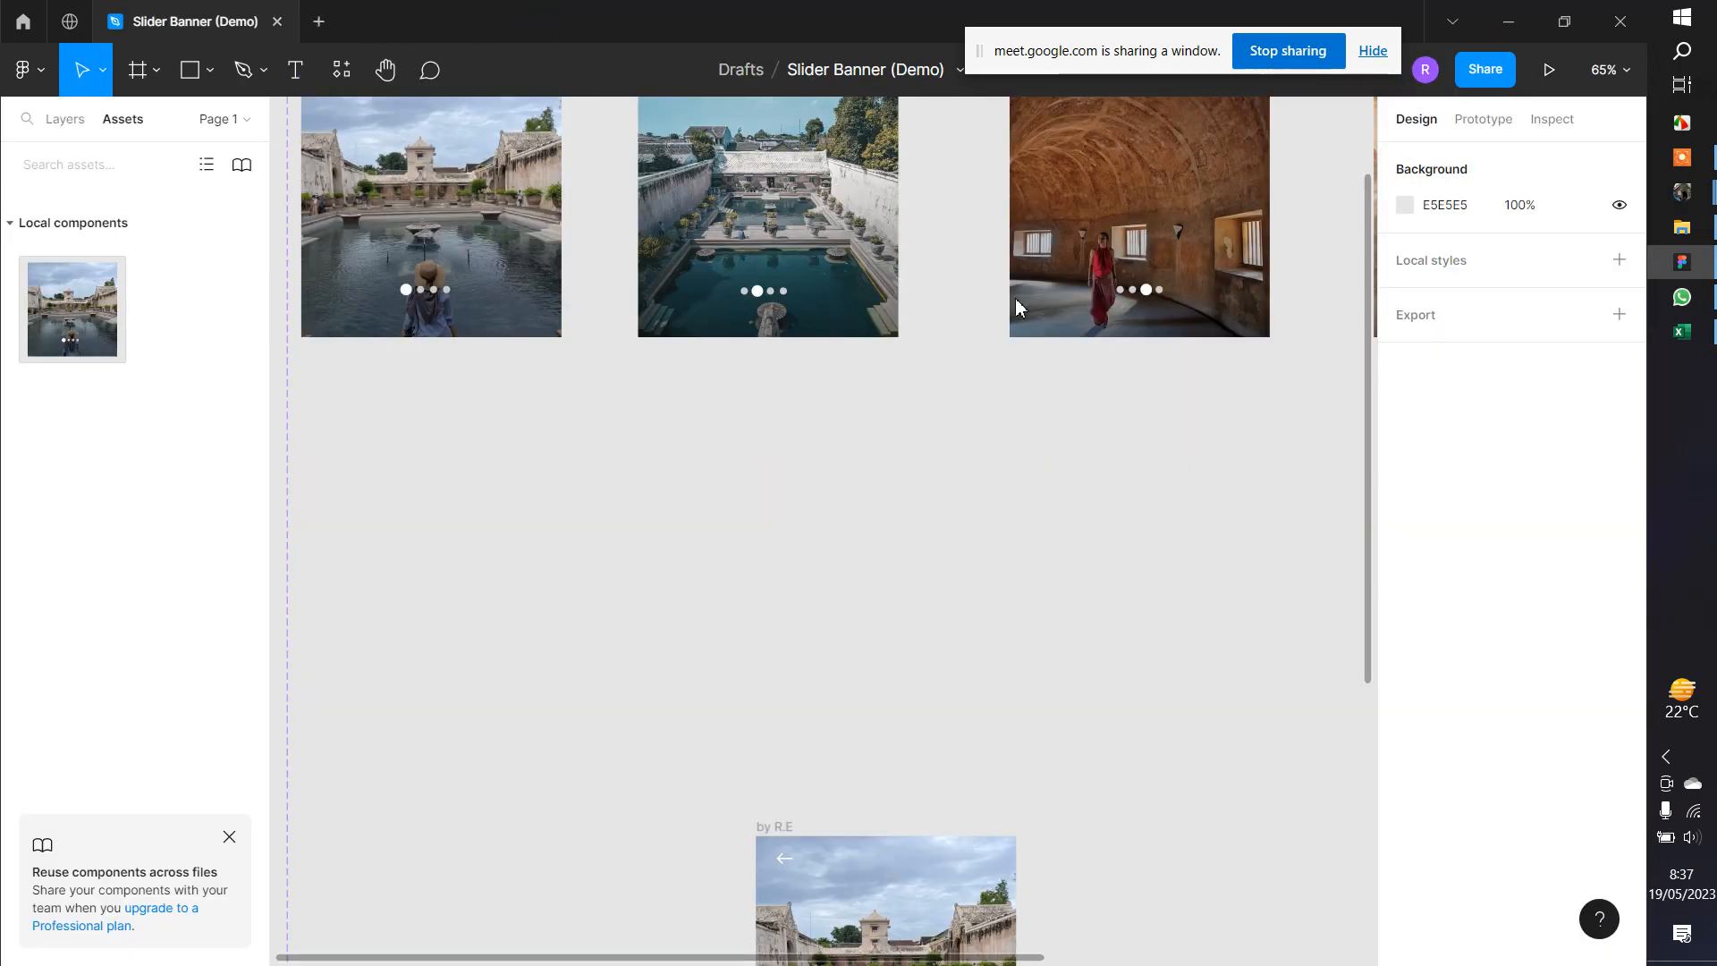
# Place the third slide directly below the second at X 486, Y 532, and align its dot group with the second slide's at X 142, Y 301
pyautogui.moveTo(1104, 271); pyautogui.dragTo(778, 508)
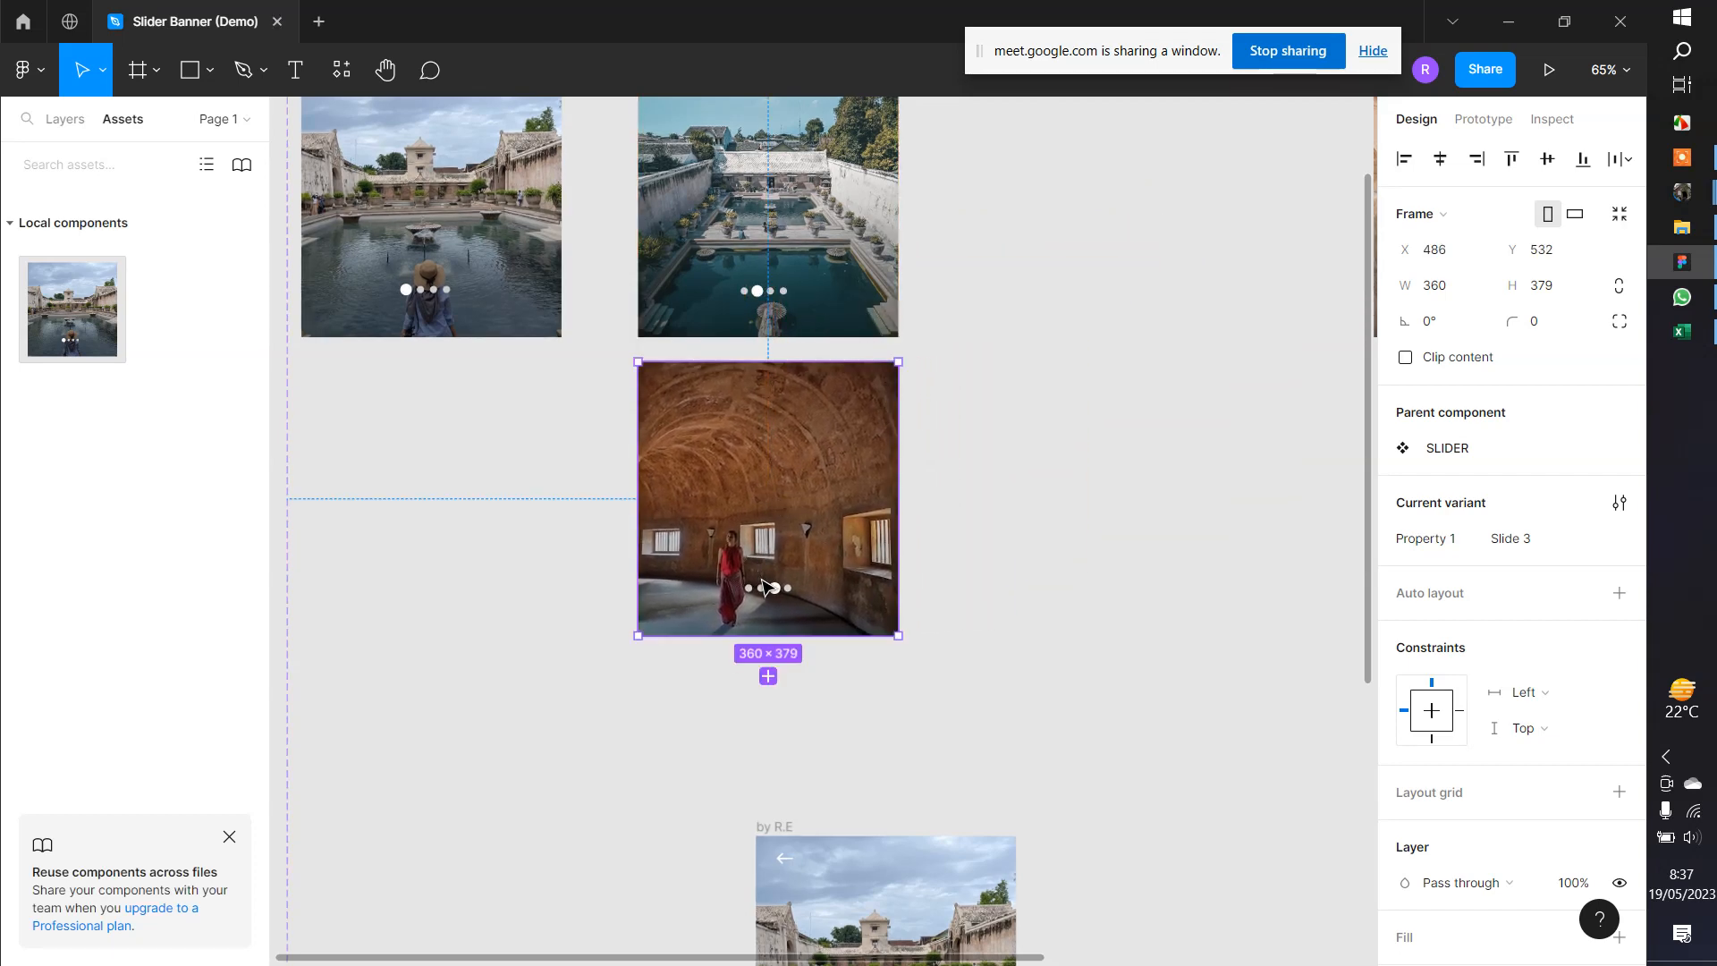
pyautogui.moveTo(775, 595); pyautogui.dragTo(775, 396)
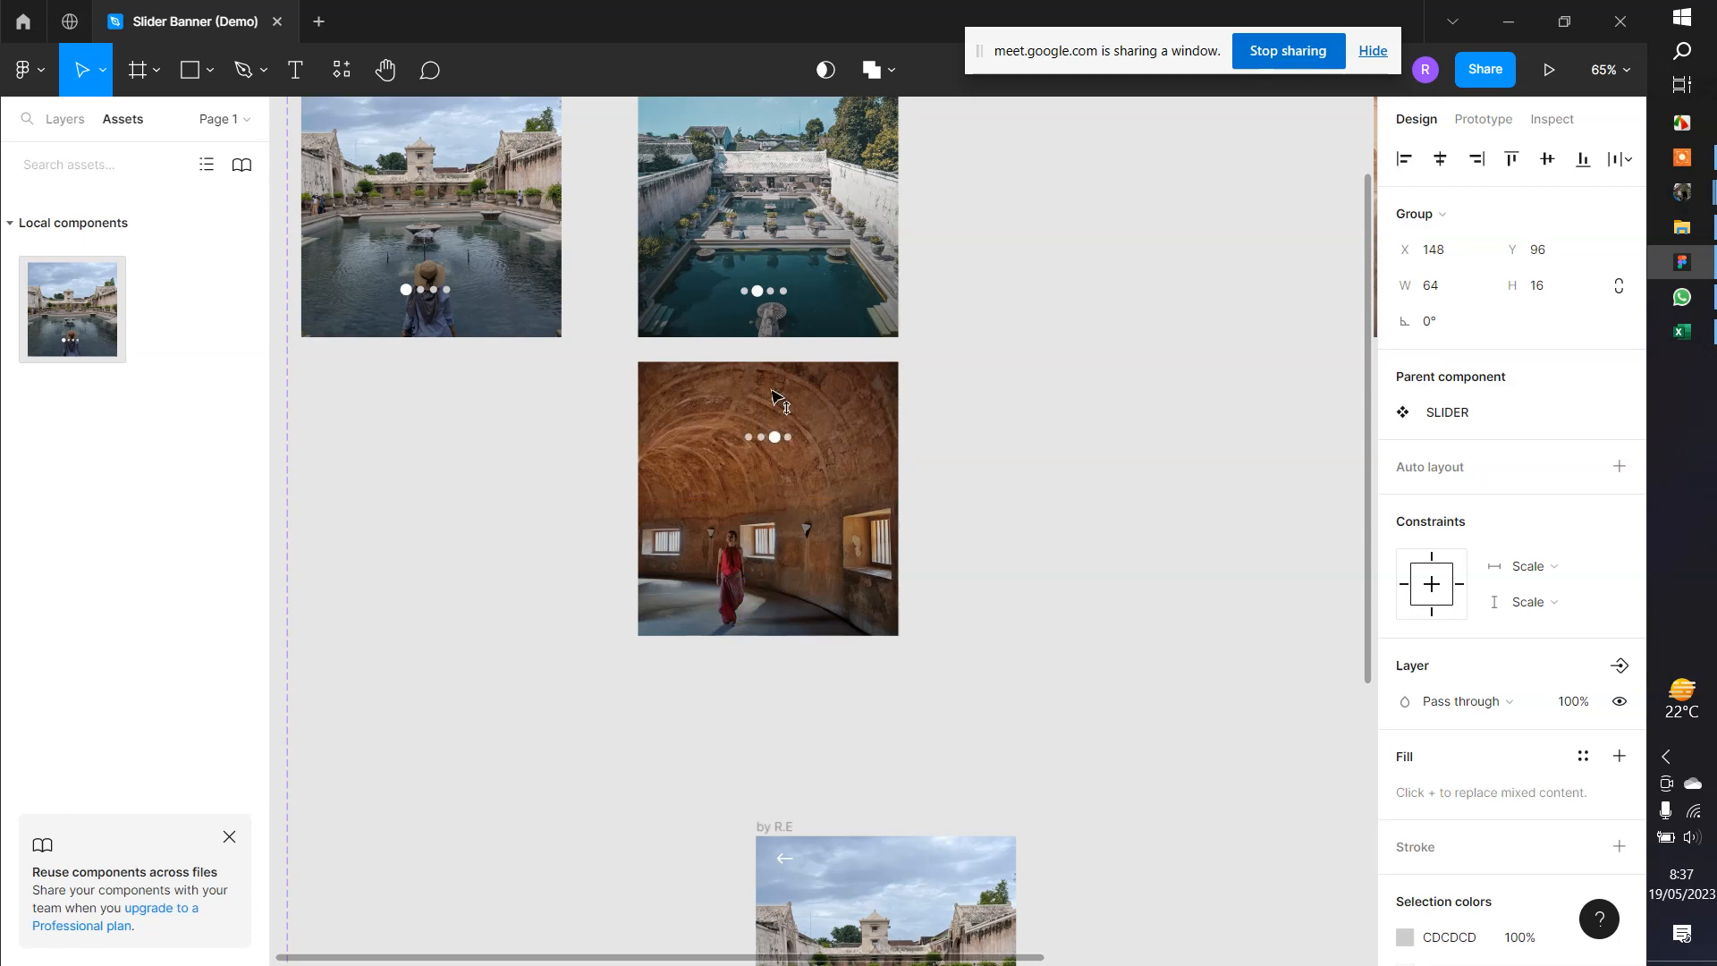
pyautogui.moveTo(778, 313); pyautogui.dragTo(769, 297)
pyautogui.keyDown('ctrl'); pyautogui.scroll(10, 787, 313); pyautogui.keyUp('ctrl')
pyautogui.keyDown('ctrl'); pyautogui.scroll(-5, 780, 320); pyautogui.keyUp('ctrl')
pyautogui.scroll(-4, 777, 320)
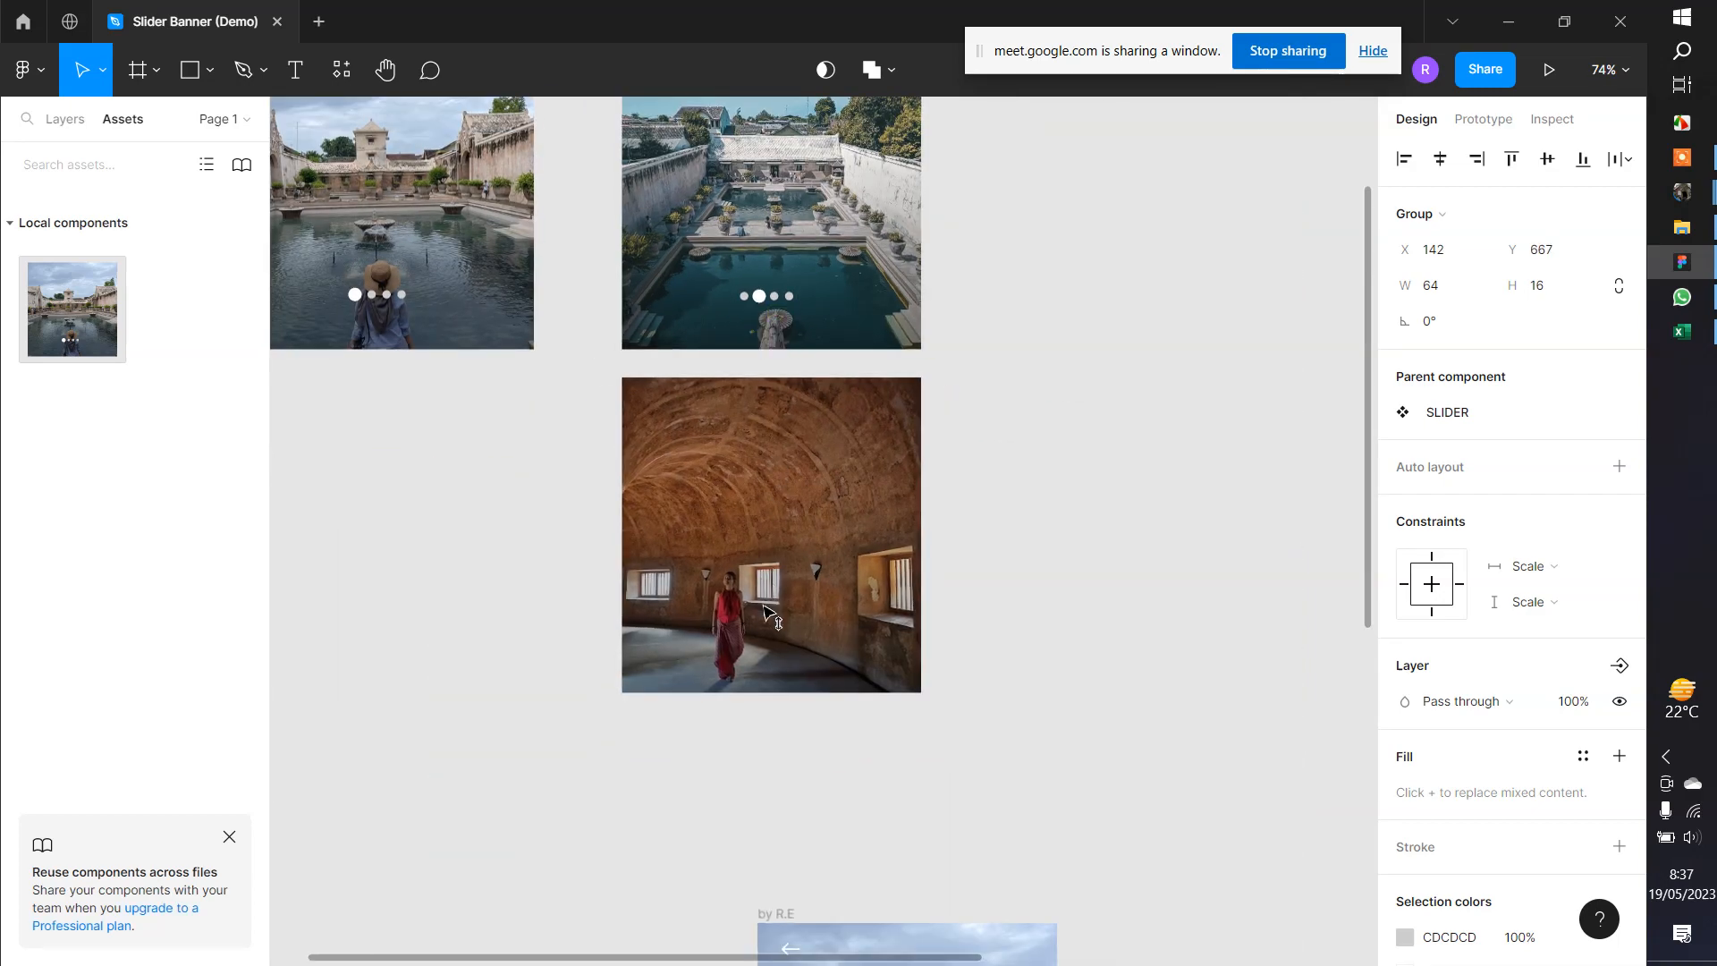
pyautogui.click(767, 641)
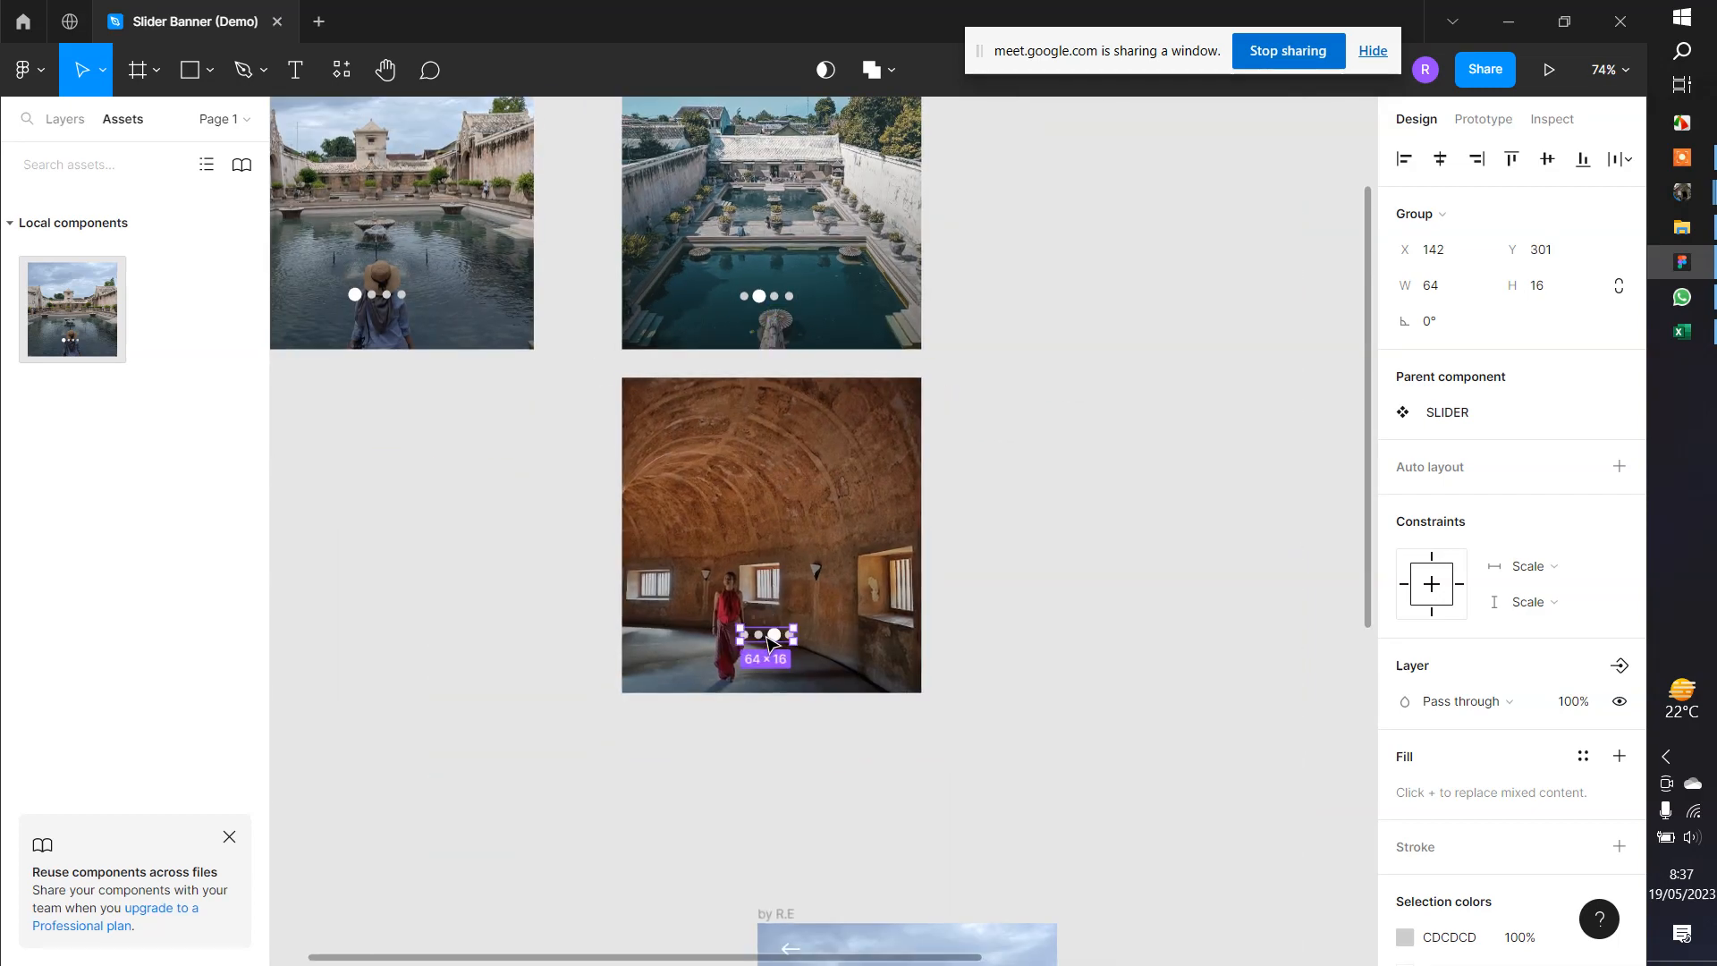
# Move the third slide back into the row at X 924, Y 119, and check its dot group's position
pyautogui.moveTo(827, 570); pyautogui.dragTo(1189, 228)
pyautogui.scroll(1, 1078, 430)
pyautogui.hscroll(1, 1077, 429)
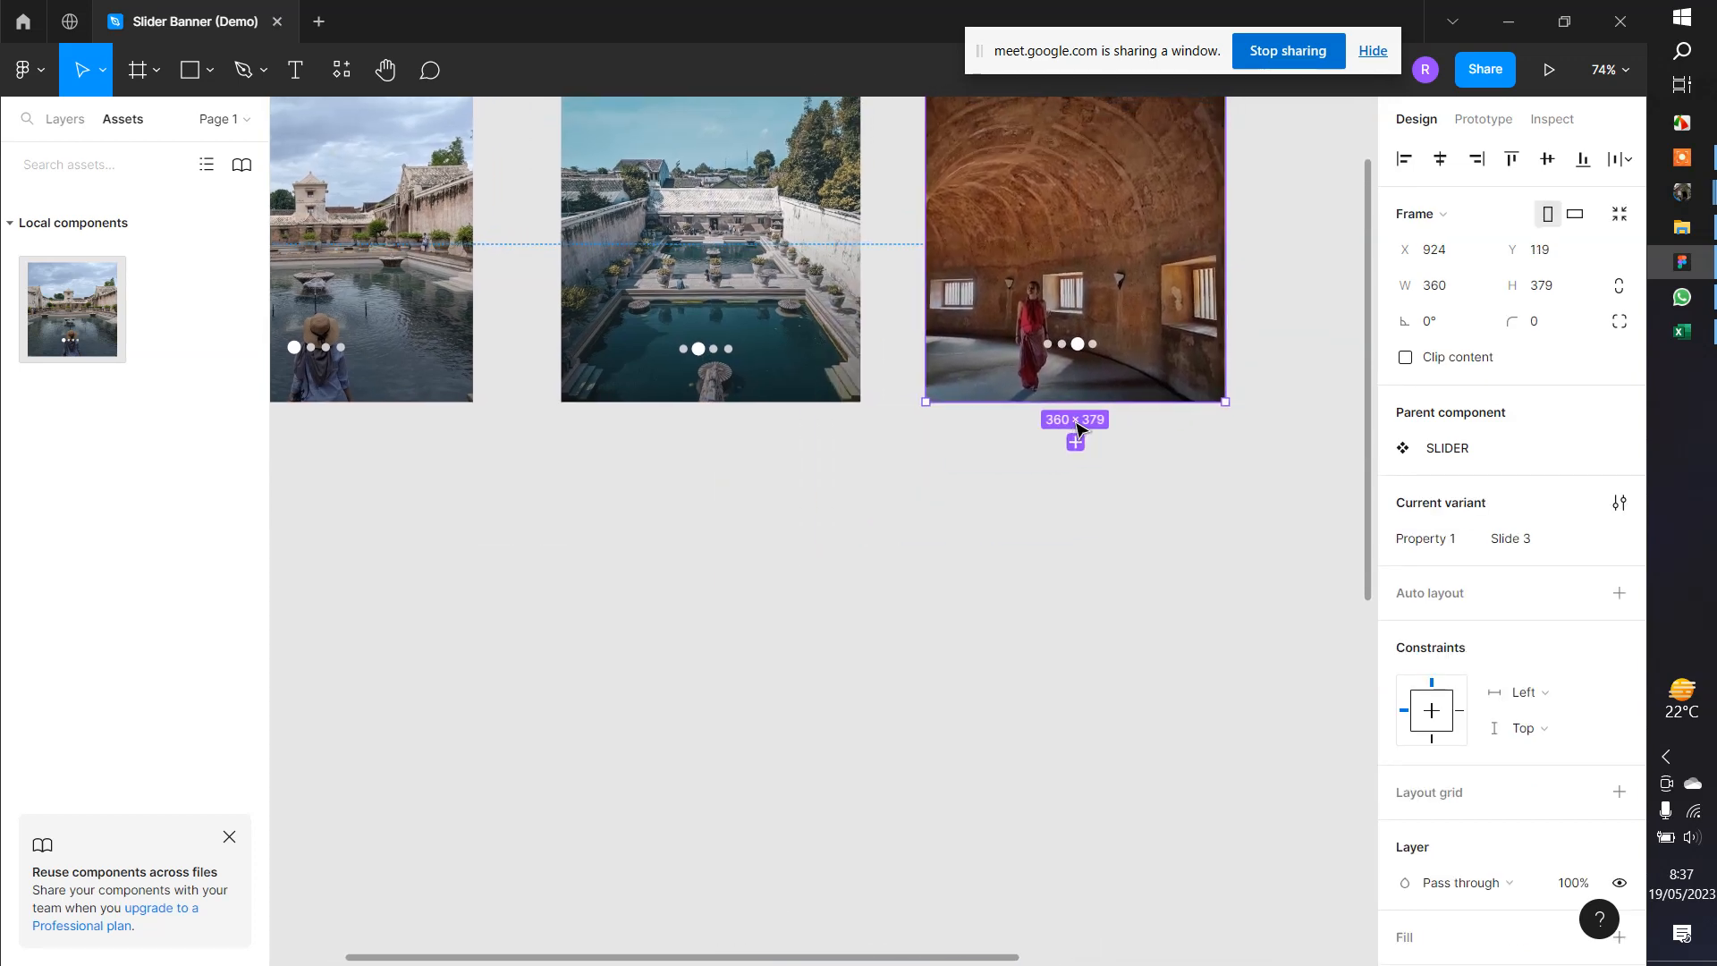
pyautogui.click(1079, 345)
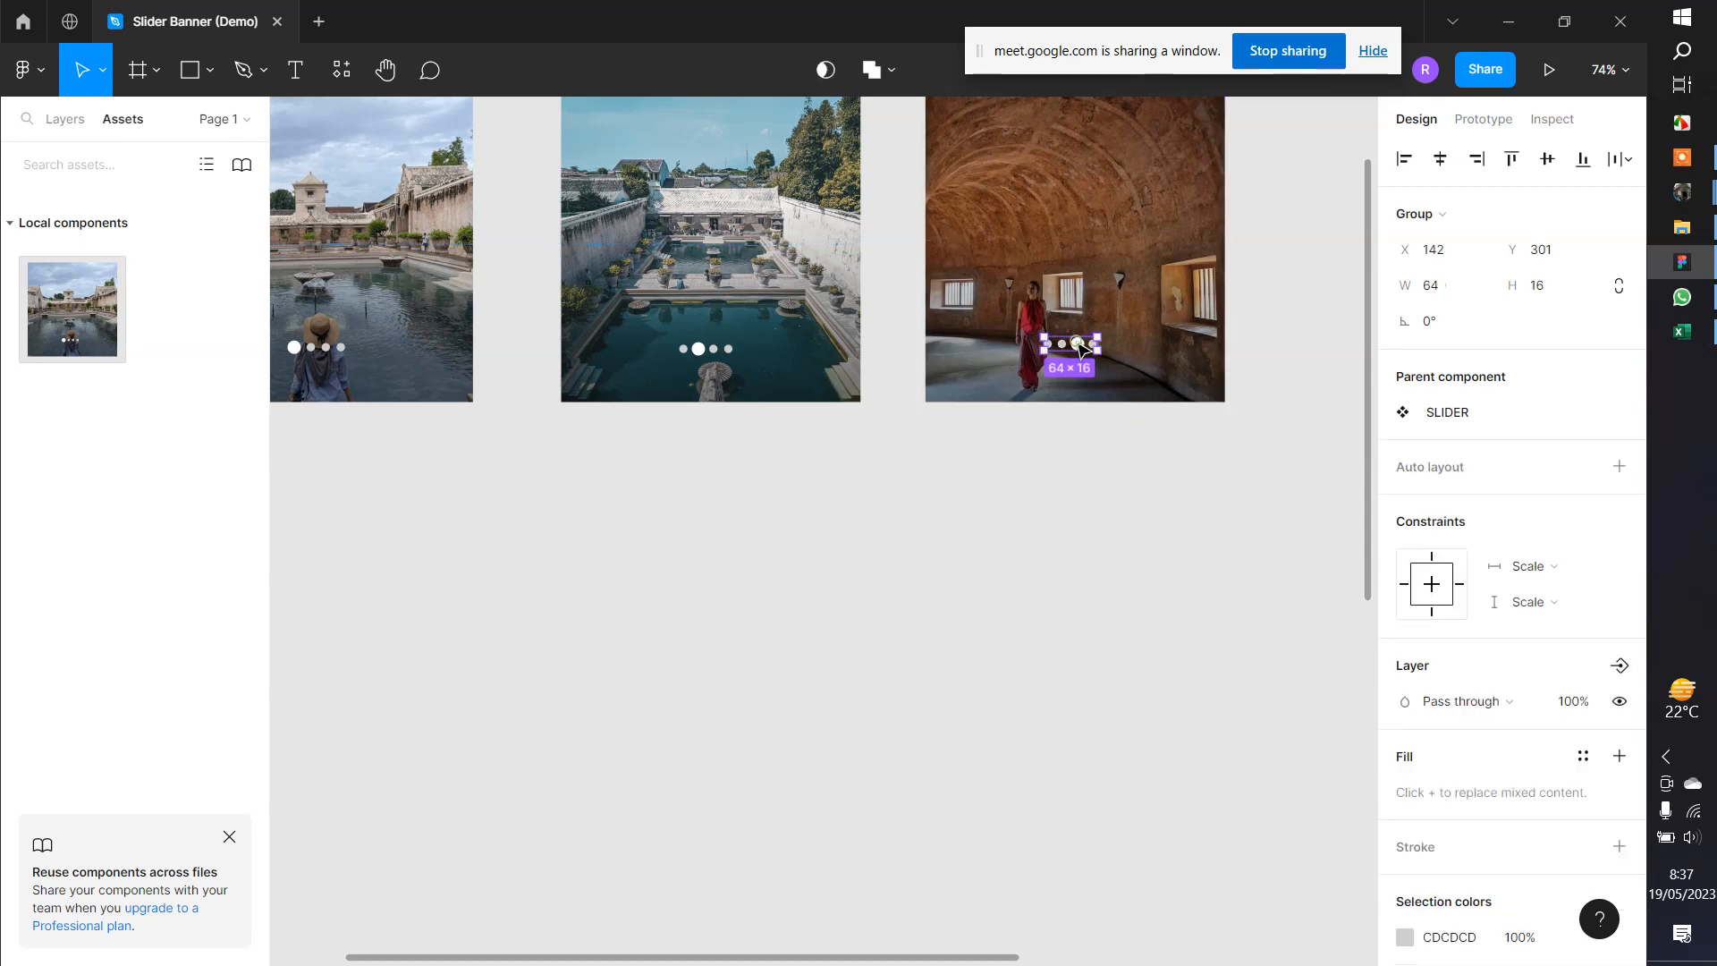
pyautogui.moveTo(1078, 349); pyautogui.dragTo(1076, 349)
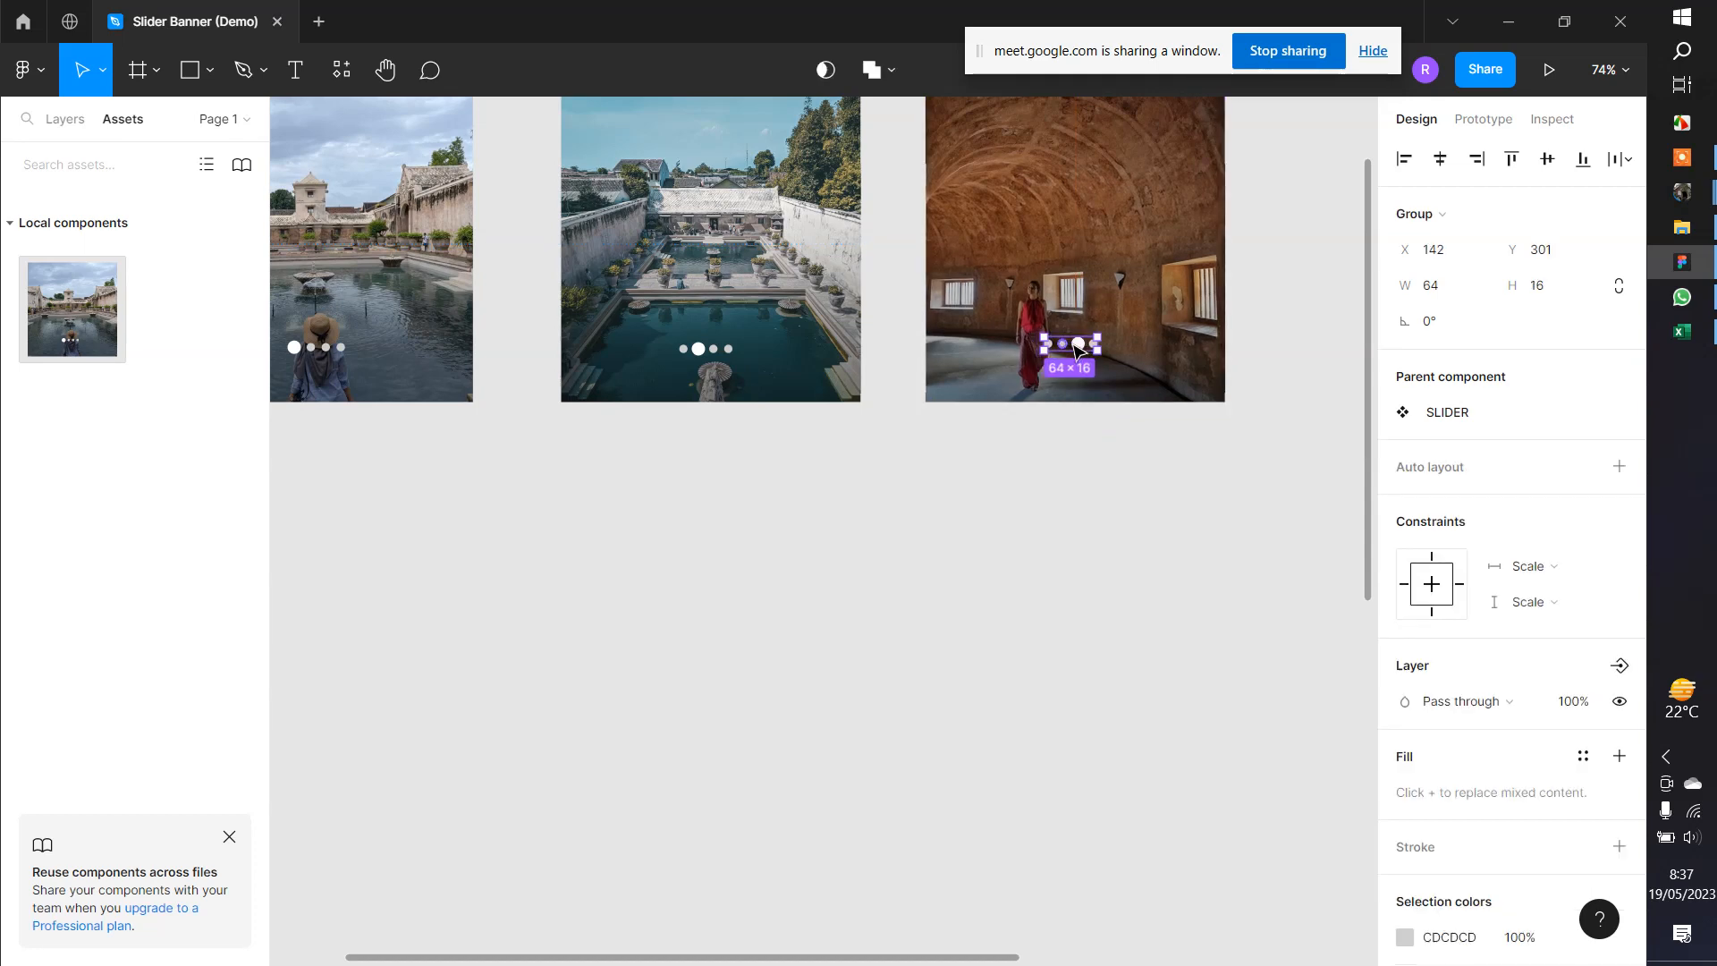
pyautogui.press('Escape')
pyautogui.click(1056, 488)
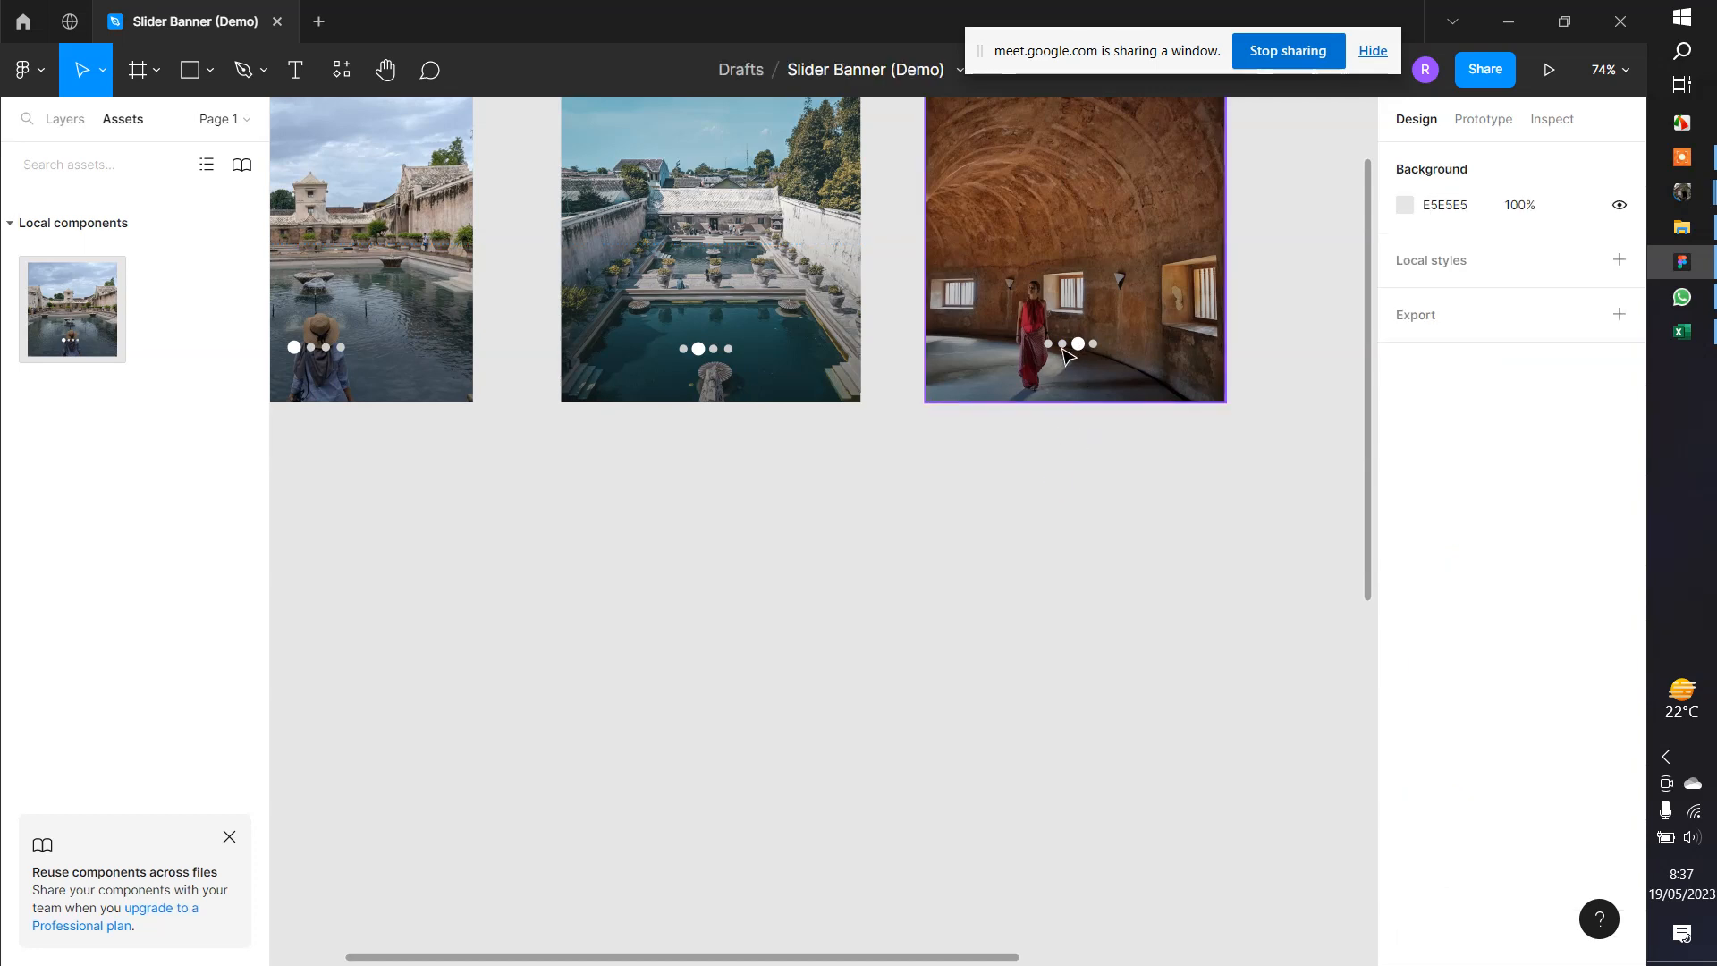
# Lower the third slide's dot group to Y 303, keeping it at X 142
pyautogui.click(1078, 345)
pyautogui.click(1077, 345)
pyautogui.moveTo(1078, 345); pyautogui.dragTo(1151, 376)
pyautogui.scroll(6, 787, 353)
pyautogui.scroll(-6, 793, 371)
pyautogui.click(1126, 525)
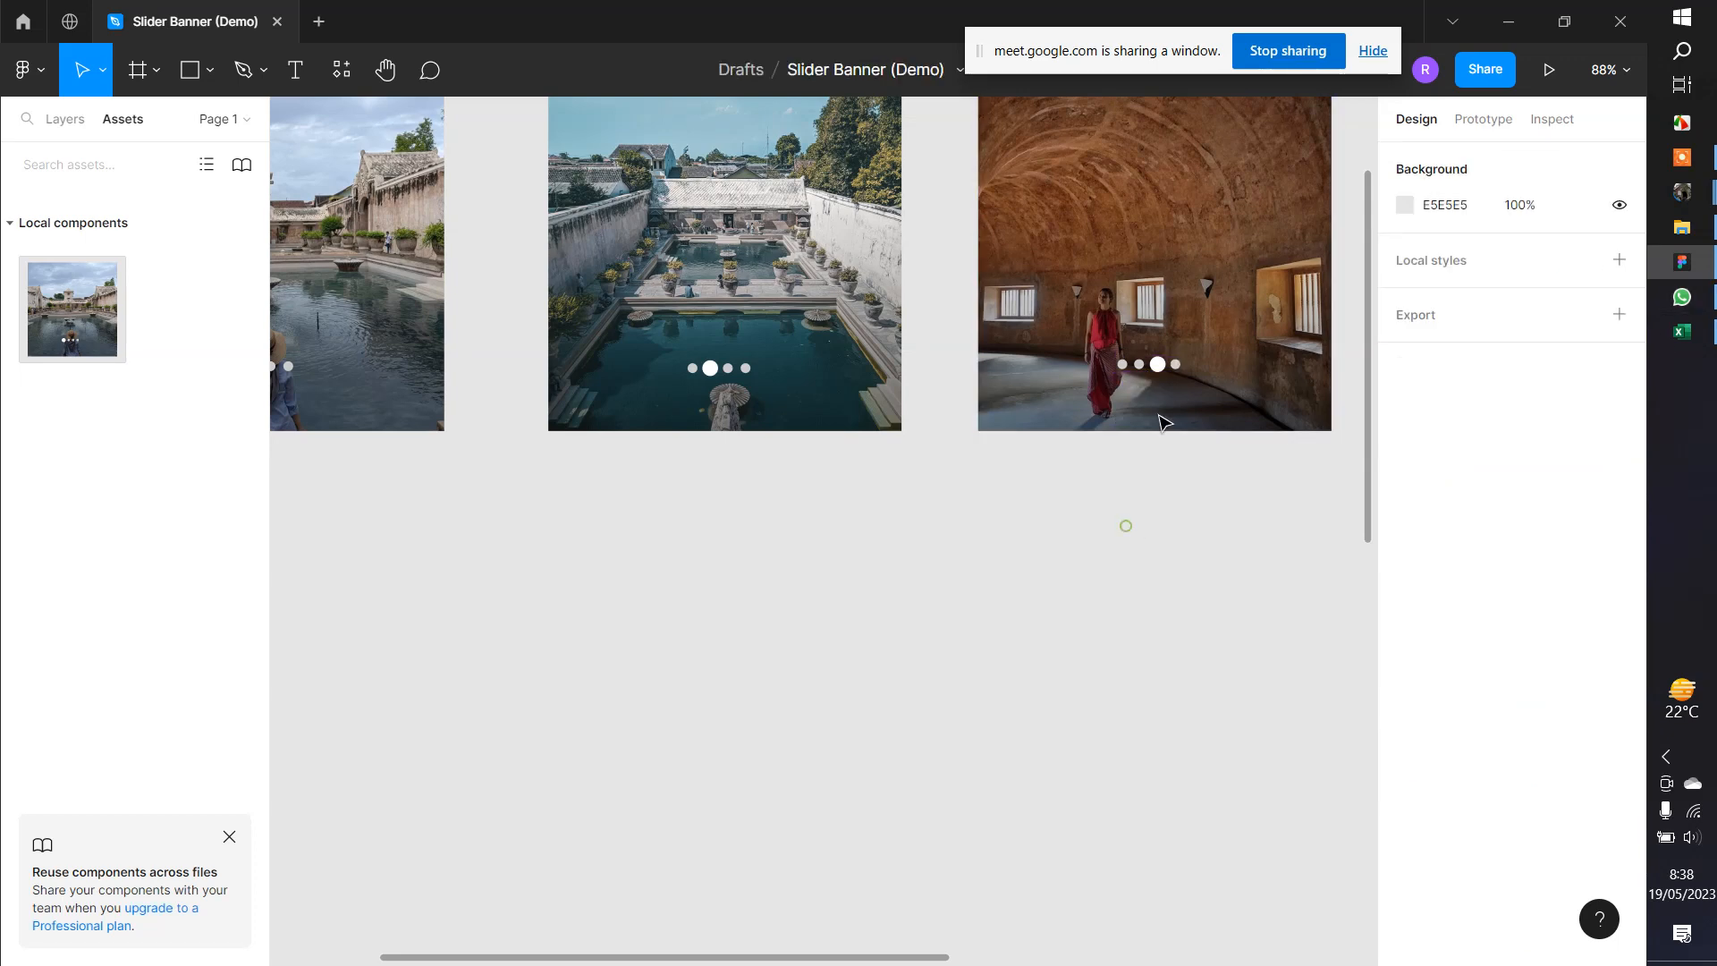
# Compare the third slide's dots beside the second slide's and lower them to Y 307, undoing each comparison move
pyautogui.click(1159, 368)
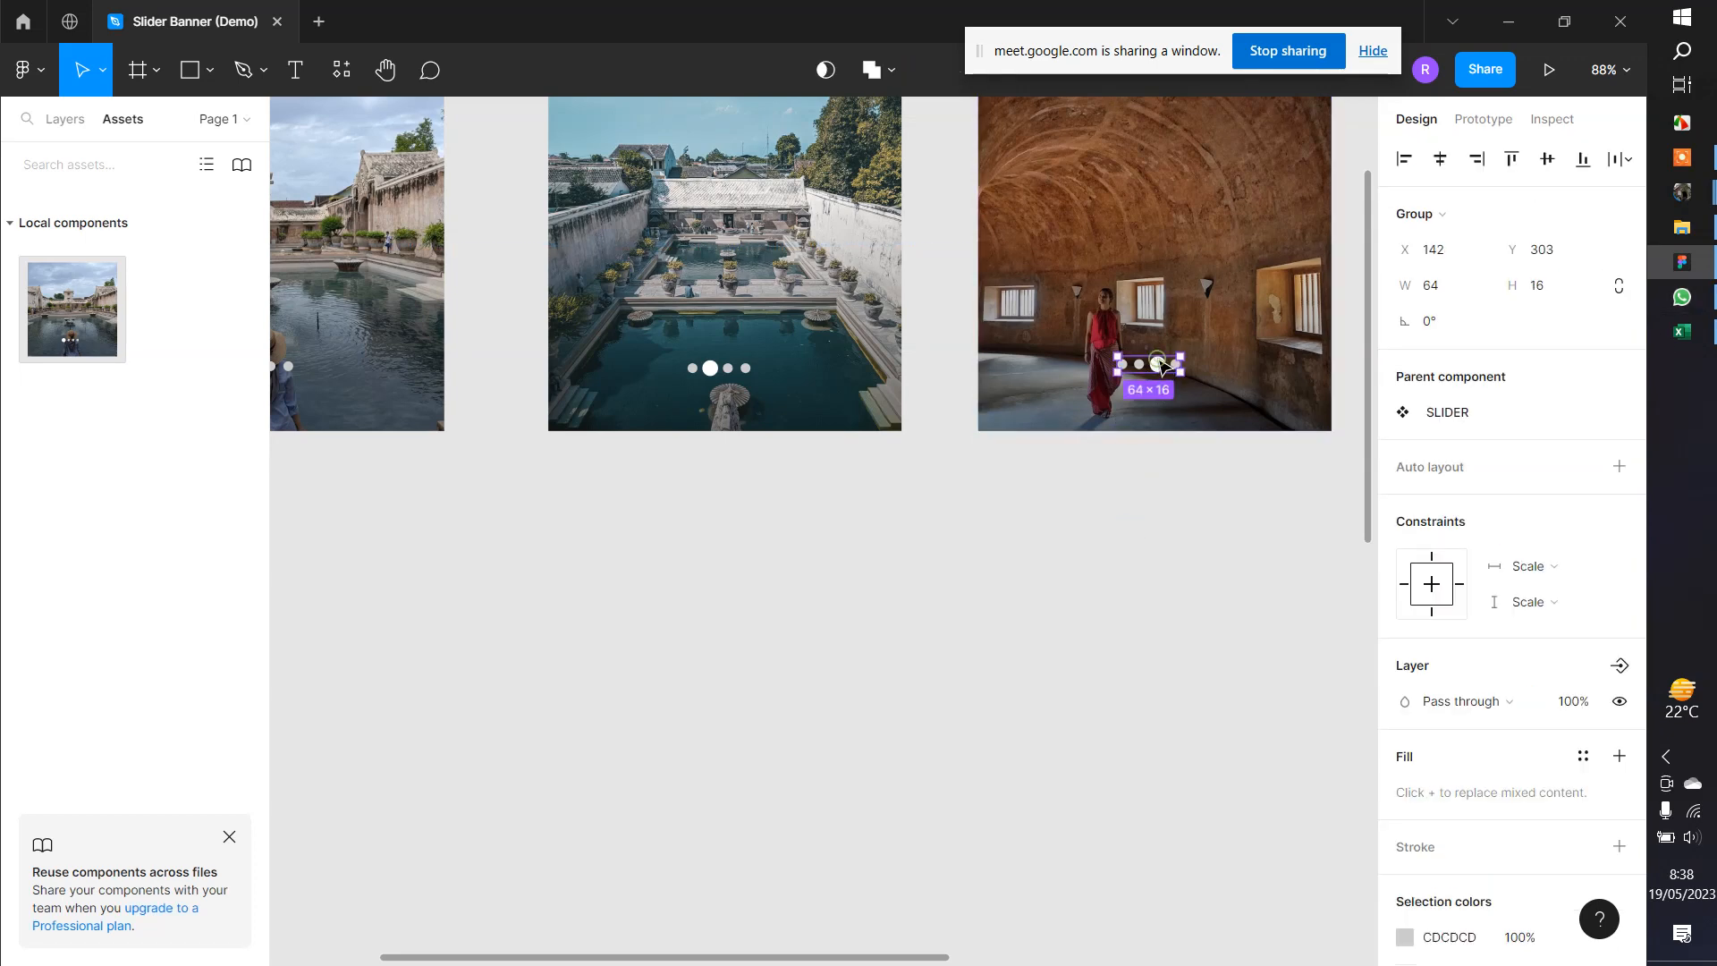
pyautogui.moveTo(1163, 367); pyautogui.dragTo(801, 355)
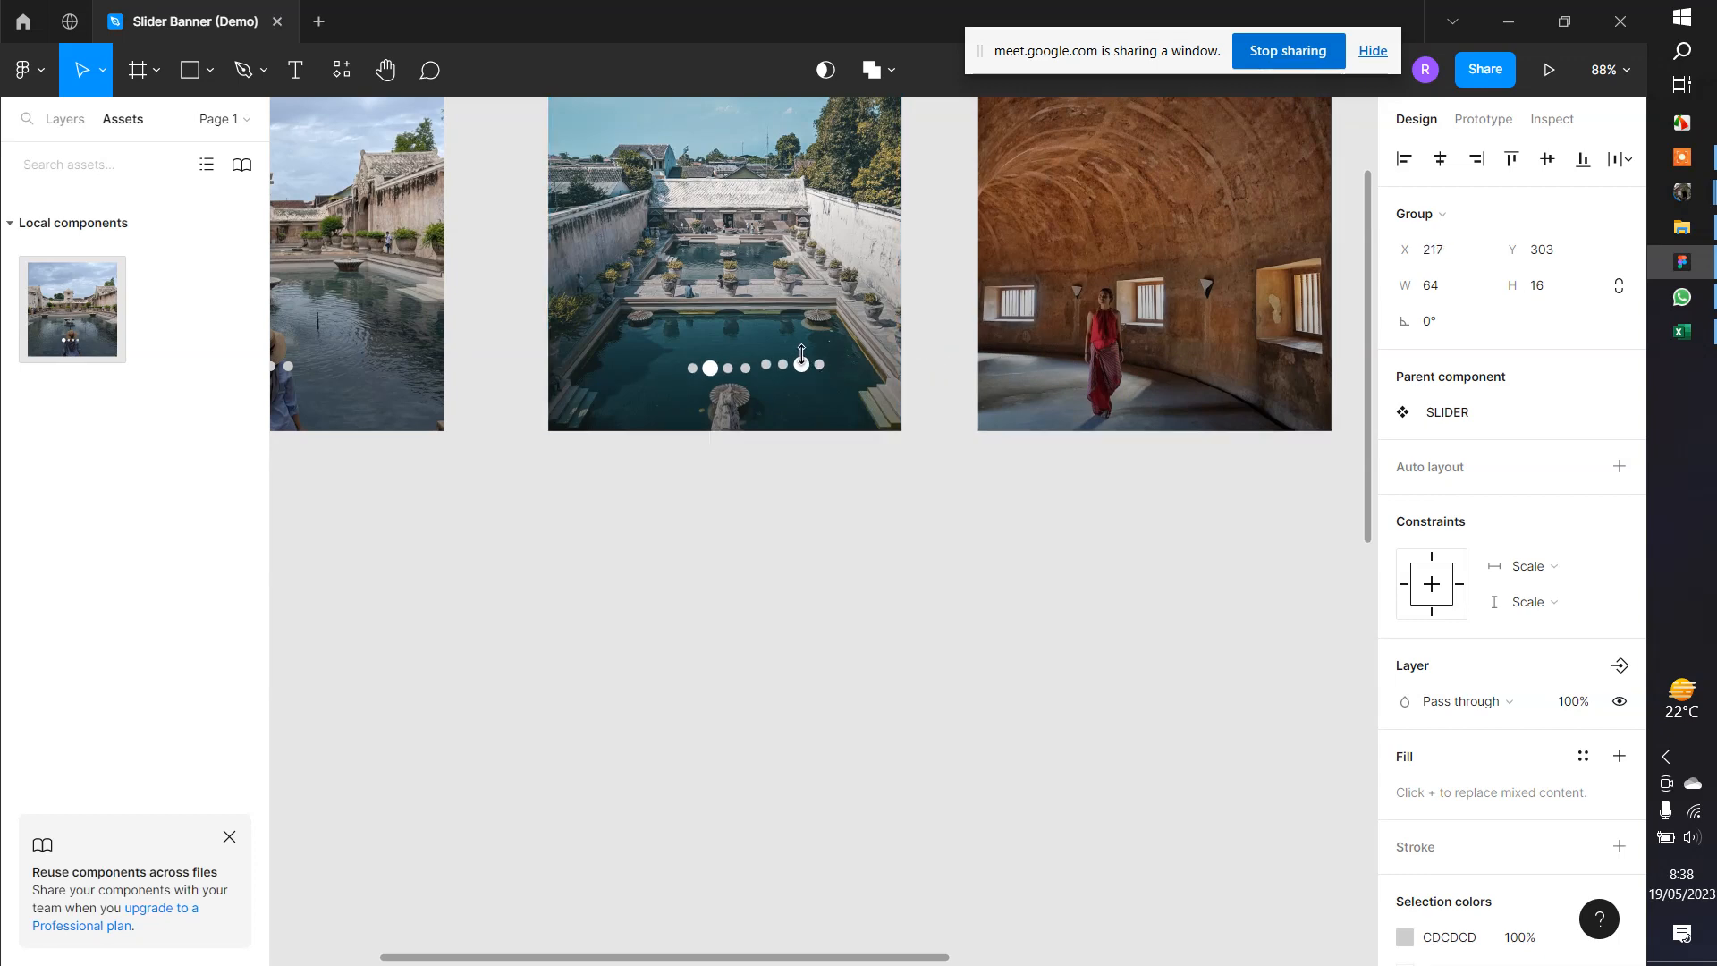
pyautogui.hotkey('ctrl', 'z')
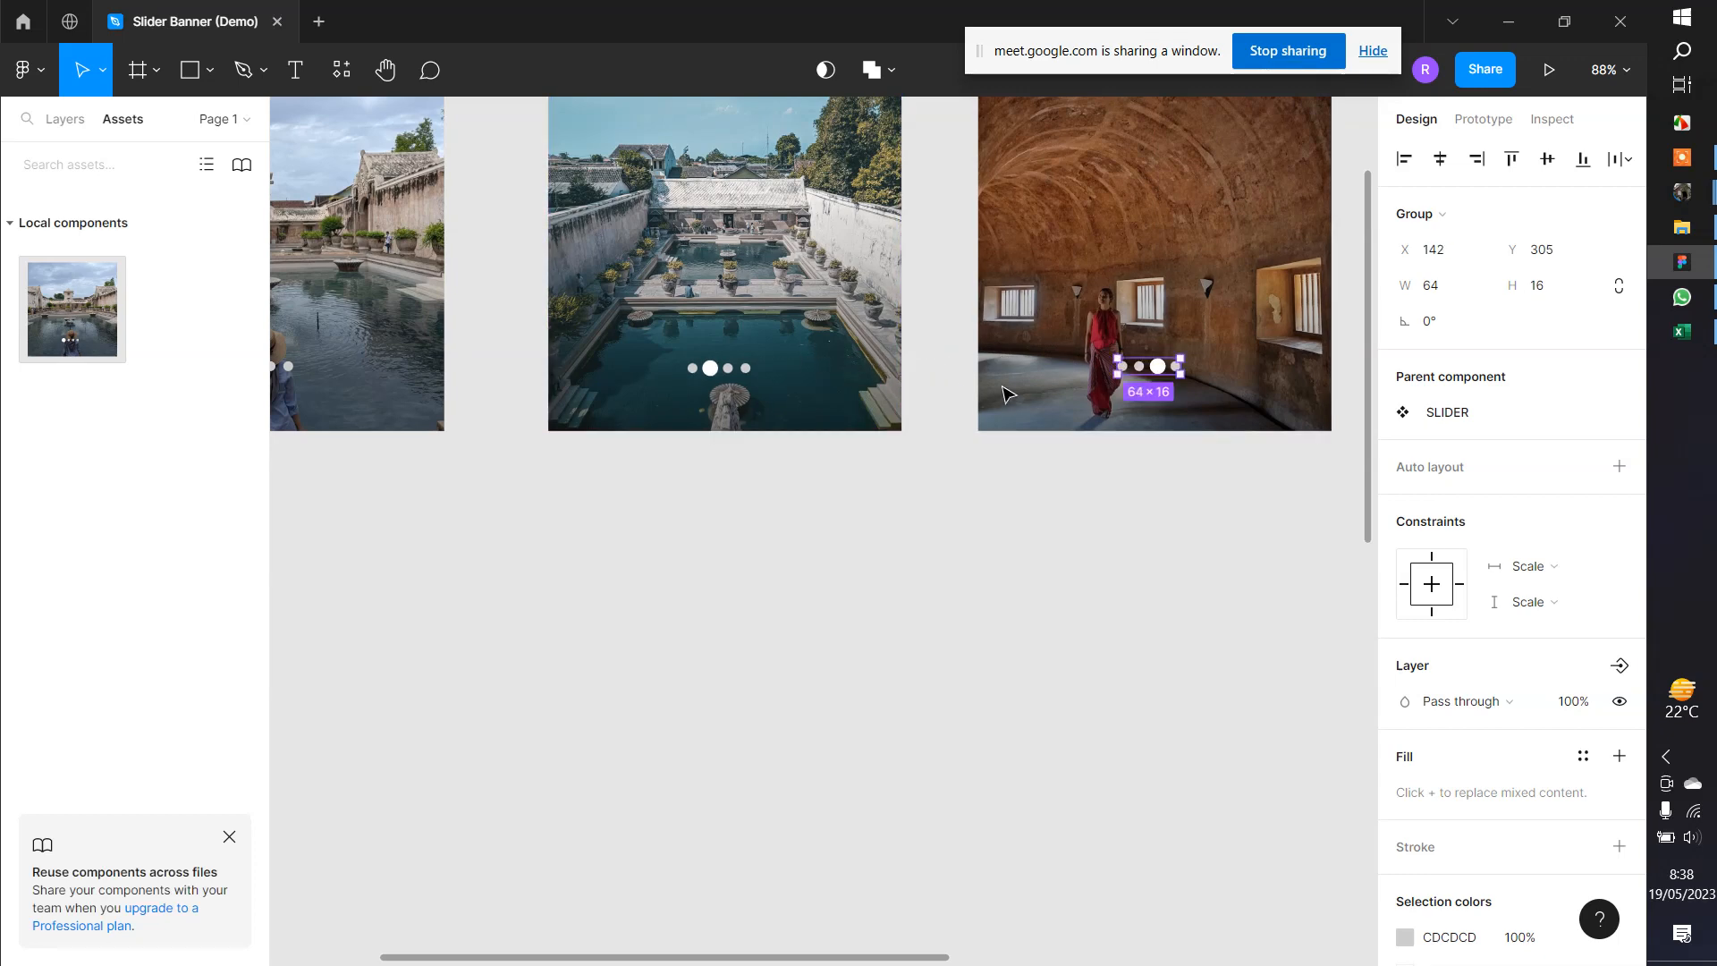
pyautogui.moveTo(1174, 374); pyautogui.dragTo(805, 379)
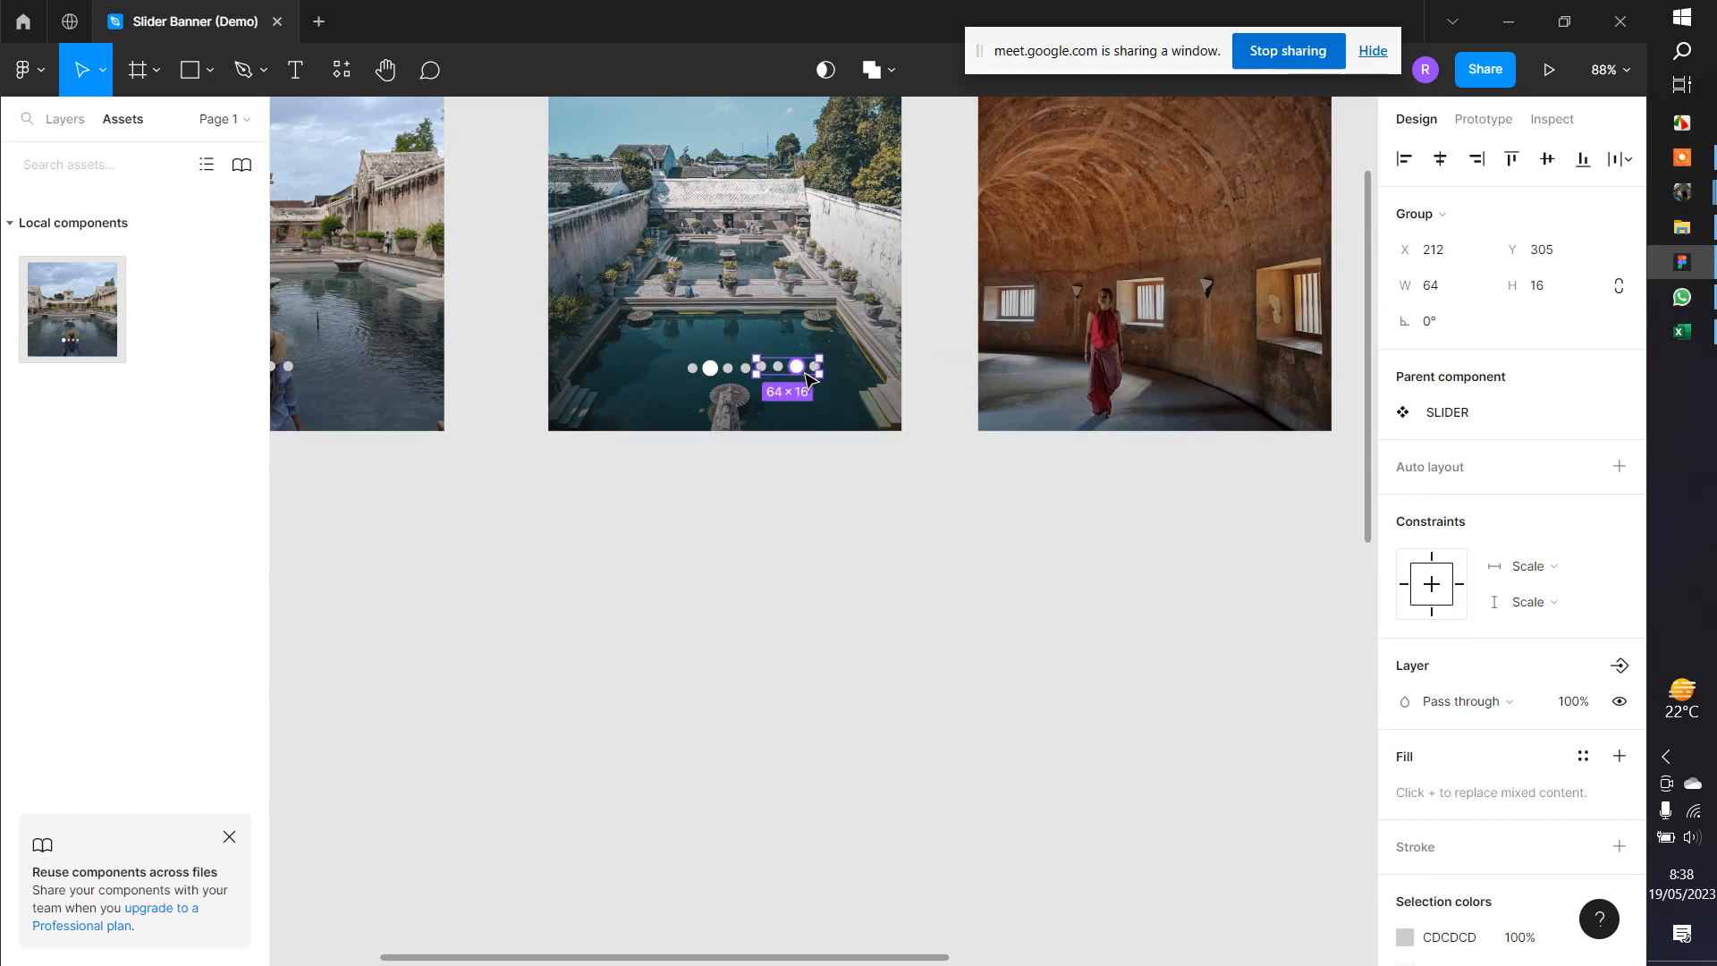
pyautogui.hotkey('ctrl', 'z')
pyautogui.moveTo(1141, 375); pyautogui.dragTo(802, 374)
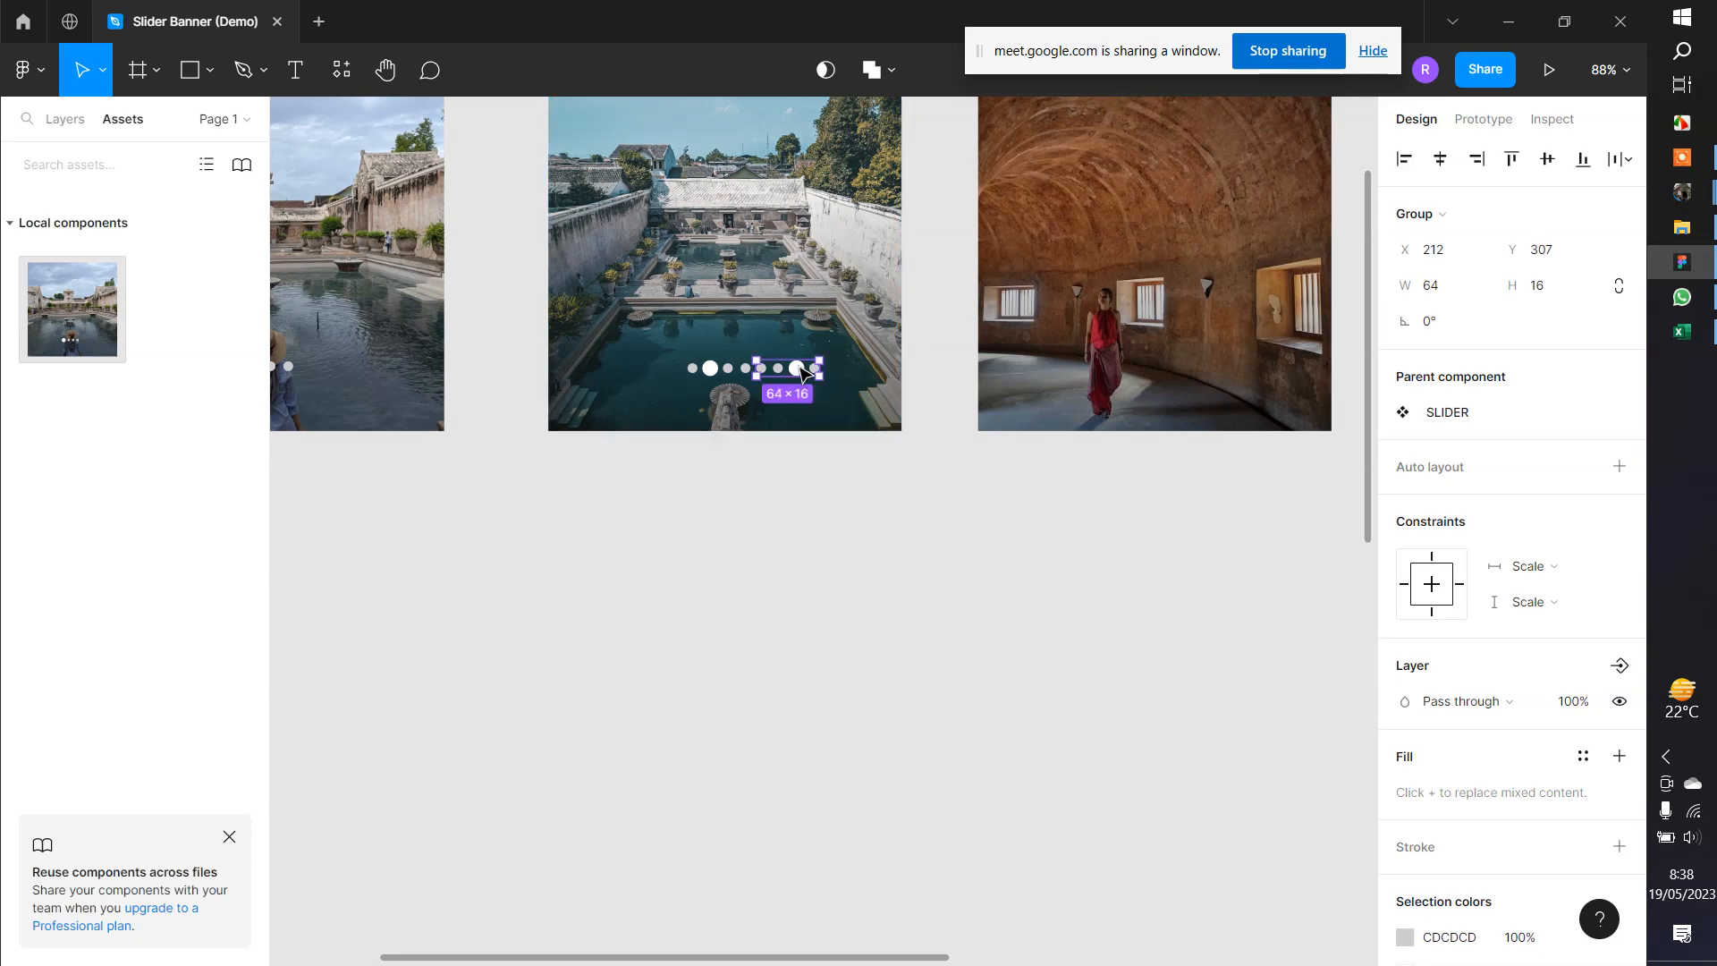
pyautogui.hotkey('ctrl', 'z')
# Move the second slide's dot group beside the first slide's dots to compare their heights, and undo the move
pyautogui.hscroll(5, 1111, 544)
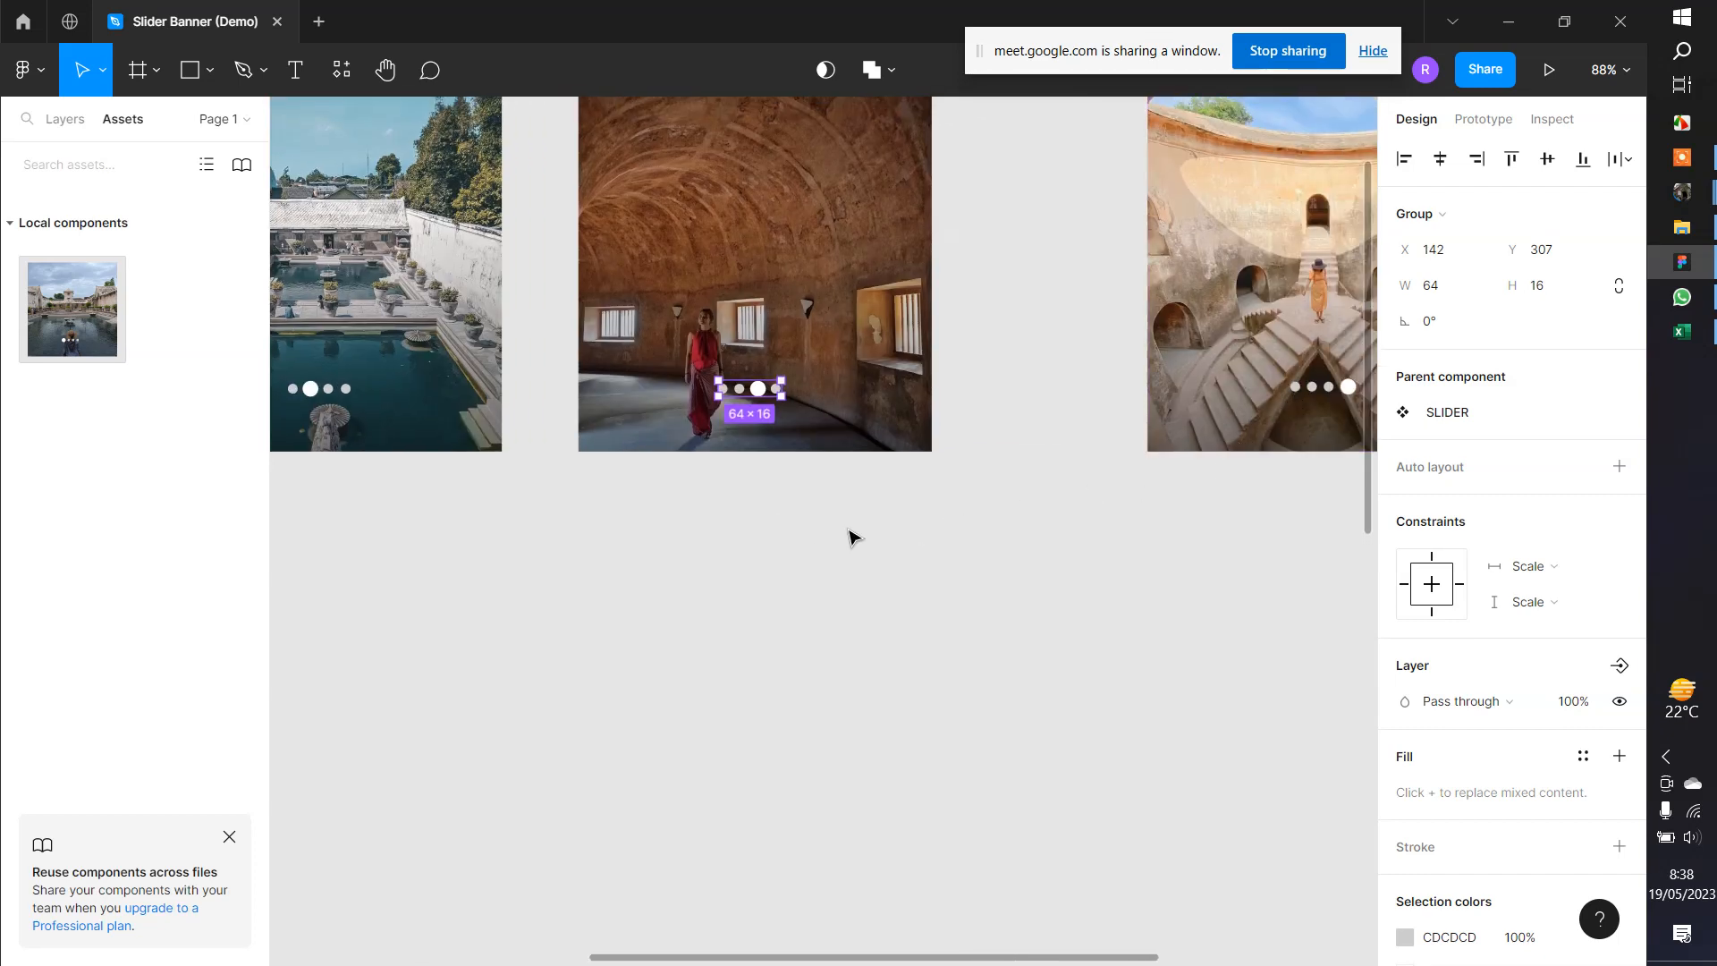
pyautogui.hscroll(-7, 850, 537)
pyautogui.doubleClick(883, 383)
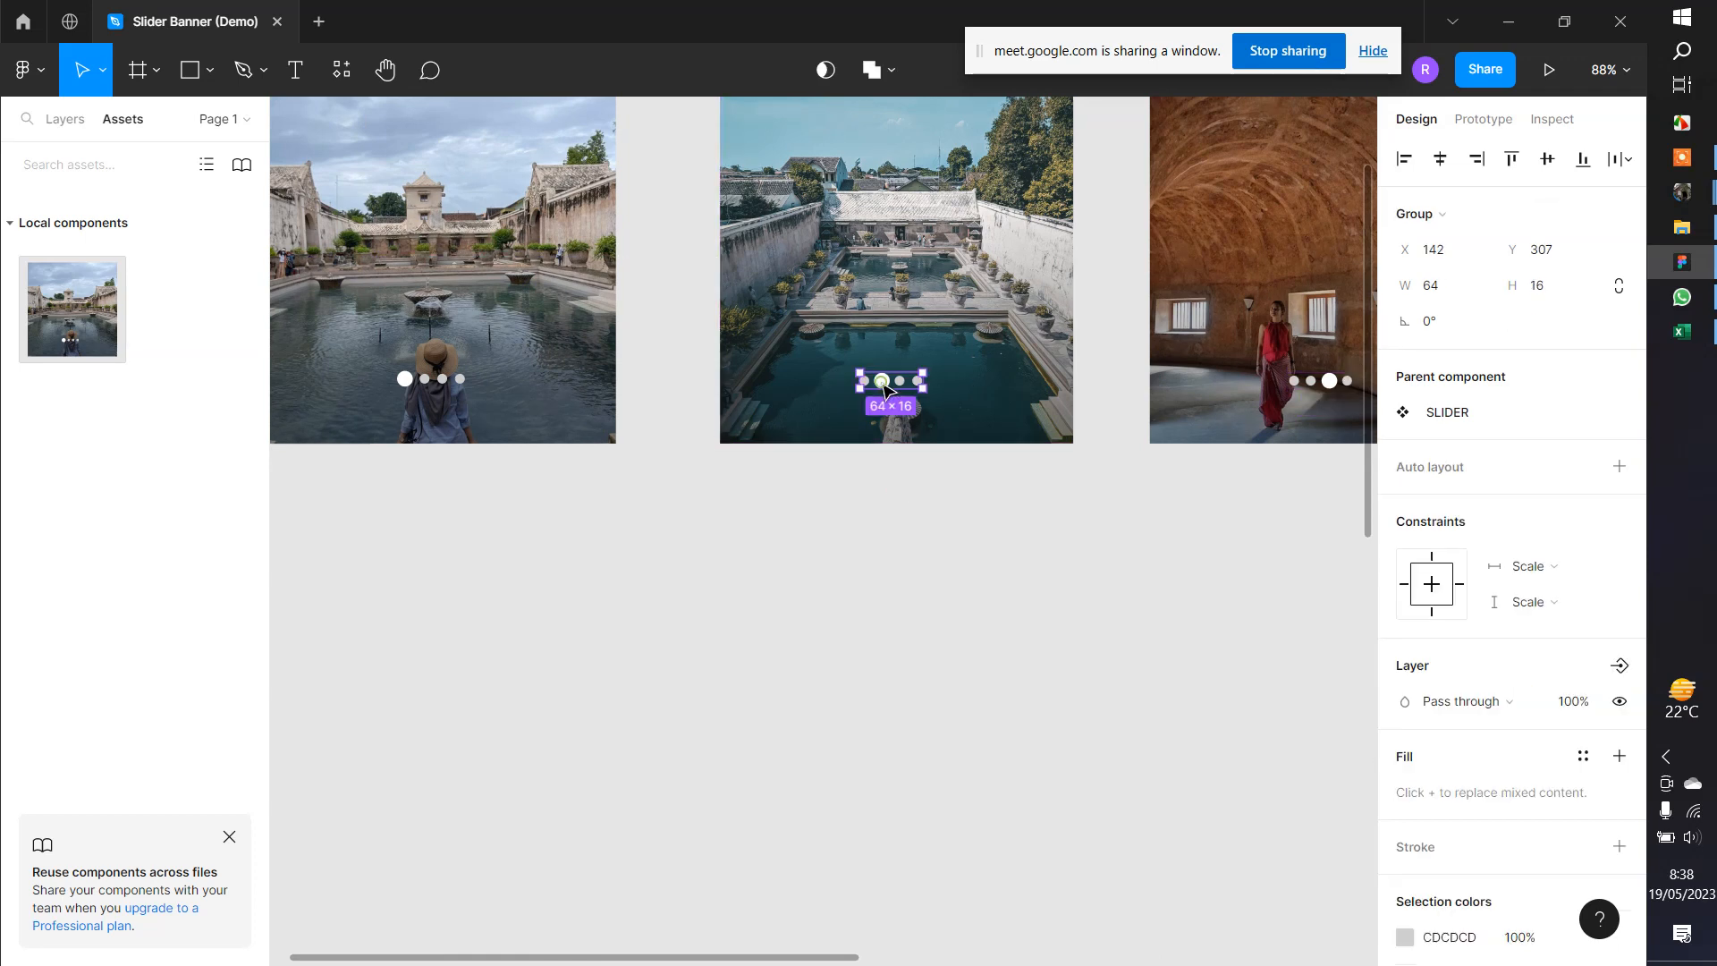
pyautogui.moveTo(884, 382); pyautogui.dragTo(688, 423)
pyautogui.moveTo(549, 403); pyautogui.dragTo(494, 397)
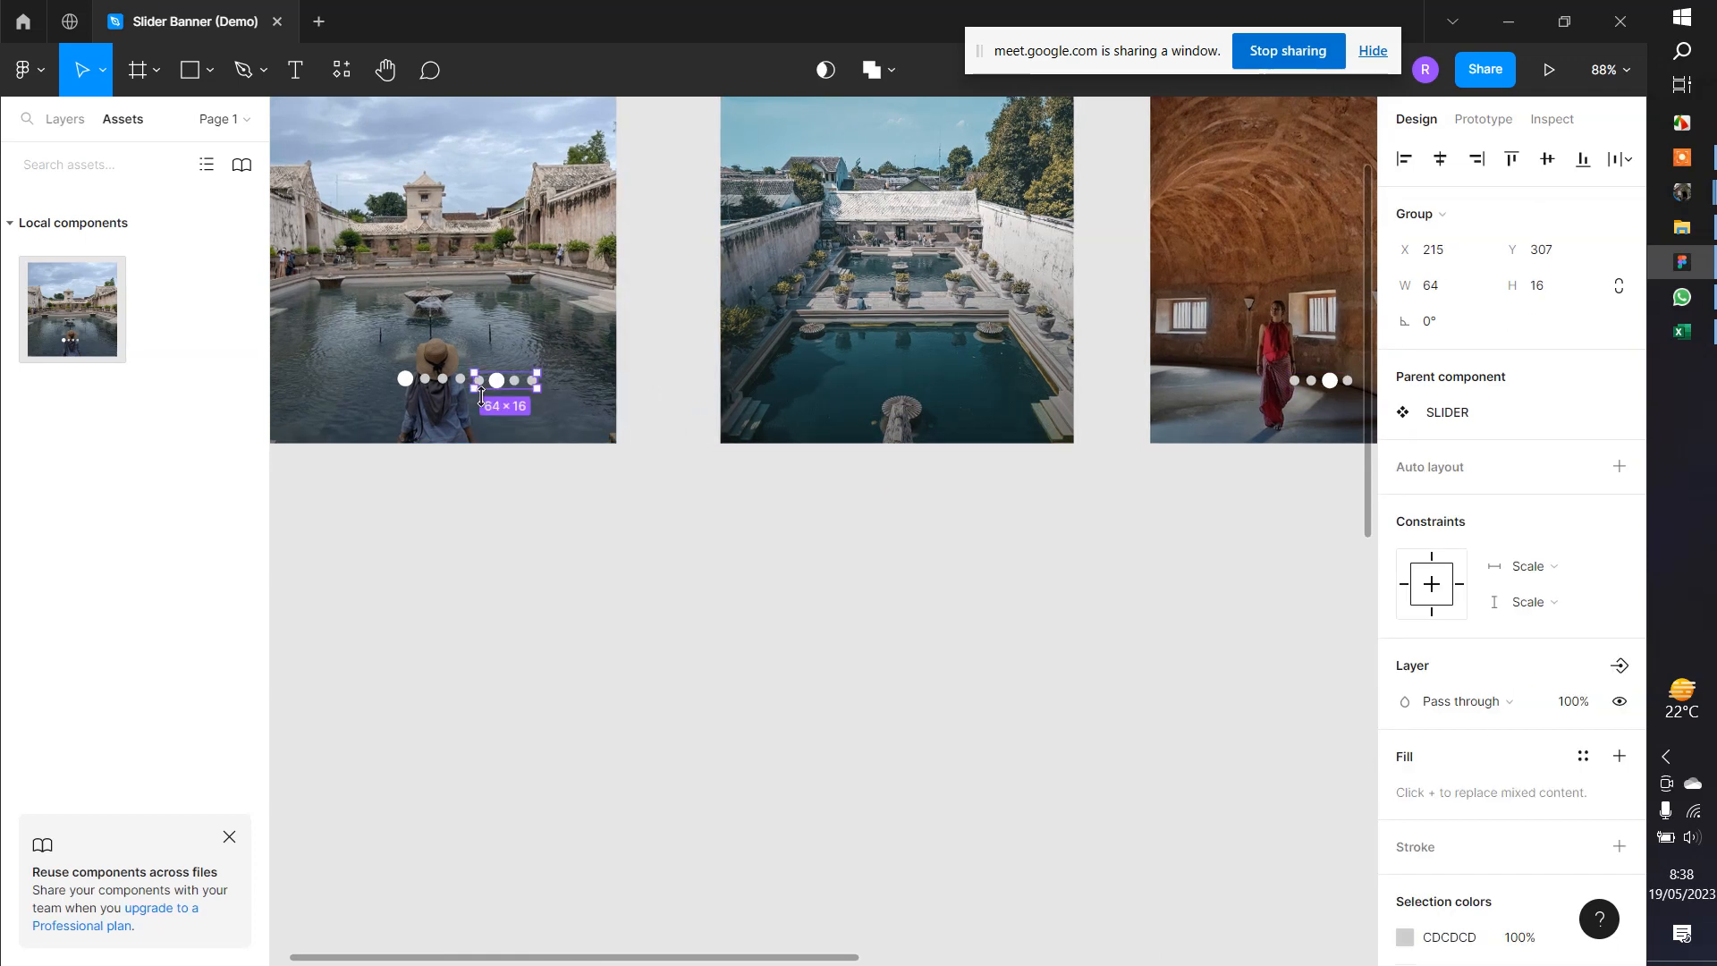
pyautogui.hotkey('ctrl', 'z')
# Lower the first slide's dot group to Y 306 and compare it beside the second slide's dots, undoing the comparison move
pyautogui.click(460, 383)
pyautogui.doubleClick(463, 384)
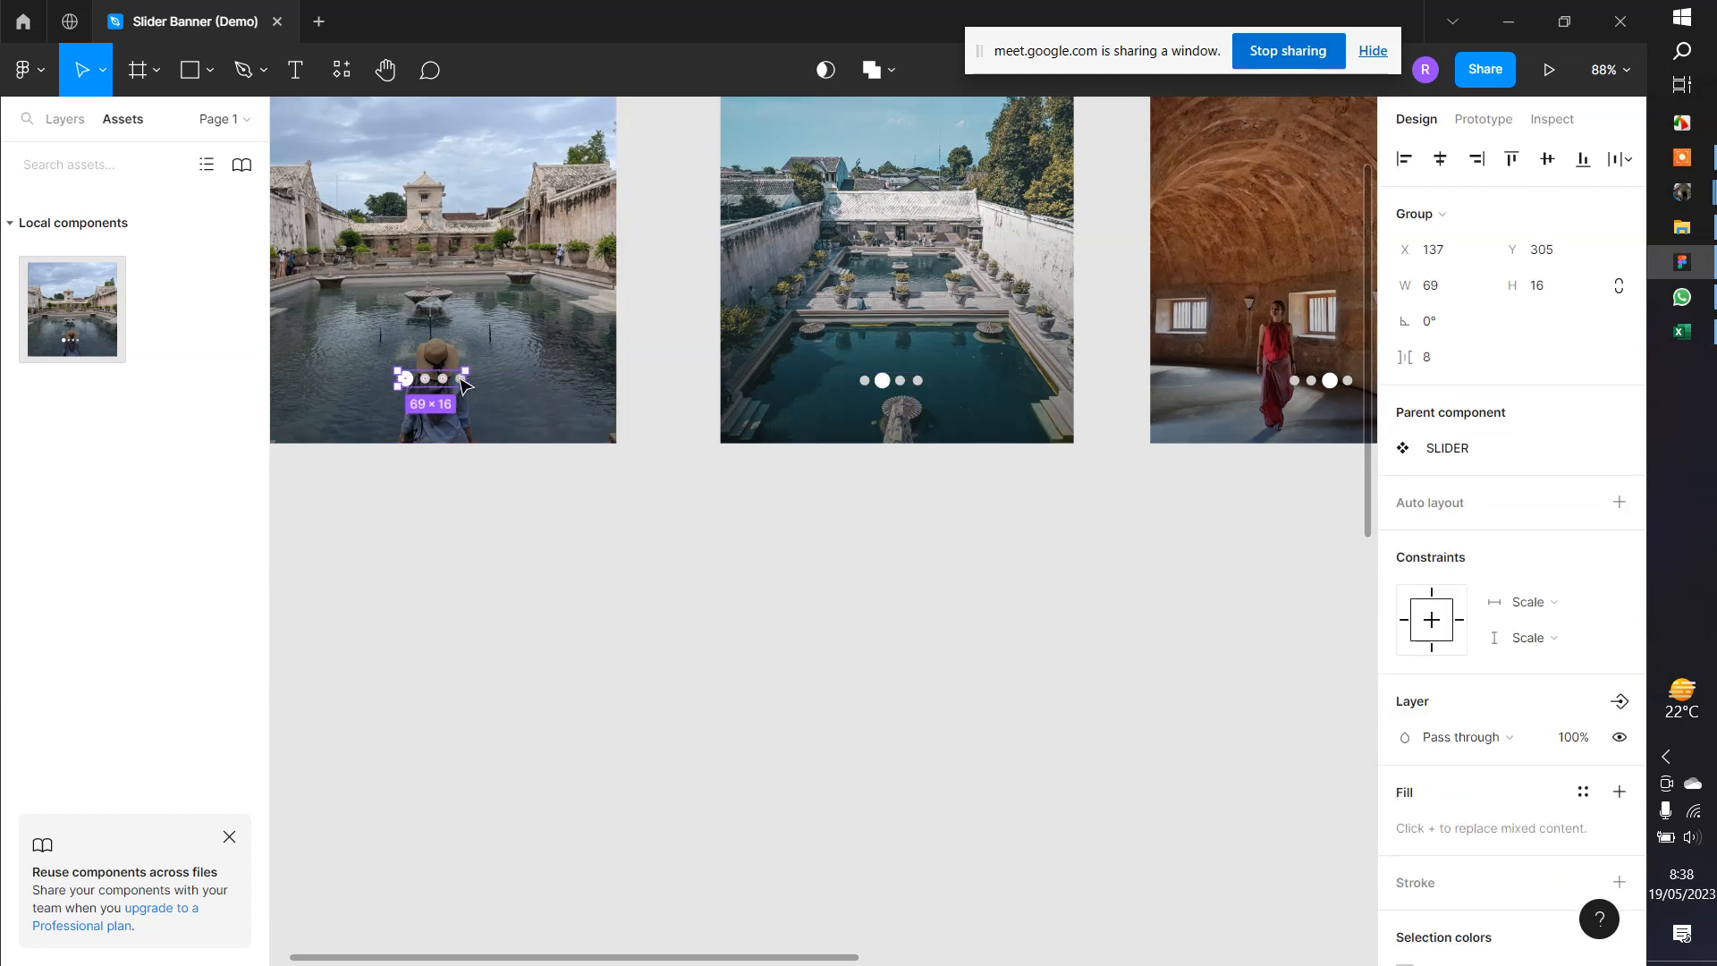
pyautogui.press('Down')
pyautogui.moveTo(456, 385); pyautogui.dragTo(838, 413)
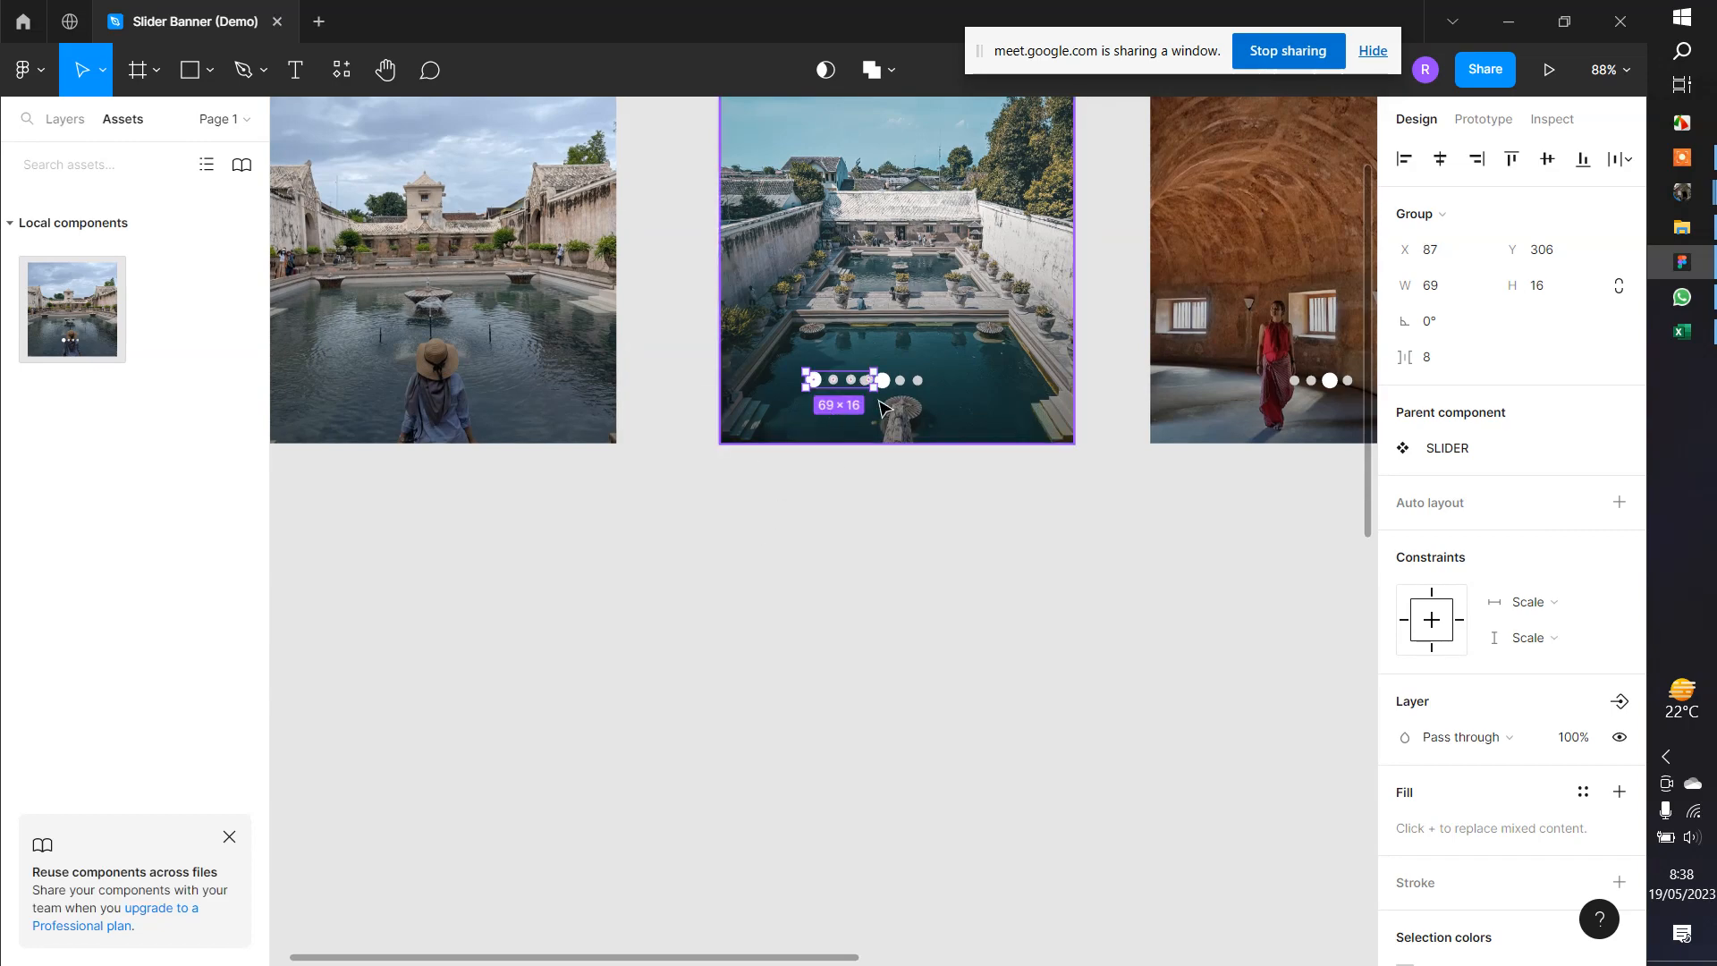
pyautogui.scroll(8, 894, 402)
pyautogui.hotkey('ctrl', 'z')
pyautogui.scroll(-10, 881, 405)
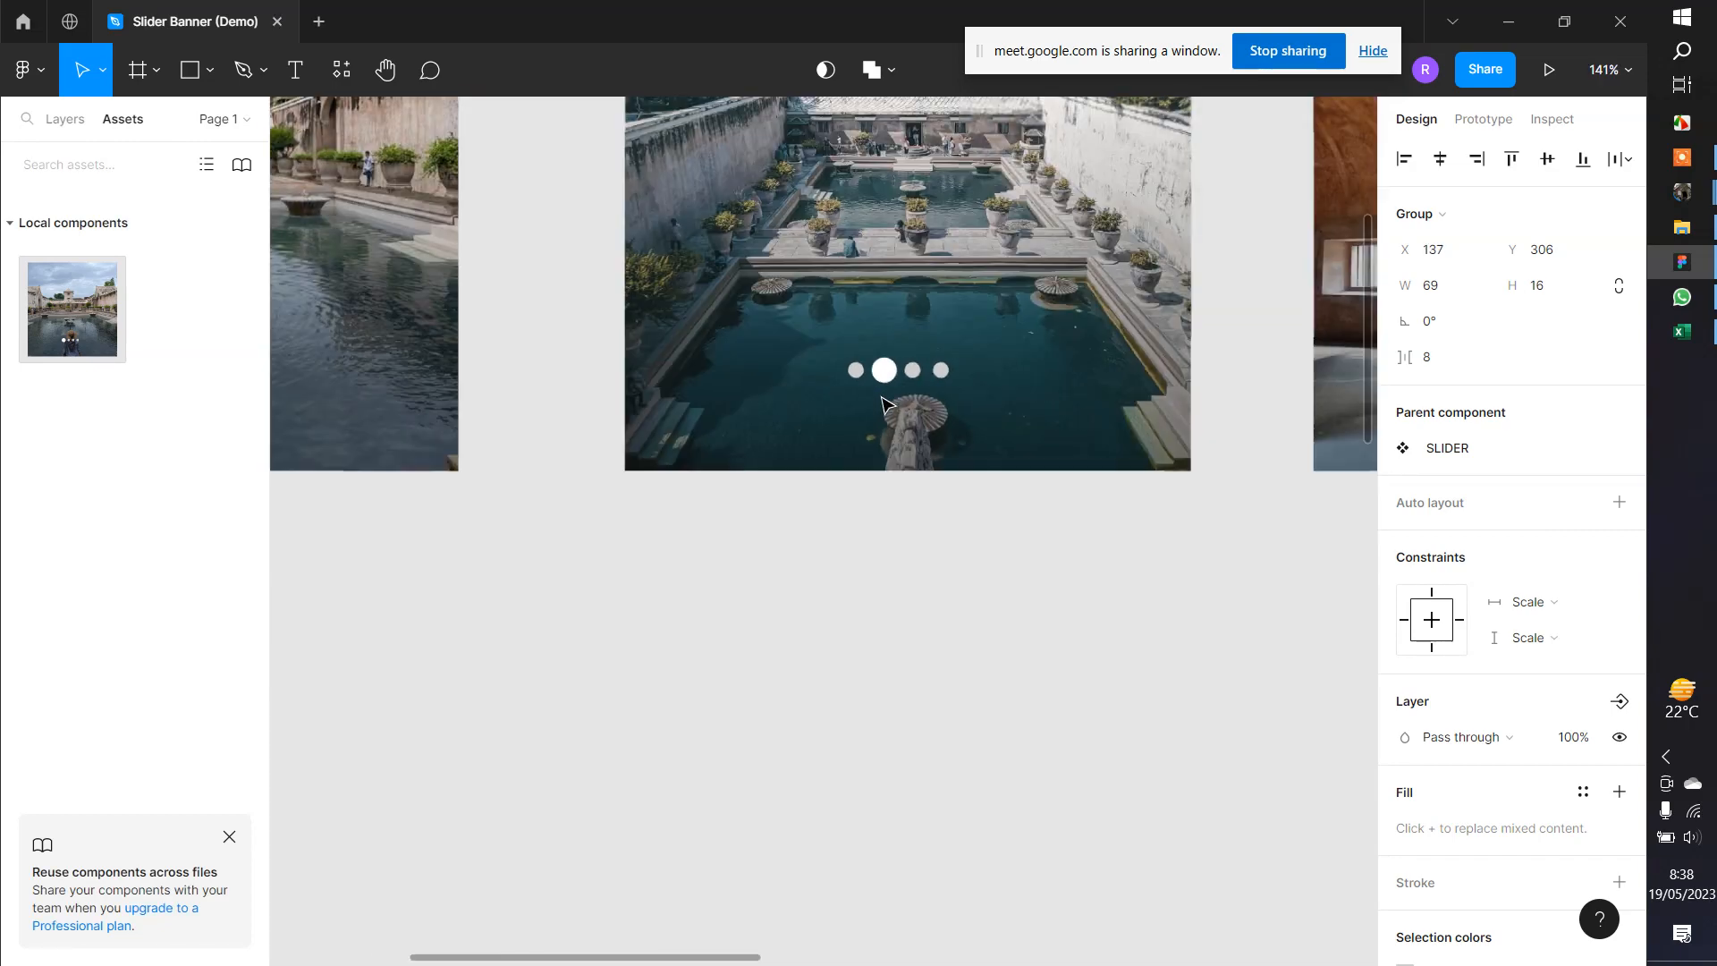
# Move the whole SLIDER component set slightly to the left above the mobile screen and deselect it
pyautogui.click(840, 525)
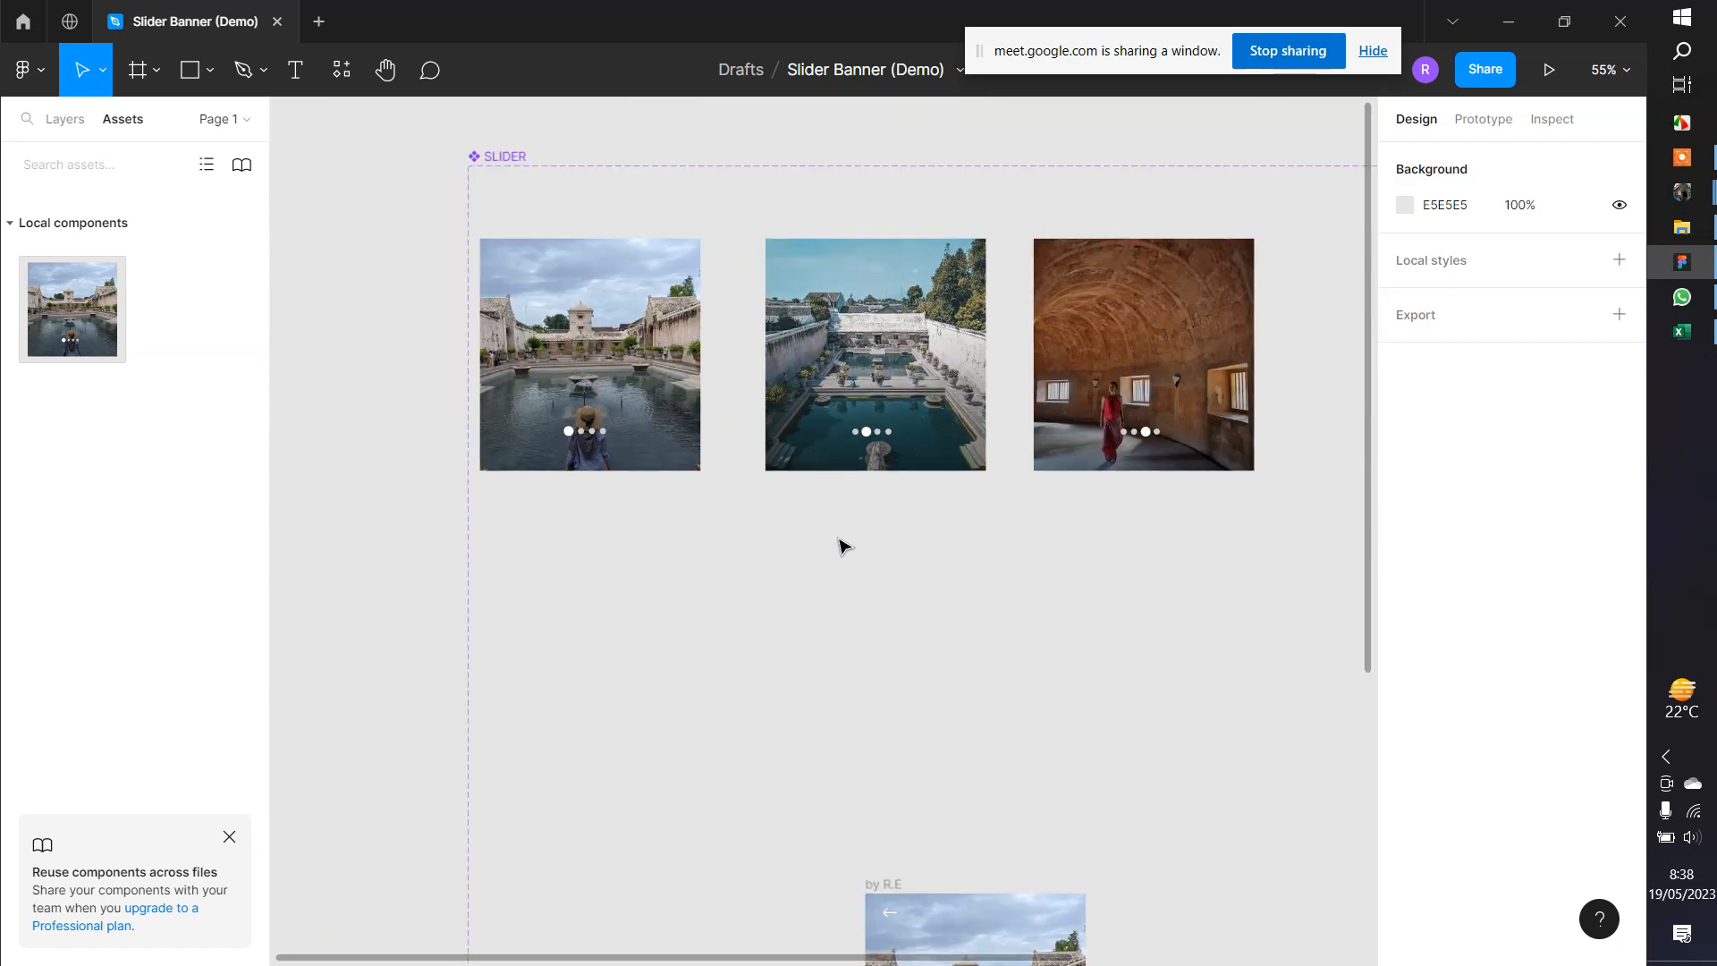
pyautogui.scroll(-4, 840, 545)
pyautogui.scroll(6, 824, 594)
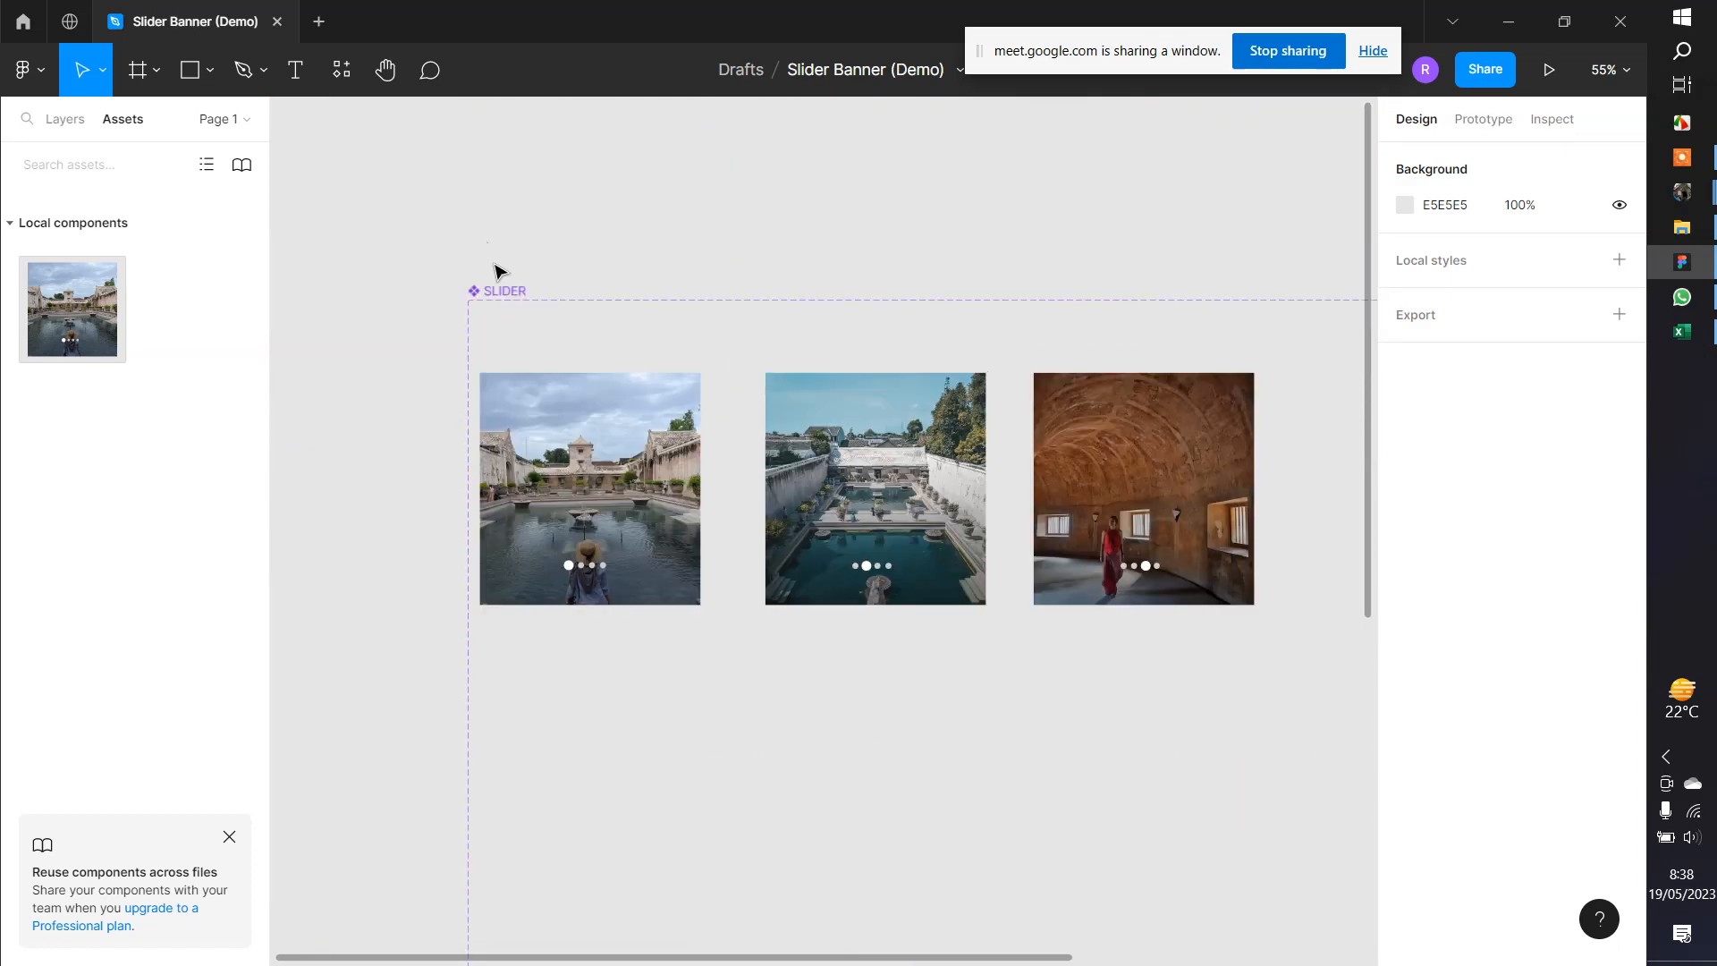
pyautogui.click(495, 290)
pyautogui.scroll(-4, 494, 289)
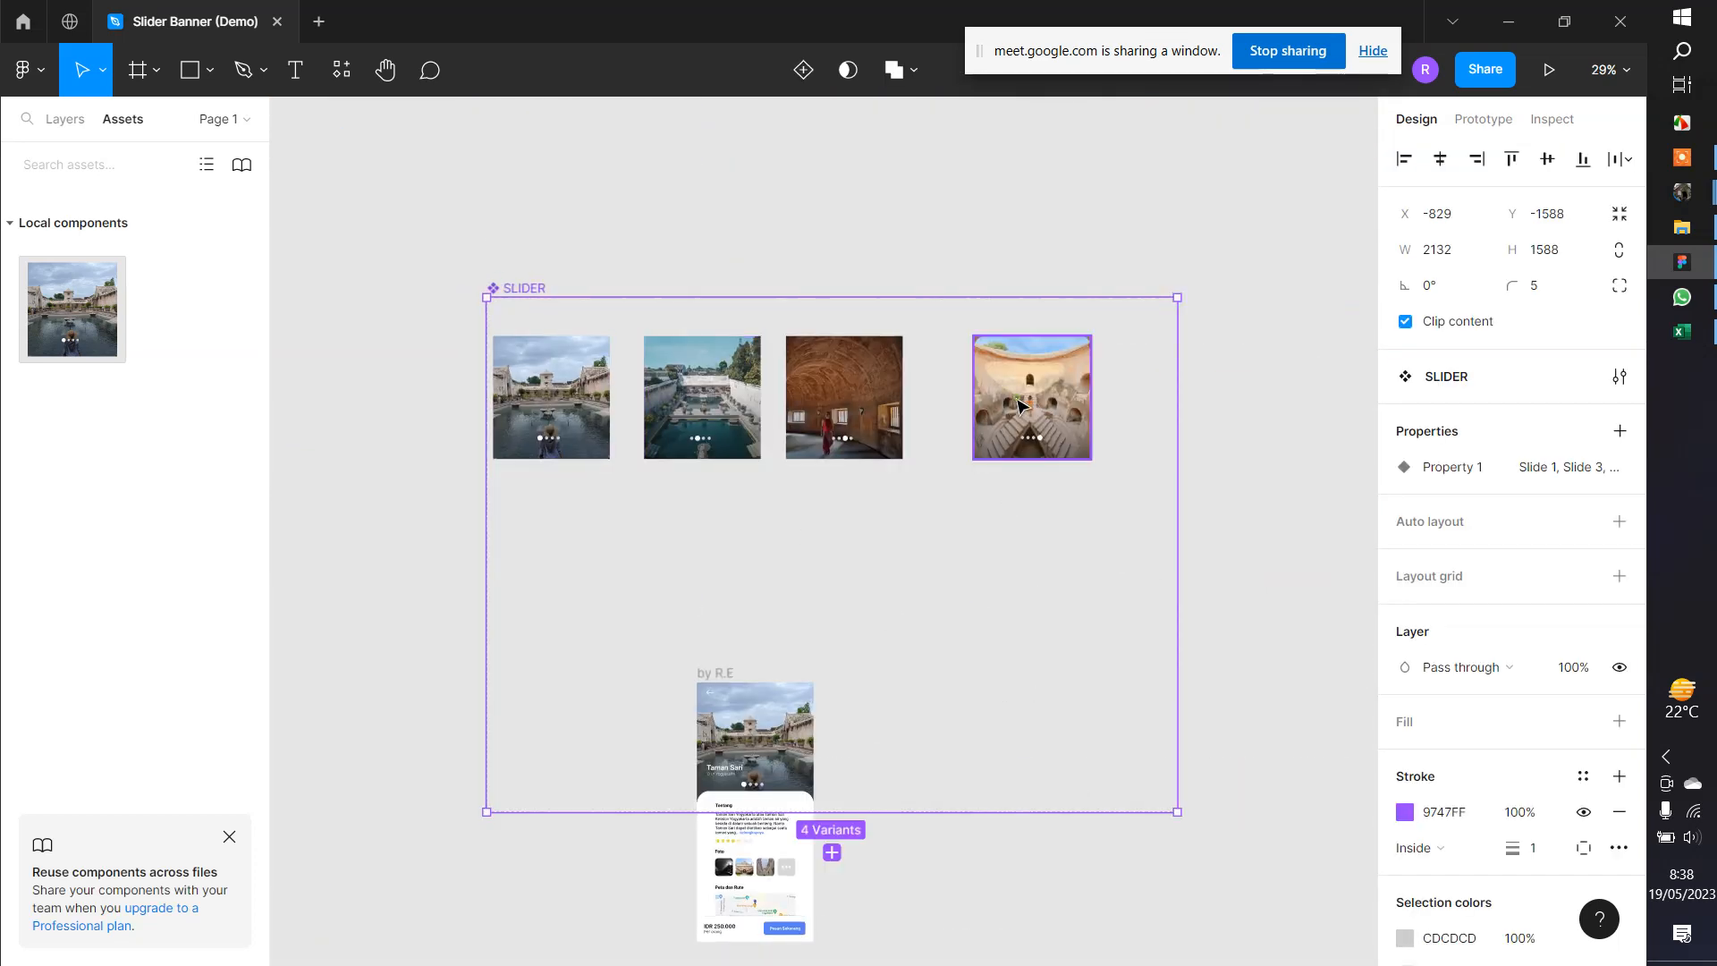
pyautogui.moveTo(1013, 398); pyautogui.dragTo(917, 402)
pyautogui.click(961, 404)
pyautogui.hotkey('ctrl', 'z')
pyautogui.click(1043, 507)
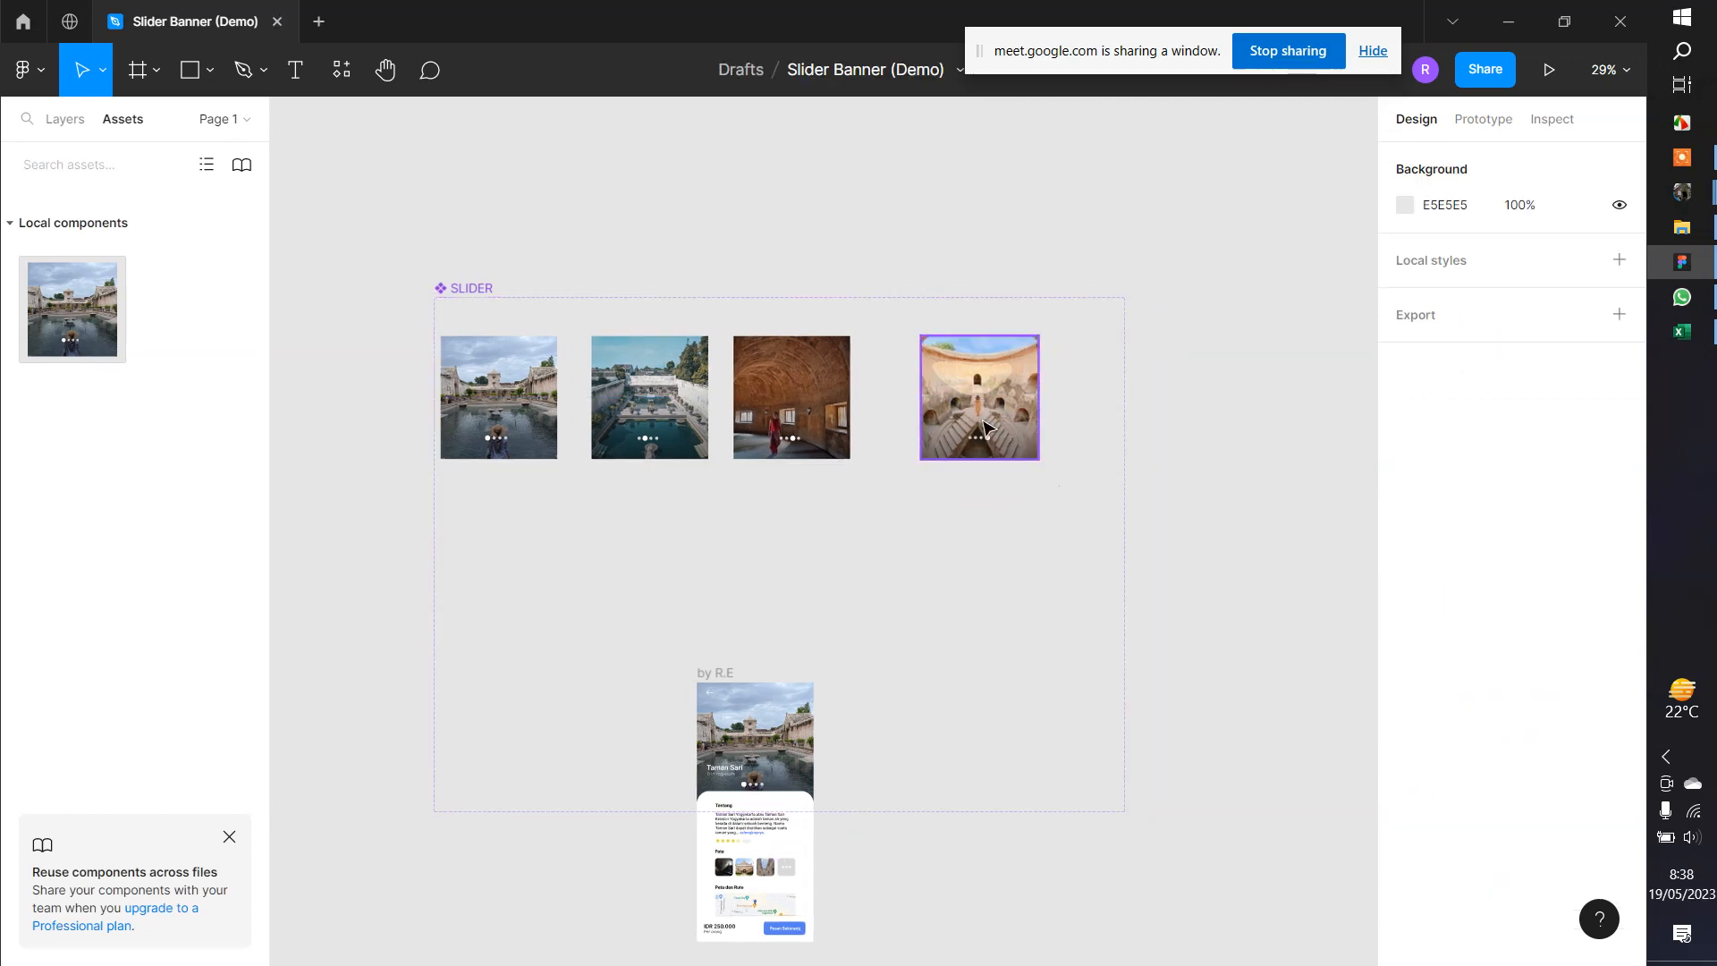